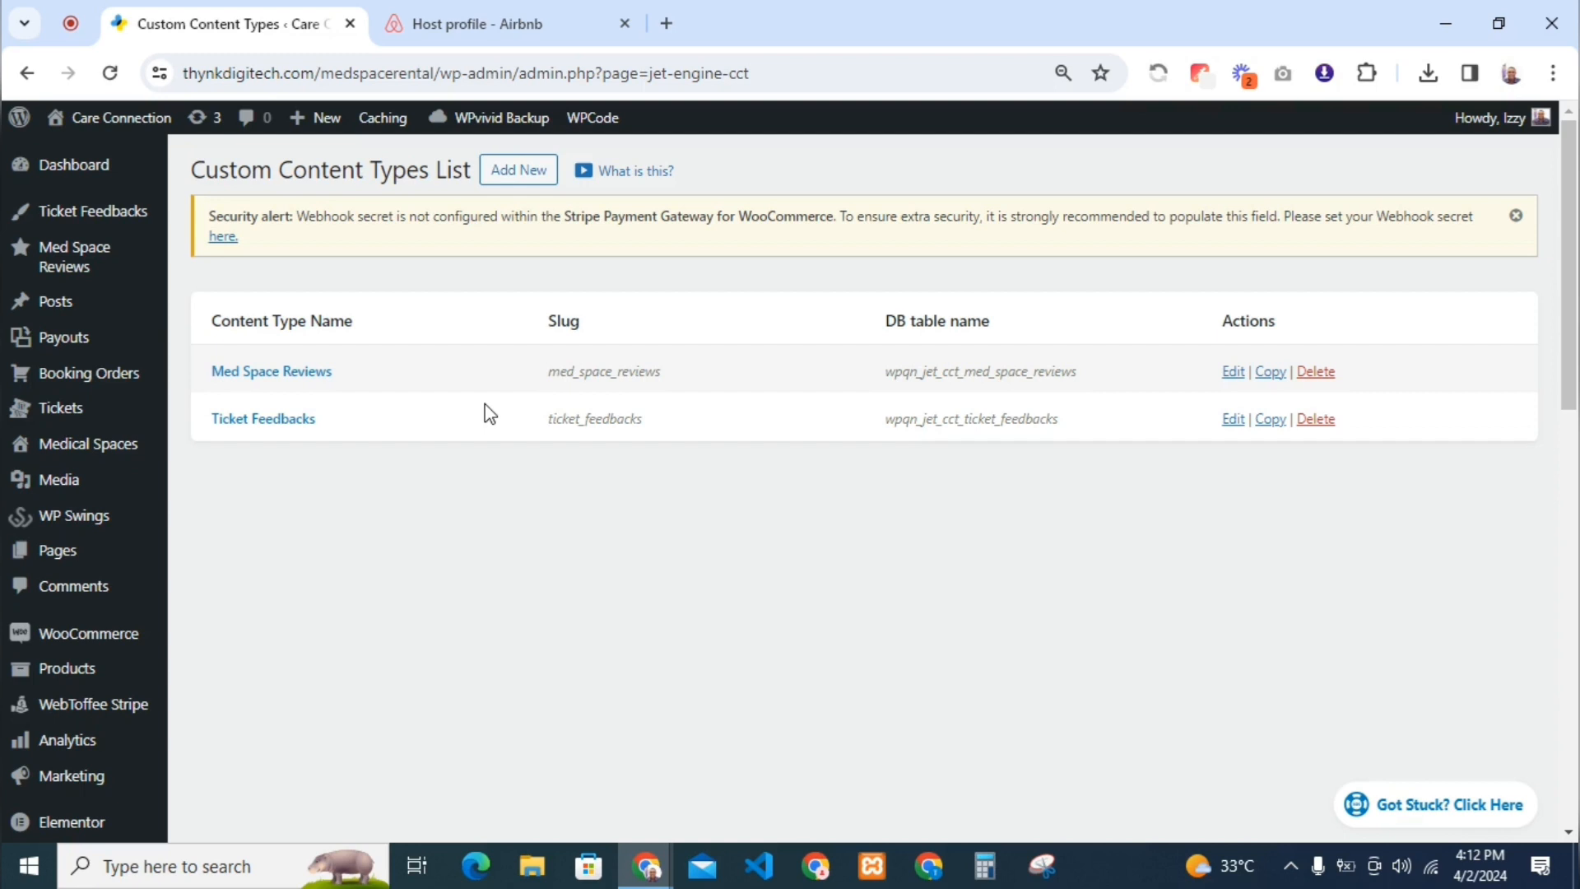
Open the Med Space Reviews custom content type for editing and add a new field after Review Comment
{"action": "left_click", "coordinate": [1232, 371]}
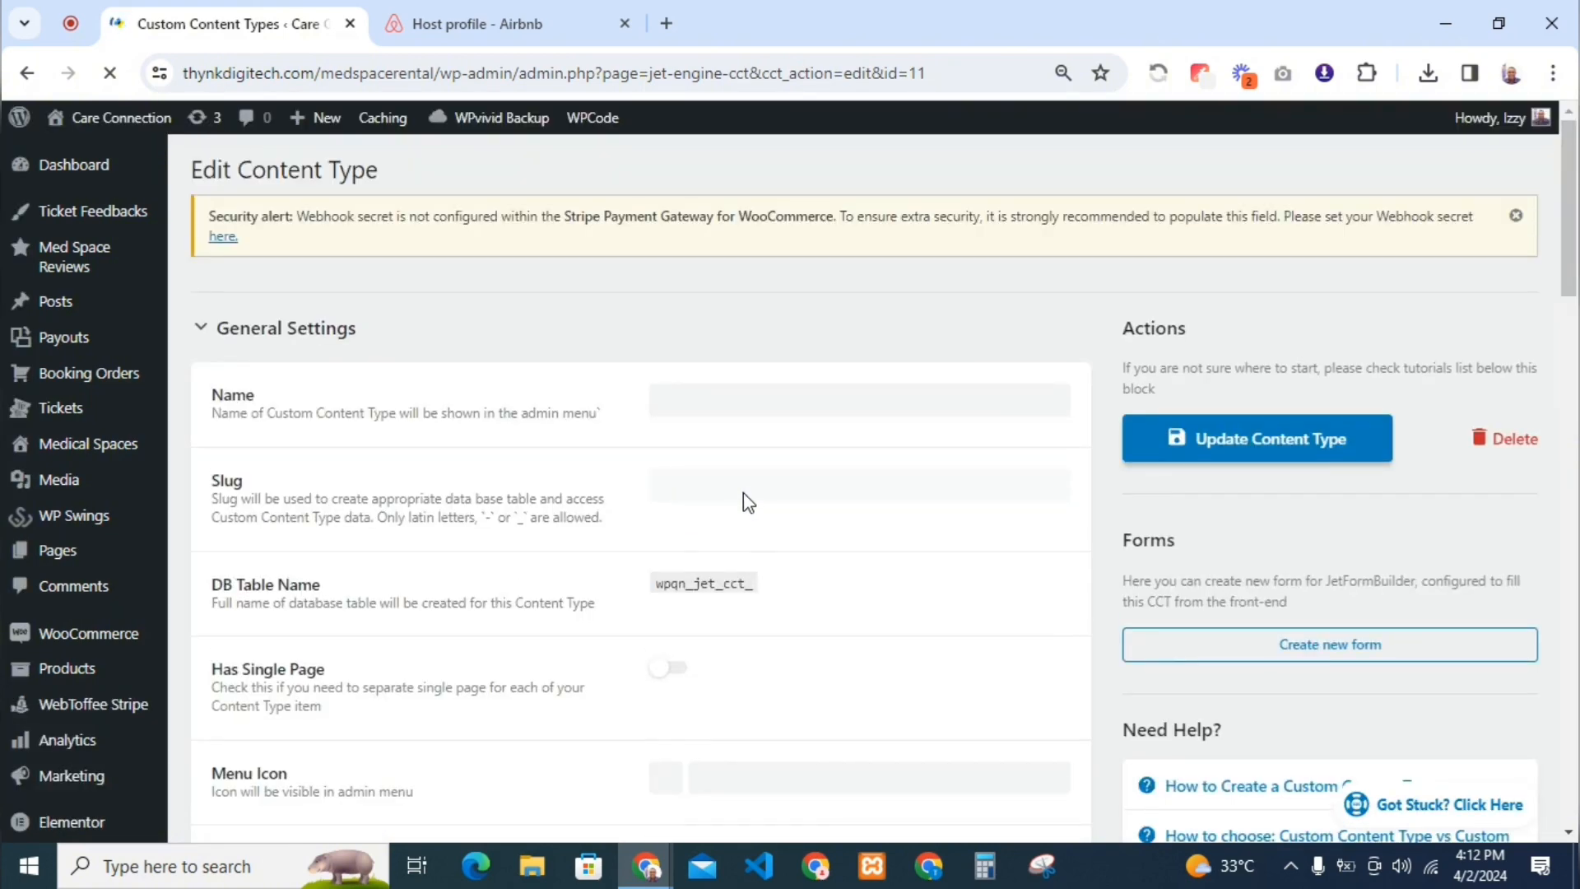
{"action": "left_click_drag", "start_coordinate": [1567, 197], "coordinate": [1574, 309]}
{"action": "left_click", "coordinate": [243, 814]}
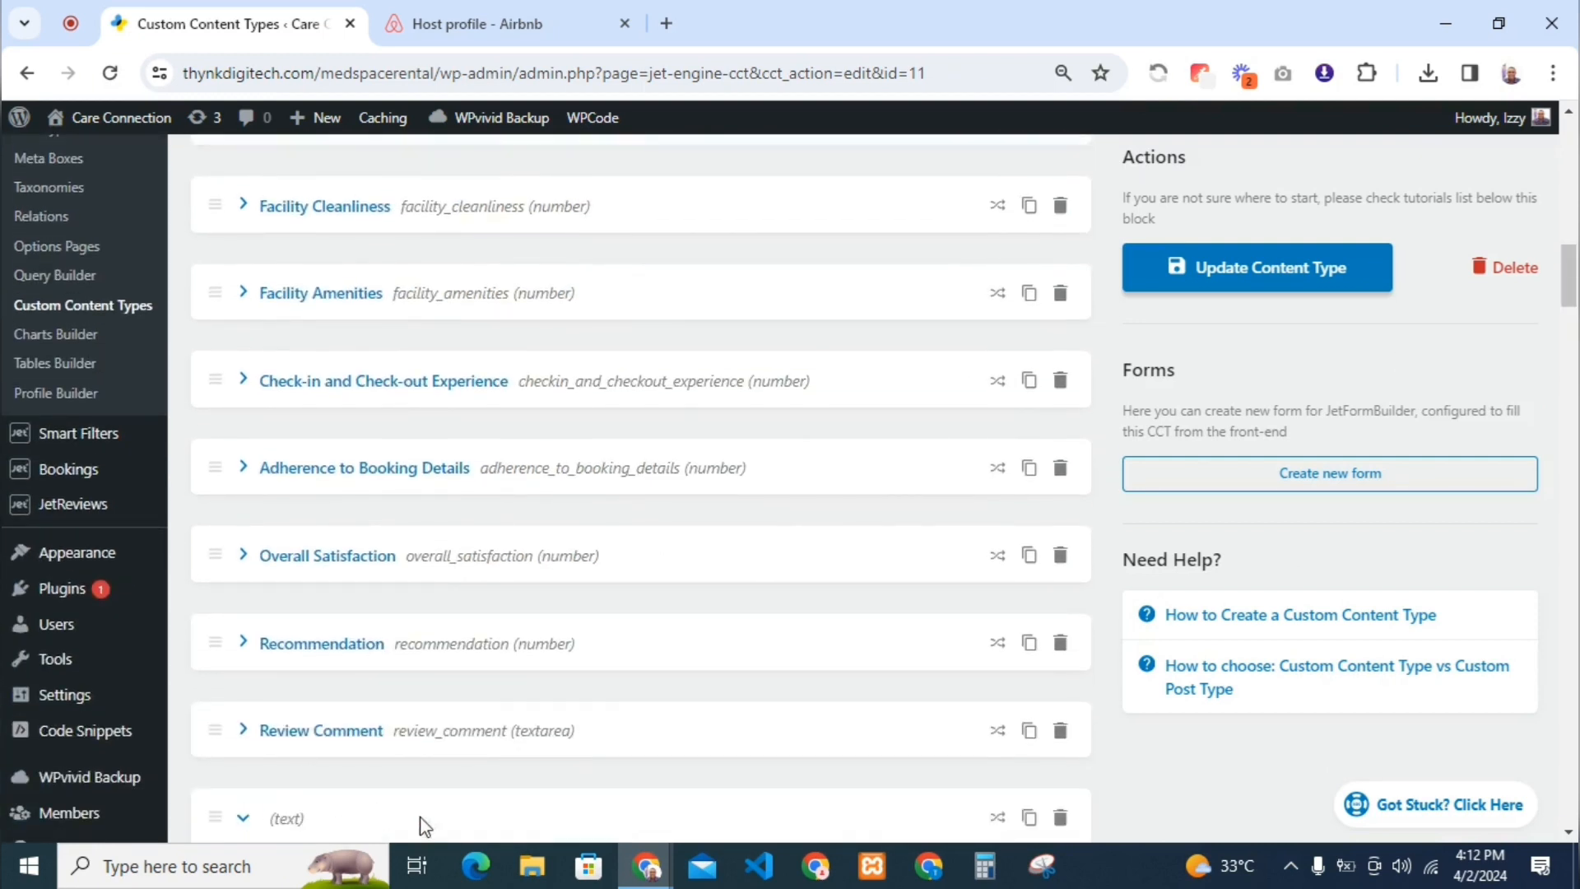
Label the new field of the Med Space Reviews content type "Med Space Author ID"
{"action": "left_click_drag", "start_coordinate": [1575, 275], "coordinate": [1572, 316]}
{"action": "left_click", "coordinate": [745, 554]}
{"action": "type", "text": "med"}
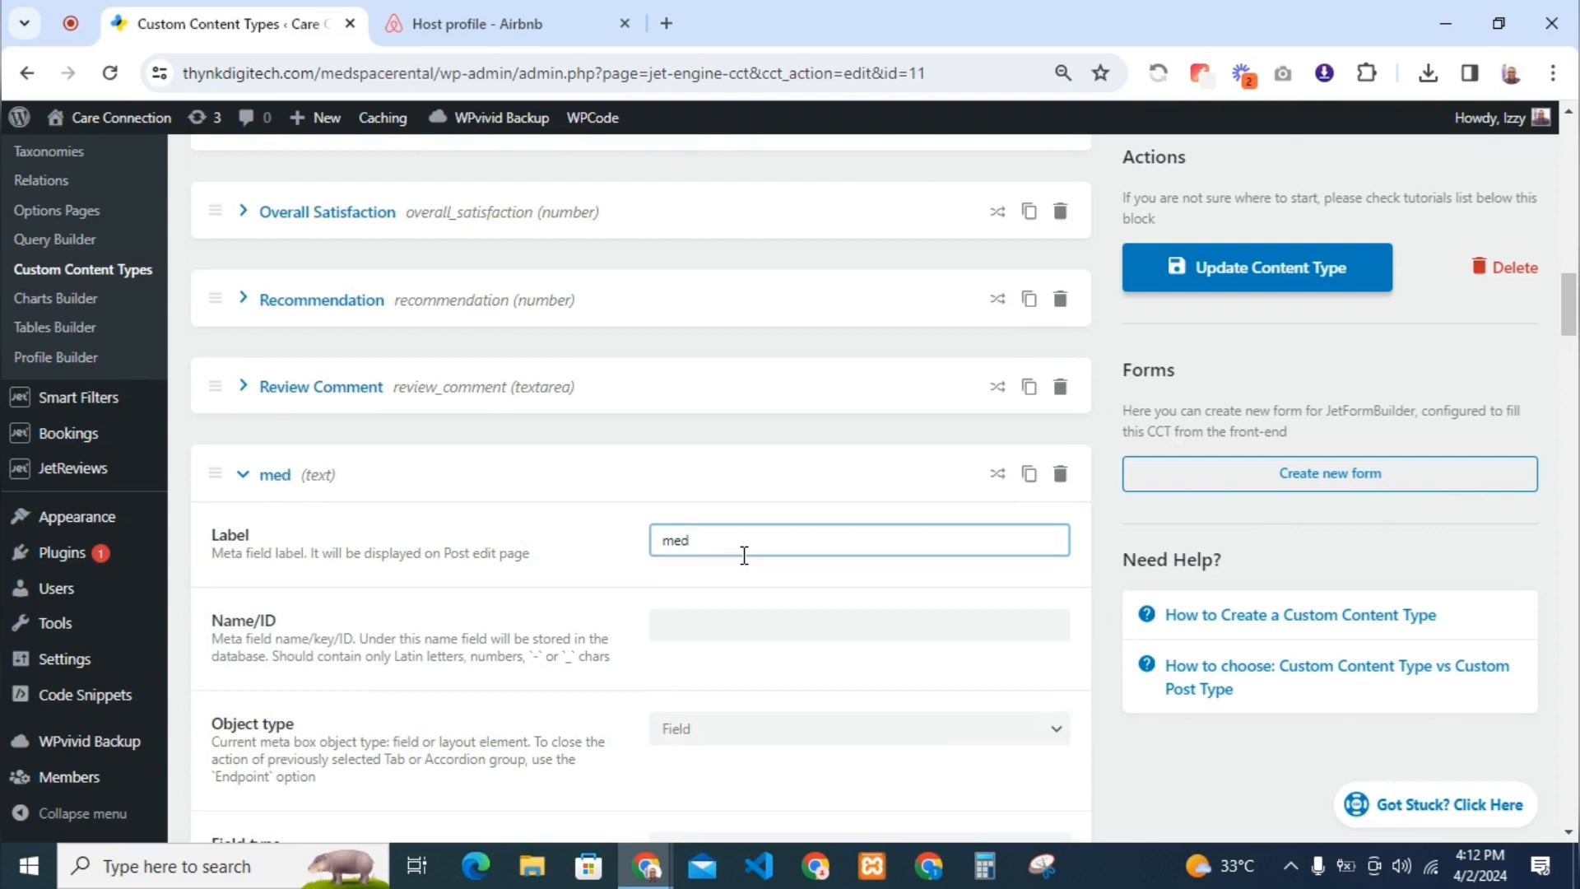
{"action": "key", "text": "BackSpace"}
{"action": "key", "text": "BackSpace"}
{"action": "key", "text": "BackSpace"}
{"action": "type", "text": "MedP"}
{"action": "key", "text": "BackSpace"}
{"action": "type", "text": "space"}
{"action": "key", "text": "BackSpace"}
{"action": "key", "text": "BackSpace"}
{"action": "key", "text": "BackSpace"}
{"action": "key", "text": "BackSpace"}
{"action": "key", "text": "BackSpace"}
{"action": "type", "text": "Space Author ID"}
{"action": "left_click", "coordinate": [721, 601]}
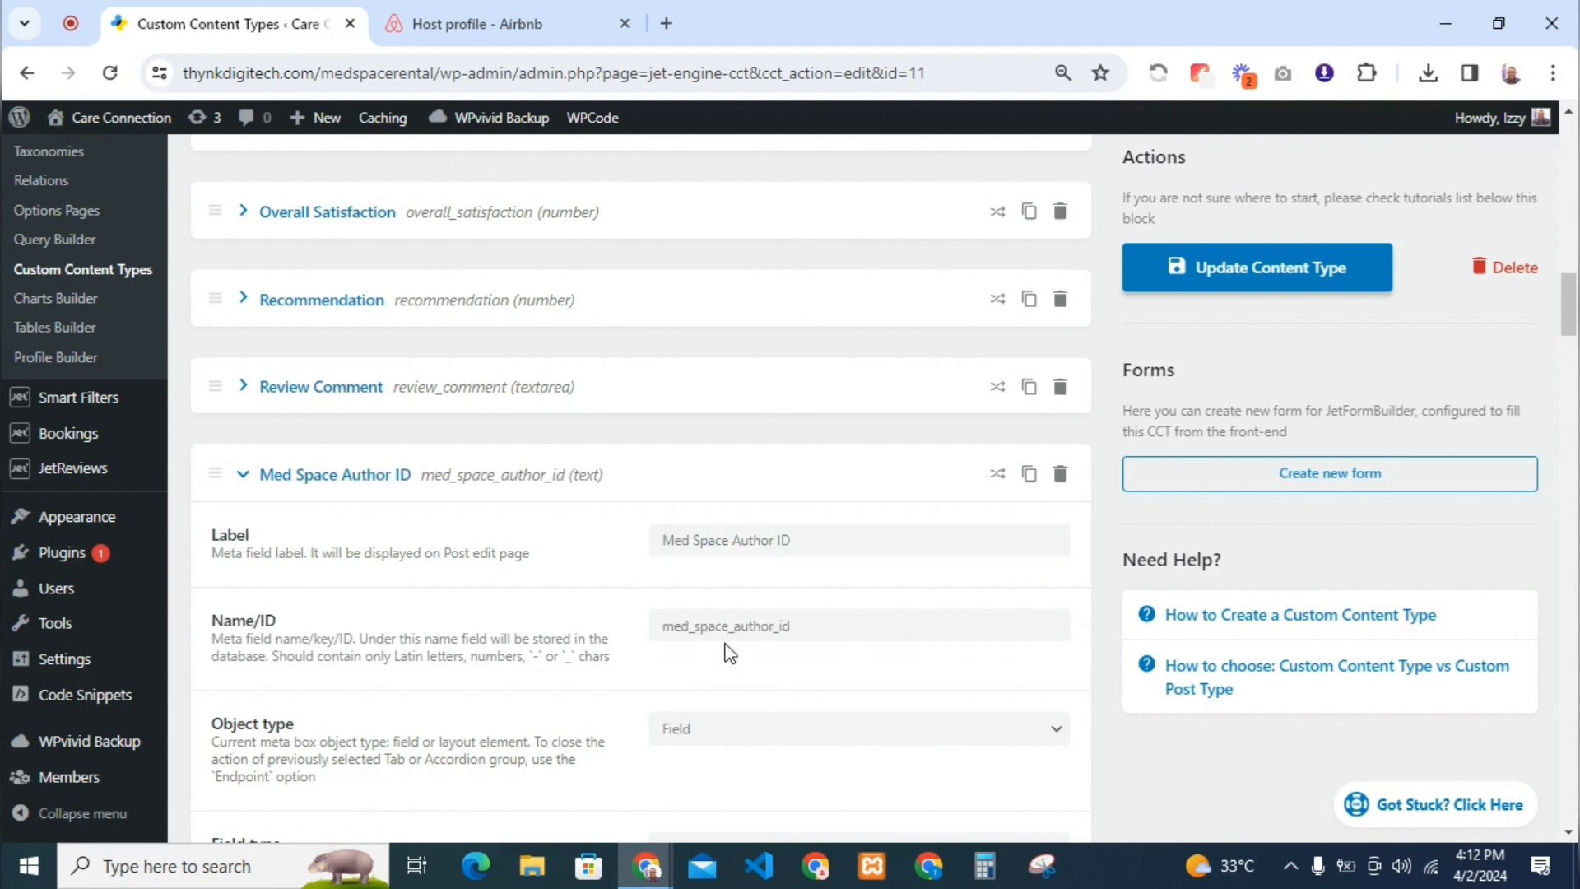
Keep the Med Space Author ID field's object type as Field, set its field type to Number, and collapse its settings
{"action": "left_click", "coordinate": [692, 739]}
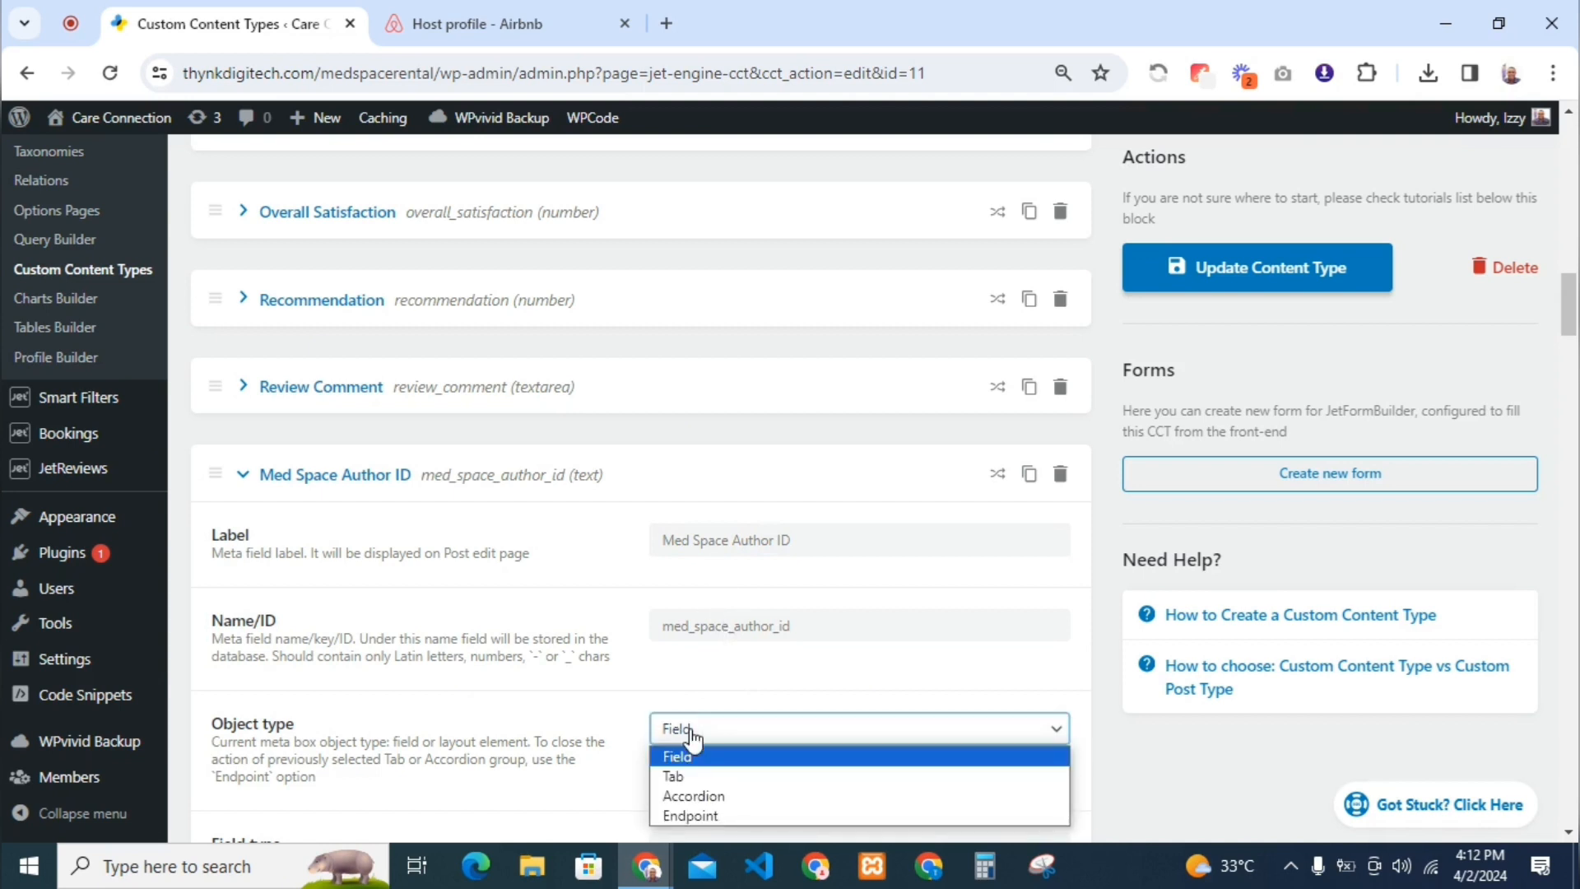
{"action": "left_click", "coordinate": [692, 739]}
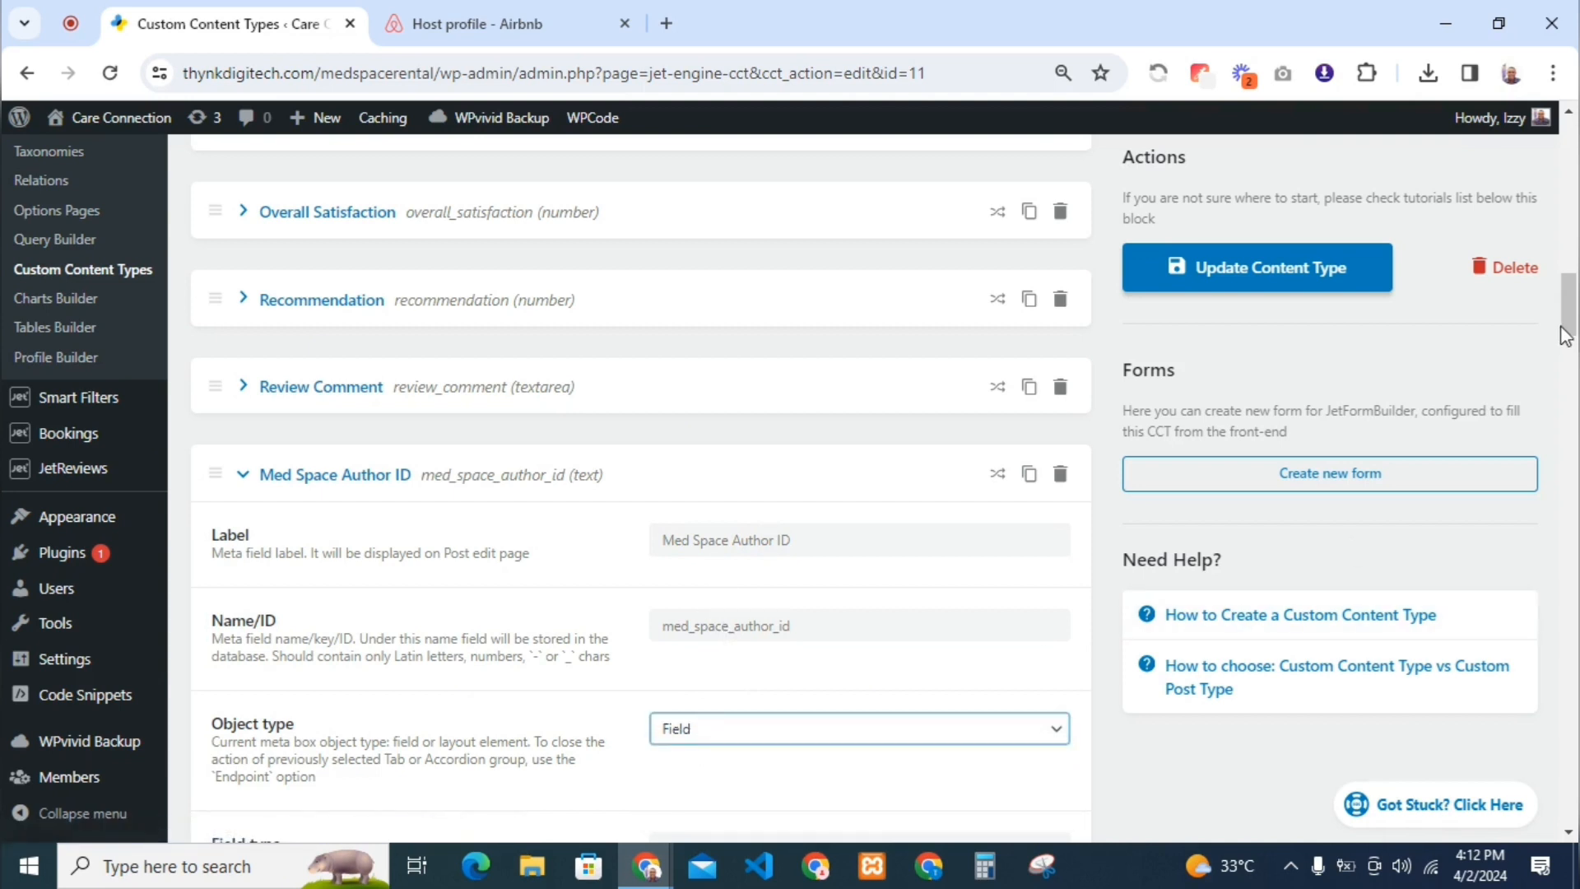
{"action": "left_click_drag", "start_coordinate": [1567, 327], "coordinate": [1567, 361]}
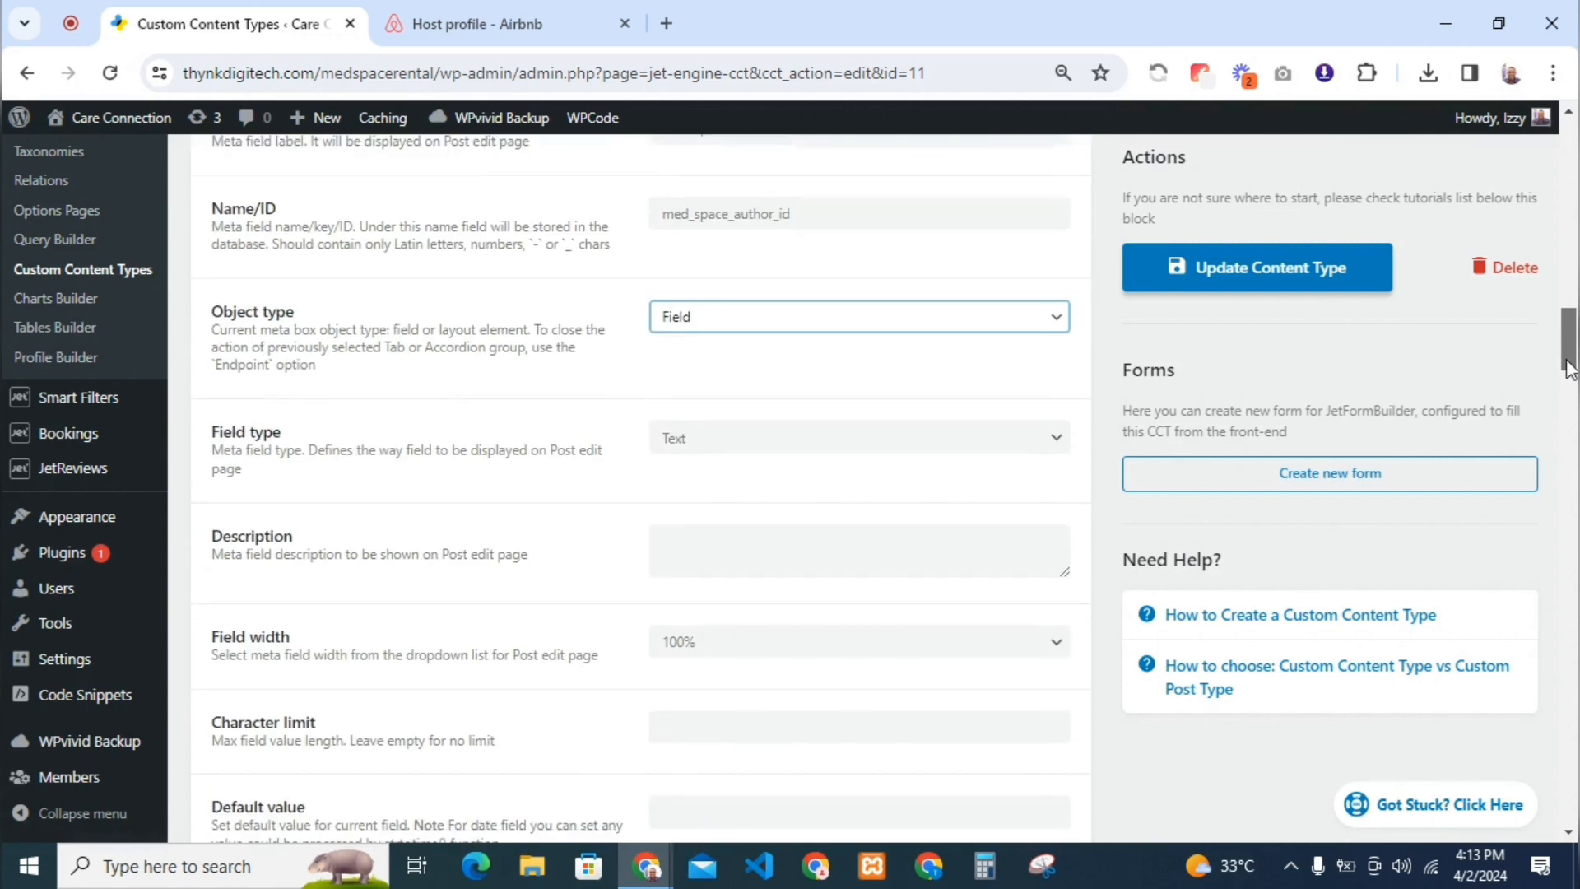
{"action": "left_click", "coordinate": [856, 438]}
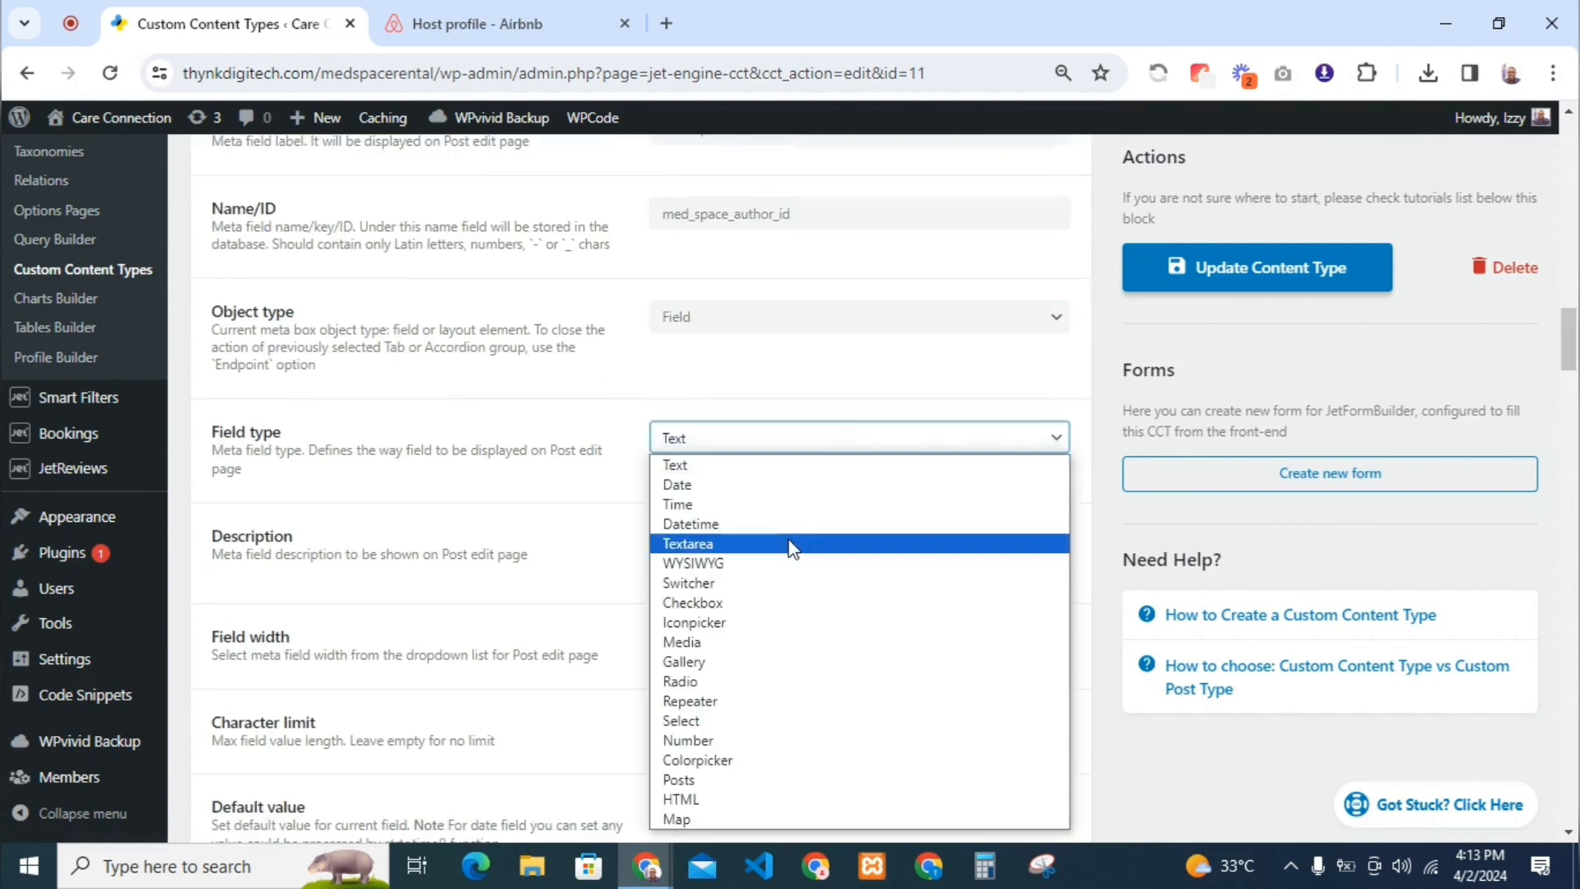
{"action": "left_click", "coordinate": [748, 739]}
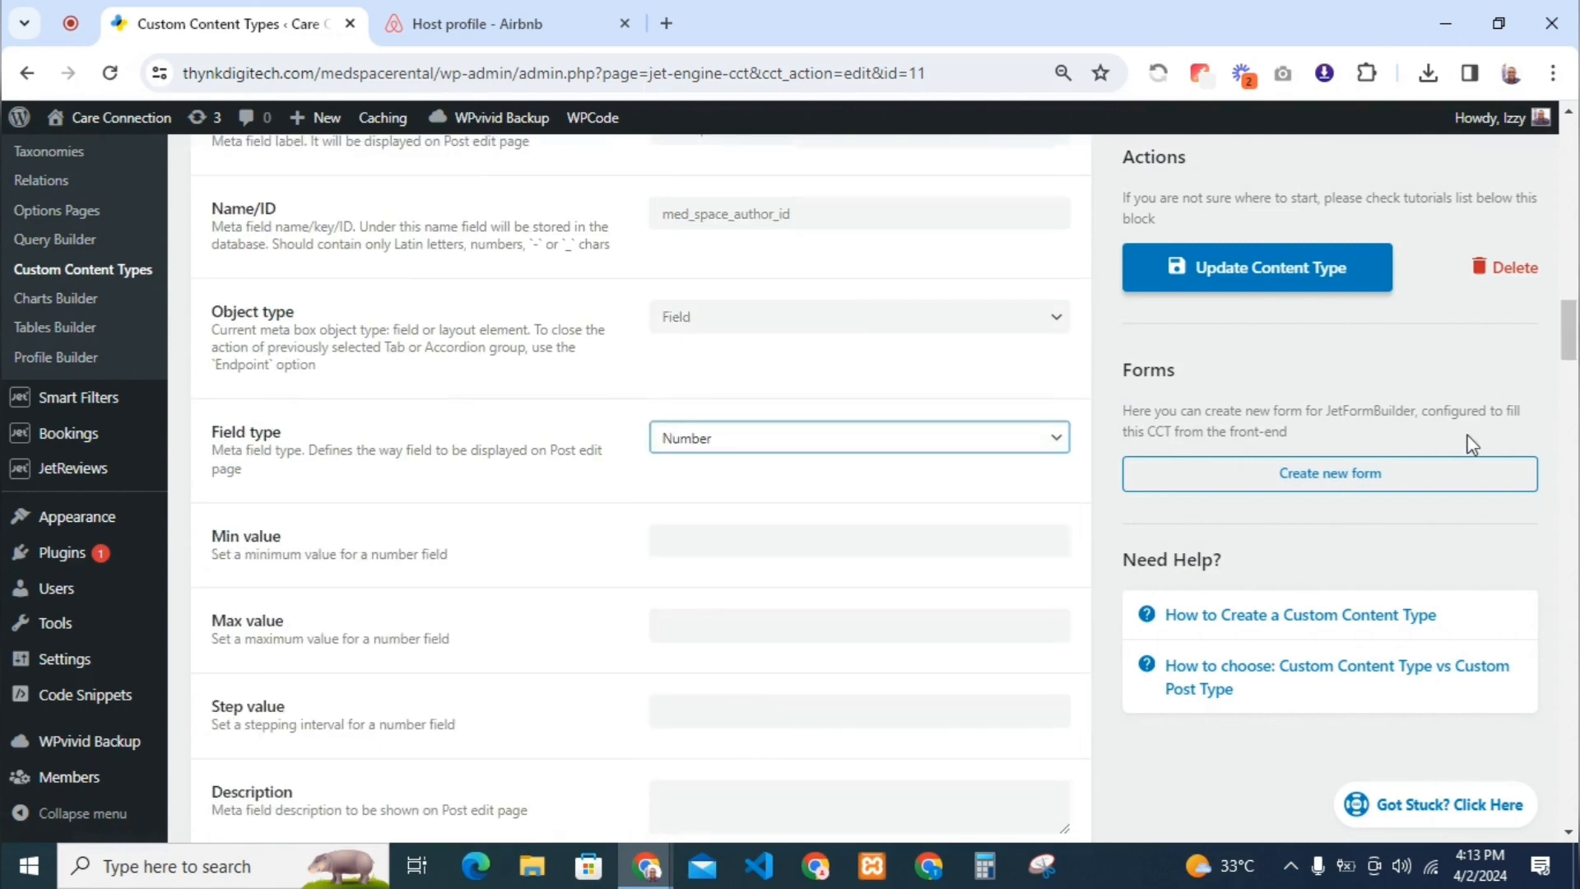
{"action": "left_click_drag", "start_coordinate": [1575, 362], "coordinate": [1573, 333]}
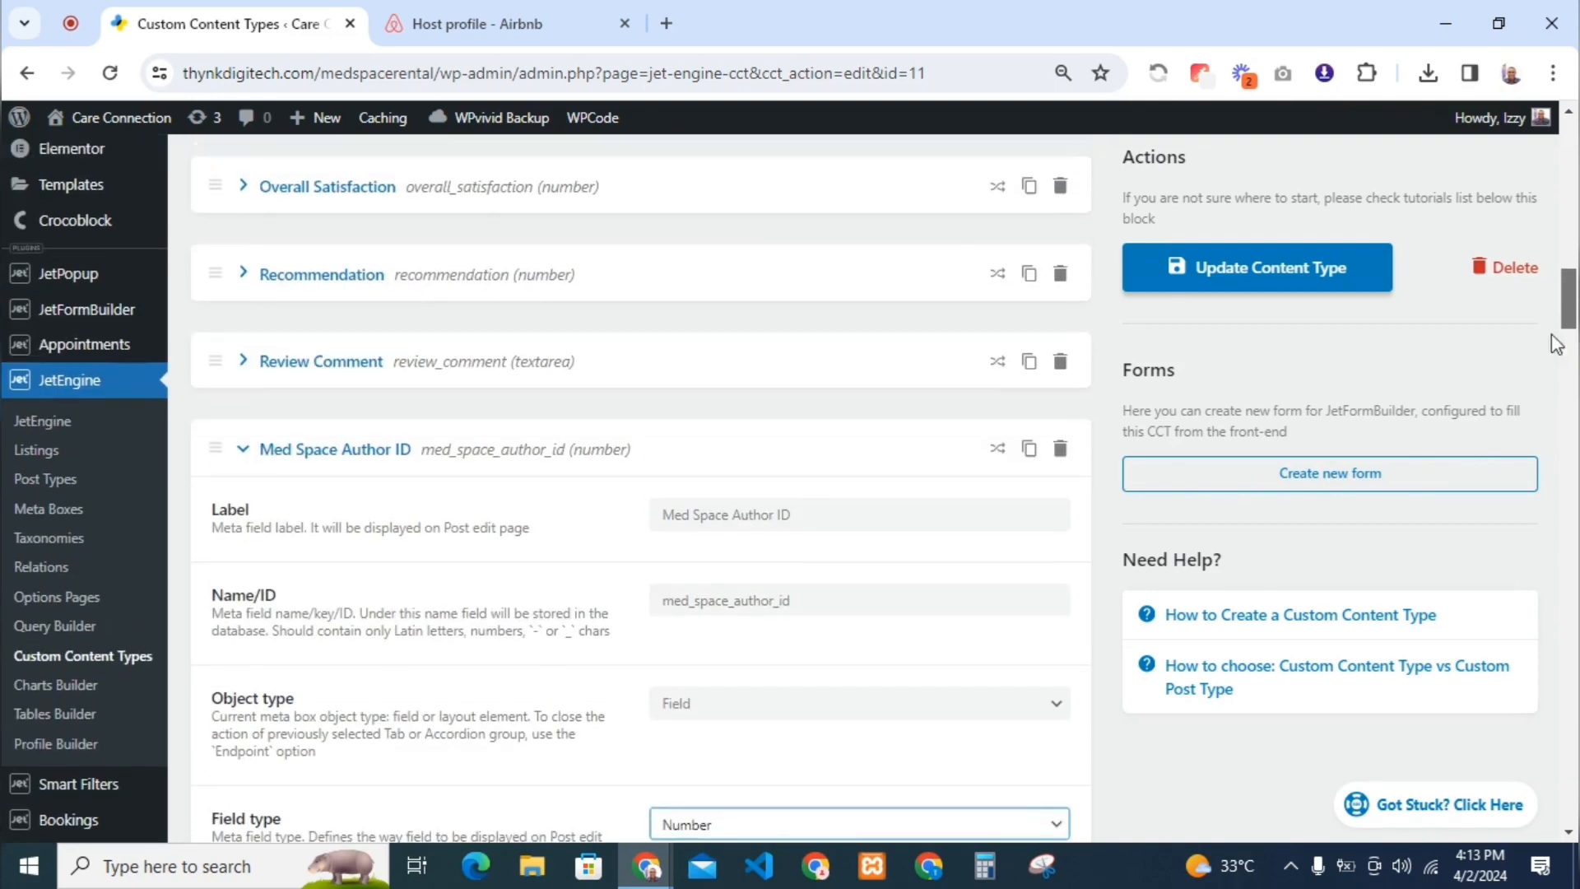
{"action": "left_click", "coordinate": [333, 465]}
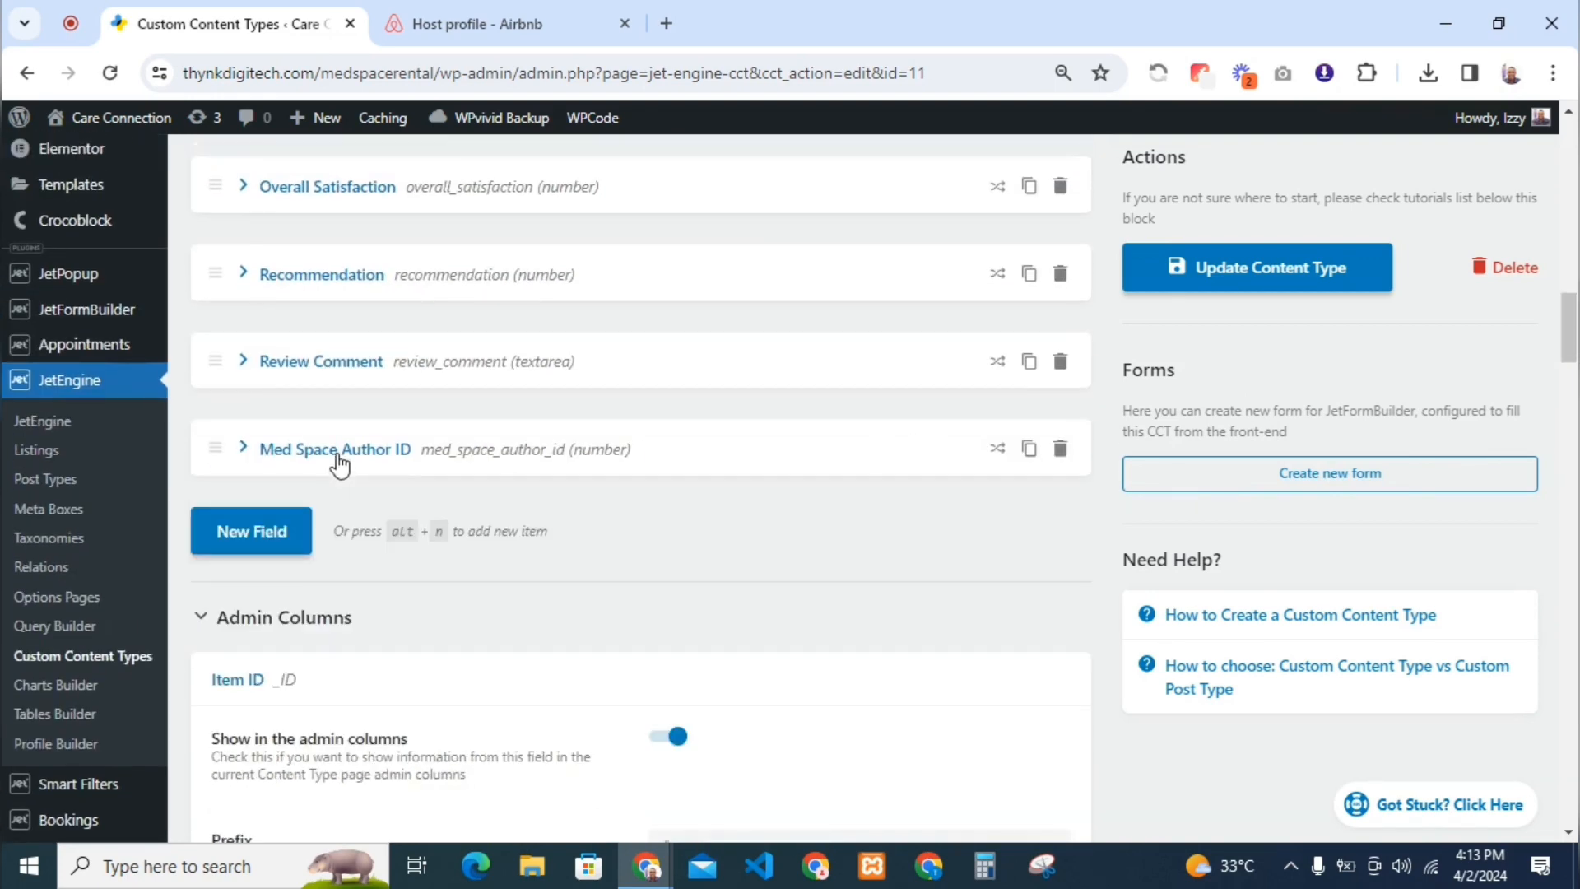
Show the Med Space Author ID field in the admin columns and update the content type
{"action": "left_click_drag", "start_coordinate": [1568, 346], "coordinate": [1575, 696]}
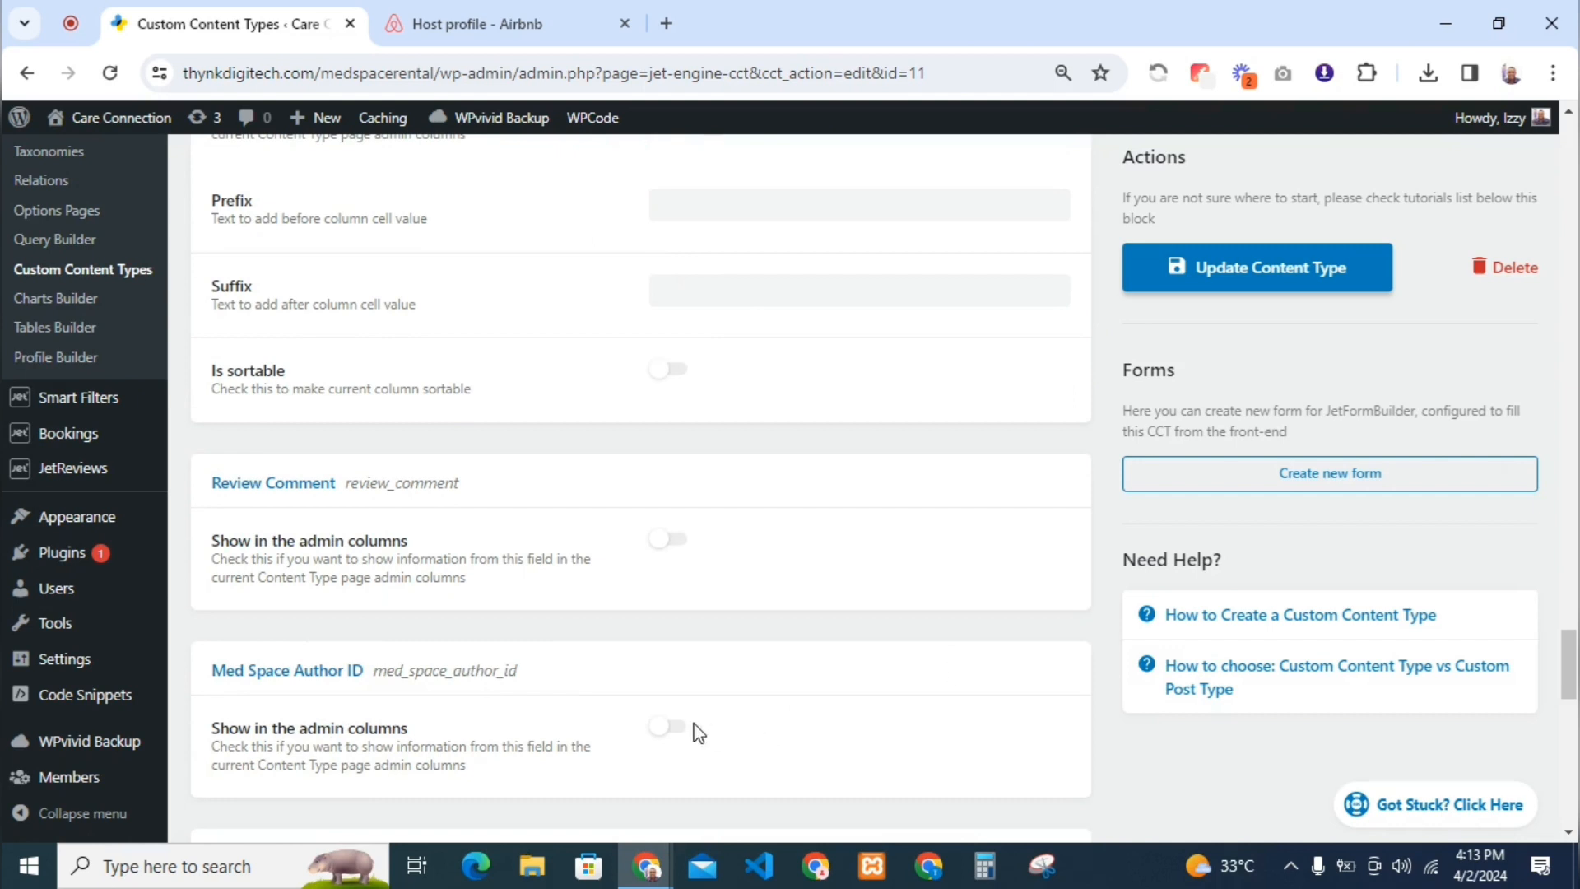
{"action": "left_click", "coordinate": [668, 727]}
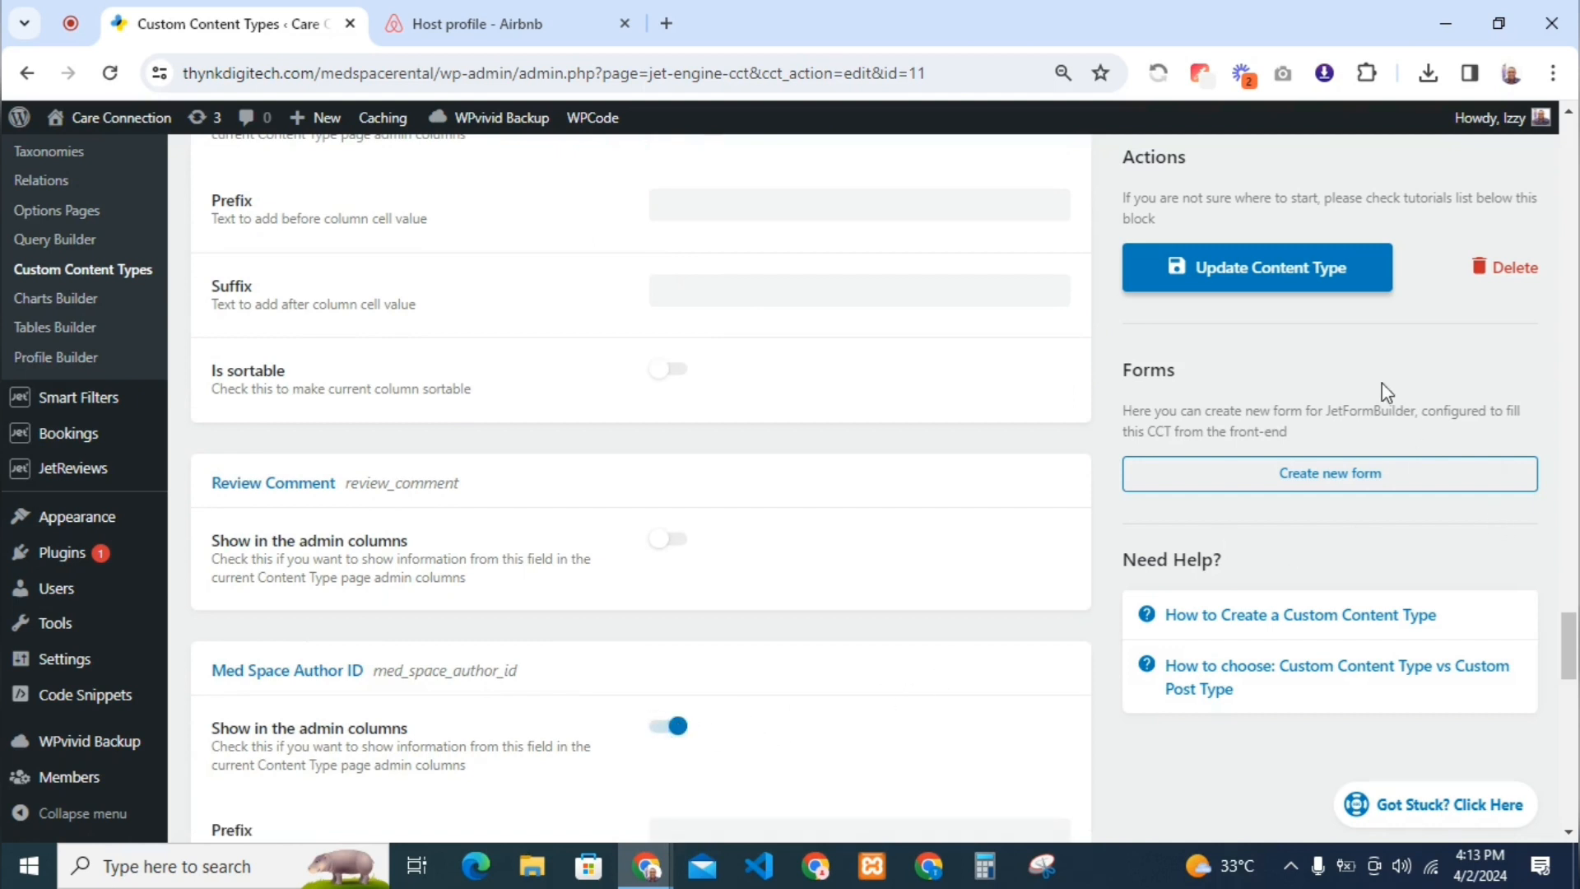
{"action": "left_click", "coordinate": [1316, 288]}
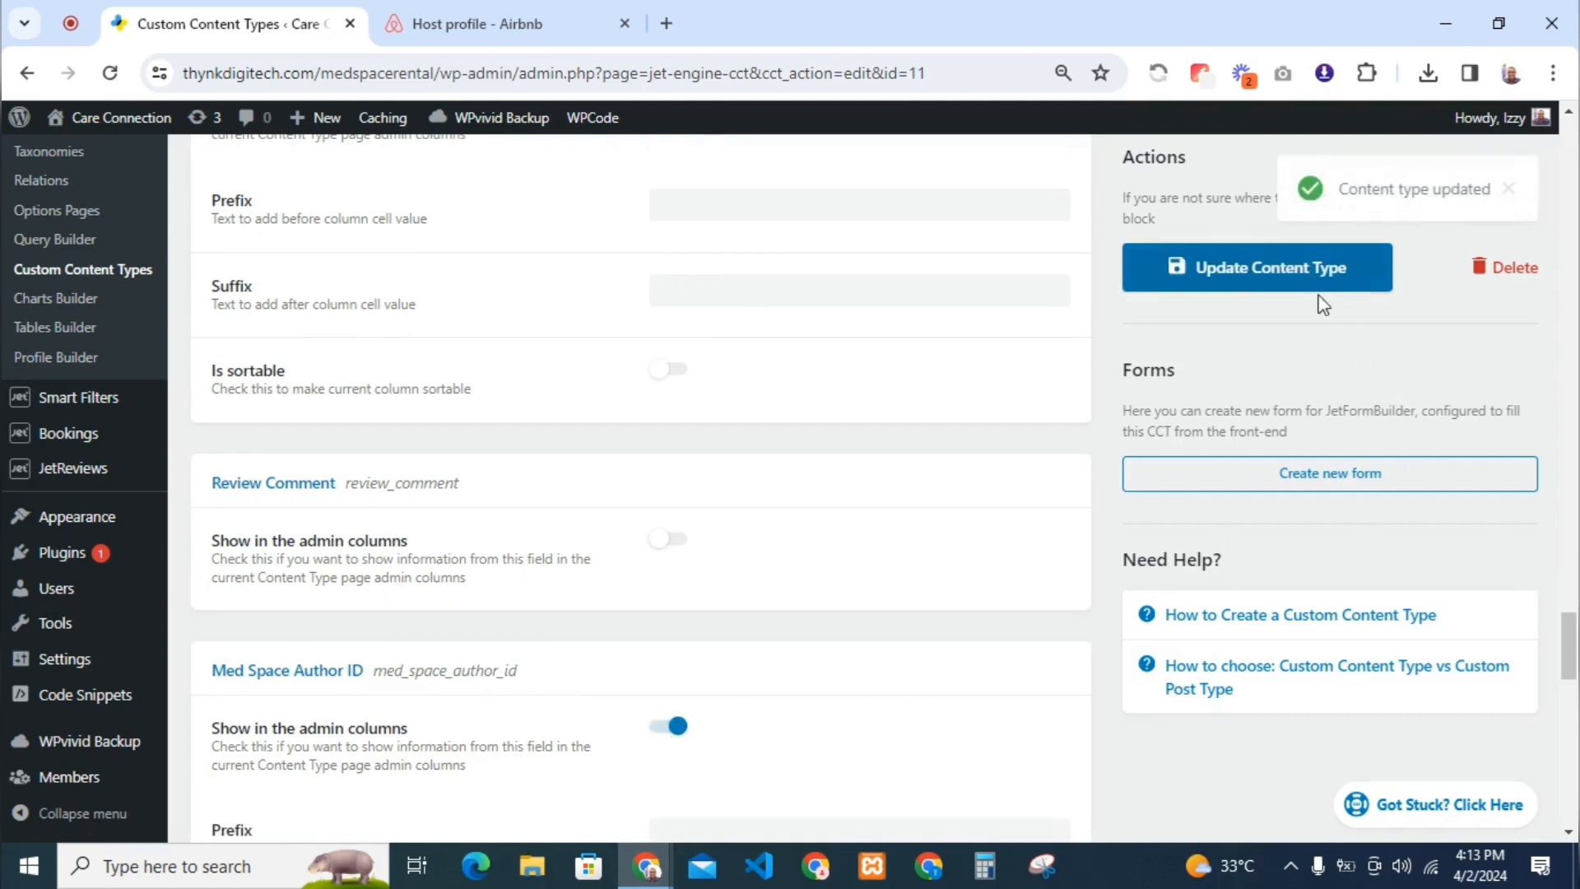
Open the JetFormBuilder form "Add new Med Space Reviews item" for editing
{"action": "left_click_drag", "start_coordinate": [1563, 638], "coordinate": [1557, 568]}
{"action": "left_click", "coordinate": [121, 777]}
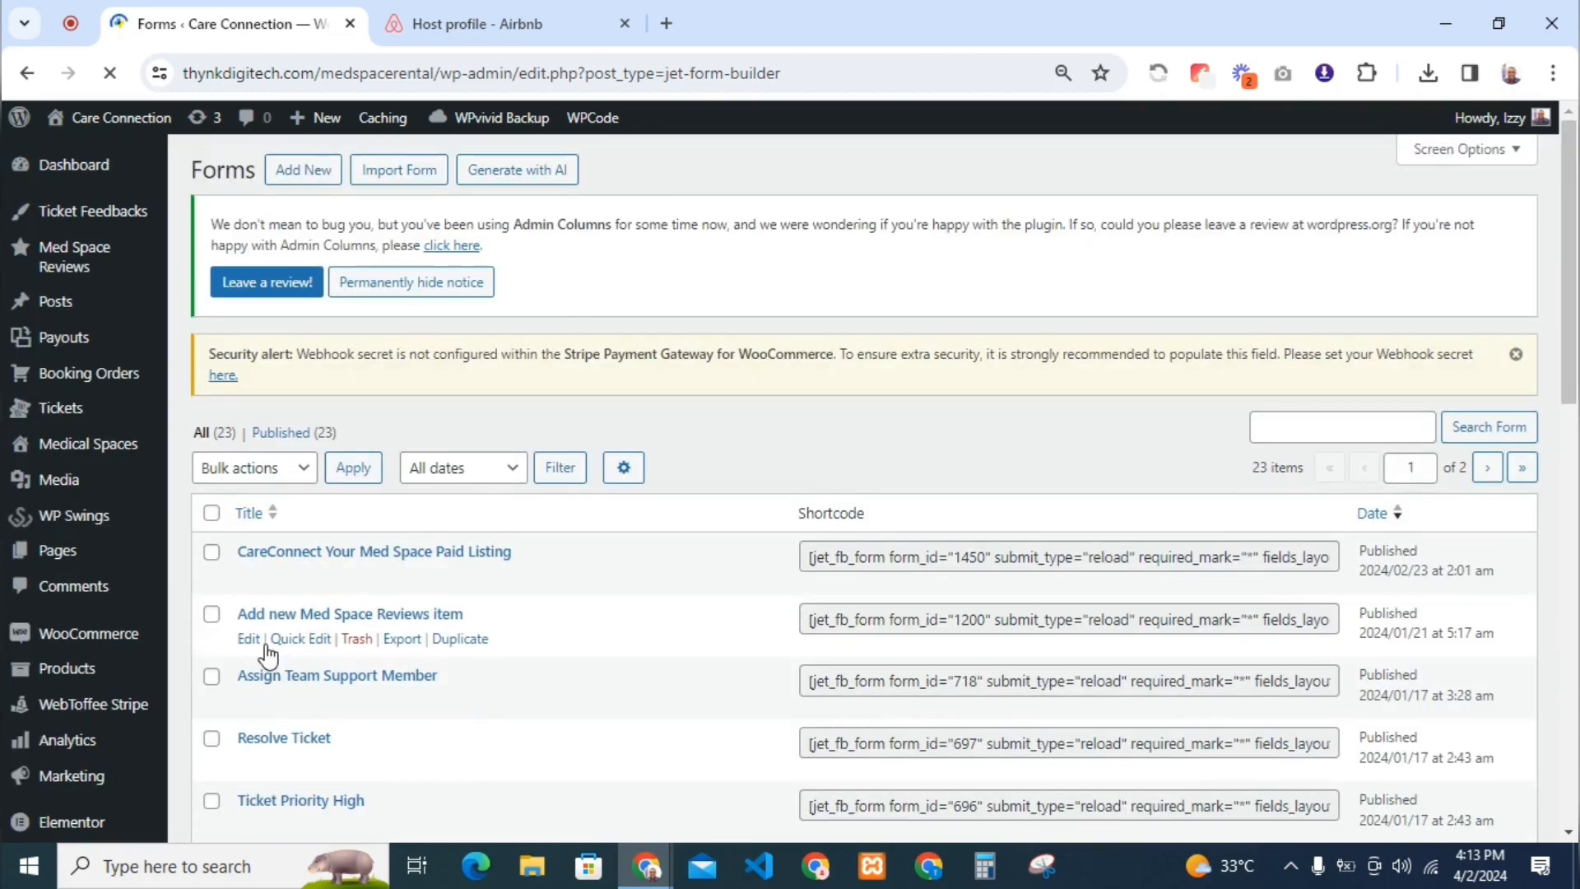
{"action": "mouse_move", "coordinate": [162, 684]}
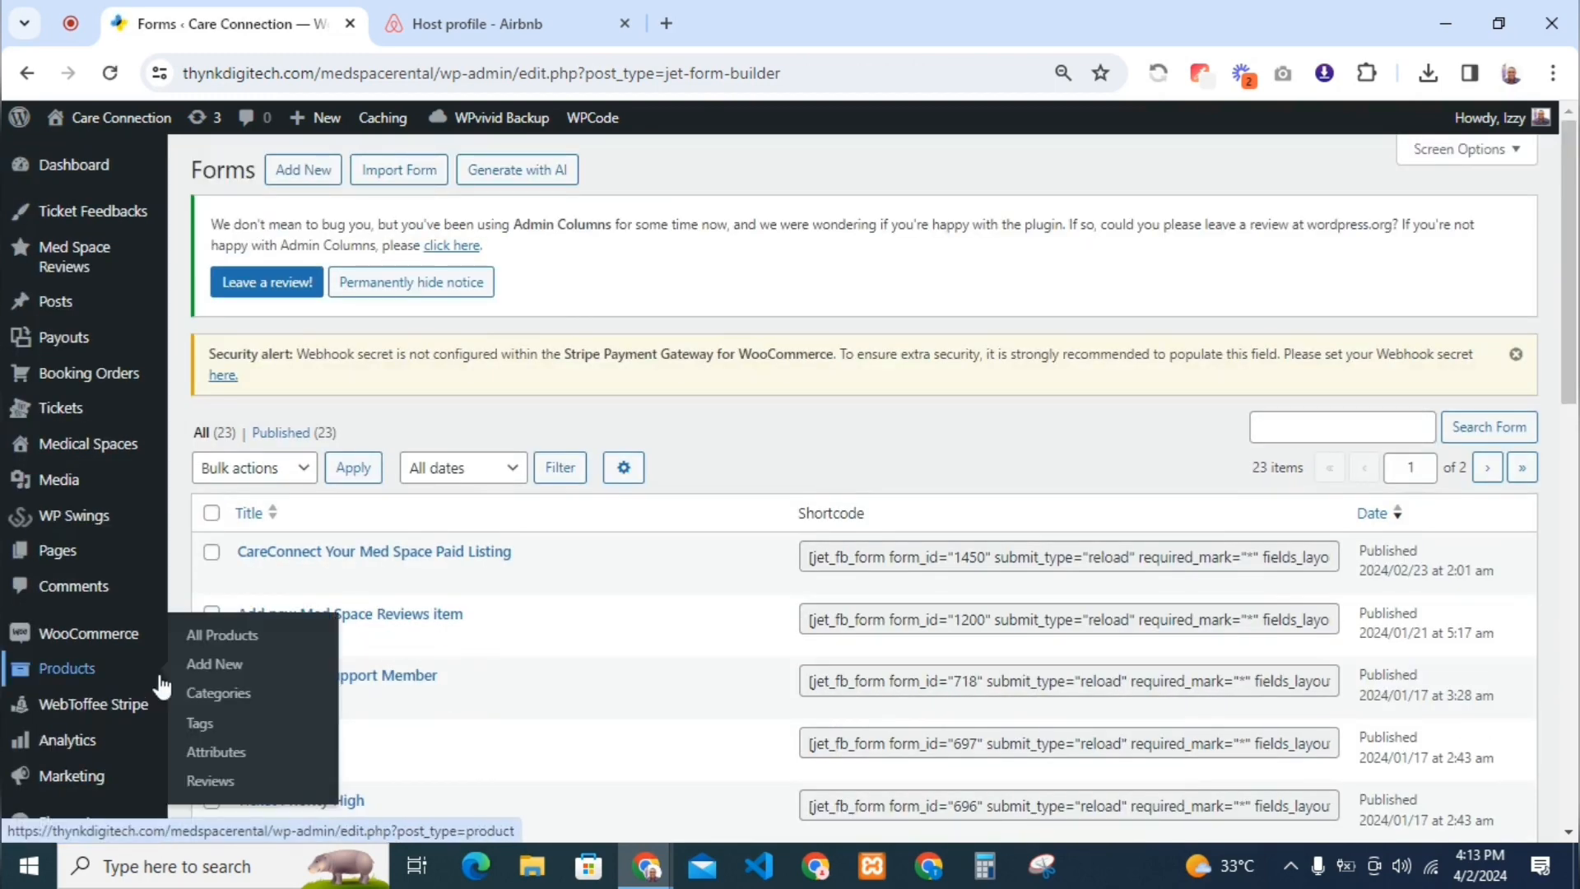
{"action": "left_click", "coordinate": [249, 640]}
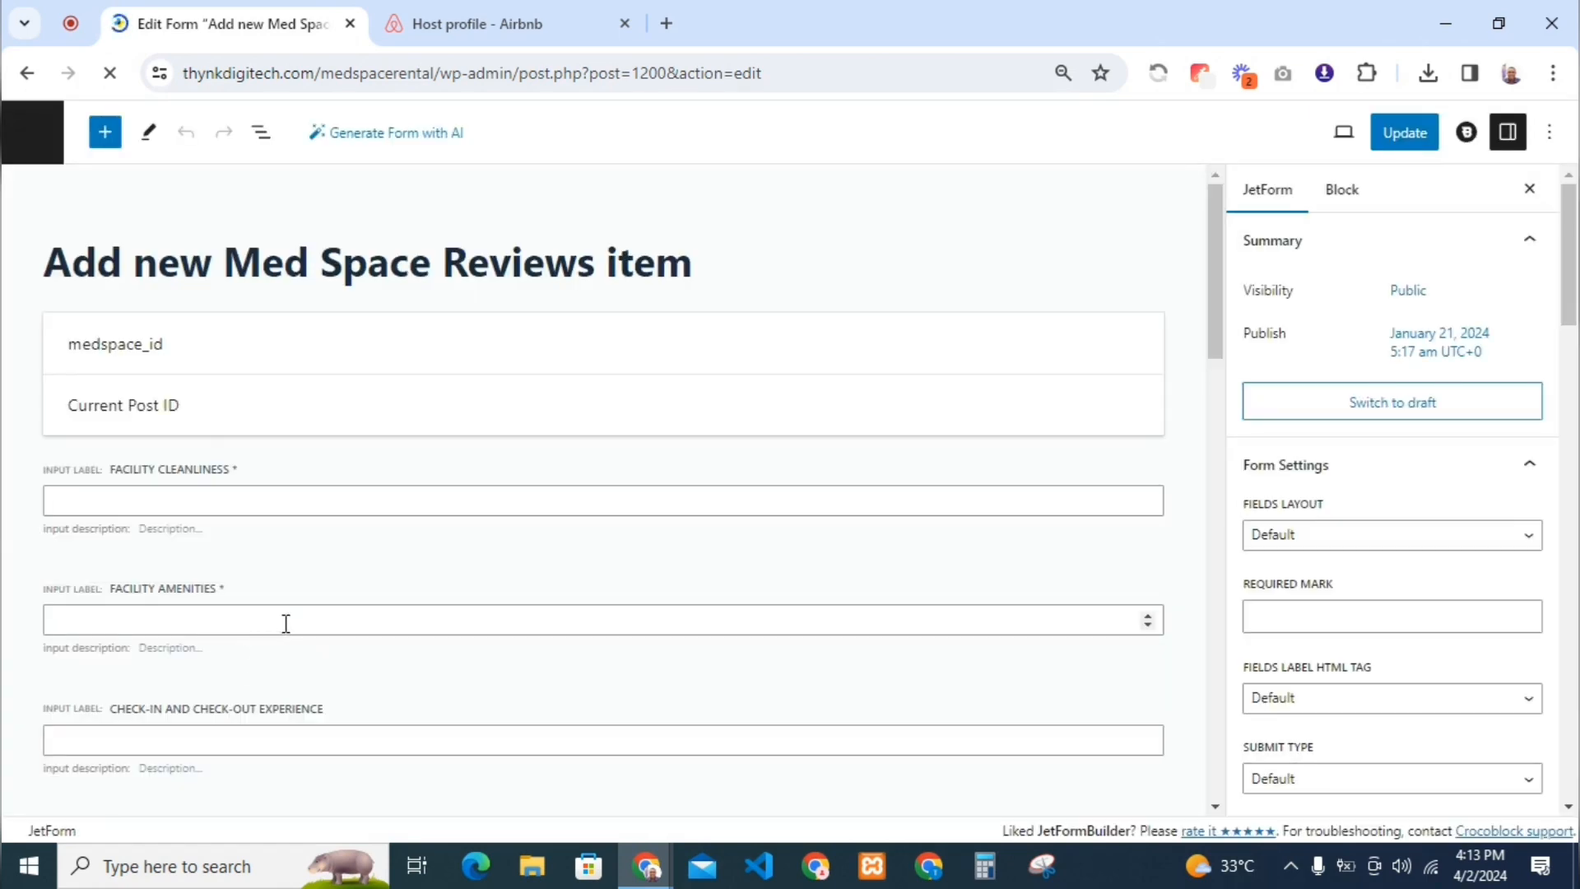
Insert a hidden field above the Submit Review button with its field value set to Current Post Author ID
{"action": "left_click_drag", "start_coordinate": [1223, 293], "coordinate": [1225, 633]}
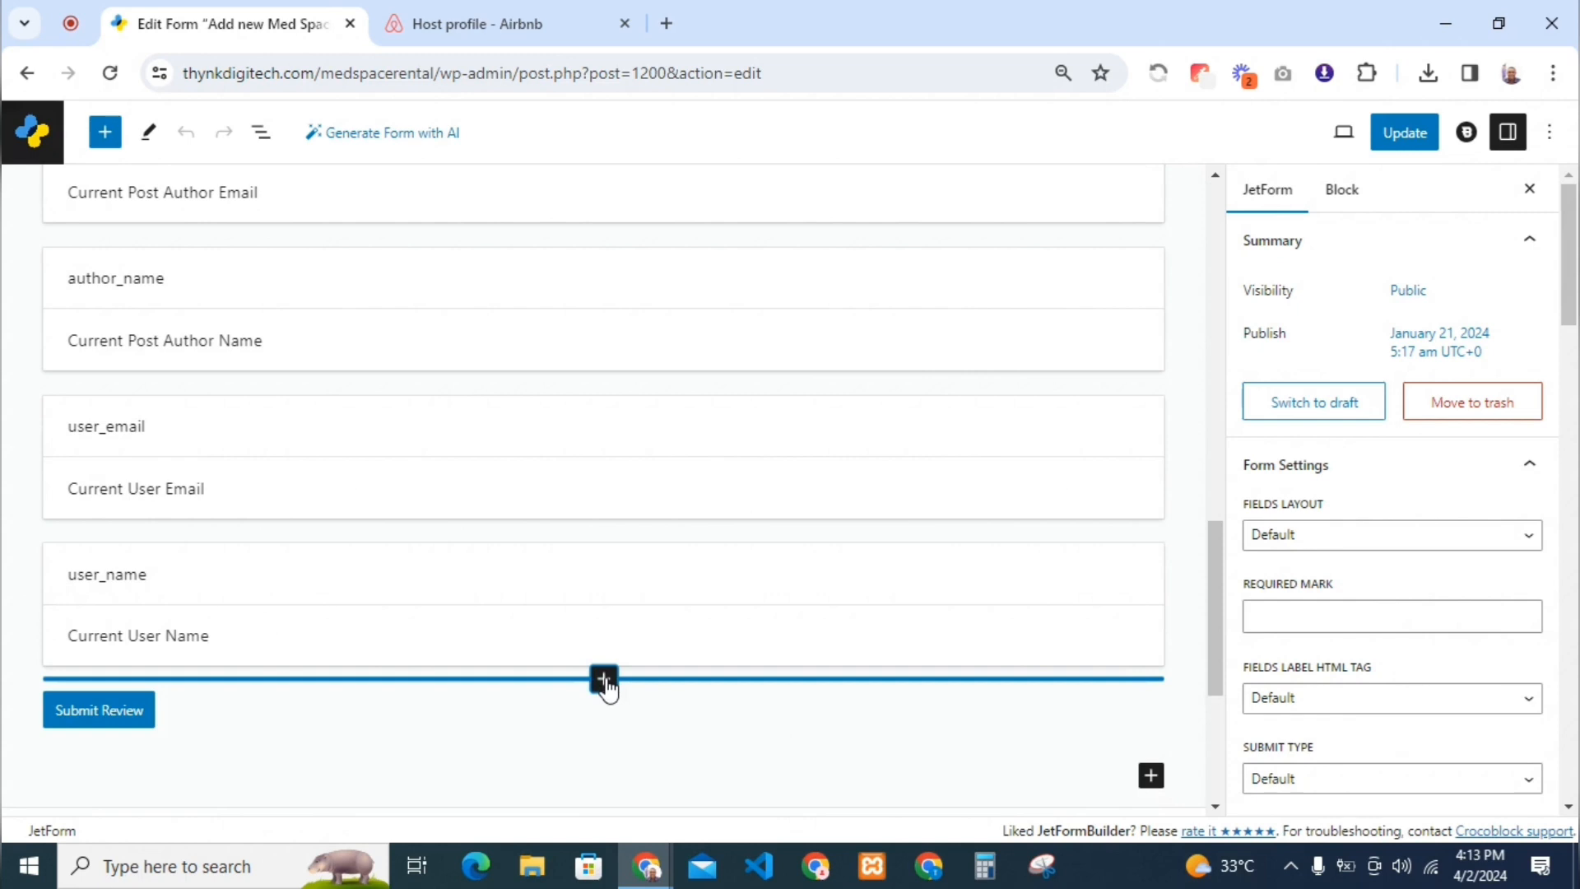
{"action": "left_click", "coordinate": [604, 681]}
{"action": "left_click", "coordinate": [493, 459]}
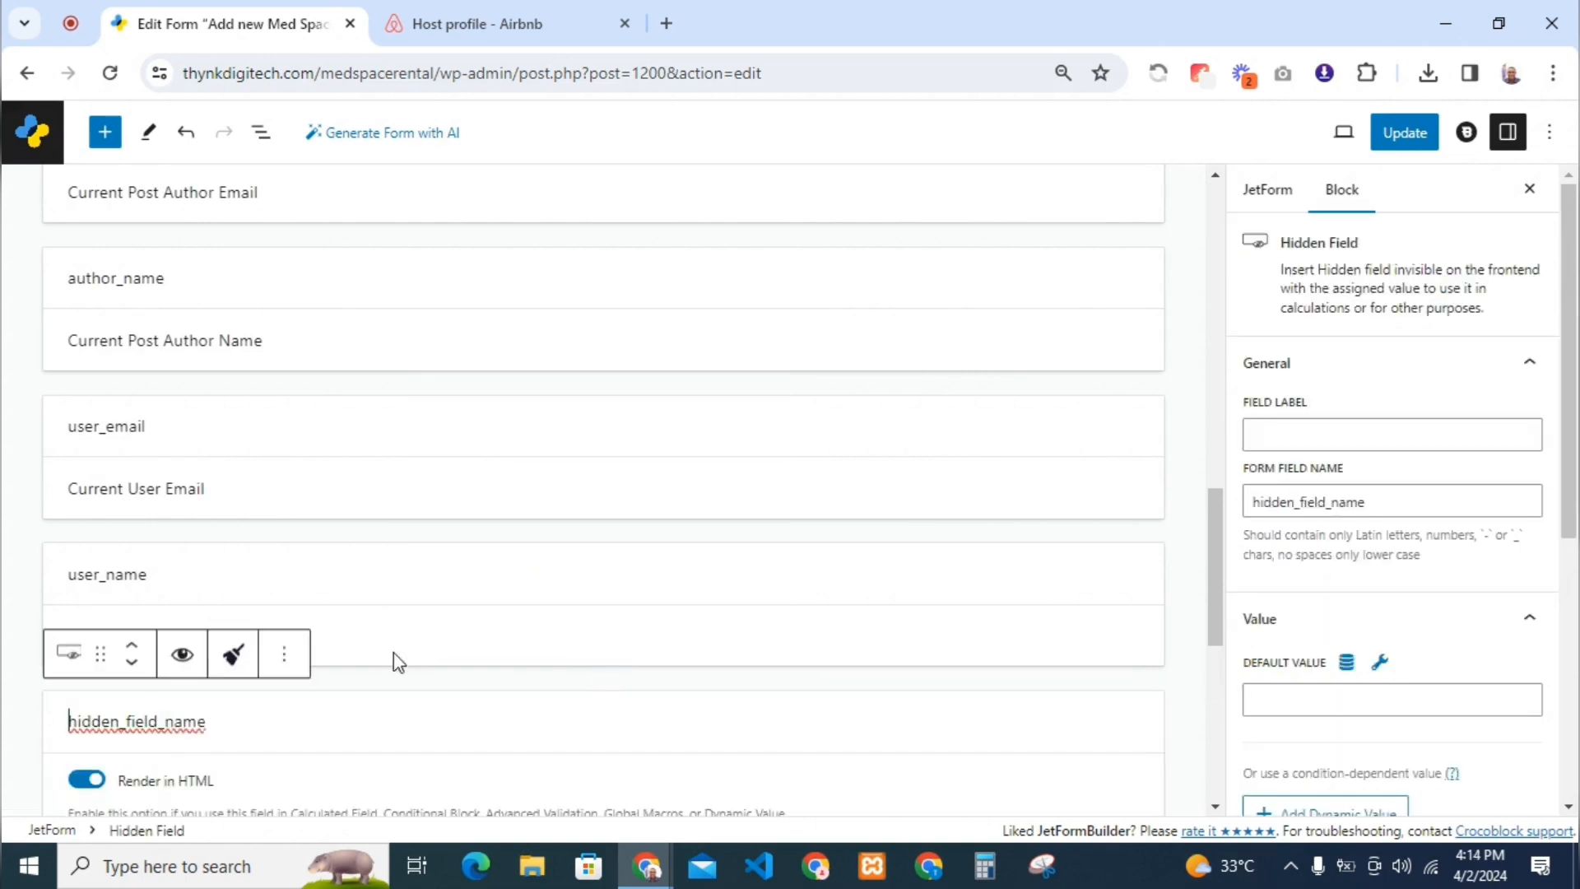
{"action": "left_click_drag", "start_coordinate": [1211, 584], "coordinate": [1213, 686]}
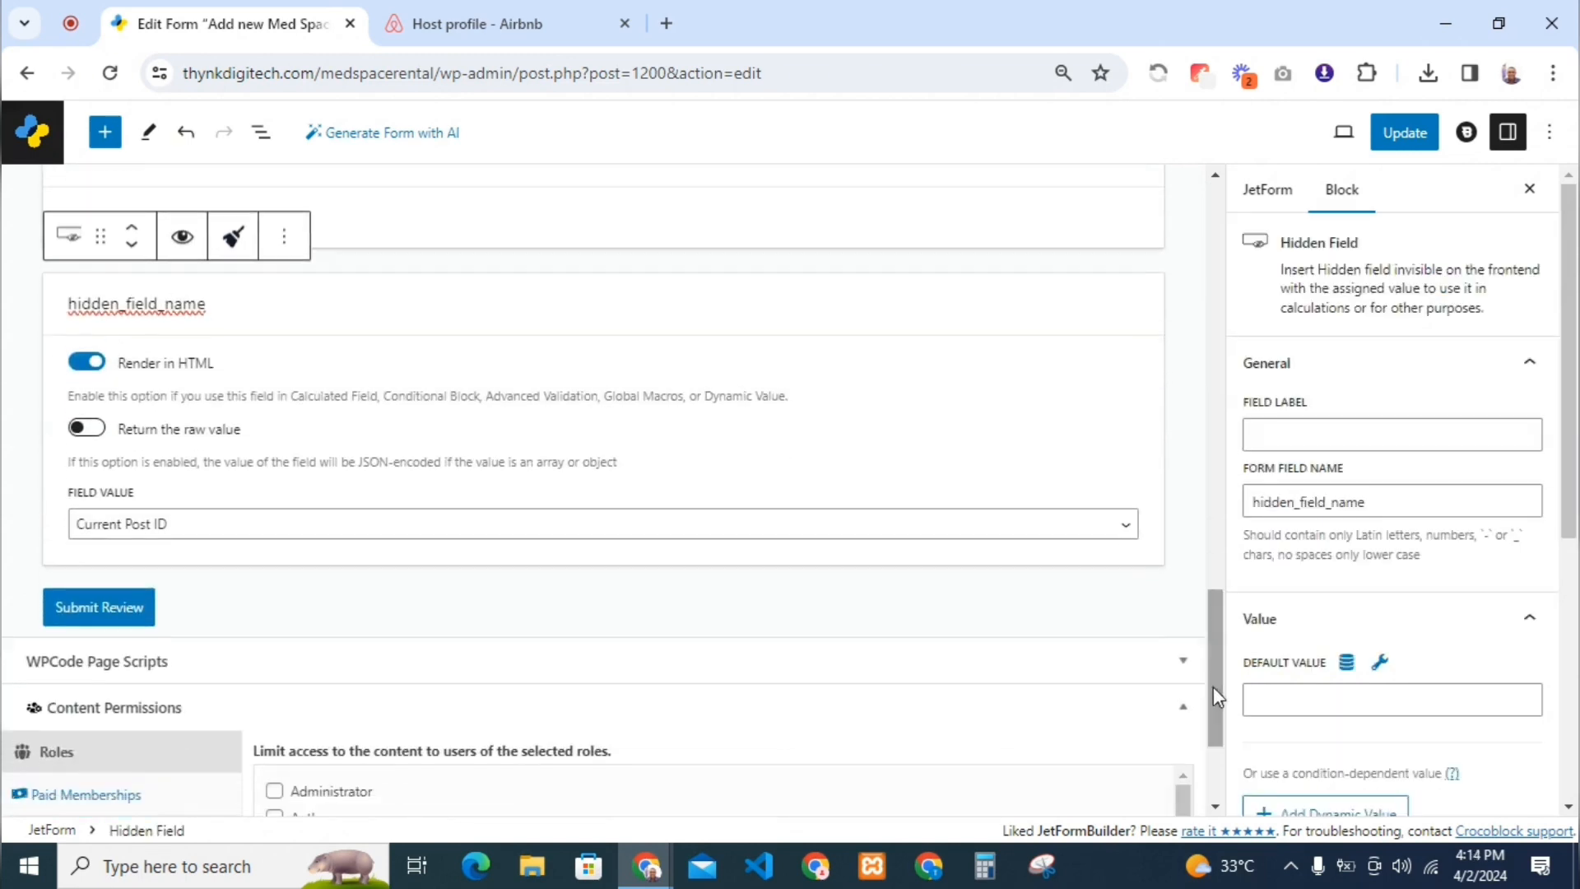
{"action": "left_click", "coordinate": [619, 543]}
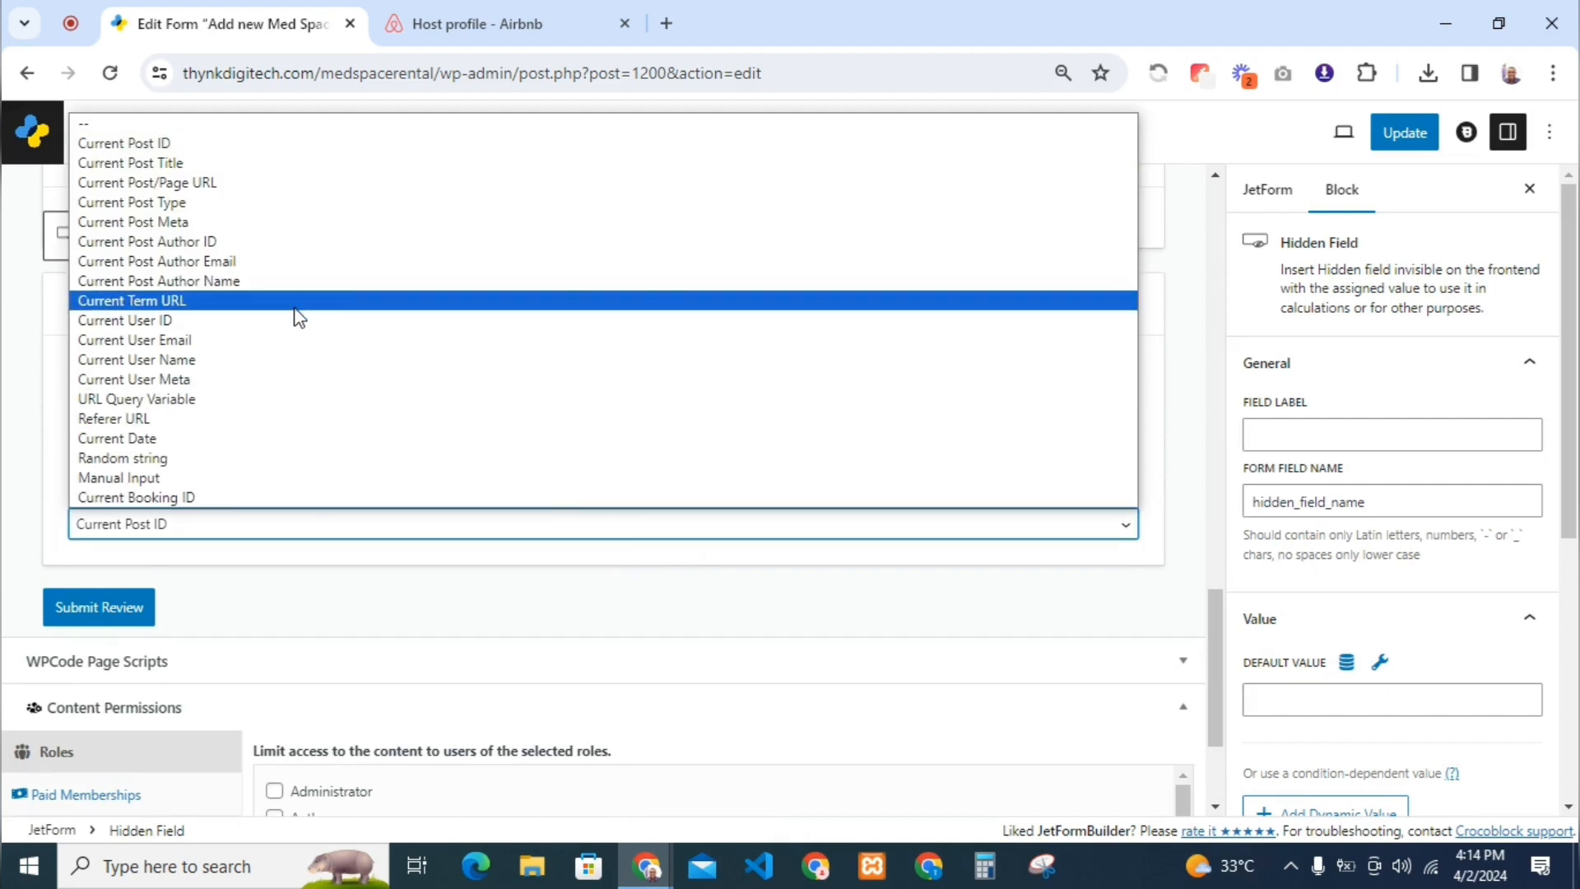
{"action": "left_click", "coordinate": [296, 241]}
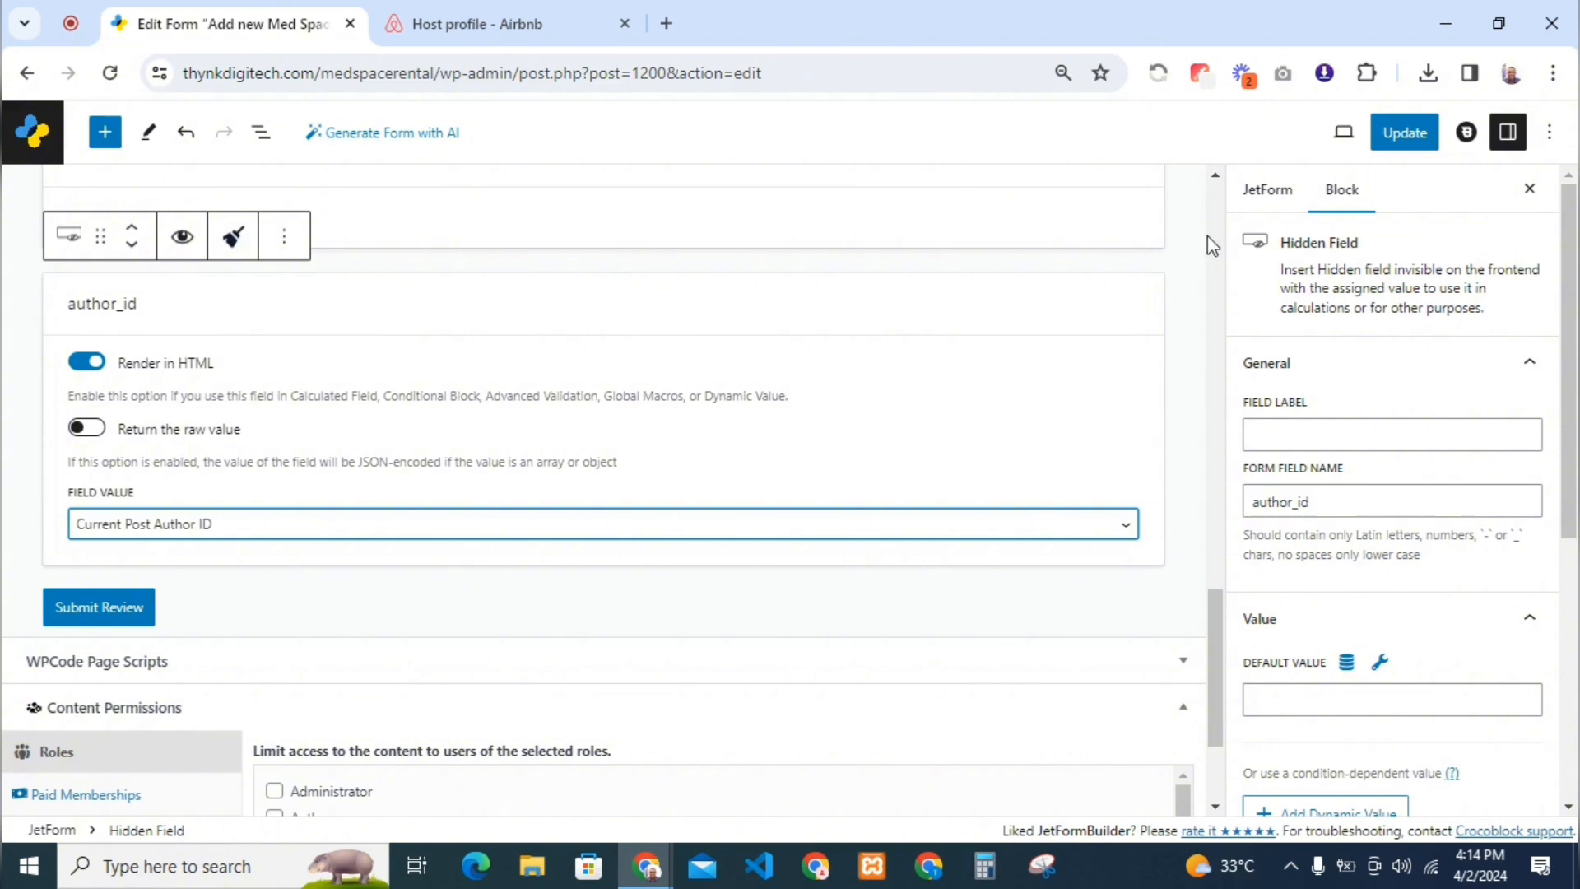
Map author_id to Med Space Author ID in the Insert/Update Custom Content Type Item action, and save the action and form
{"action": "left_click", "coordinate": [1237, 206]}
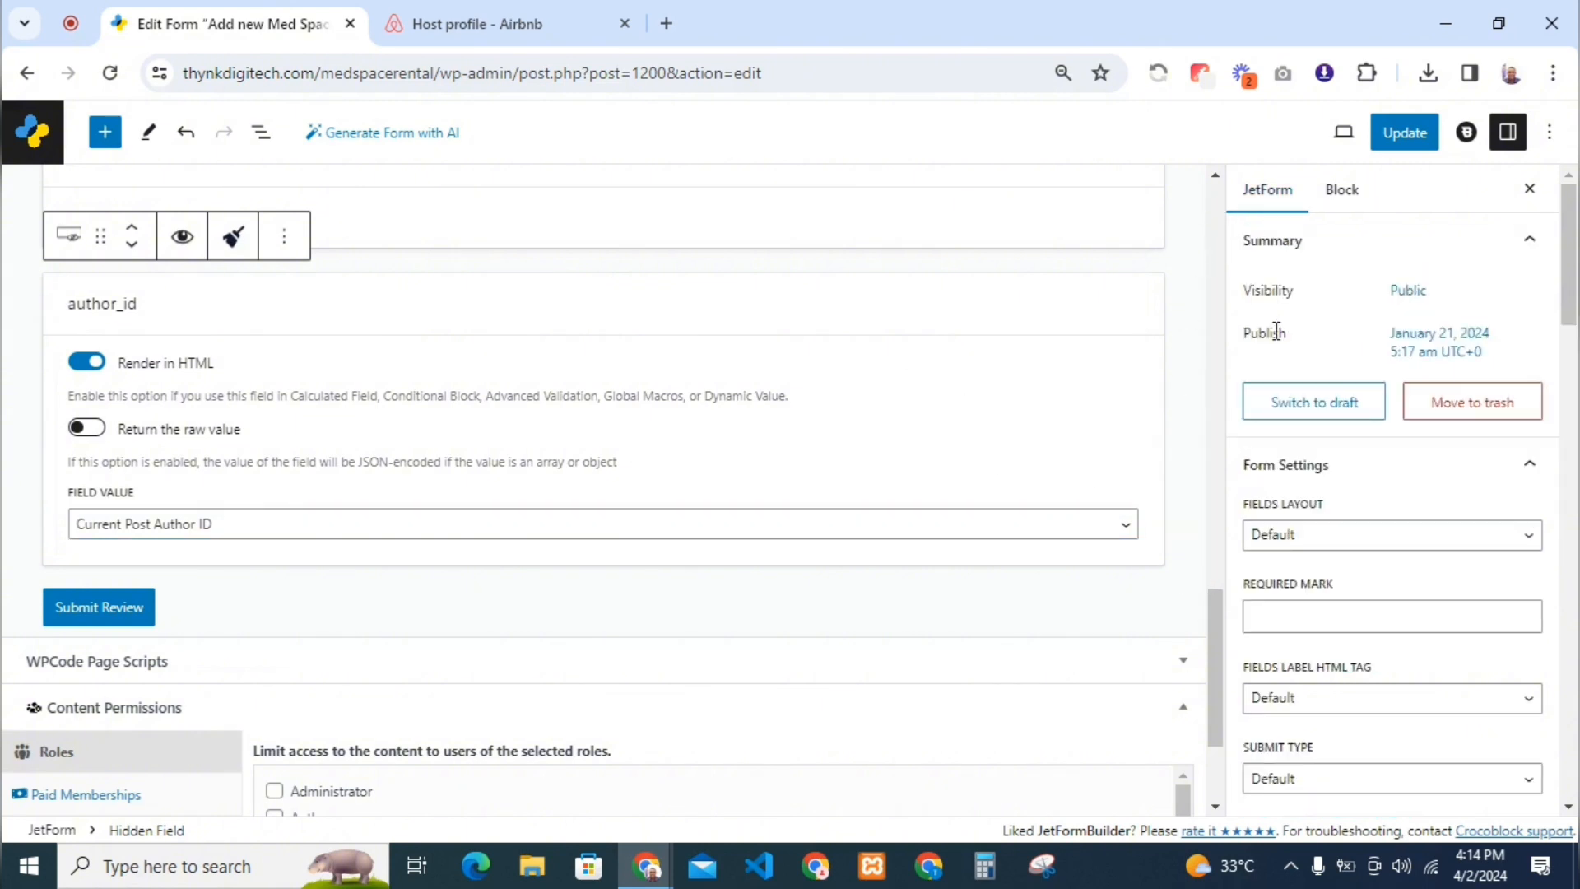
{"action": "scroll", "coordinate": [1576, 342], "scroll_direction": "down", "scroll_amount": 10}
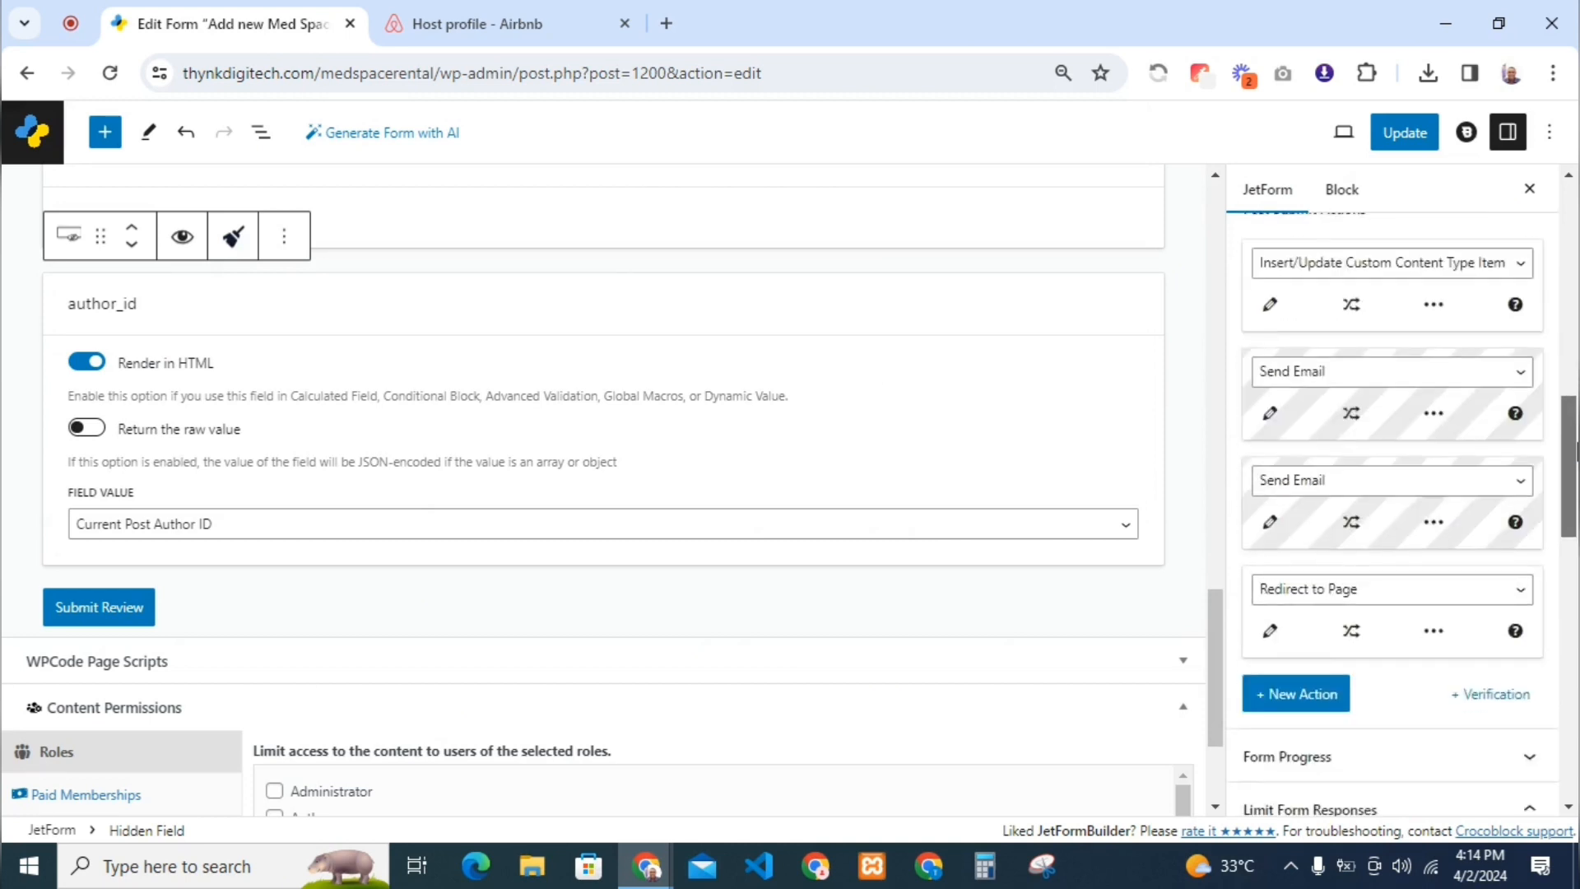
{"action": "scroll", "coordinate": [1576, 451], "scroll_direction": "up", "scroll_amount": 2}
{"action": "left_click", "coordinate": [1271, 417]}
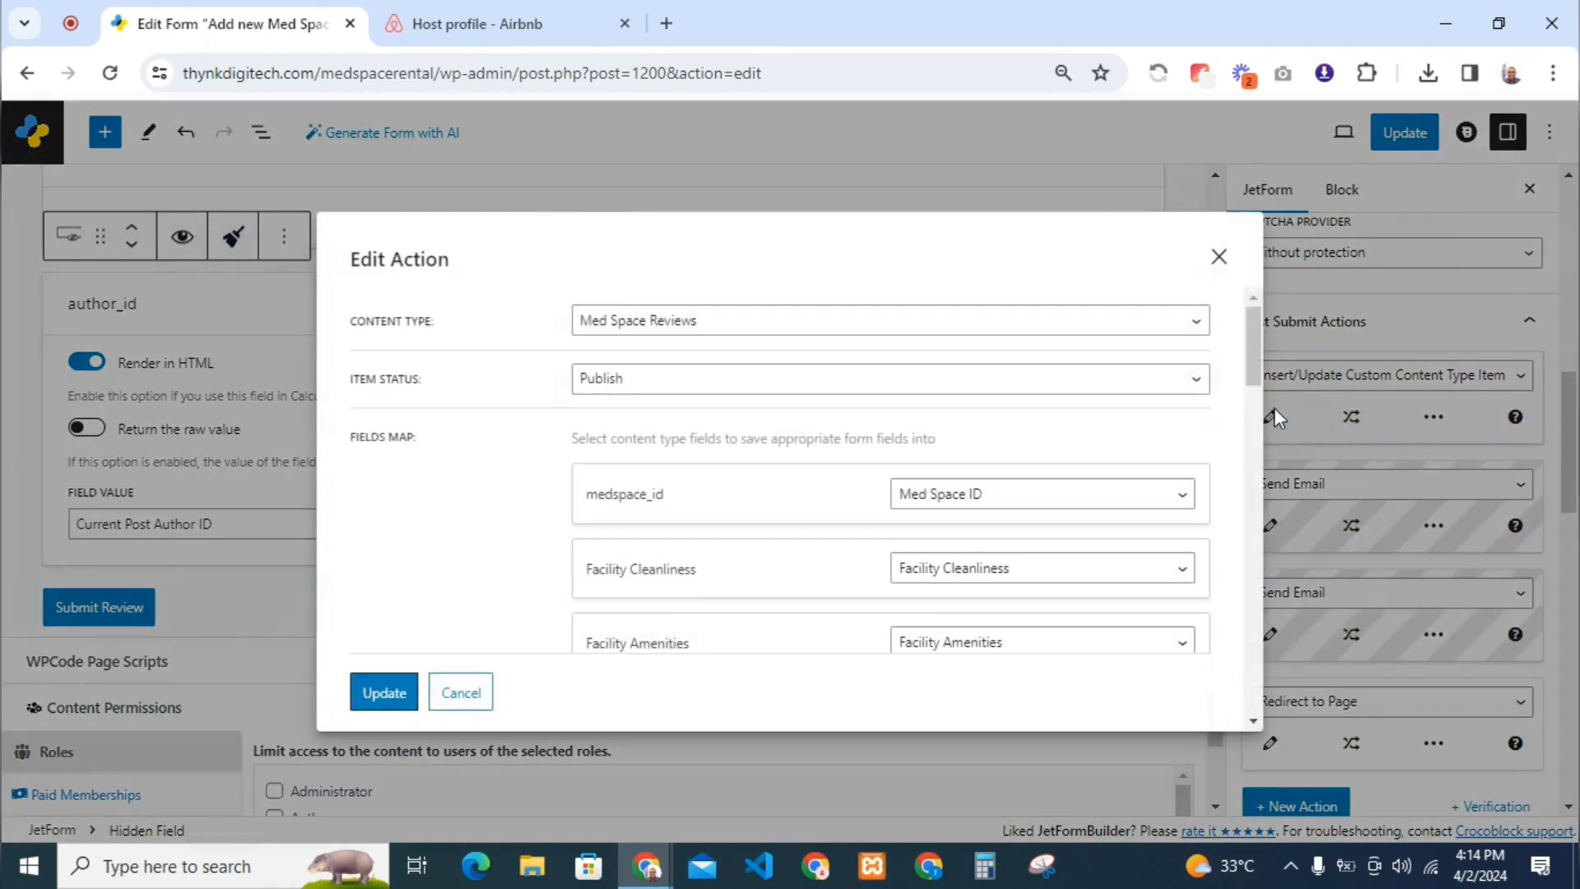
{"action": "left_click_drag", "start_coordinate": [1257, 351], "coordinate": [1252, 502]}
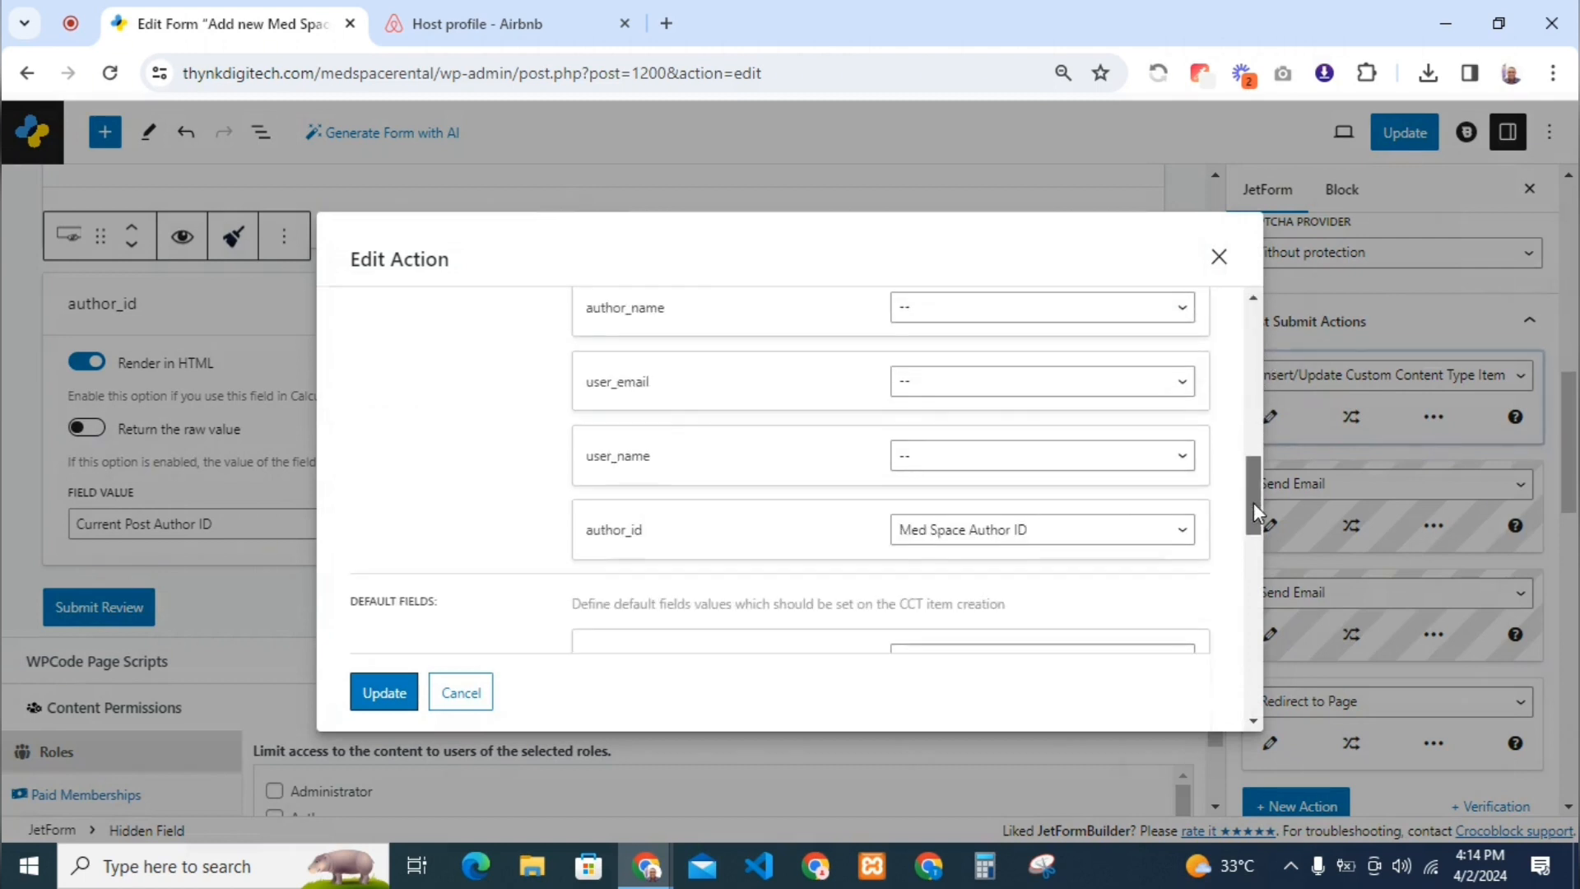
{"action": "left_click", "coordinate": [1025, 535]}
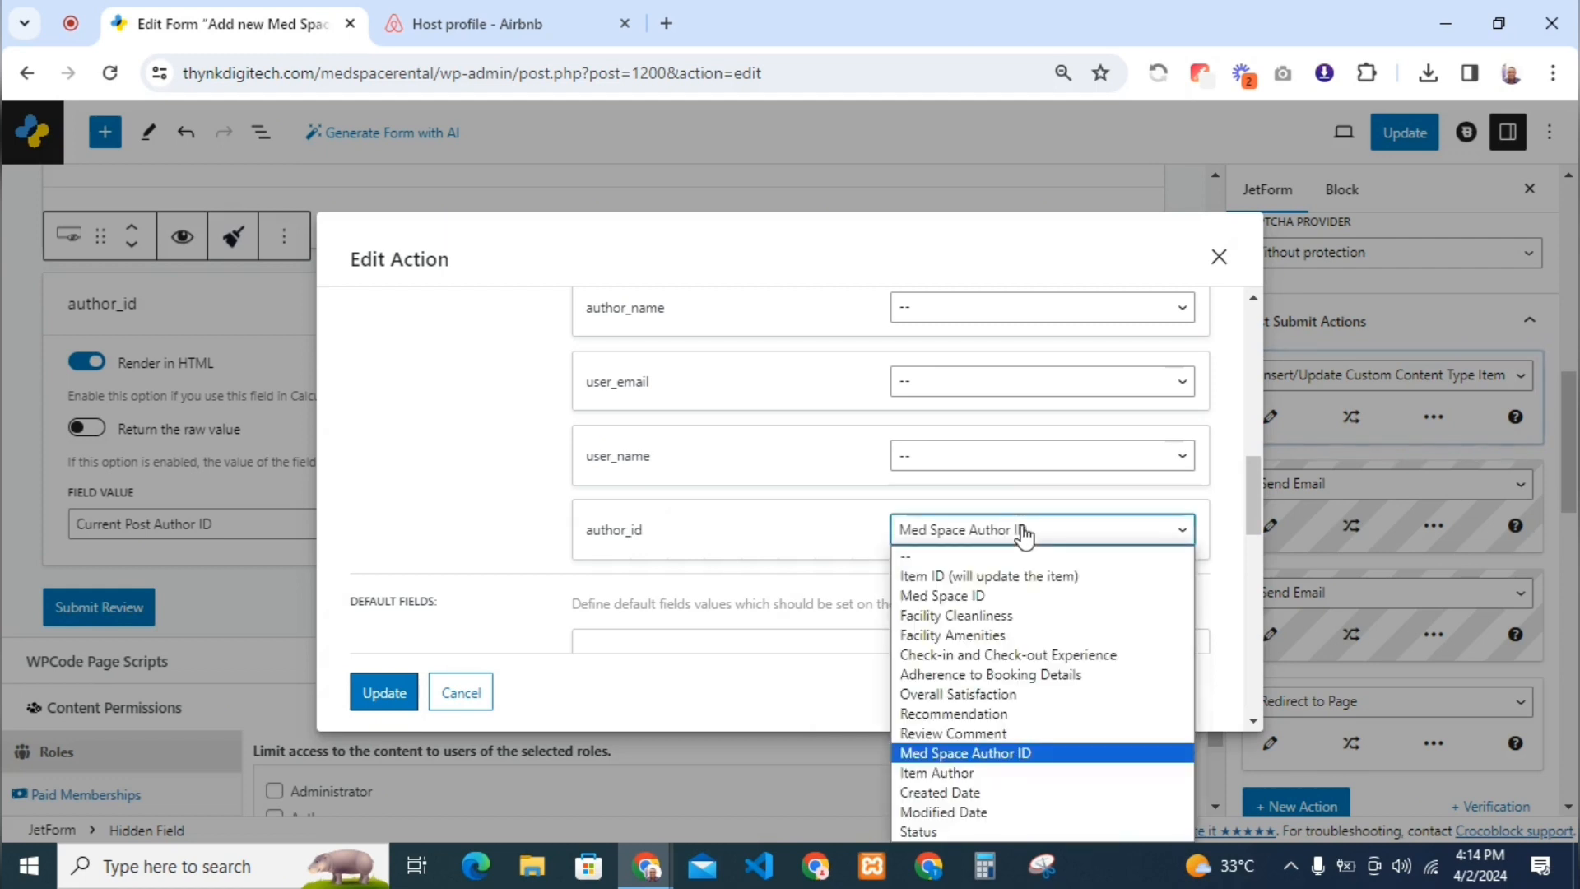
{"action": "left_click", "coordinate": [1025, 535]}
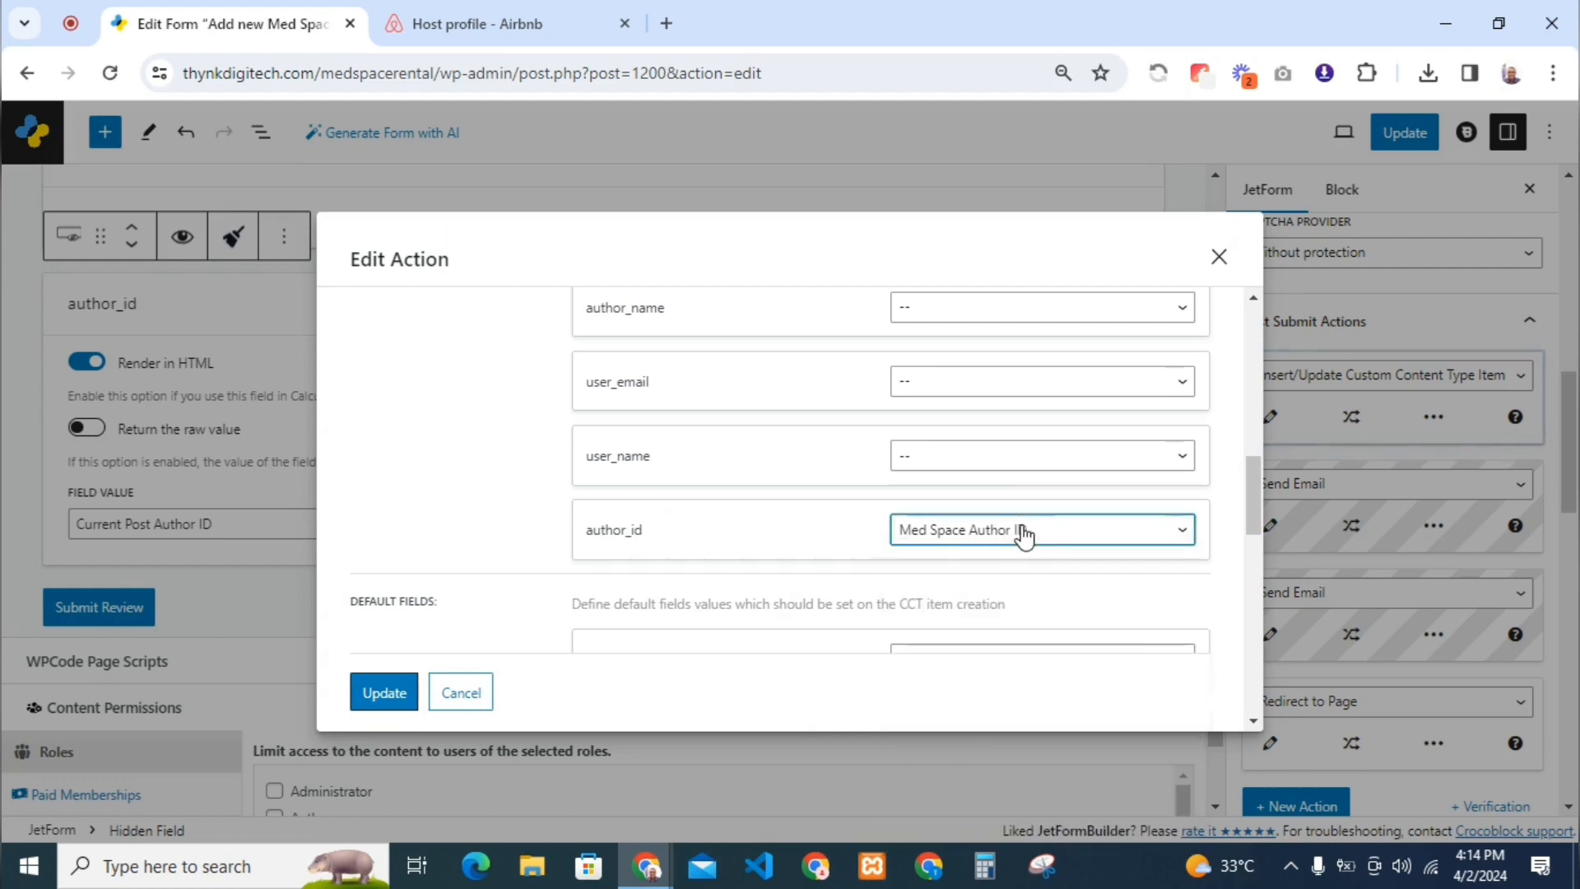
{"action": "left_click", "coordinate": [383, 696]}
{"action": "left_click", "coordinate": [1385, 149]}
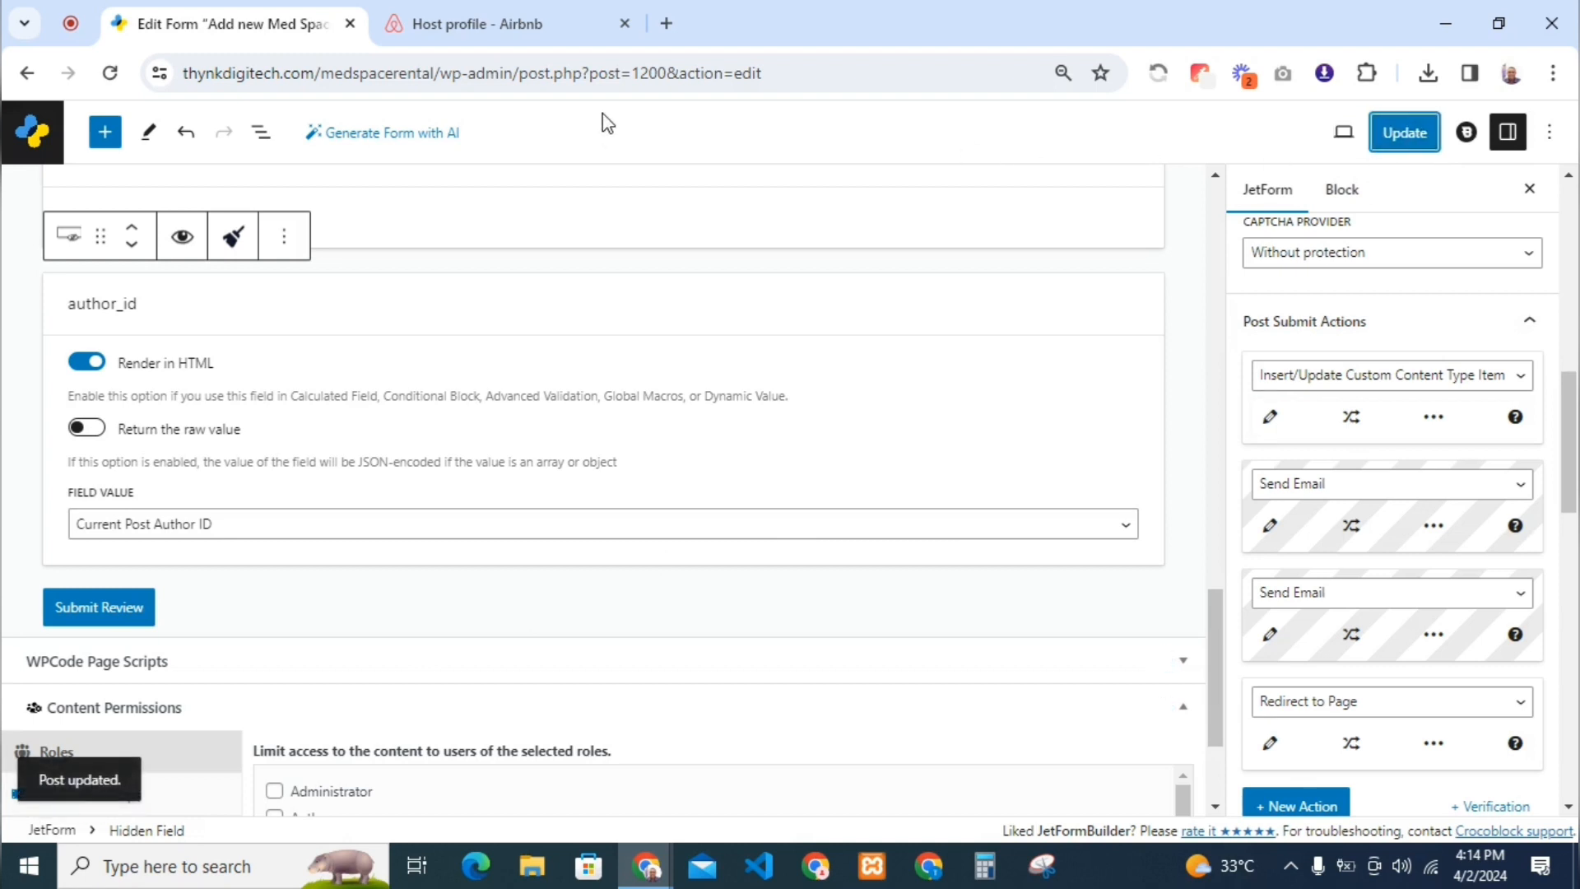
Leave the form editor and open the site's front end in a new browser tab
{"action": "left_click", "coordinate": [33, 135]}
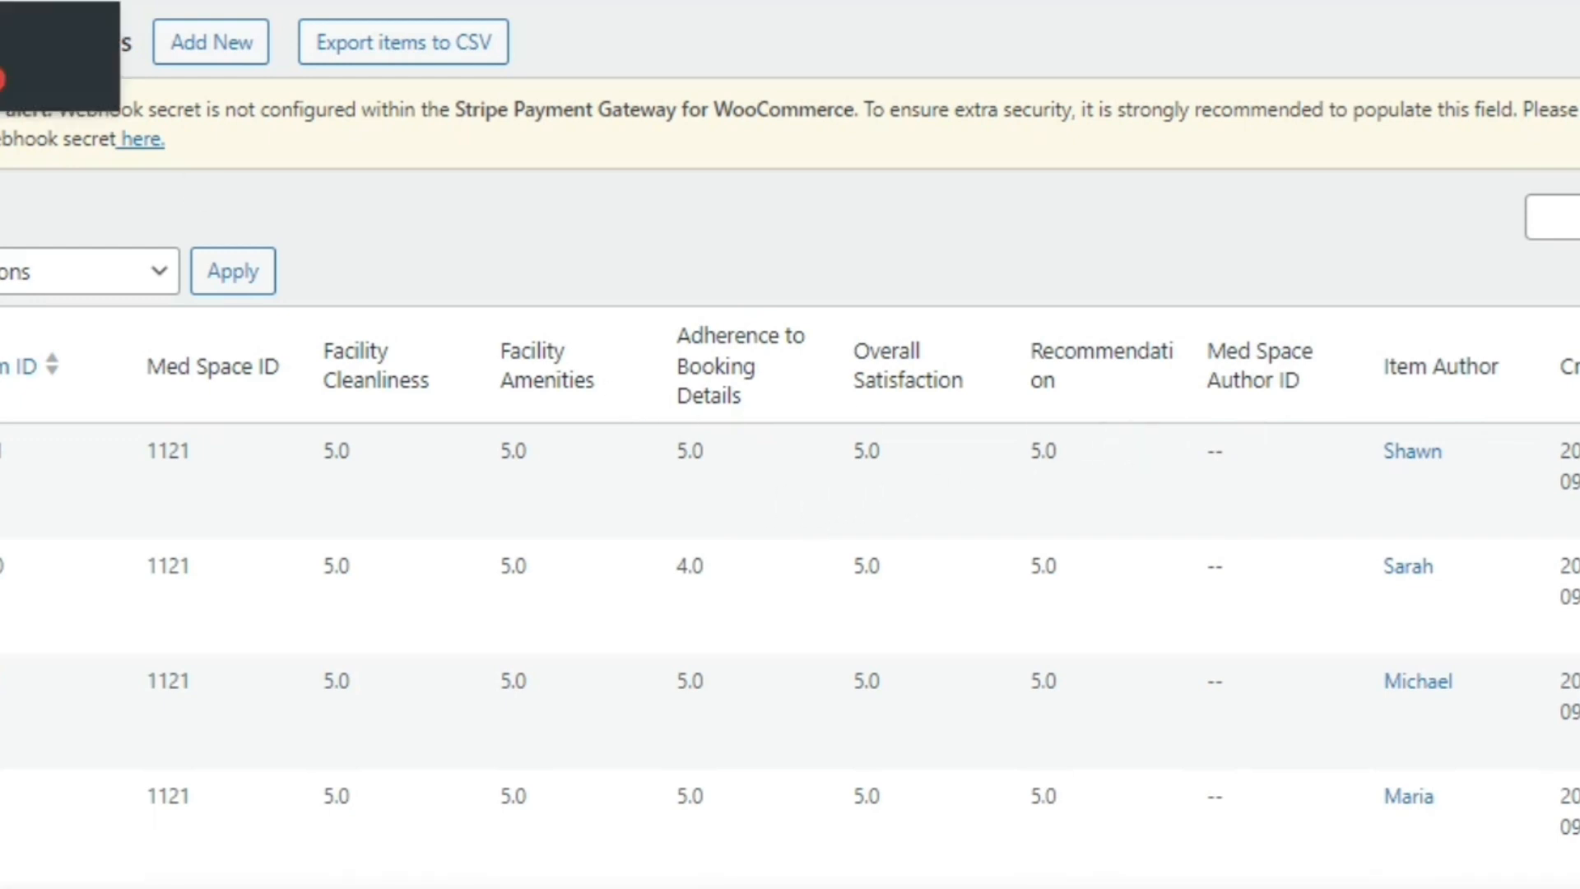
{"action": "mouse_move", "coordinate": [99, 111]}
{"action": "right_click", "coordinate": [75, 149]}
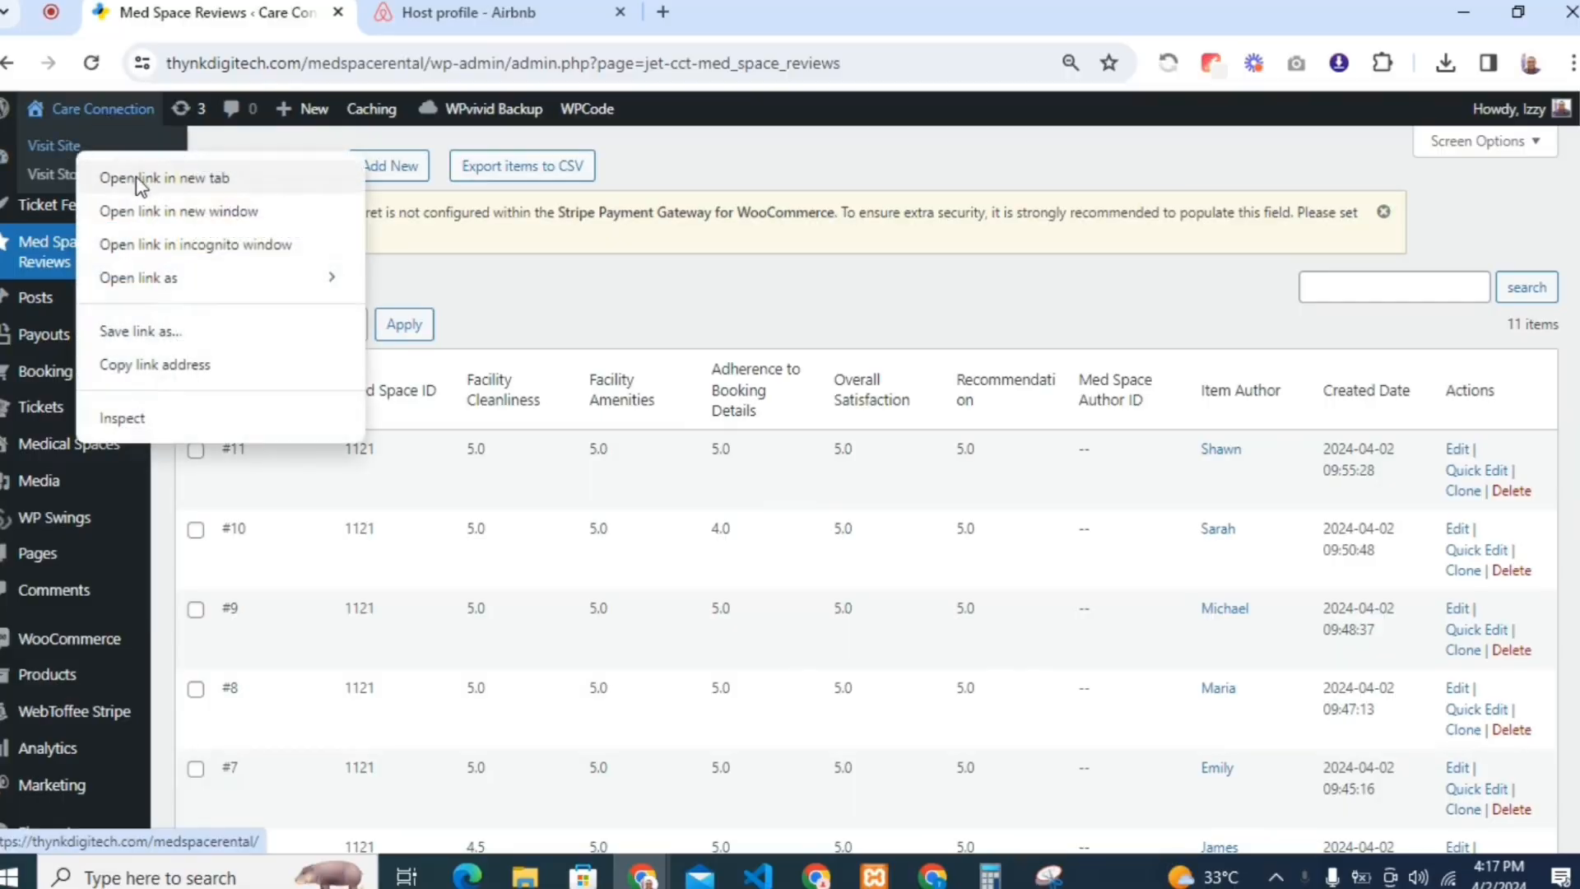
{"action": "left_click", "coordinate": [136, 176]}
{"action": "left_click", "coordinate": [495, 6]}
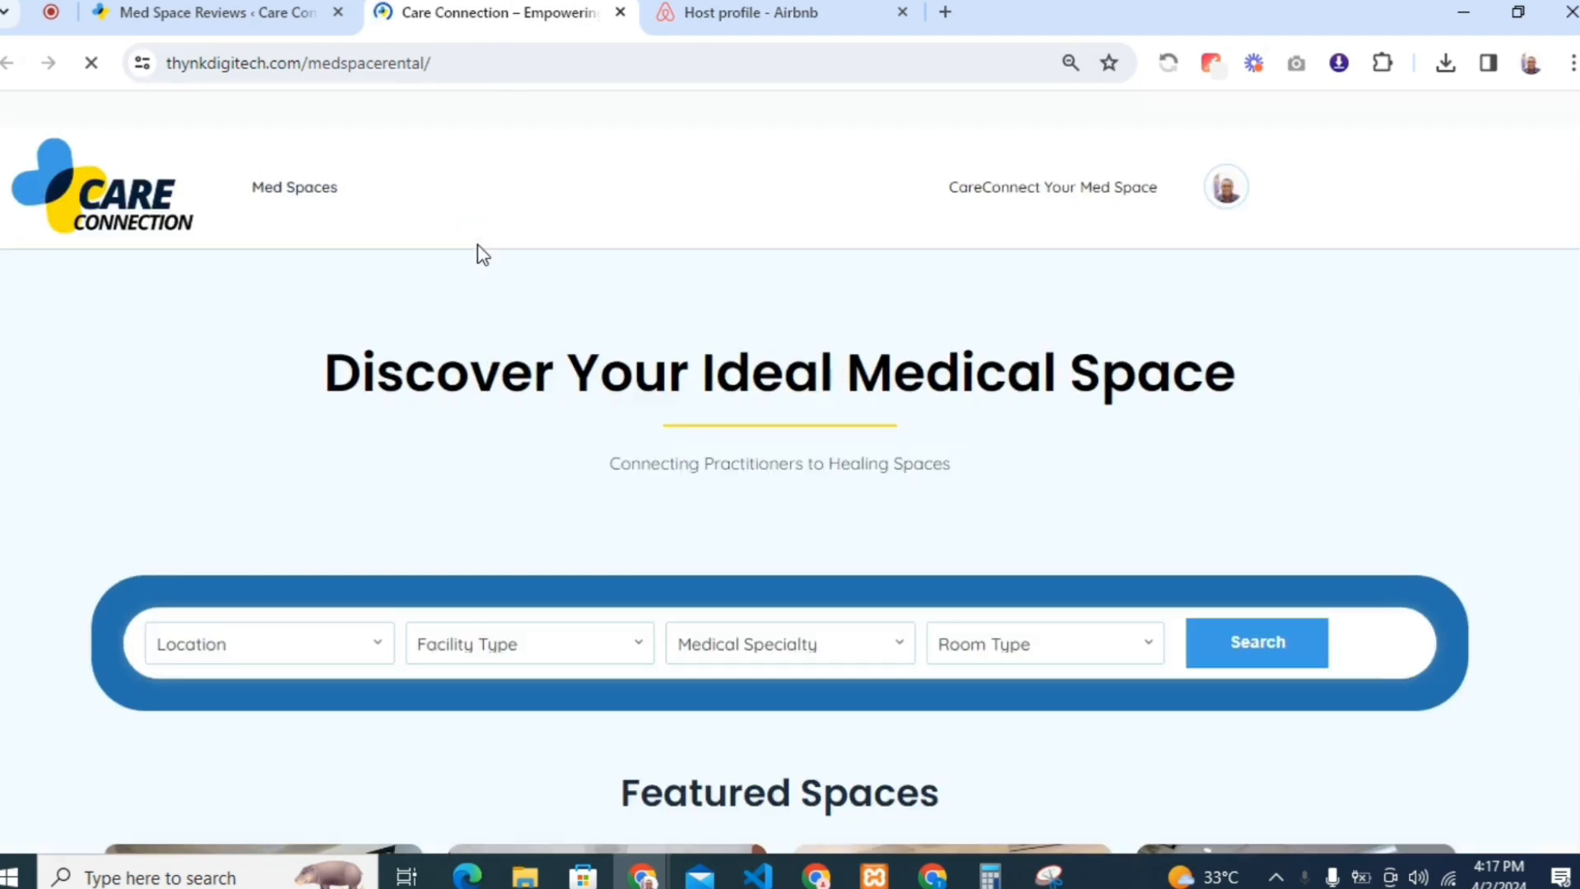
Look through the Featured Spaces on the home page and show all properties
{"action": "scroll", "coordinate": [1012, 306], "scroll_direction": "down", "scroll_amount": 7}
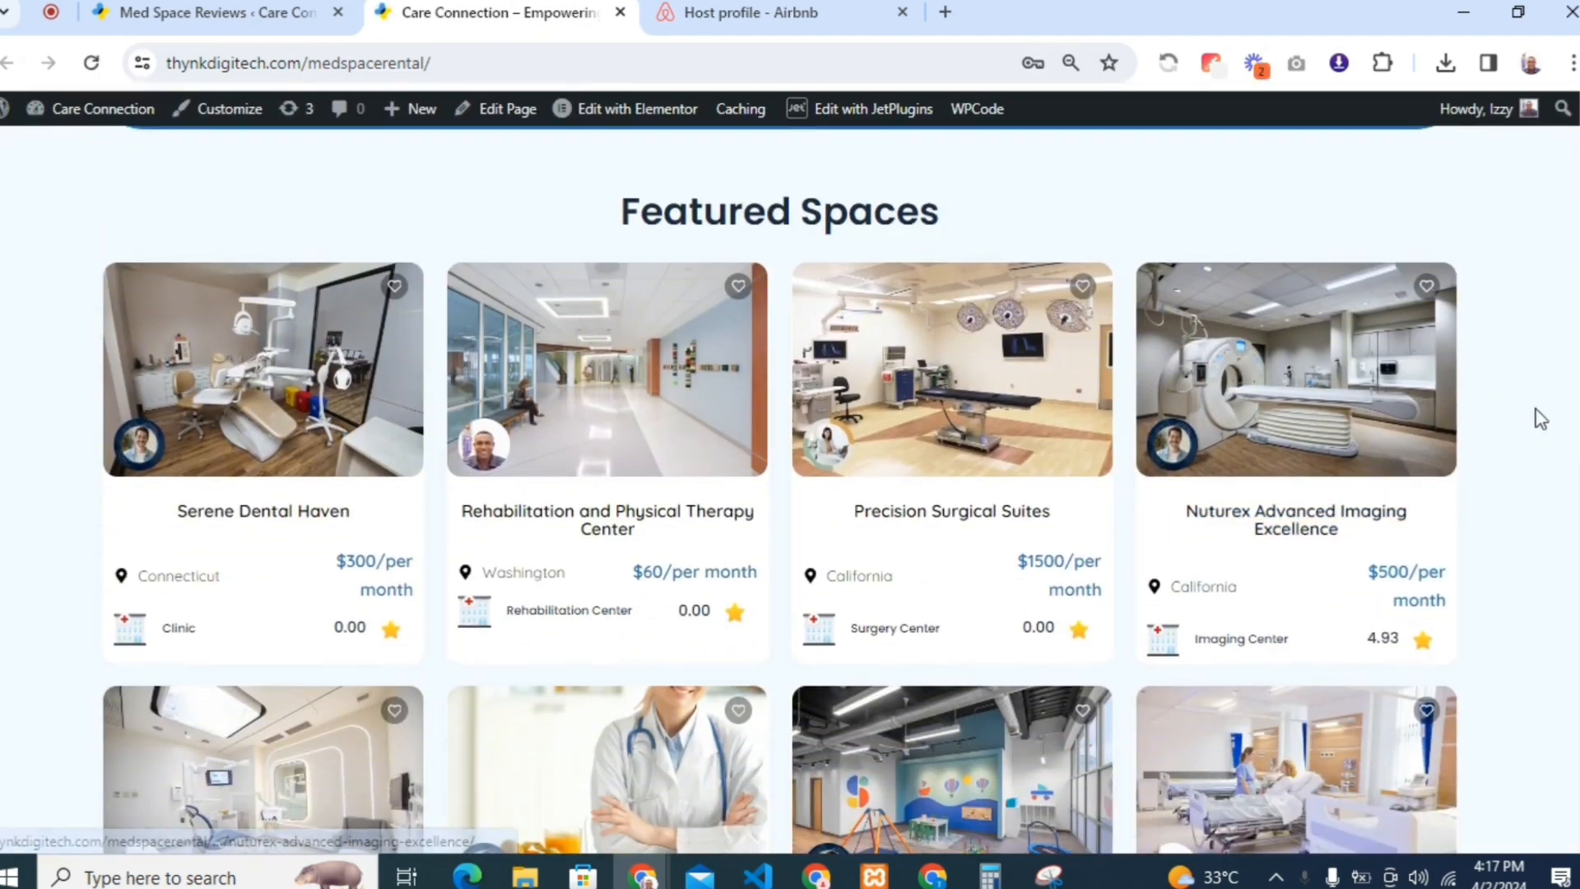
{"action": "scroll", "coordinate": [780, 494], "scroll_direction": "down", "scroll_amount": 5}
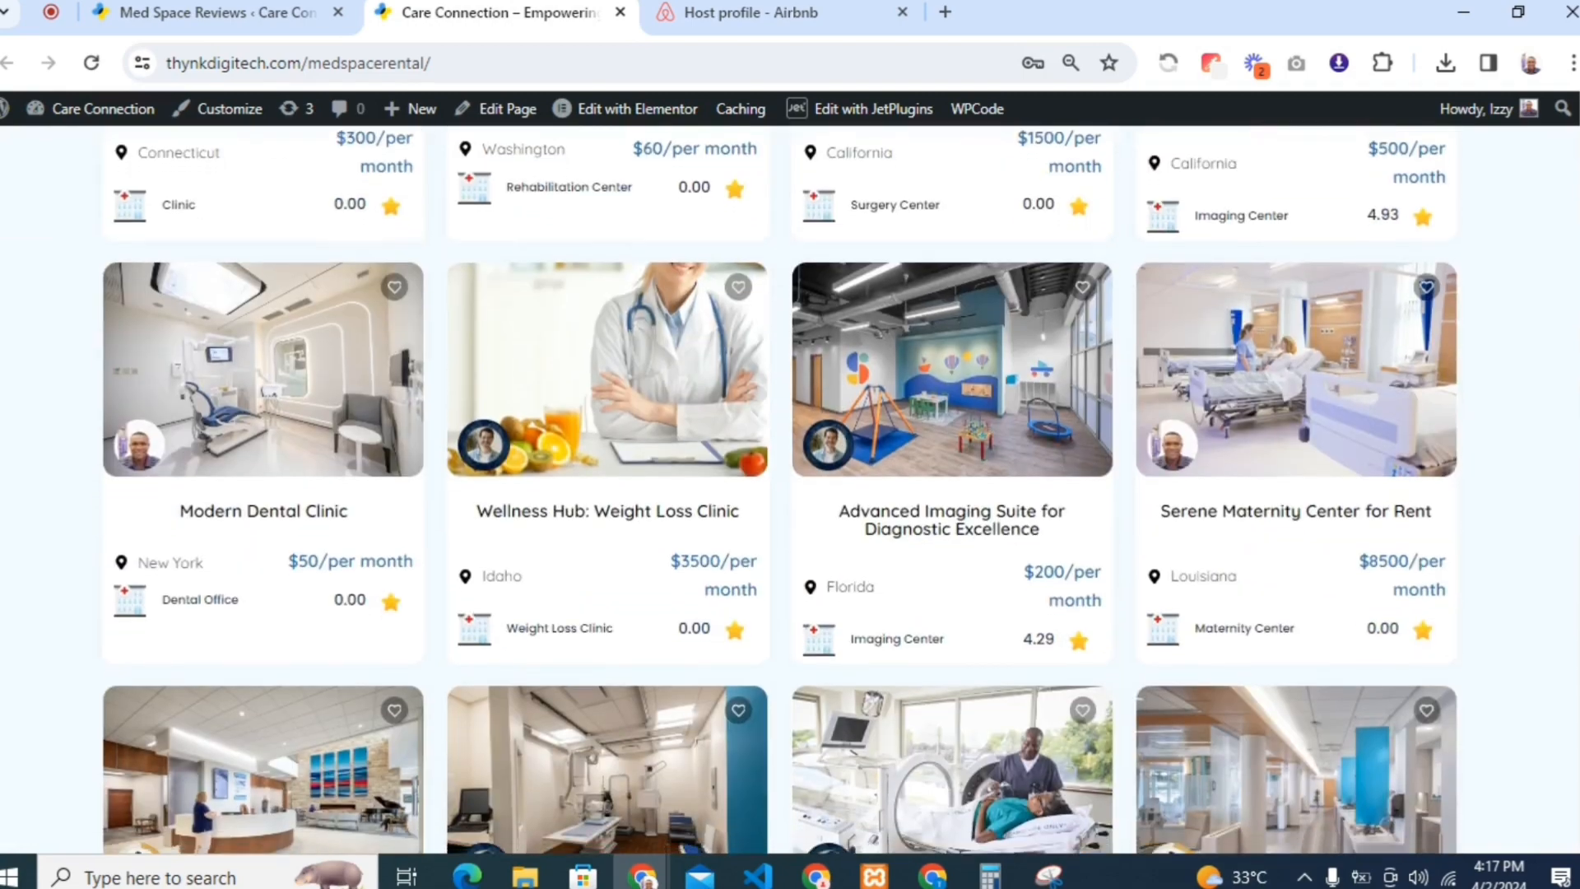
{"action": "scroll", "coordinate": [780, 493], "scroll_direction": "down", "scroll_amount": 3}
{"action": "scroll", "coordinate": [780, 493], "scroll_direction": "down", "scroll_amount": 3}
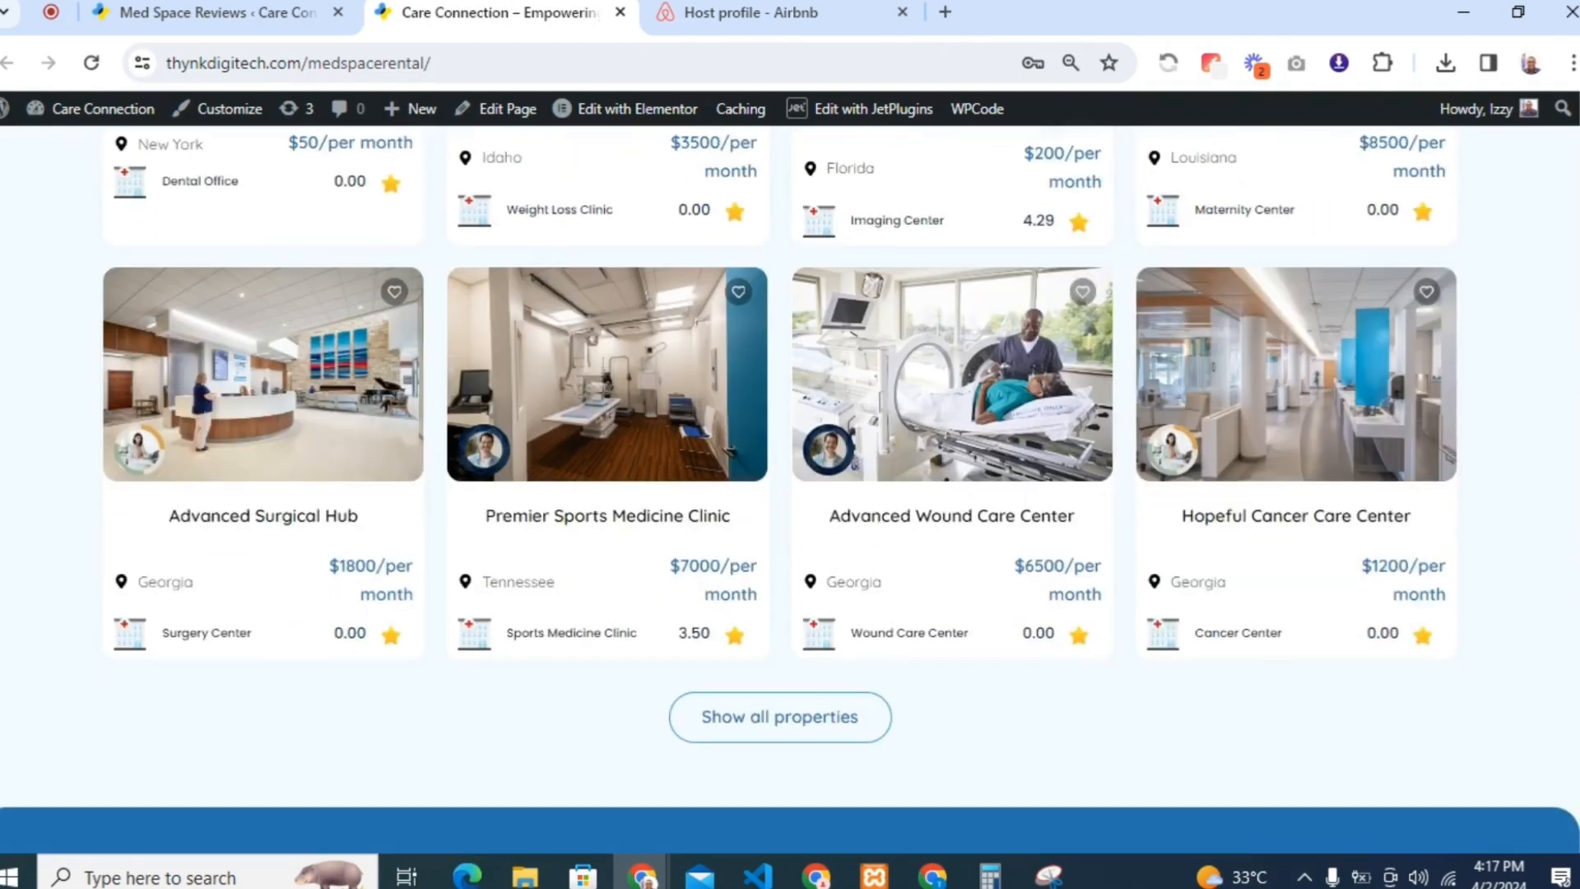
{"action": "left_click", "coordinate": [831, 724]}
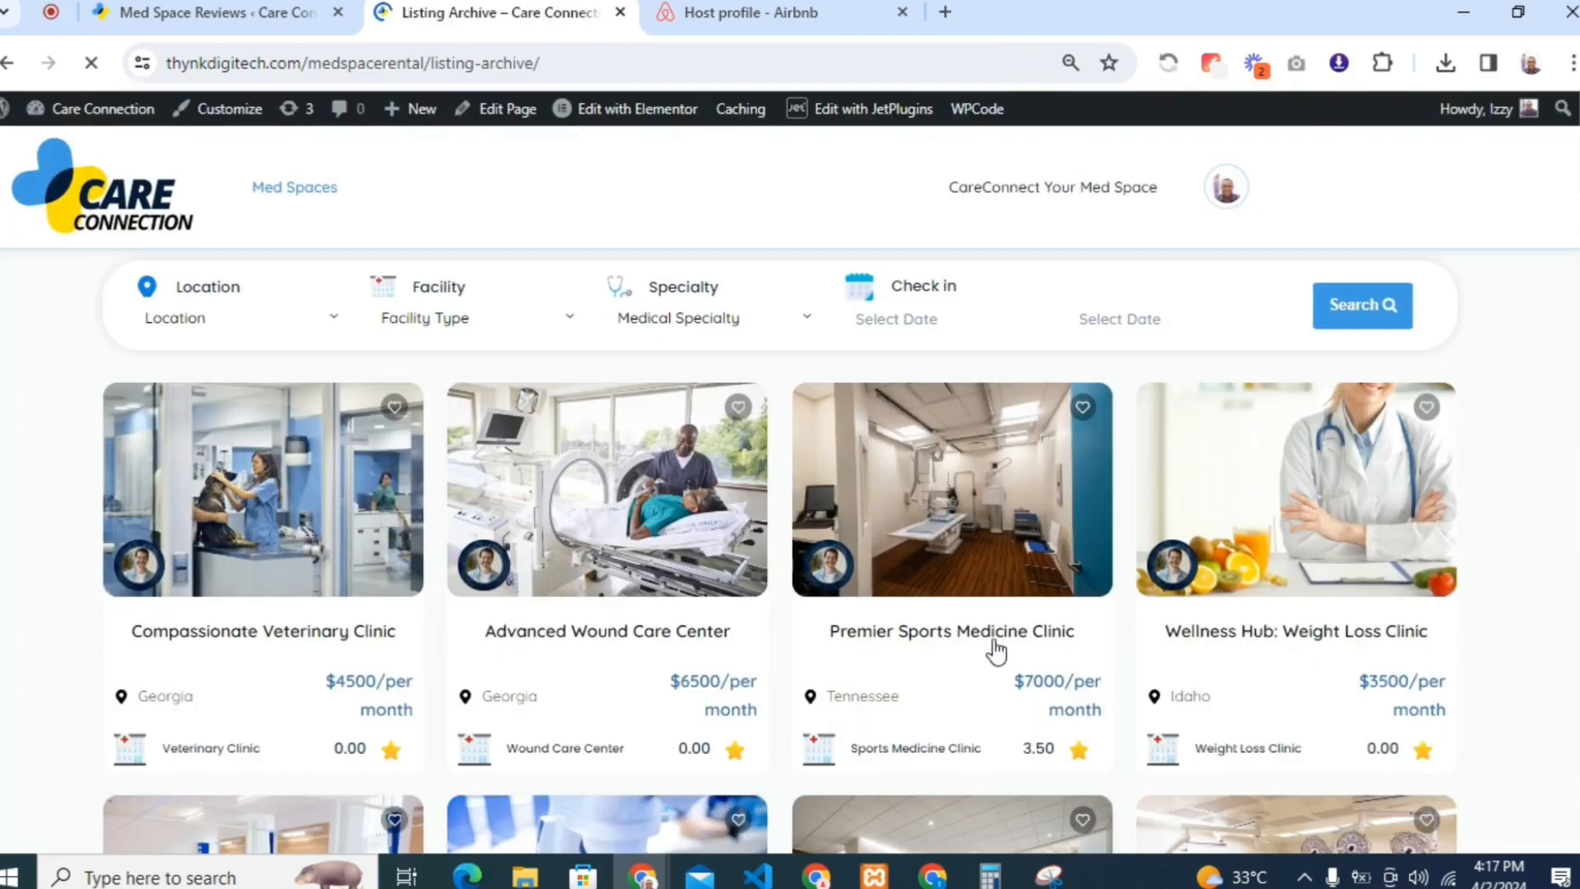
Open the Nuturex Advanced Imaging Excellence med space from the listing archive and bring up its review form
{"action": "scroll", "coordinate": [1317, 526], "scroll_direction": "down", "scroll_amount": 8}
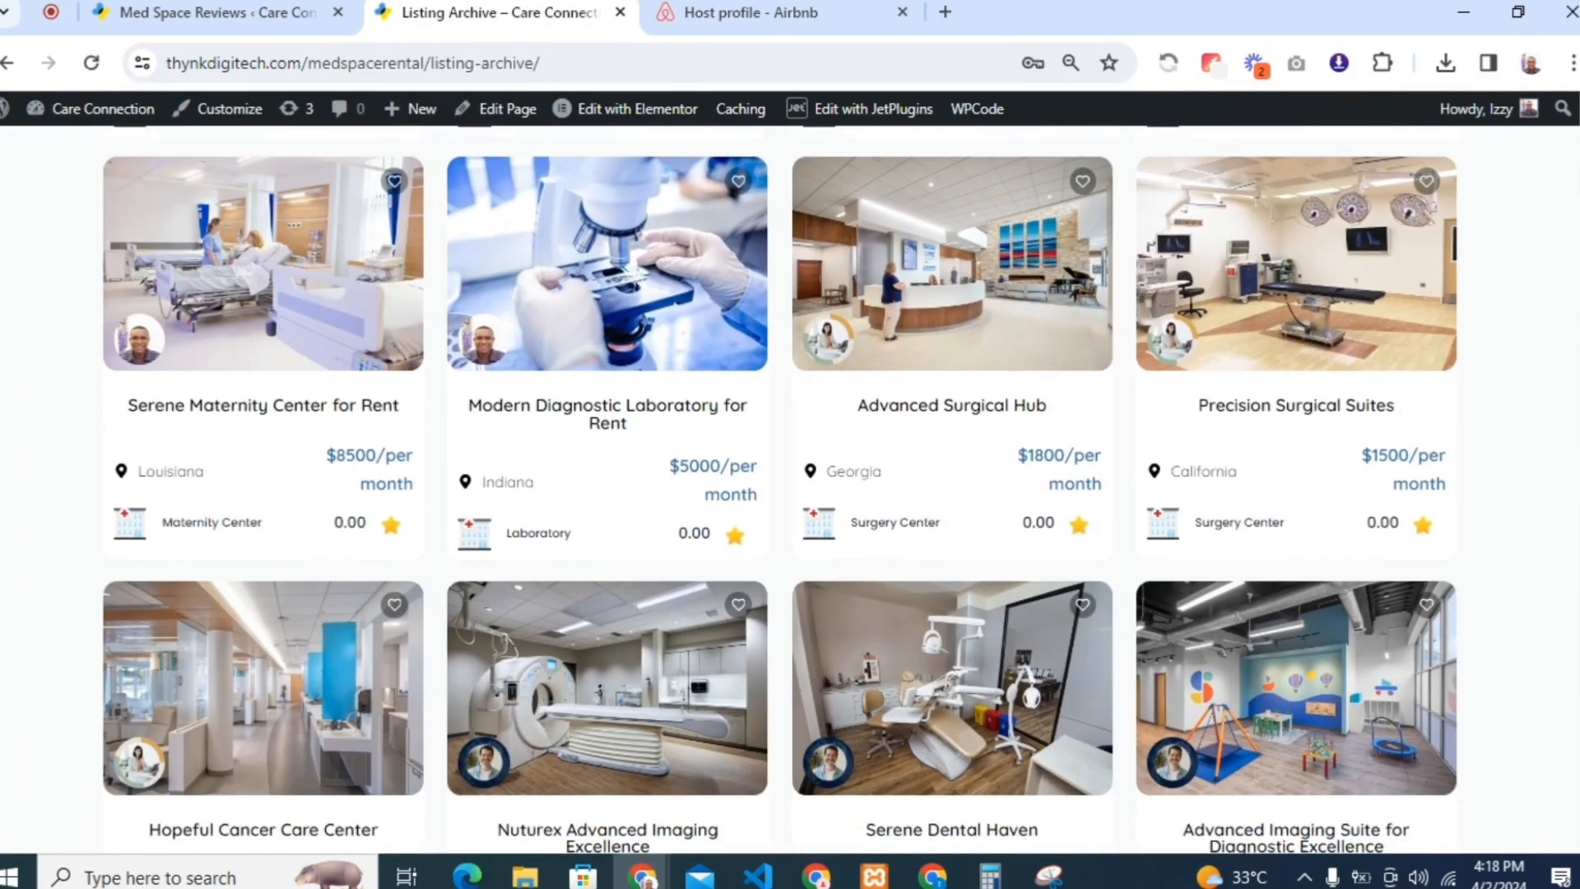
{"action": "scroll", "coordinate": [1457, 634], "scroll_direction": "down", "scroll_amount": 4}
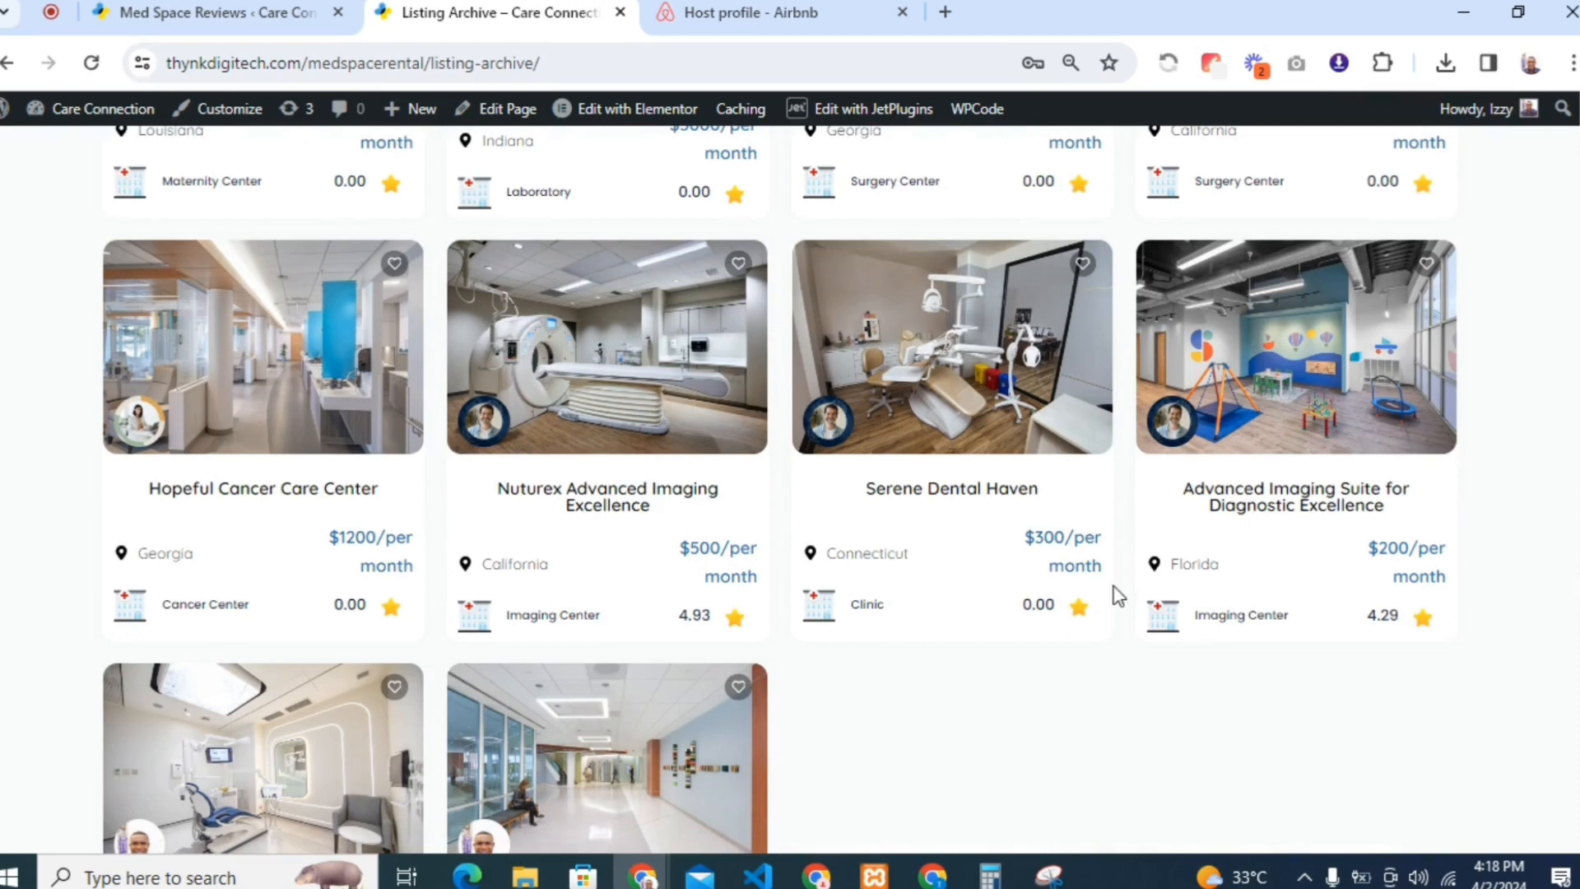
{"action": "left_click", "coordinate": [672, 497]}
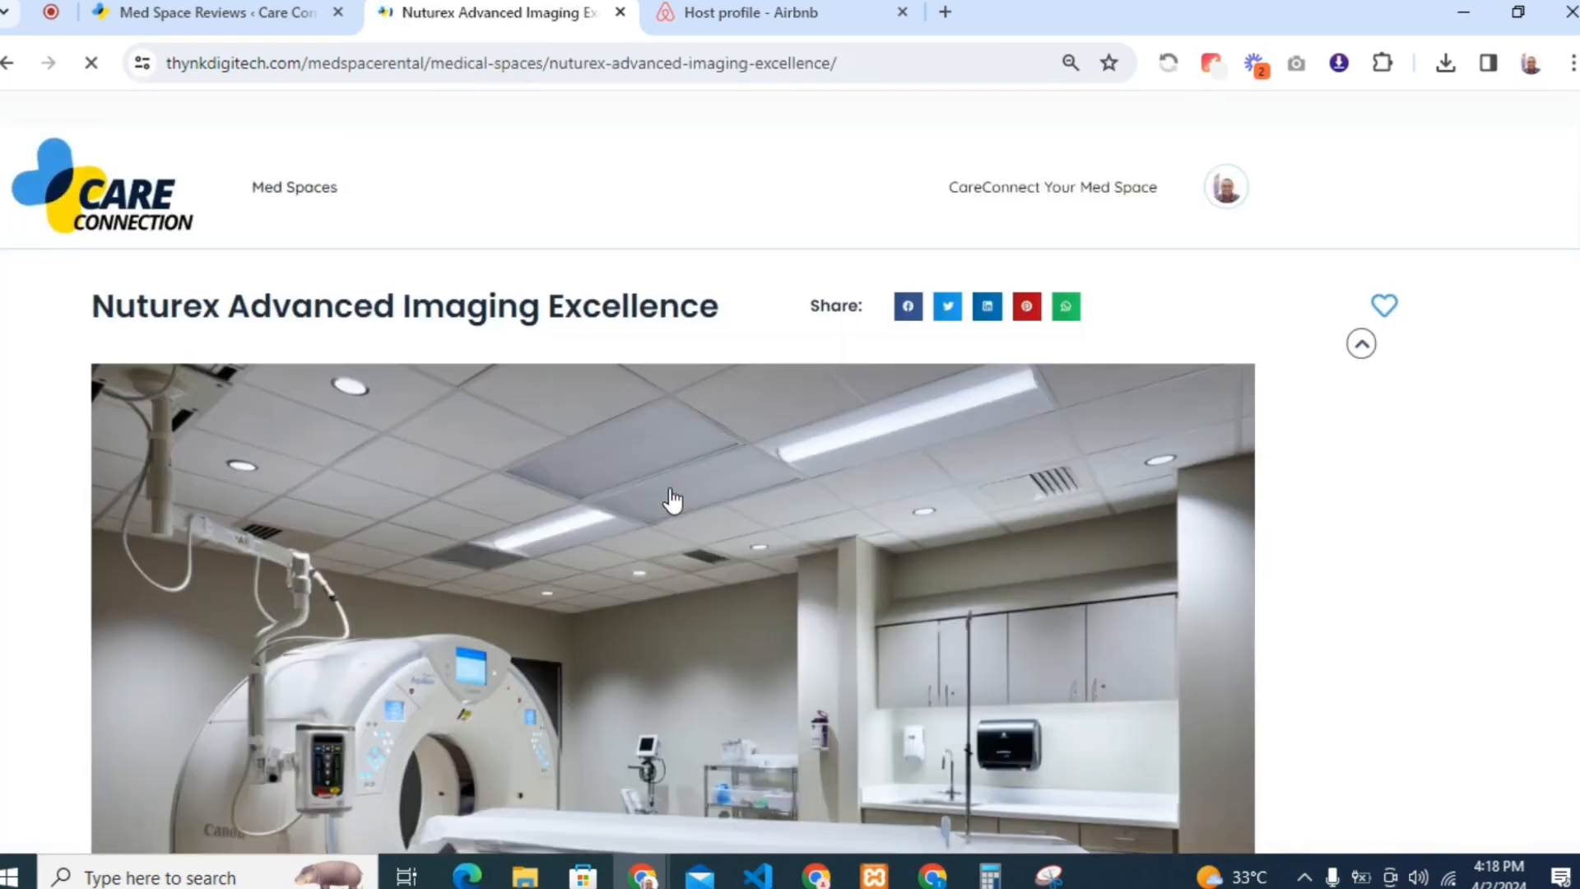
{"action": "scroll", "coordinate": [1571, 229], "scroll_direction": "down", "scroll_amount": 10}
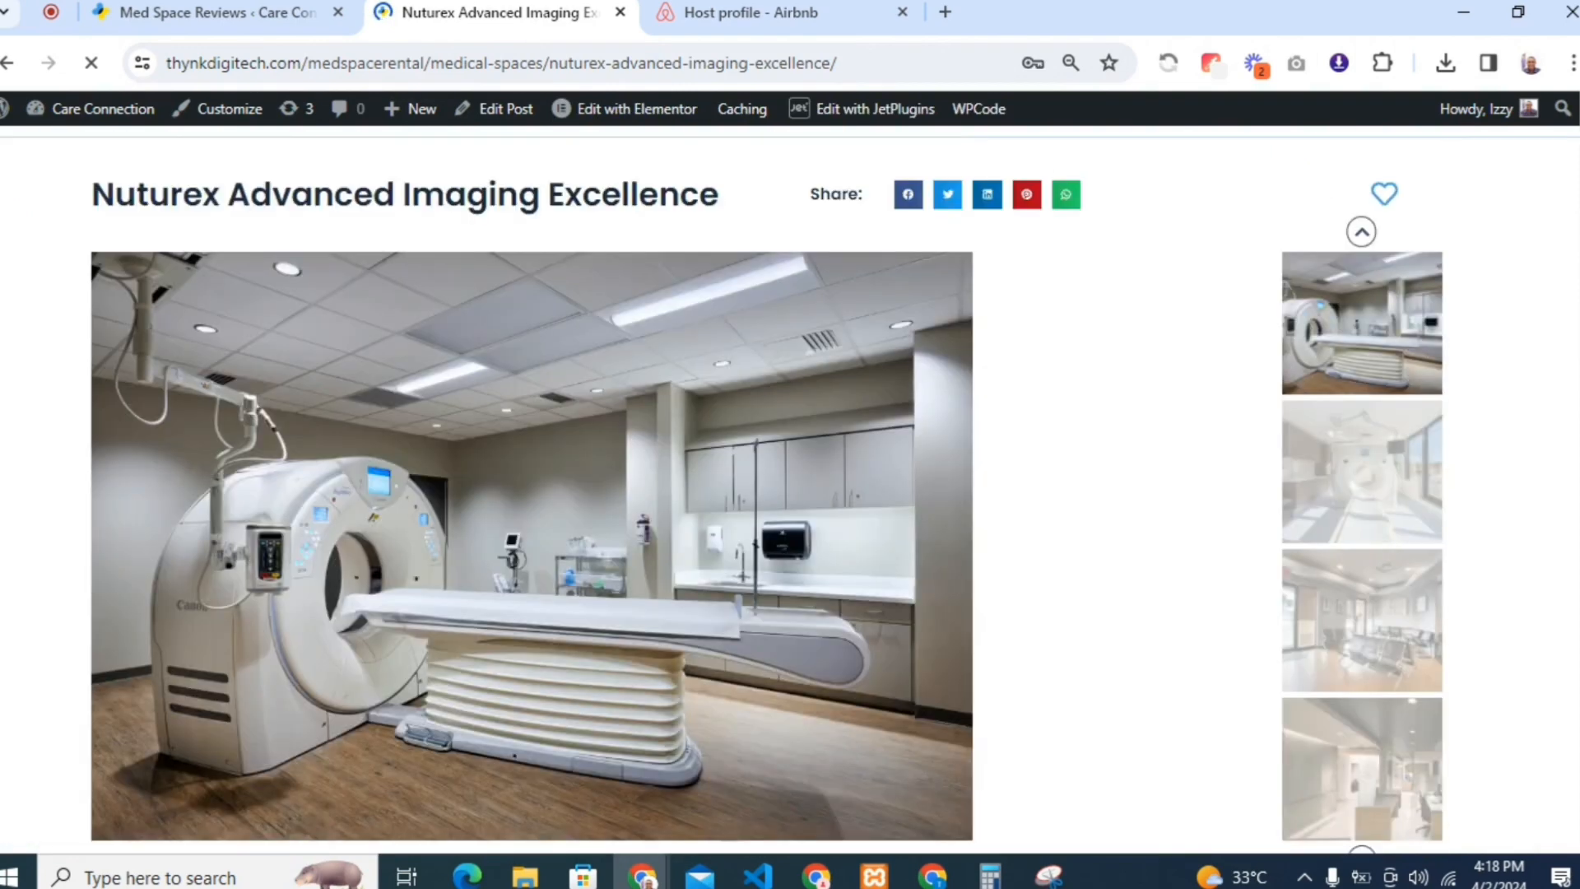
{"action": "scroll", "coordinate": [789, 490], "scroll_direction": "down", "scroll_amount": 20}
{"action": "scroll", "coordinate": [790, 489], "scroll_direction": "up", "scroll_amount": 11}
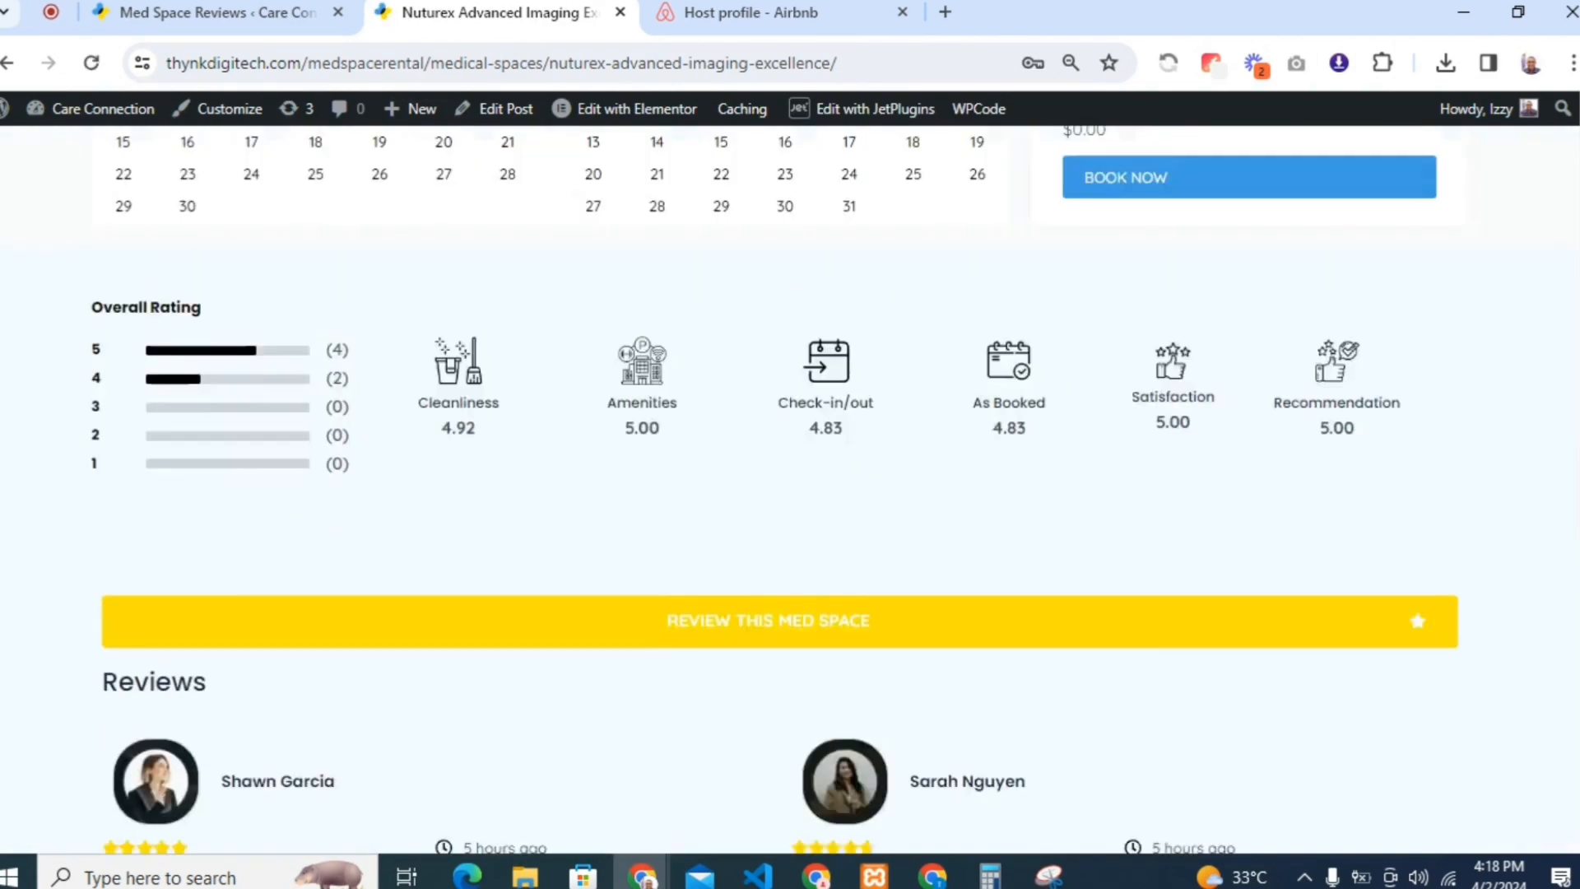
{"action": "scroll", "coordinate": [1132, 702], "scroll_direction": "down", "scroll_amount": 3}
{"action": "left_click", "coordinate": [1015, 650]}
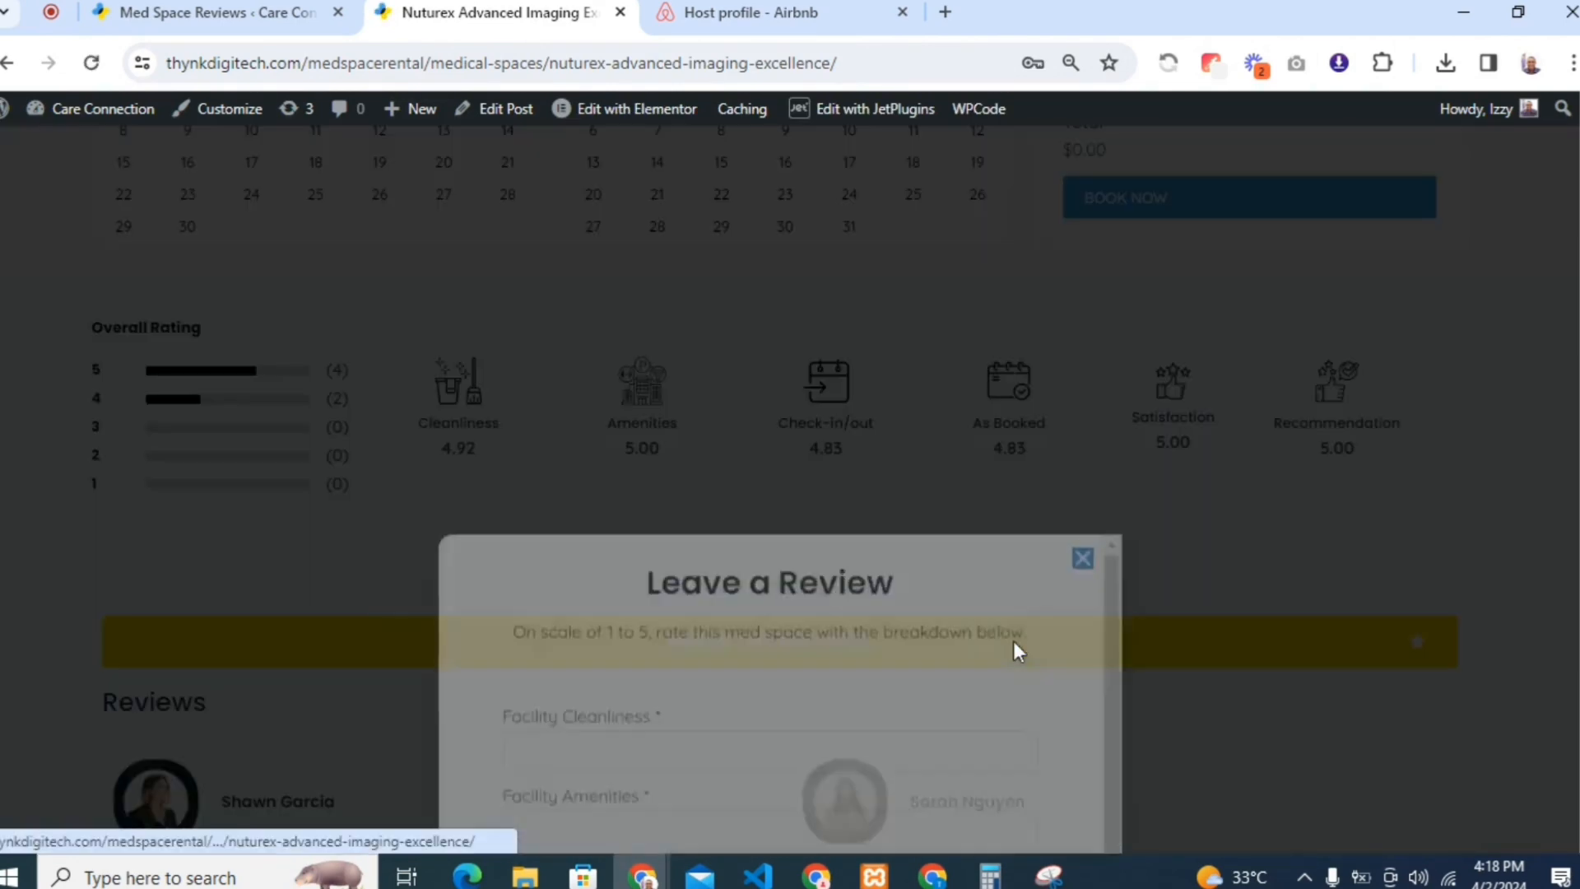
Rate the med space 4 for cleanliness, amenities, check-in and check-out, booking adherence, overall satisfaction and recommendation
{"action": "left_click", "coordinate": [676, 337]}
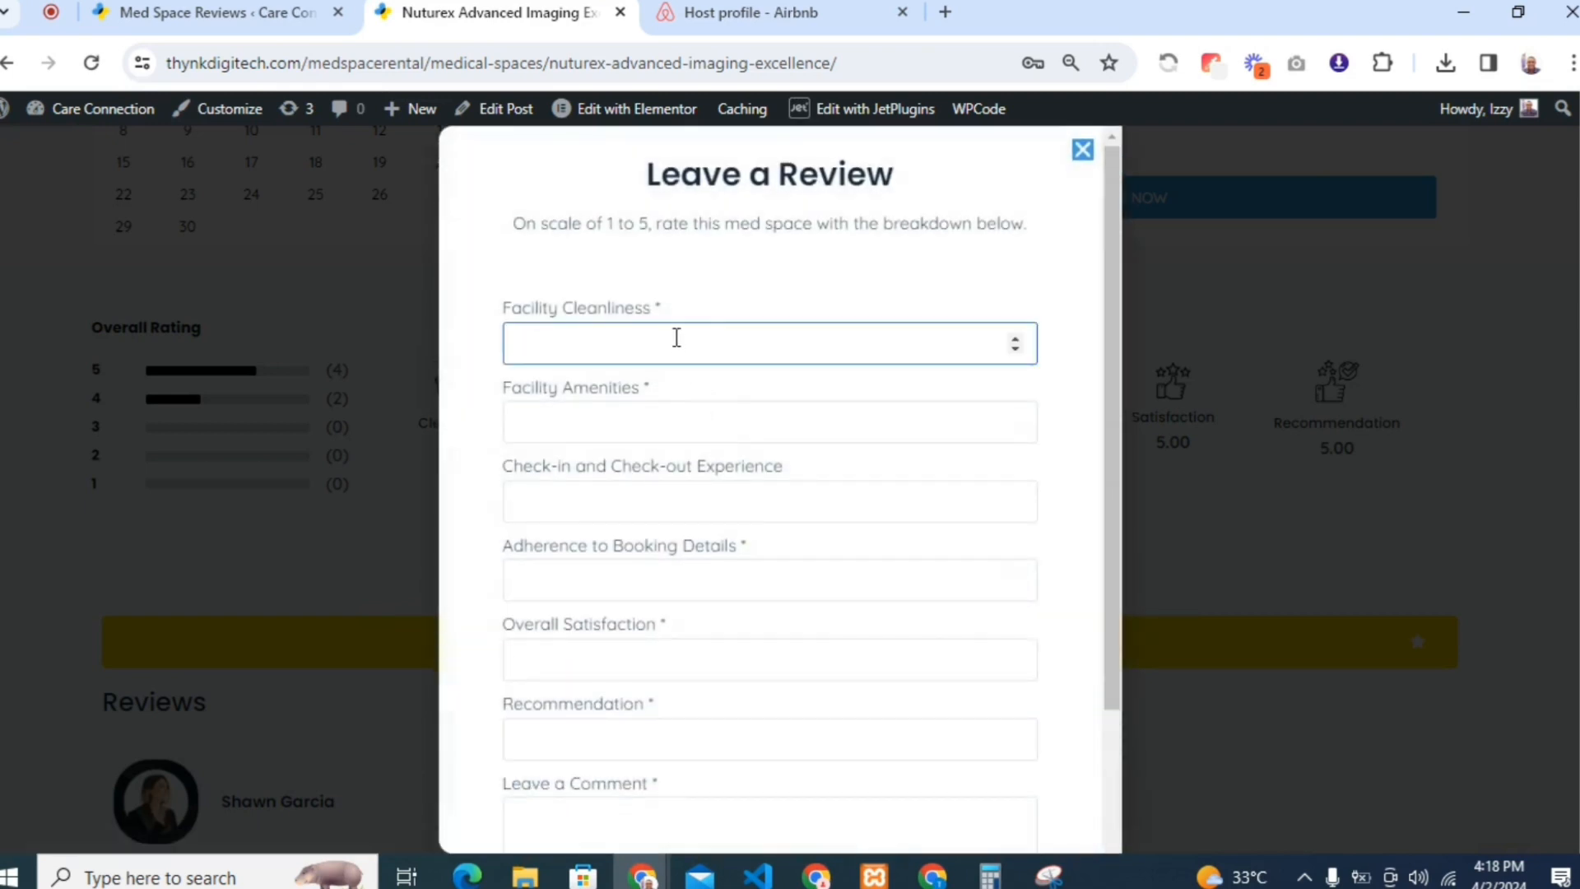
{"action": "left_click", "coordinate": [646, 403]}
{"action": "left_click", "coordinate": [629, 504]}
{"action": "type", "text": "4"}
{"action": "left_click", "coordinate": [612, 578]}
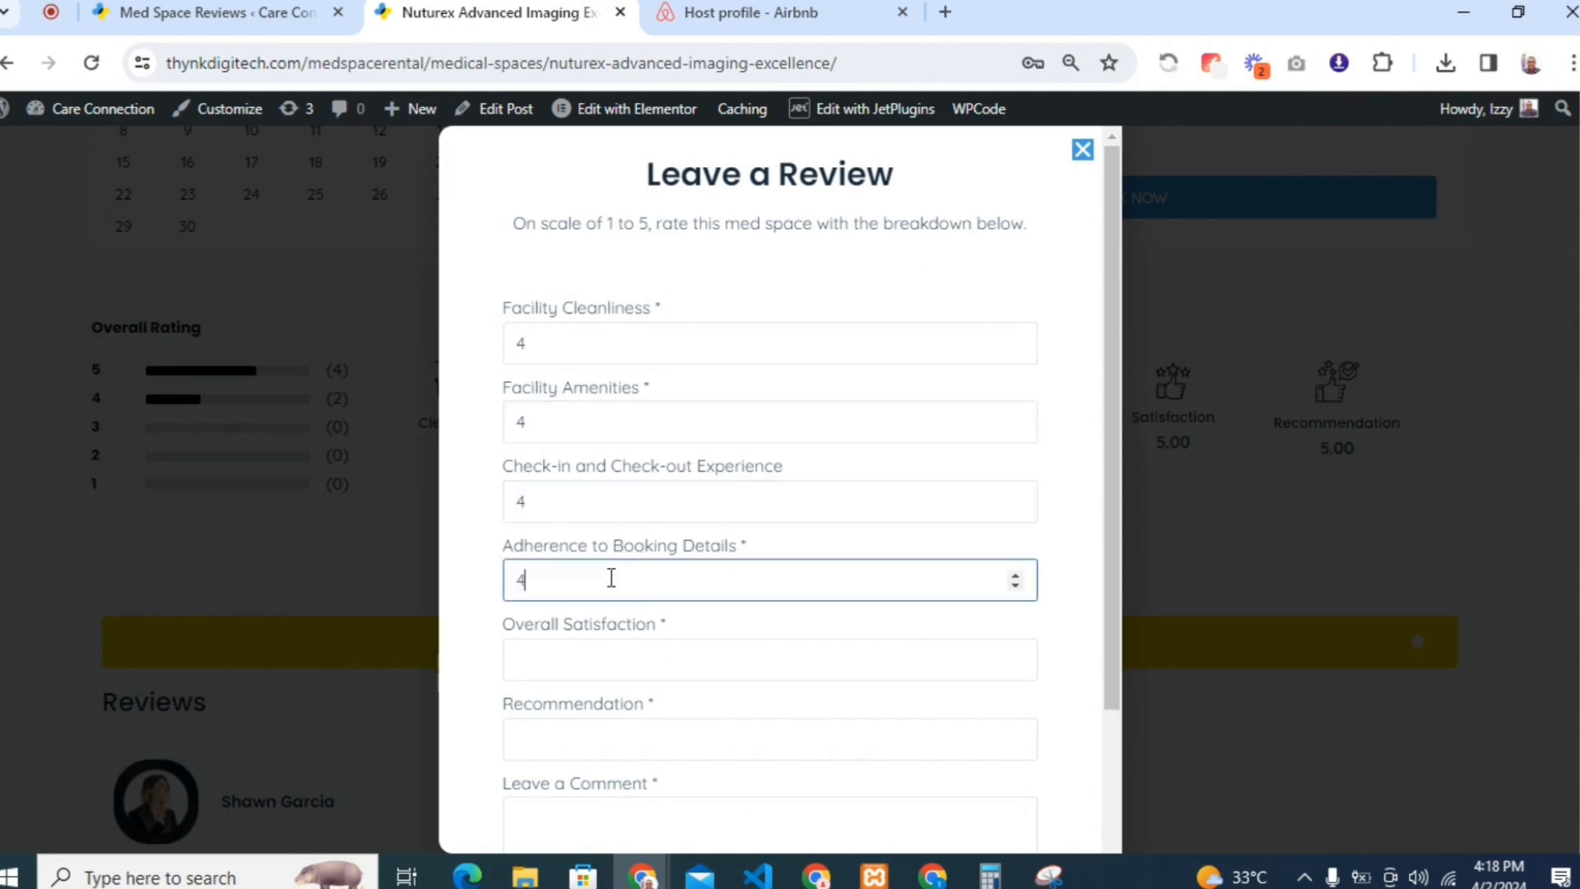
{"action": "left_click", "coordinate": [601, 653]}
{"action": "left_click", "coordinate": [591, 757]}
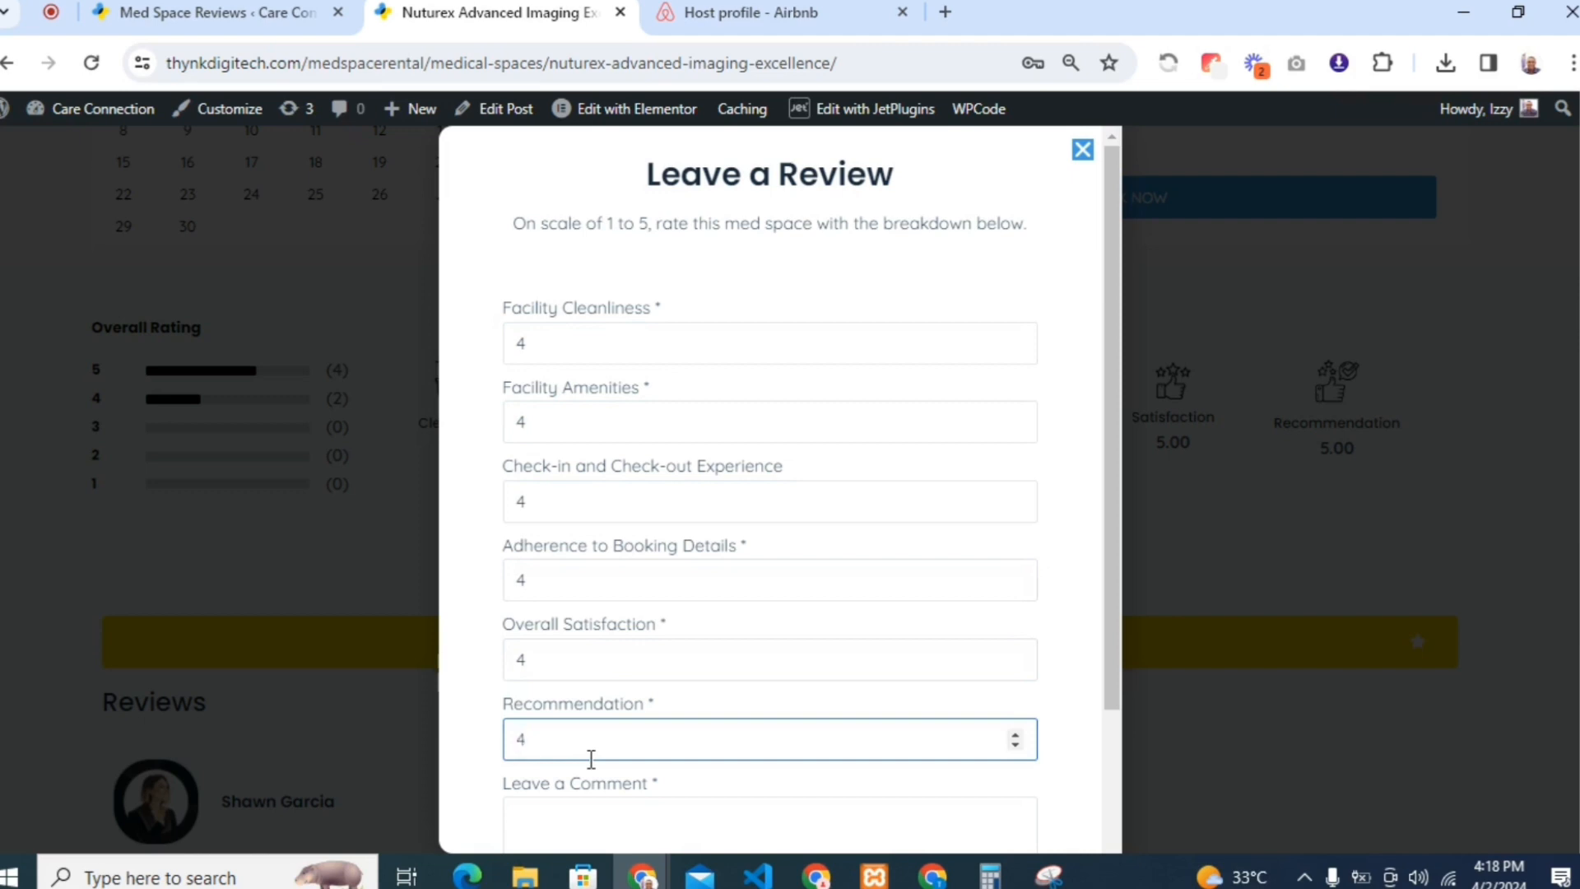
Submit the review with the comment "Not so exceptional" and check the Overall Rating and Reviews sections on the med space page
{"action": "left_click", "coordinate": [587, 799]}
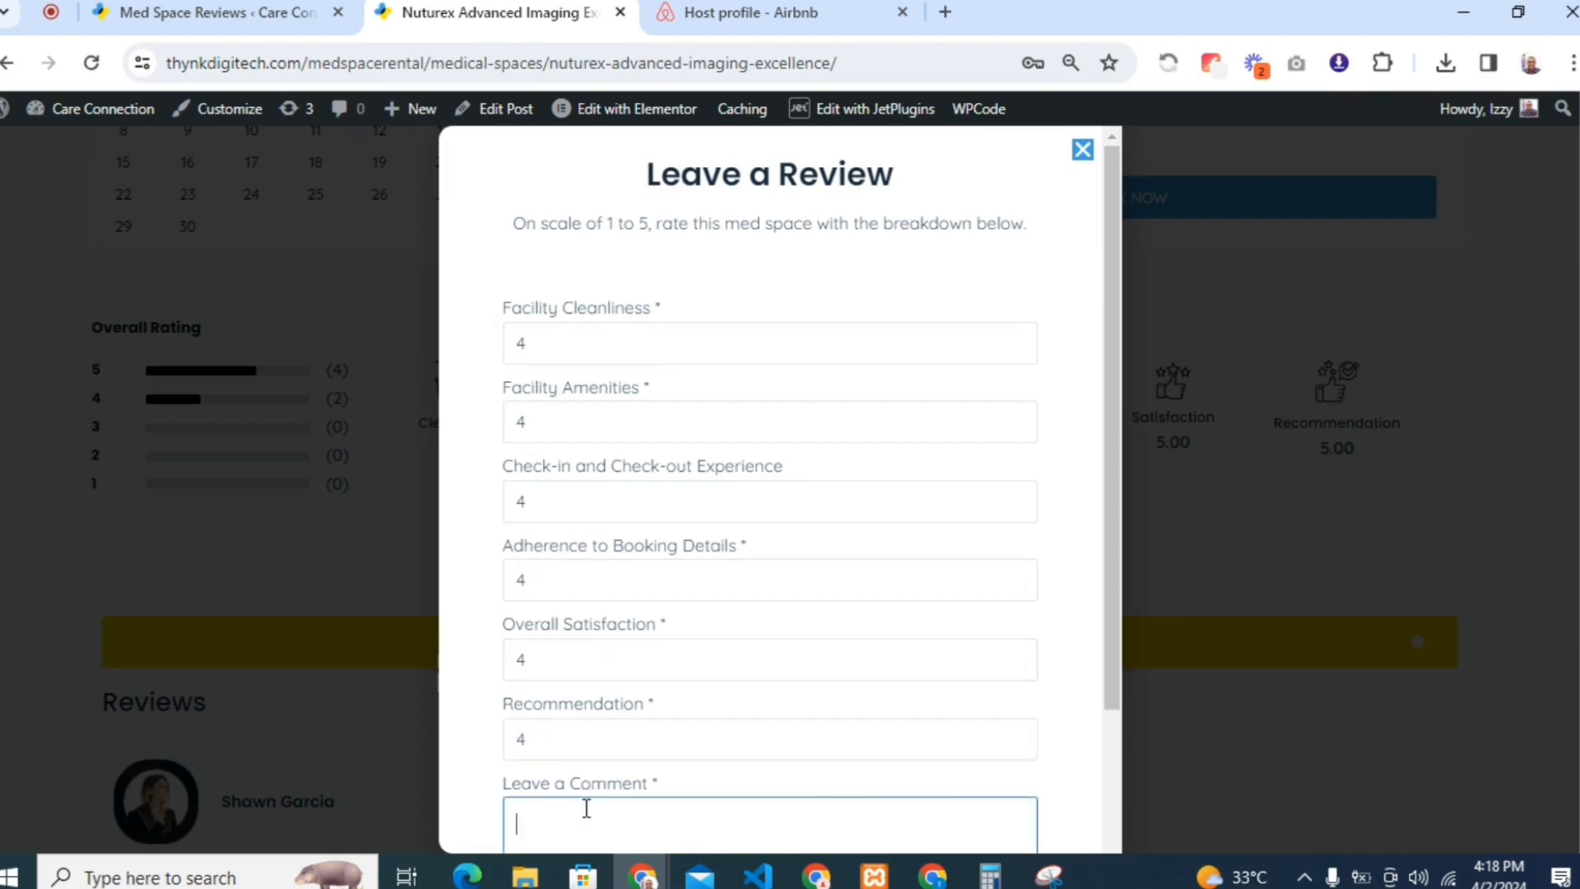
{"action": "type", "text": "ot so exceptional"}
{"action": "left_click_drag", "start_coordinate": [1108, 689], "coordinate": [1093, 851]}
{"action": "left_click", "coordinate": [757, 795]}
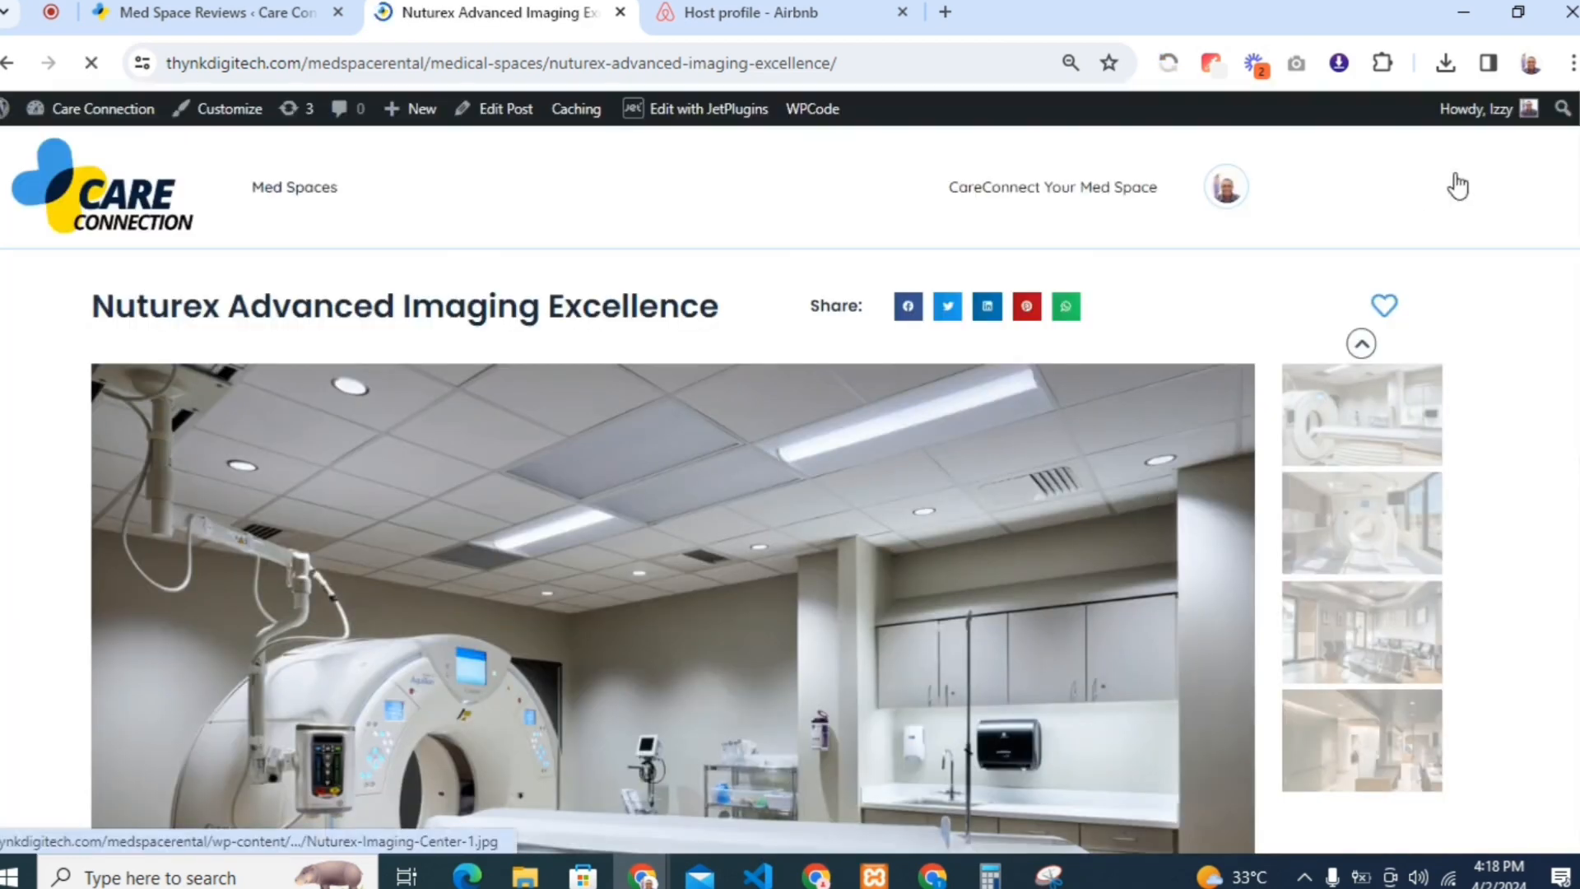
{"action": "left_click_drag", "start_coordinate": [1577, 152], "coordinate": [1577, 566]}
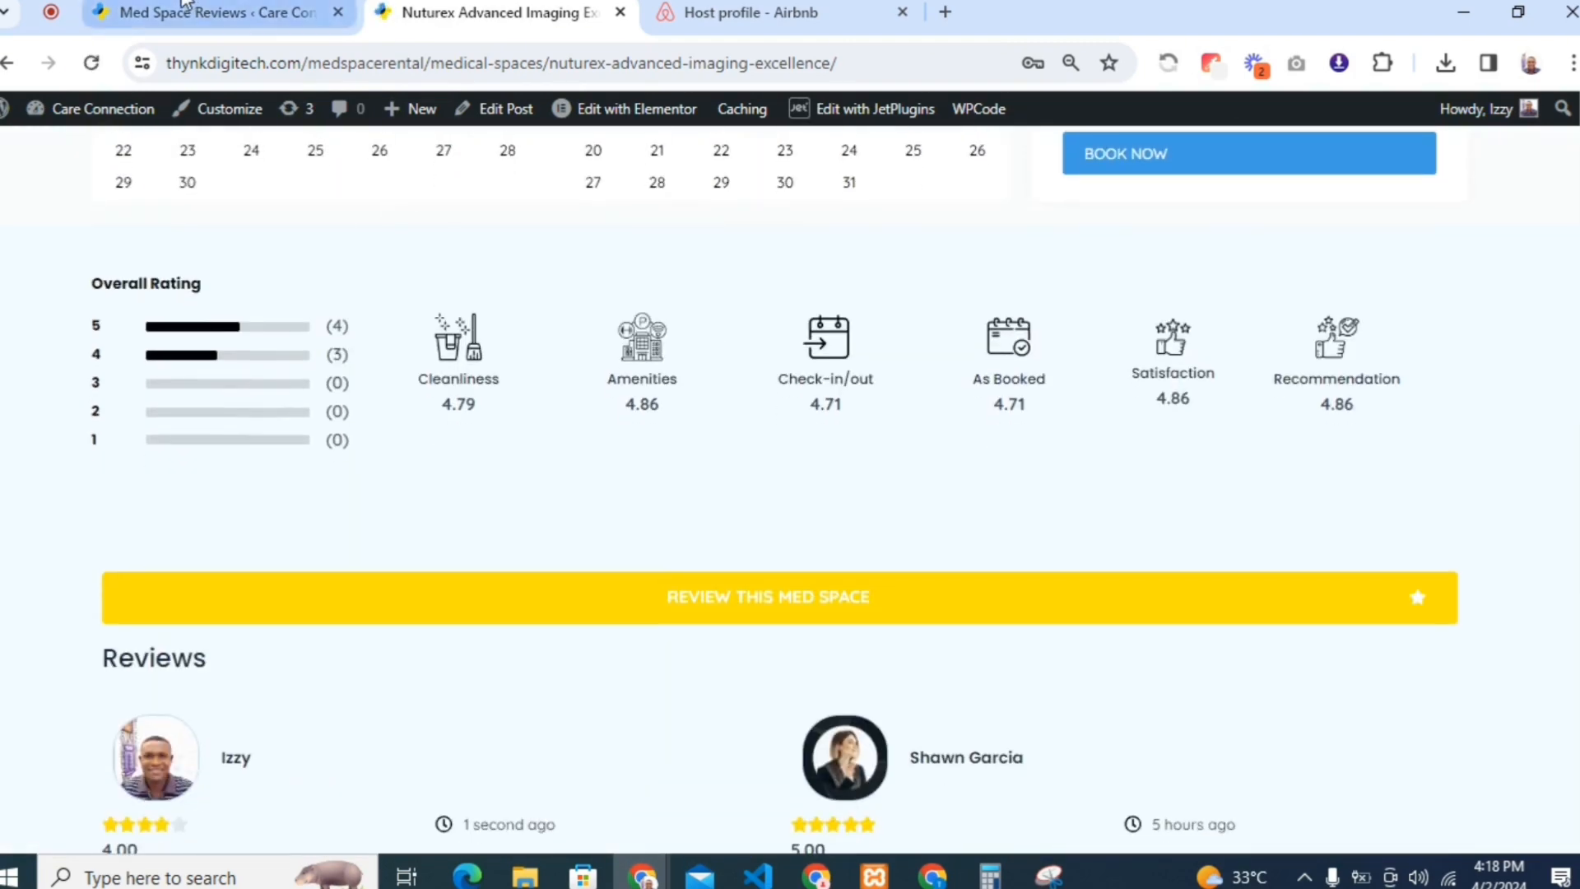
Reload the Med Space Reviews items list in the site admin and examine the Med Space Author ID column
{"action": "left_click", "coordinate": [210, 12]}
{"action": "left_click", "coordinate": [90, 65]}
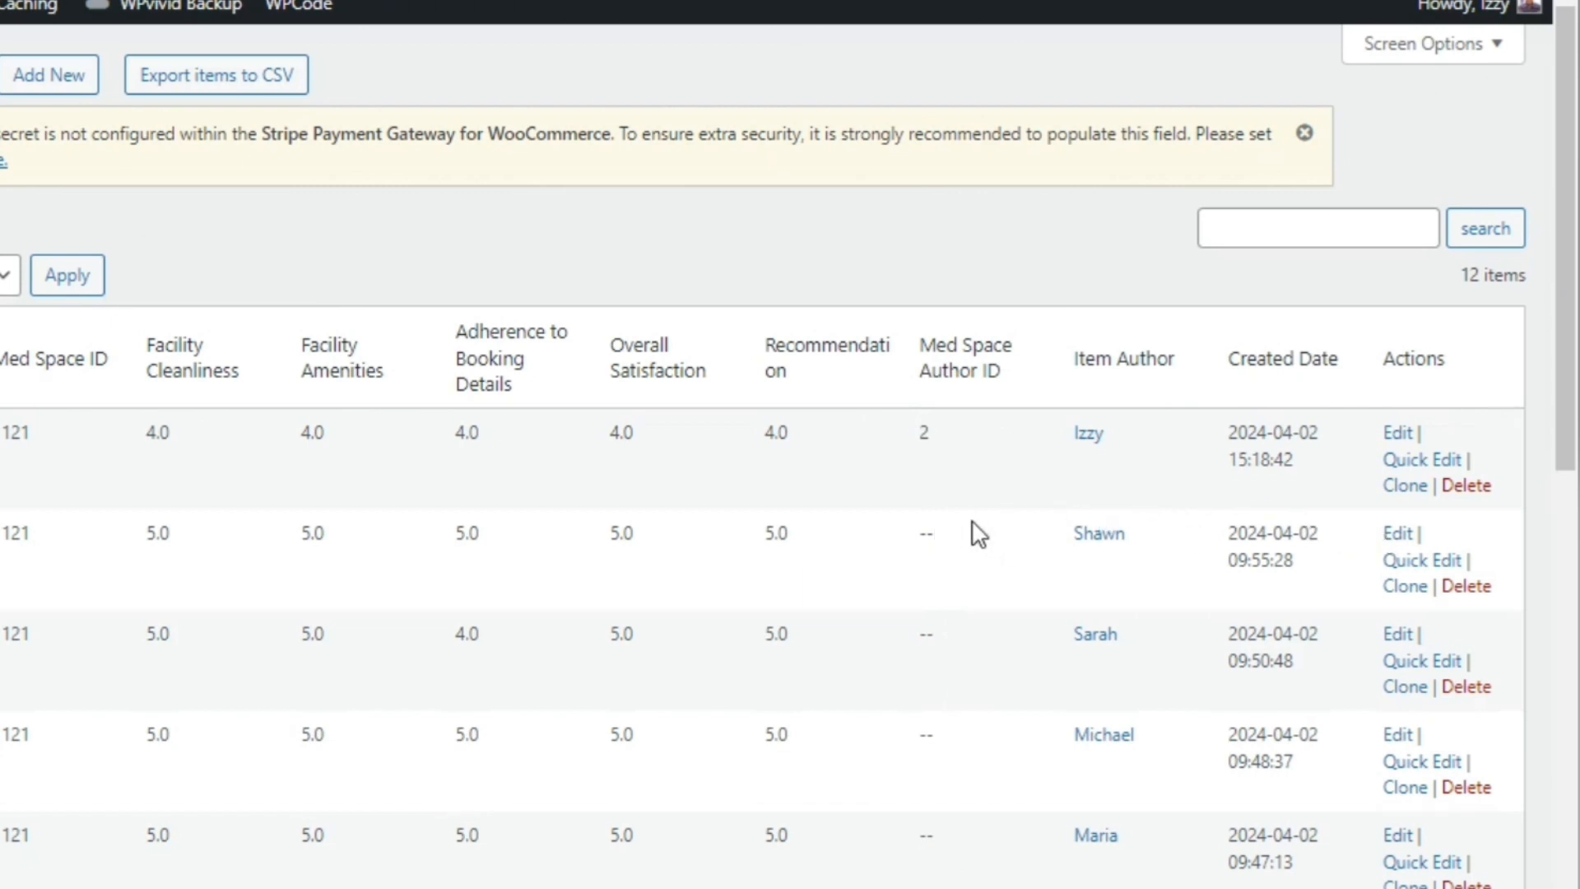
{"action": "left_click_drag", "start_coordinate": [1574, 290], "coordinate": [1572, 424]}
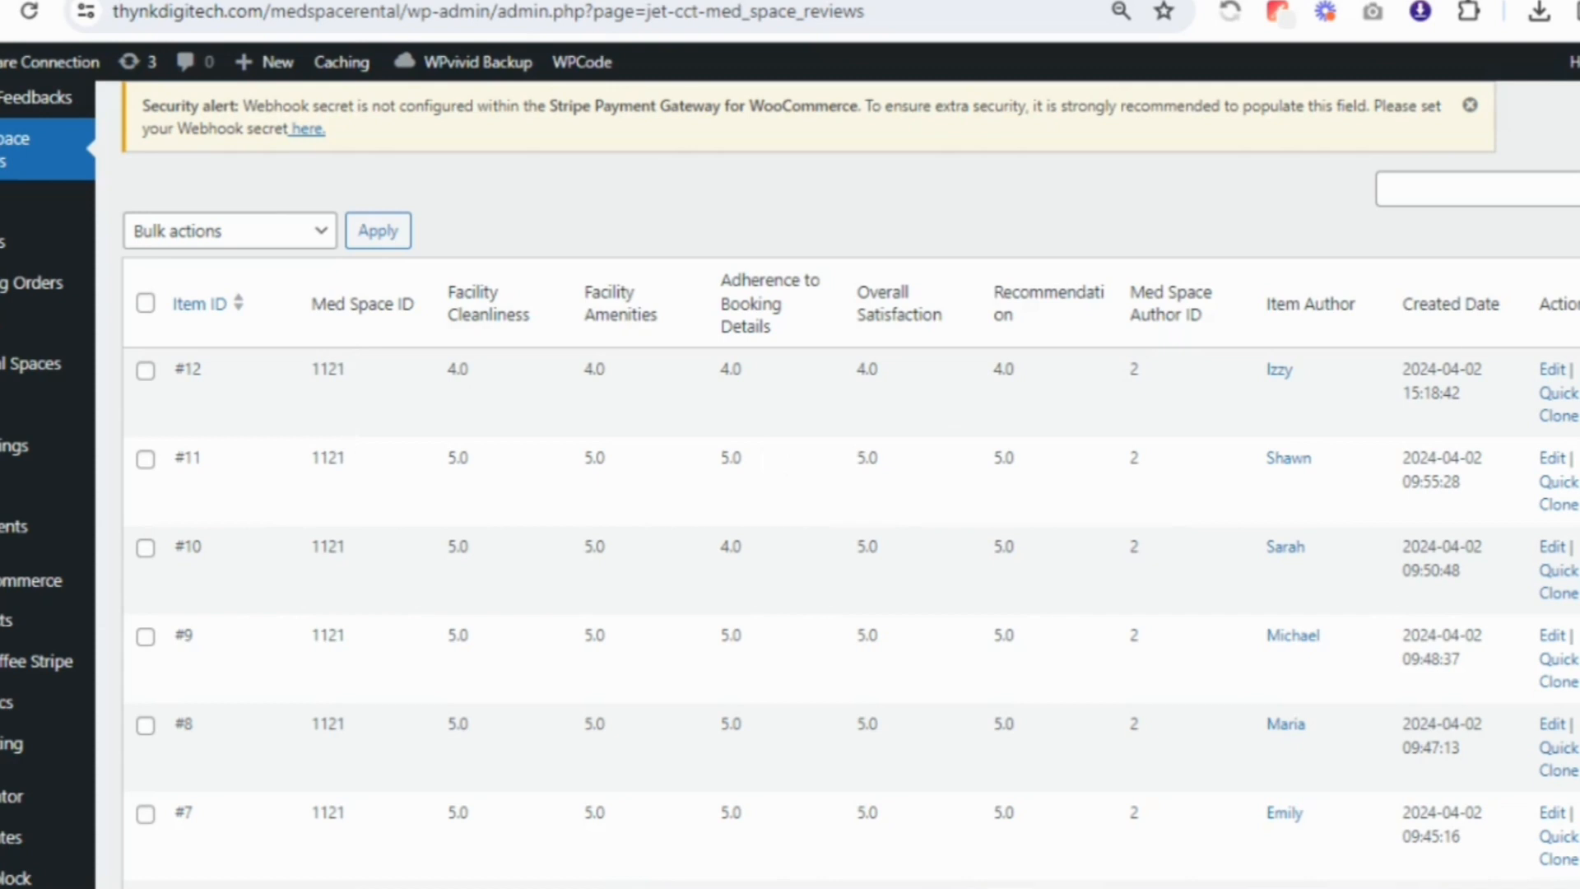
{"action": "scroll", "coordinate": [1131, 391], "scroll_direction": "down", "scroll_amount": 5}
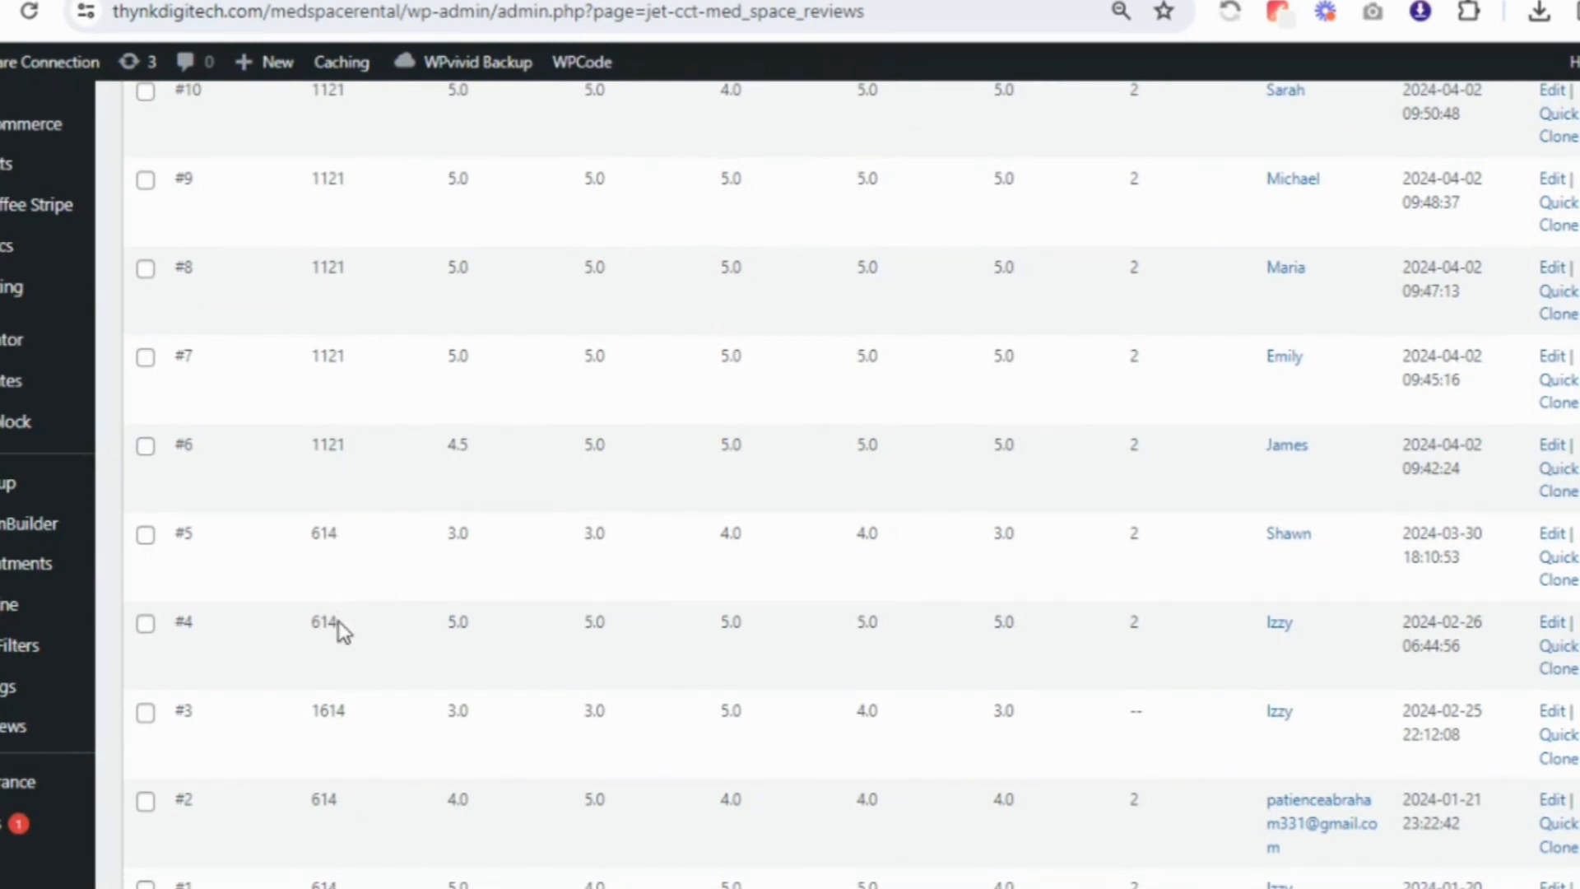
{"action": "scroll", "coordinate": [852, 484], "scroll_direction": "down", "scroll_amount": 2}
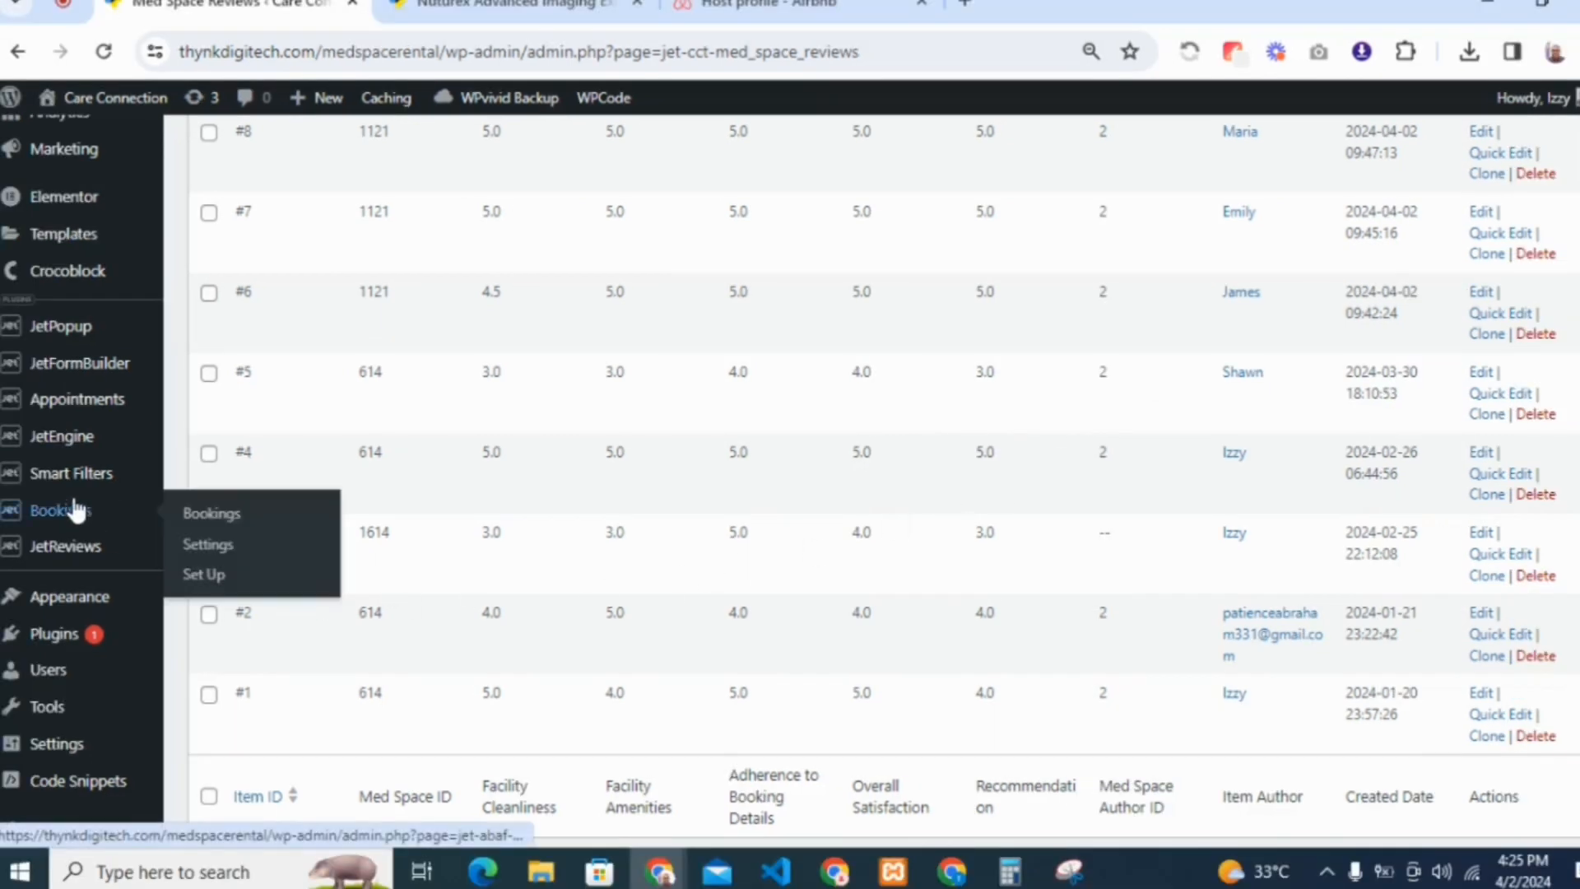
Open JetEngine's Query Builder and start a new query
{"action": "mouse_move", "coordinate": [2, 444]}
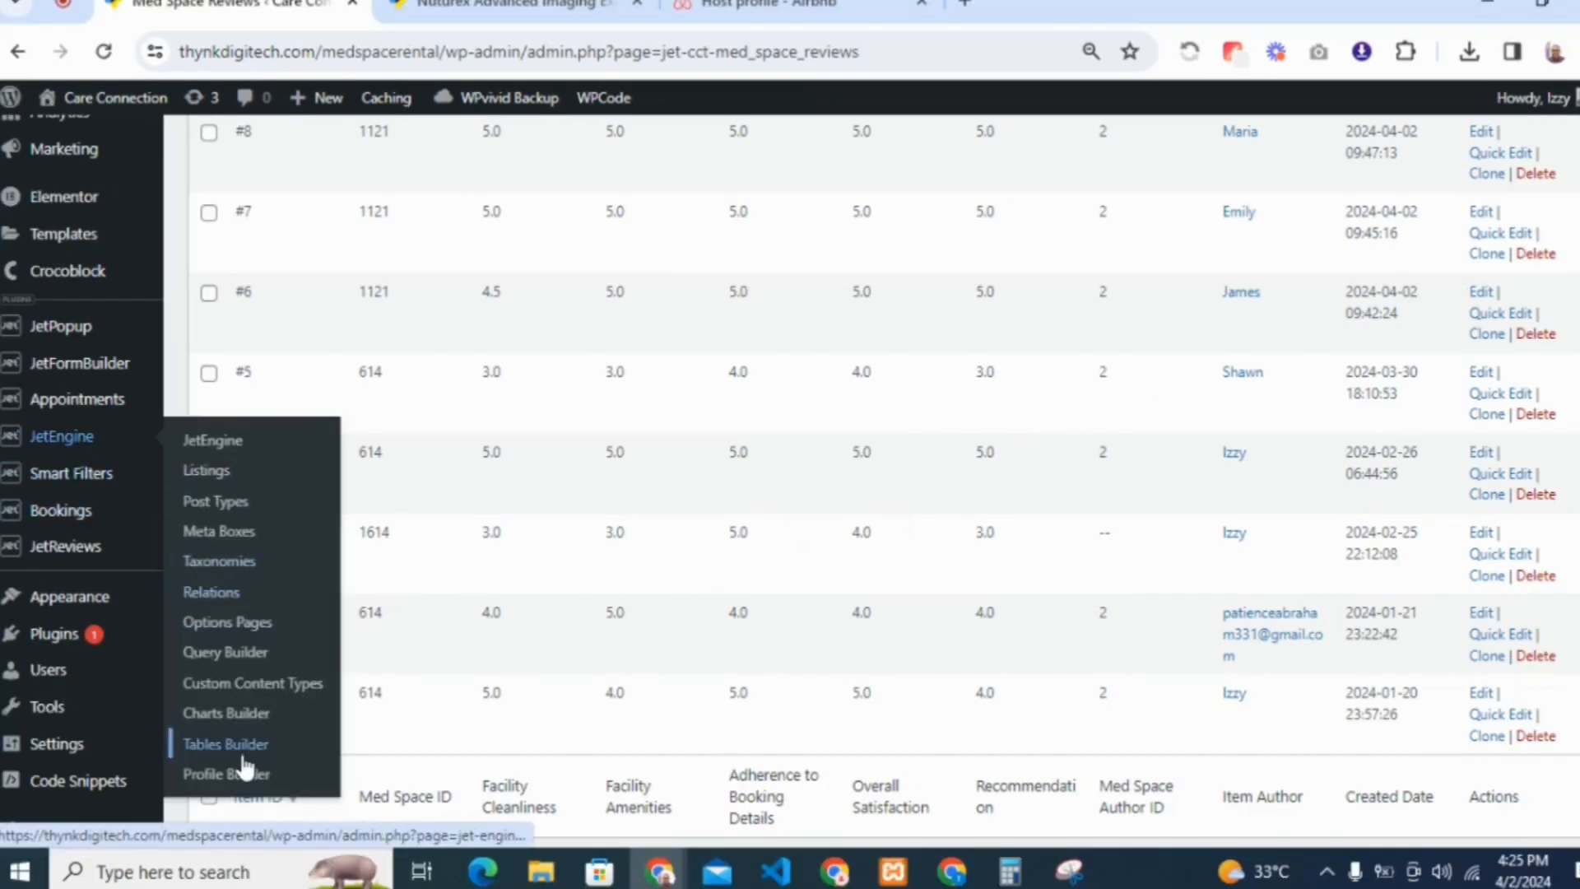
{"action": "left_click", "coordinate": [245, 654]}
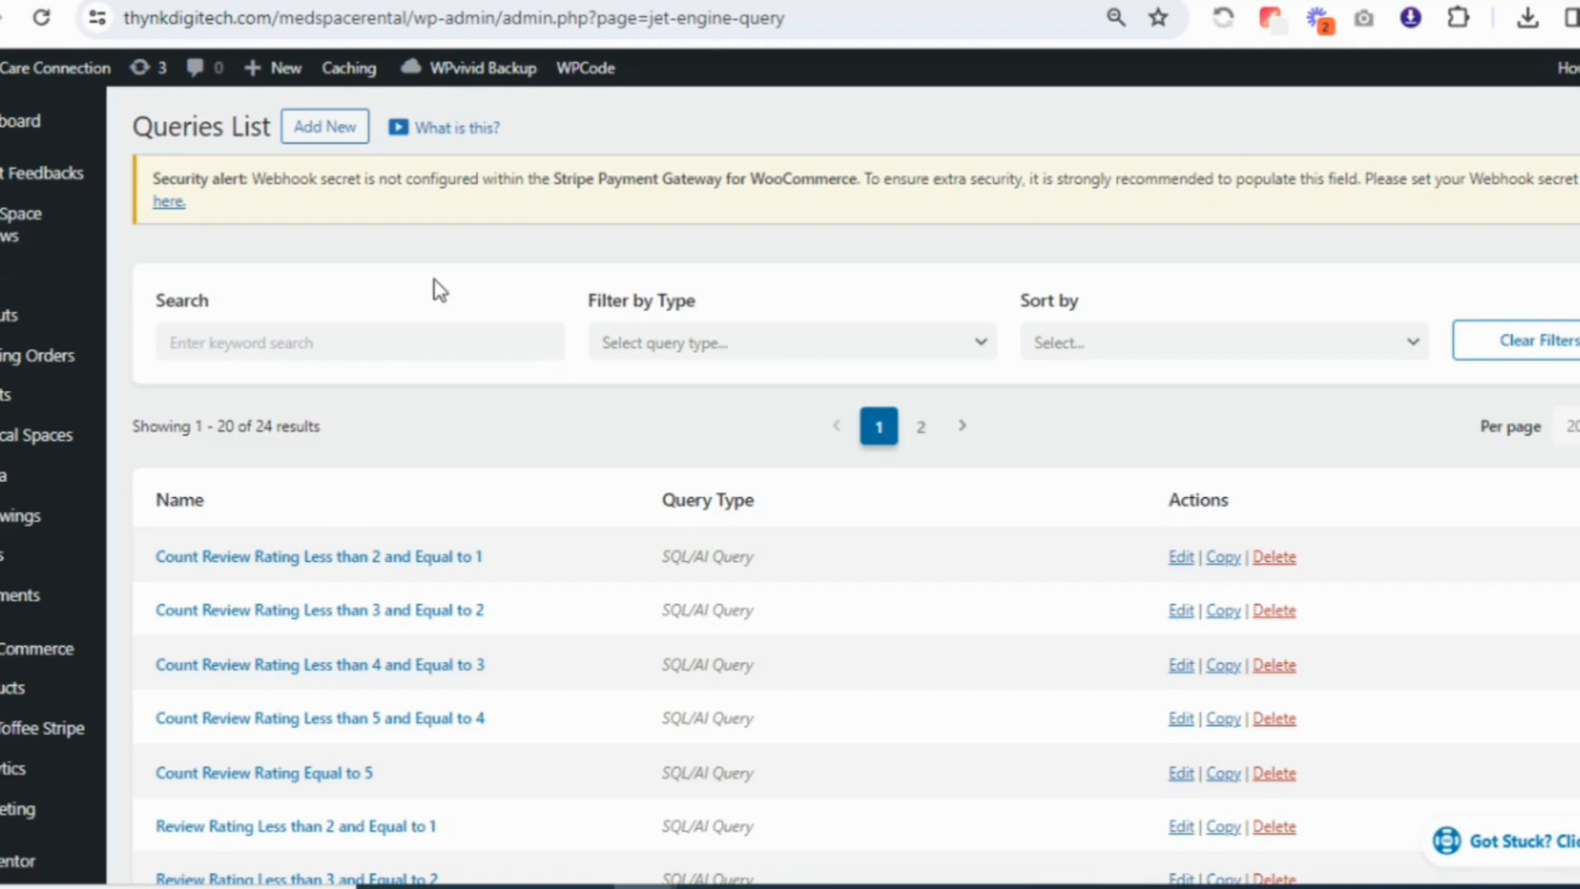
{"action": "left_click", "coordinate": [326, 127]}
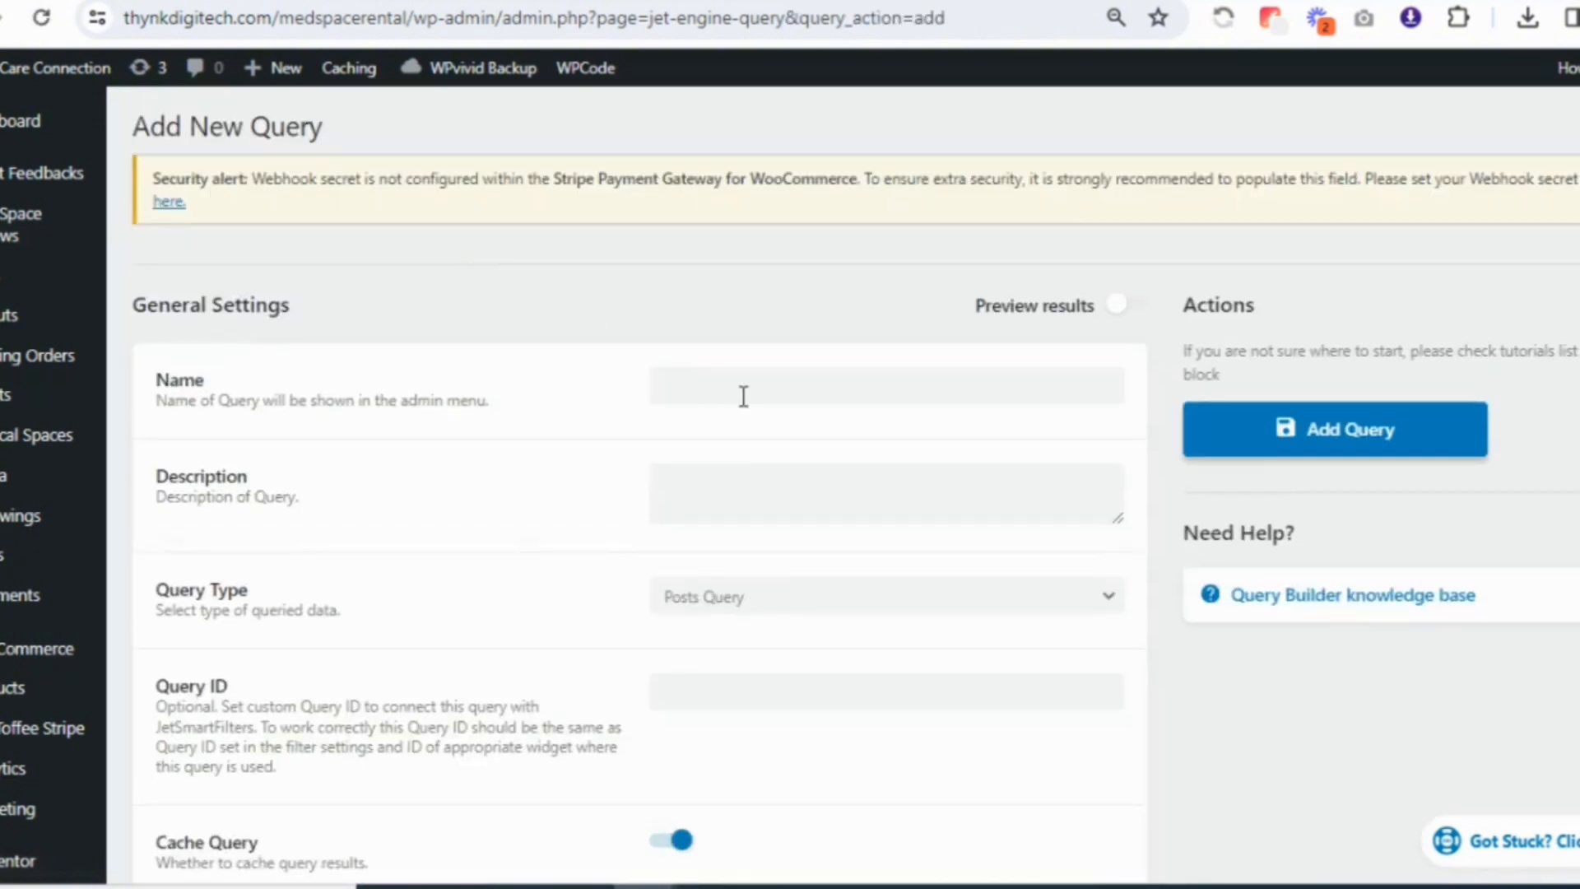
Name the query "Average Review Rating for User Post Author" and set its query type to SQL/AI Query
{"action": "left_click", "coordinate": [748, 394]}
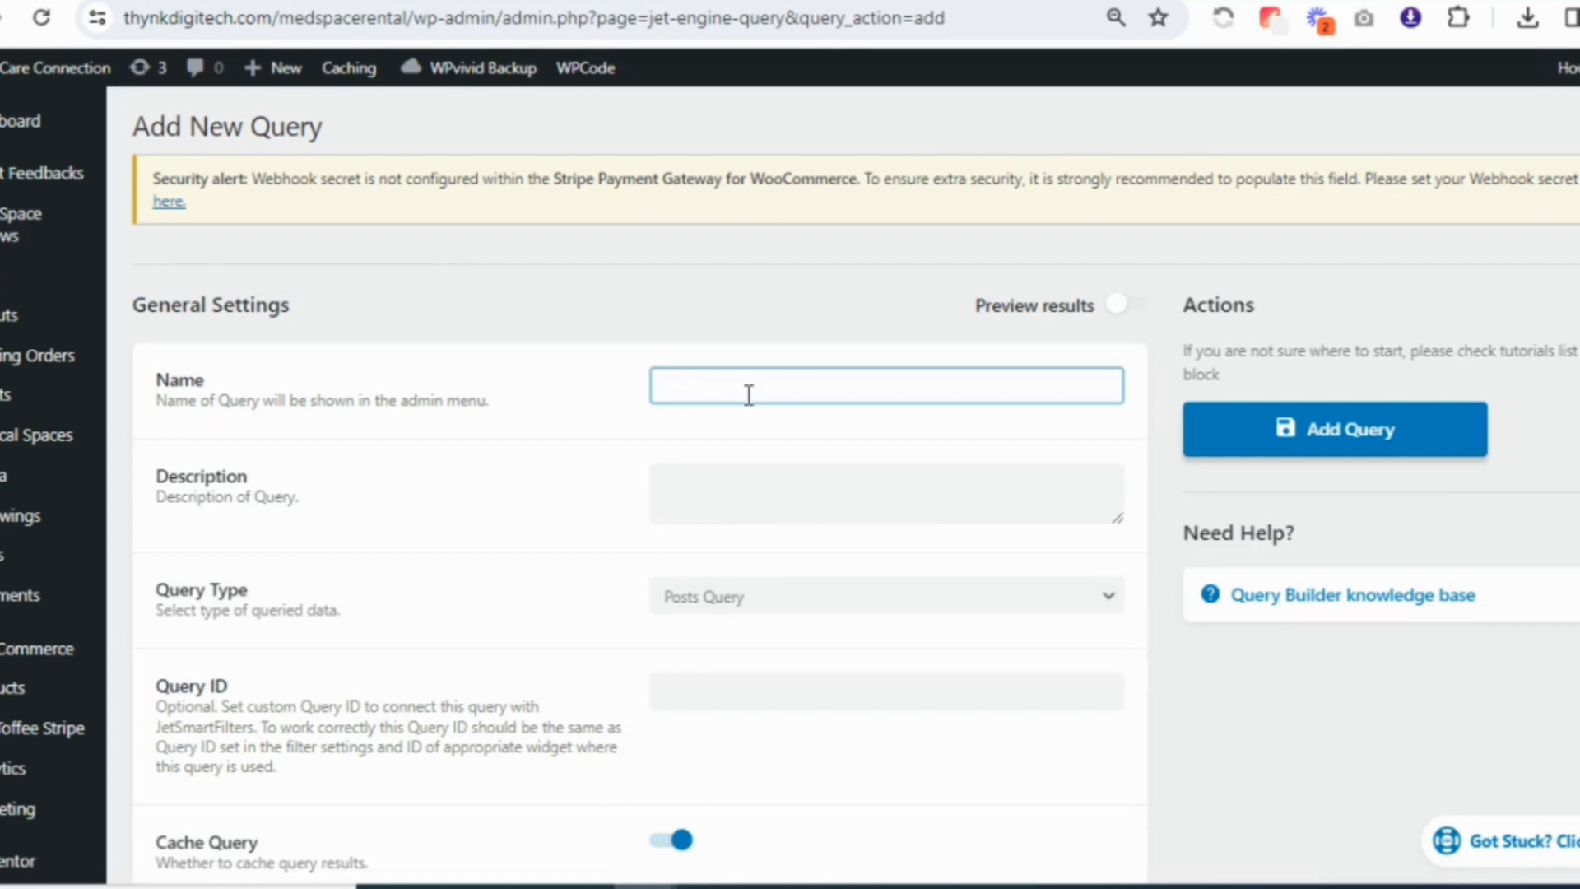
{"action": "type", "text": "Average Review Rating for User Poas"}
{"action": "key", "text": "Home"}
{"action": "double_click", "coordinate": [896, 387]}
{"action": "type", "text": "Post Author"}
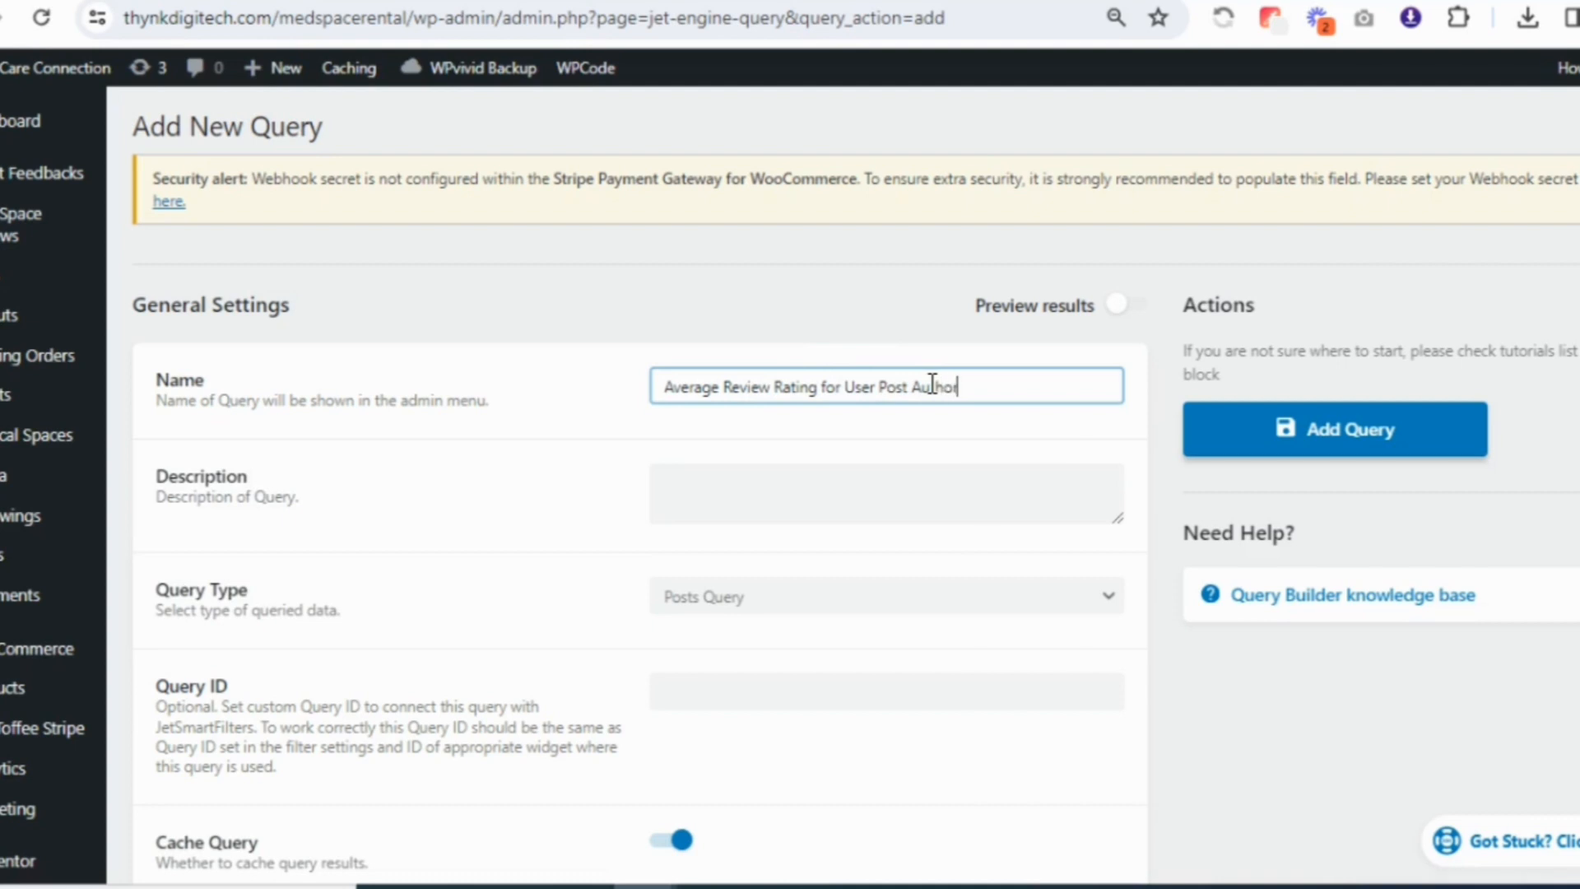
{"action": "left_click", "coordinate": [547, 535]}
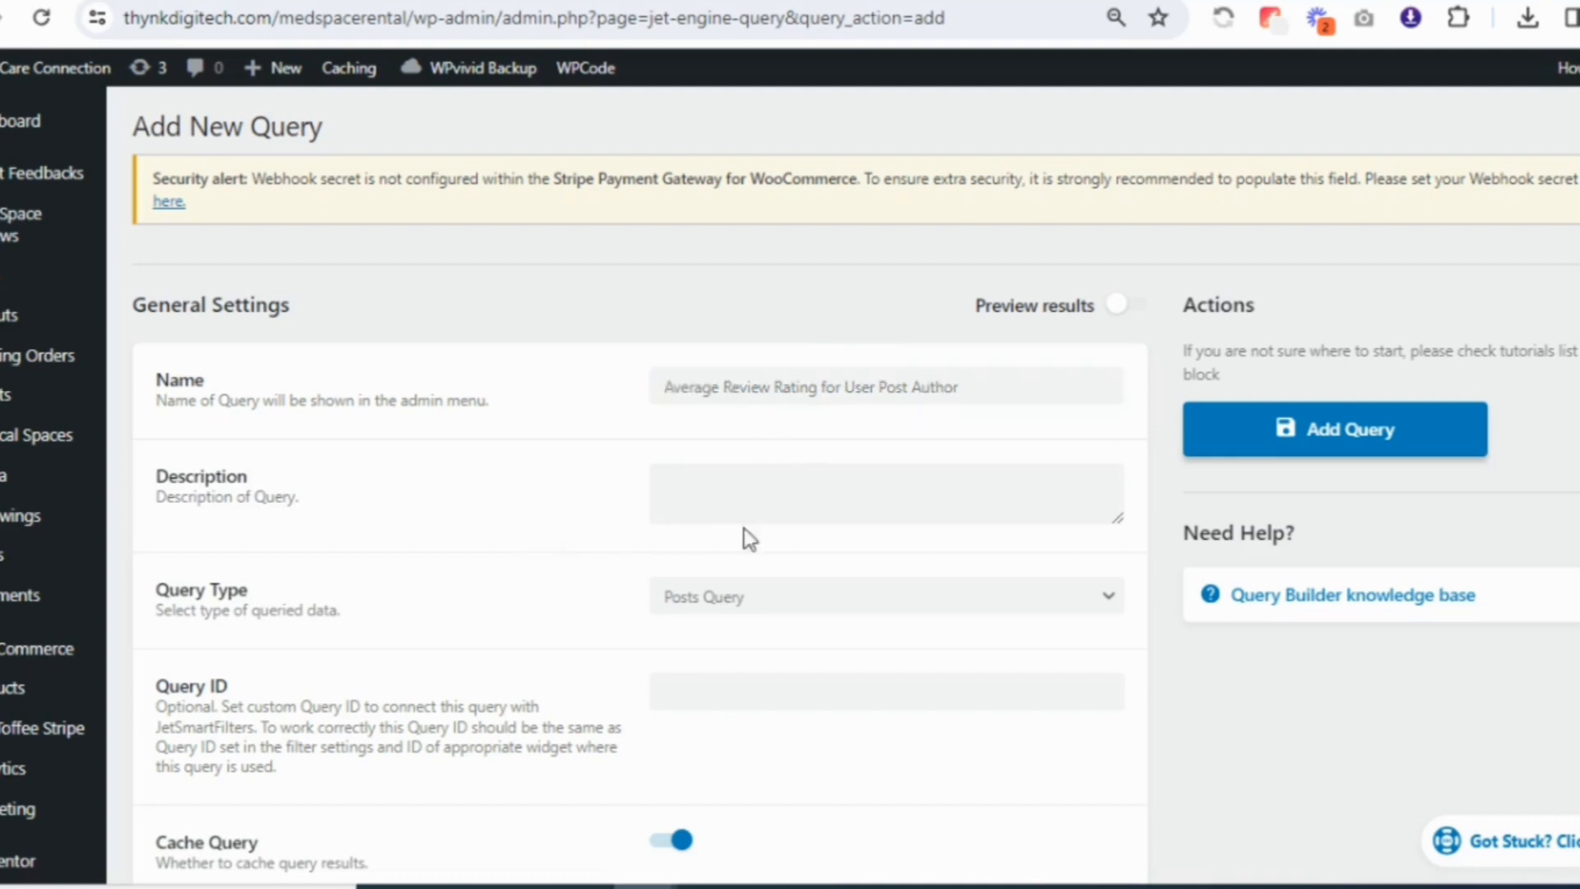
{"action": "left_click", "coordinate": [739, 605]}
{"action": "left_click", "coordinate": [734, 416]}
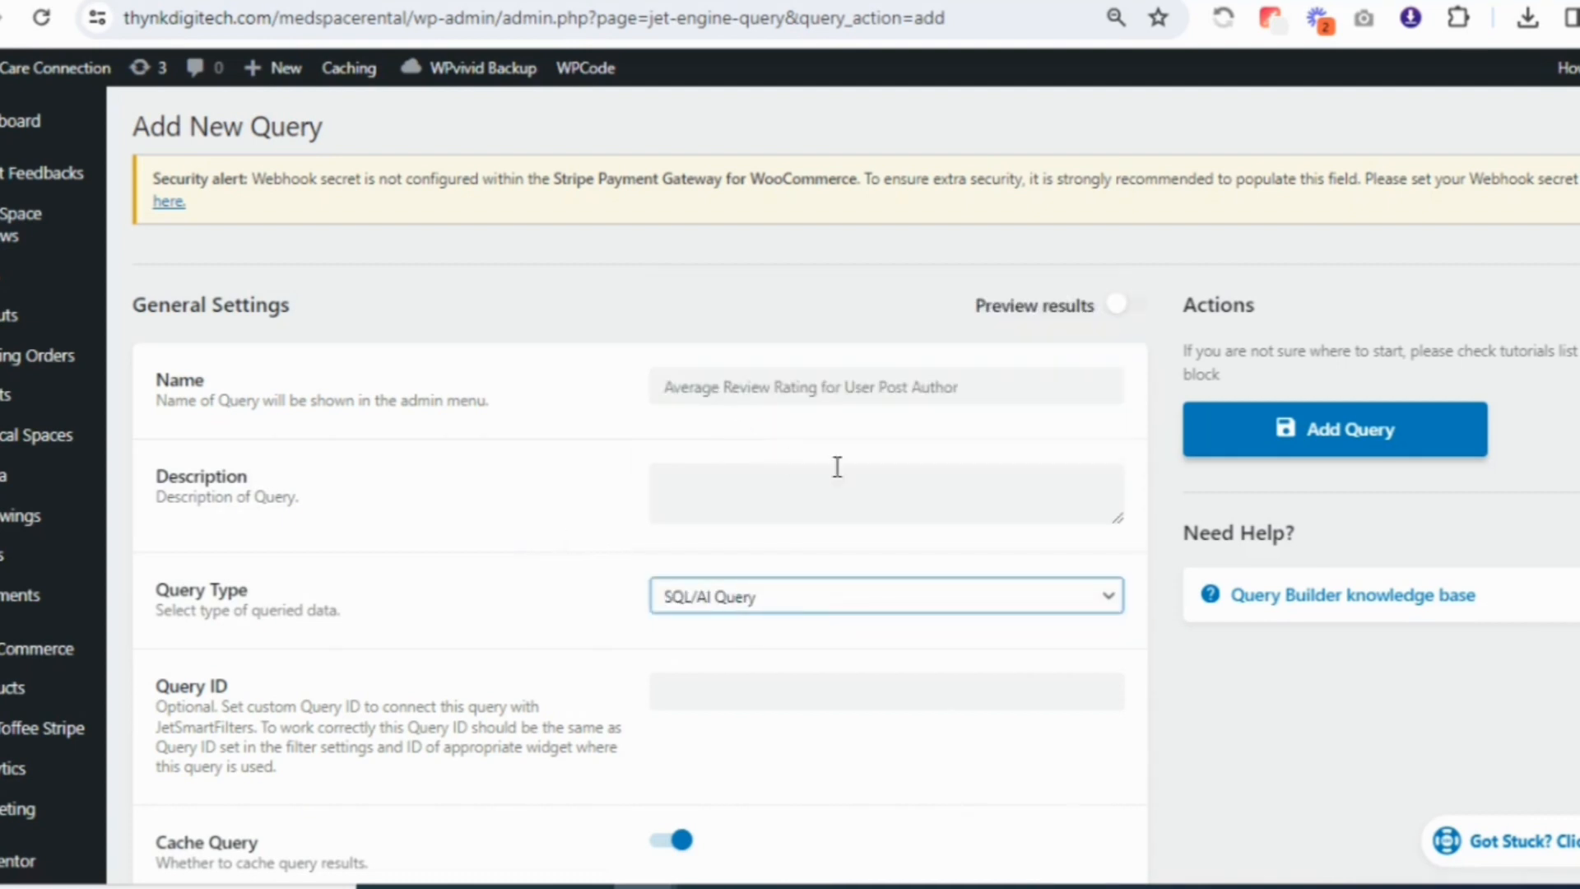
Set the custom SQL query to select data from the jet_cct_med_space_reviews table
{"action": "scroll", "coordinate": [790, 477], "scroll_direction": "down", "scroll_amount": 9}
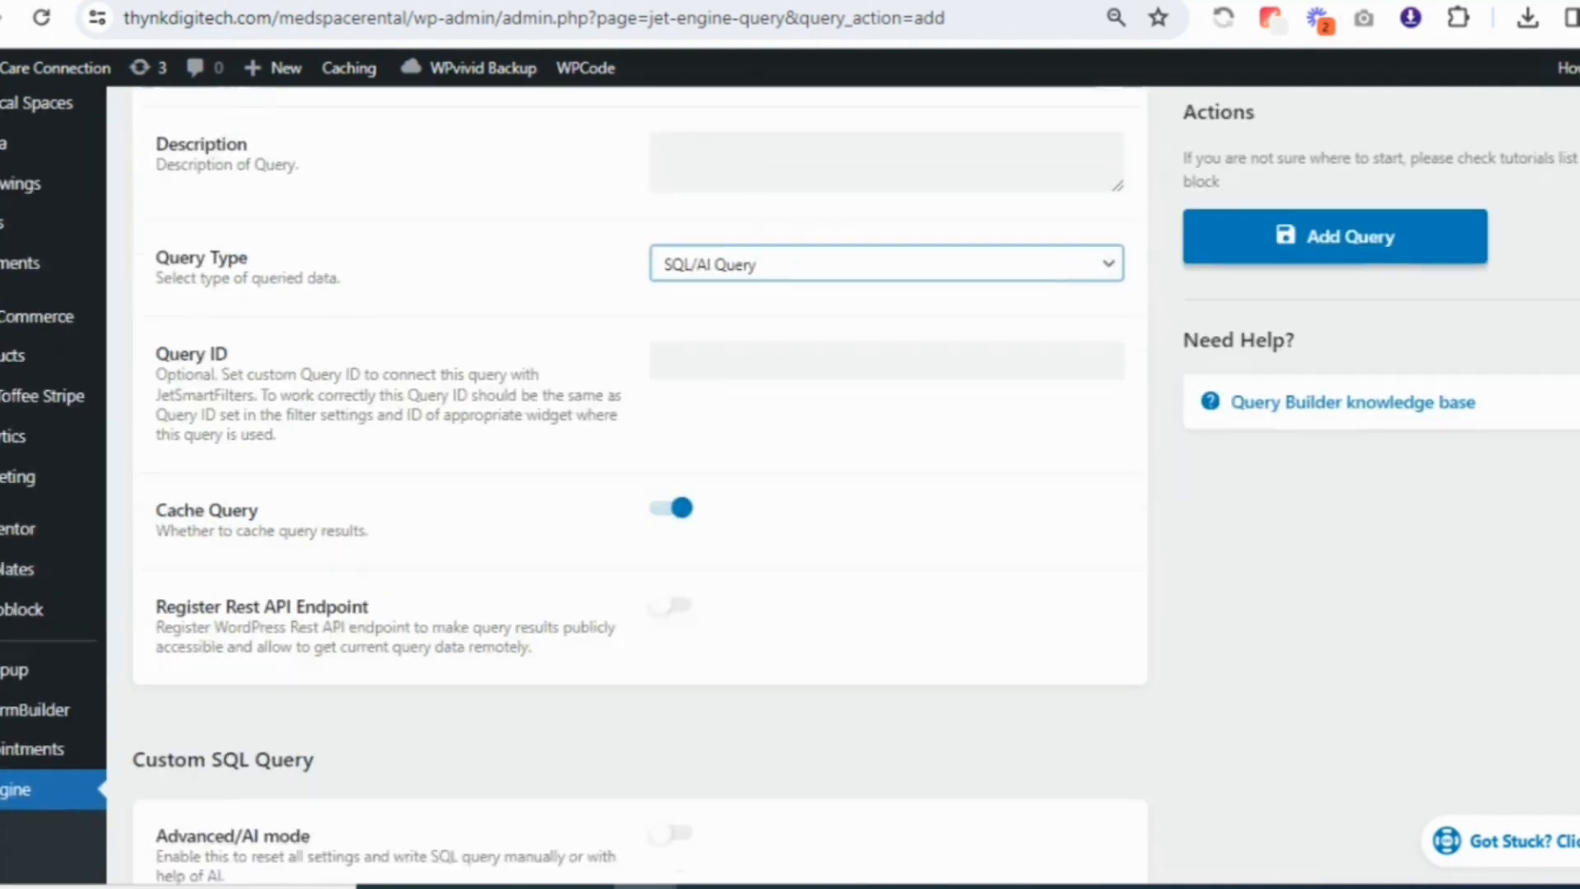
{"action": "scroll", "coordinate": [945, 441], "scroll_direction": "down", "scroll_amount": 2}
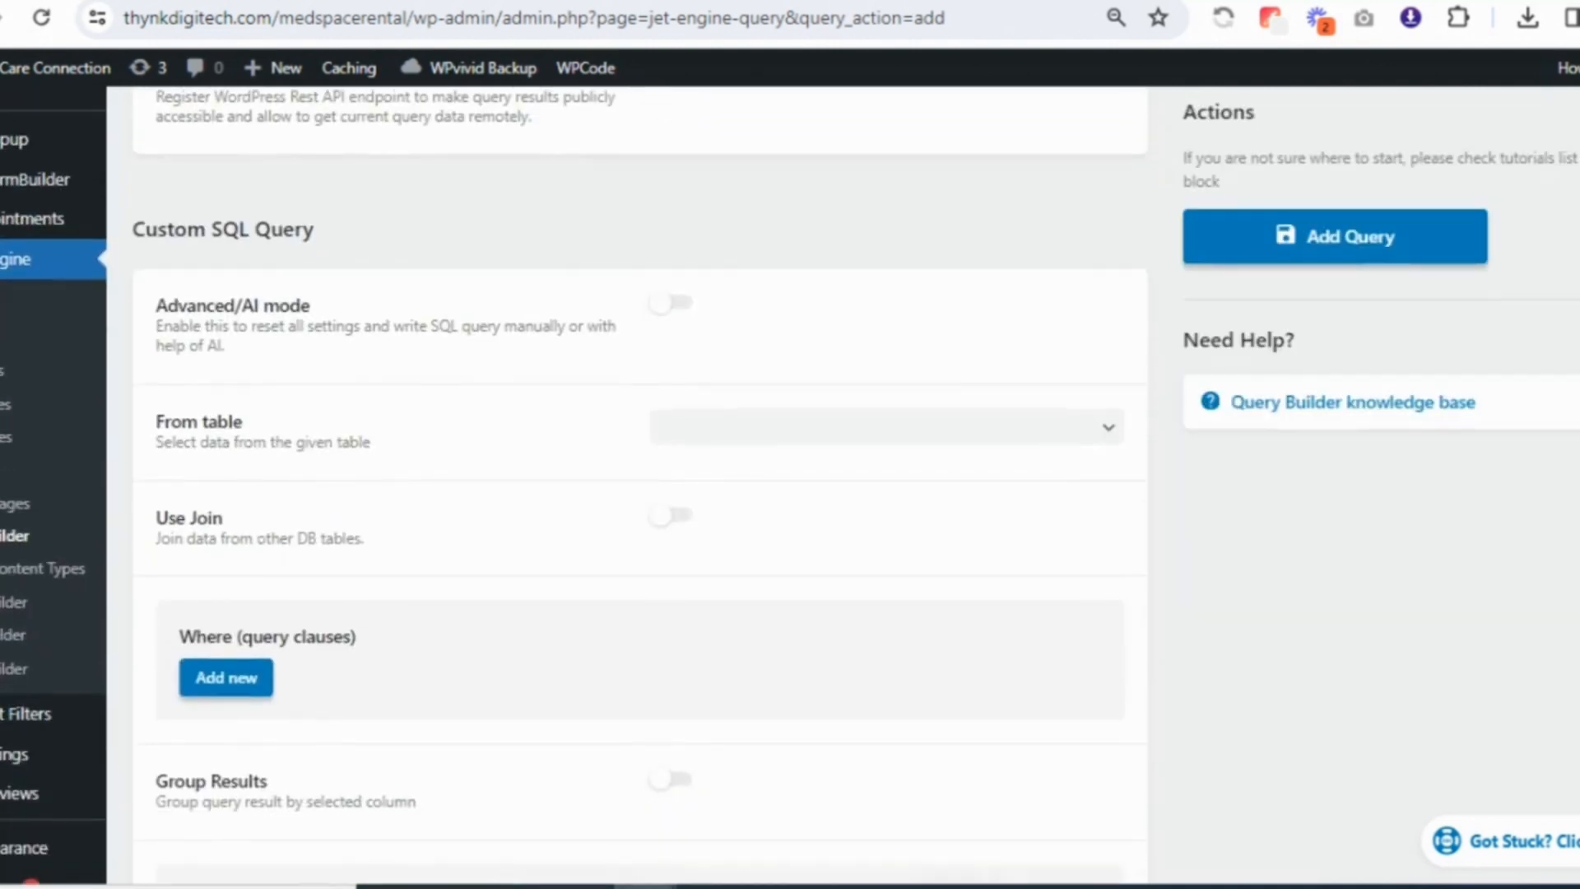
{"action": "left_click", "coordinate": [900, 444]}
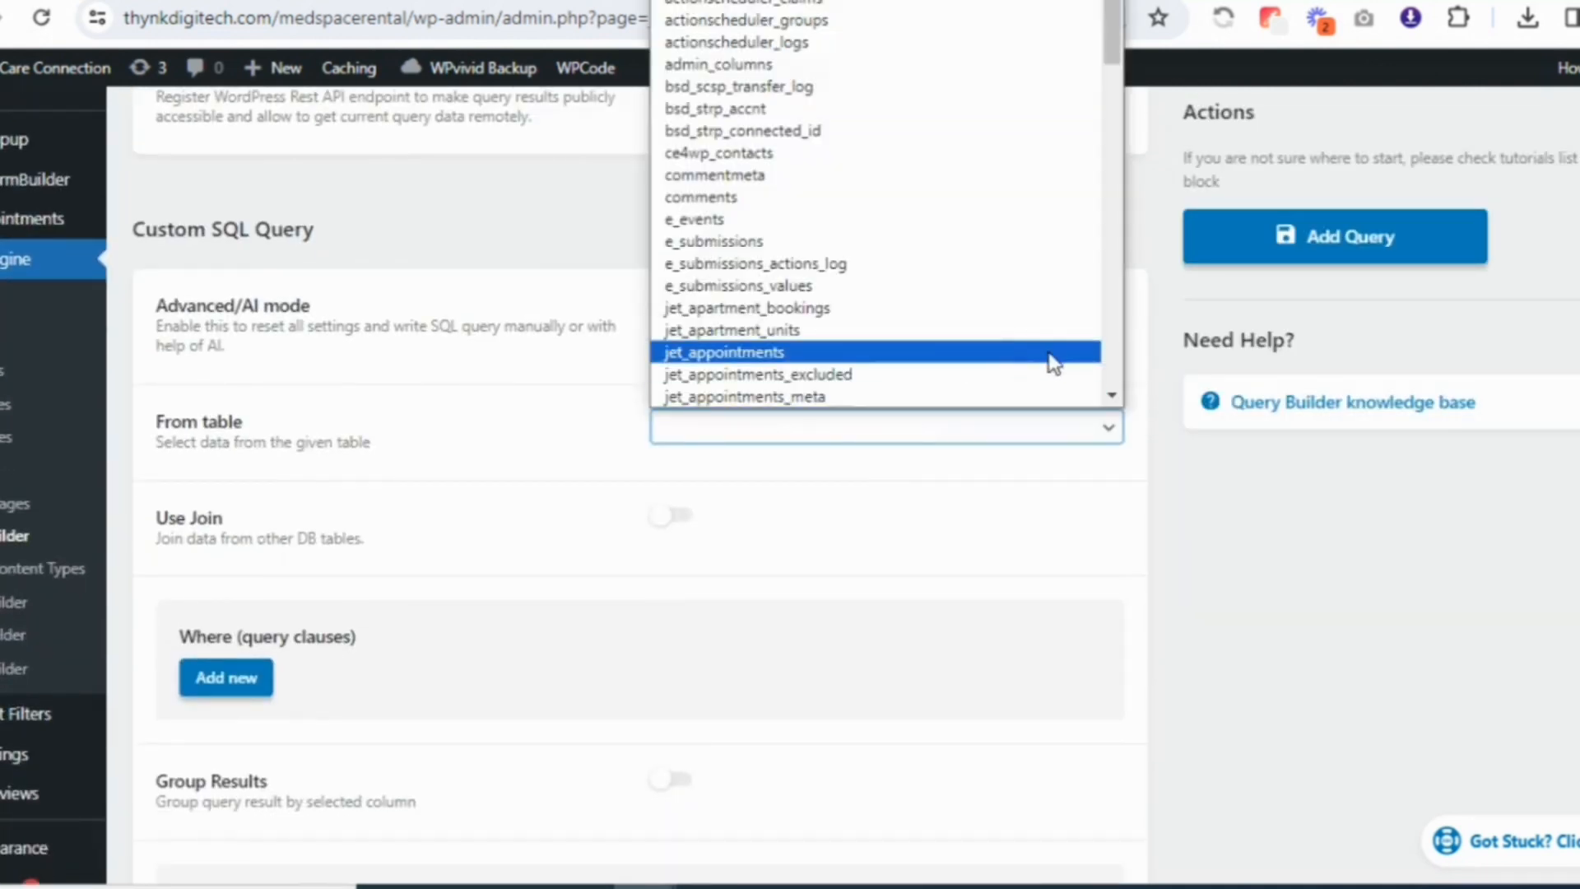
{"action": "left_click", "coordinate": [1112, 395]}
{"action": "left_click", "coordinate": [1112, 395]}
{"action": "left_click", "coordinate": [1112, 396]}
{"action": "left_click", "coordinate": [1112, 395]}
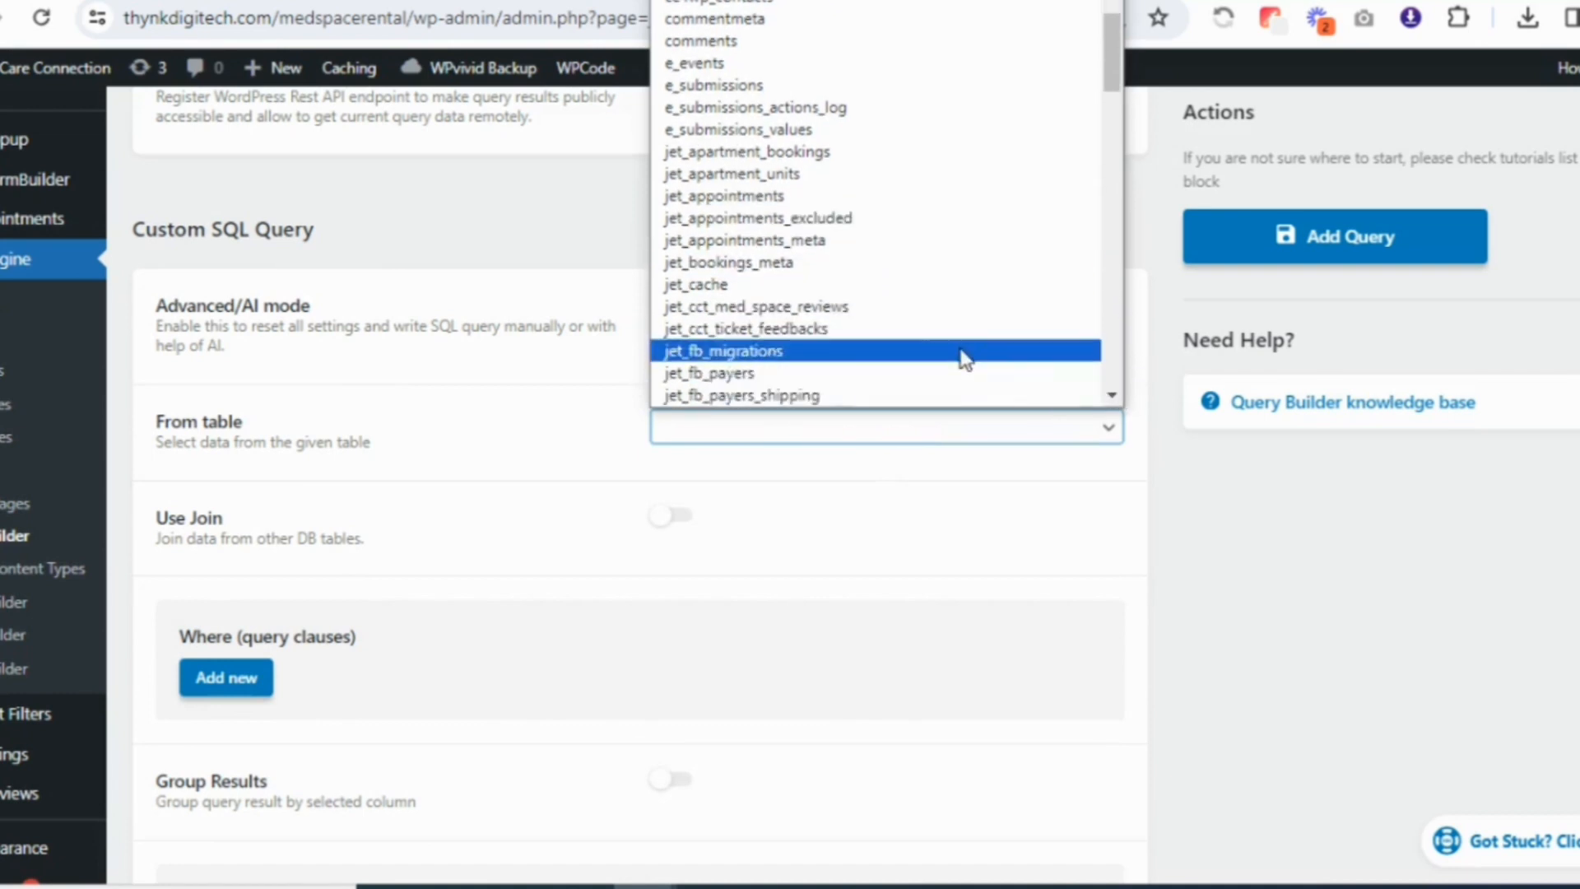
{"action": "left_click", "coordinate": [895, 315]}
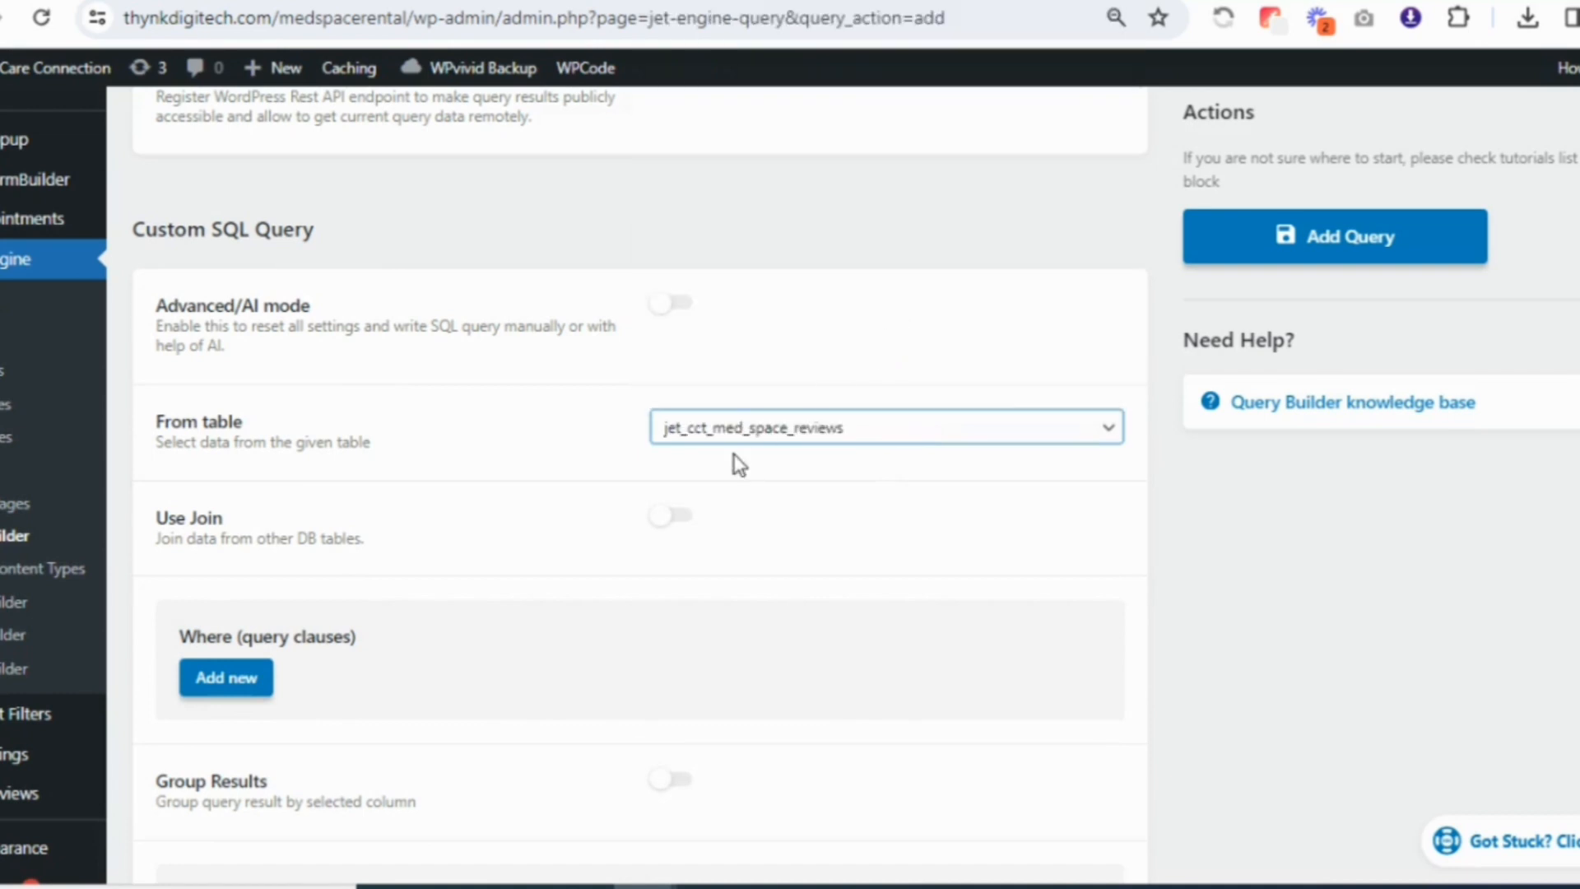
{"action": "left_click", "coordinate": [823, 503]}
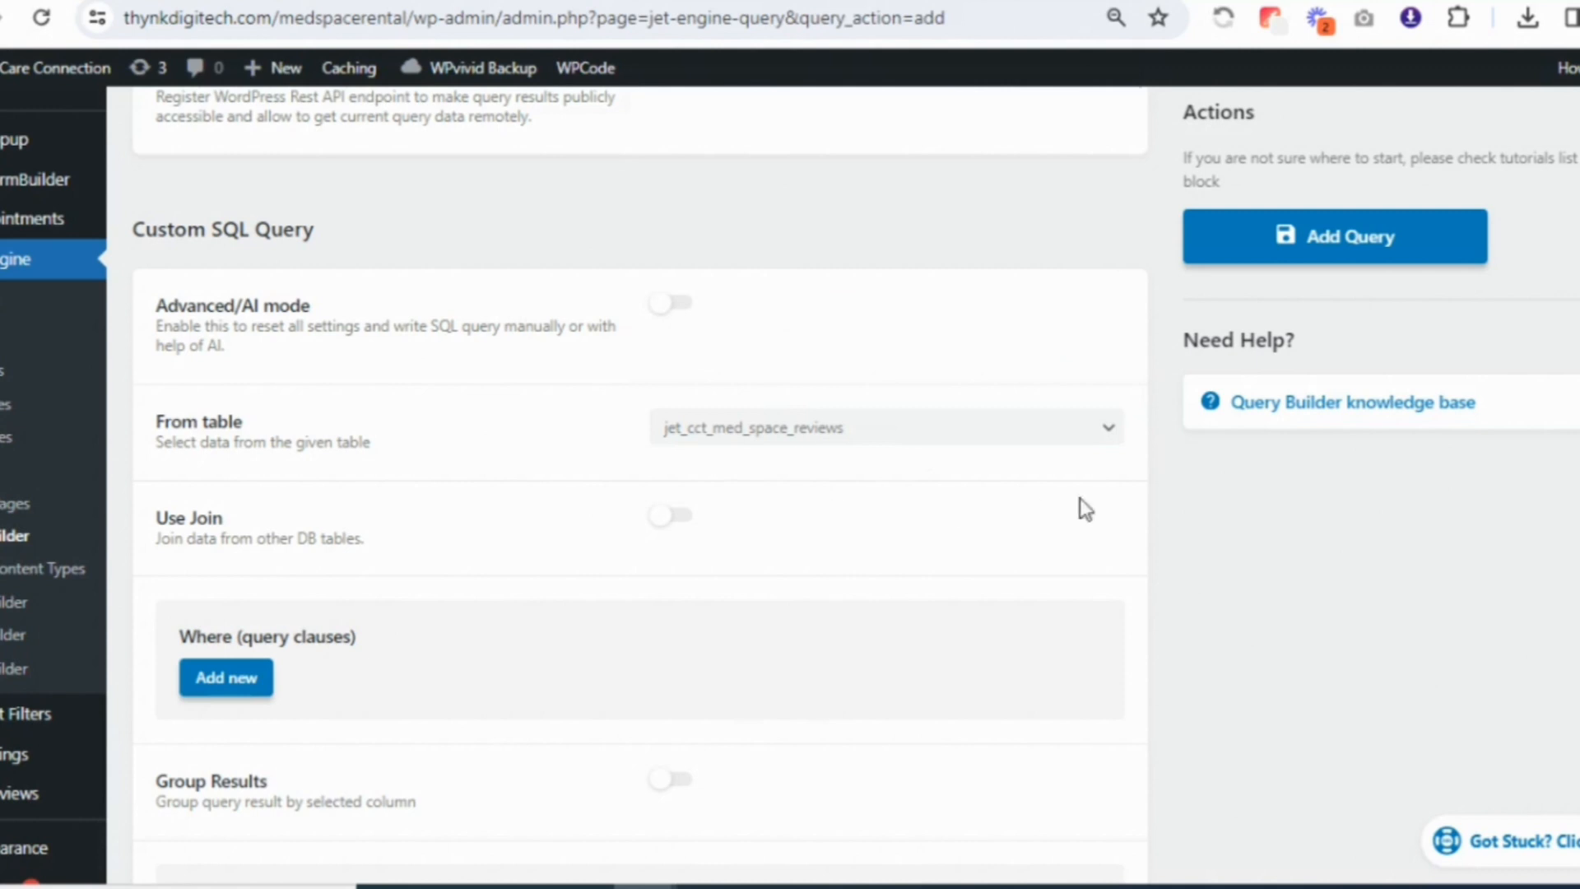
Add a Where clause on the med_space_author_id column with the Equal (=) comparison operator
{"action": "scroll", "coordinate": [639, 485], "scroll_direction": "down", "scroll_amount": 2}
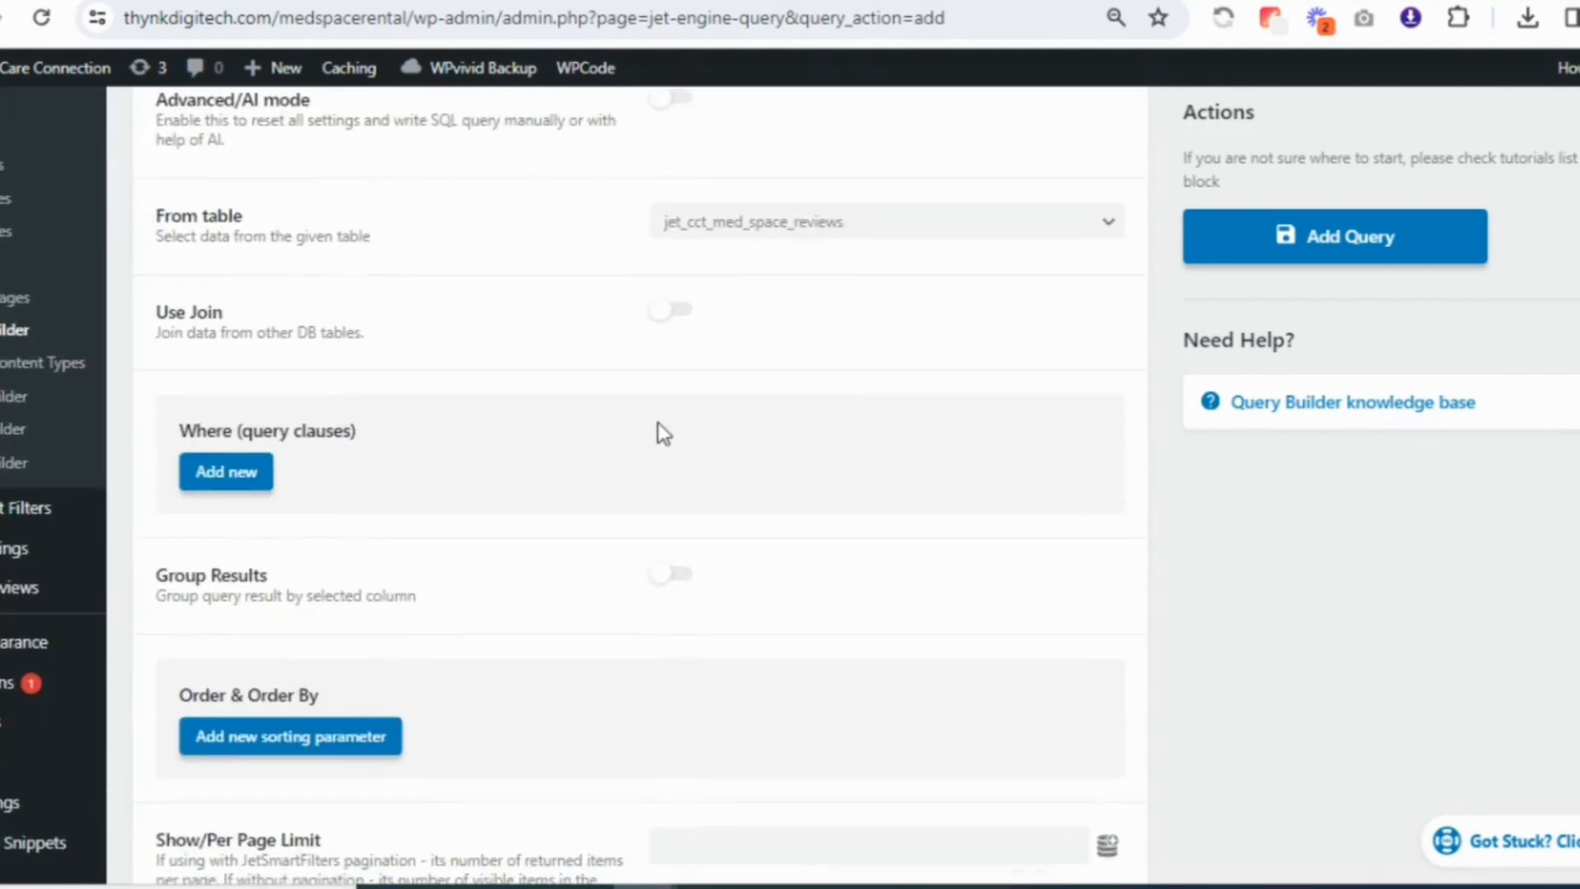
{"action": "left_click", "coordinate": [245, 485]}
{"action": "left_click", "coordinate": [749, 555]}
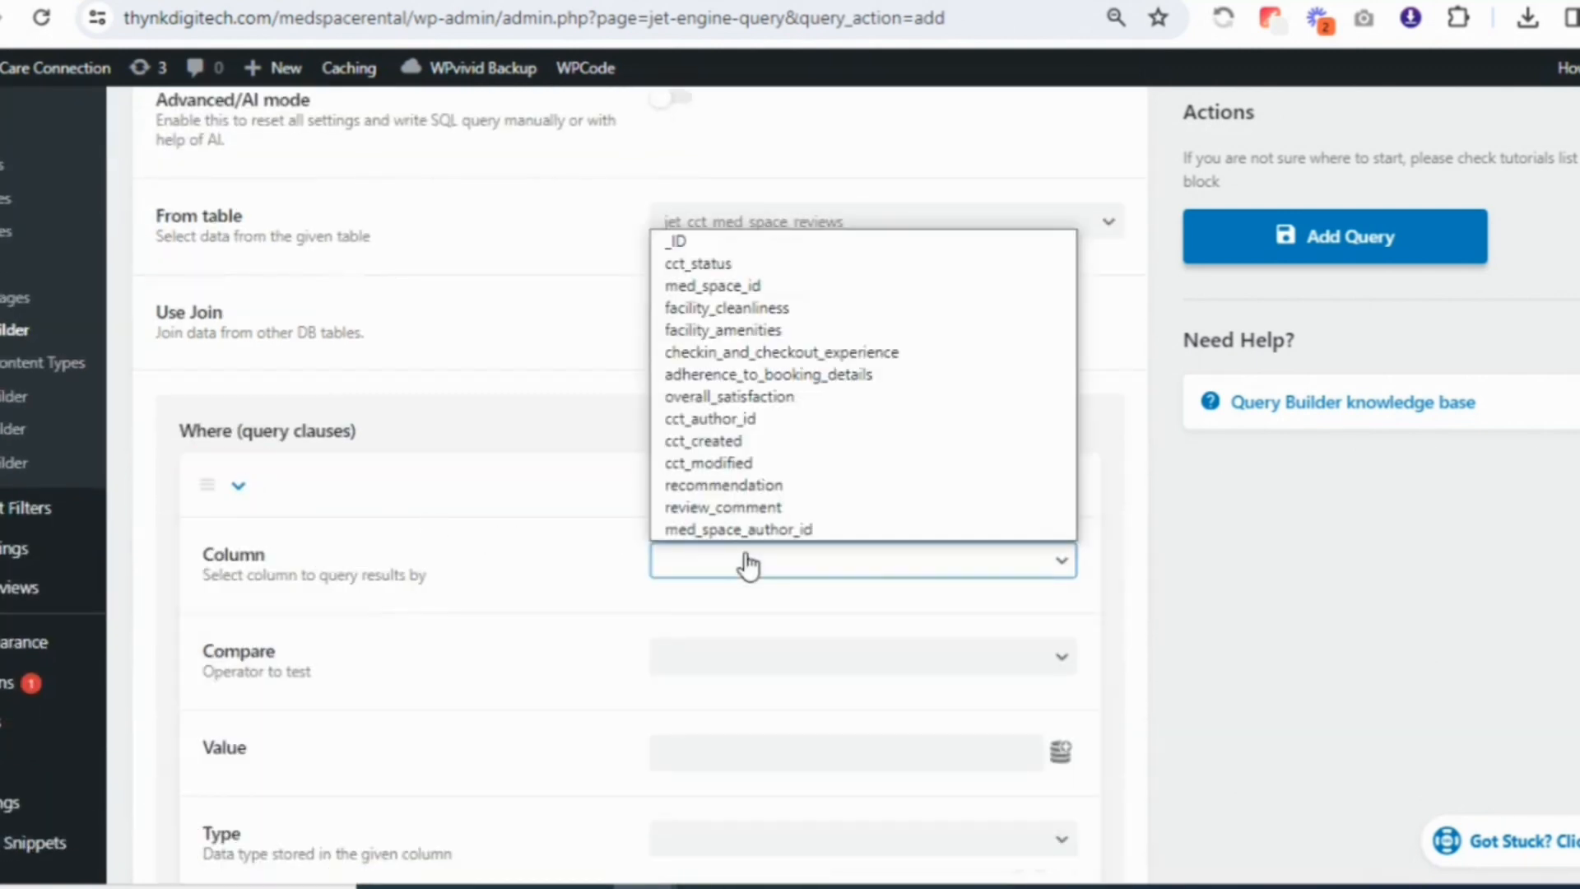
{"action": "left_click", "coordinate": [748, 529]}
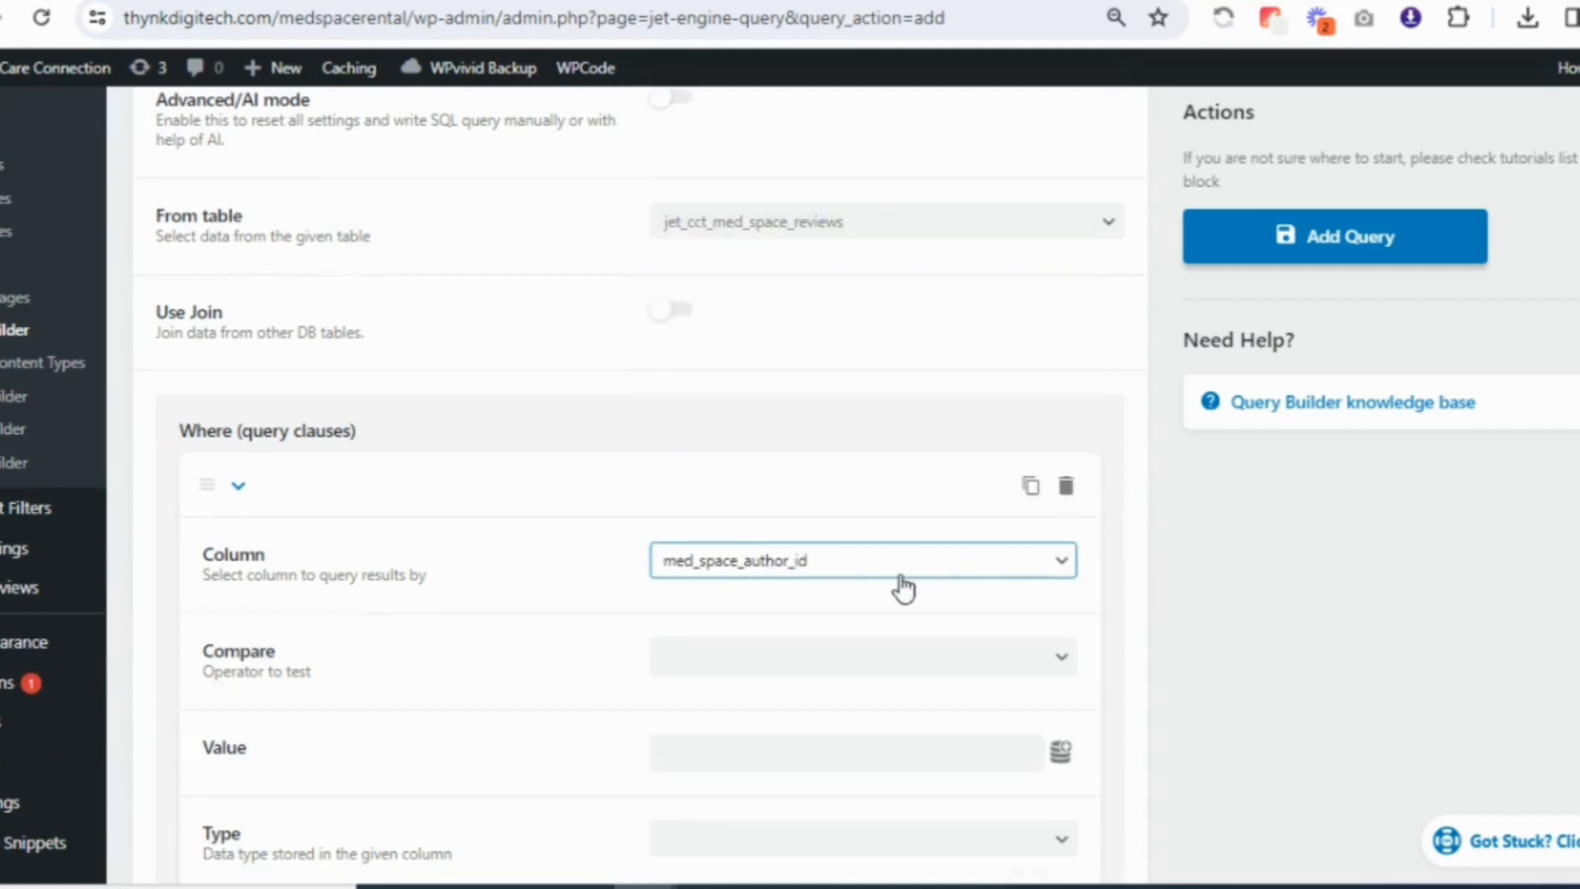
{"action": "scroll", "coordinate": [1343, 492], "scroll_direction": "down", "scroll_amount": 3}
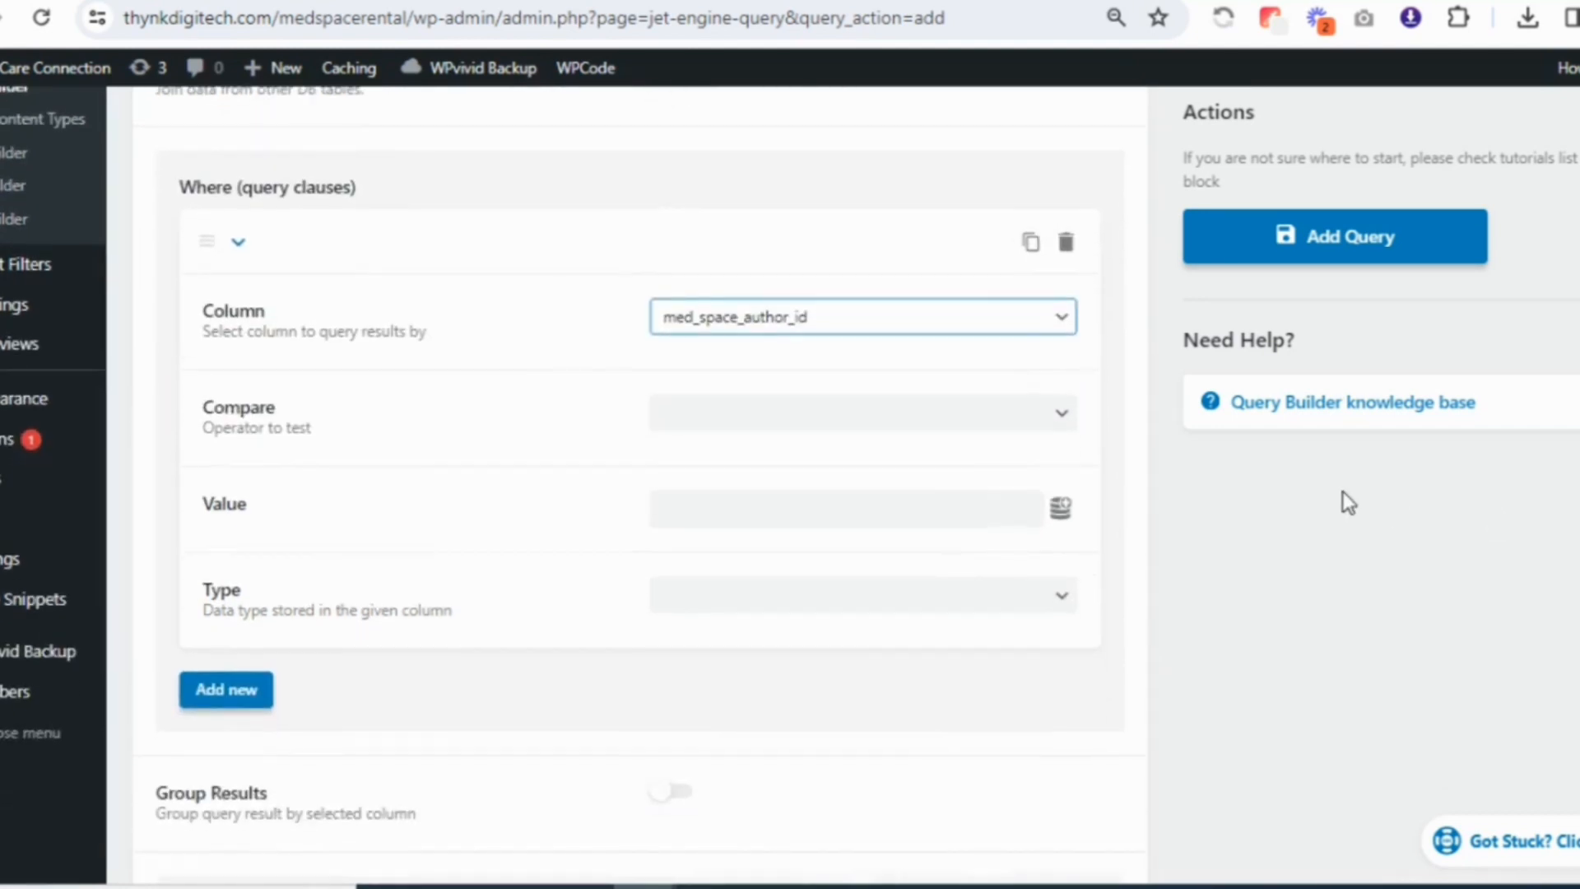
{"action": "left_click", "coordinate": [900, 415]}
{"action": "left_click", "coordinate": [822, 444]}
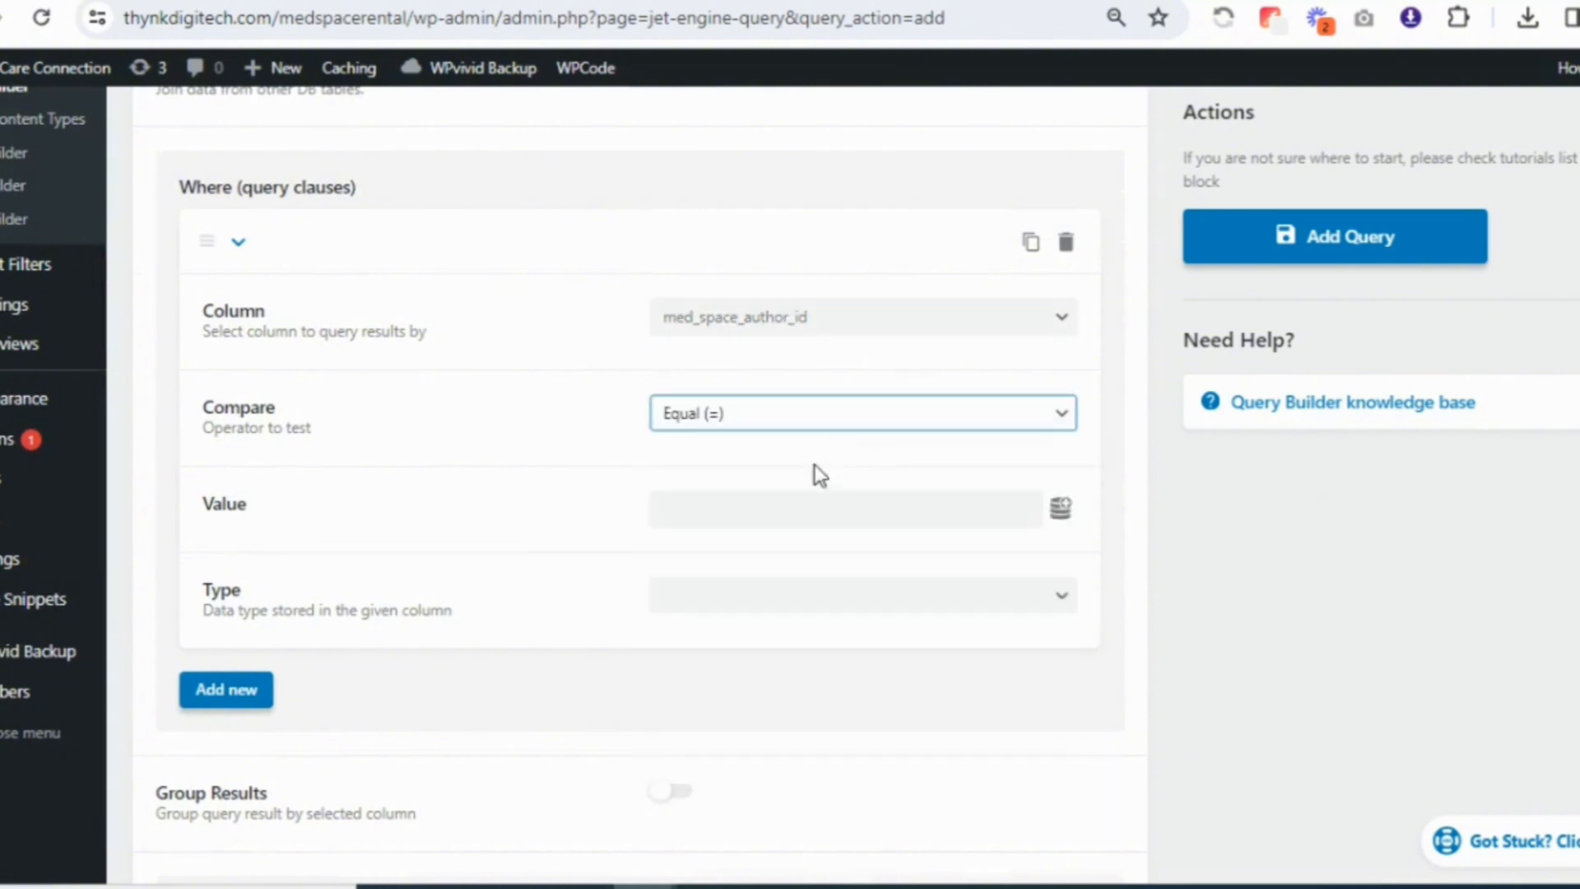
Set the Where clause's value to the dynamic Post author ID macro and its data type to Numeric
{"action": "left_click", "coordinate": [1015, 520]}
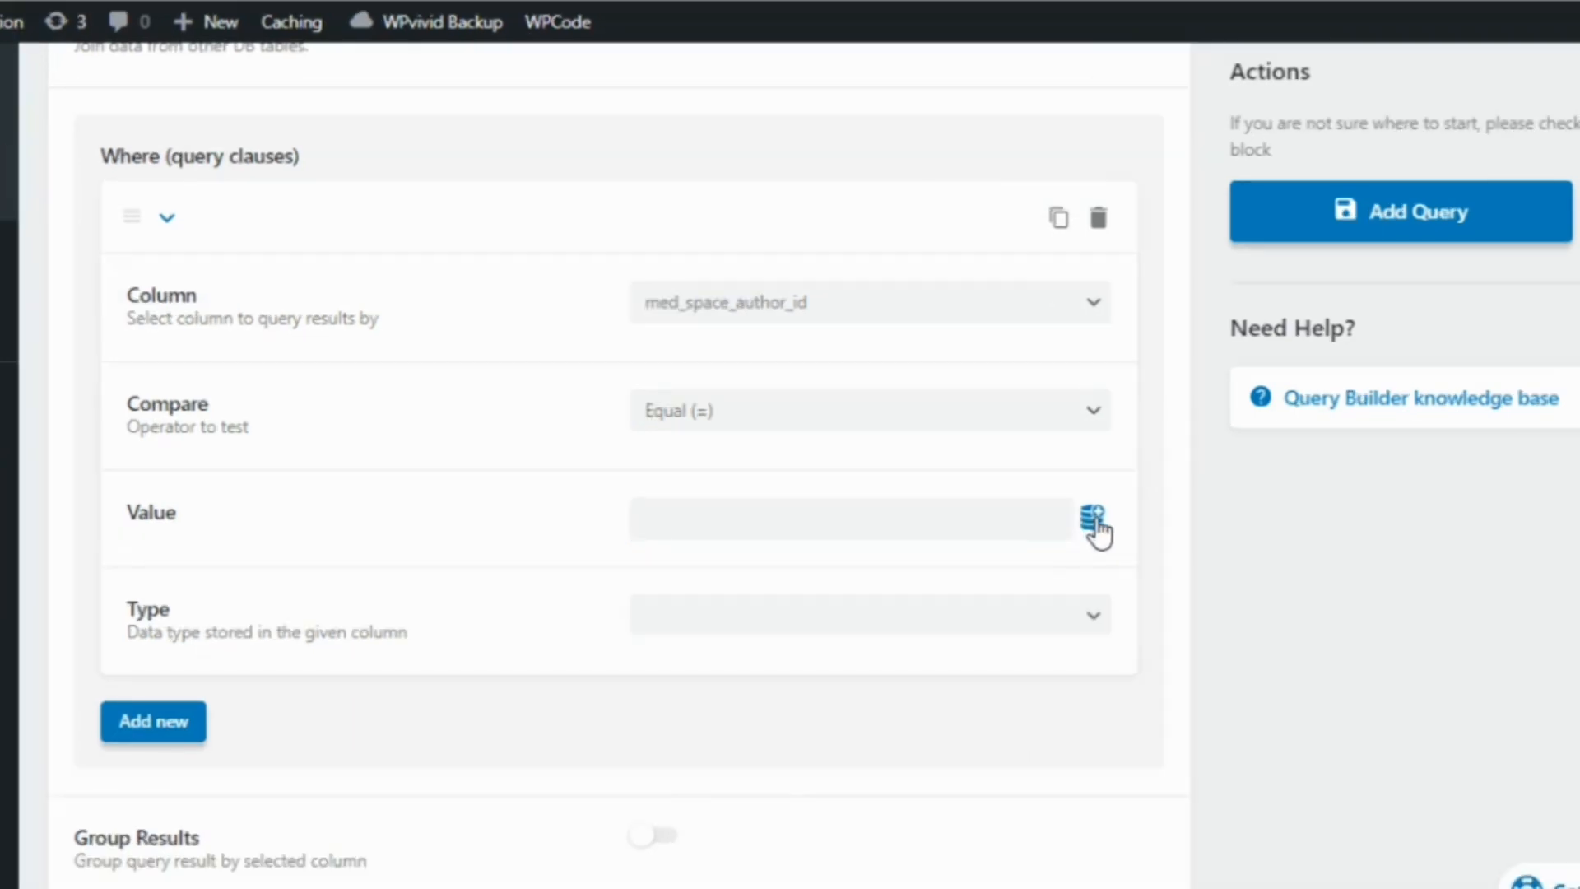
{"action": "left_click", "coordinate": [1063, 514]}
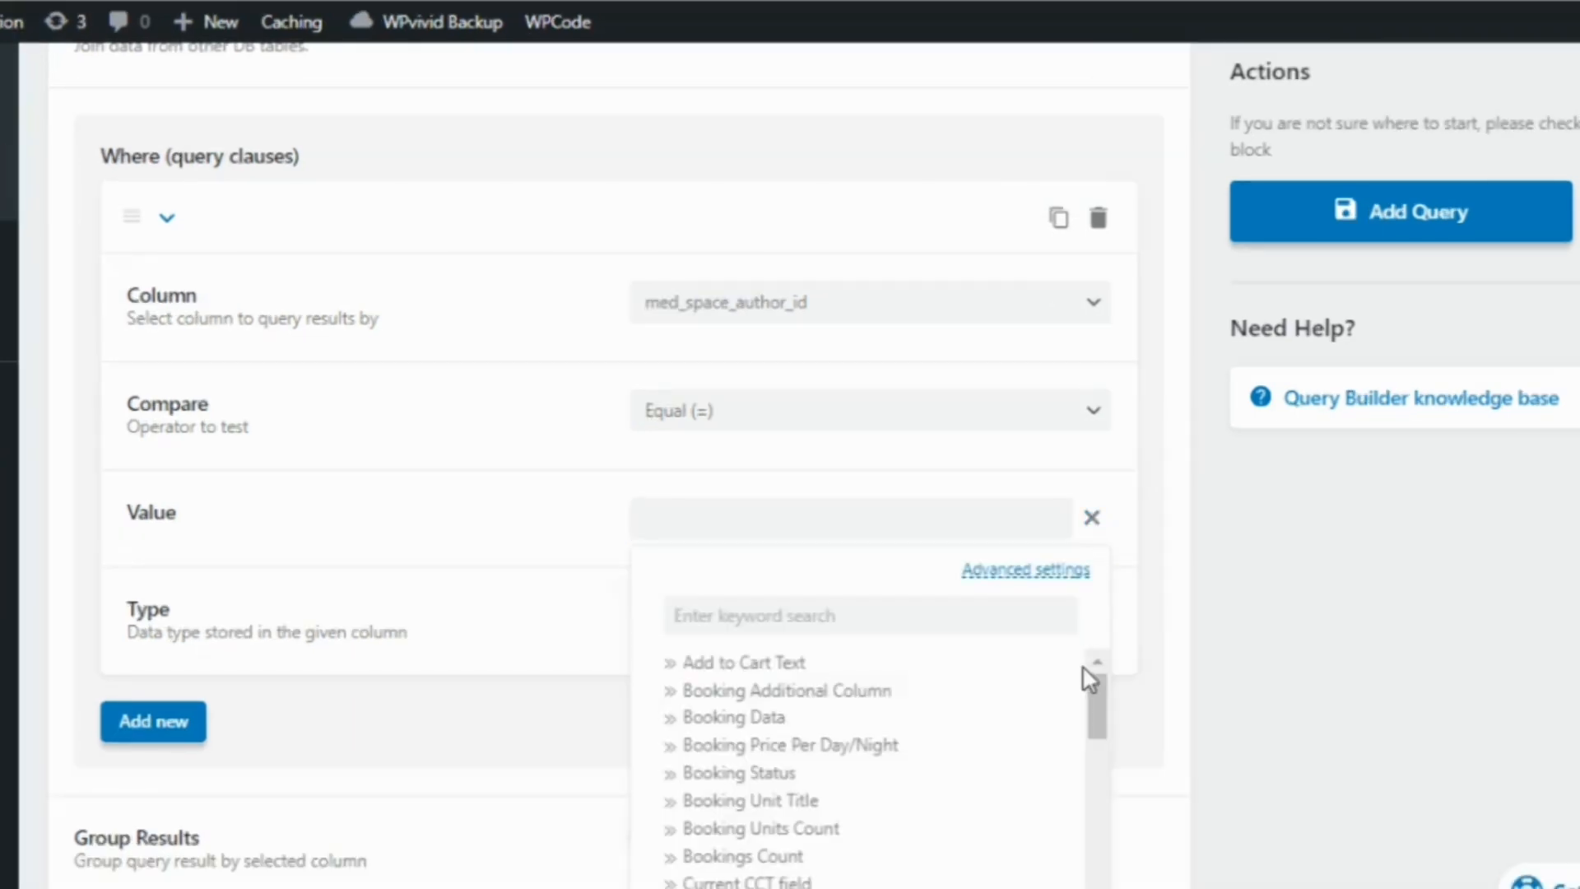
{"action": "left_click_drag", "start_coordinate": [1063, 666], "coordinate": [1086, 850]}
{"action": "left_click", "coordinate": [1004, 833]}
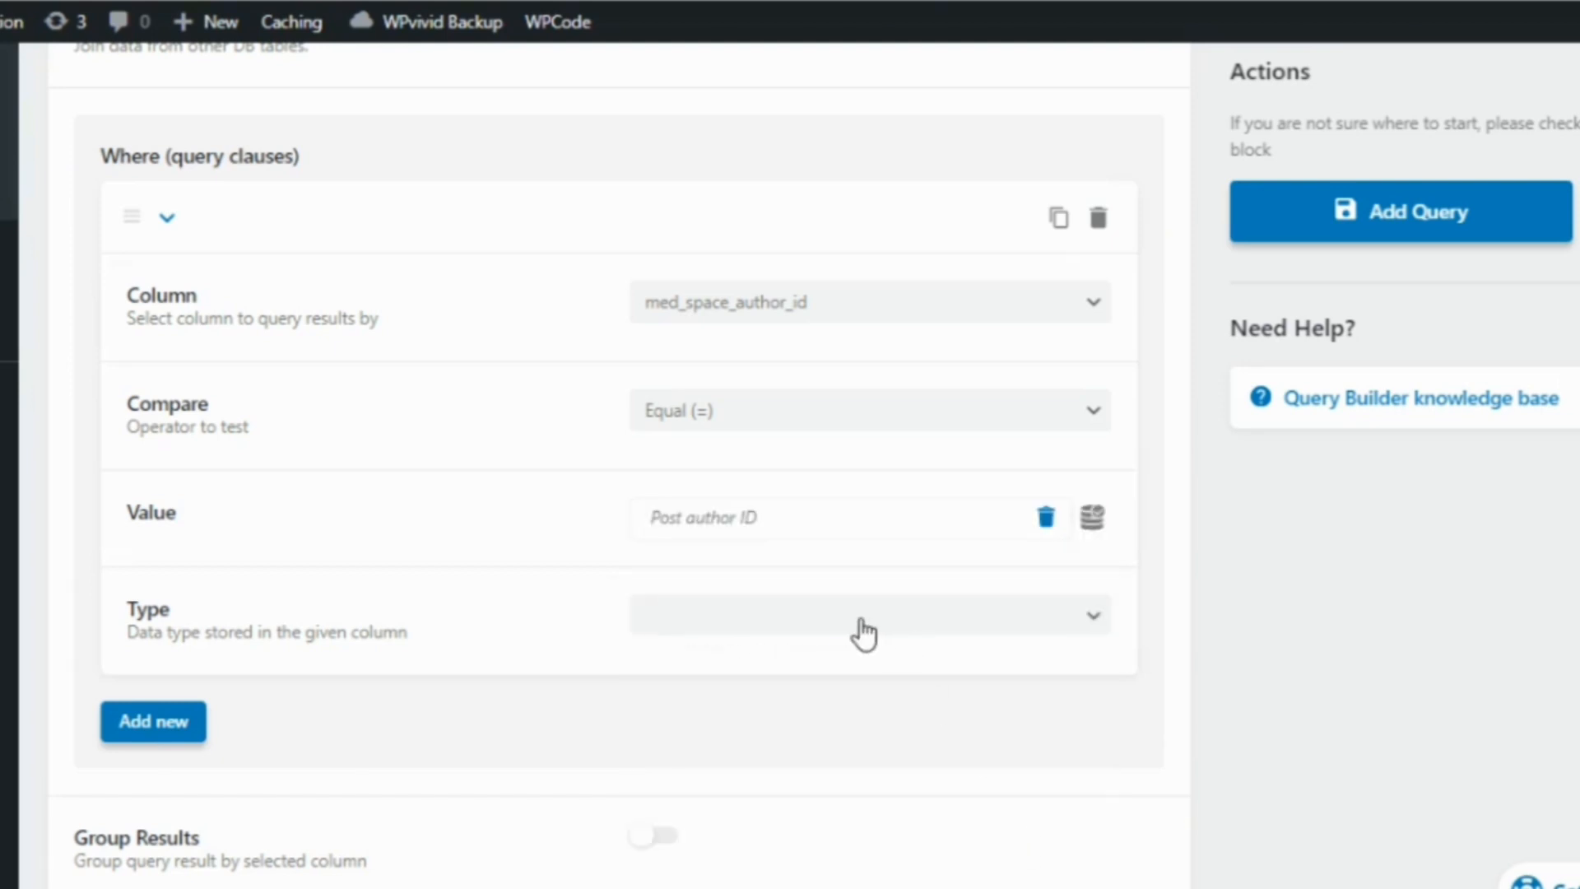
{"action": "left_click", "coordinate": [857, 632]}
{"action": "left_click", "coordinate": [823, 681]}
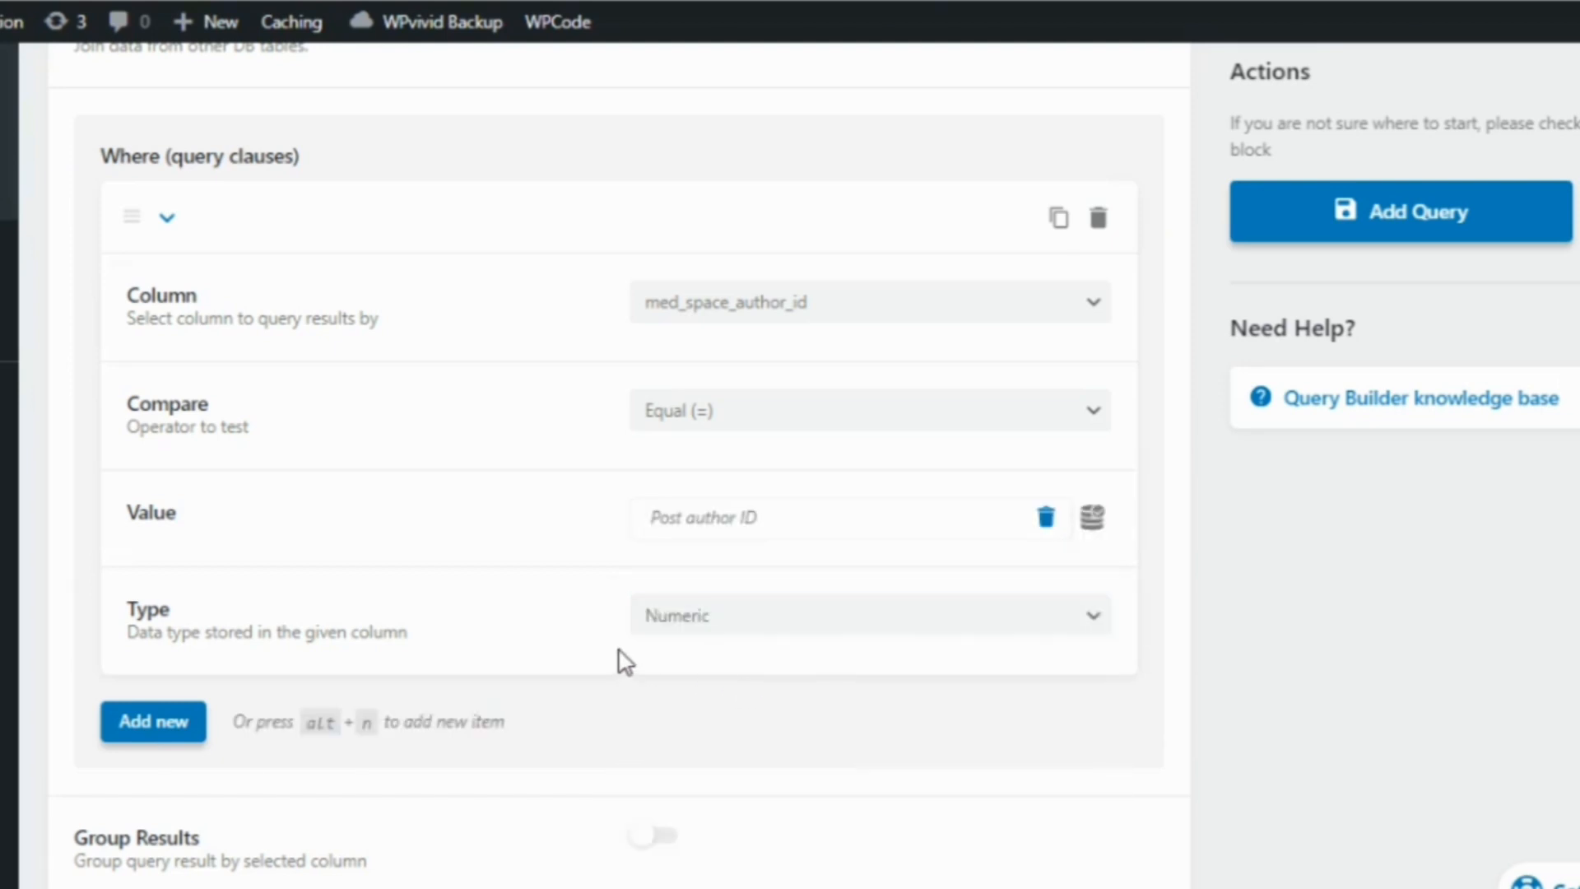
Enable grouping of the query results and group them by med_space_author_id
{"action": "scroll", "coordinate": [617, 461], "scroll_direction": "down", "scroll_amount": 5}
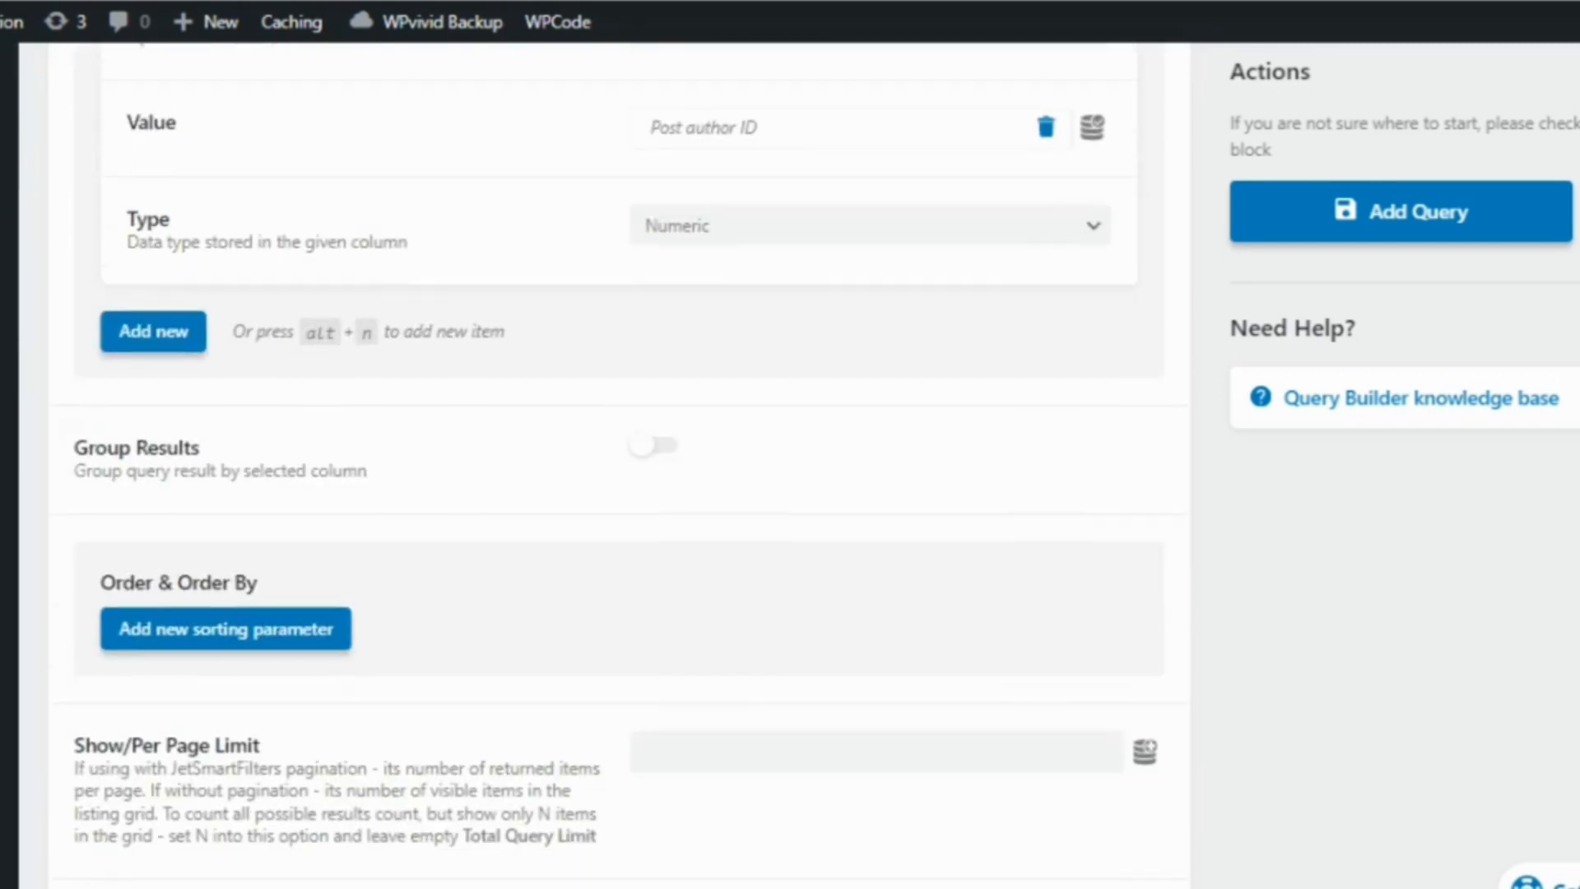
{"action": "left_click", "coordinate": [642, 447]}
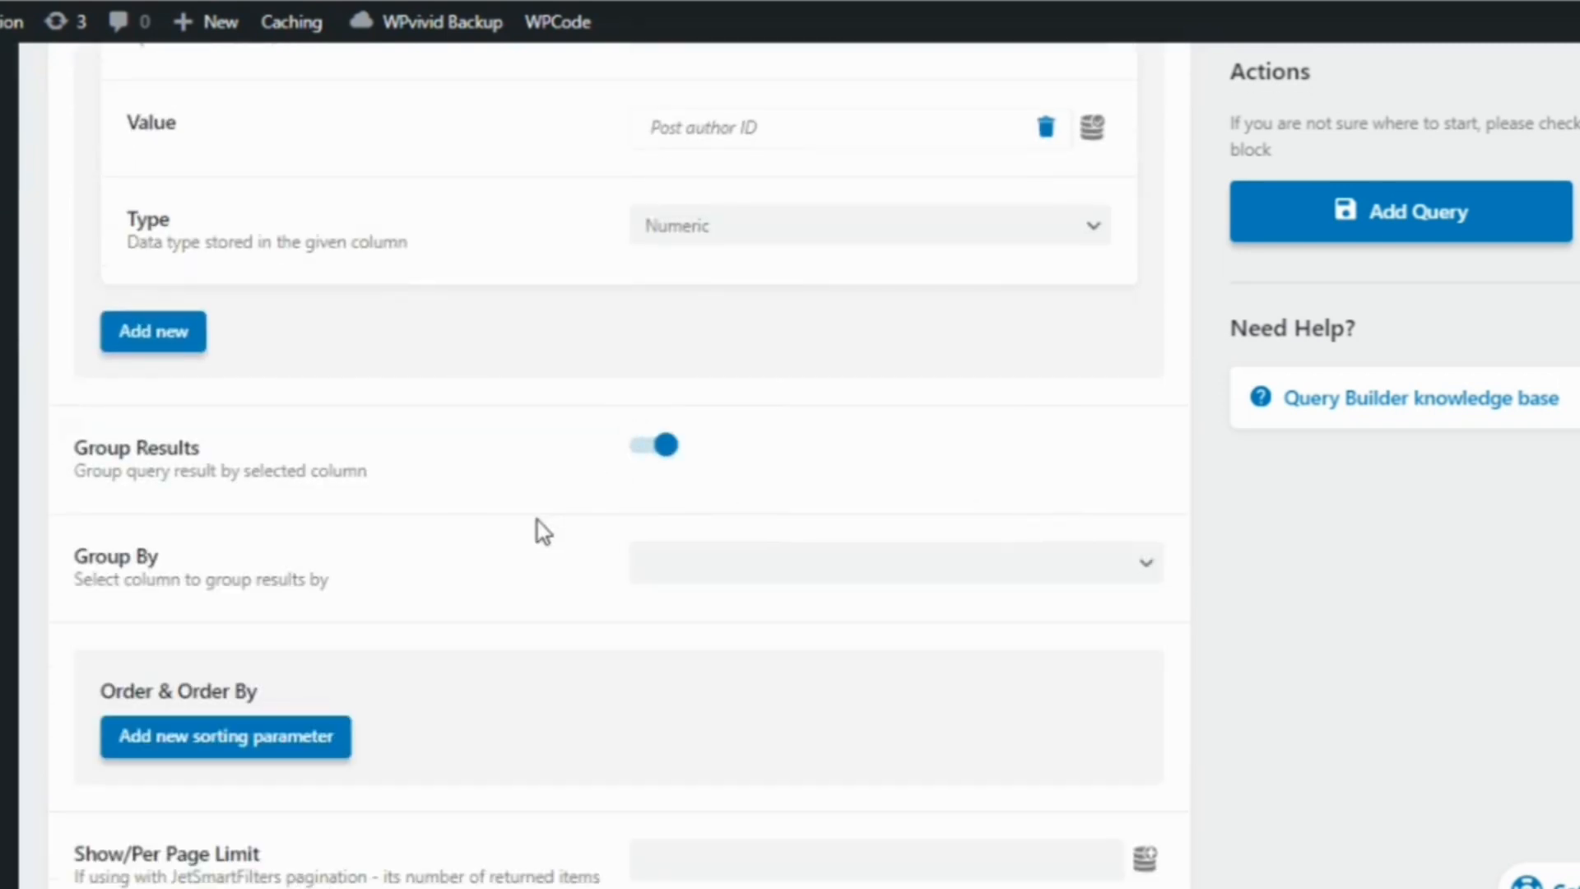
{"action": "left_click", "coordinate": [707, 566]}
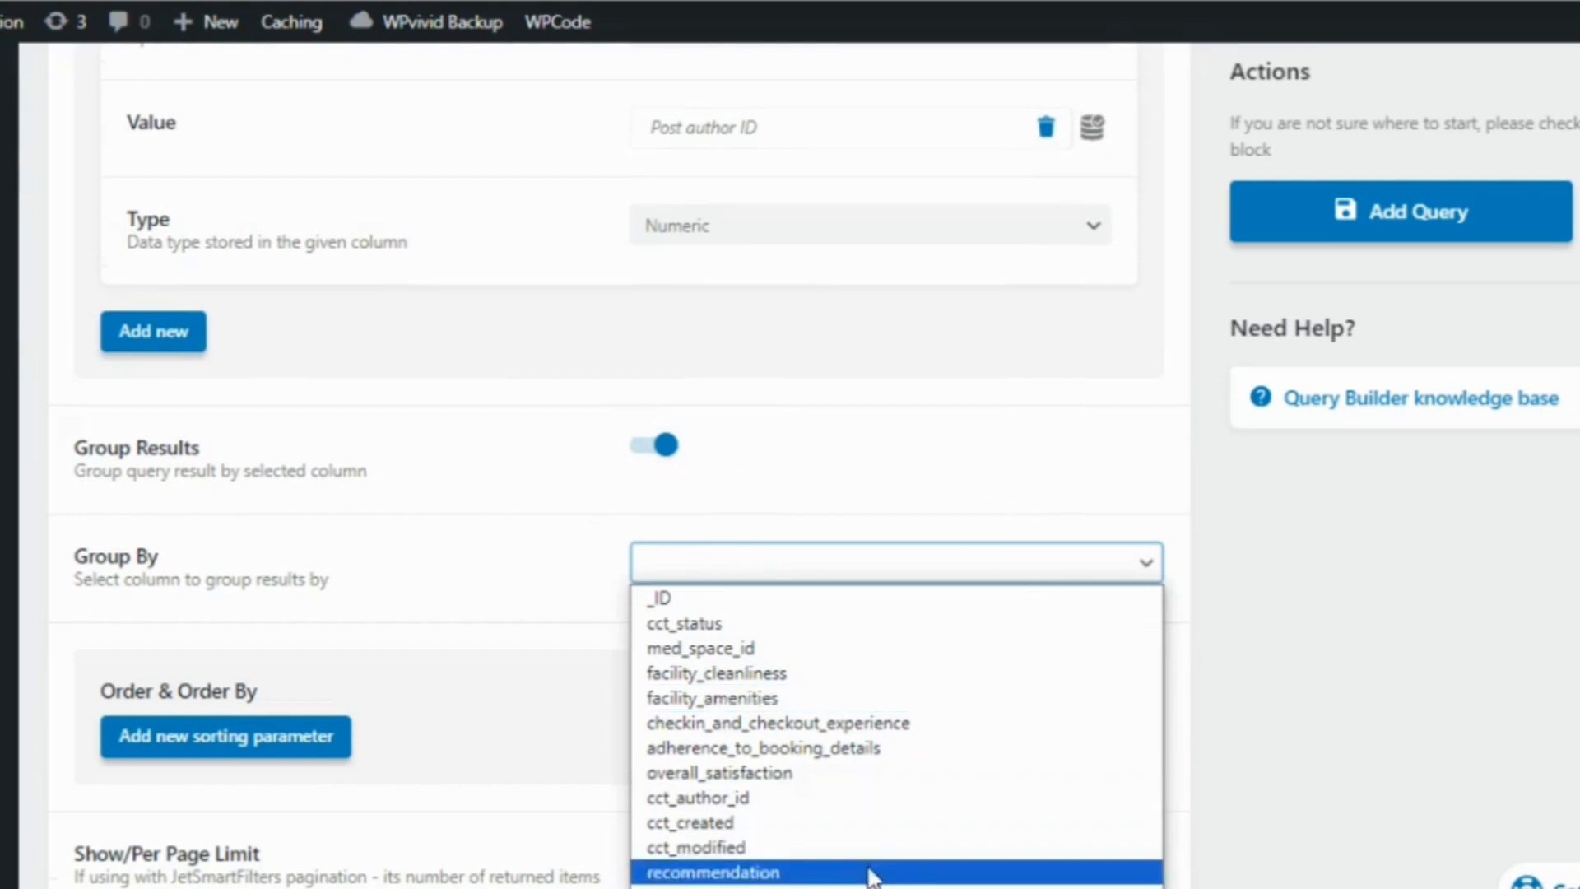
{"action": "left_click", "coordinate": [715, 887]}
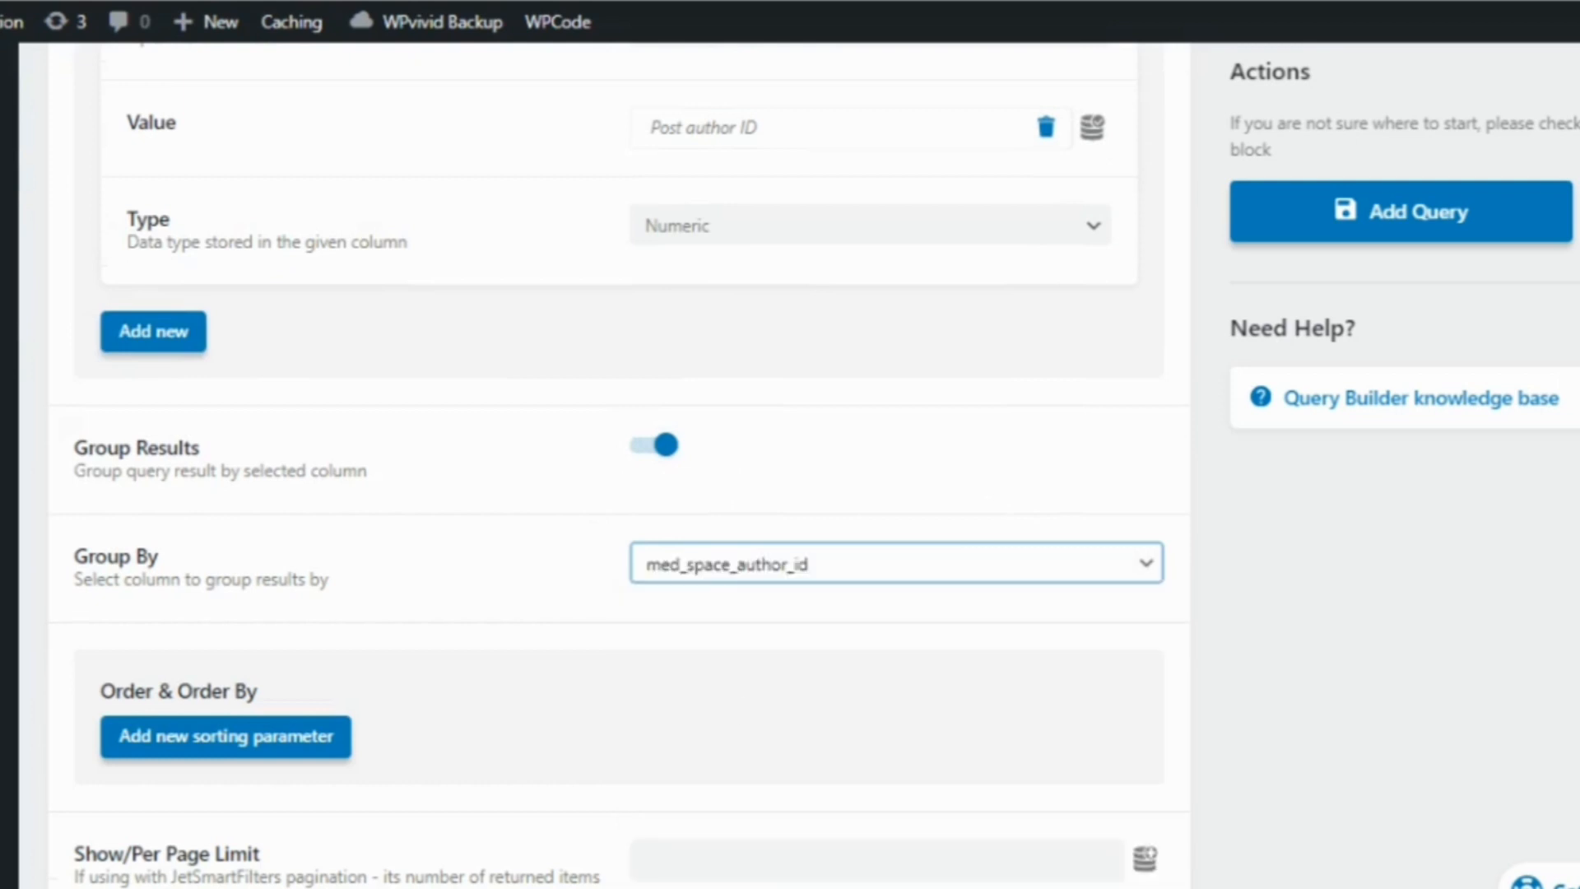
{"action": "left_click", "coordinate": [622, 608]}
Include only the med_space_author_id column in the query results
{"action": "scroll", "coordinate": [617, 460], "scroll_direction": "down", "scroll_amount": 5}
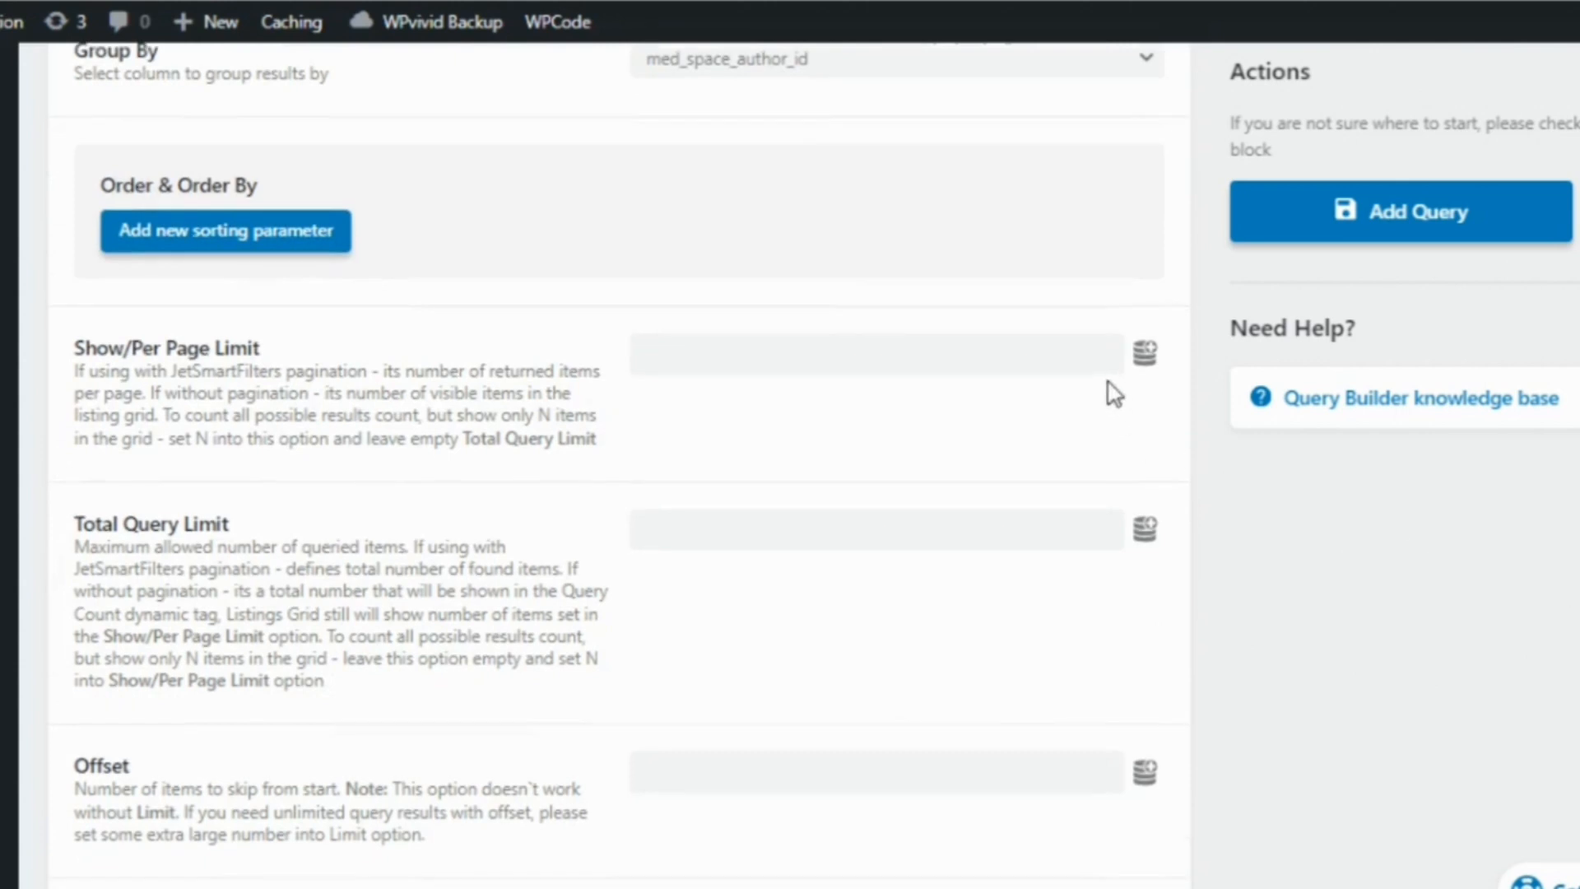
{"action": "scroll", "coordinate": [1391, 548], "scroll_direction": "down", "scroll_amount": 4}
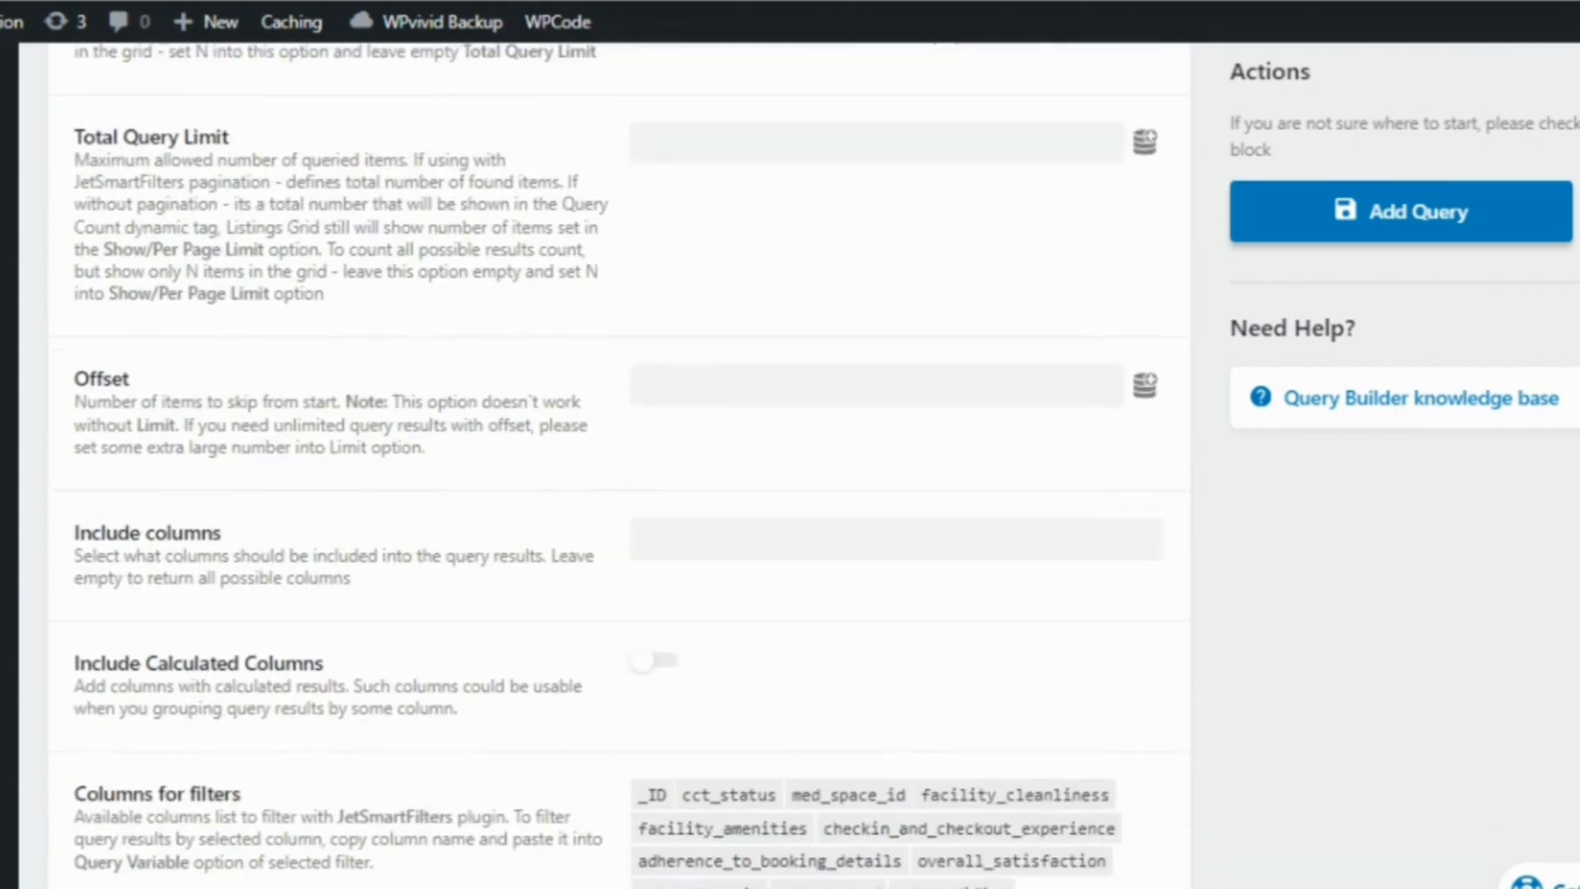
{"action": "left_click", "coordinate": [917, 526]}
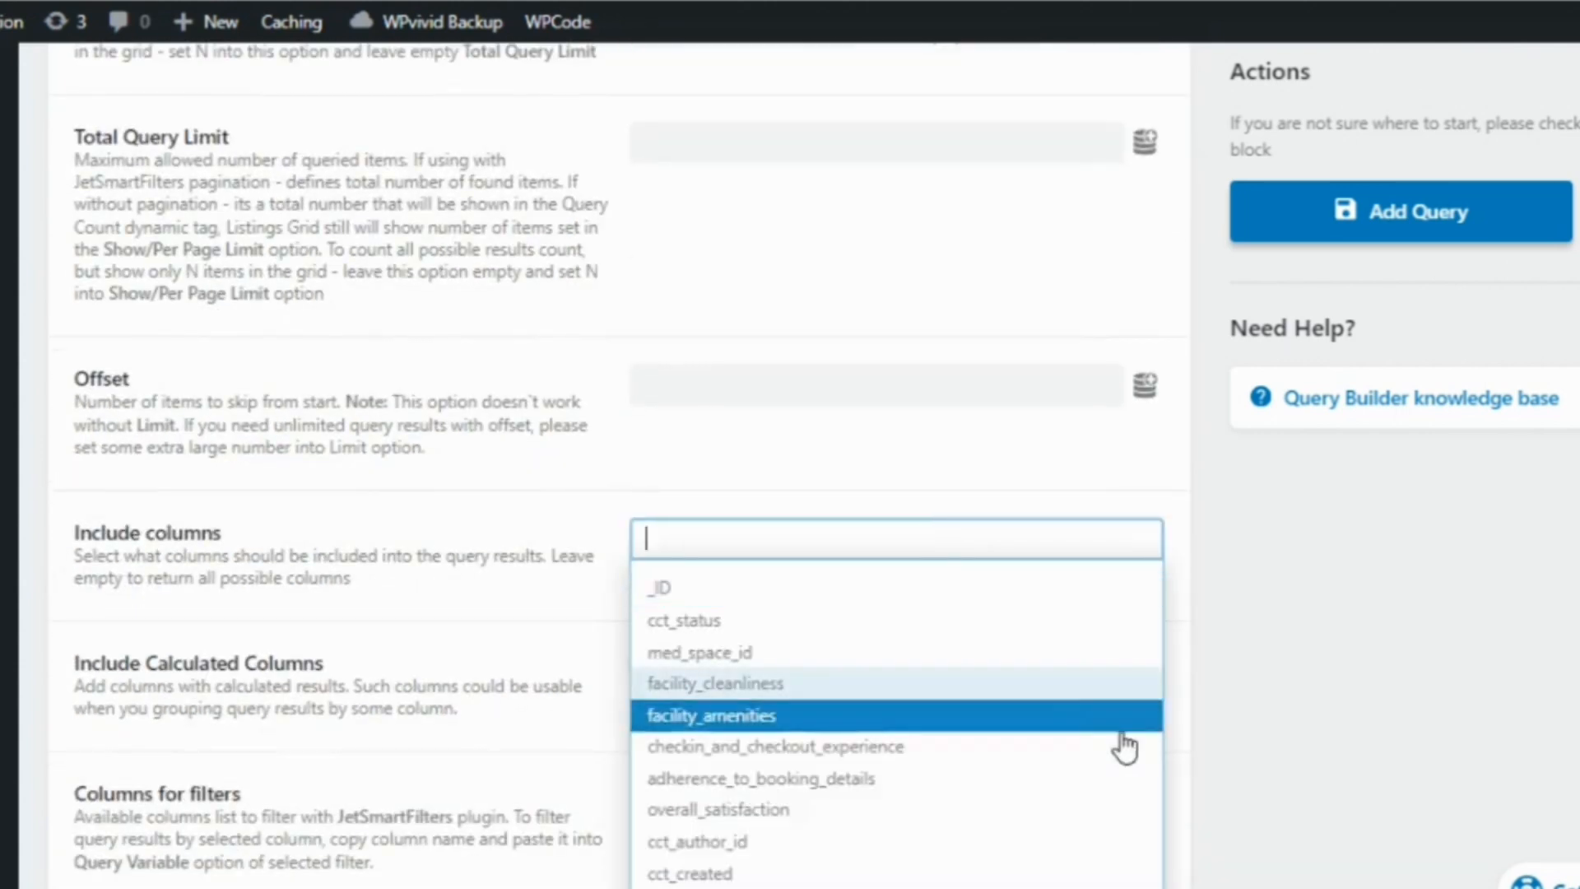
{"action": "key", "text": "Down"}
{"action": "key", "text": "Down"}
{"action": "key", "text": "Down"}
{"action": "key", "text": "Down"}
{"action": "key", "text": "Down"}
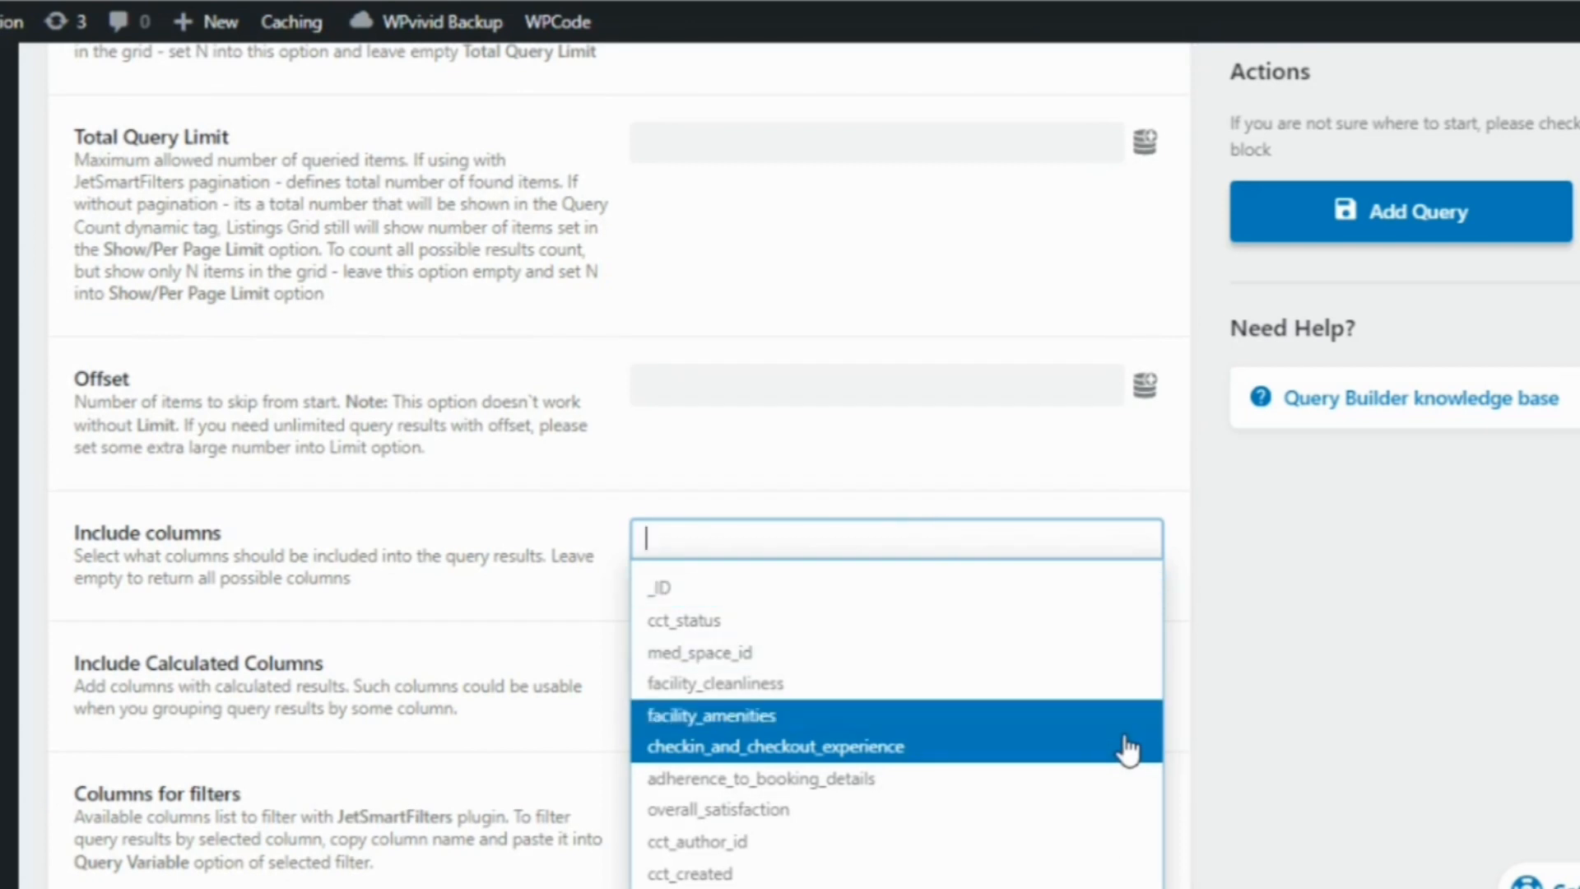
{"action": "scroll", "coordinate": [1276, 546], "scroll_direction": "down", "scroll_amount": 3}
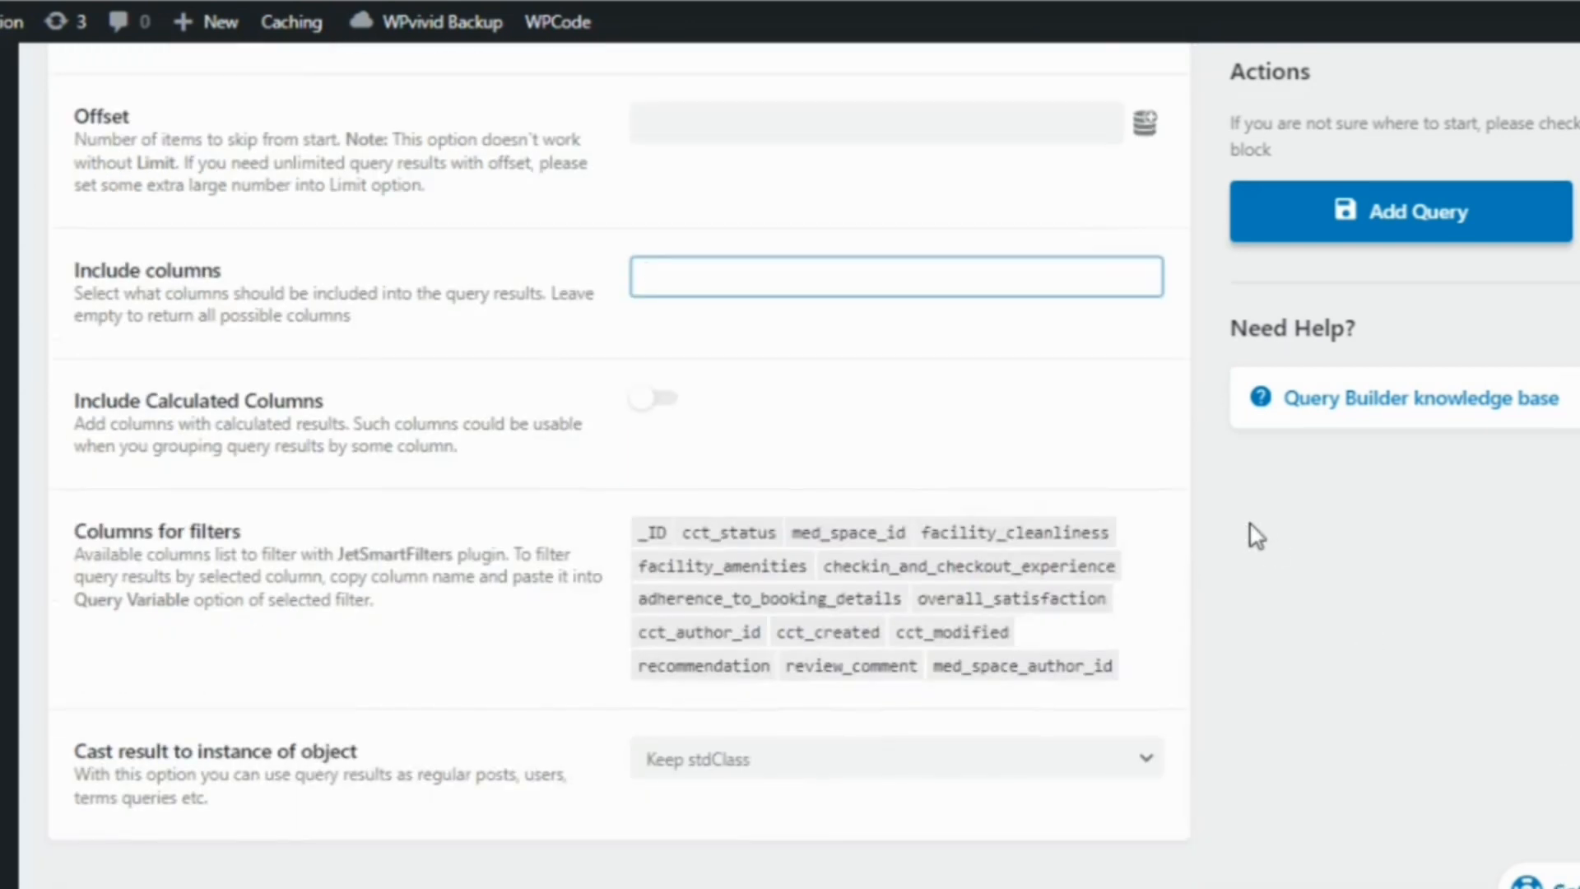
{"action": "left_click", "coordinate": [834, 350]}
{"action": "left_click", "coordinate": [836, 274]}
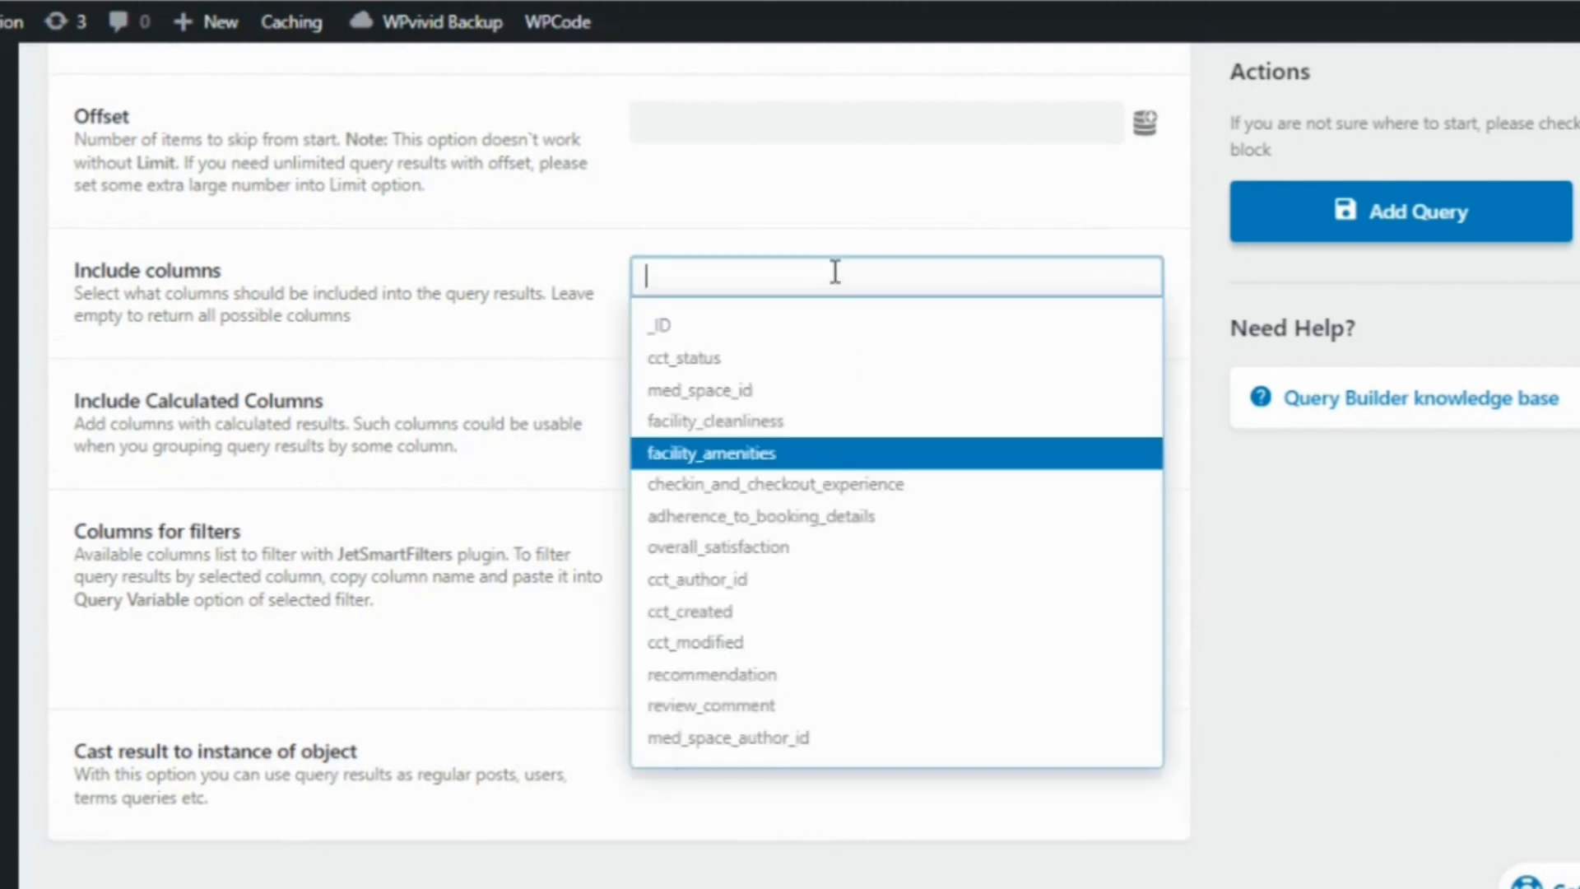
{"action": "left_click", "coordinate": [808, 751]}
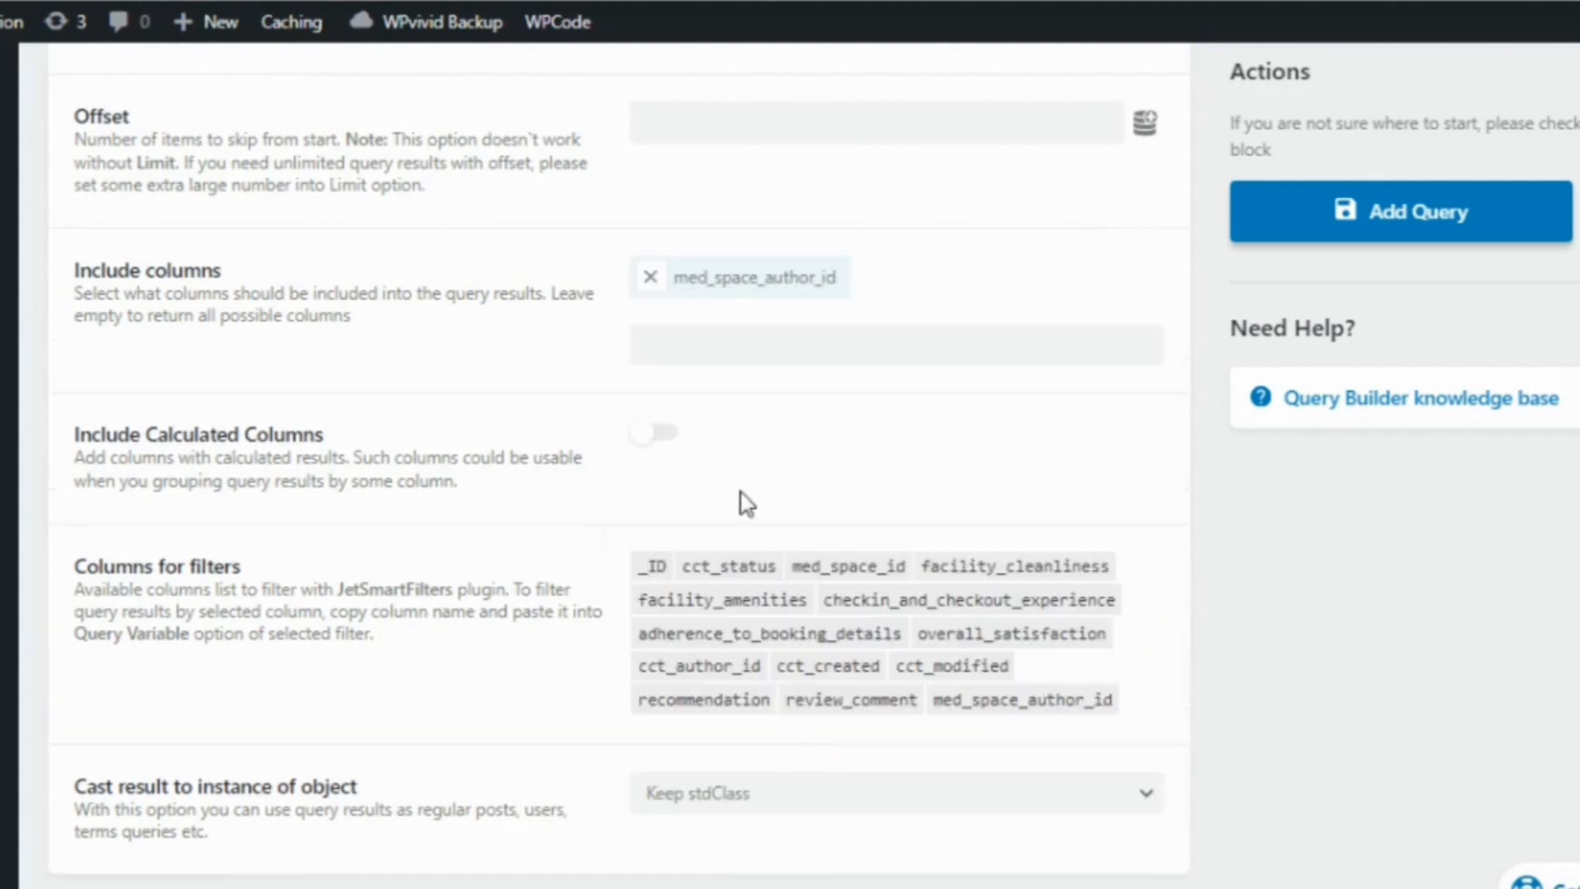
Enable calculated columns and add one based on med_space_author_id that uses the Custom function
{"action": "left_click", "coordinate": [668, 438]}
{"action": "left_click", "coordinate": [155, 640]}
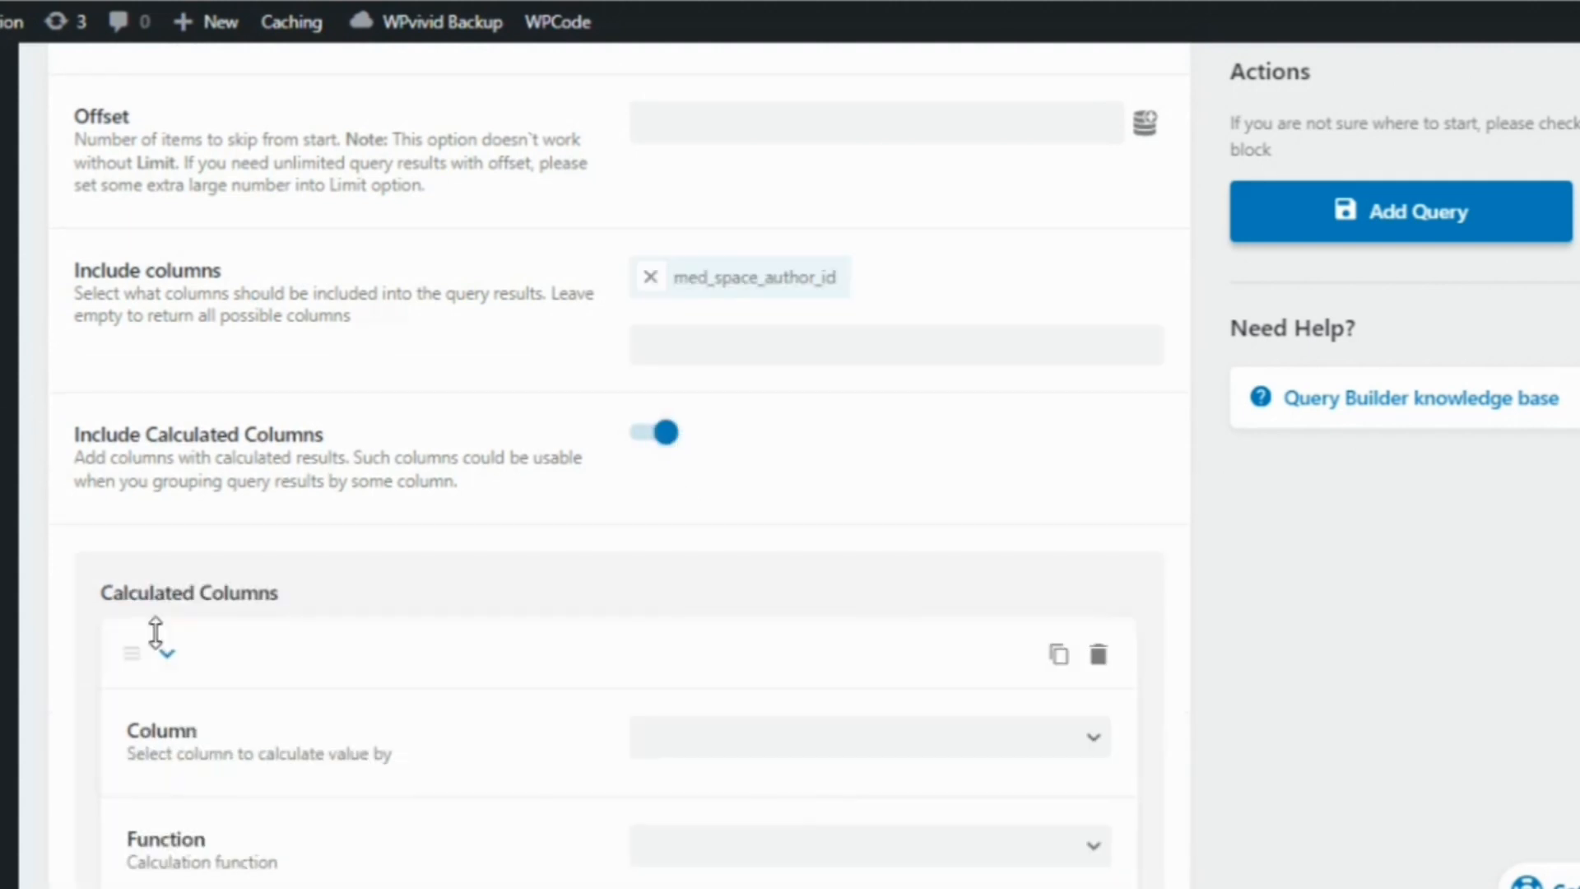
{"action": "scroll", "coordinate": [1457, 535], "scroll_direction": "down", "scroll_amount": 5}
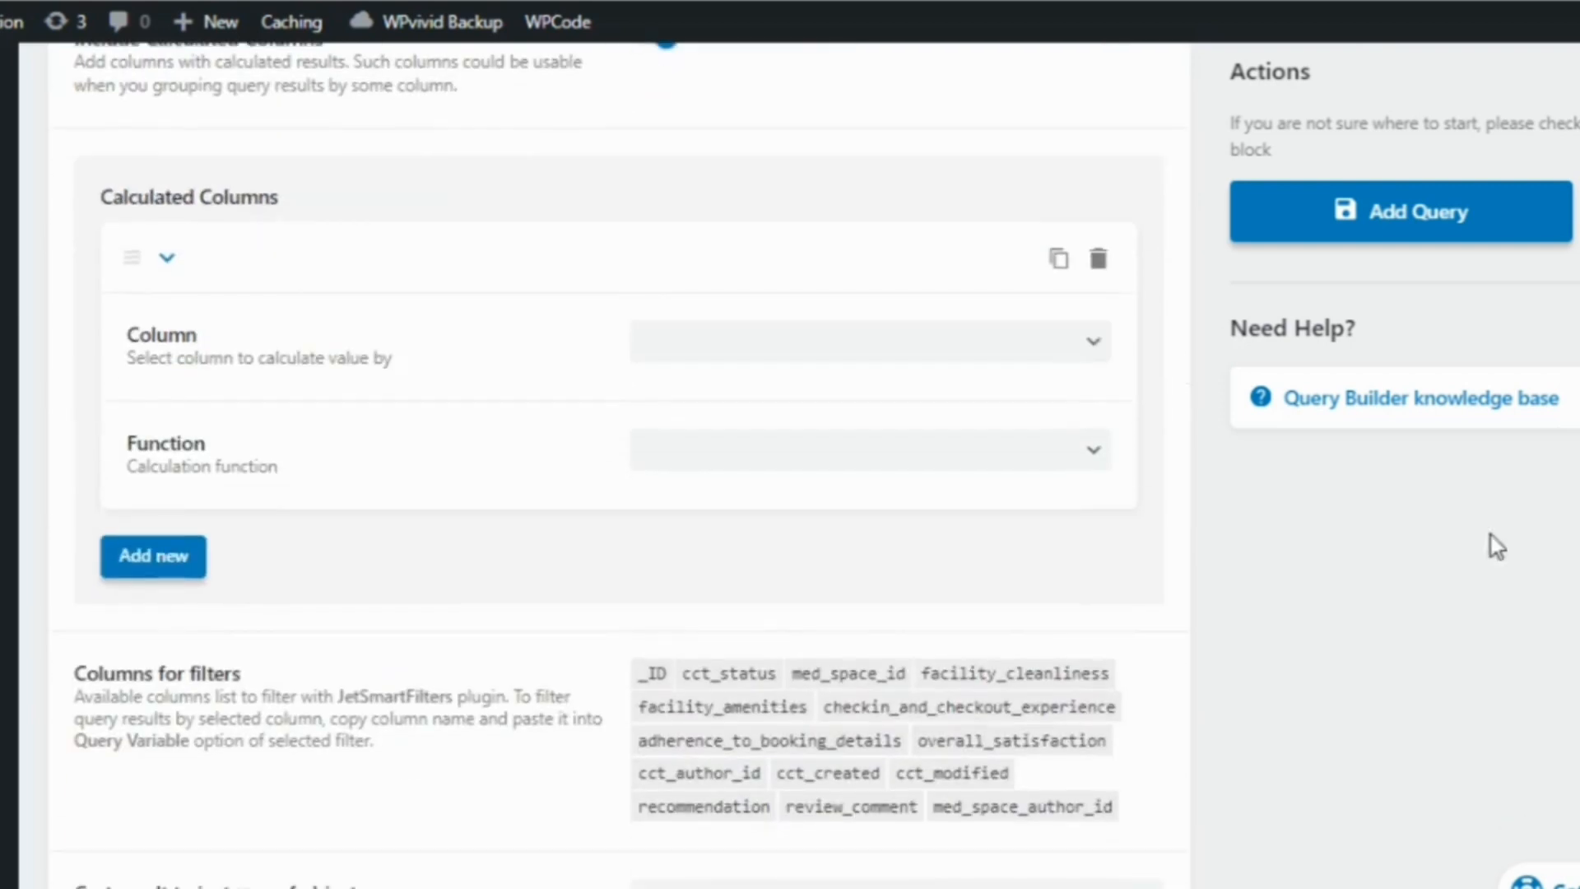
{"action": "left_click", "coordinate": [873, 350]}
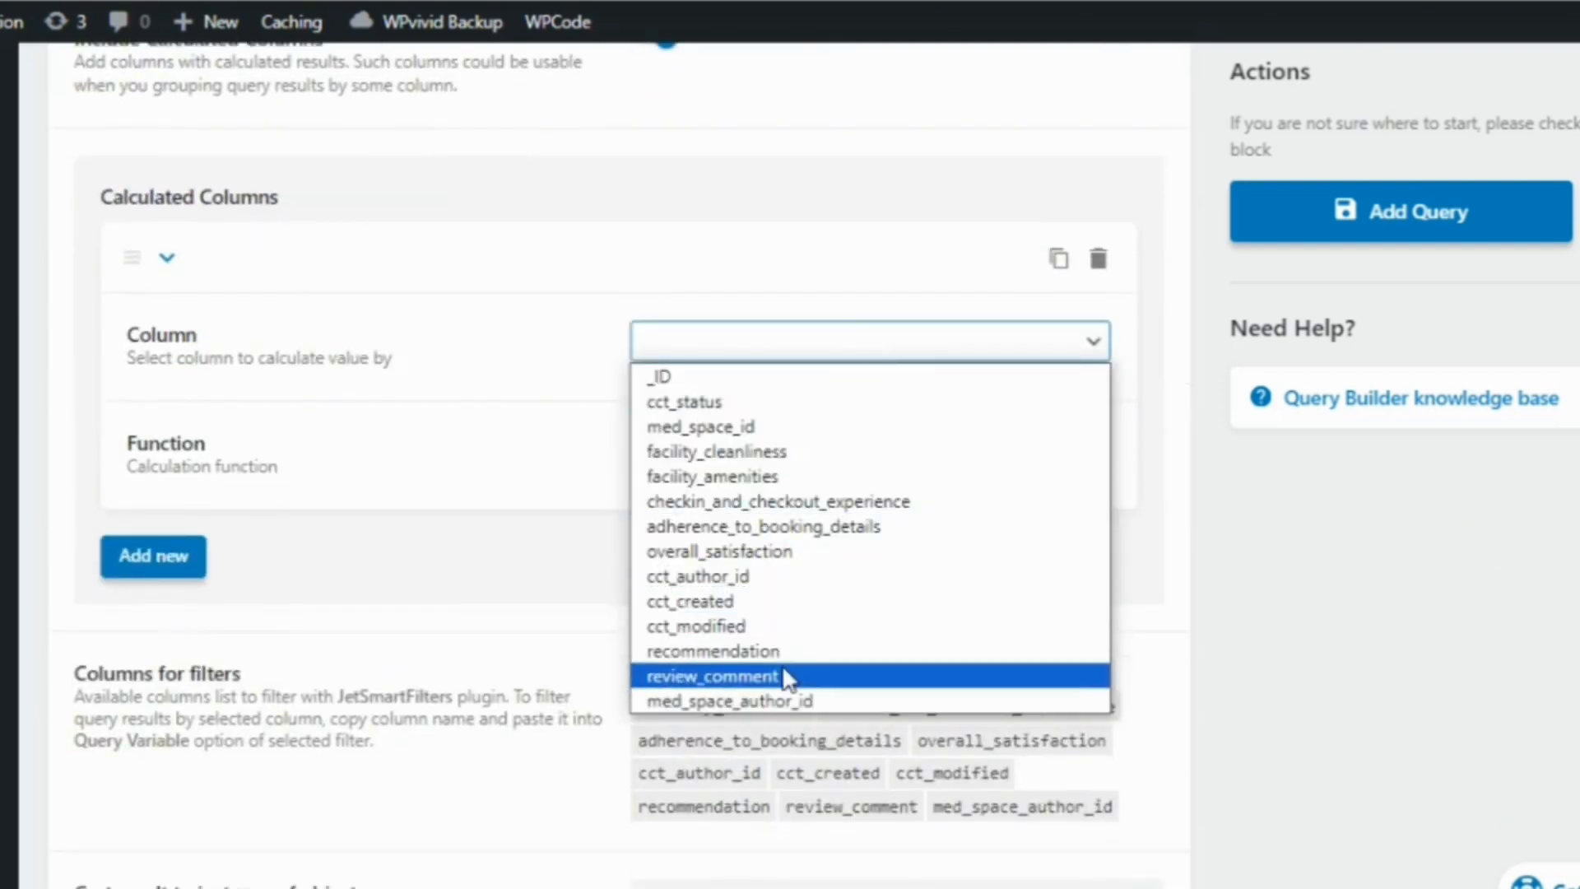
{"action": "left_click", "coordinate": [781, 701]}
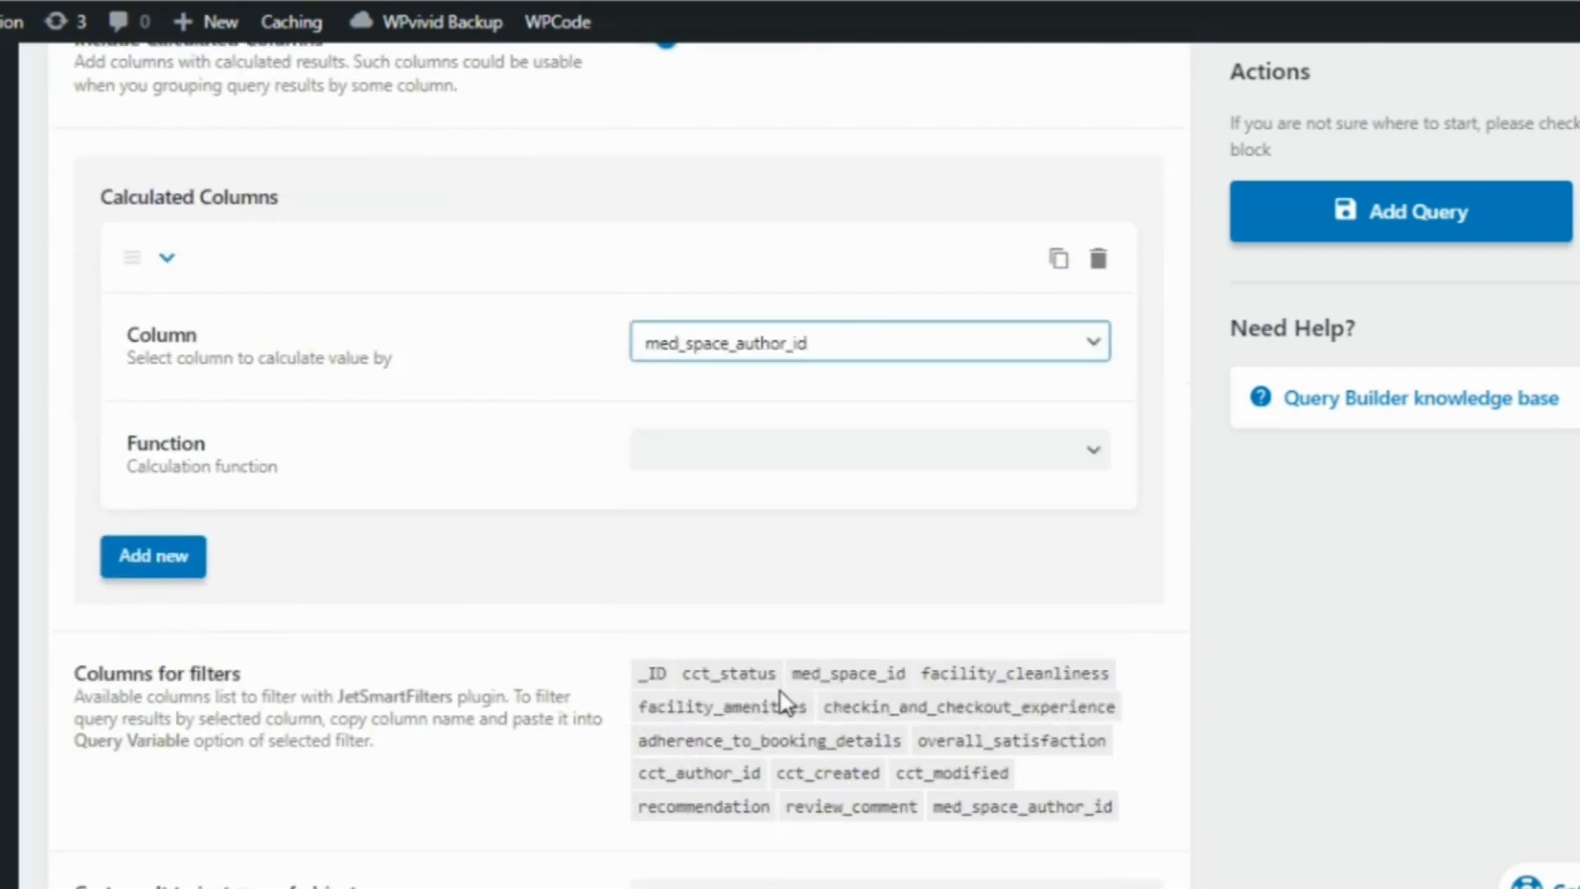
{"action": "left_click", "coordinate": [712, 451]}
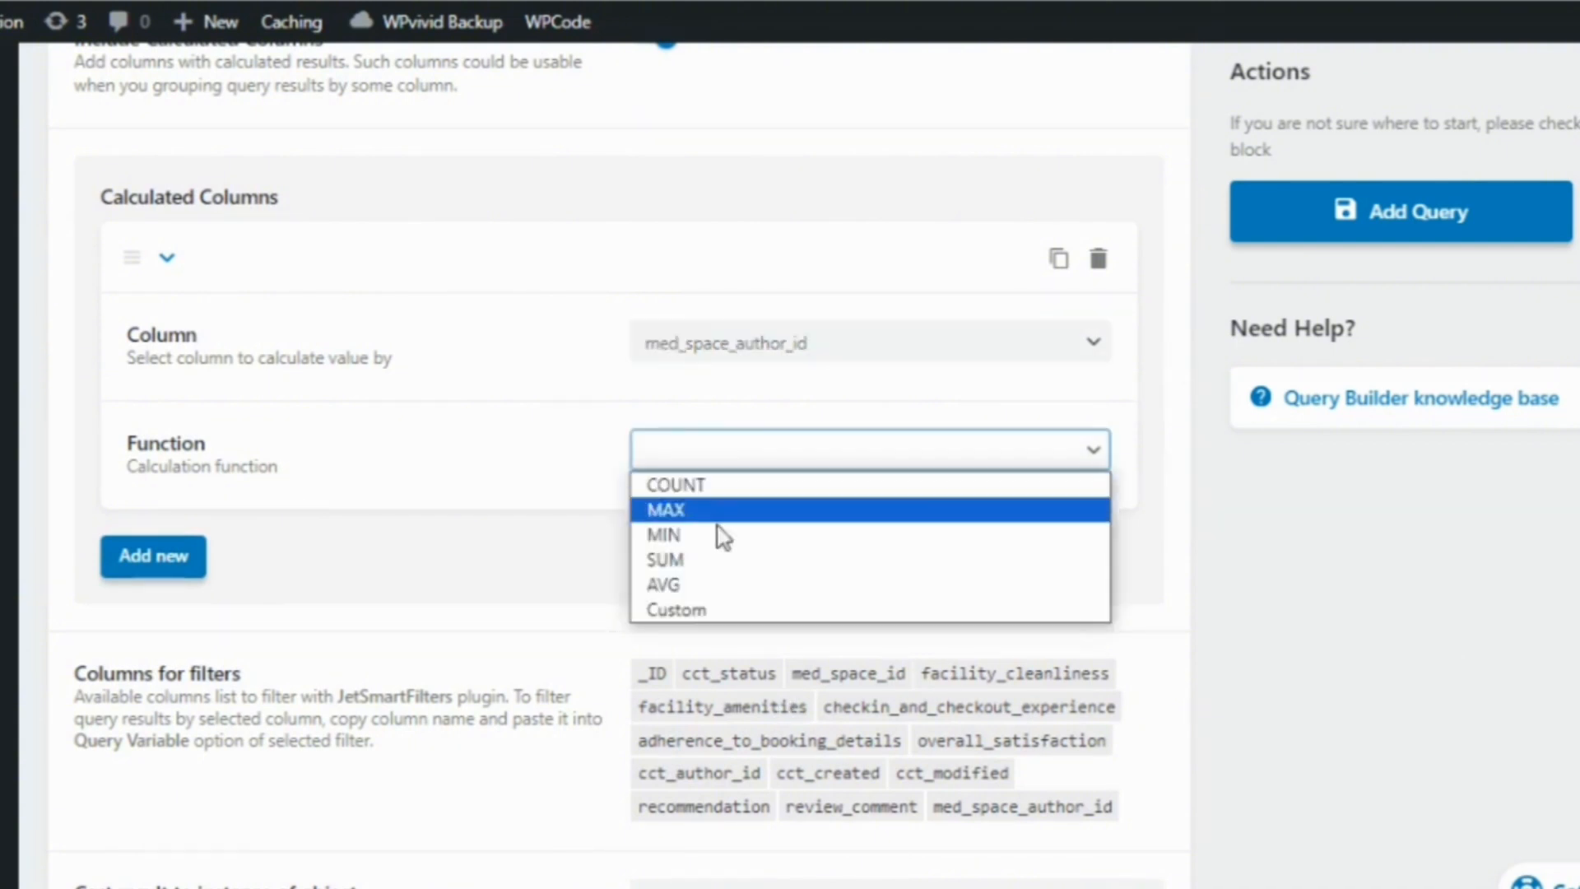
{"action": "left_click", "coordinate": [708, 601]}
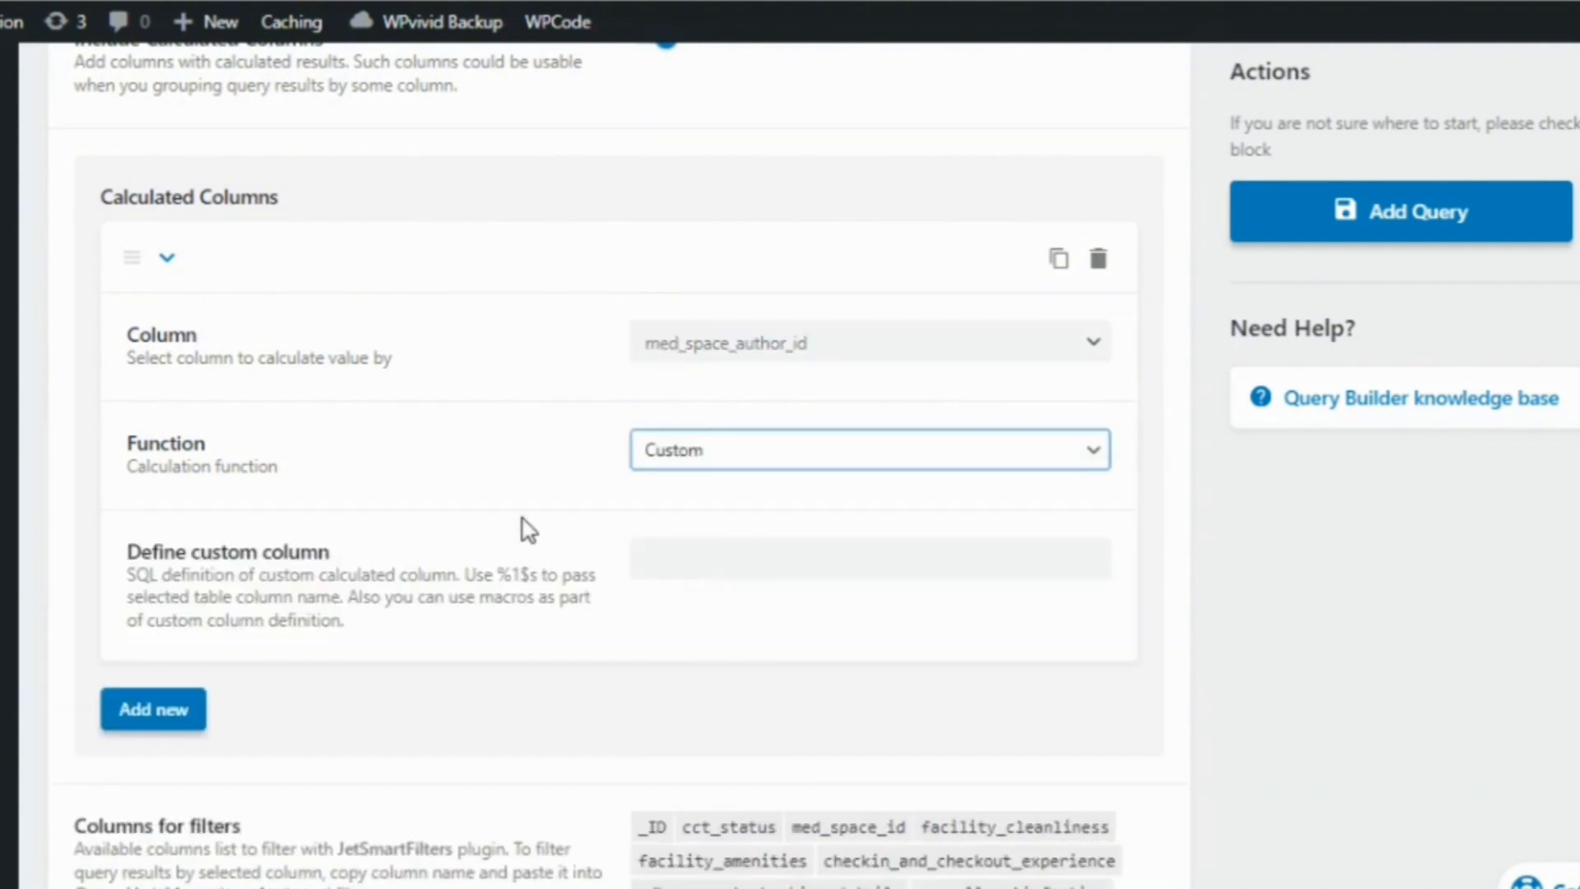
{"action": "left_click", "coordinate": [536, 549]}
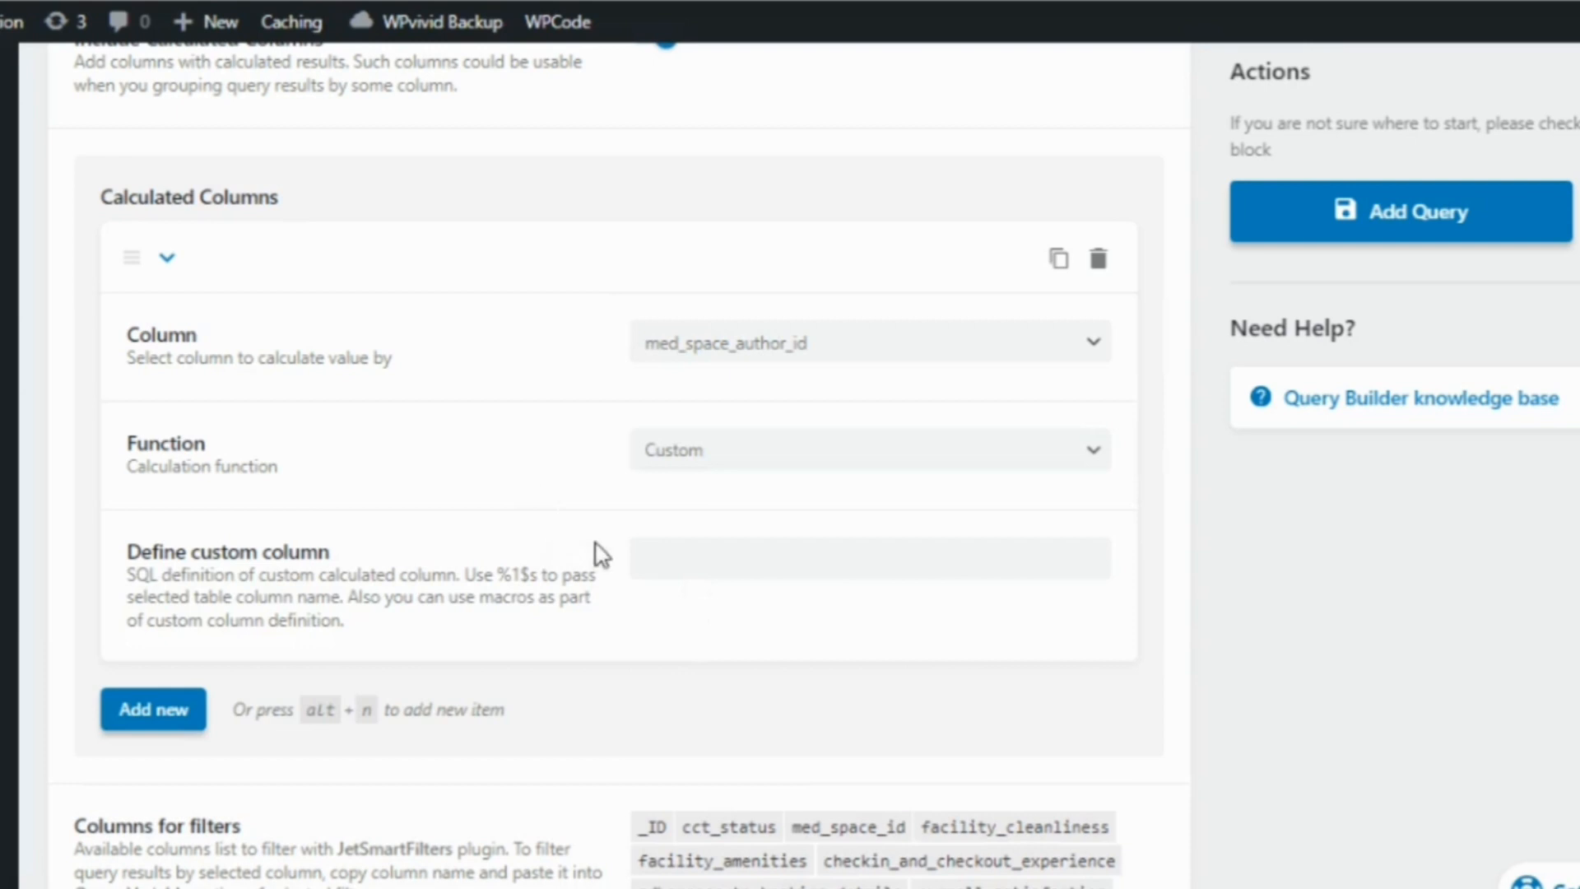
{"action": "left_click", "coordinate": [650, 560]}
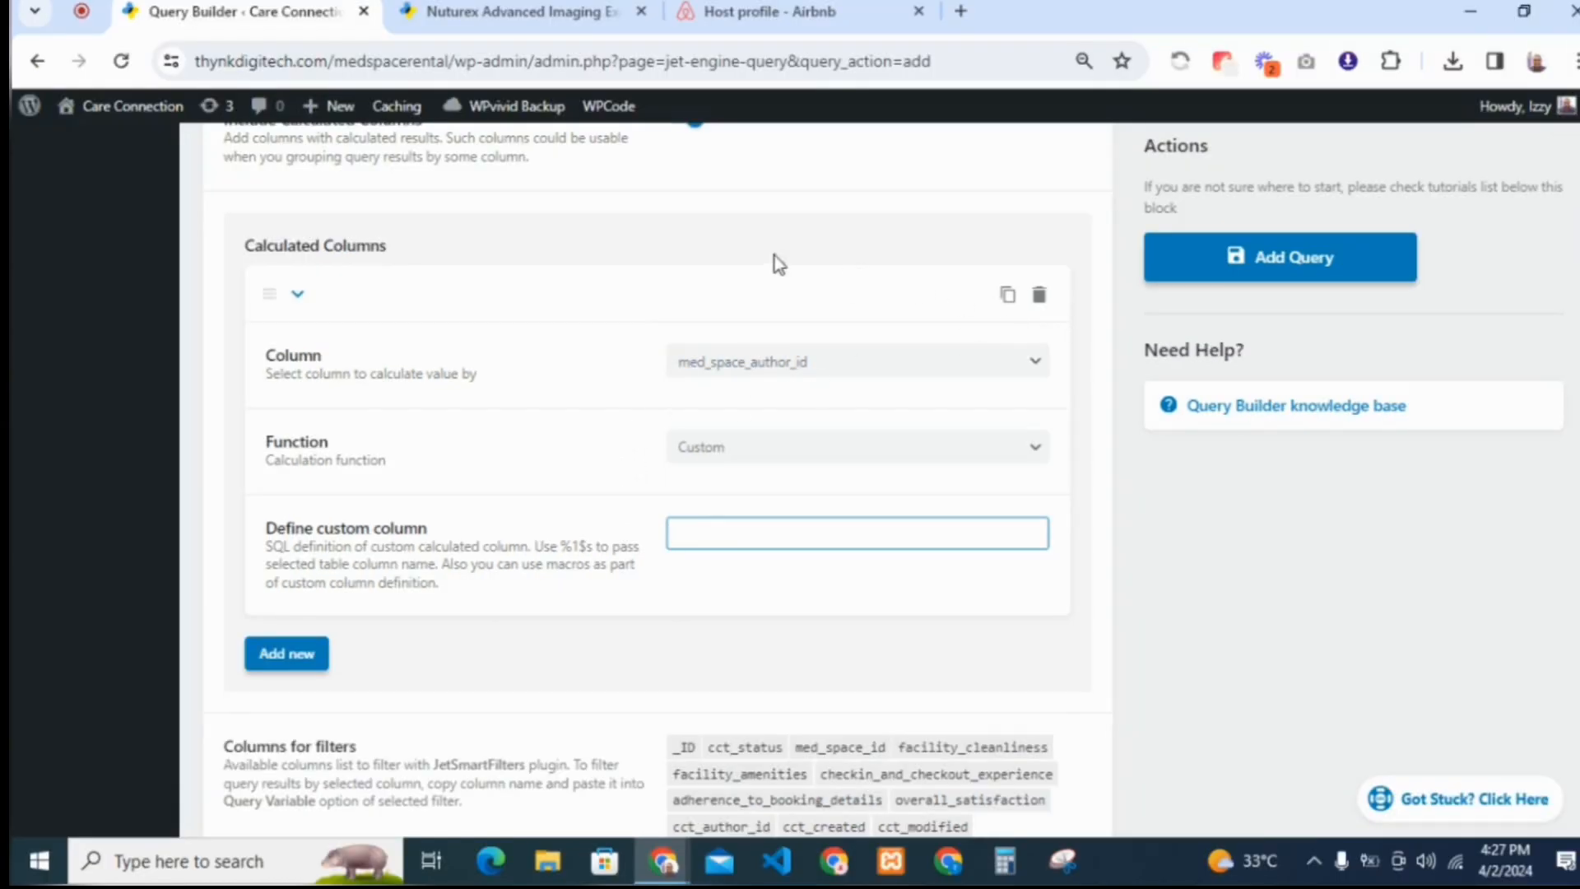
Open JetEngine's Query Builder list through the site admin dashboard in the second browser tab, keeping the new query open
{"action": "left_click", "coordinate": [497, 14]}
{"action": "left_click", "coordinate": [91, 146]}
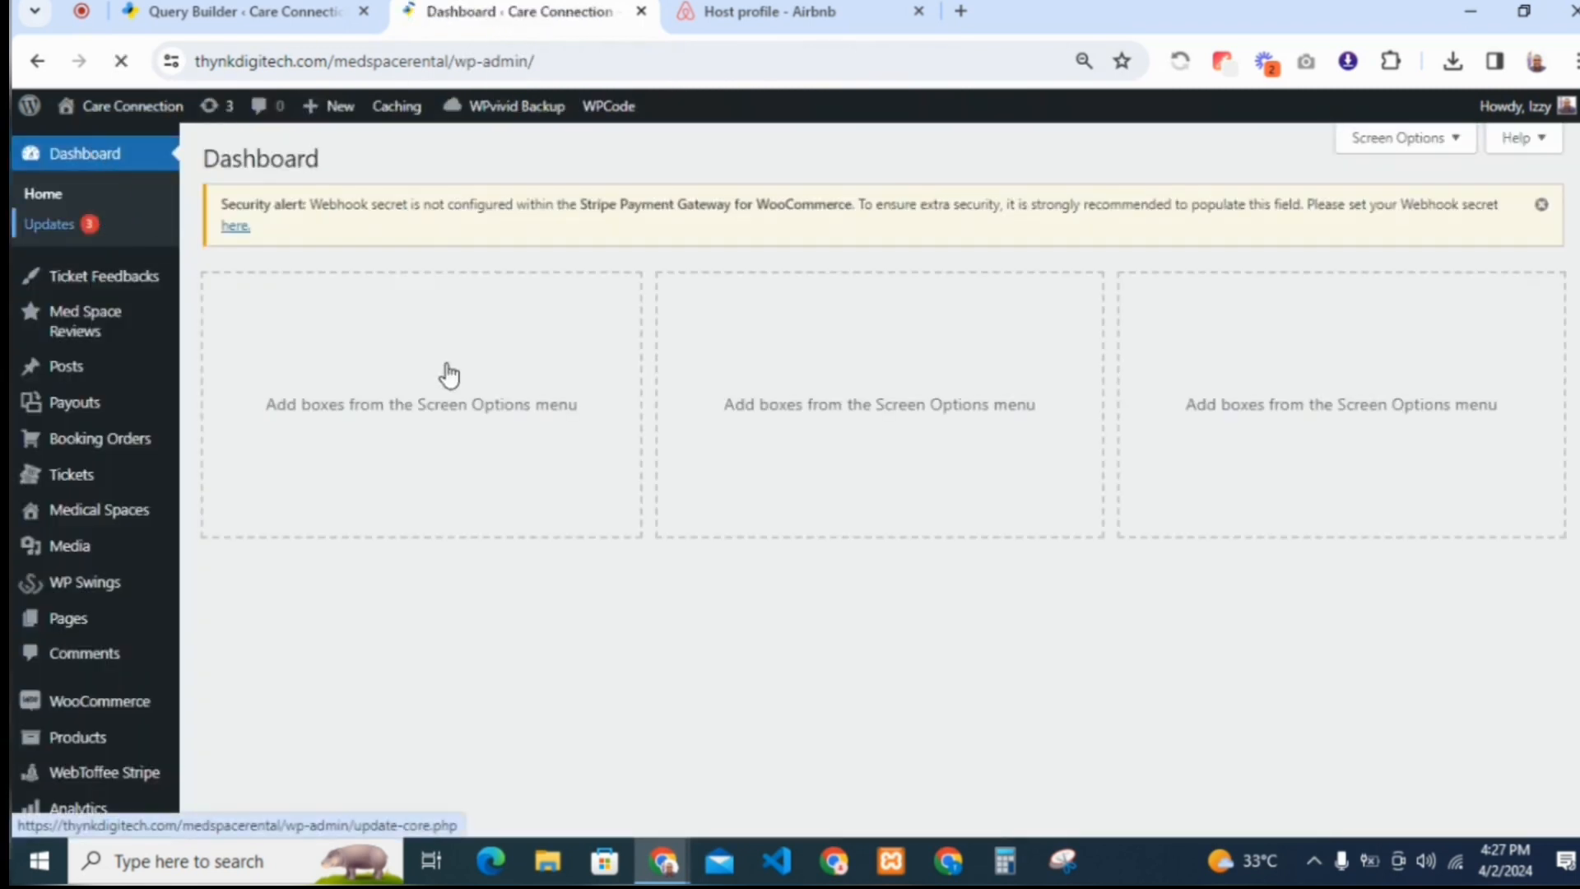
{"action": "scroll", "coordinate": [1474, 480], "scroll_direction": "down", "scroll_amount": 8}
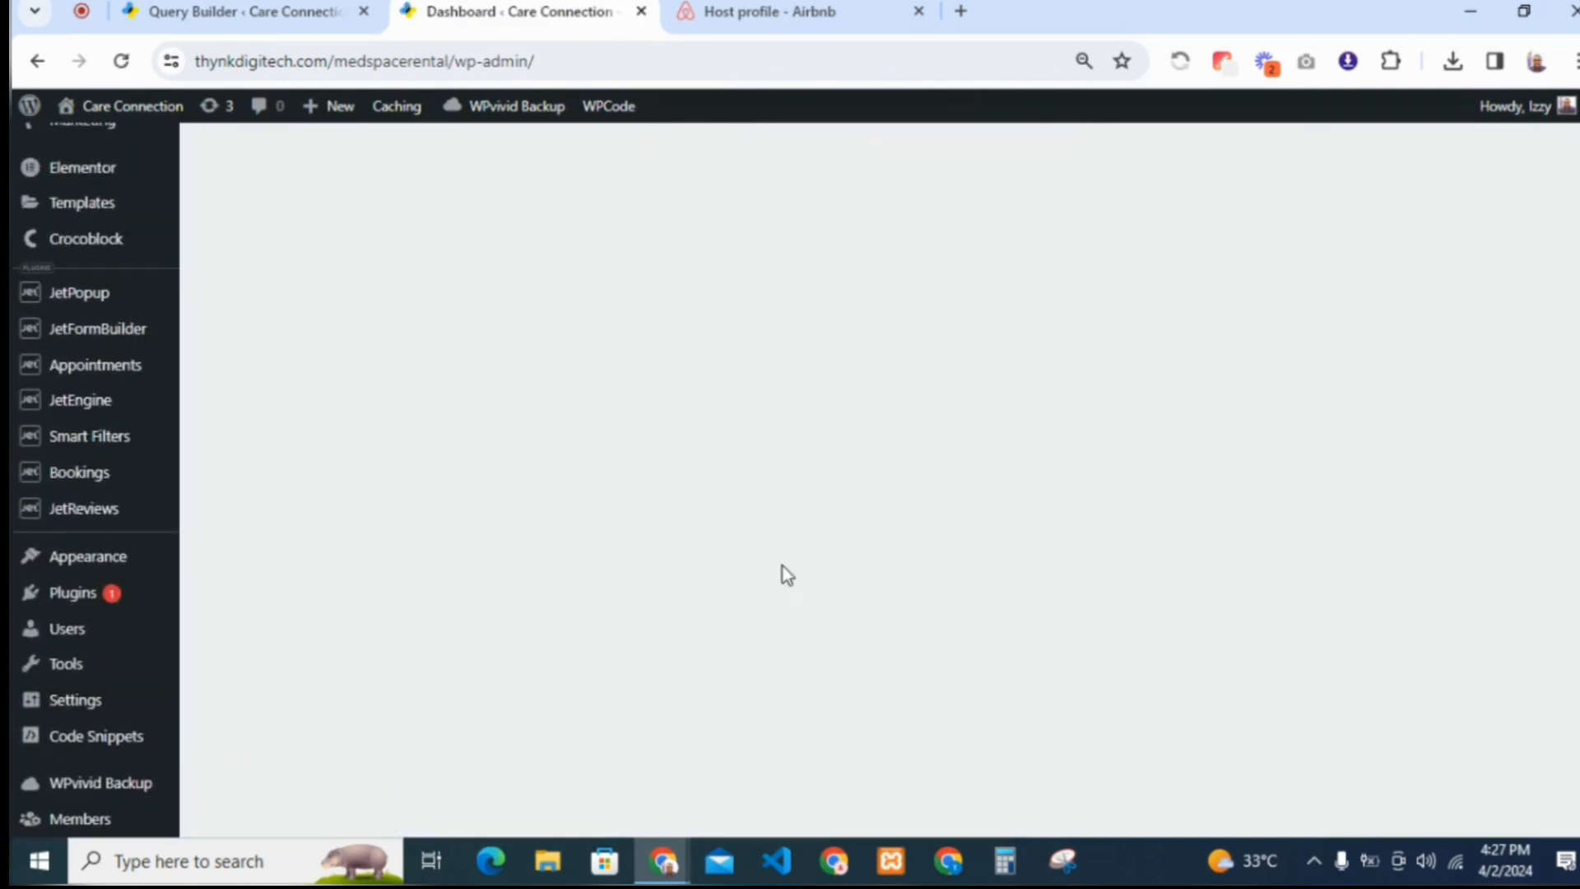
{"action": "mouse_move", "coordinate": [141, 399]}
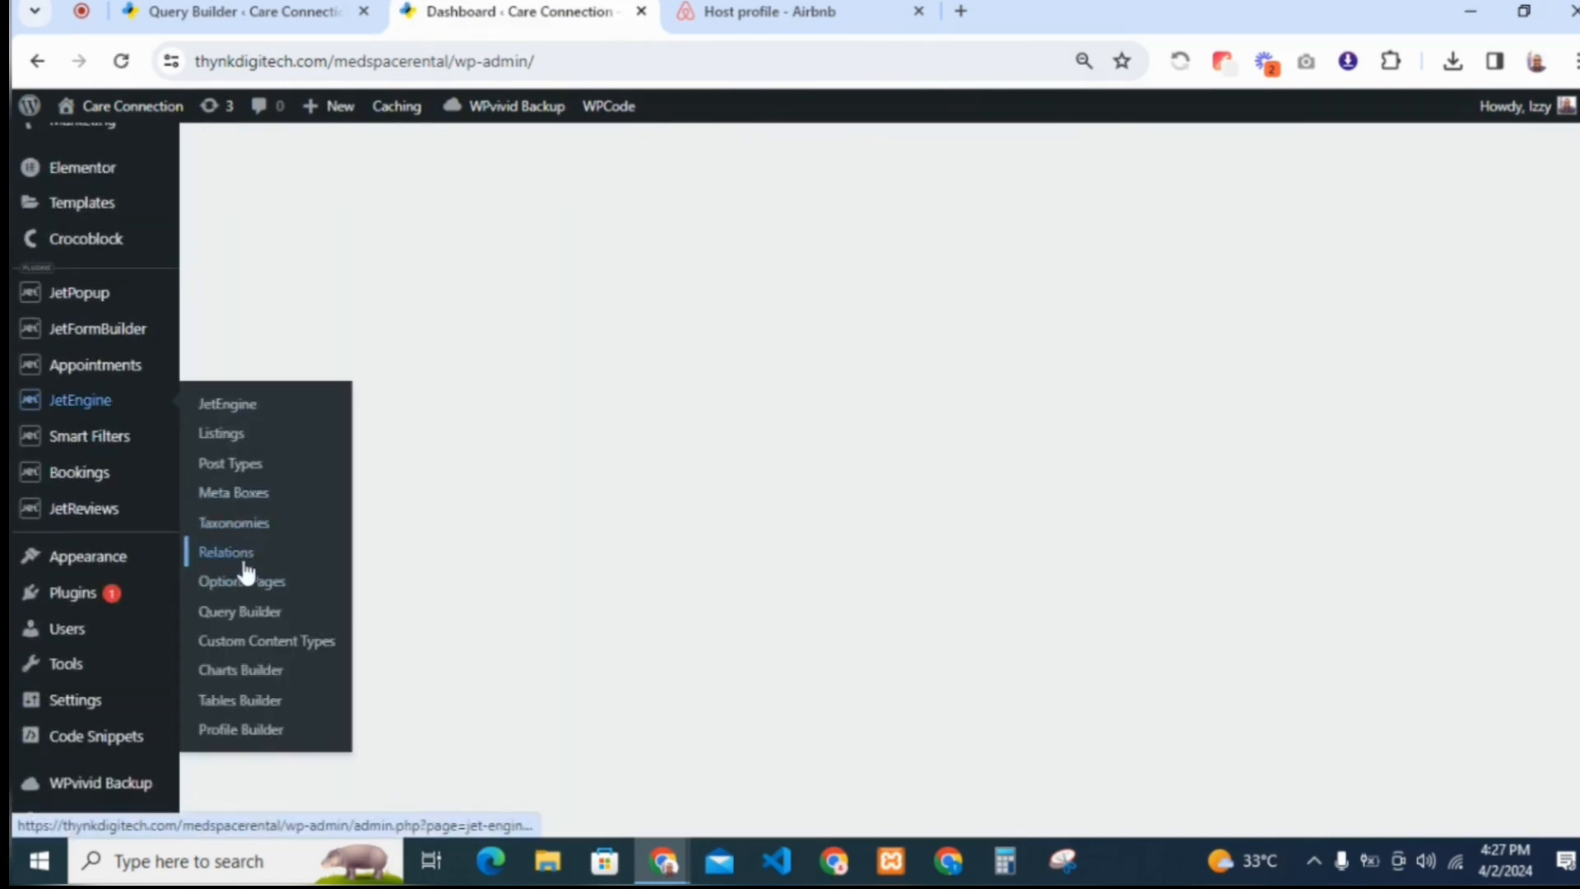
{"action": "left_click", "coordinate": [248, 618]}
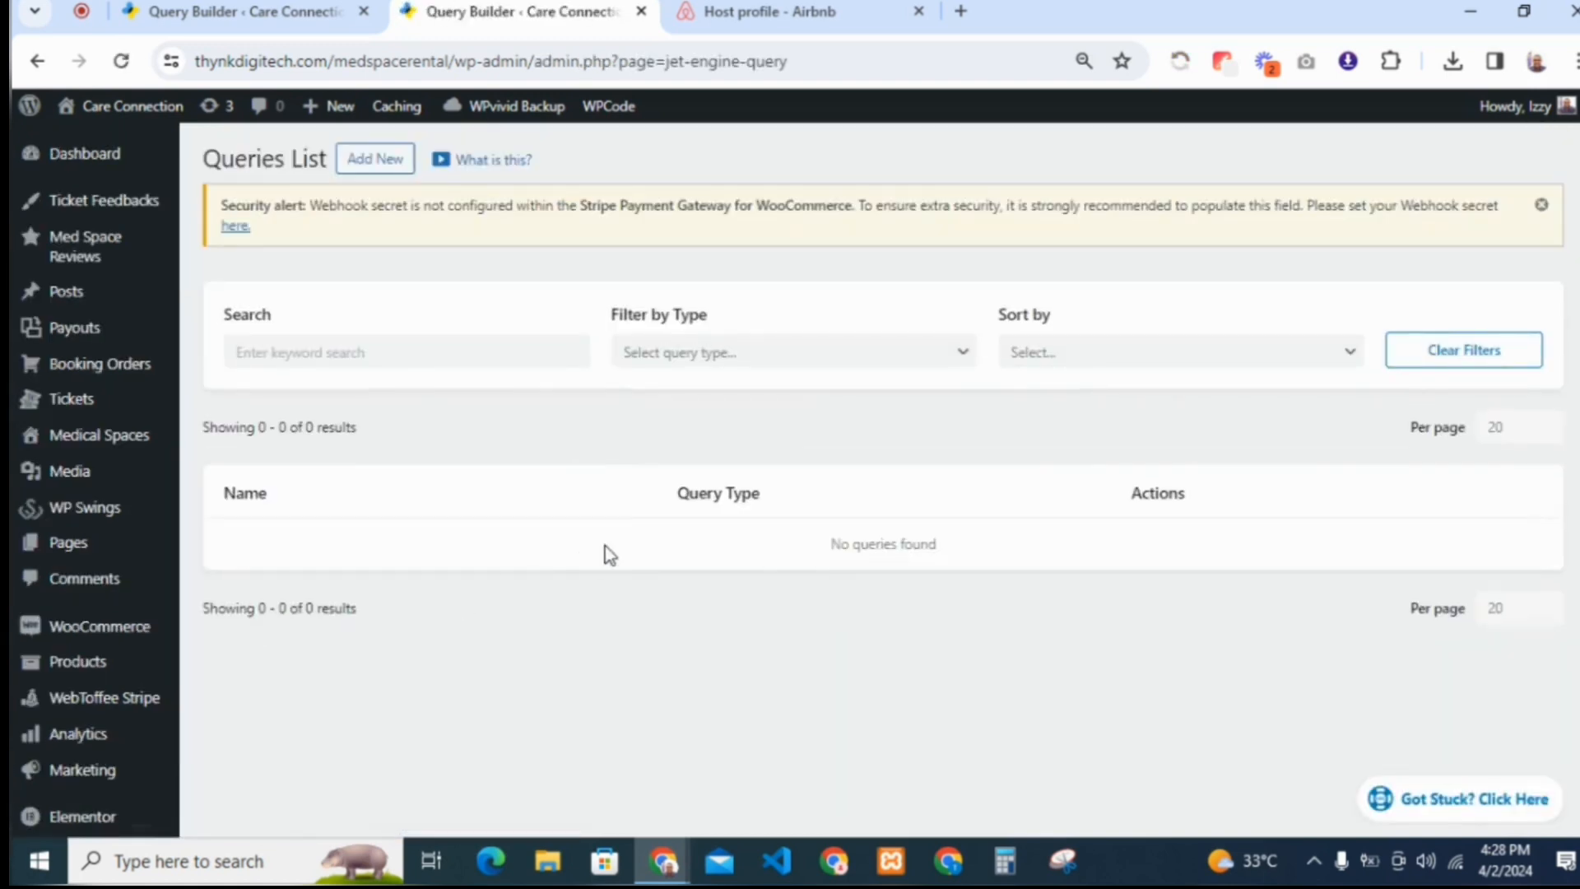
Open the existing "Total Average Rating SQL Query for Current Post Type" query for editing
{"action": "scroll", "coordinate": [1300, 436], "scroll_direction": "down", "scroll_amount": 3}
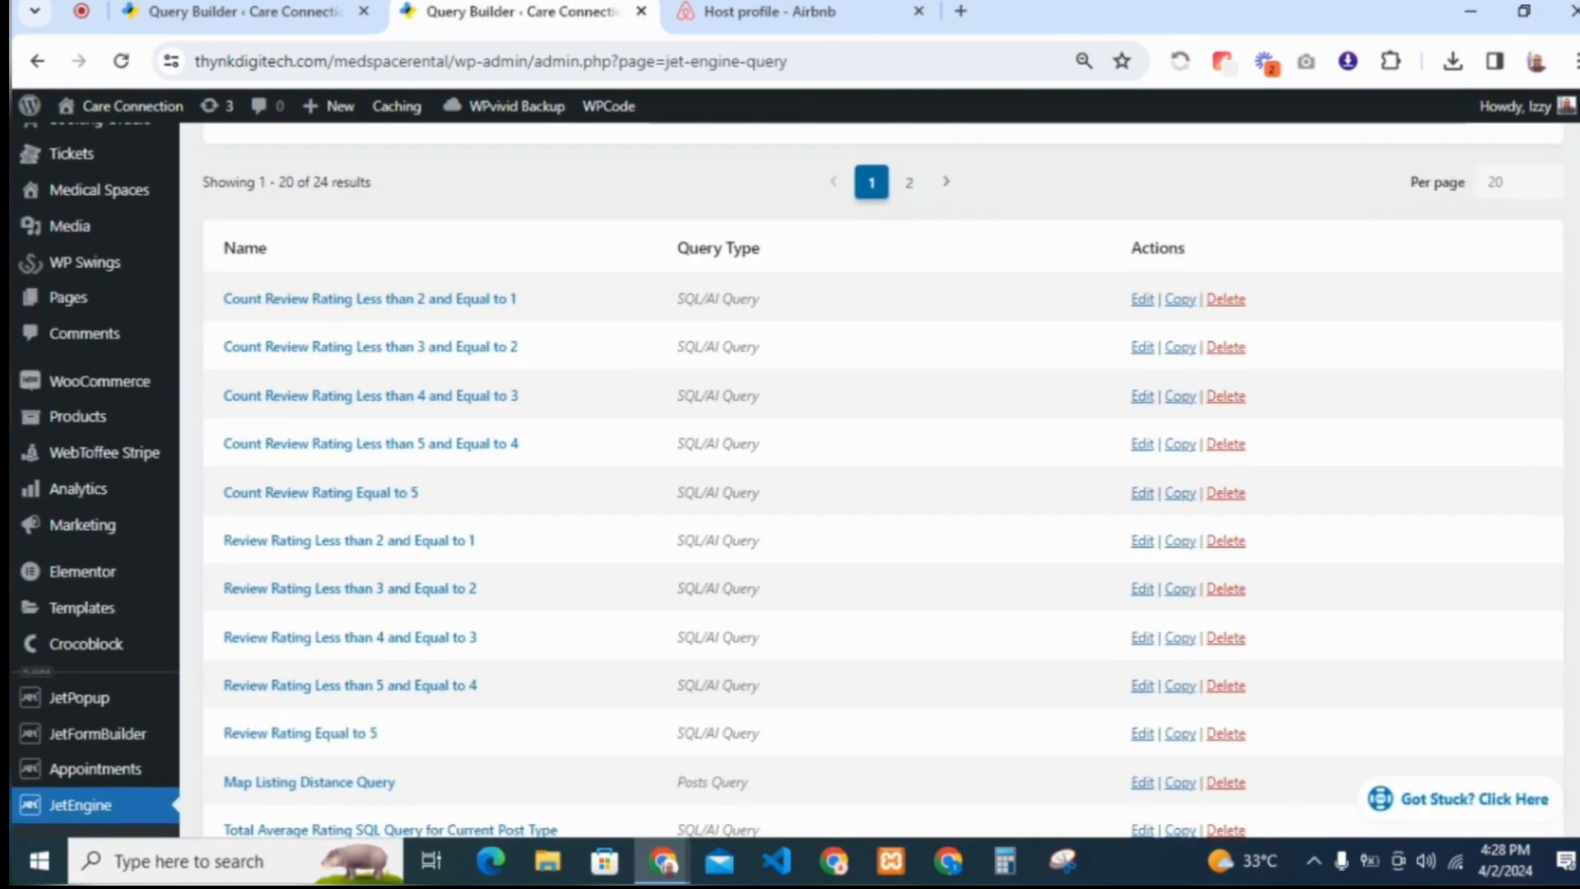
{"action": "scroll", "coordinate": [951, 535], "scroll_direction": "down", "scroll_amount": 3}
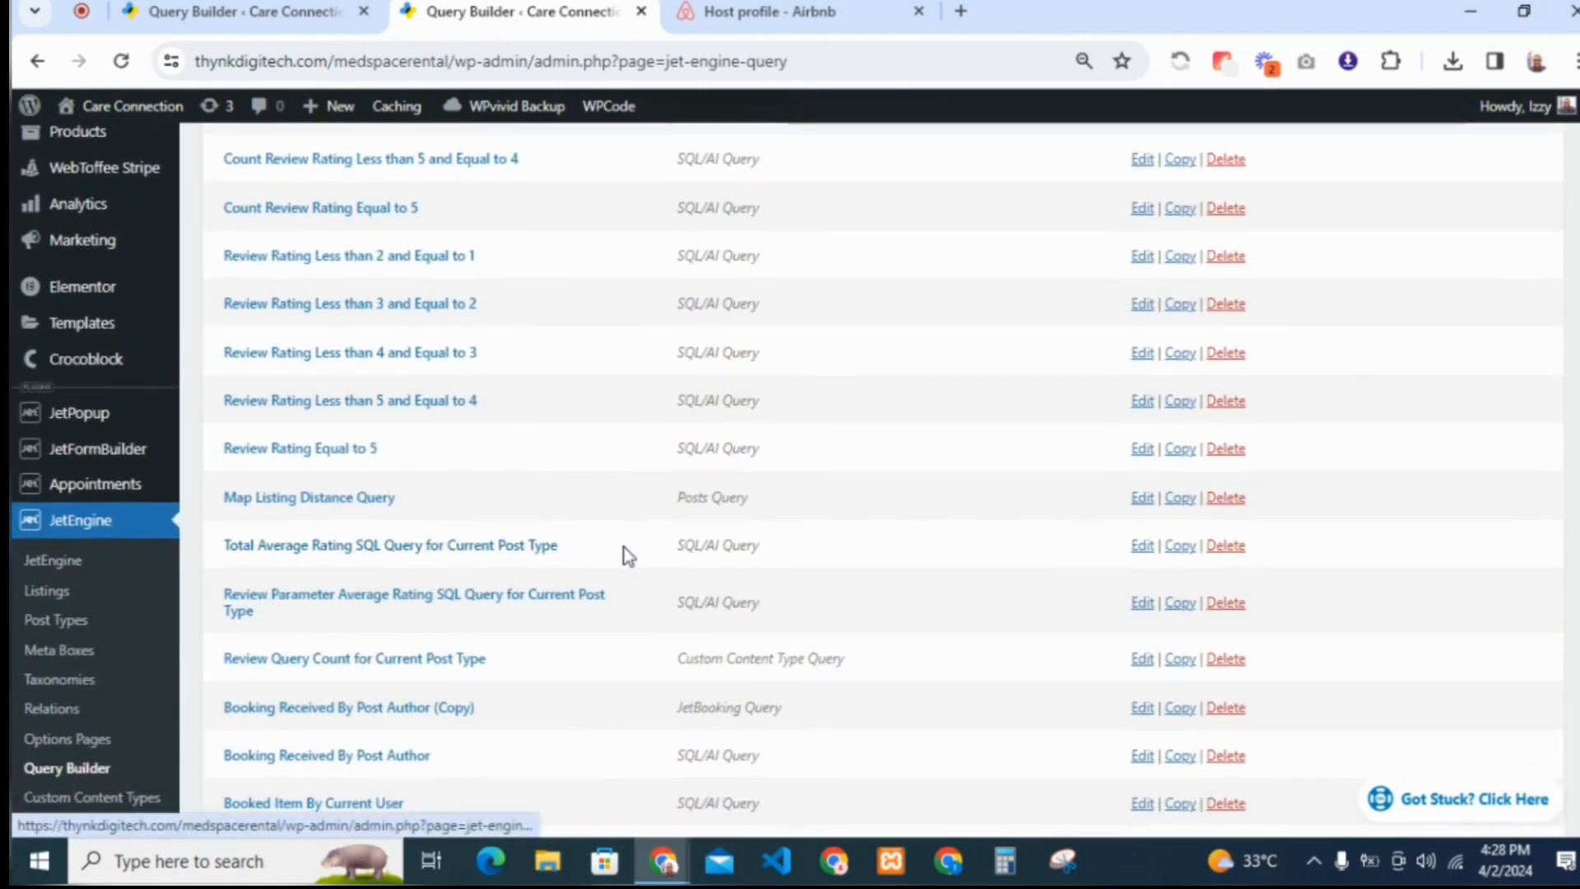
{"action": "left_click", "coordinate": [1140, 550]}
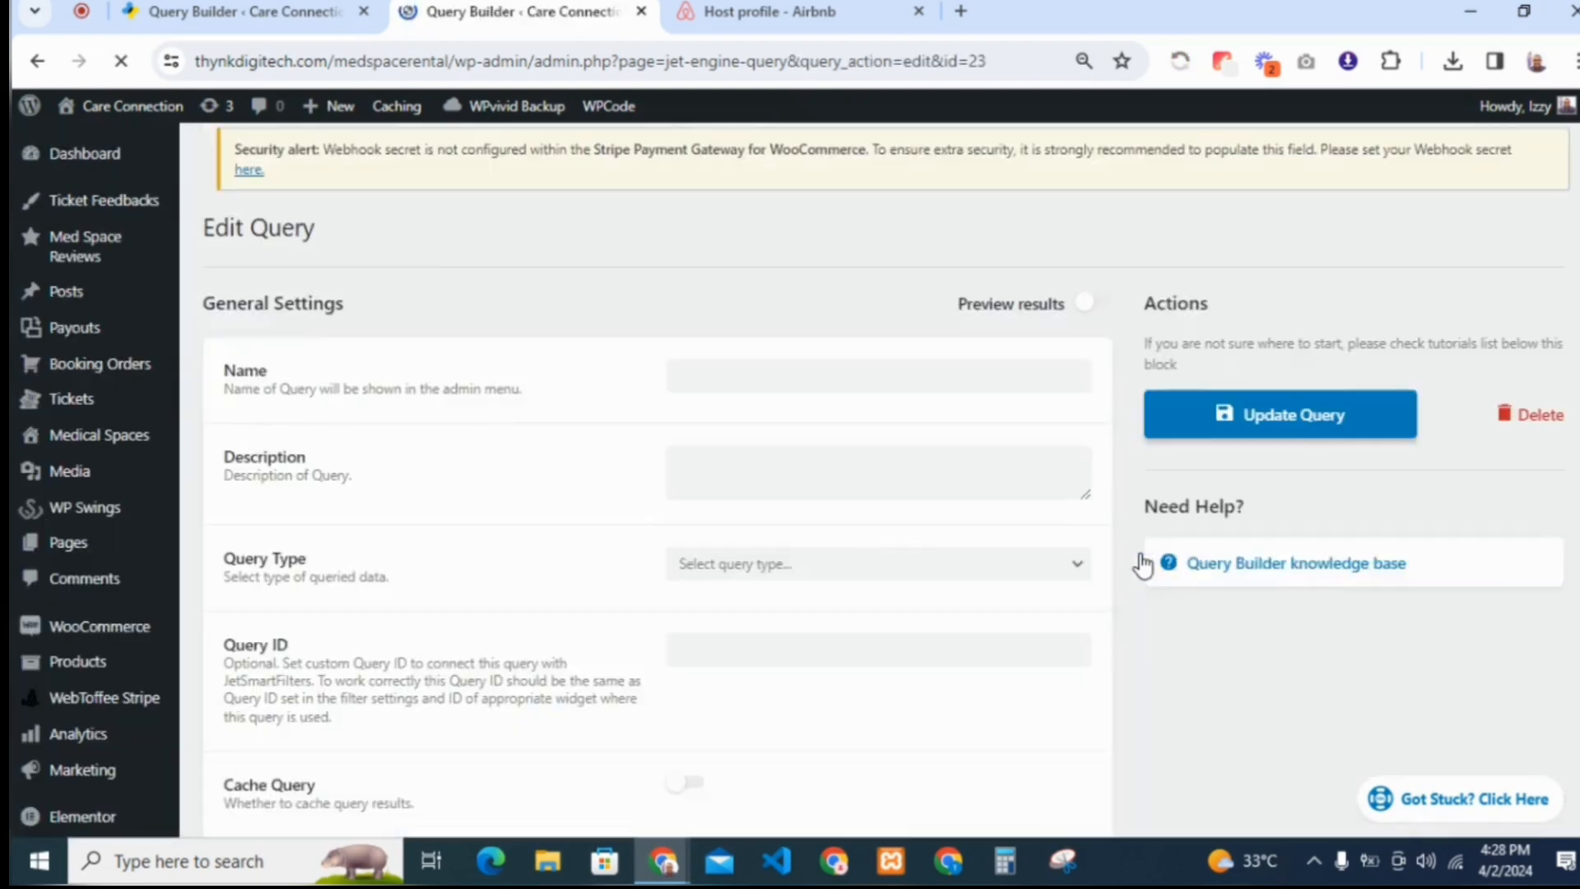
Copy the custom calculated column definition from the existing total average rating query
{"action": "scroll", "coordinate": [1141, 566], "scroll_direction": "down", "scroll_amount": 15}
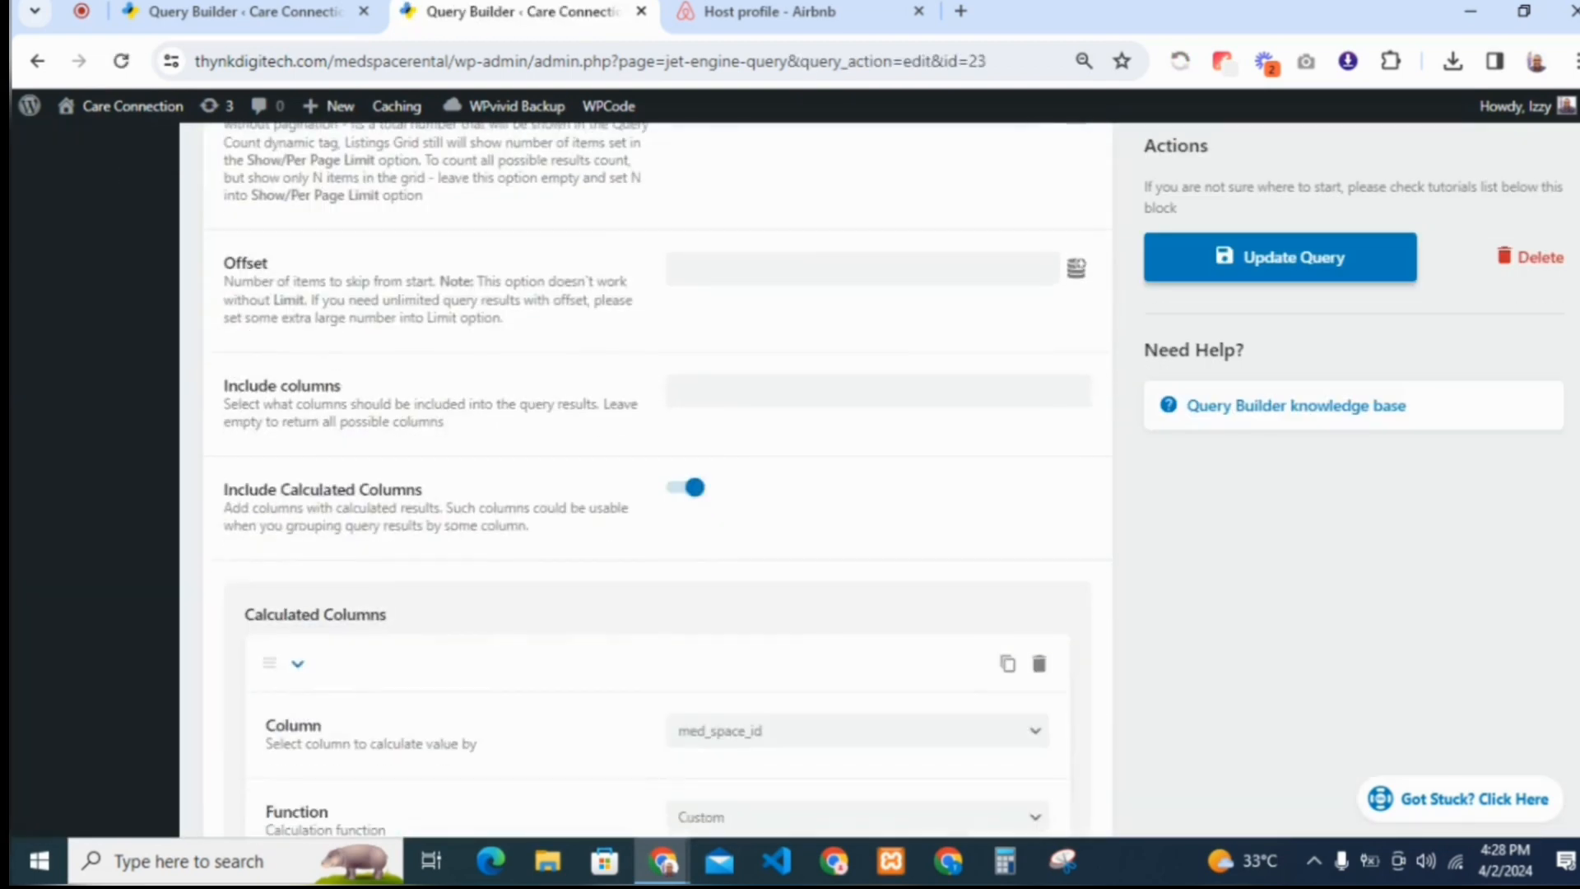
{"action": "scroll", "coordinate": [646, 477], "scroll_direction": "down", "scroll_amount": 5}
{"action": "left_click_drag", "start_coordinate": [681, 377], "coordinate": [1074, 408]}
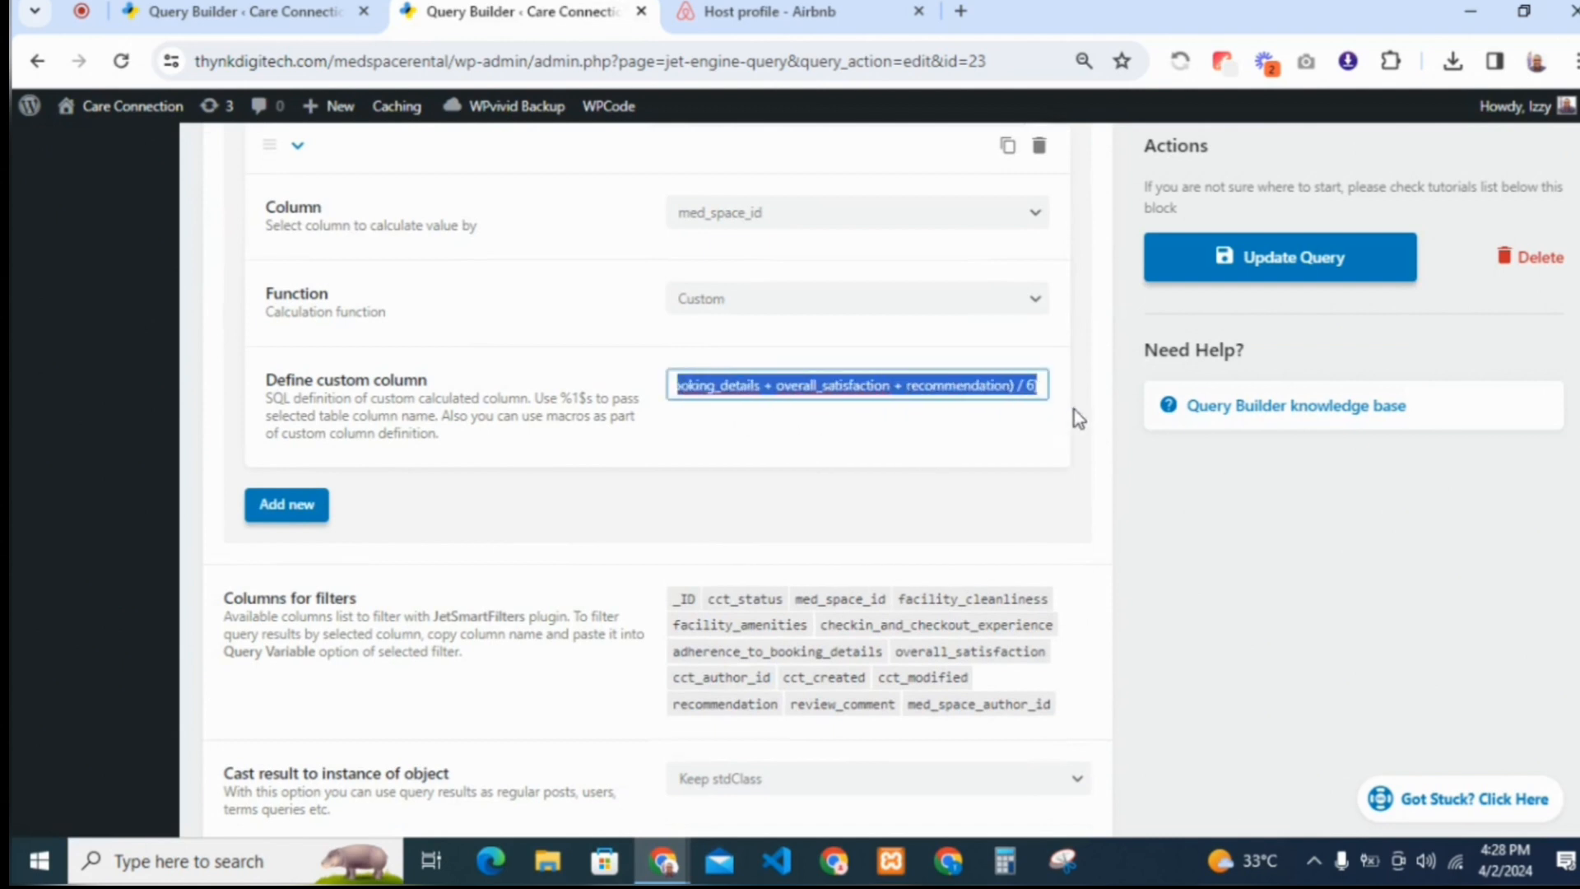
{"action": "right_click", "coordinate": [954, 383]}
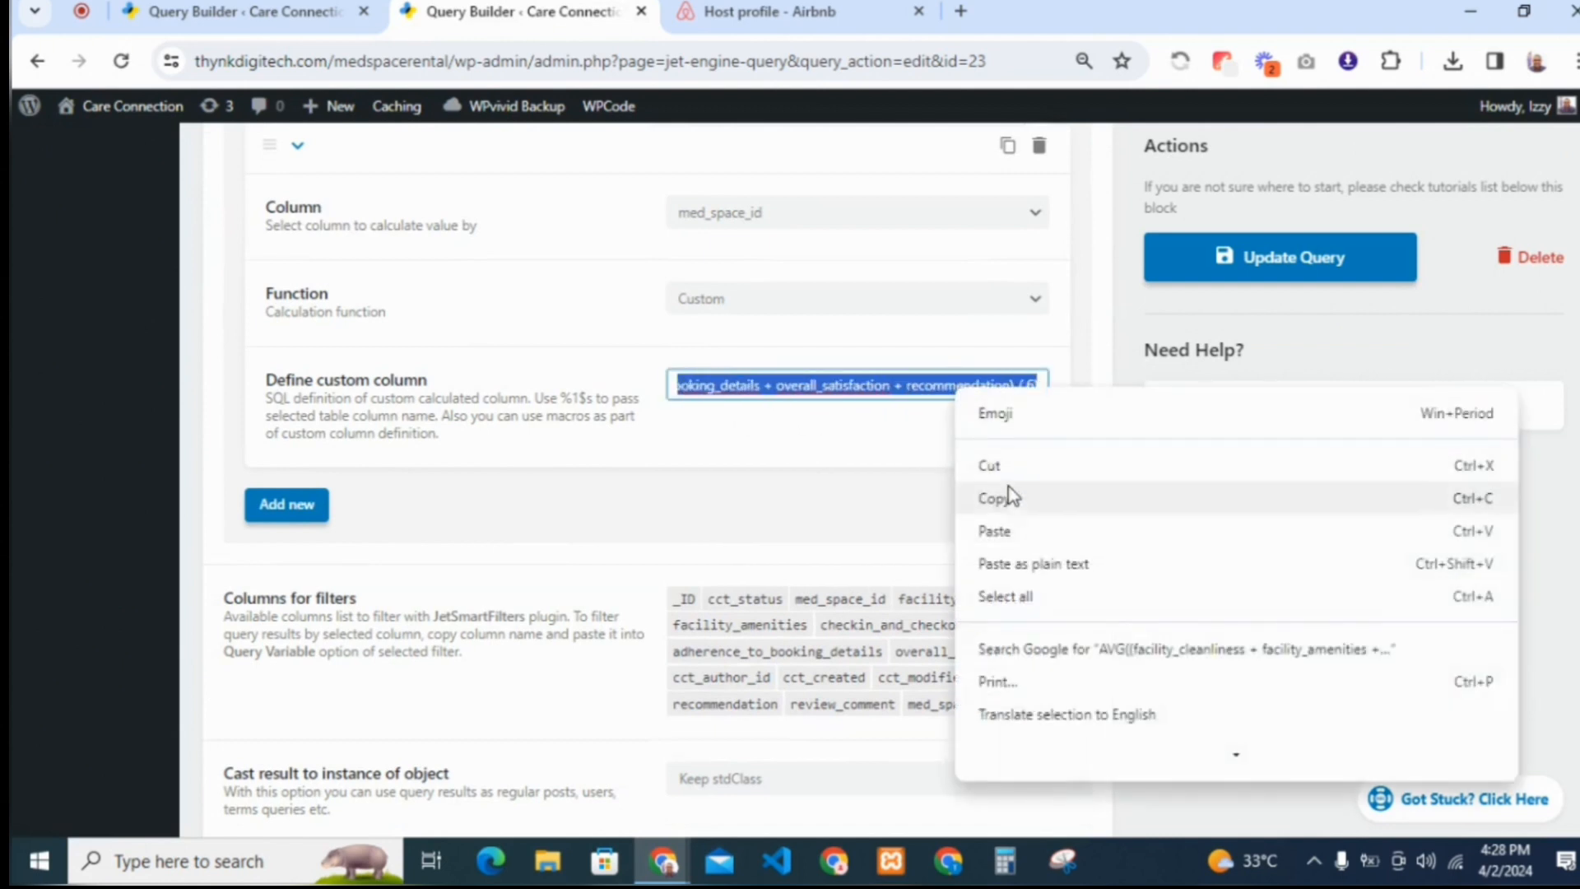
{"action": "left_click", "coordinate": [1010, 496]}
Paste the copied AVG formula as the new query's custom column definition for med_space_author_id and add the query
{"action": "left_click", "coordinate": [382, 10]}
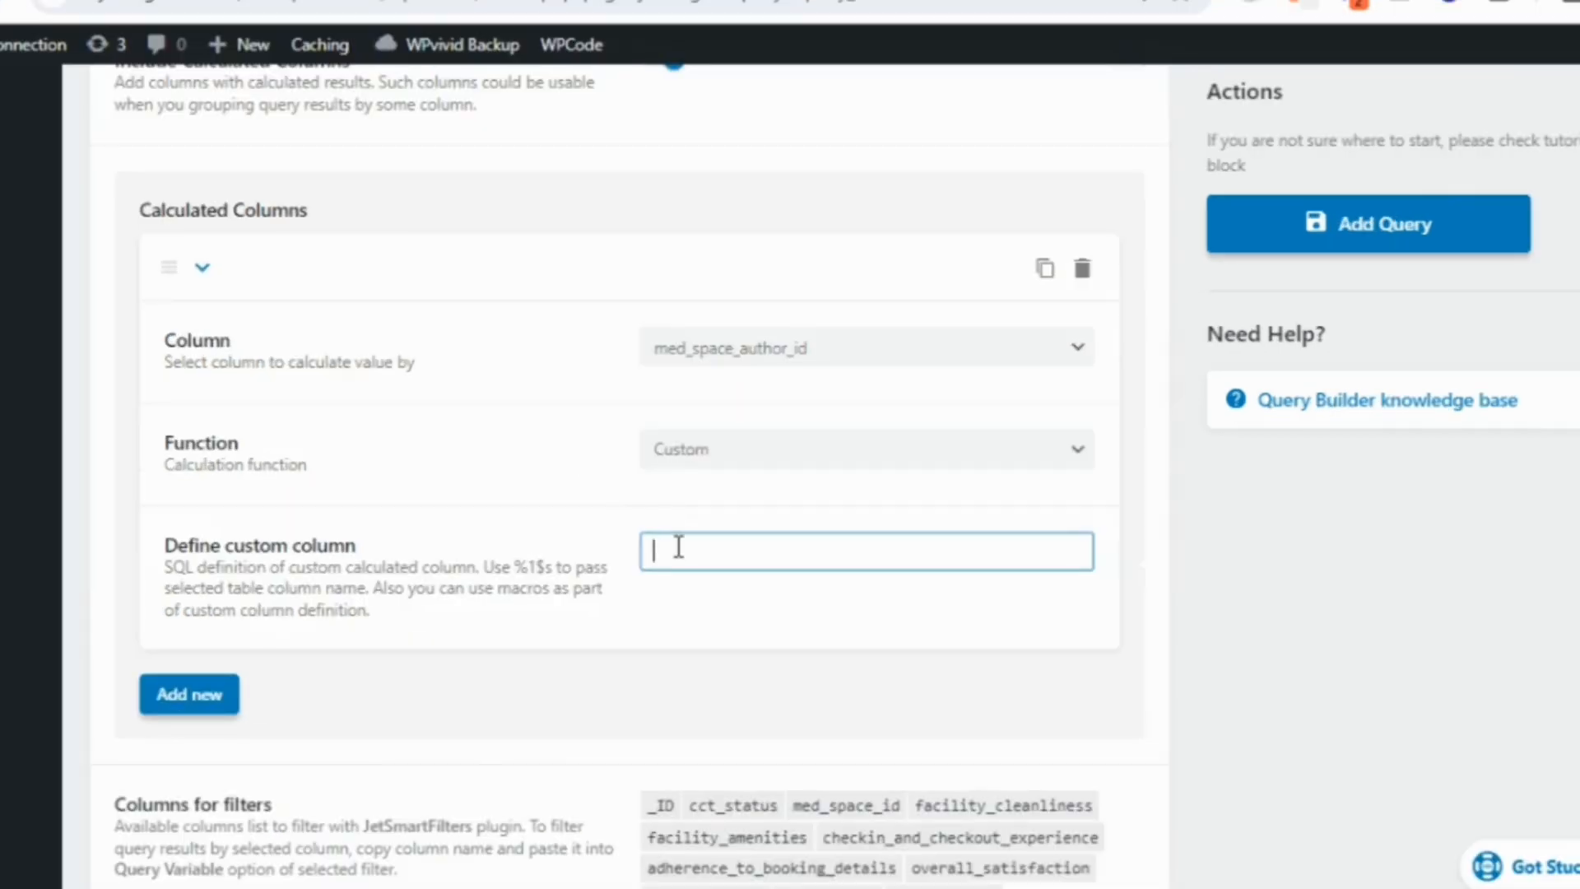
{"action": "key", "text": "ctrl+v"}
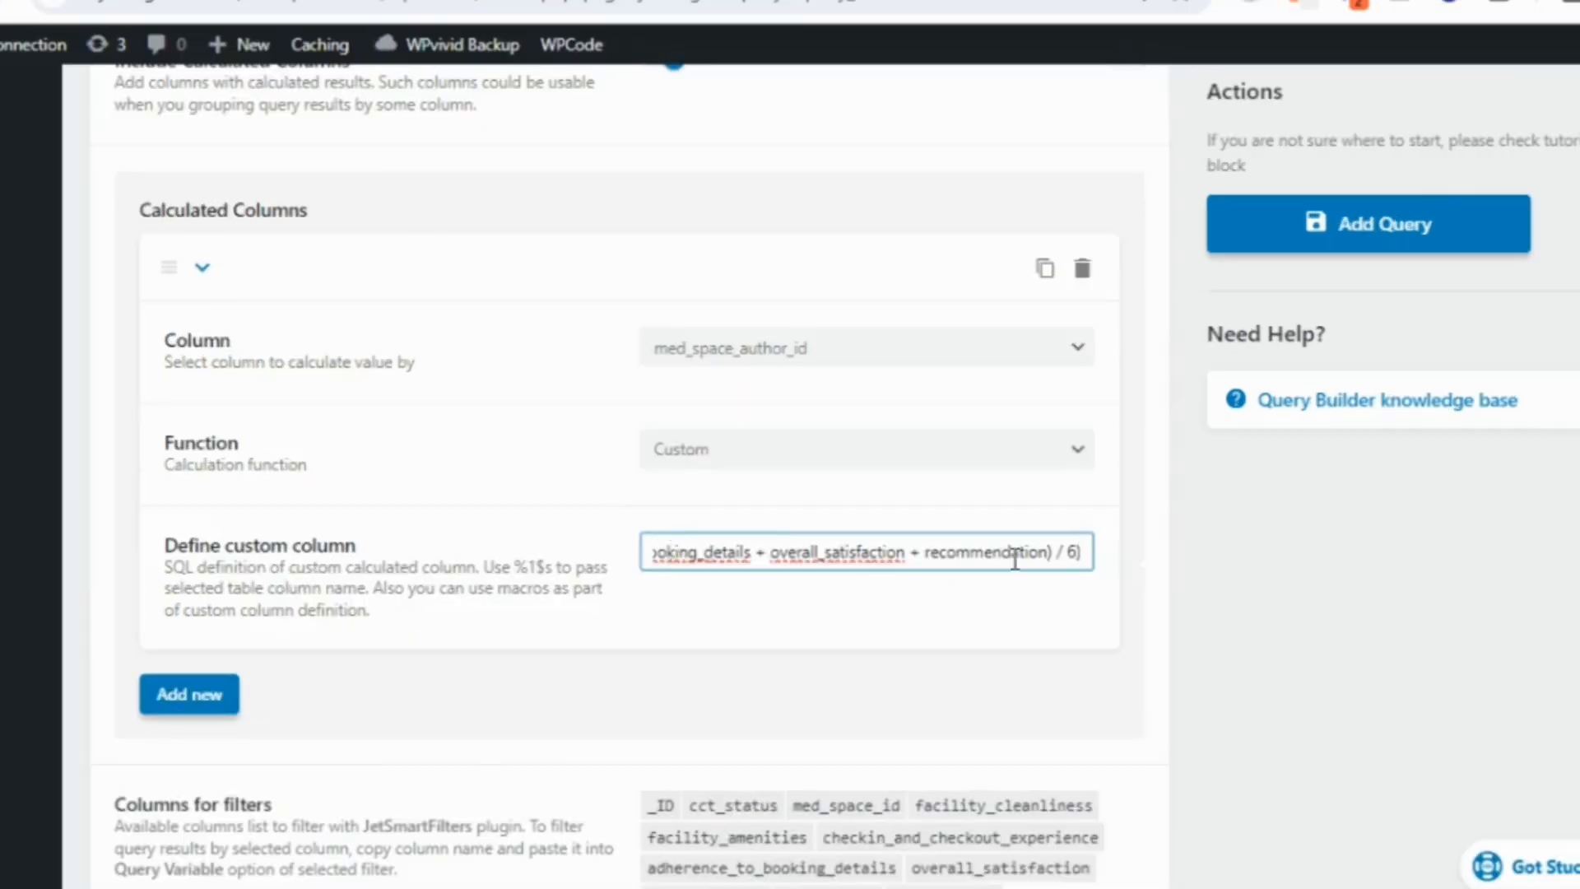
{"action": "left_click_drag", "start_coordinate": [1080, 552], "coordinate": [652, 568]}
{"action": "left_click", "coordinate": [690, 550]}
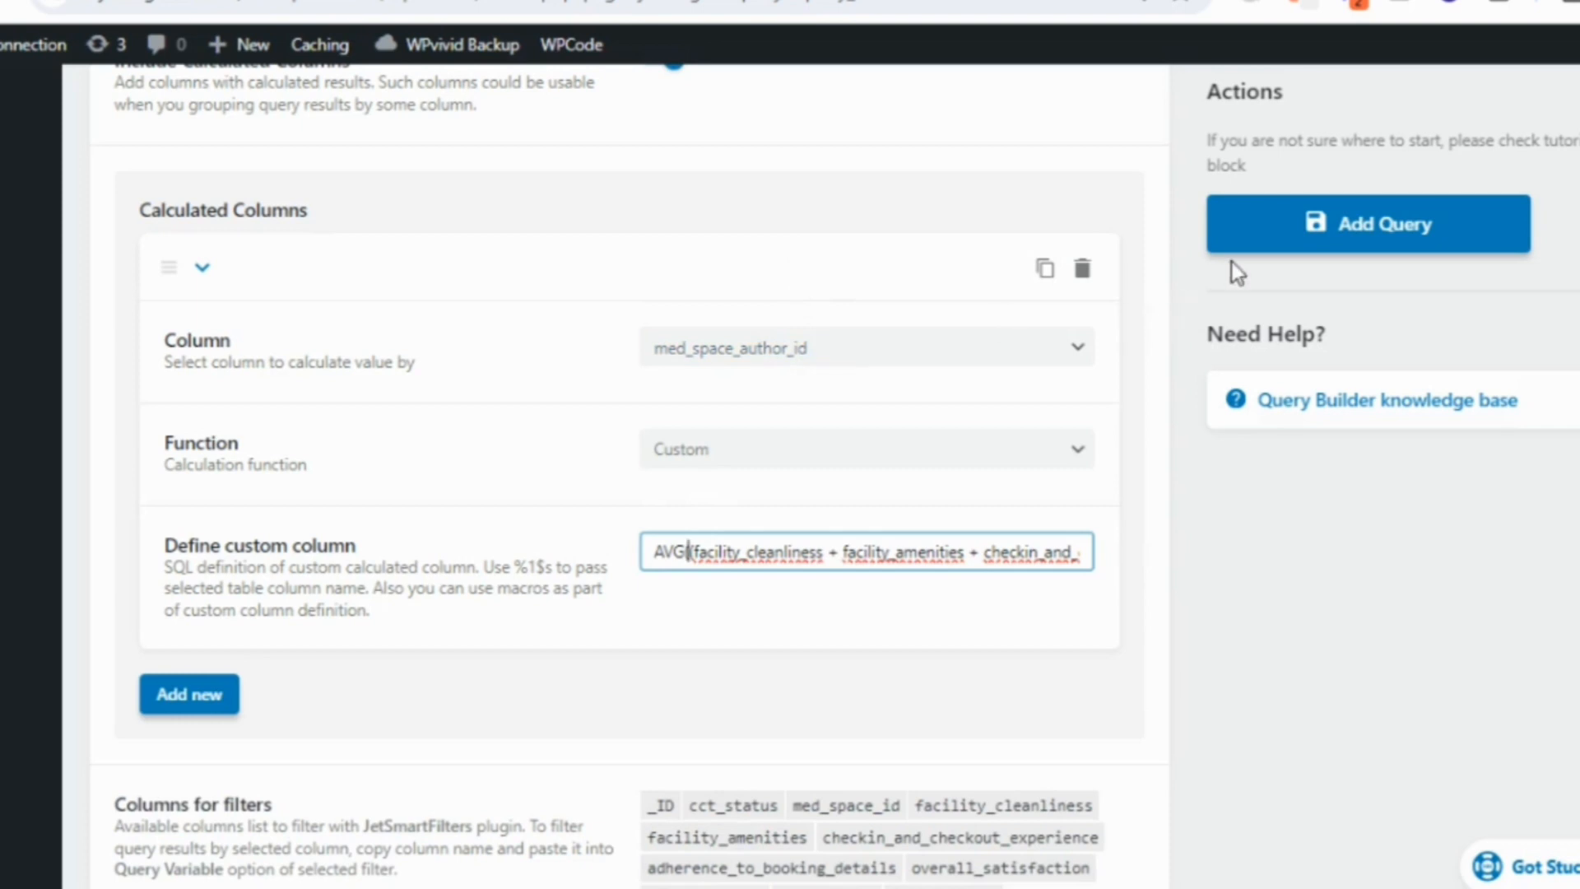
{"action": "left_click", "coordinate": [1432, 232]}
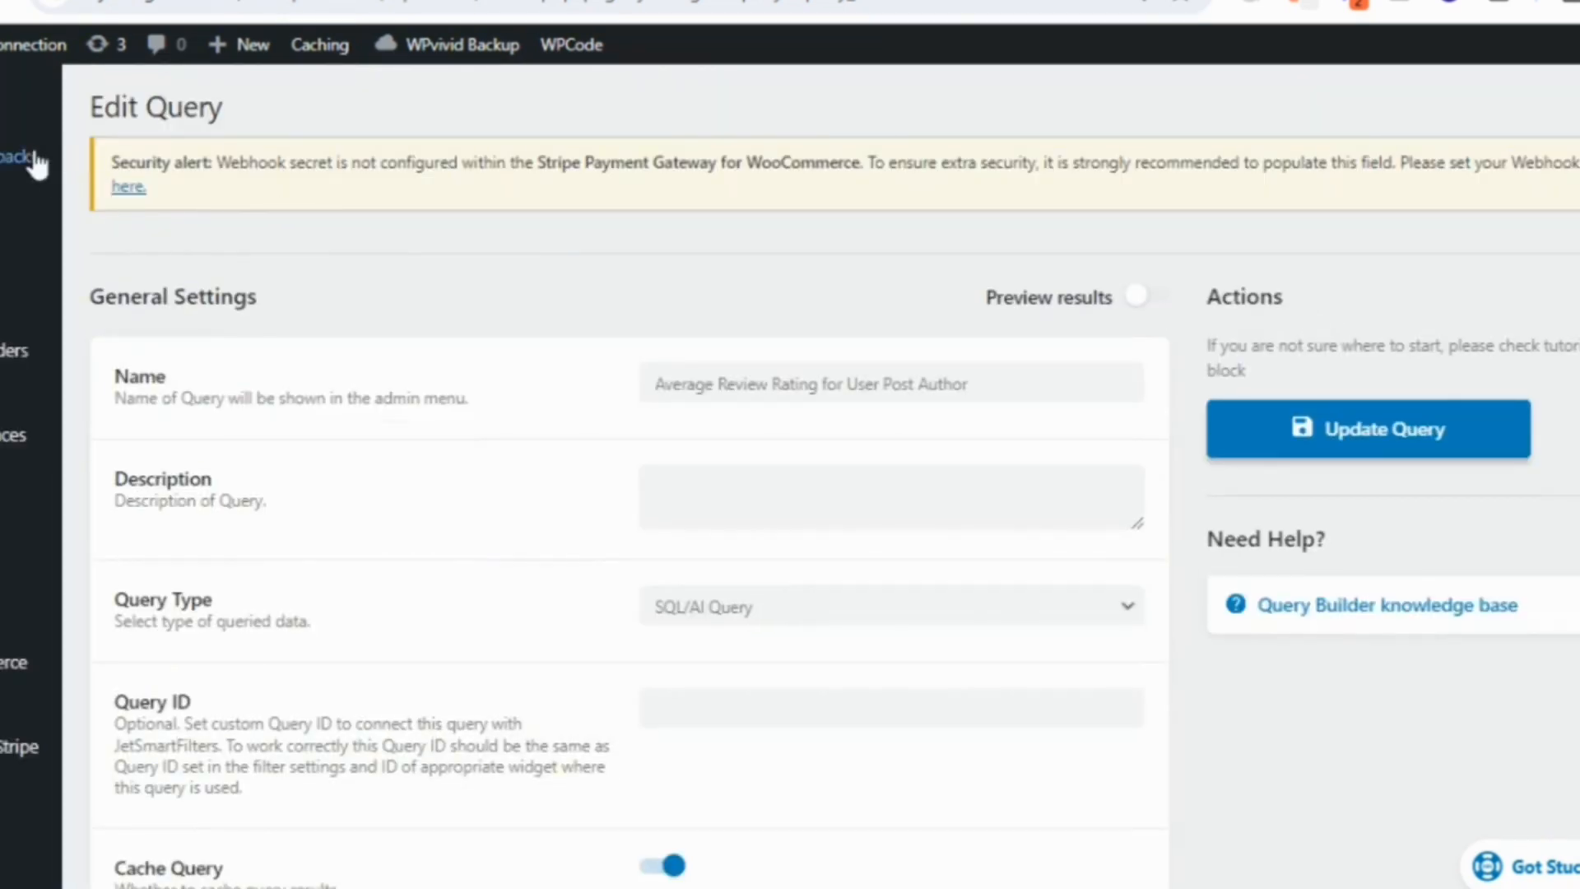
Open the Care Connection site in a new tab and bring up the single Med Space template in Elementor
{"action": "mouse_move", "coordinate": [33, 45]}
{"action": "right_click", "coordinate": [2, 86]}
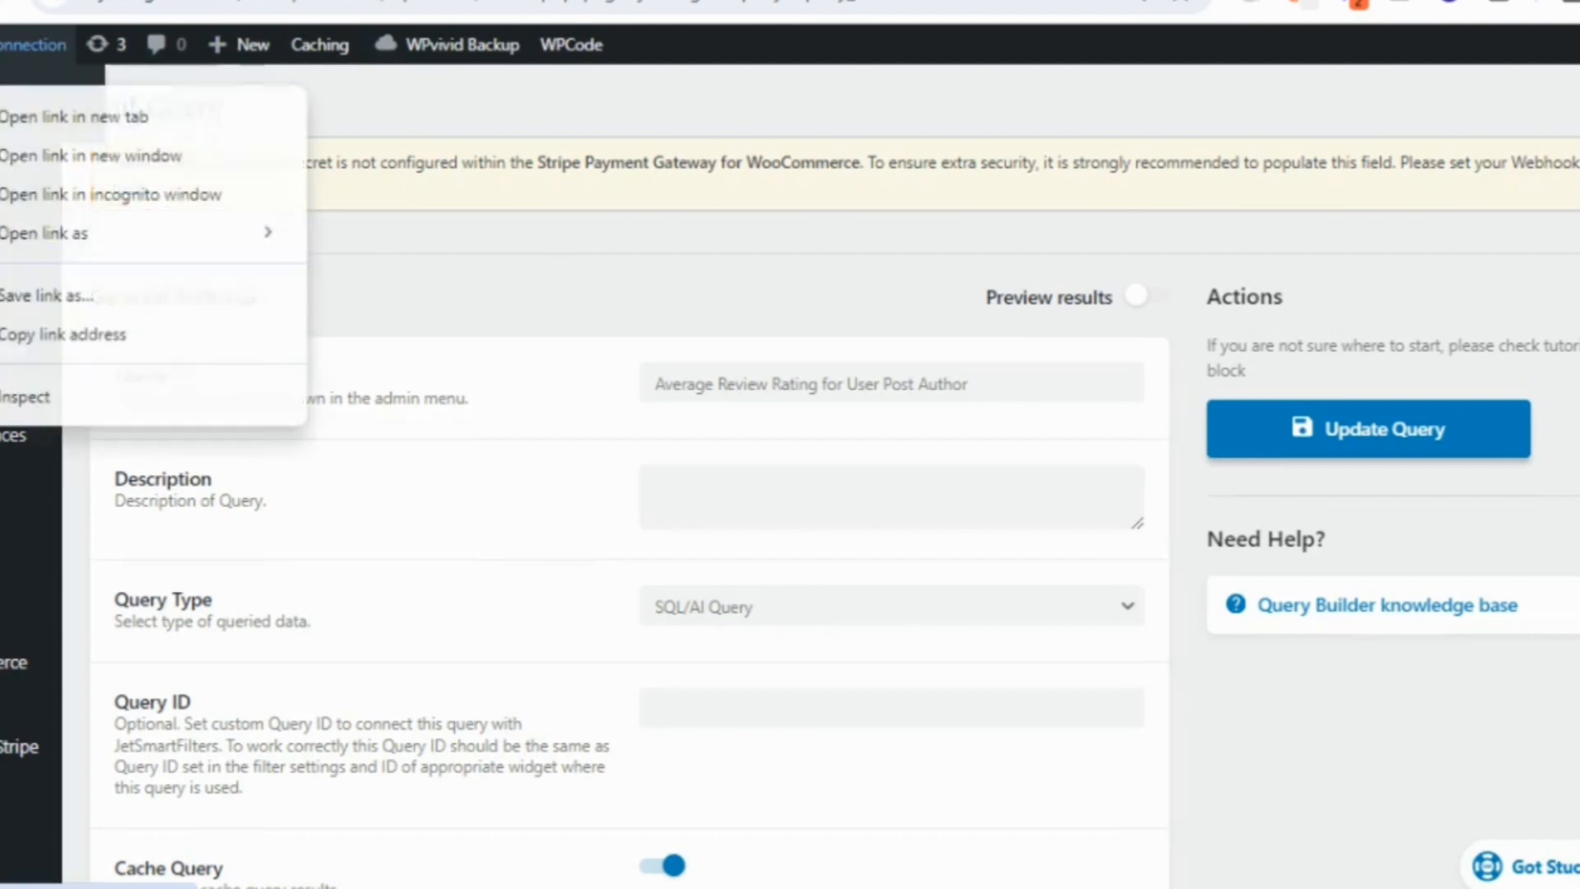
{"action": "left_click", "coordinate": [33, 120]}
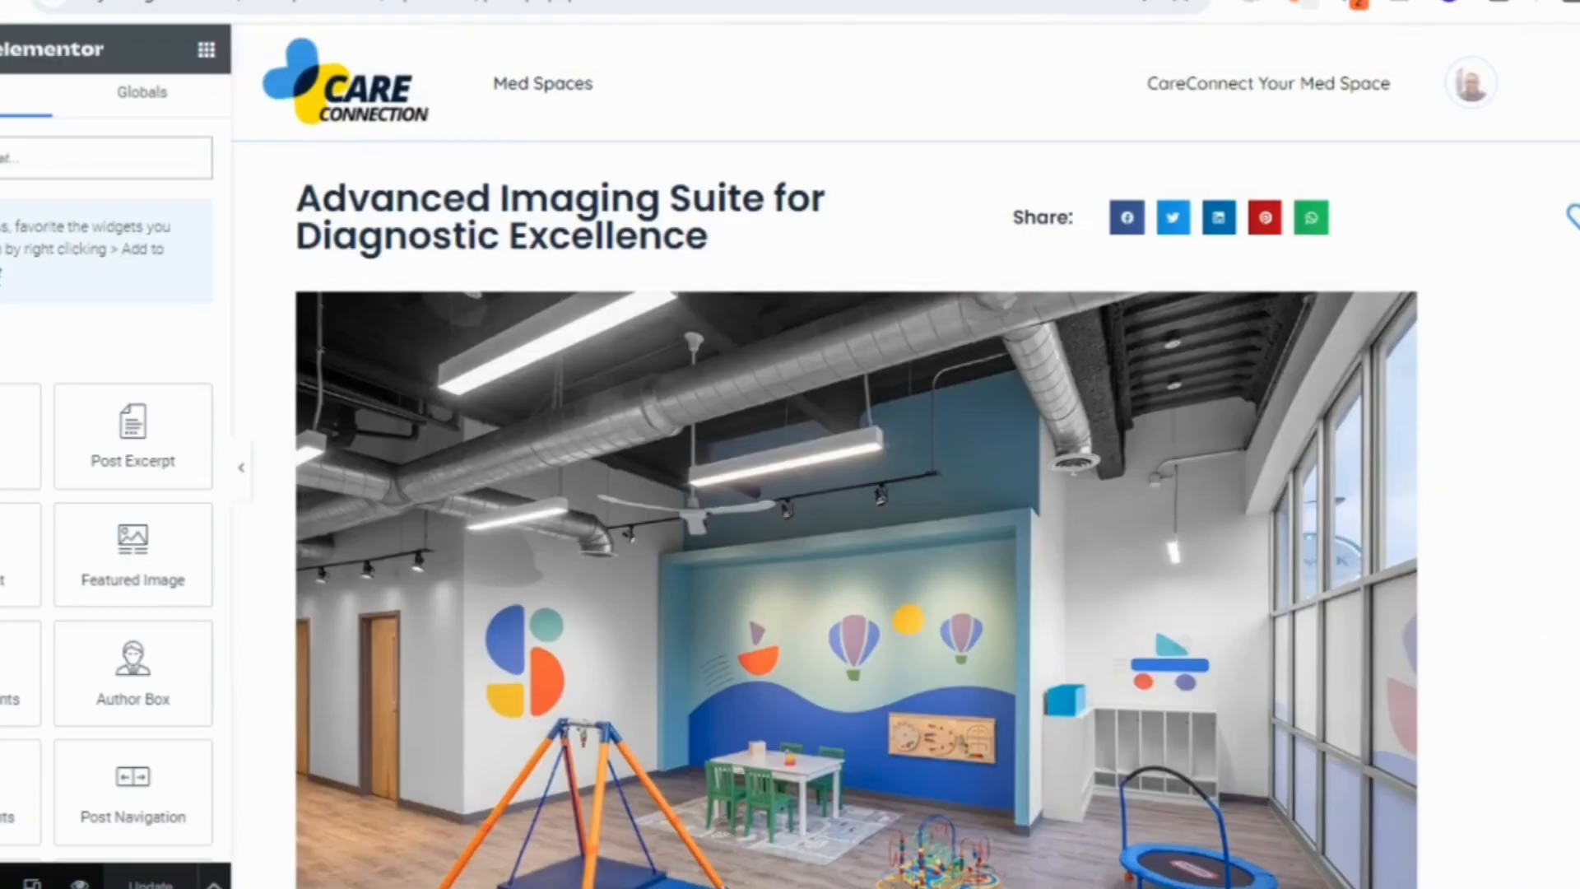
Examine the rating and review blocks below the featured image and in the host card under Space Location
{"action": "scroll", "coordinate": [790, 493], "scroll_direction": "down", "scroll_amount": 10}
{"action": "scroll", "coordinate": [905, 452], "scroll_direction": "down", "scroll_amount": 20}
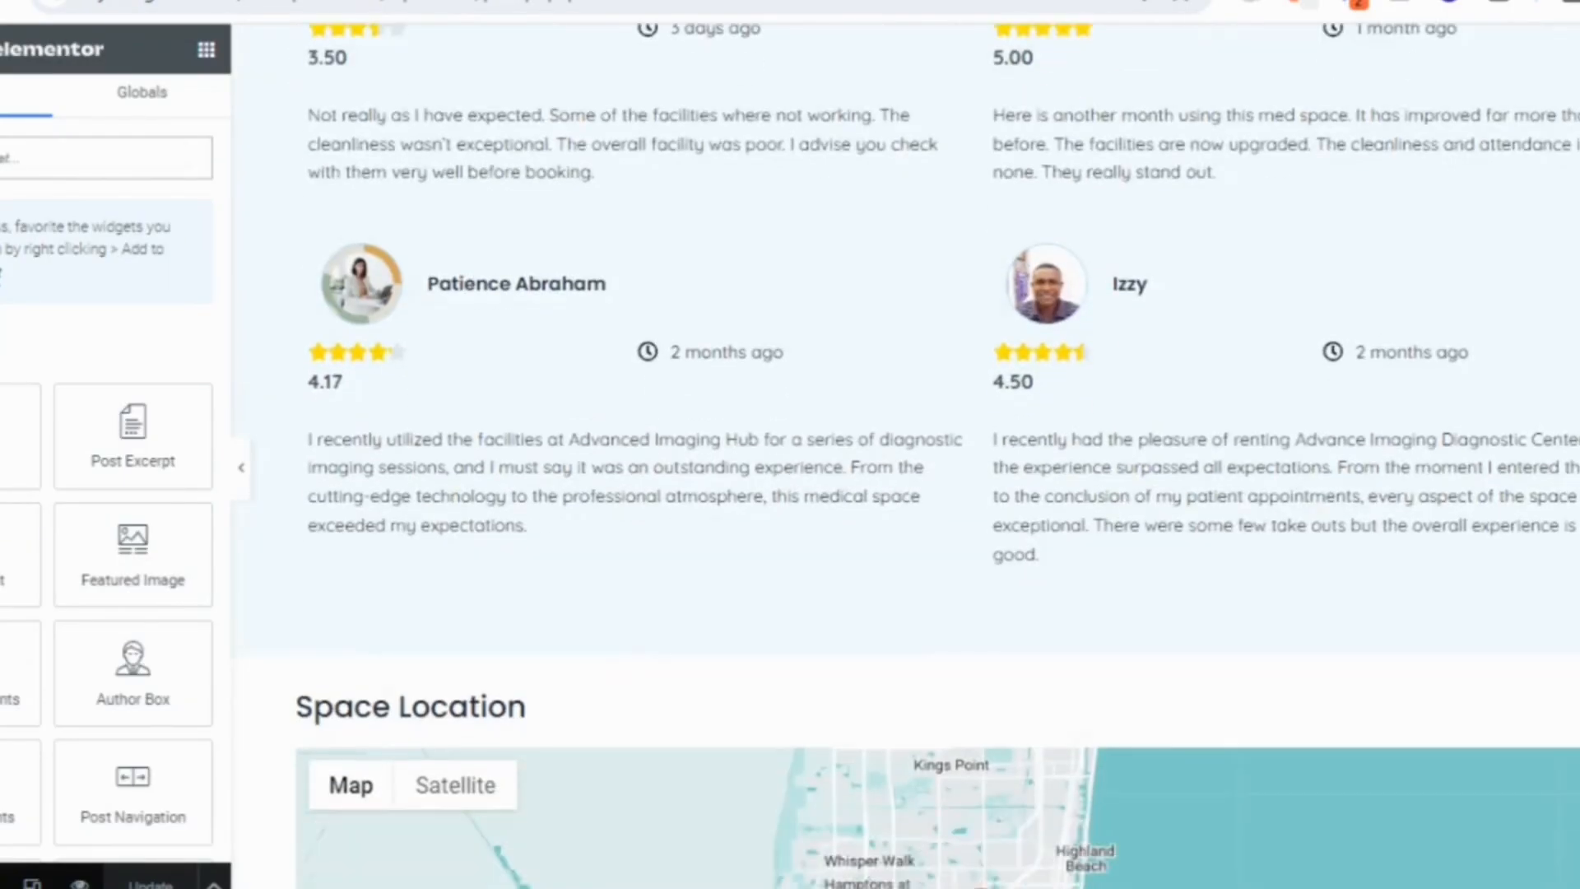
{"action": "scroll", "coordinate": [938, 453], "scroll_direction": "down", "scroll_amount": 6}
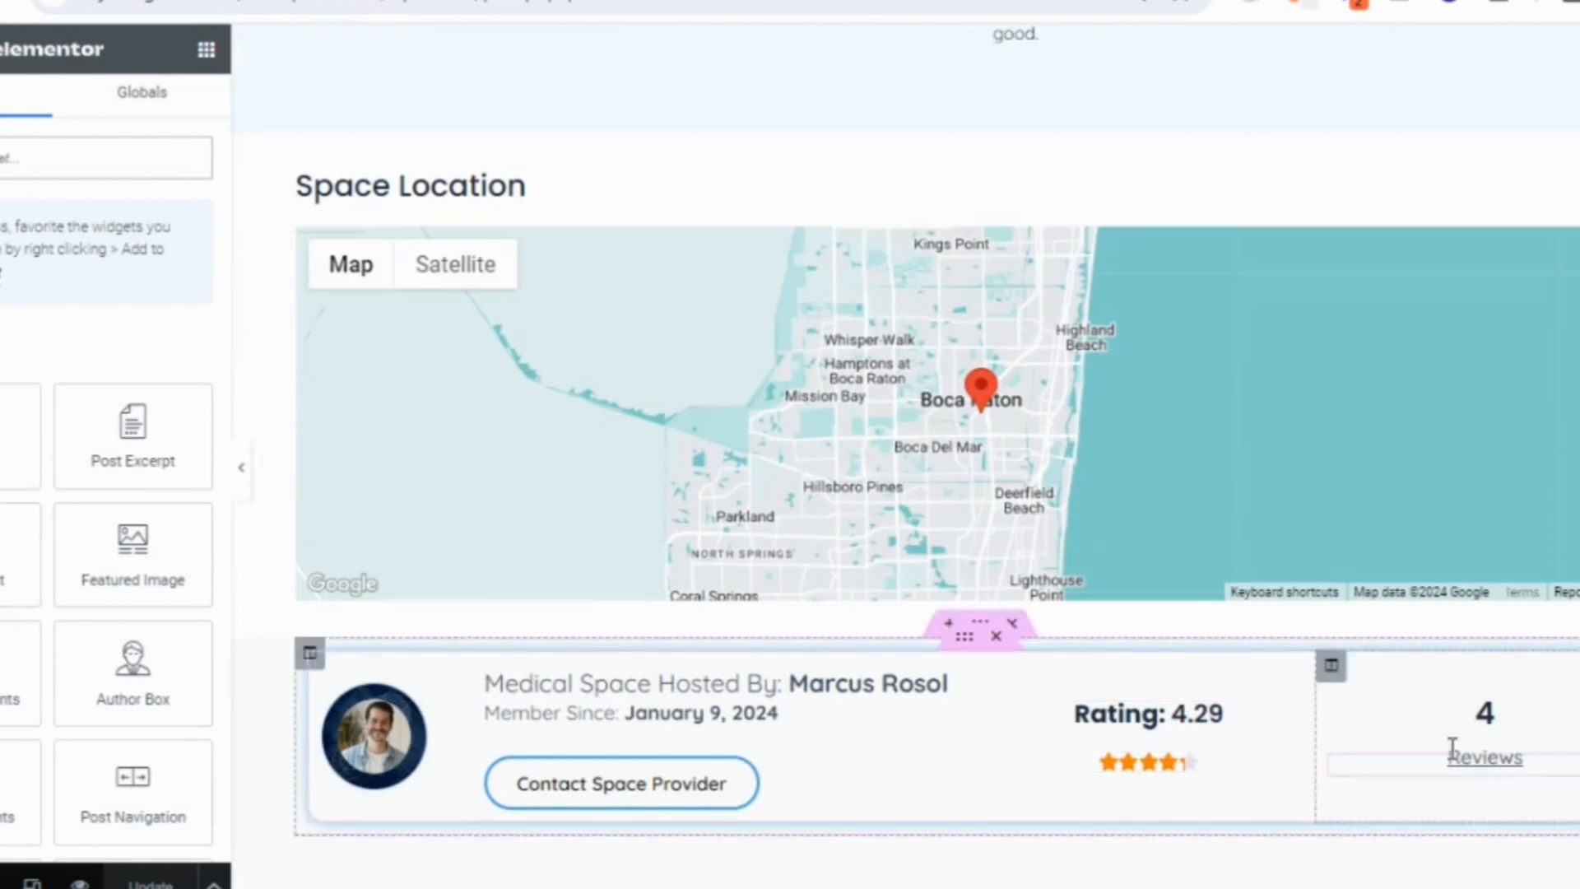
{"action": "scroll", "coordinate": [1350, 748], "scroll_direction": "up", "scroll_amount": 10}
{"action": "scroll", "coordinate": [689, 535], "scroll_direction": "up", "scroll_amount": 10}
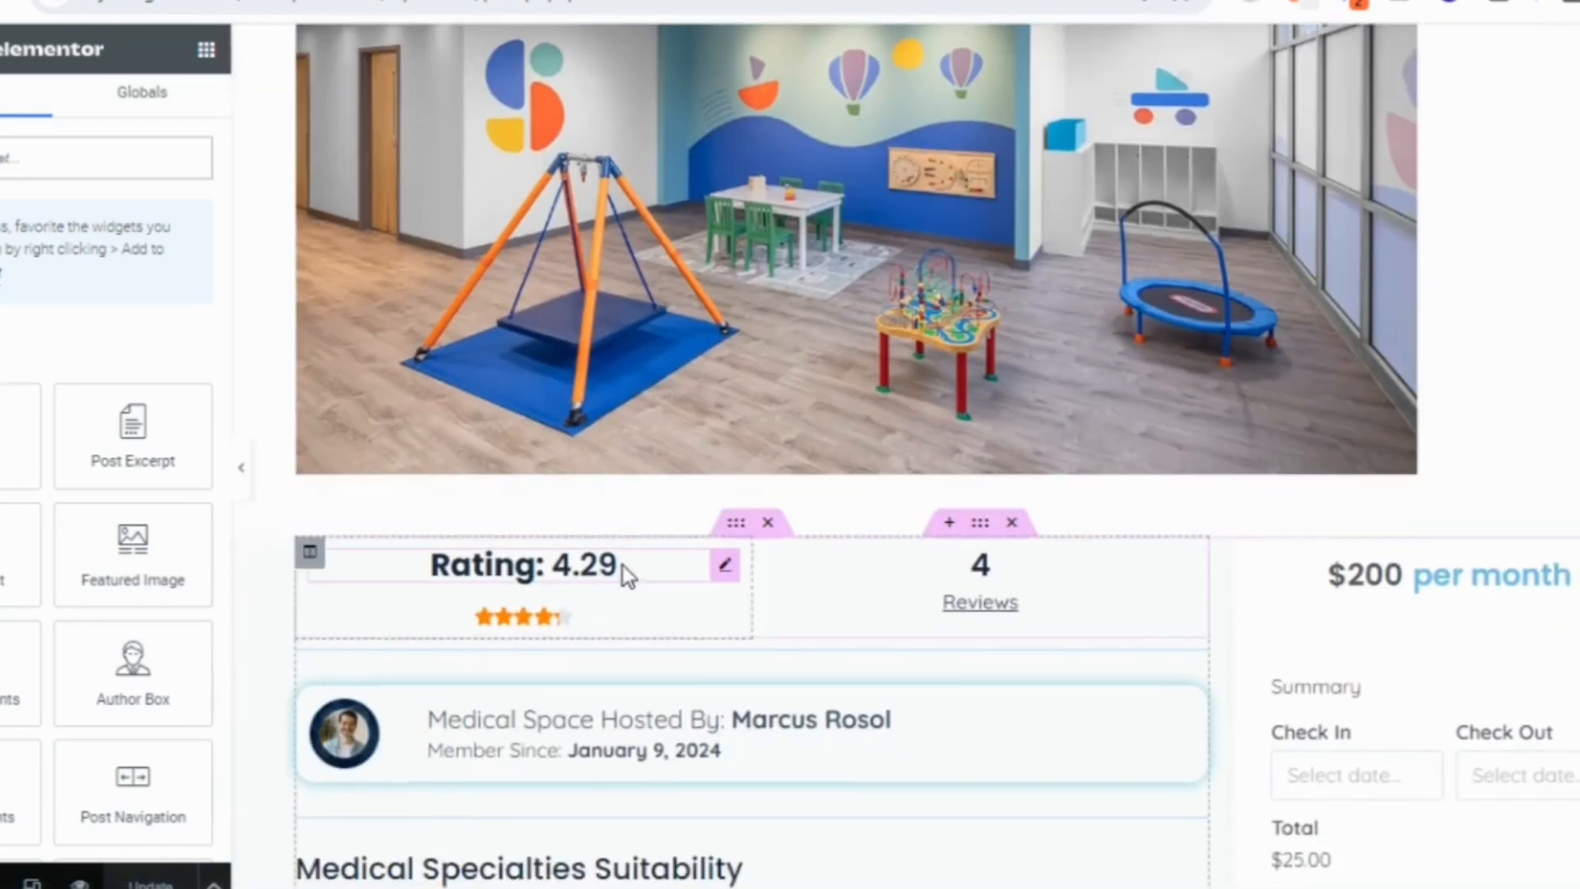
{"action": "scroll", "coordinate": [1207, 458], "scroll_direction": "down", "scroll_amount": 2}
{"action": "scroll", "coordinate": [905, 461], "scroll_direction": "down", "scroll_amount": 15}
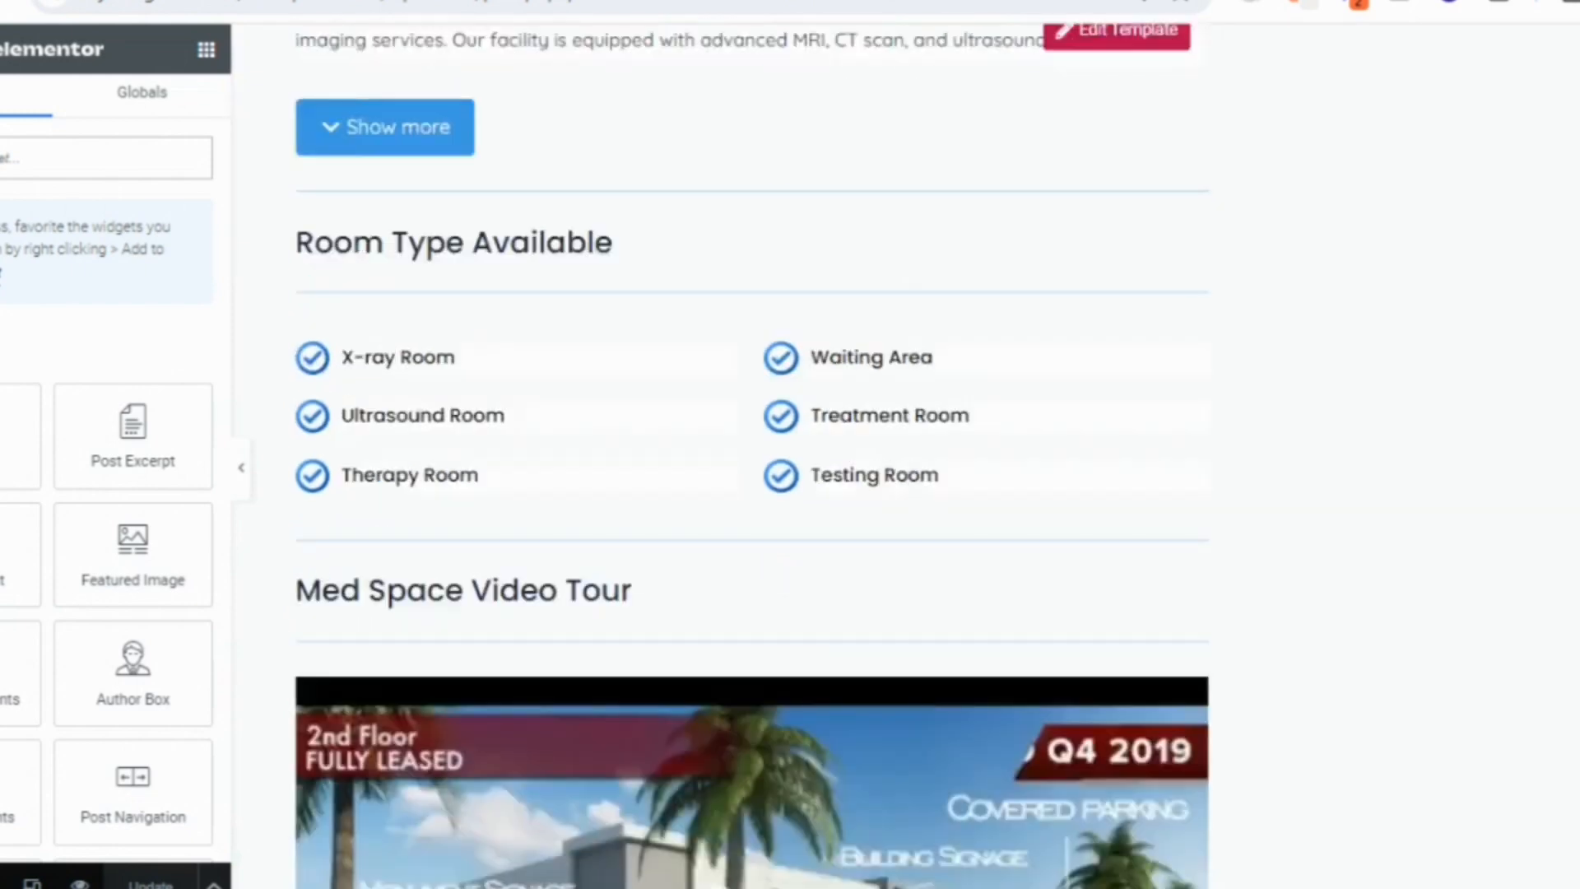
{"action": "scroll", "coordinate": [905, 460], "scroll_direction": "down", "scroll_amount": 1}
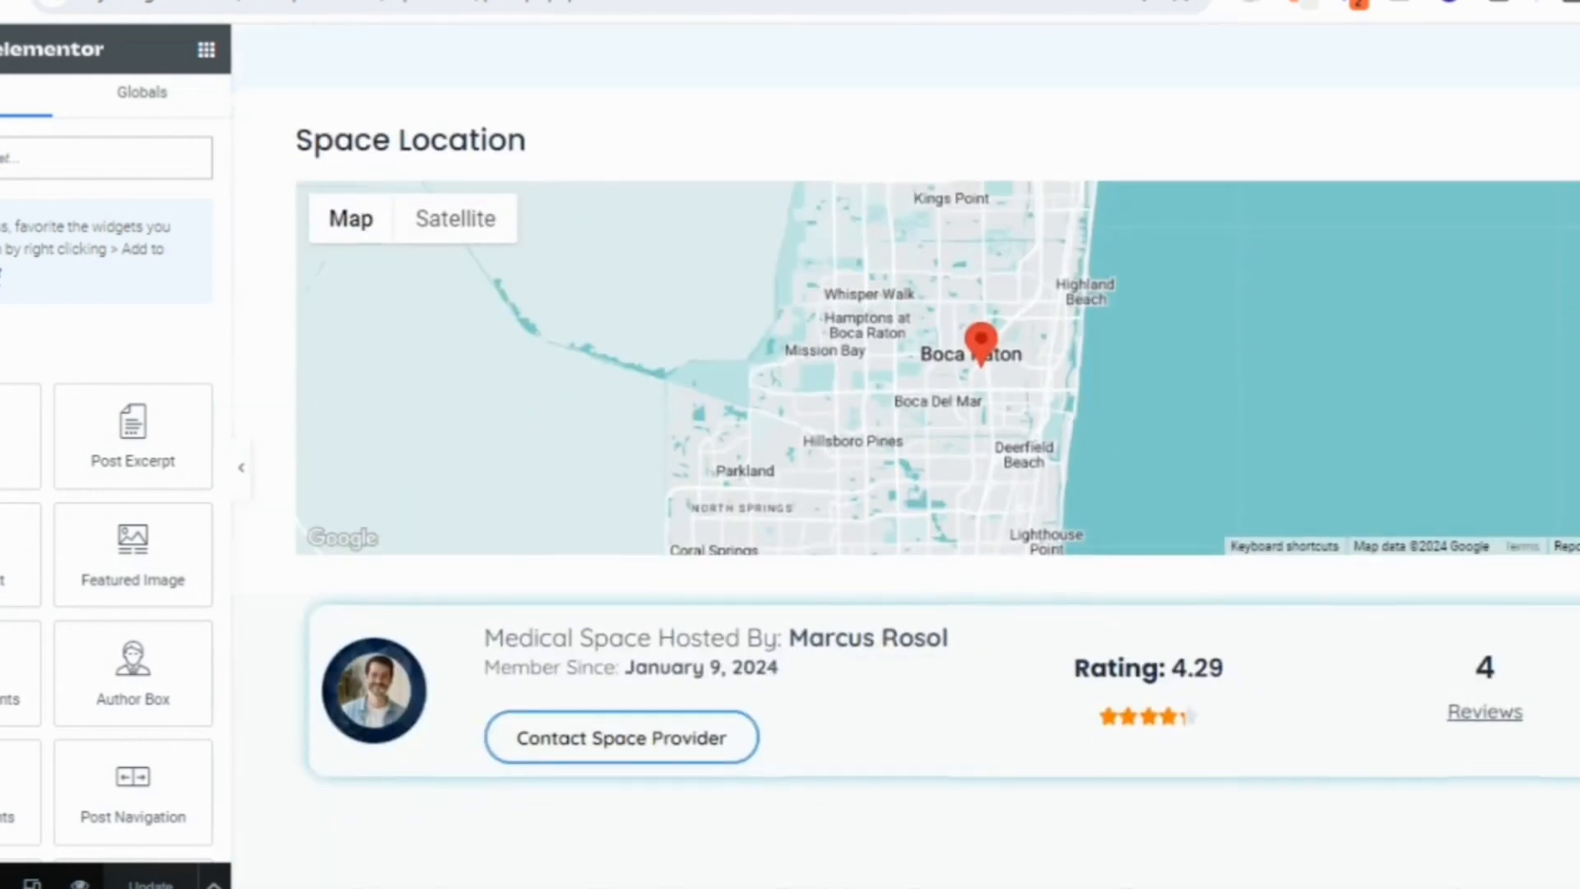
Set the host card Rating heading's dynamic function to the custom(med_space_author_id) column of the "Average Review Rating for User Post Author" query
{"action": "left_click", "coordinate": [1241, 663]}
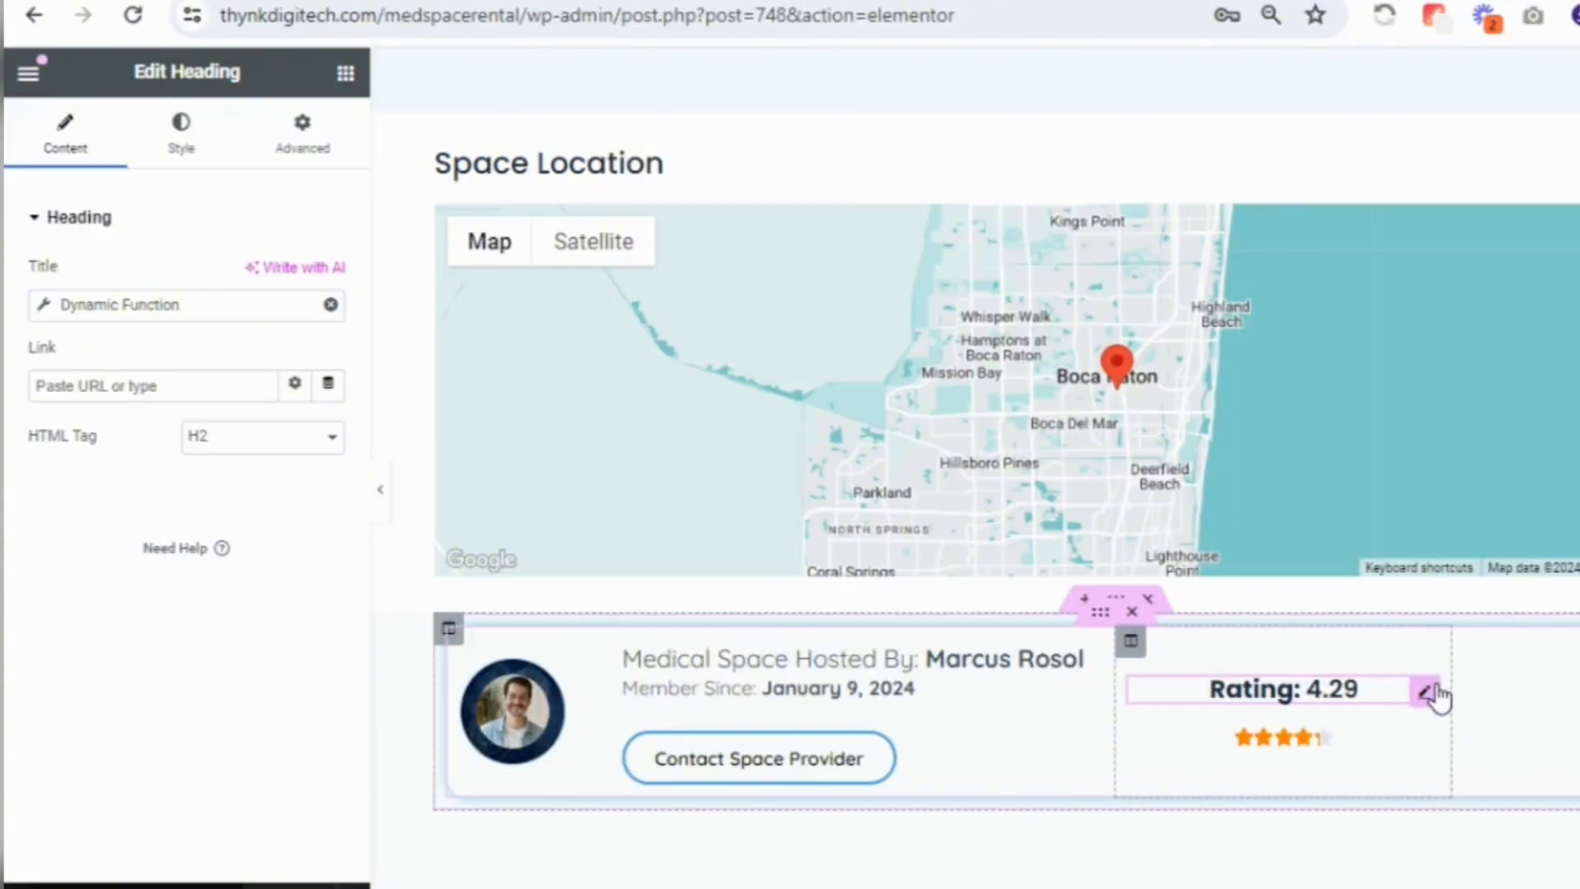
{"action": "left_click", "coordinate": [42, 306]}
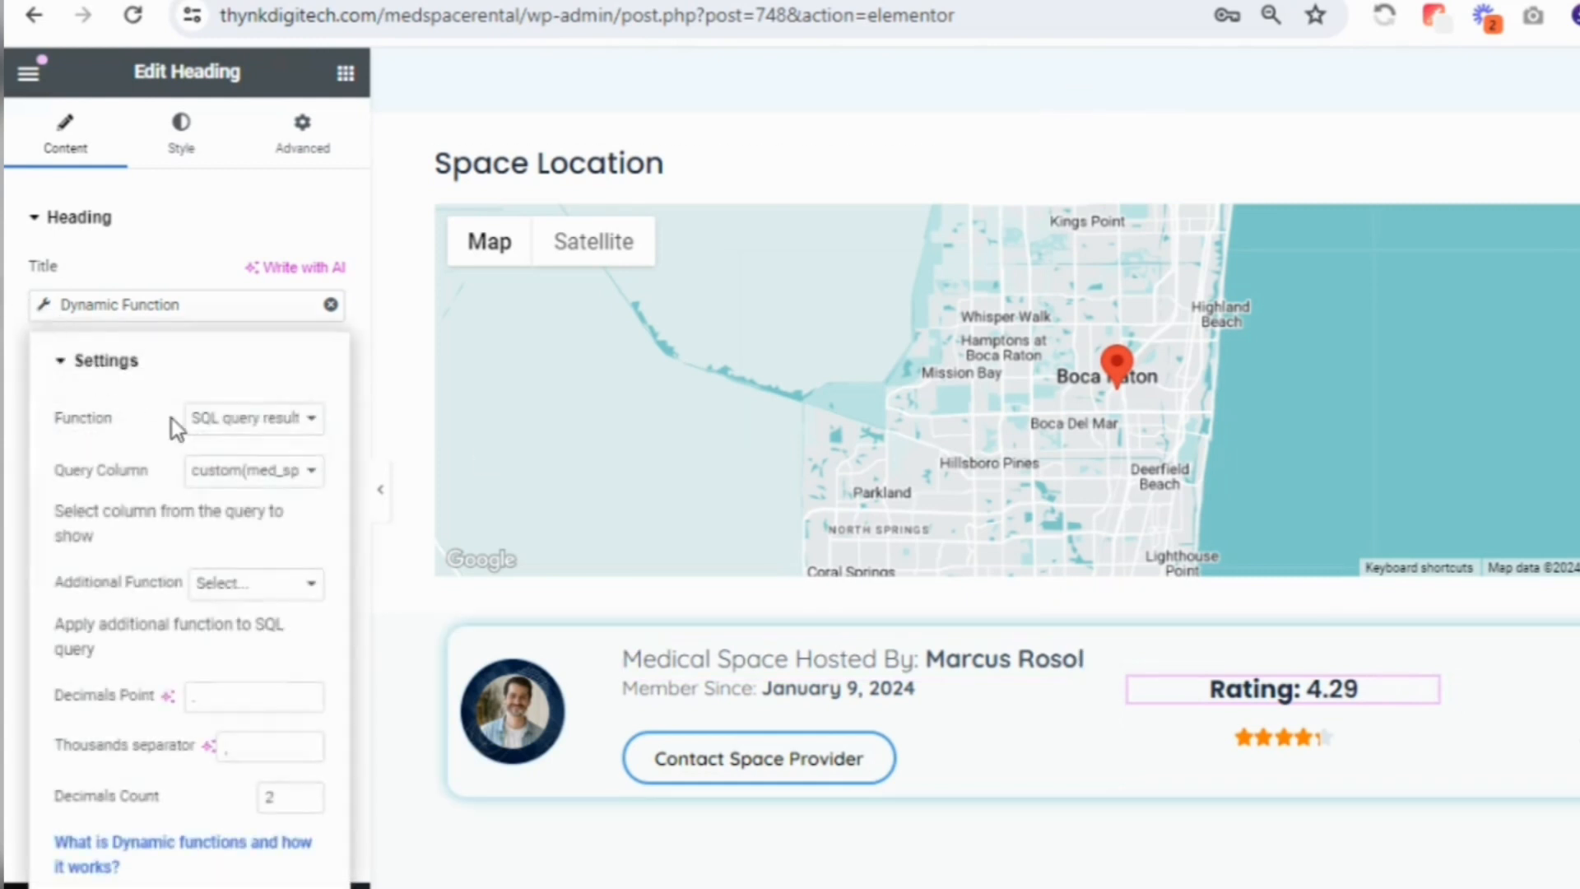
{"action": "left_click", "coordinate": [211, 421]}
{"action": "left_click", "coordinate": [211, 421]}
{"action": "left_click", "coordinate": [218, 471]}
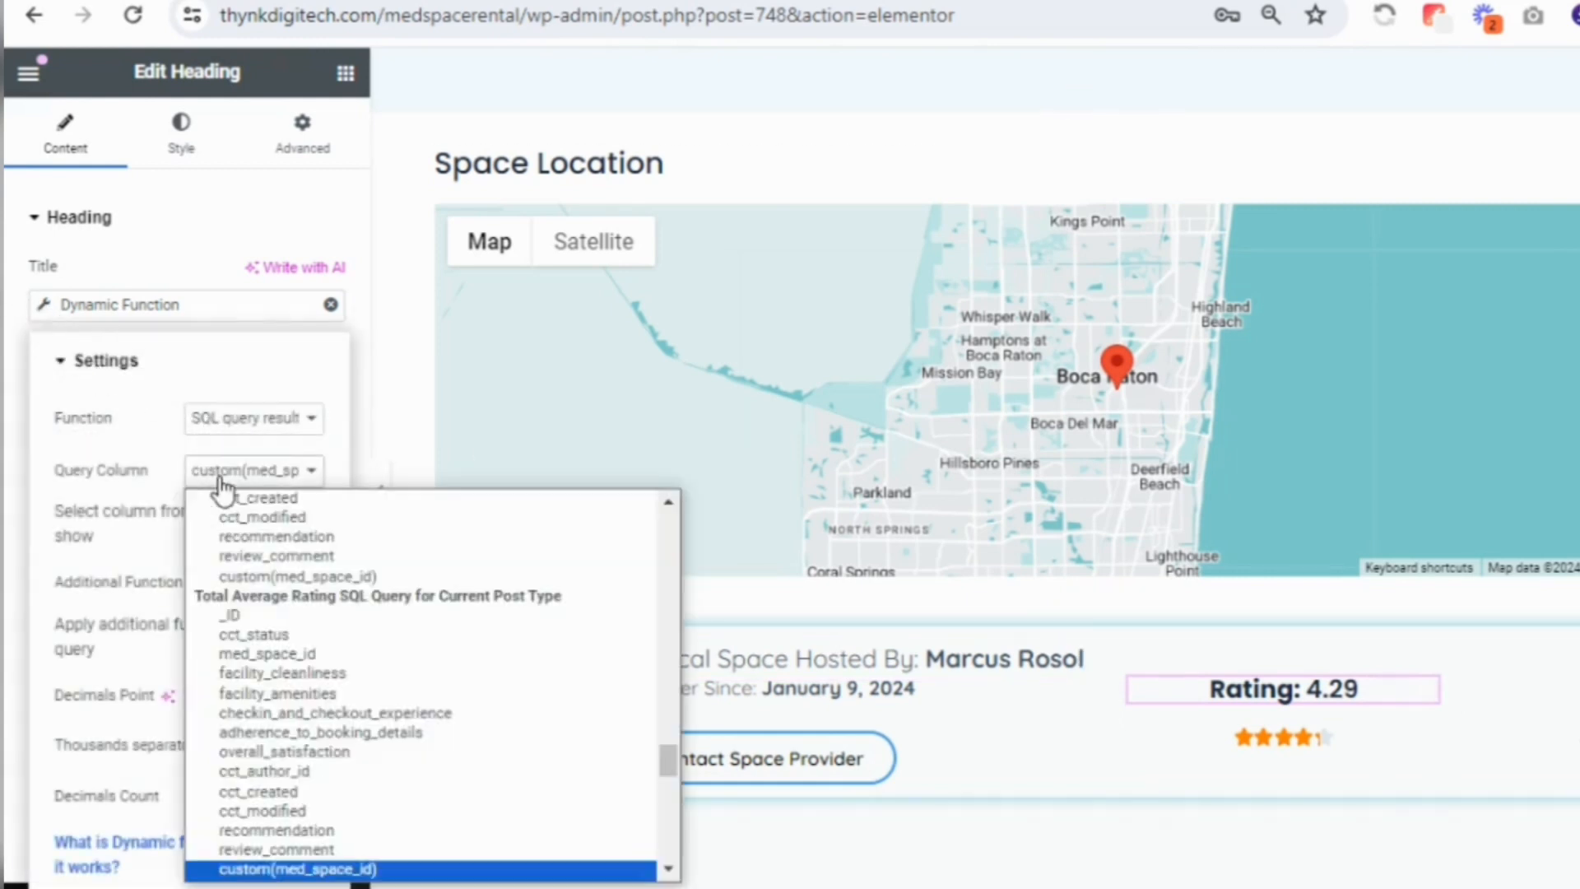
{"action": "left_click_drag", "start_coordinate": [670, 751], "coordinate": [659, 500]}
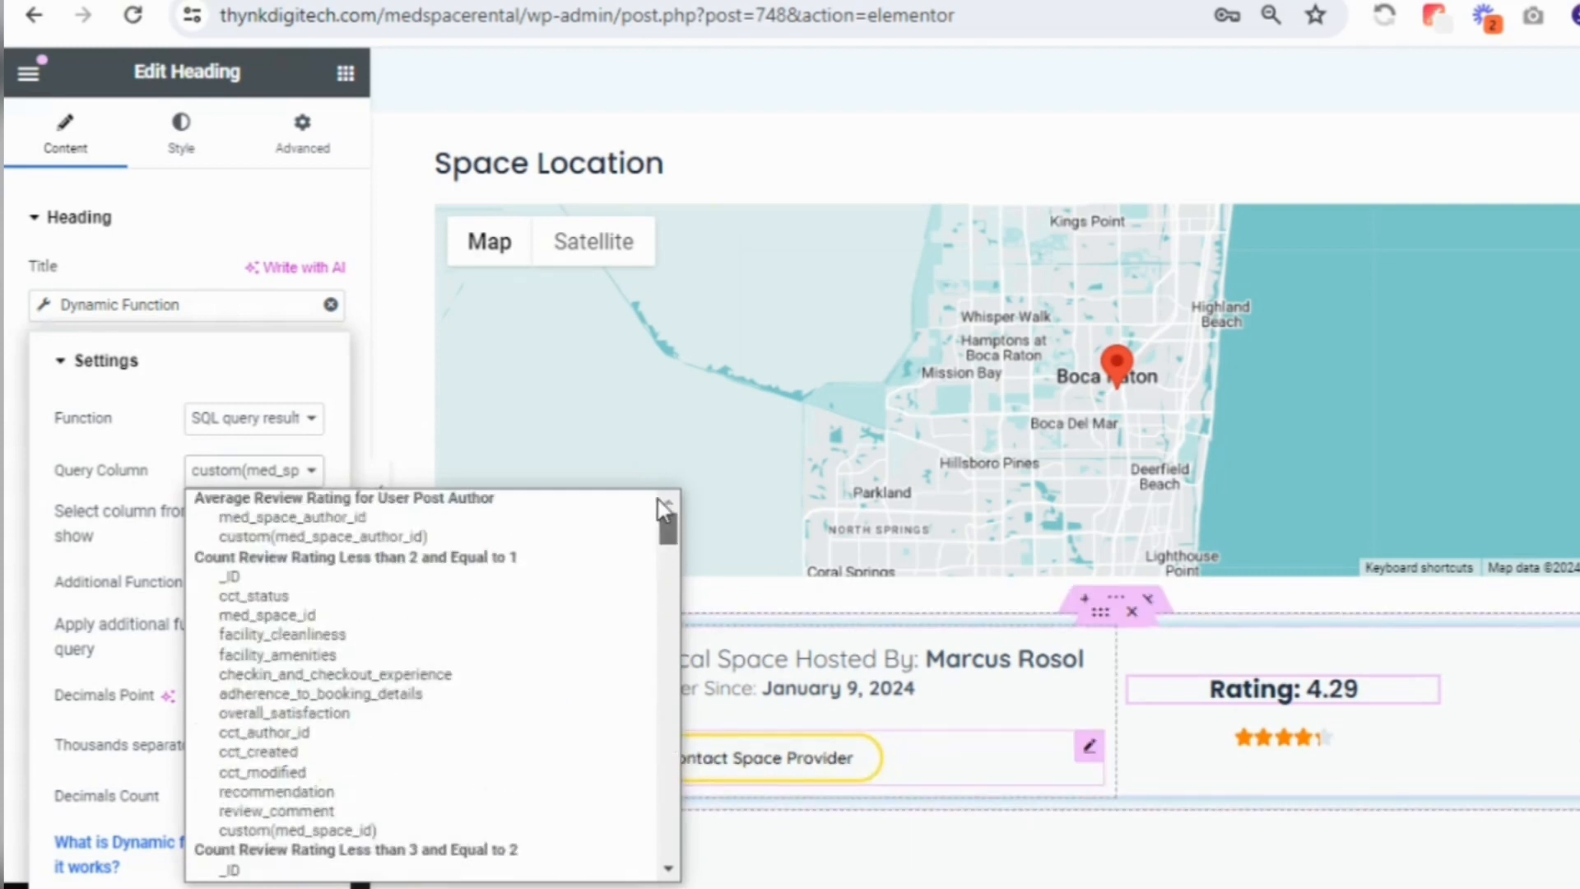
{"action": "left_click", "coordinate": [380, 537]}
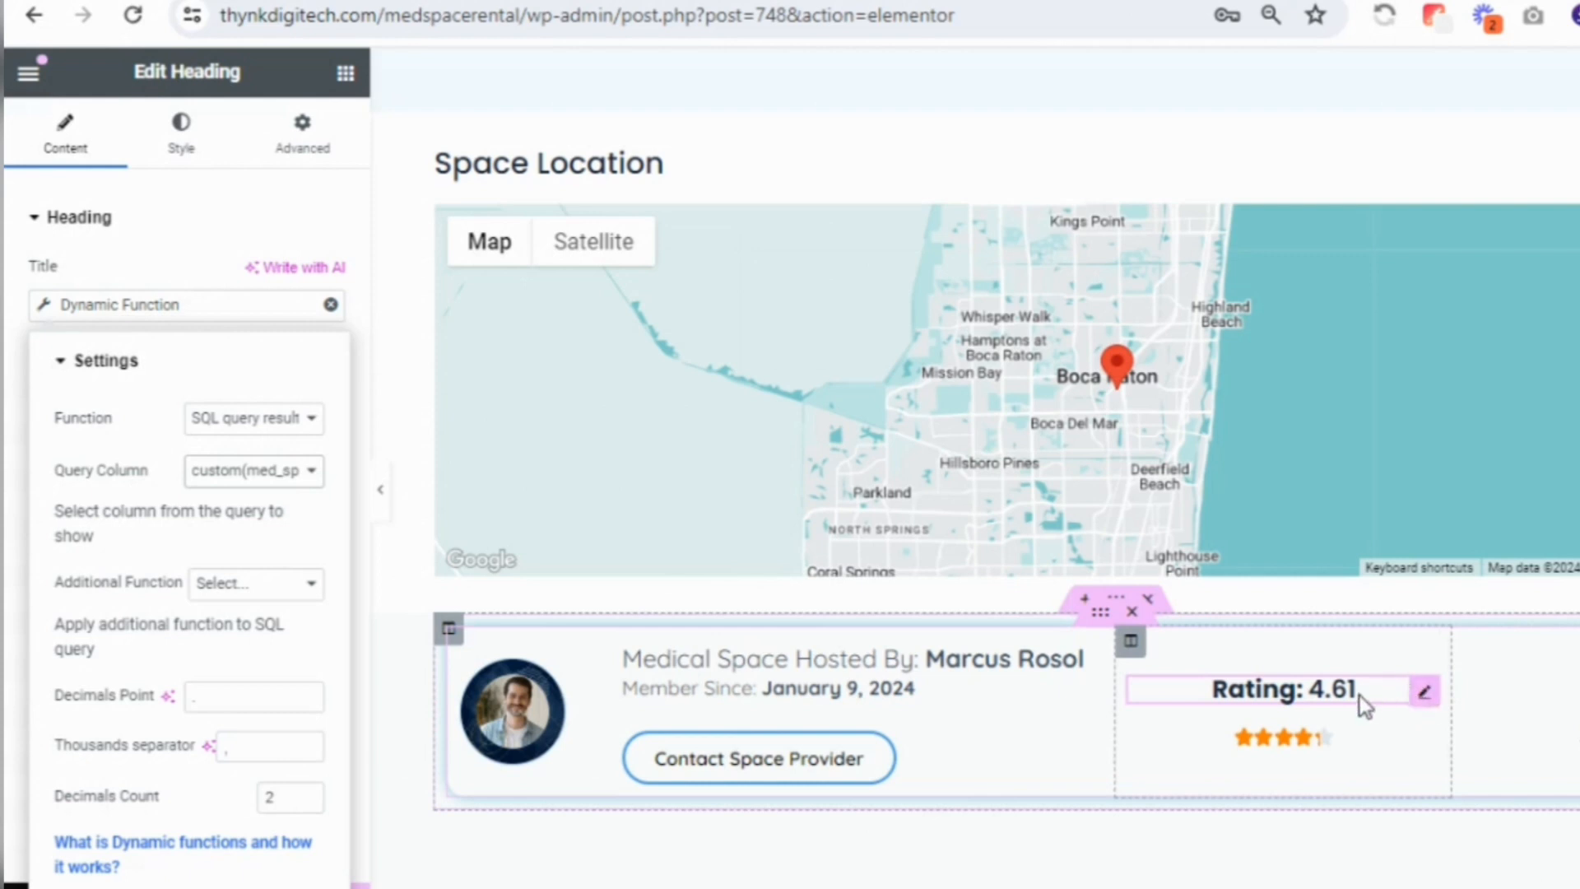
{"action": "left_click", "coordinate": [370, 768]}
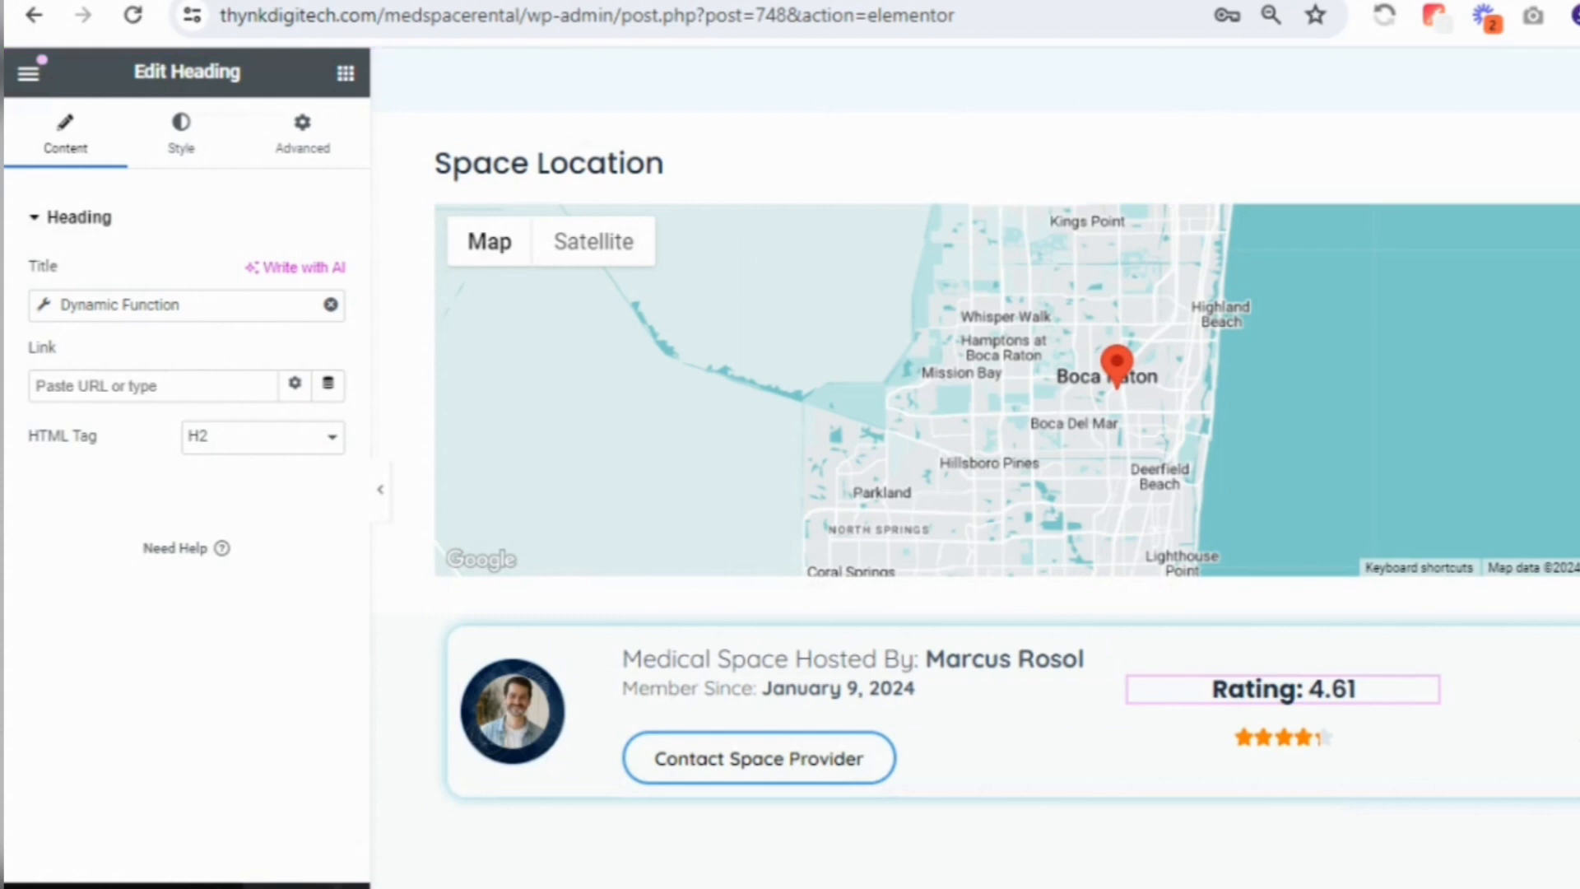
Preview the single Med Space page and compare the space's own rating with the rating in the host card
{"action": "left_click", "coordinate": [224, 886]}
{"action": "left_click", "coordinate": [274, 856]}
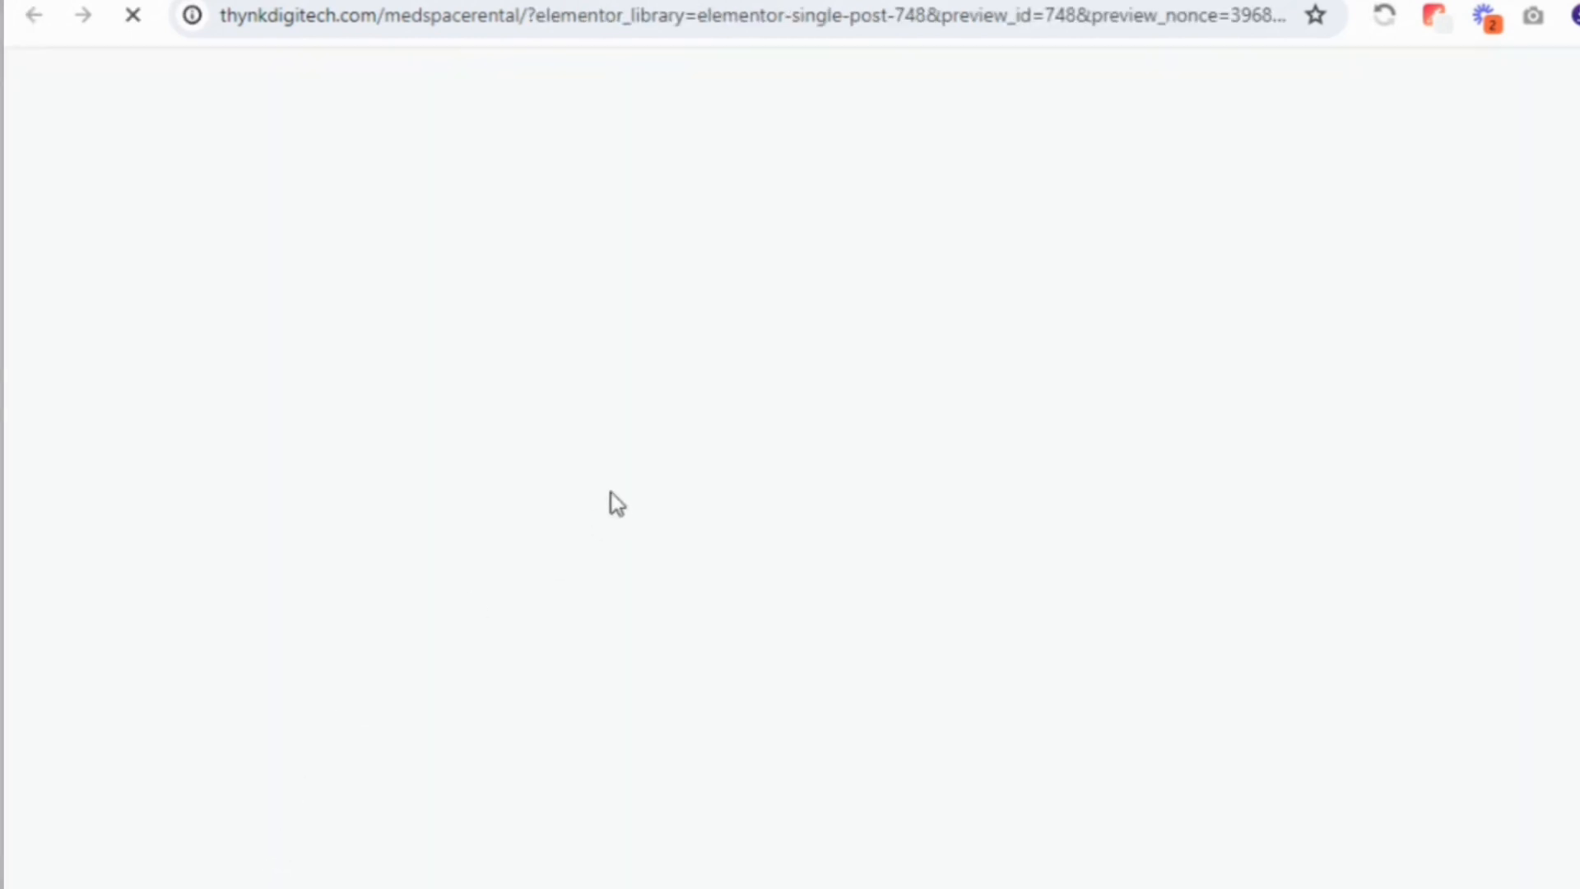
{"action": "scroll", "coordinate": [610, 505], "scroll_direction": "down", "scroll_amount": 8}
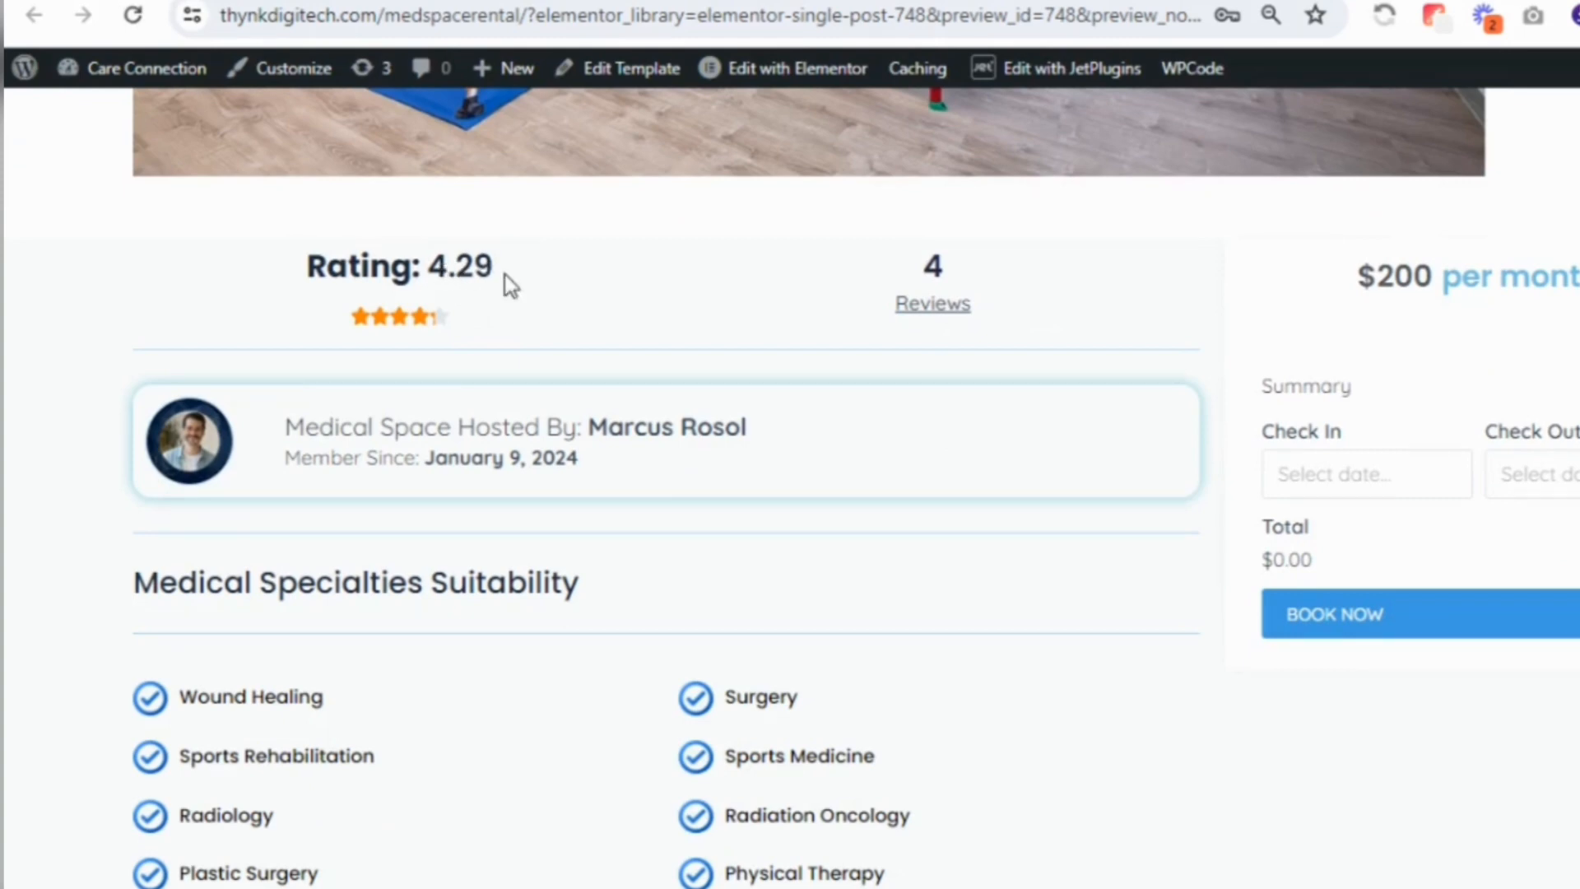
{"action": "scroll", "coordinate": [790, 494], "scroll_direction": "down", "scroll_amount": 20}
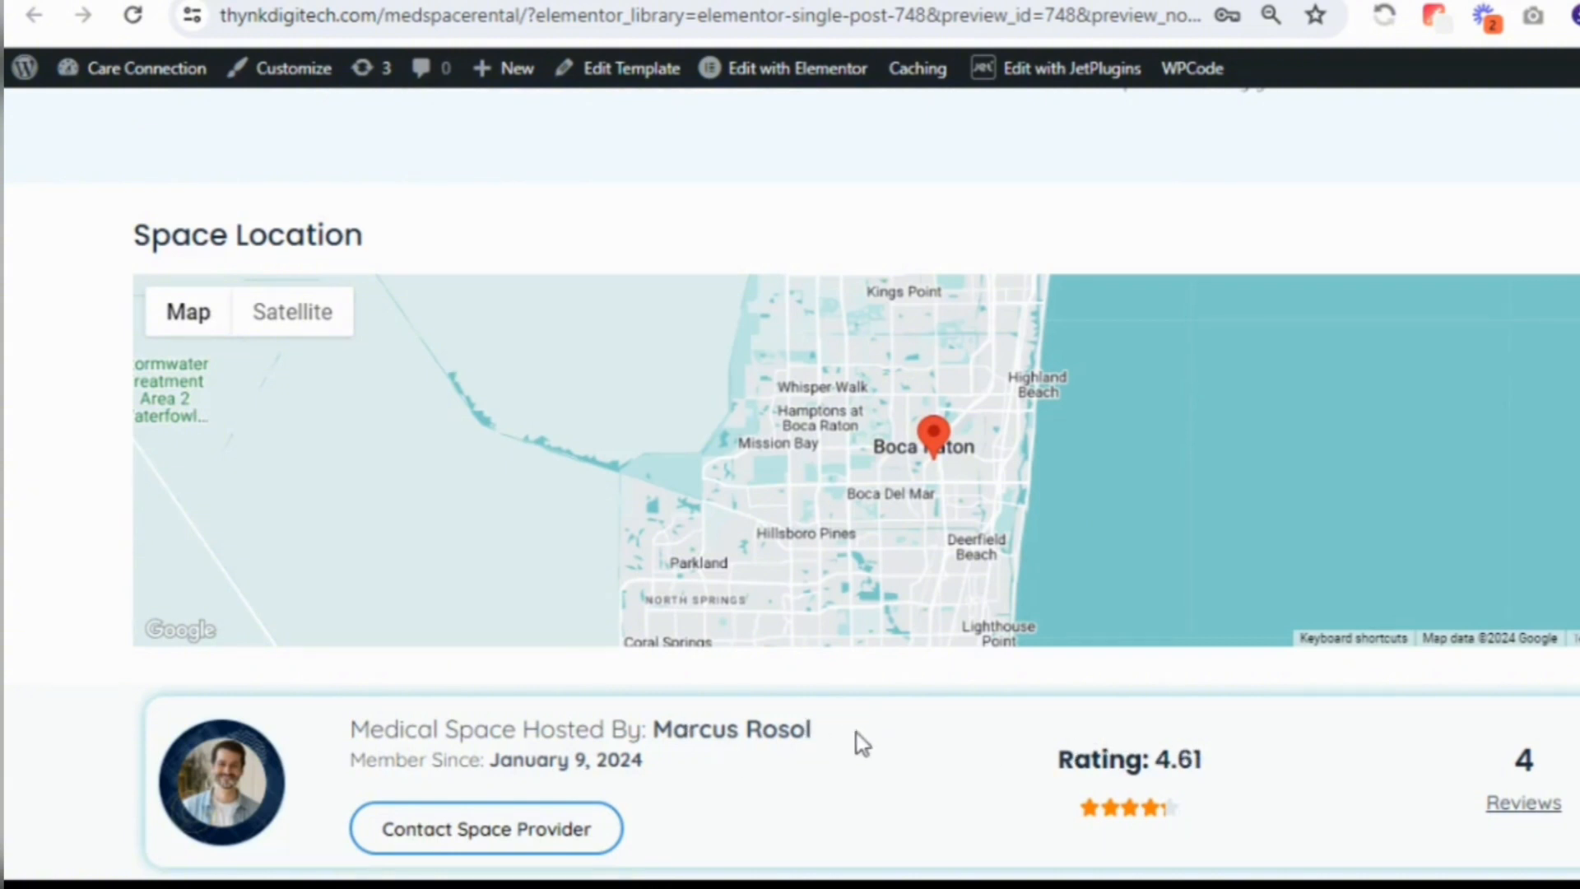
Open the host's public profile and examine the ratings of their listed med spaces and the reviews below
{"action": "left_click", "coordinate": [207, 793]}
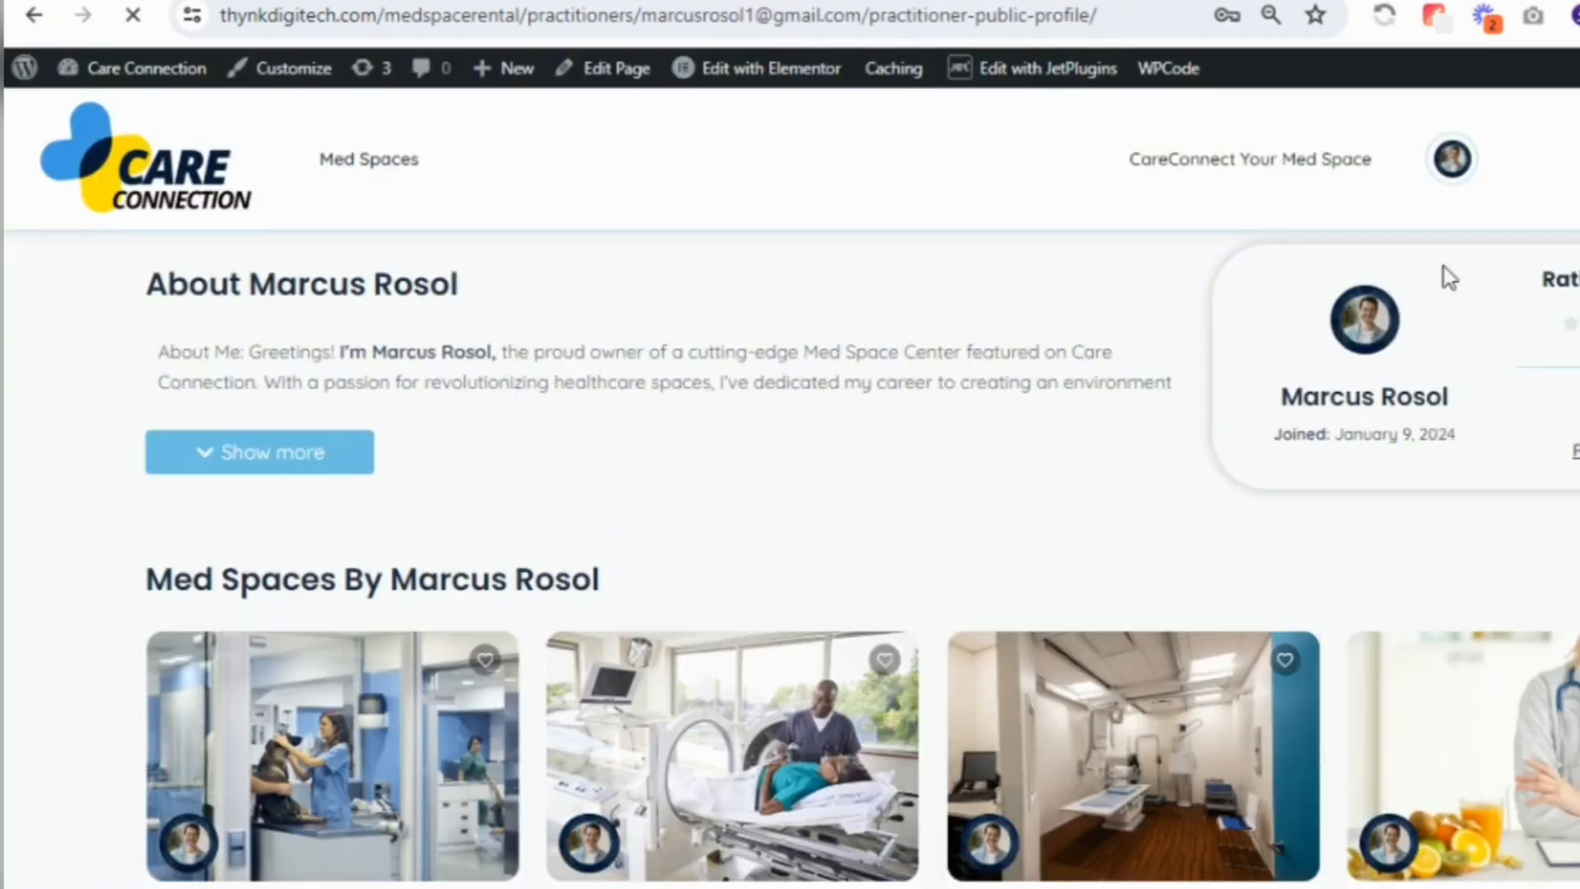
{"action": "scroll", "coordinate": [861, 482], "scroll_direction": "down", "scroll_amount": 9}
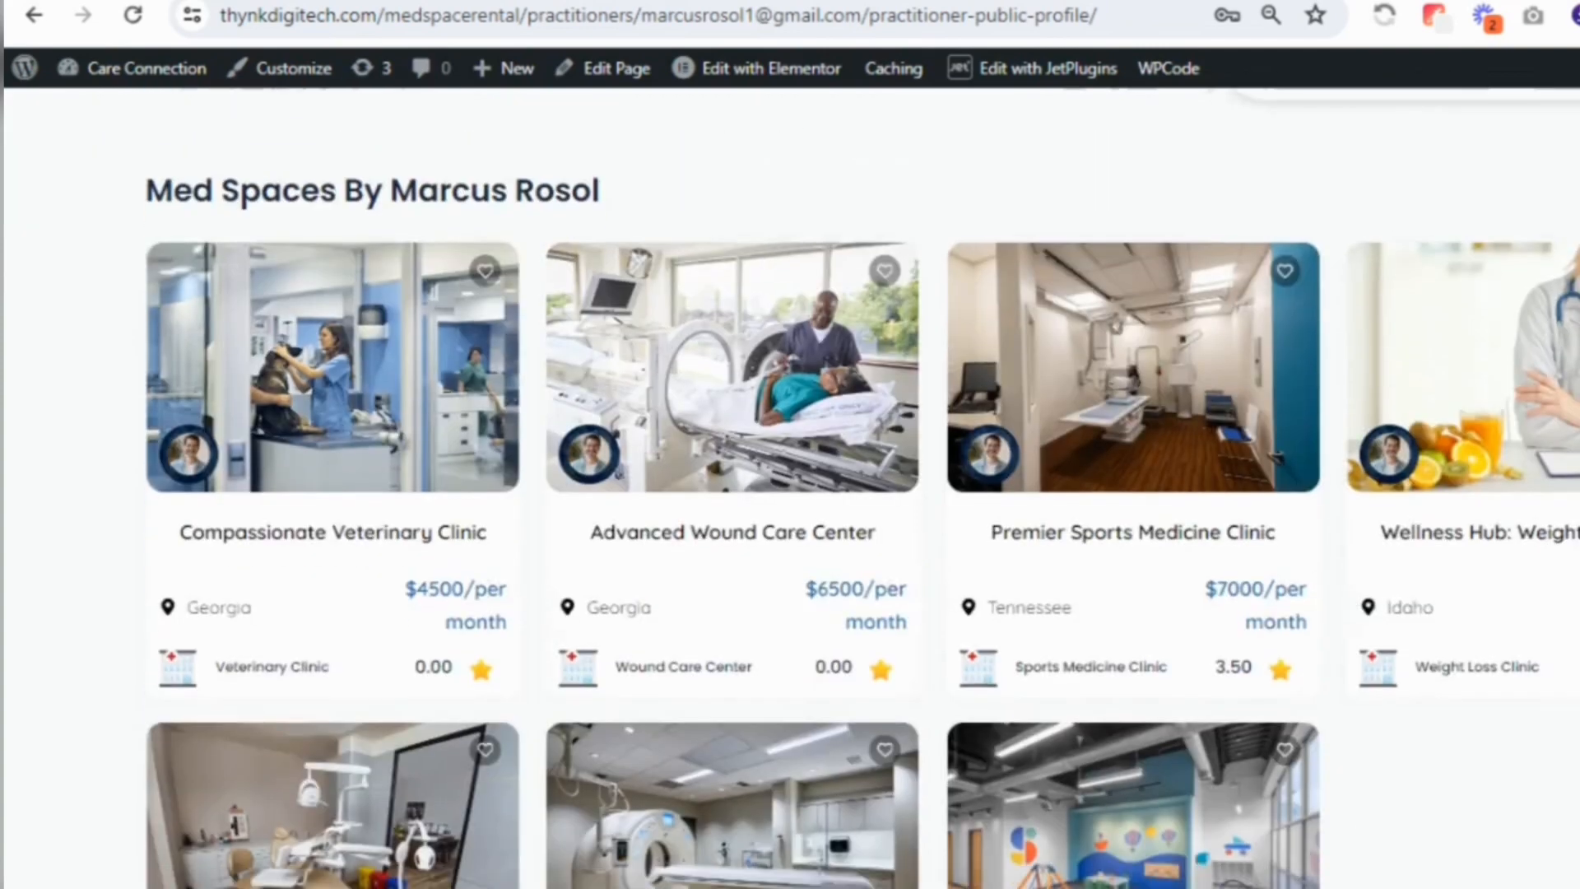
{"action": "scroll", "coordinate": [861, 482], "scroll_direction": "up", "scroll_amount": 2}
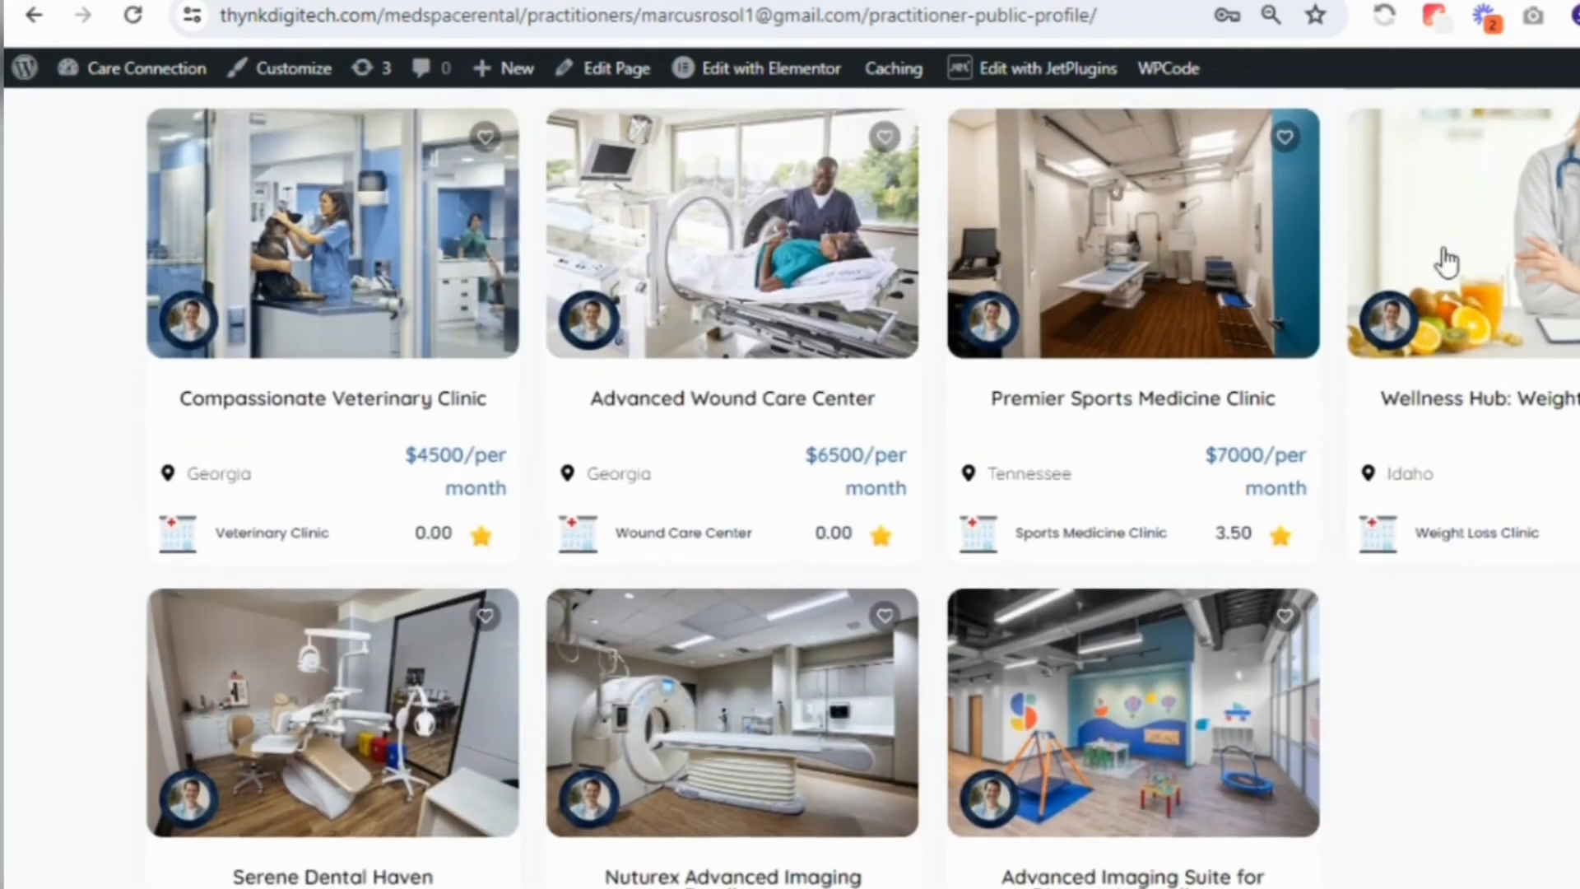
{"action": "scroll", "coordinate": [1392, 367], "scroll_direction": "down", "scroll_amount": 6}
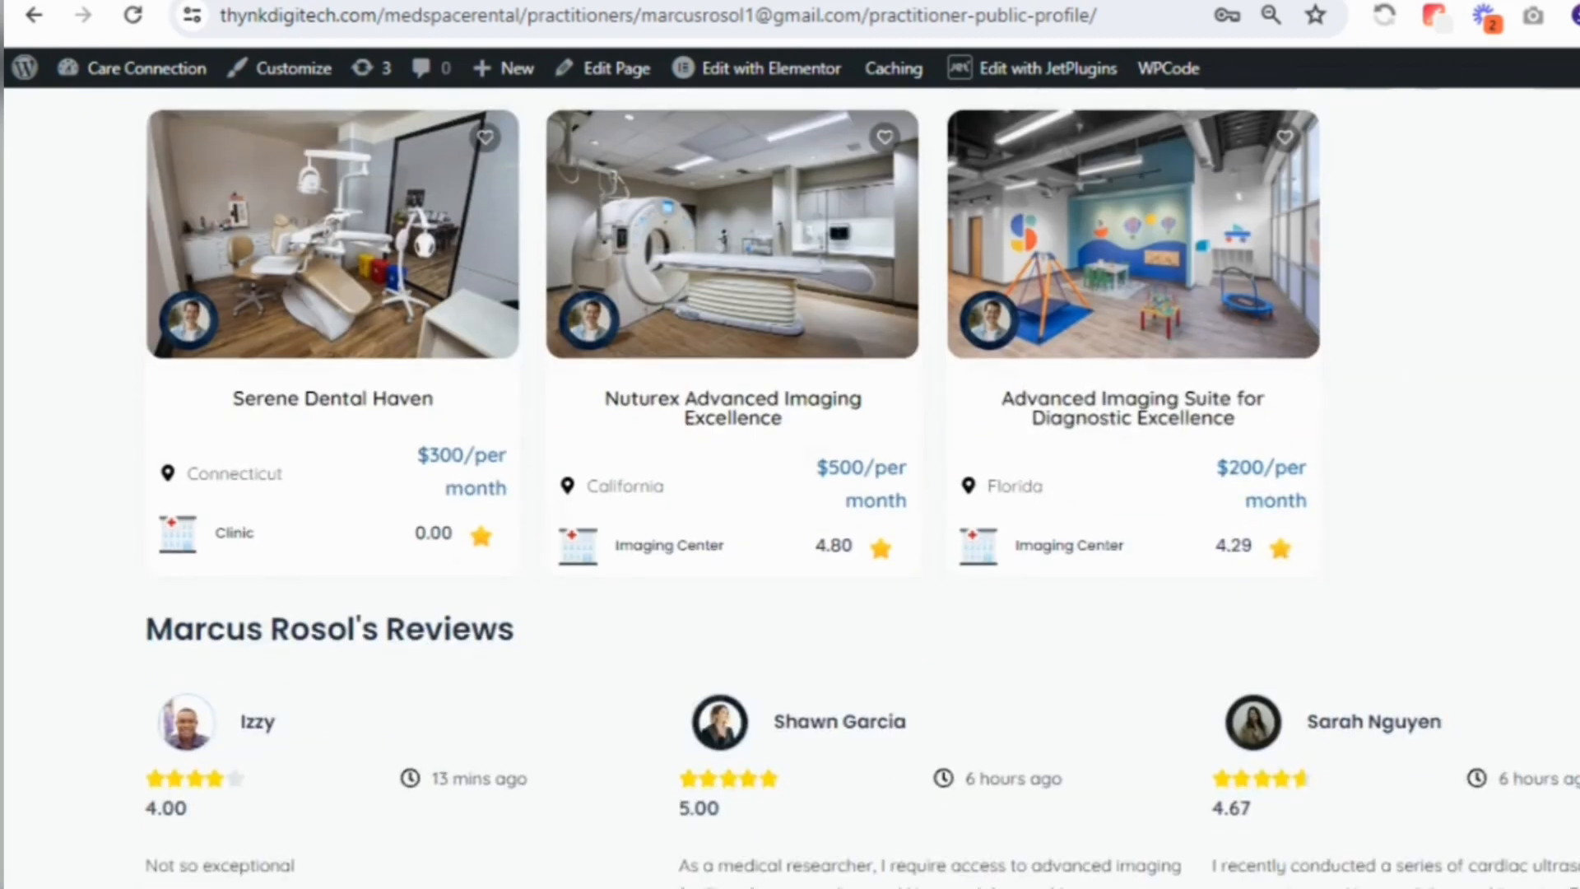
{"action": "scroll", "coordinate": [836, 460], "scroll_direction": "down", "scroll_amount": 2}
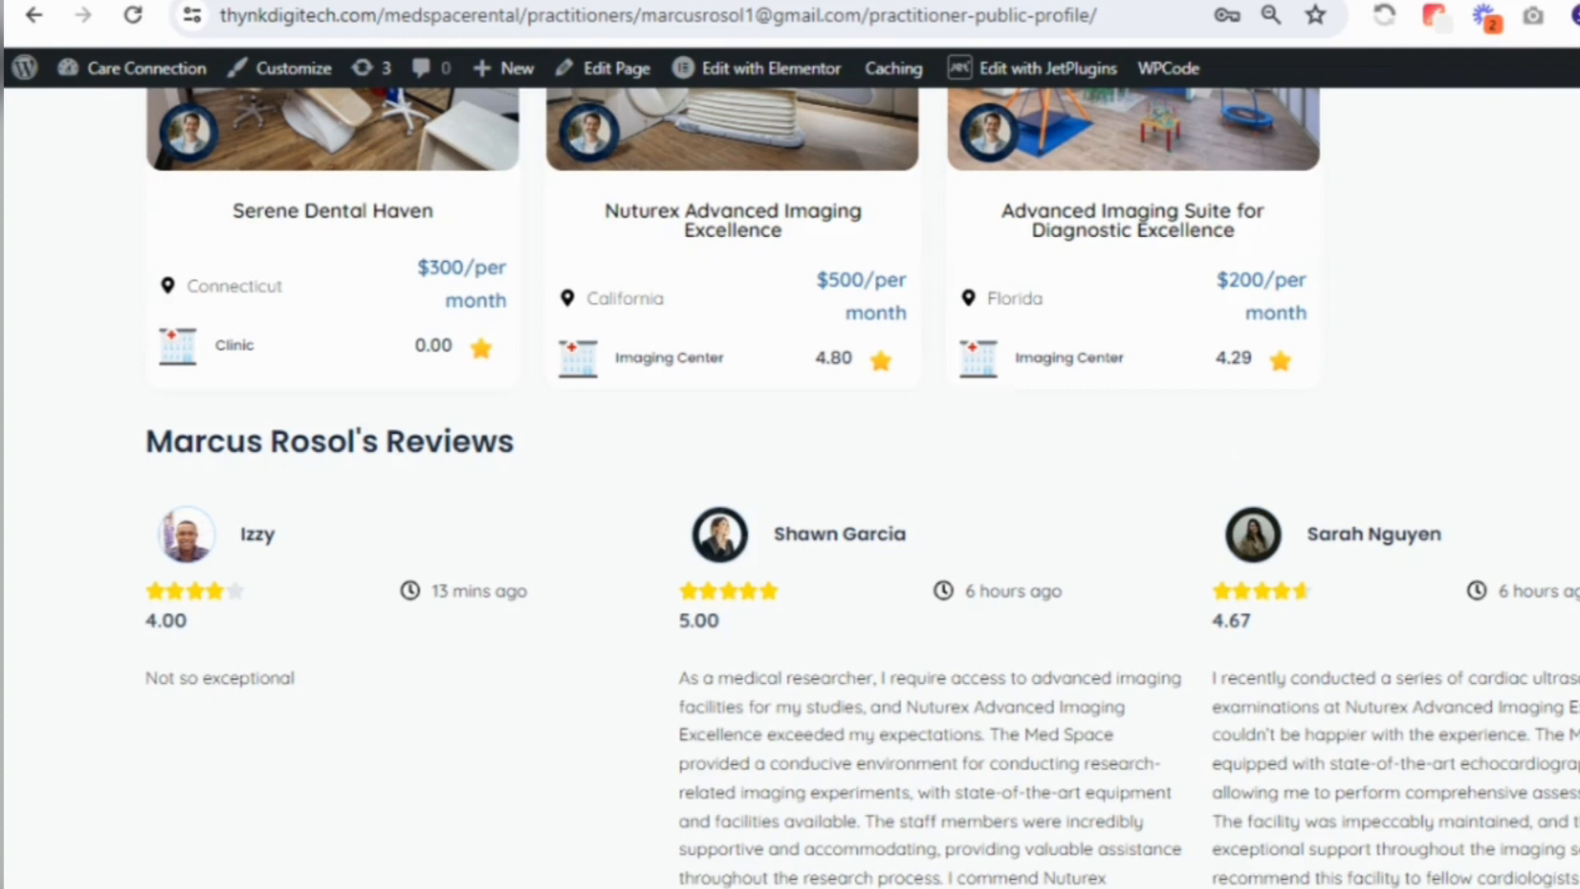
{"action": "scroll", "coordinate": [1566, 260], "scroll_direction": "up", "scroll_amount": 6}
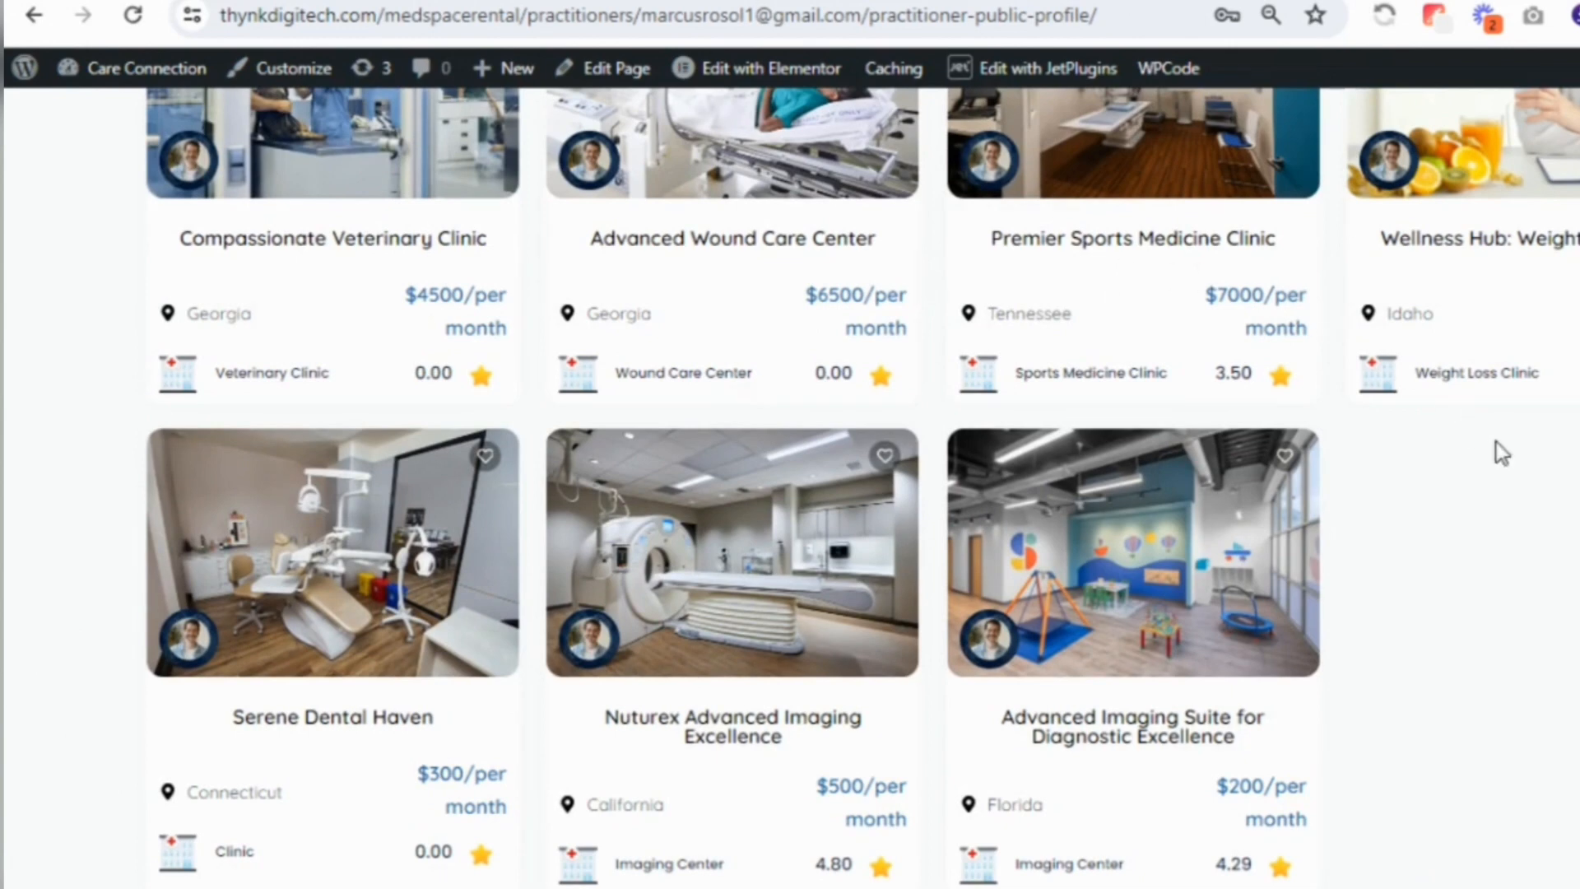
{"action": "scroll", "coordinate": [863, 487], "scroll_direction": "up", "scroll_amount": 1}
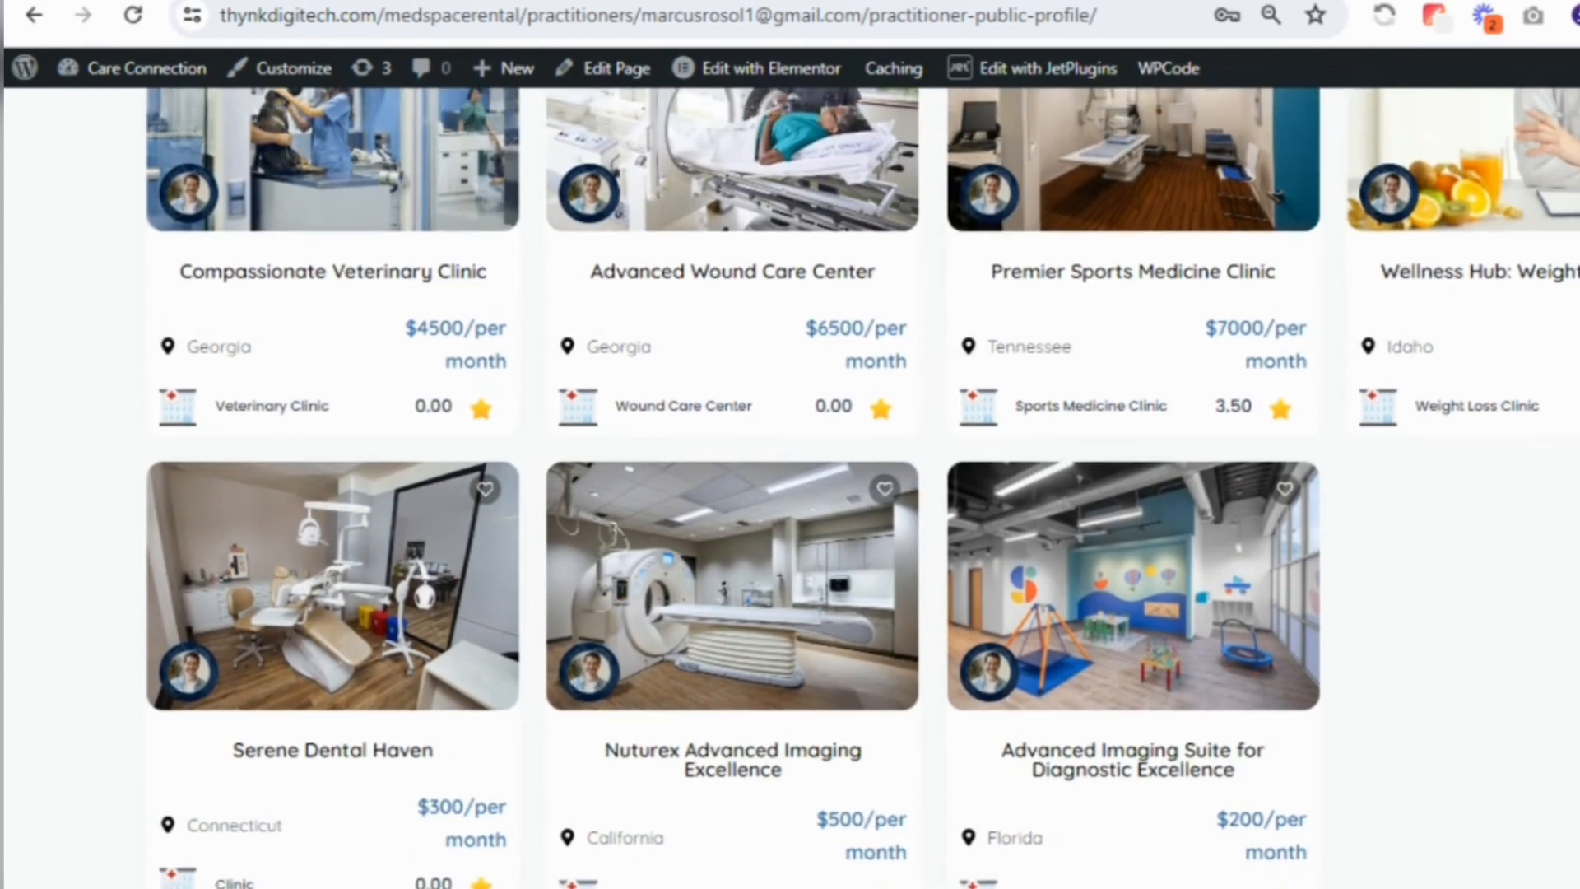
{"action": "scroll", "coordinate": [863, 487], "scroll_direction": "up", "scroll_amount": 8}
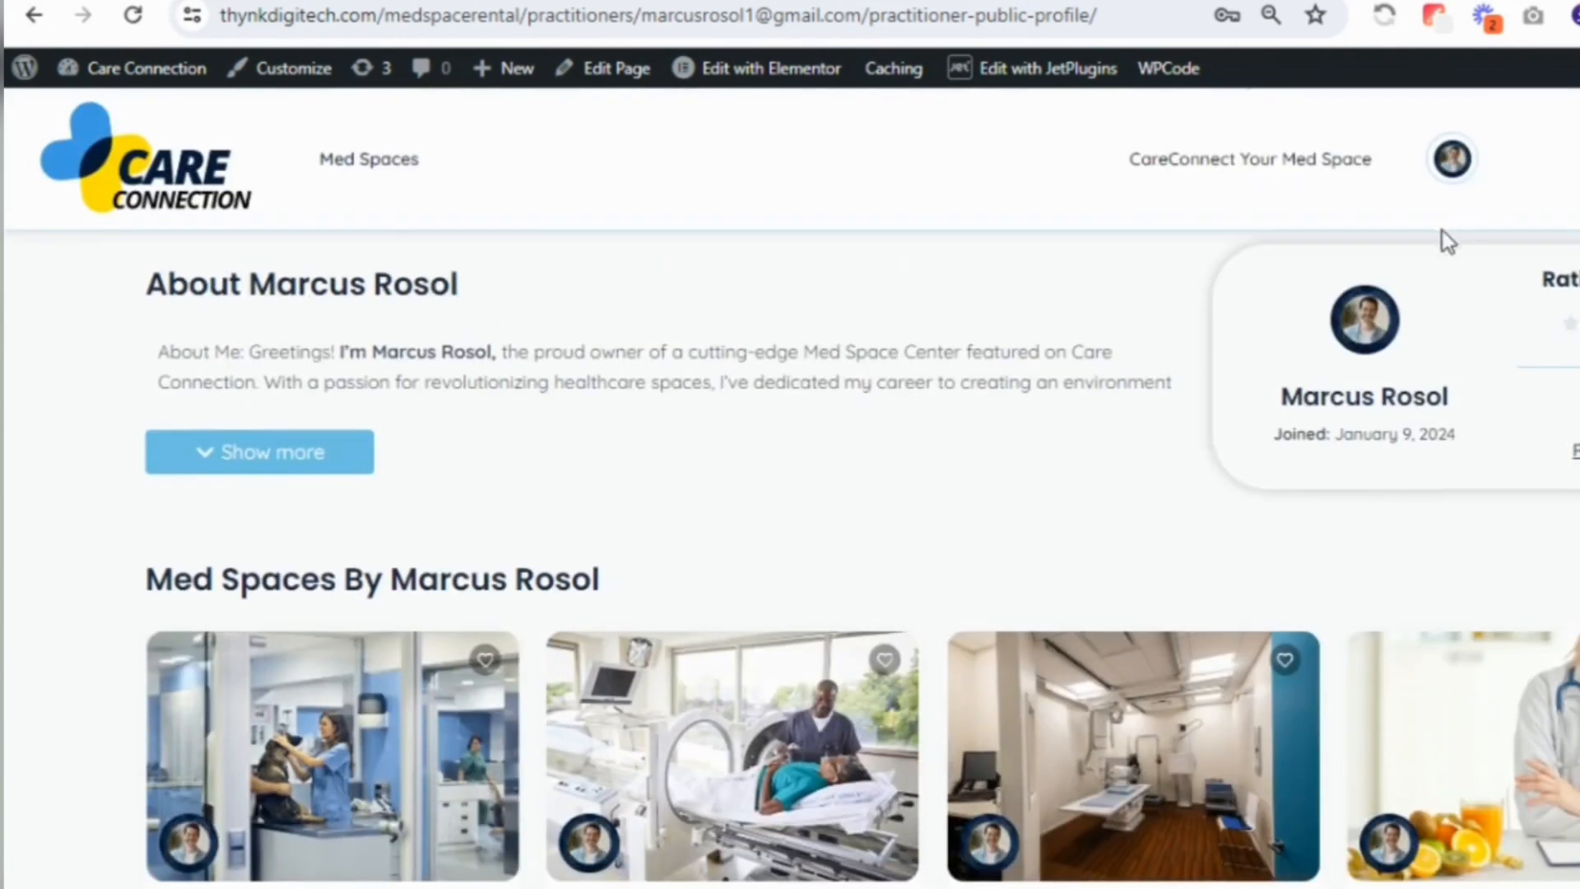
Return to JetEngine's query list and start a new query named "Total Reviews for User Post Author"
{"action": "left_click", "coordinate": [309, 1]}
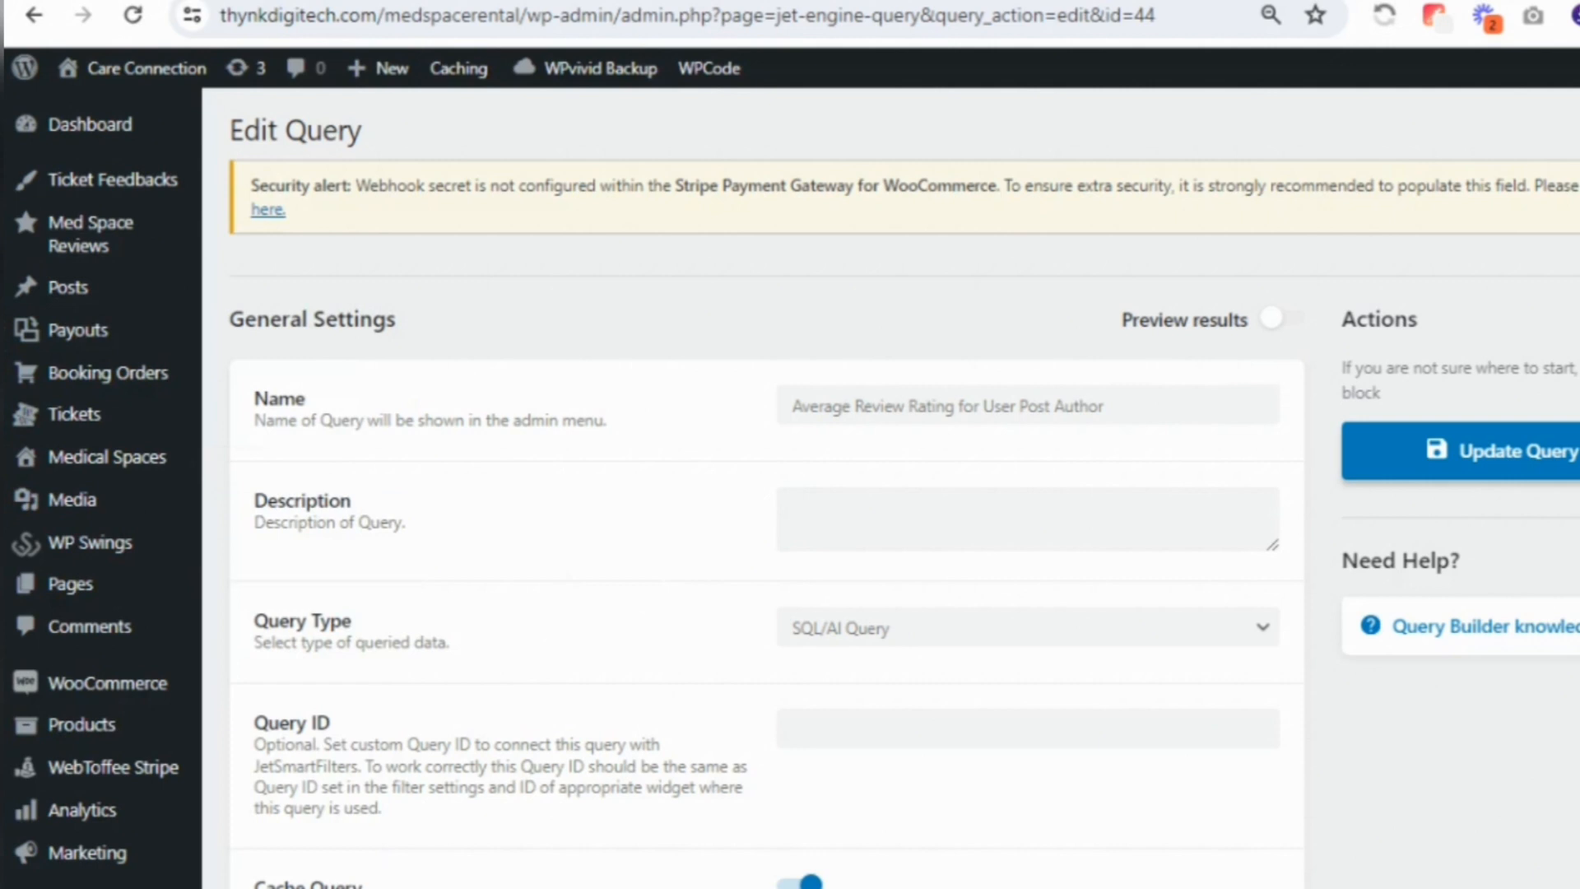
{"action": "scroll", "coordinate": [956, 422], "scroll_direction": "down", "scroll_amount": 8}
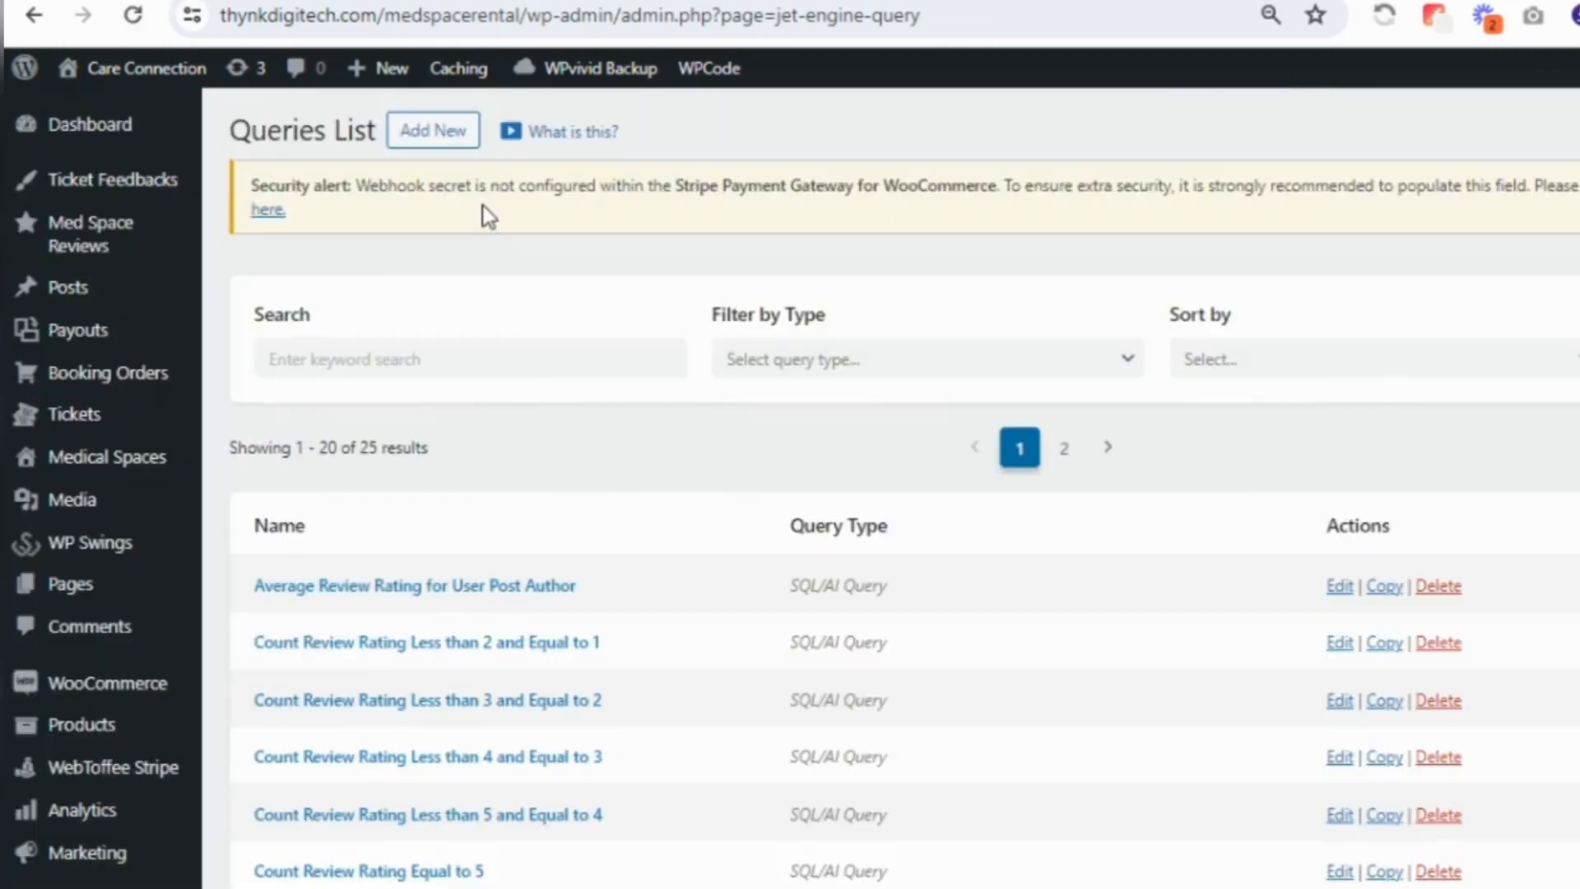
{"action": "left_click", "coordinate": [437, 127]}
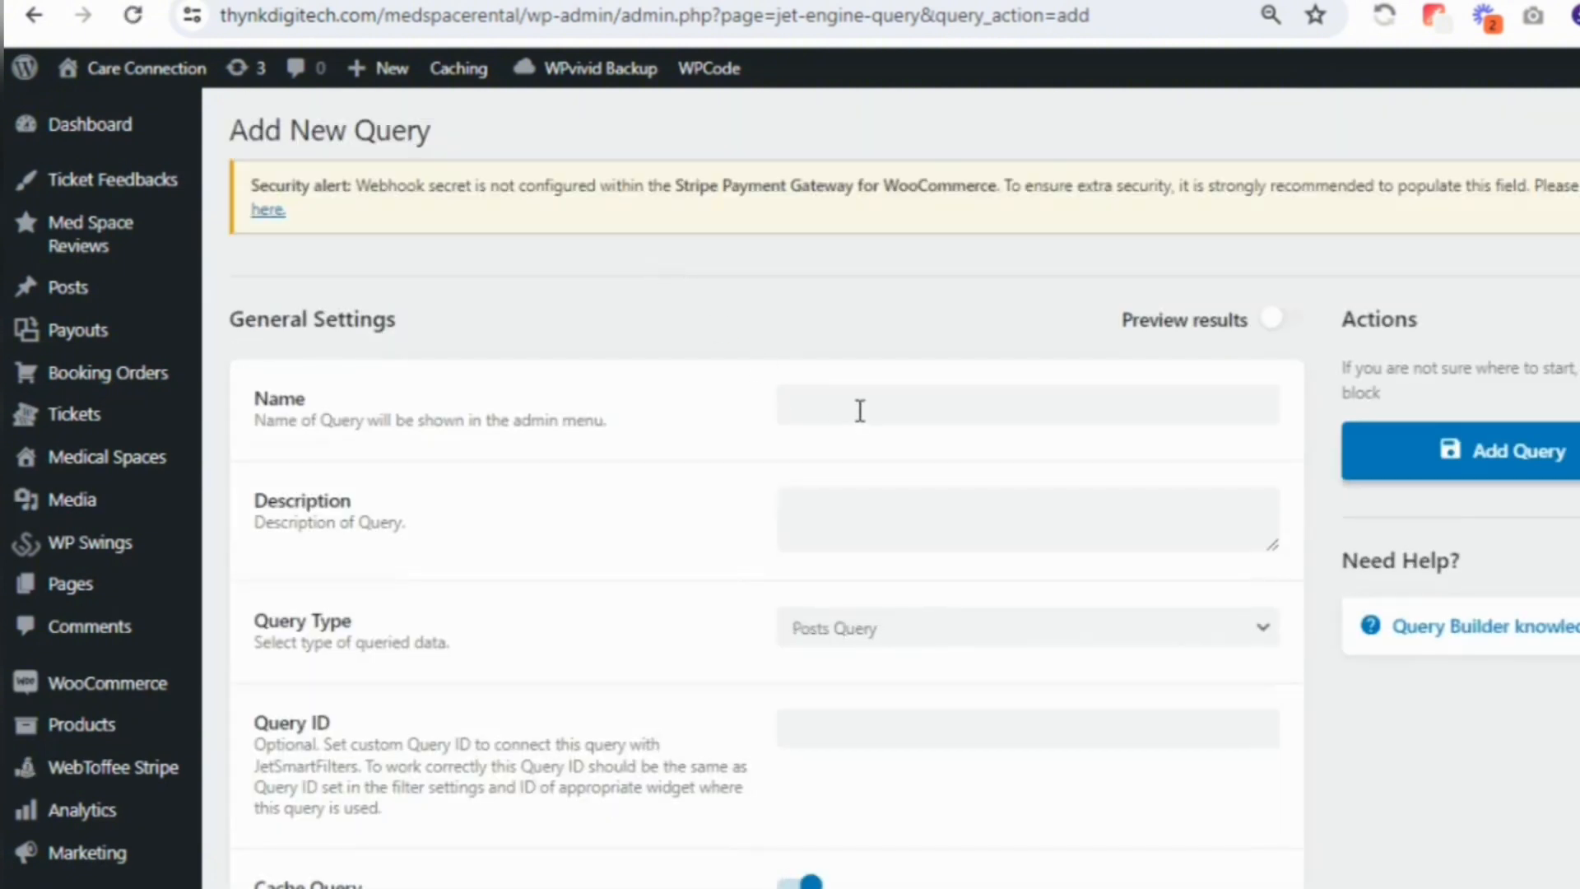
{"action": "left_click", "coordinate": [861, 405]}
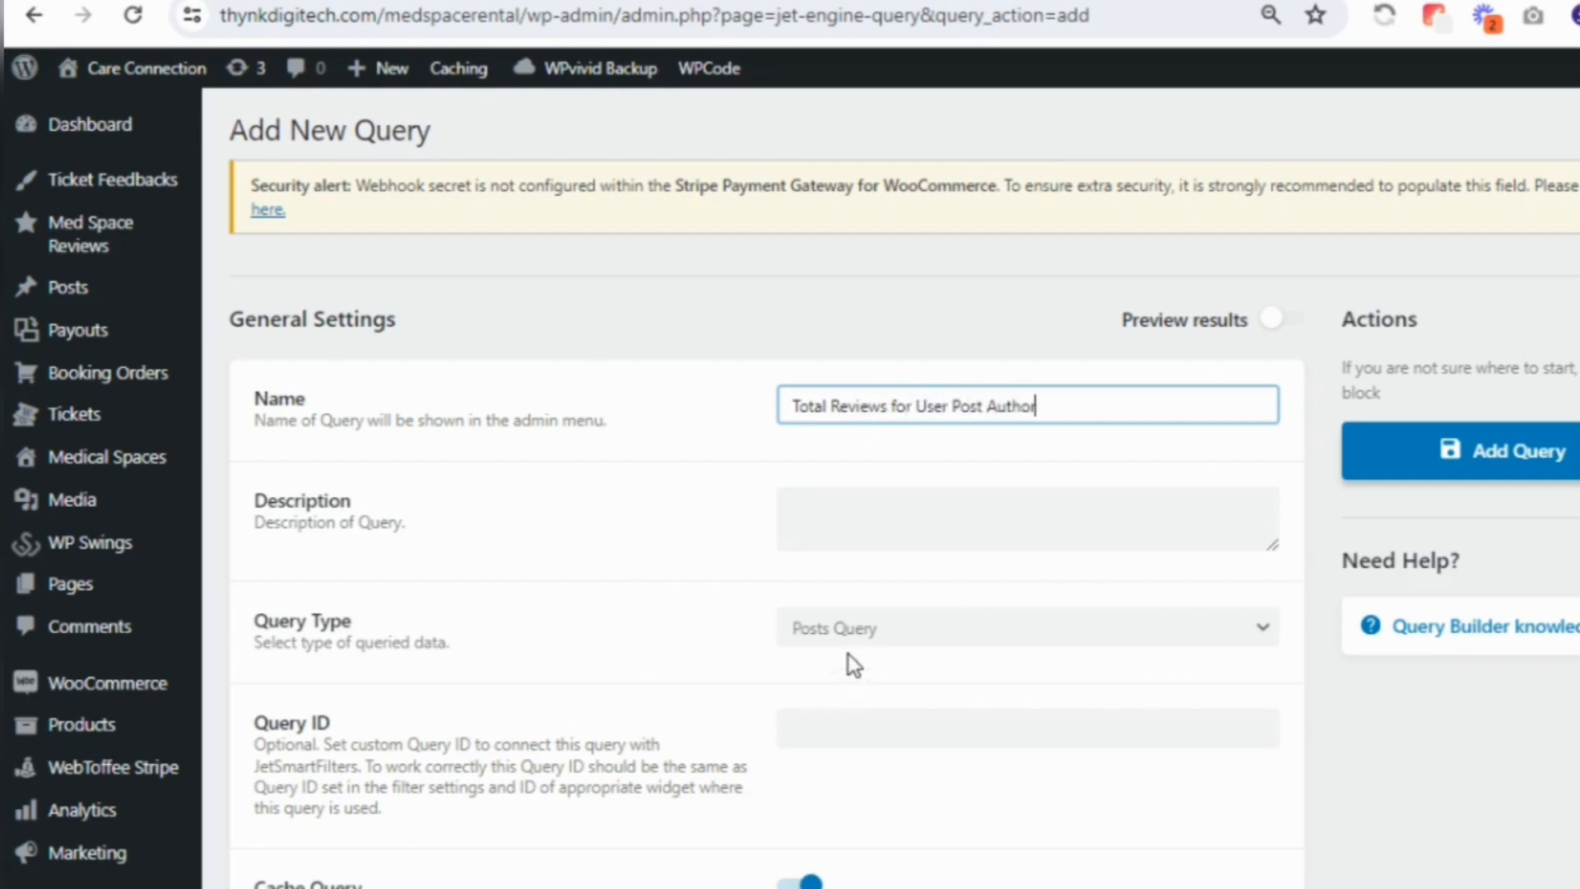
Make the new query an SQL query that selects data from the jet_cct_med_space_reviews table
{"action": "left_click", "coordinate": [851, 640]}
{"action": "left_click", "coordinate": [879, 428]}
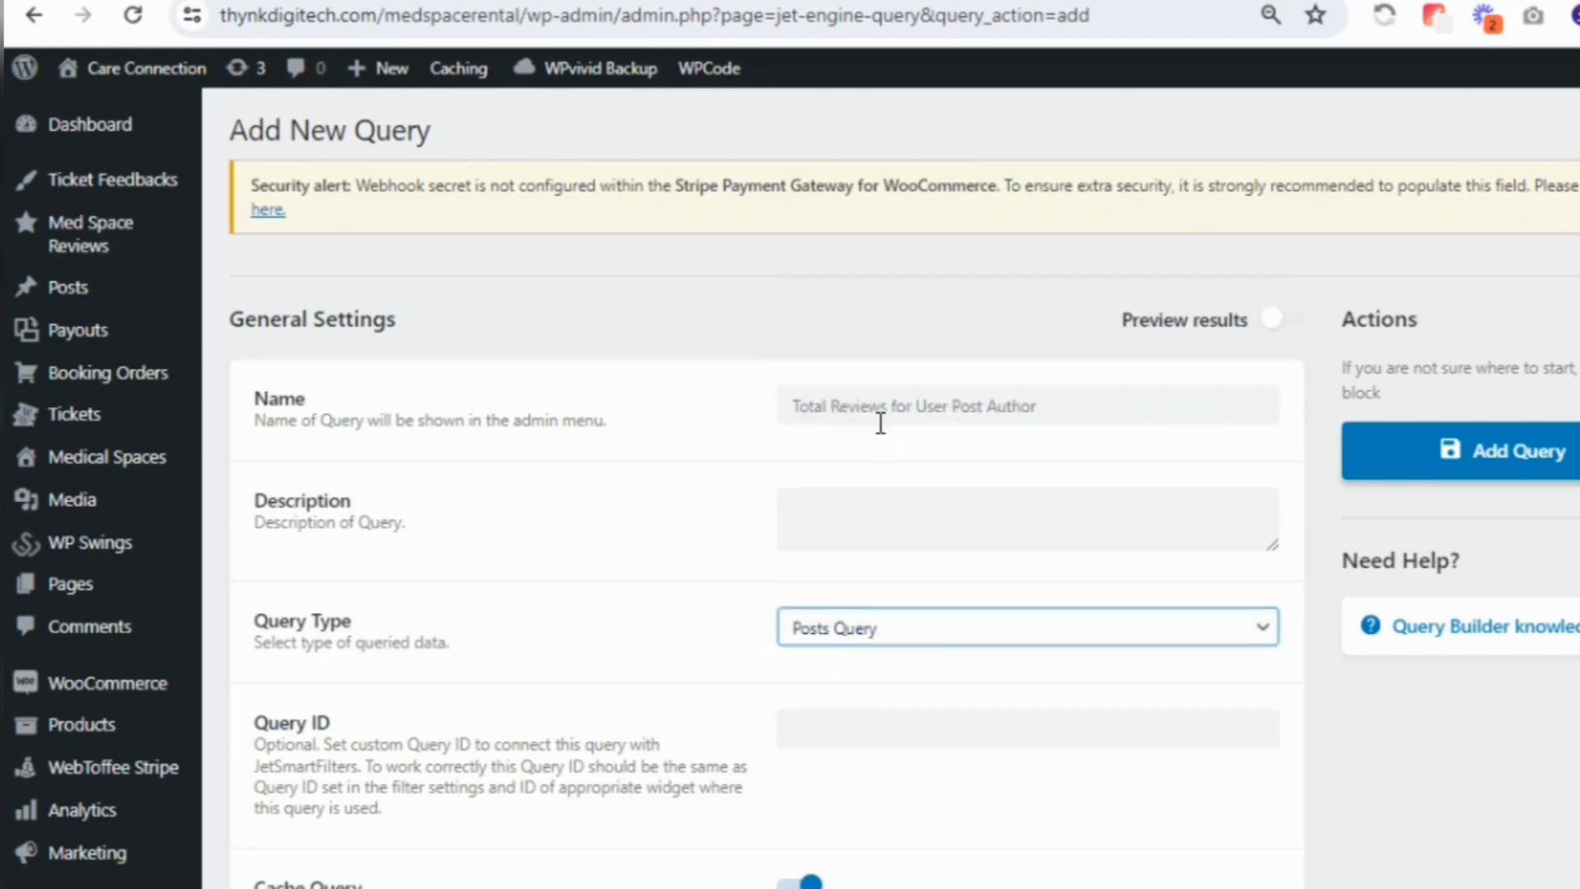
{"action": "scroll", "coordinate": [879, 429], "scroll_direction": "down", "scroll_amount": 6}
{"action": "scroll", "coordinate": [766, 494], "scroll_direction": "down", "scroll_amount": 3}
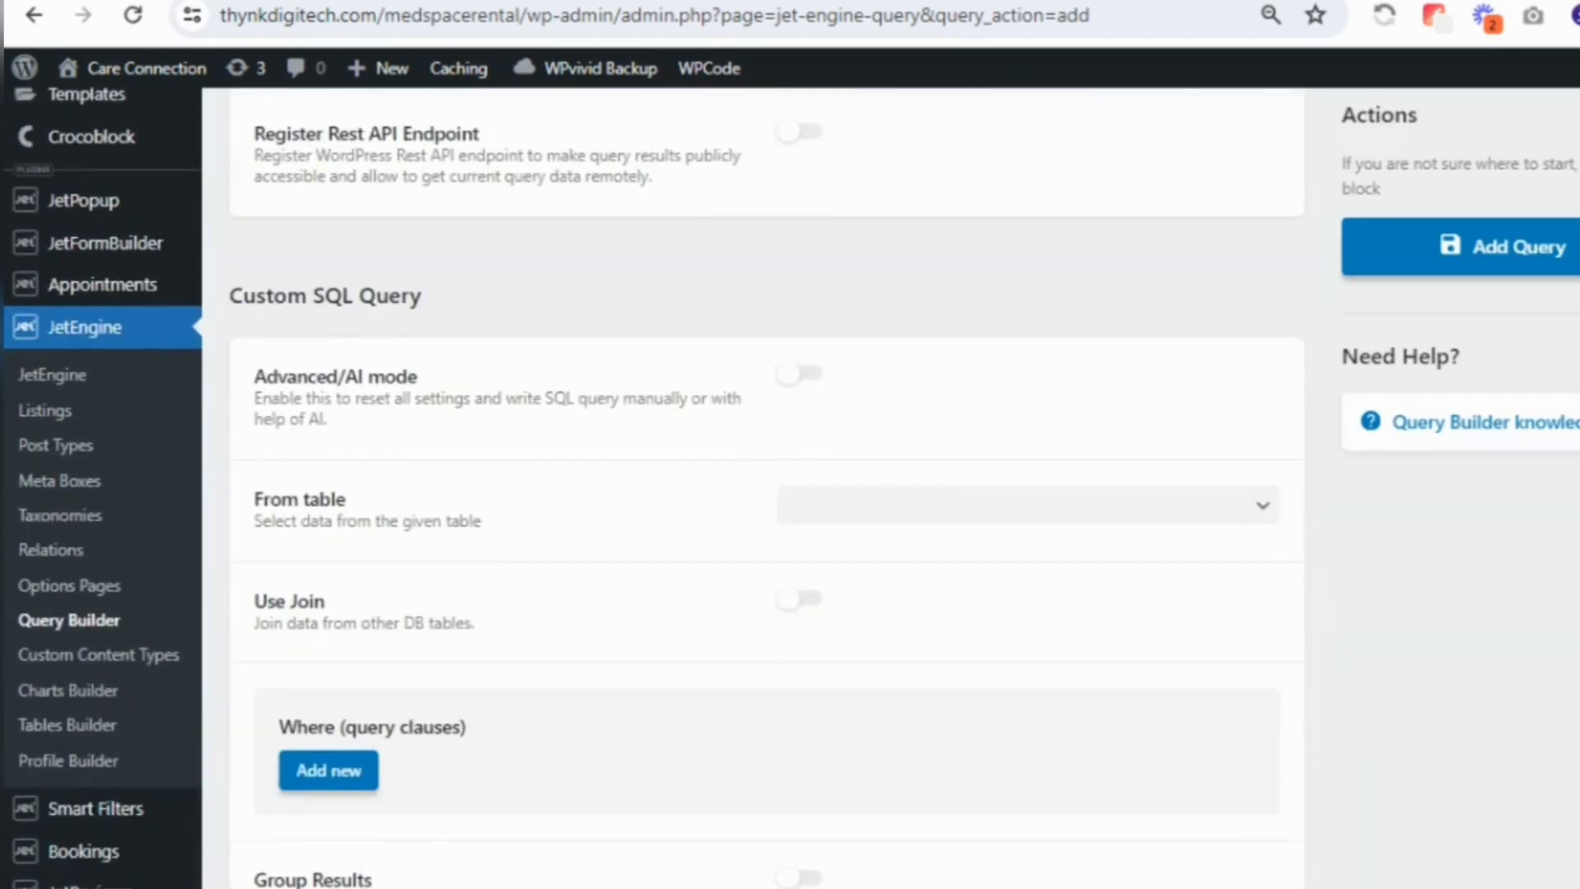
{"action": "left_click", "coordinate": [1084, 515]}
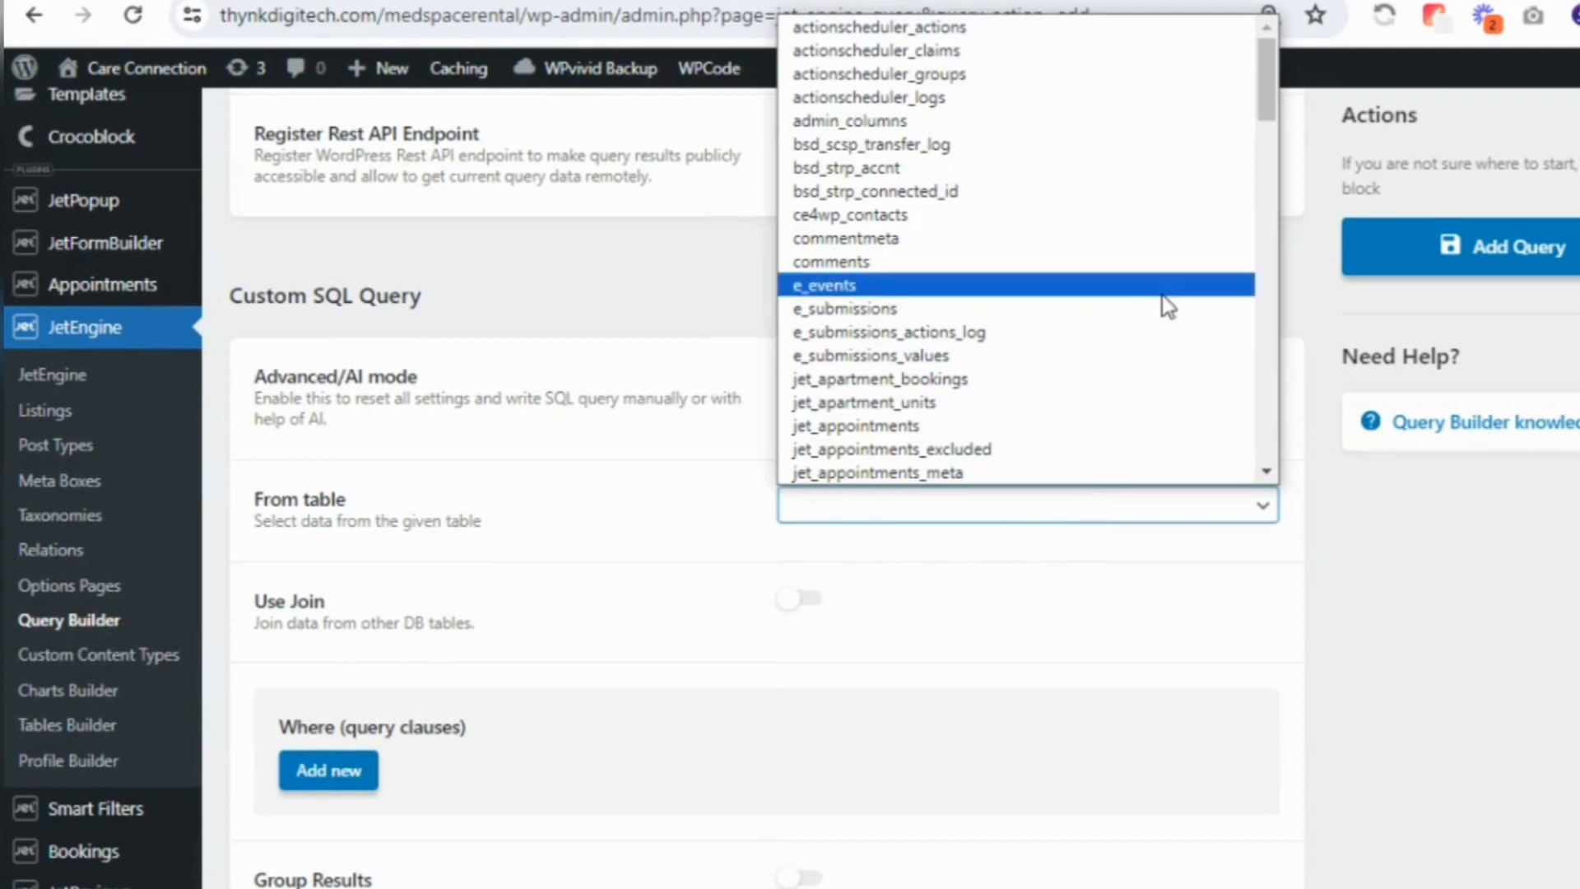
{"action": "scroll", "coordinate": [1152, 411], "scroll_direction": "down", "scroll_amount": 4}
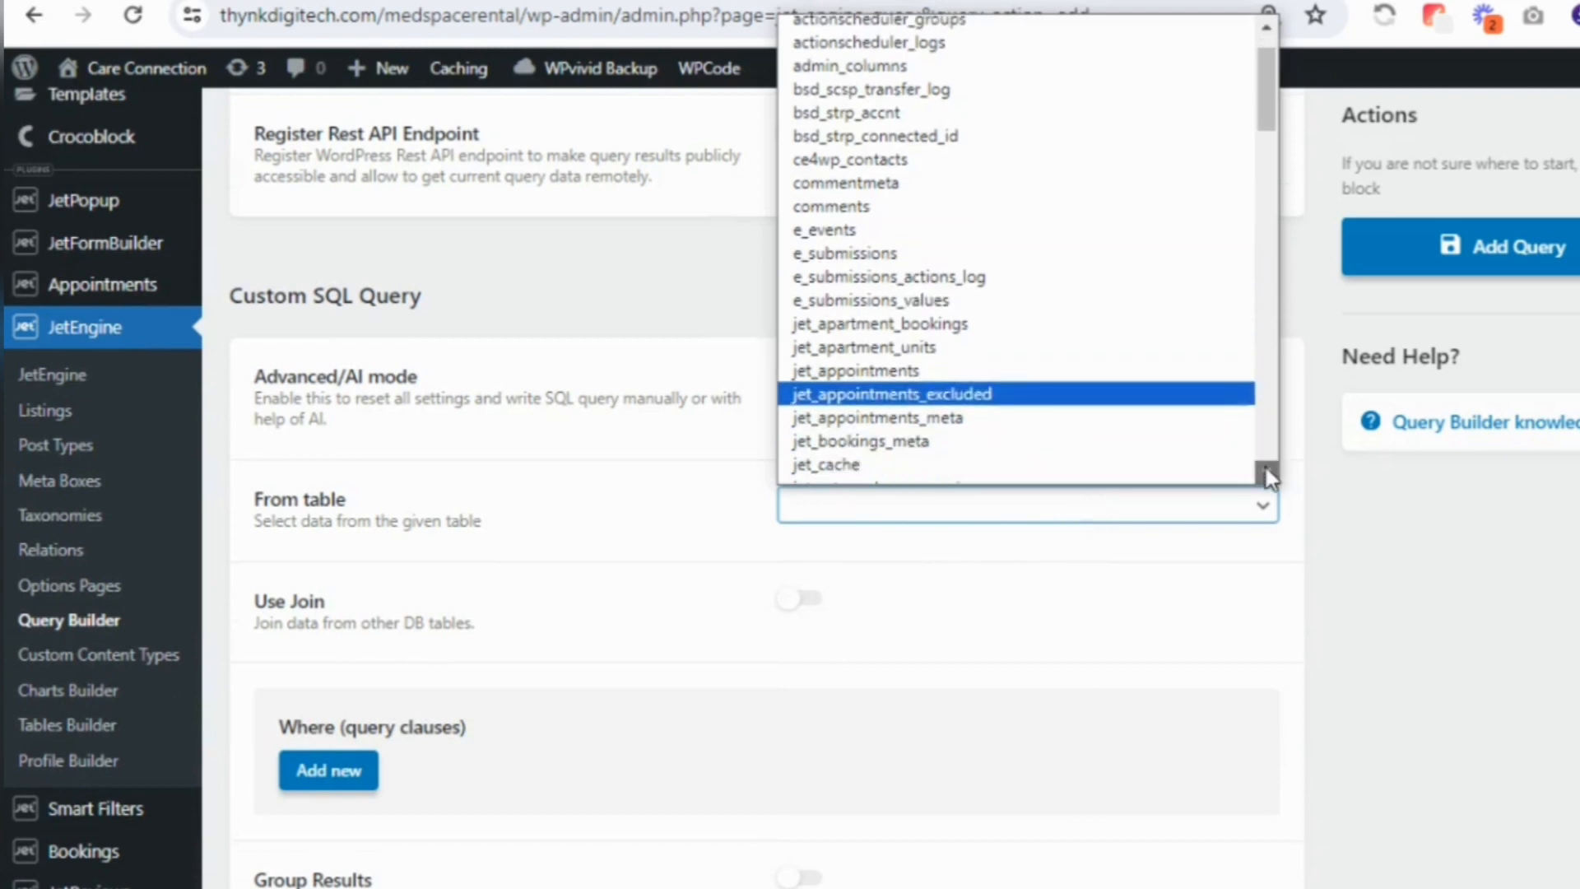
{"action": "left_click", "coordinate": [1072, 331]}
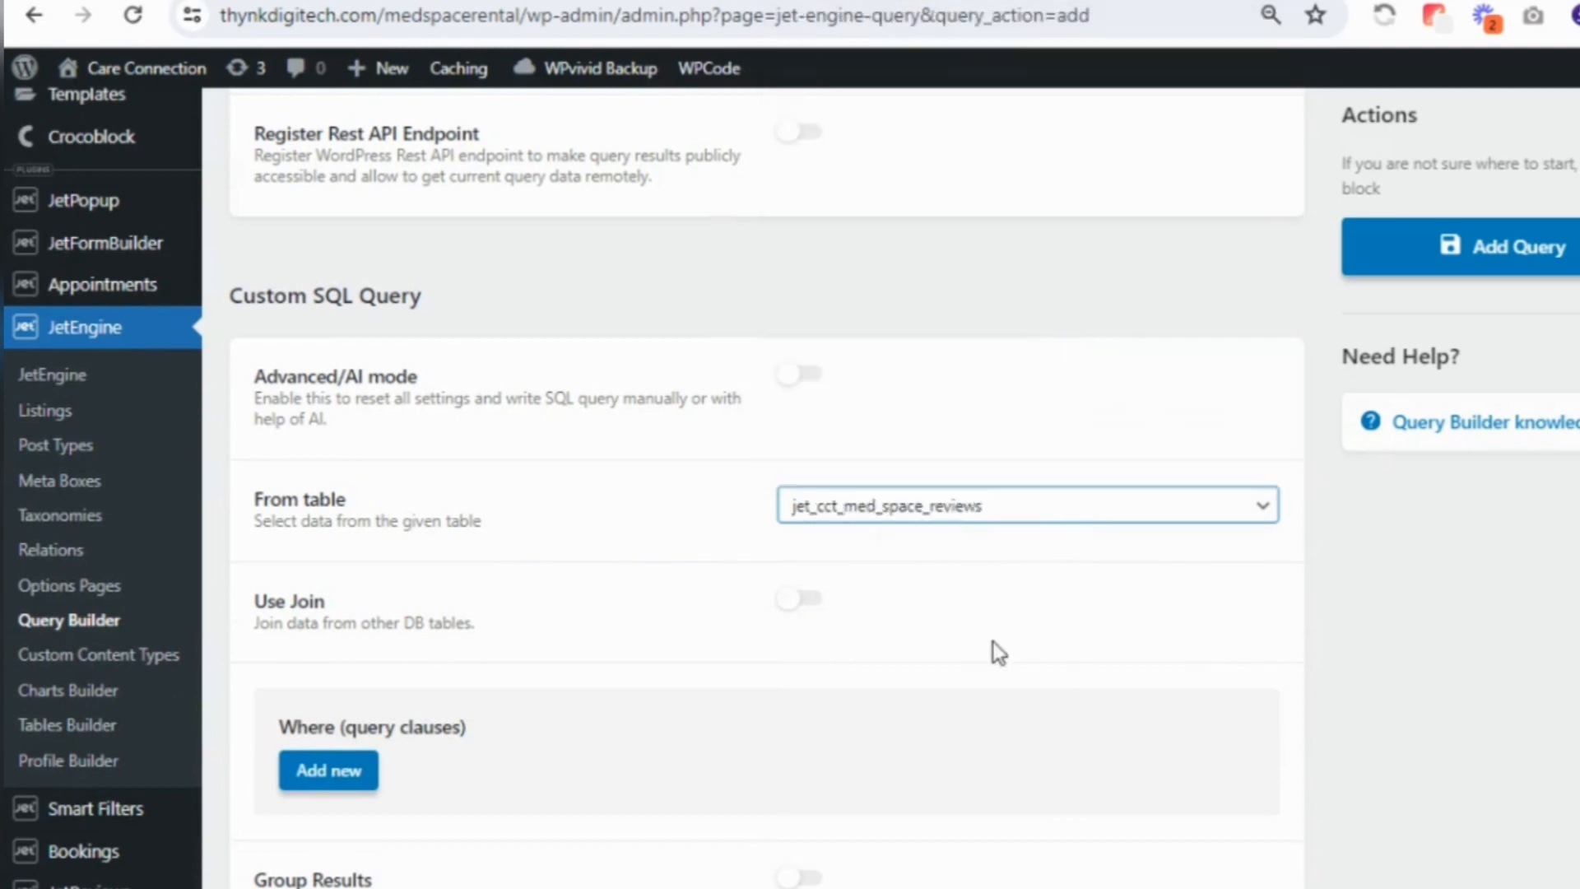
Add a where clause to the query on the med_space_author_id column with the Equal (=) comparison
{"action": "left_click", "coordinate": [329, 770]}
{"action": "left_click_drag", "start_coordinate": [1498, 726], "coordinate": [1575, 576]}
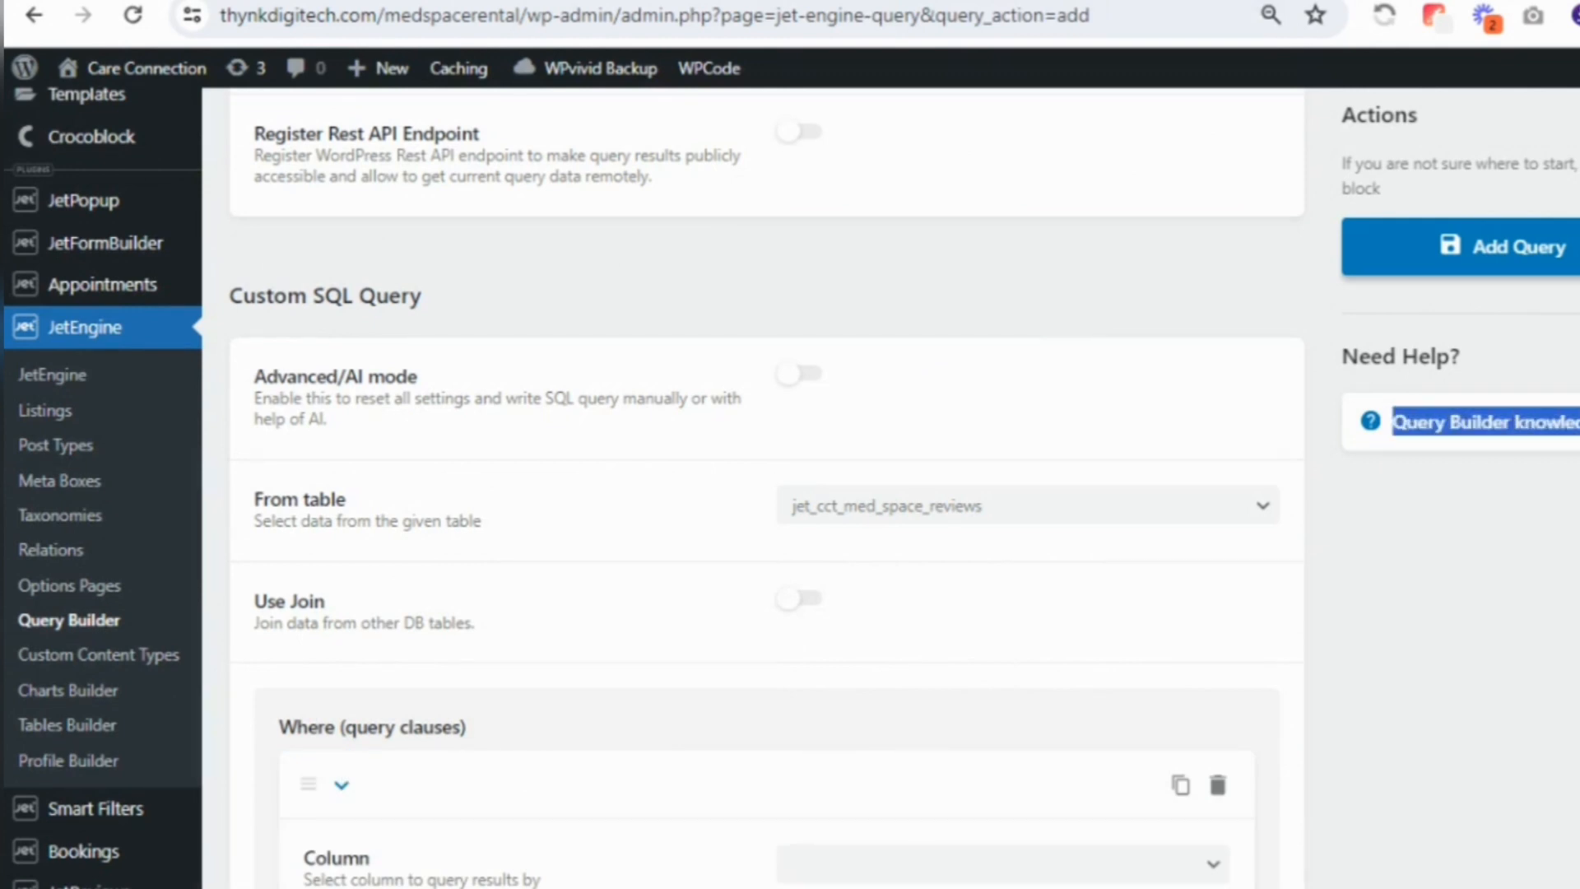
{"action": "scroll", "coordinate": [1563, 477], "scroll_direction": "down", "scroll_amount": 6}
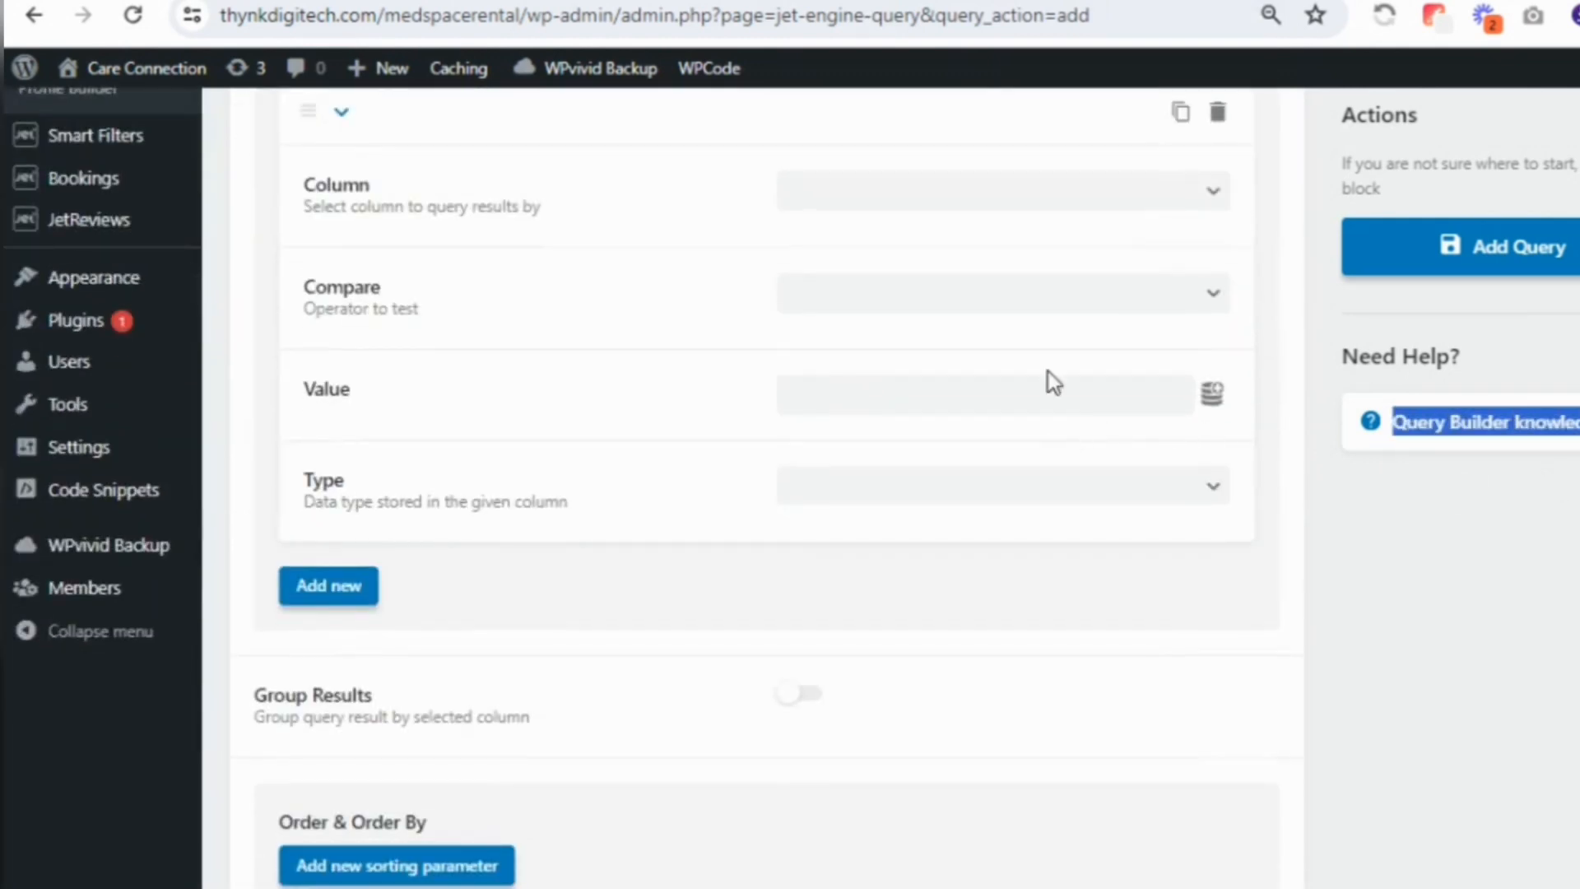
{"action": "left_click", "coordinate": [958, 192]}
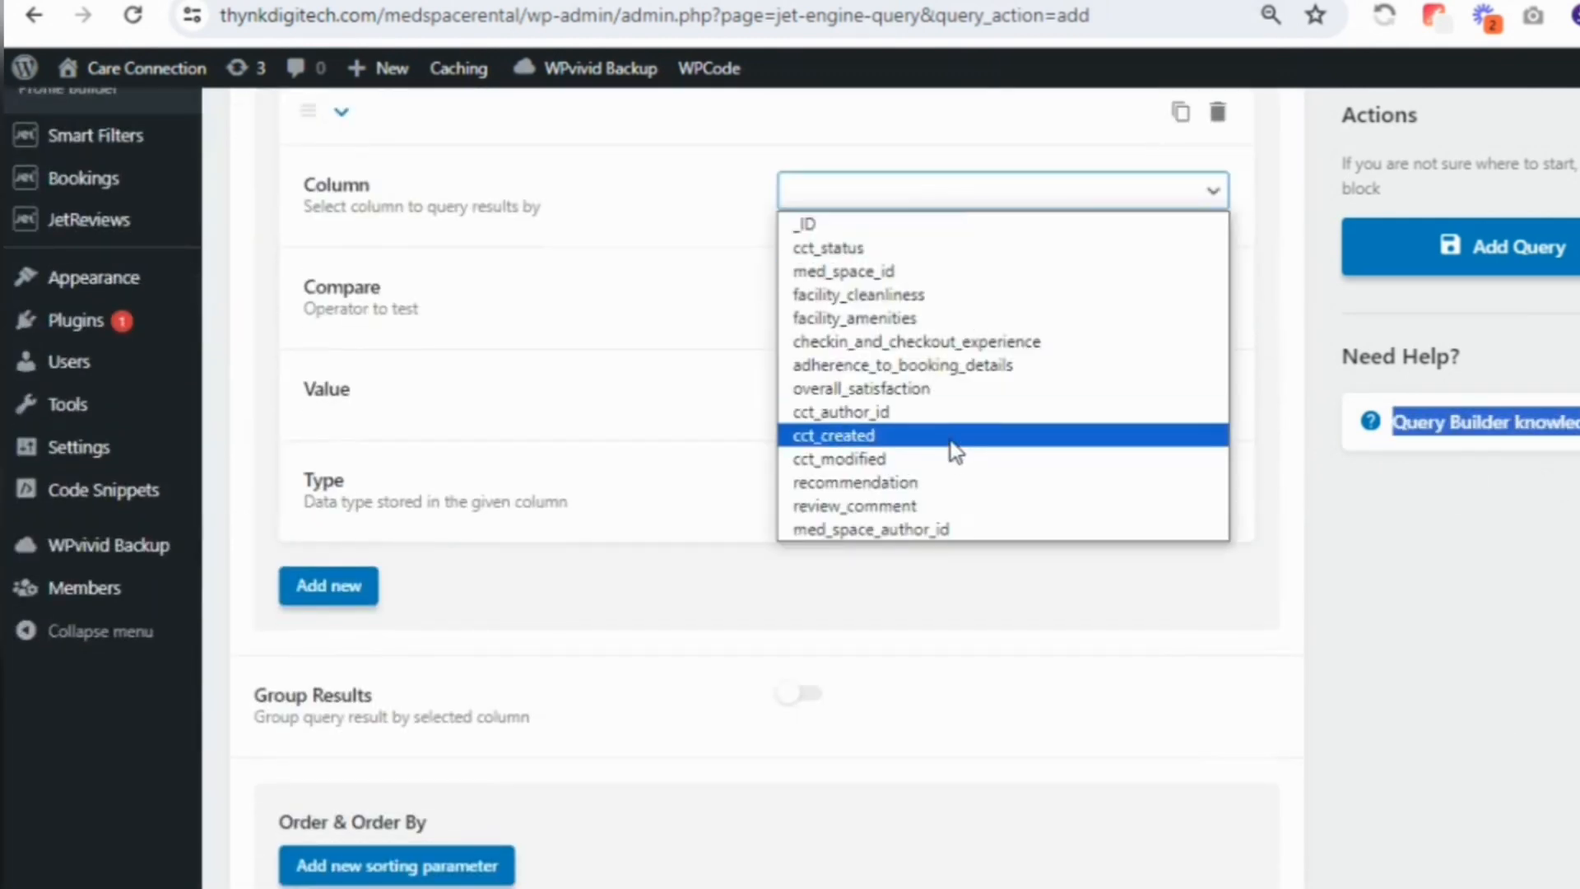
{"action": "left_click", "coordinate": [947, 529]}
{"action": "left_click", "coordinate": [962, 306]}
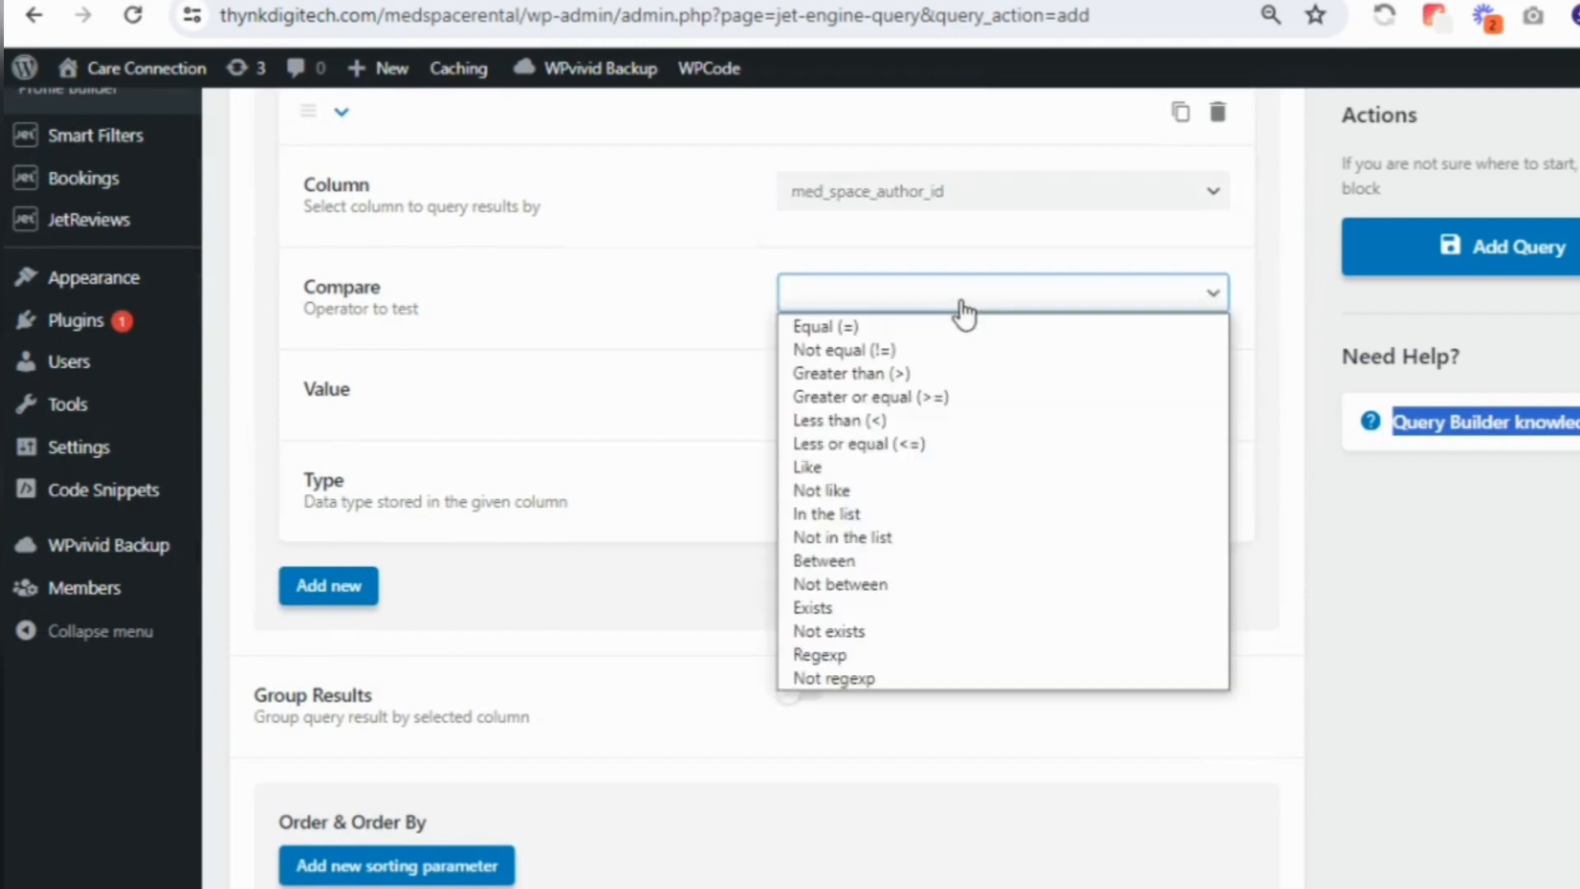
{"action": "left_click", "coordinate": [930, 326]}
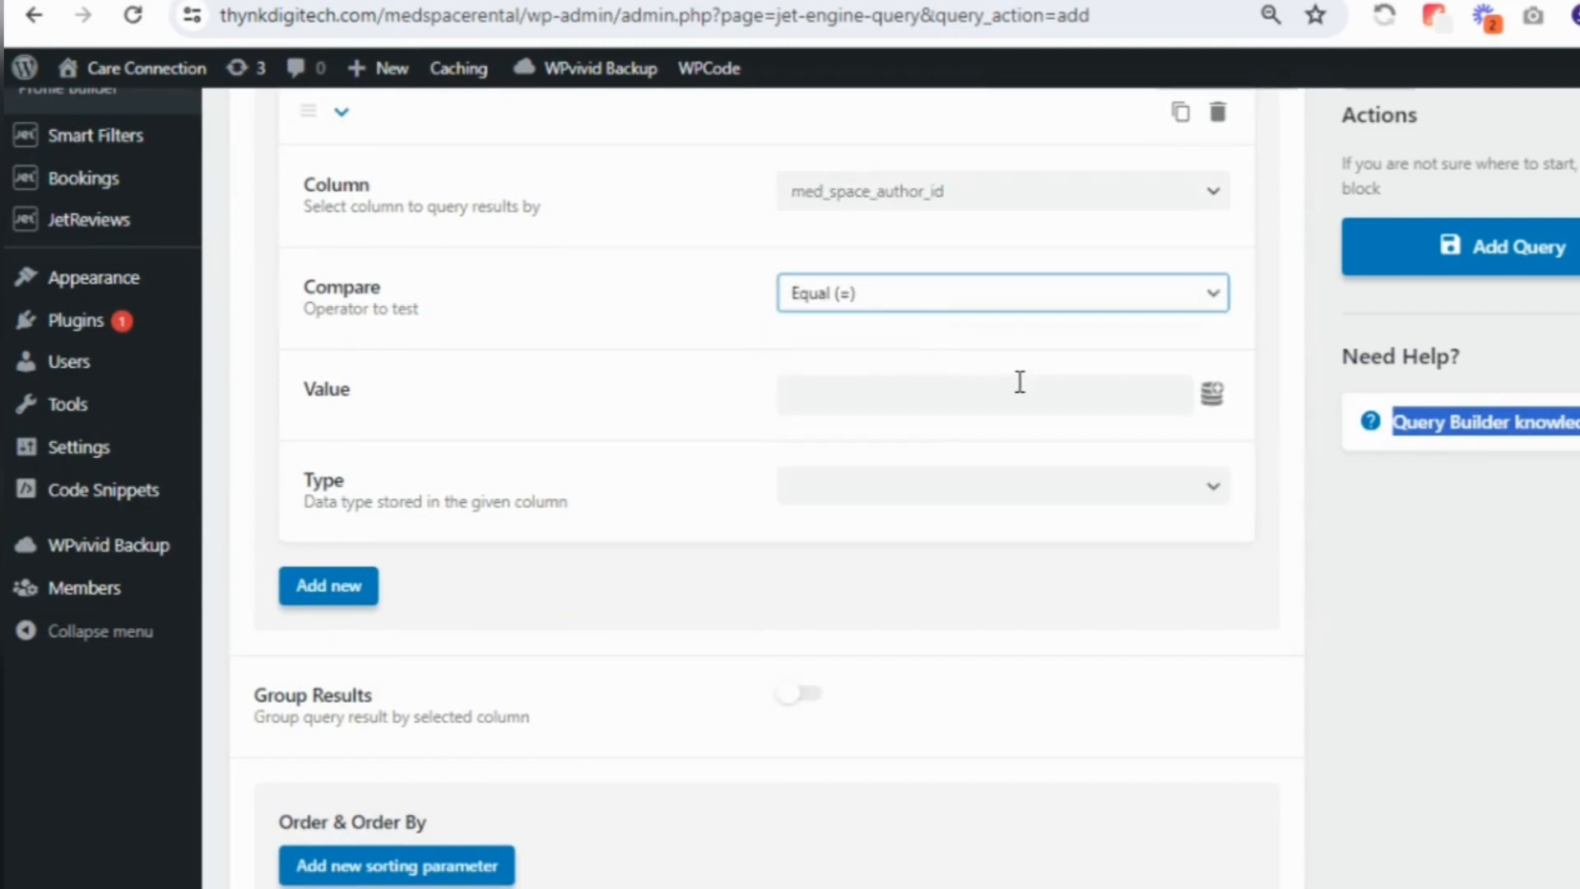
Set the where clause's value to the dynamic Post author ID and its data type to Numeric
{"action": "left_click", "coordinate": [1211, 394]}
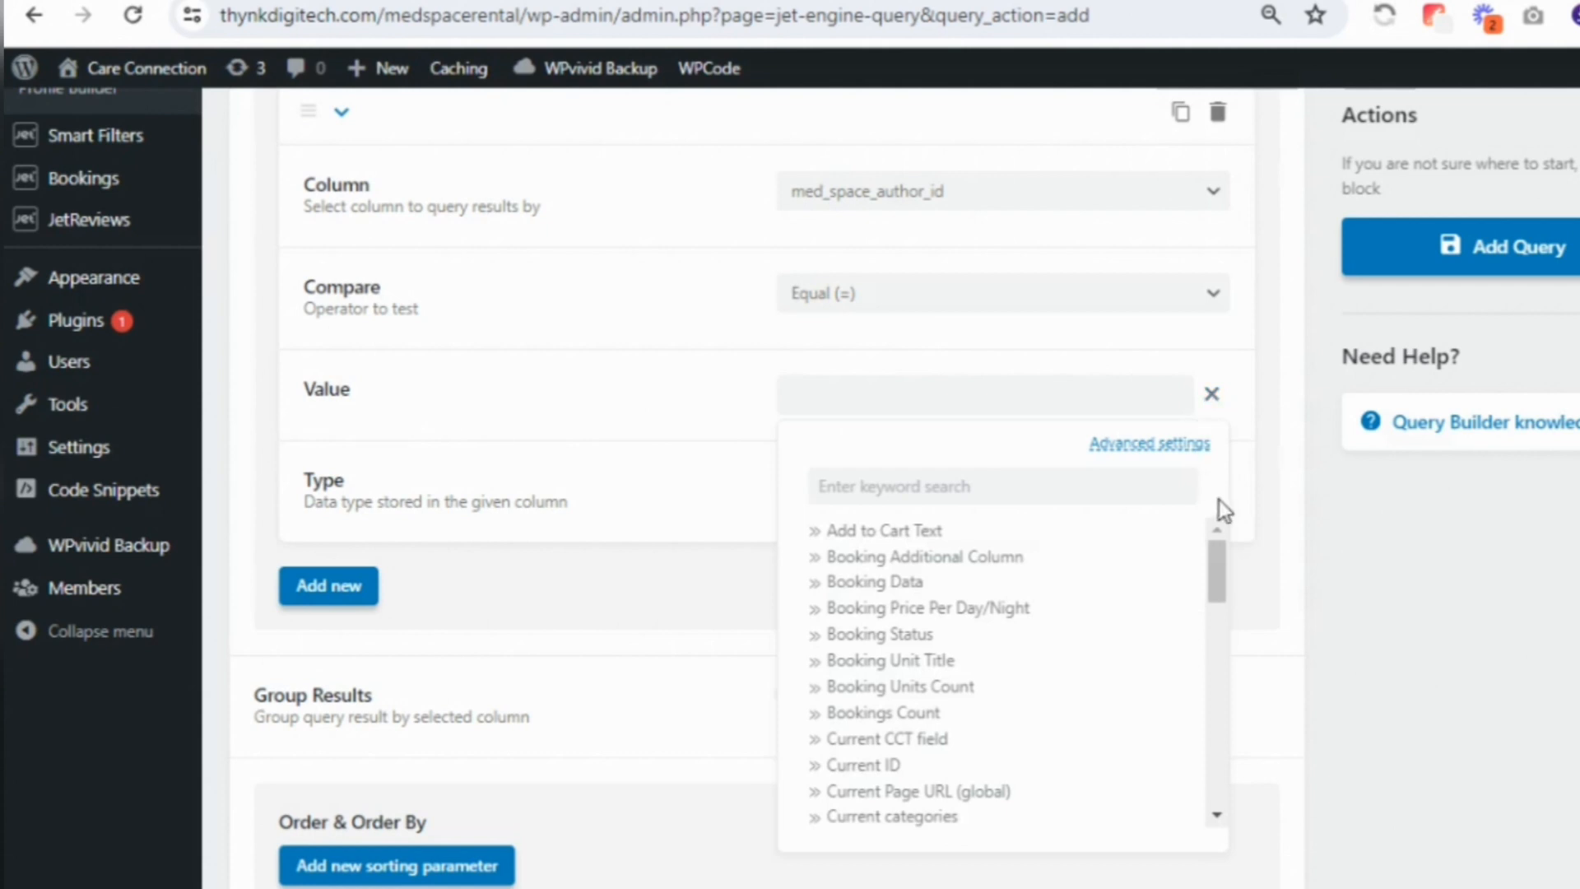
{"action": "left_click_drag", "start_coordinate": [1221, 561], "coordinate": [1217, 677]}
{"action": "left_click", "coordinate": [1076, 735]}
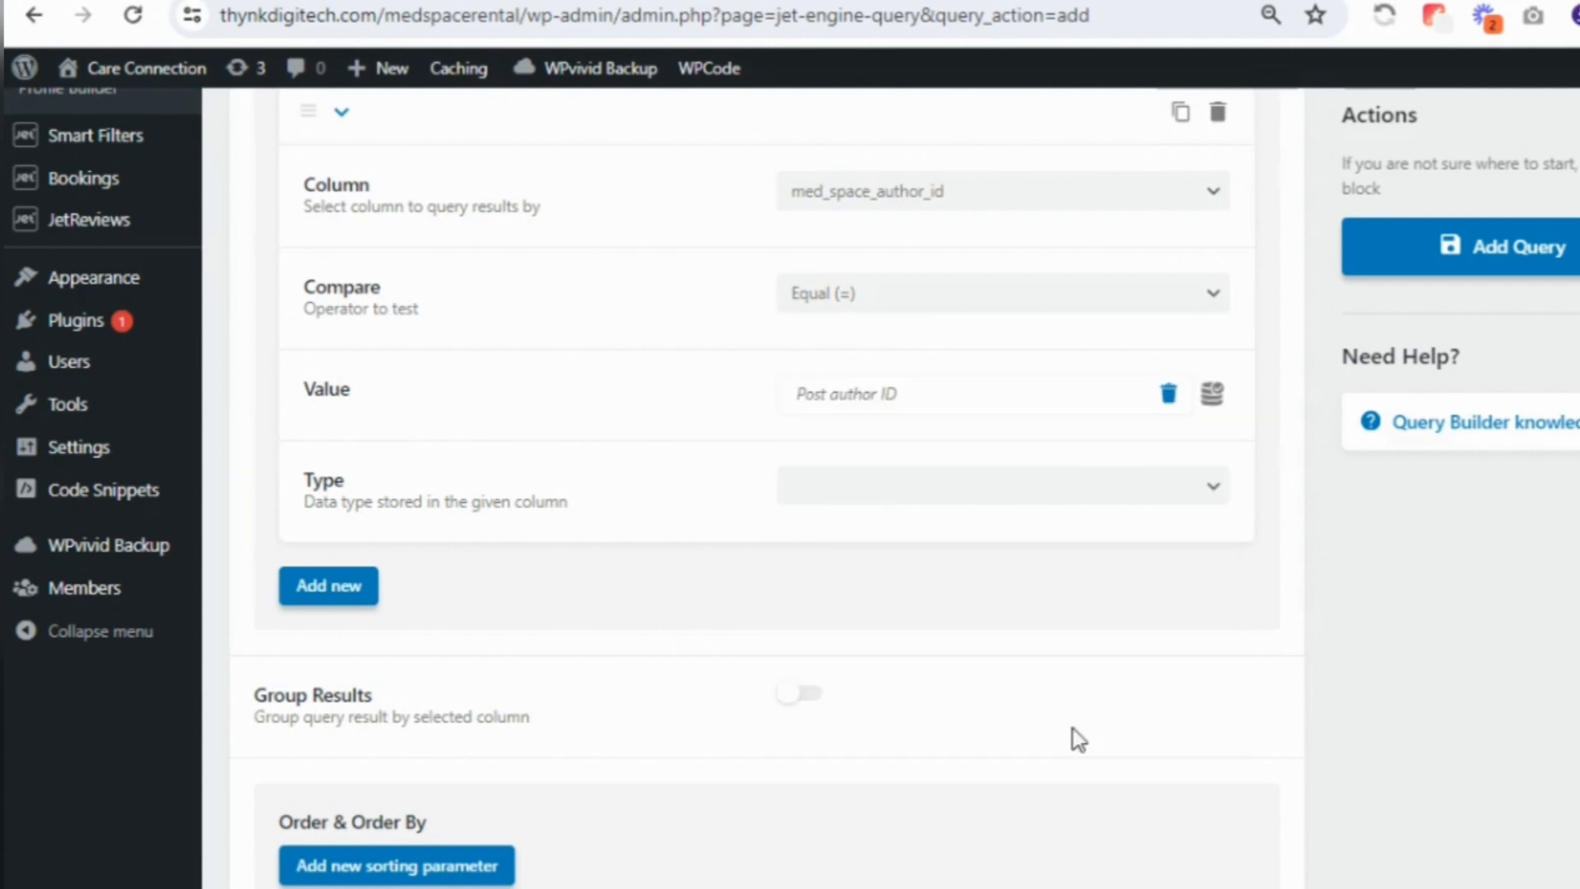
{"action": "left_click", "coordinate": [976, 493]}
{"action": "left_click", "coordinate": [906, 543]}
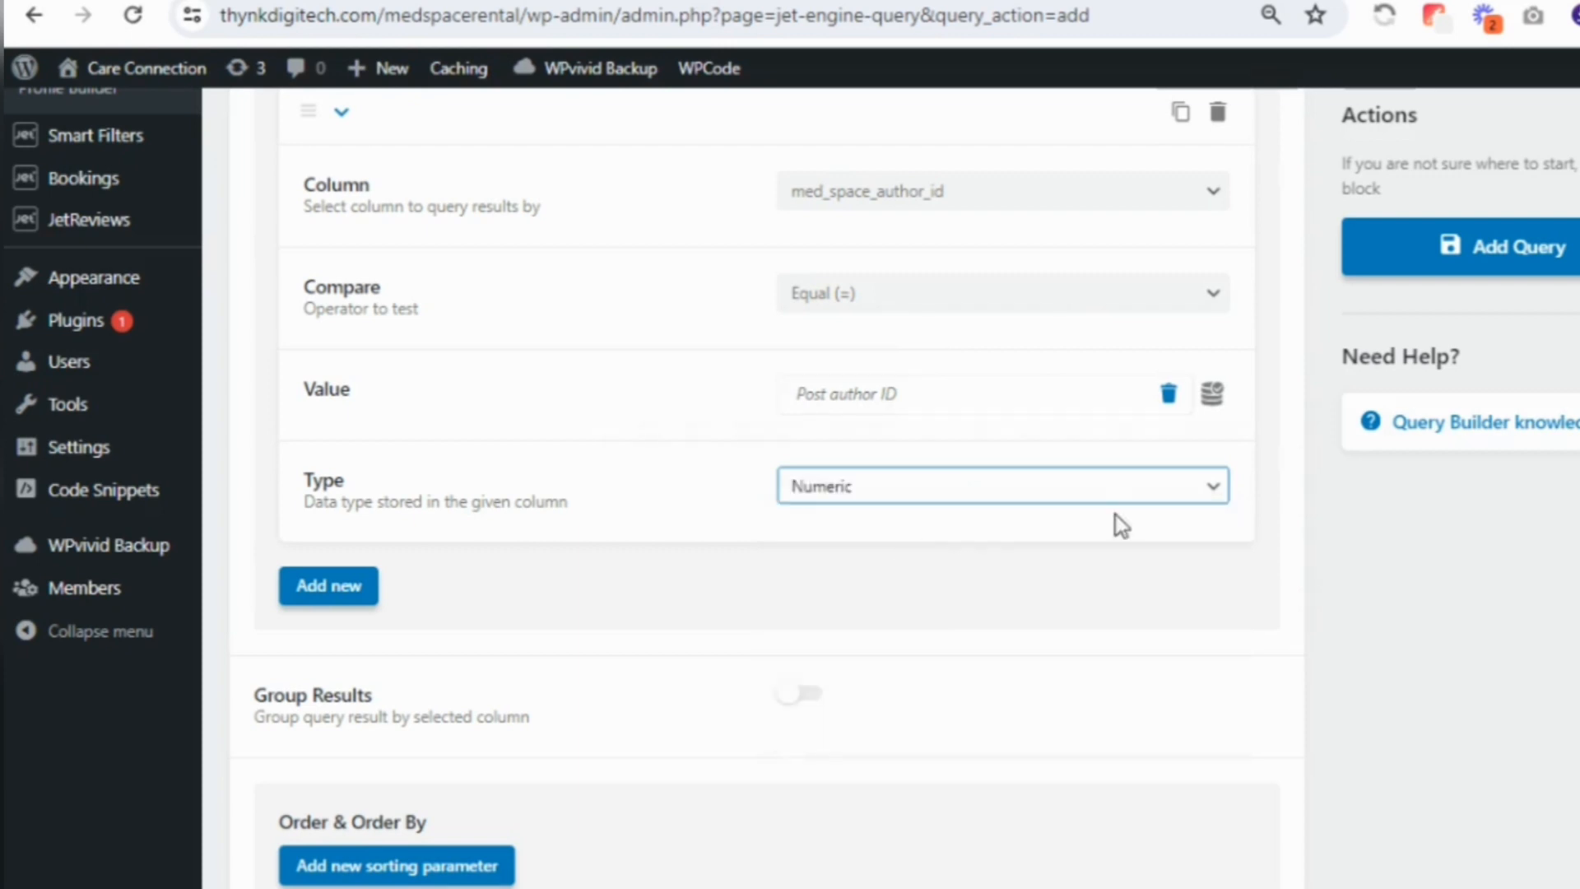
Enable result grouping for the query and group the results by med_space_author_id
{"action": "left_click", "coordinate": [823, 699]}
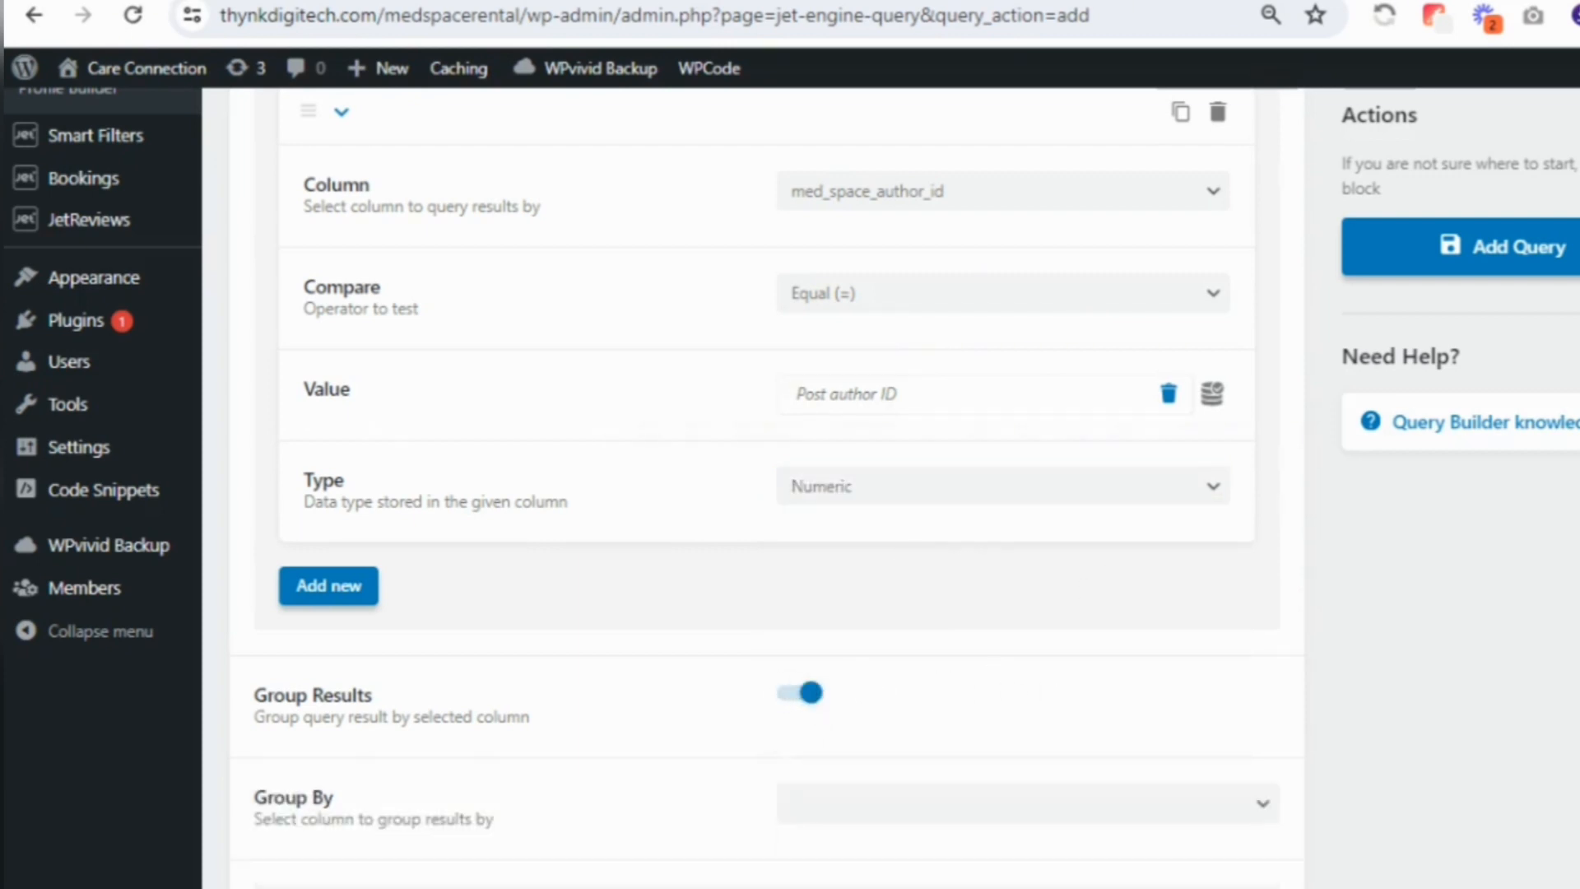
{"action": "scroll", "coordinate": [1415, 477], "scroll_direction": "down", "scroll_amount": 3}
{"action": "left_click", "coordinate": [1091, 582]}
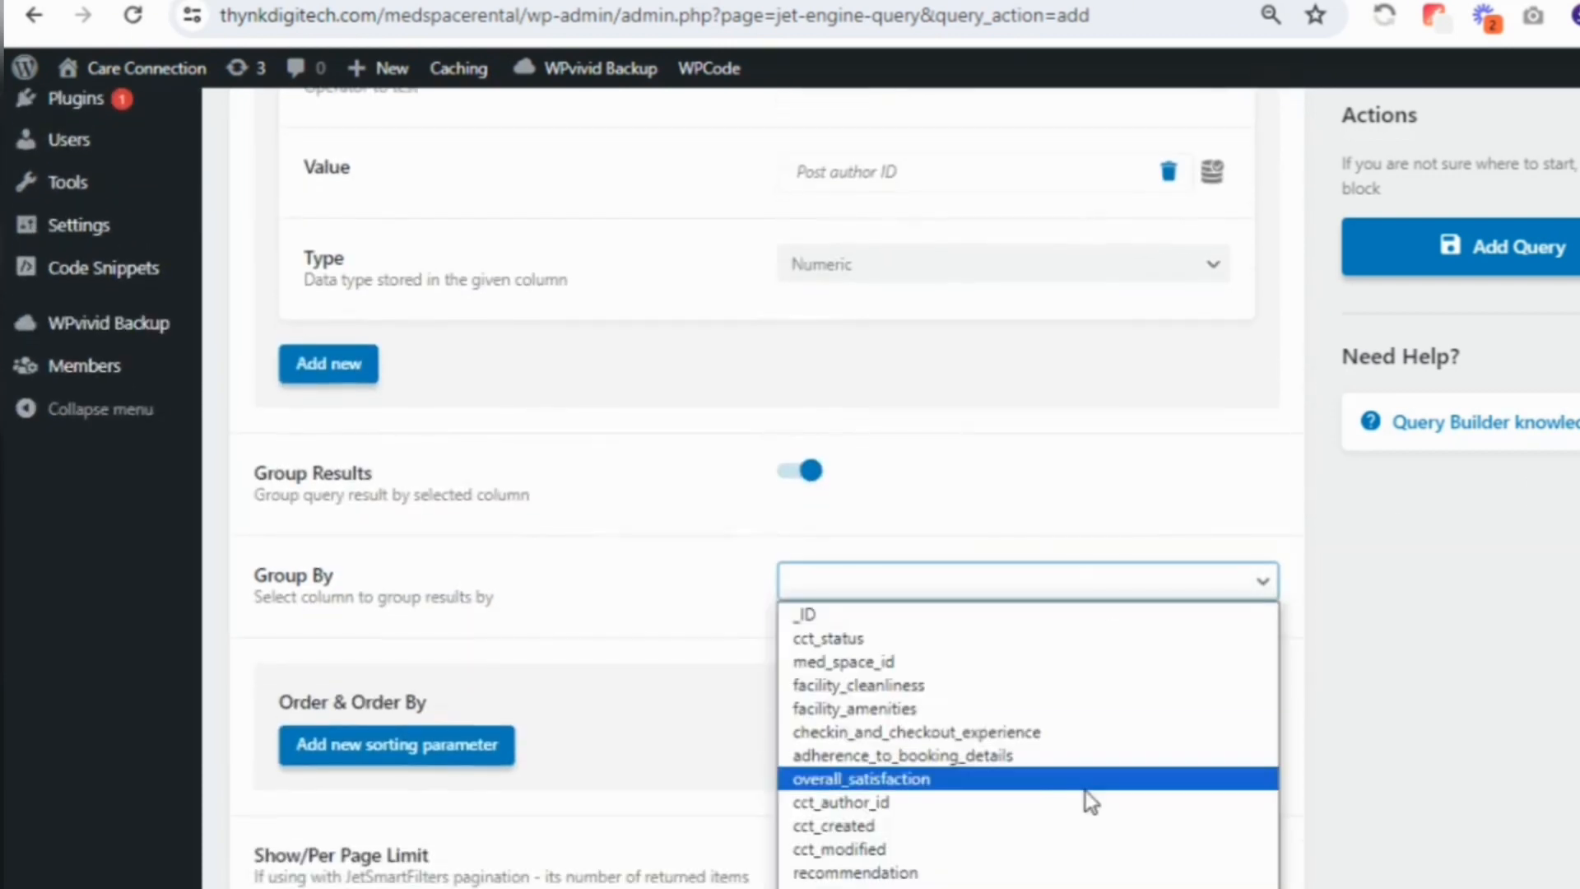
{"action": "left_click", "coordinate": [1078, 888]}
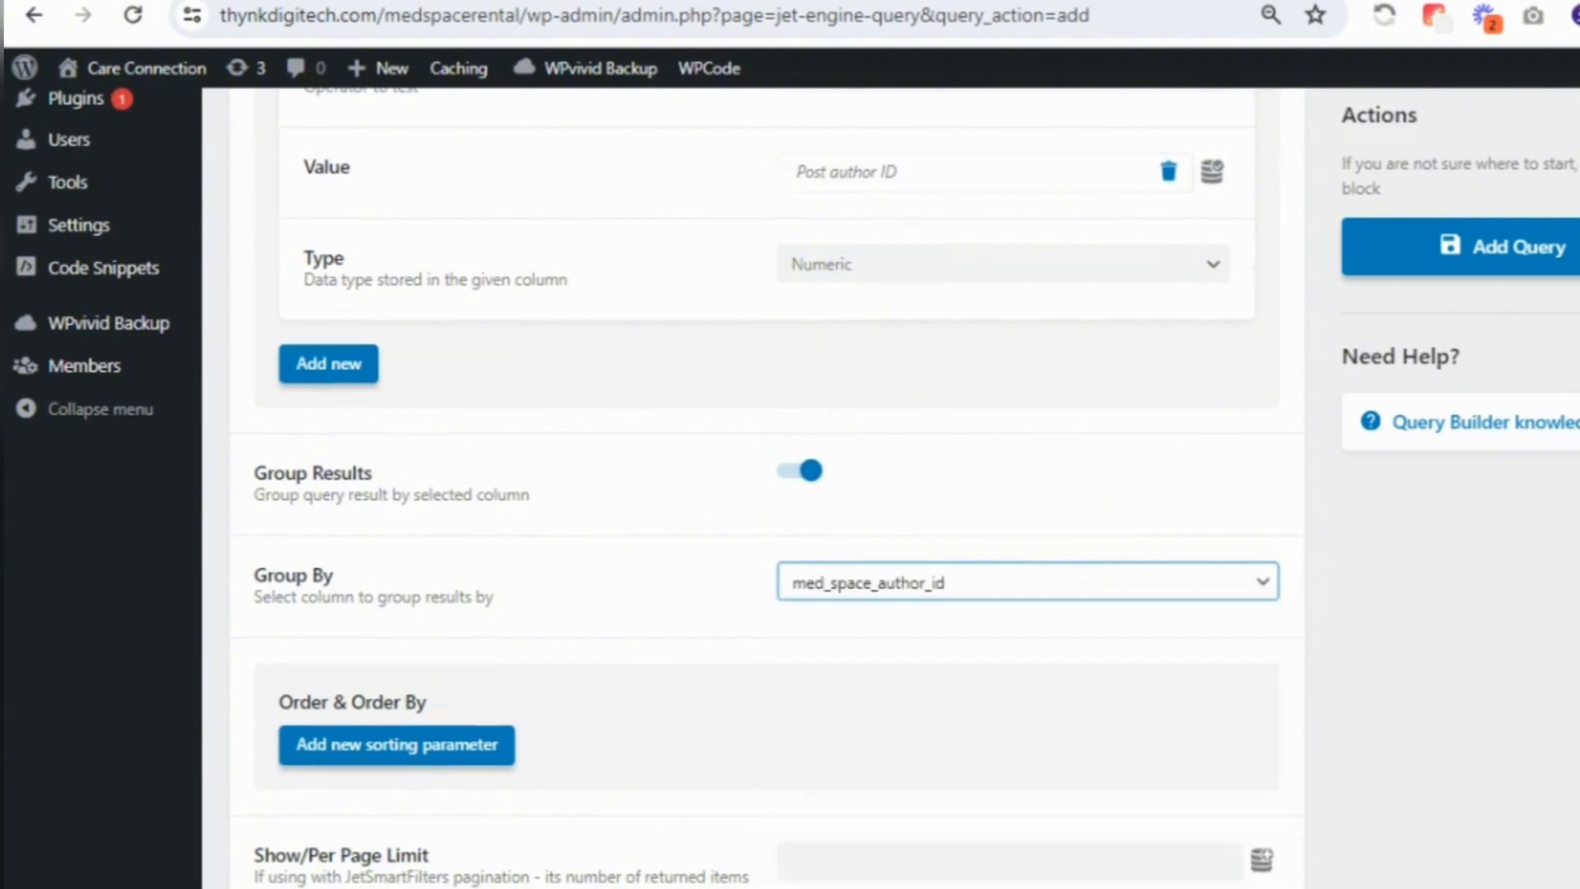
Include only the med_space_author_id column in the query results
{"action": "scroll", "coordinate": [765, 485], "scroll_direction": "down", "scroll_amount": 8}
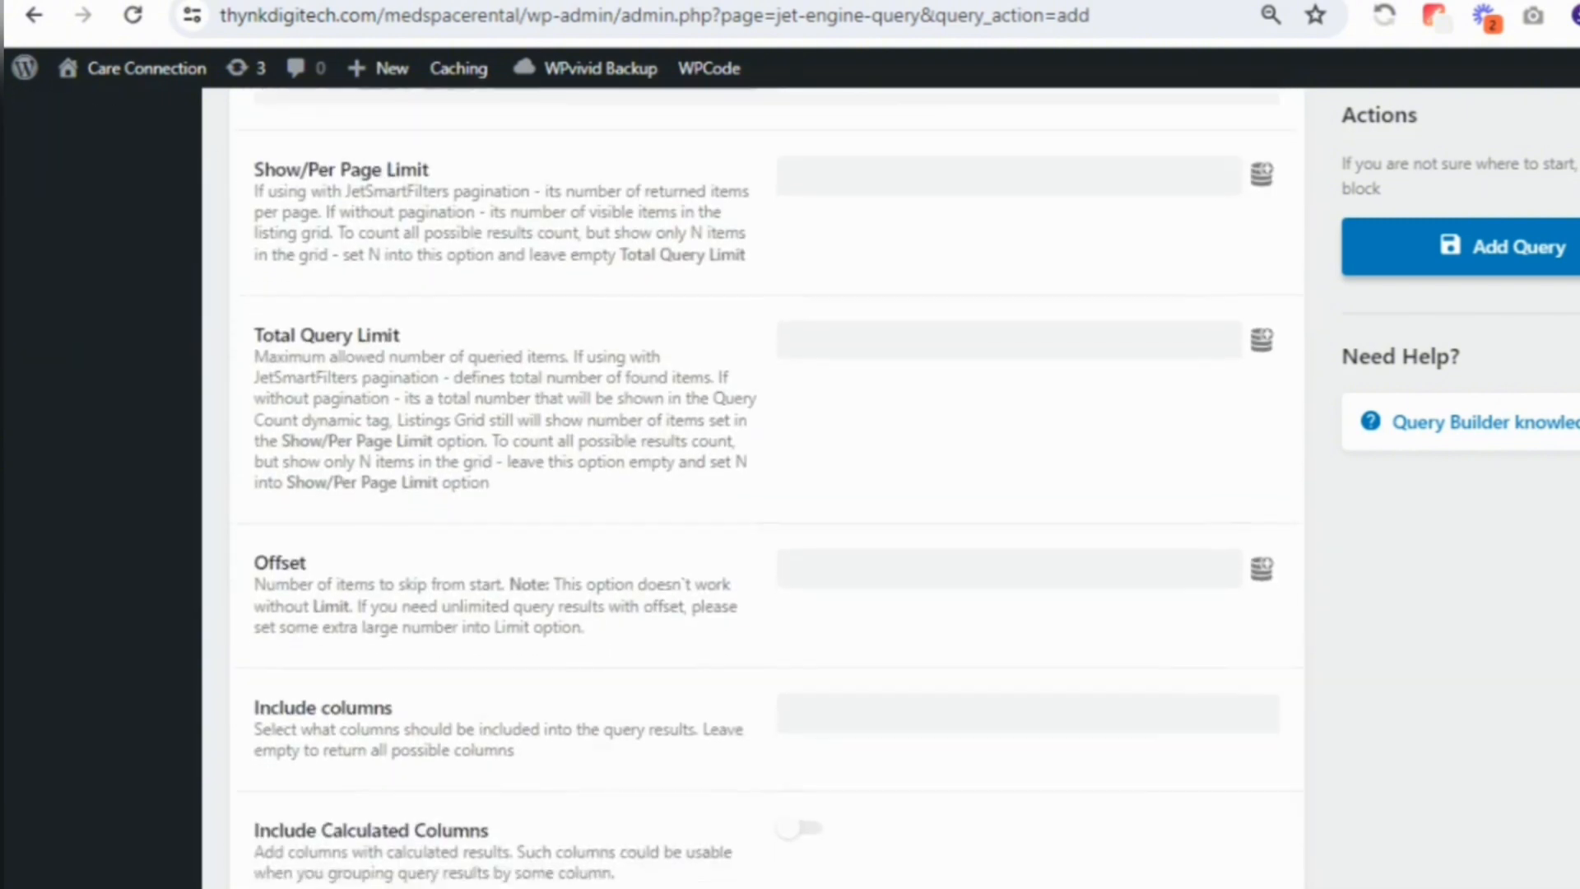
{"action": "left_click", "coordinate": [1117, 666]}
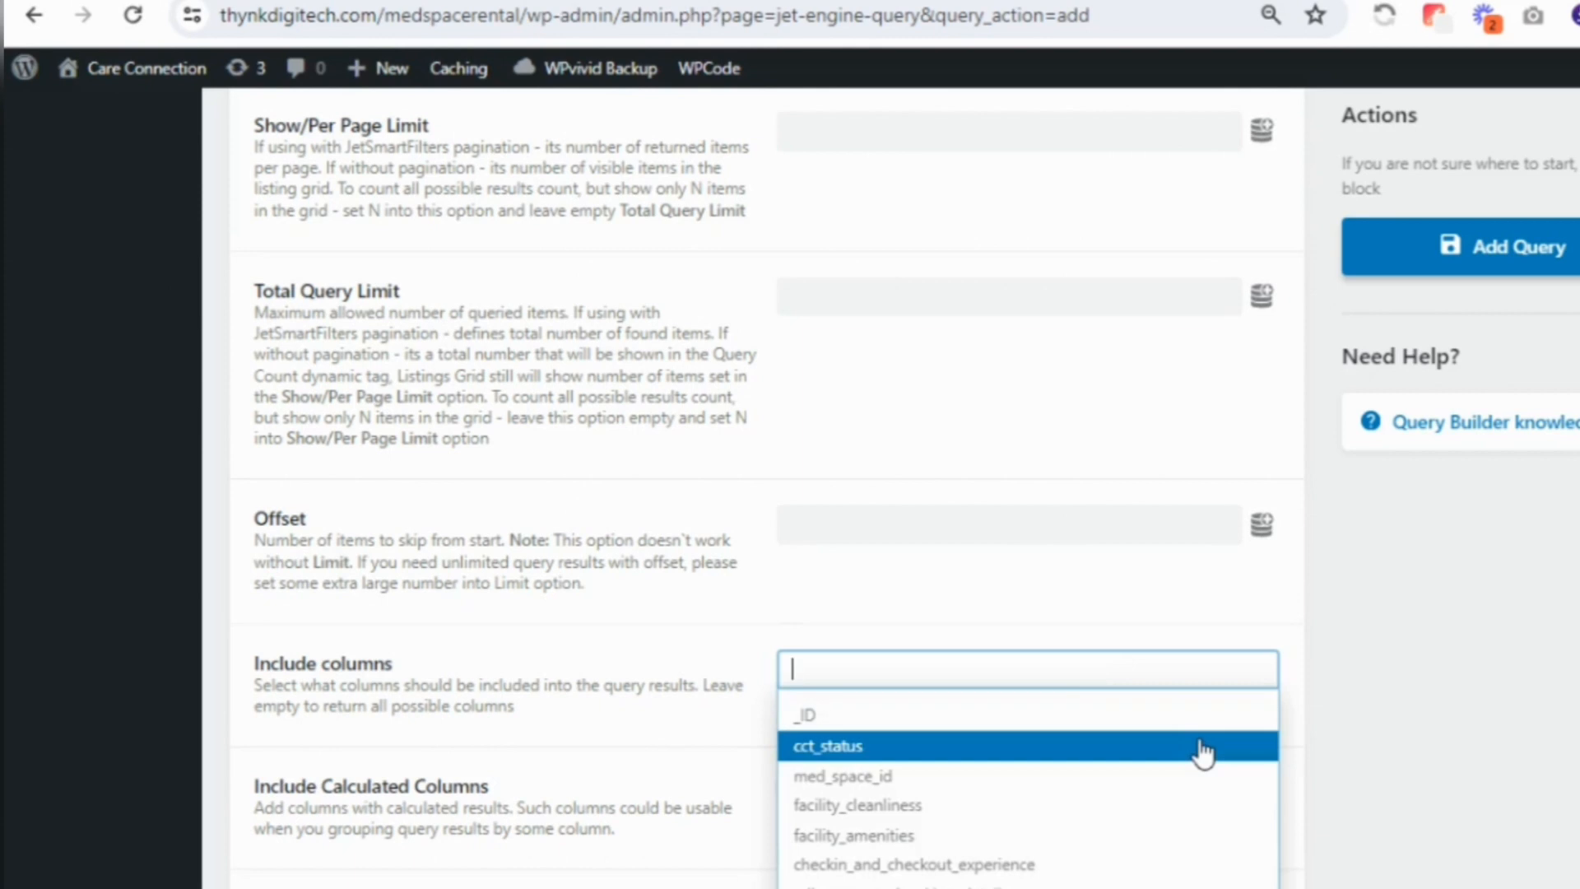
{"action": "type", "text": "me"}
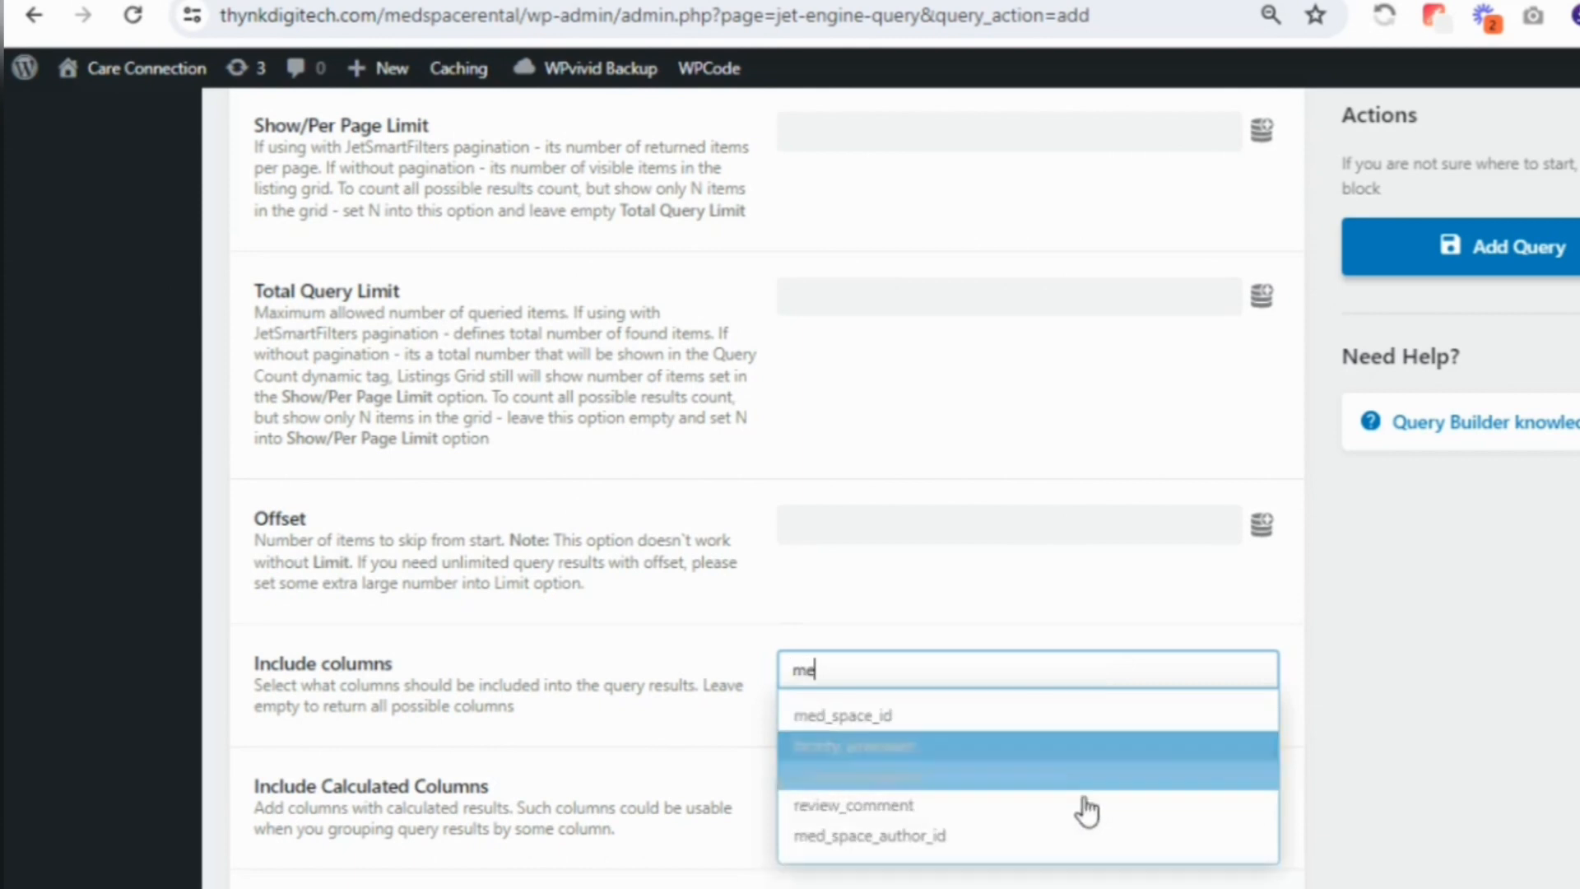
{"action": "left_click", "coordinate": [1060, 836]}
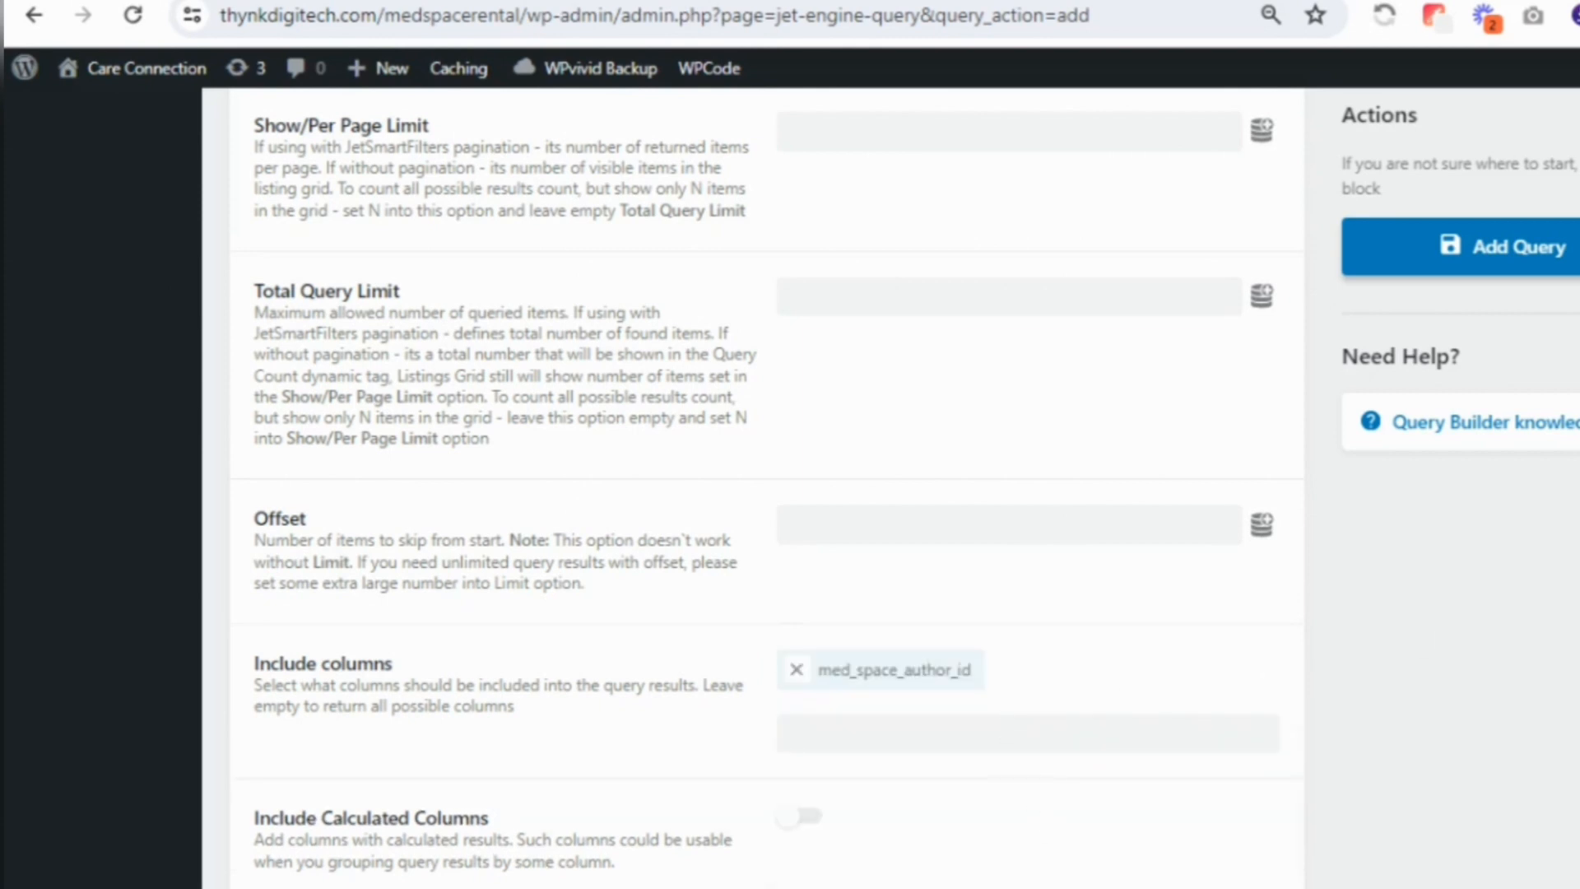
Enable calculated columns, add one that applies COUNT to med_space_author_id, and save the new query
{"action": "scroll", "coordinate": [753, 494], "scroll_direction": "down", "scroll_amount": 4}
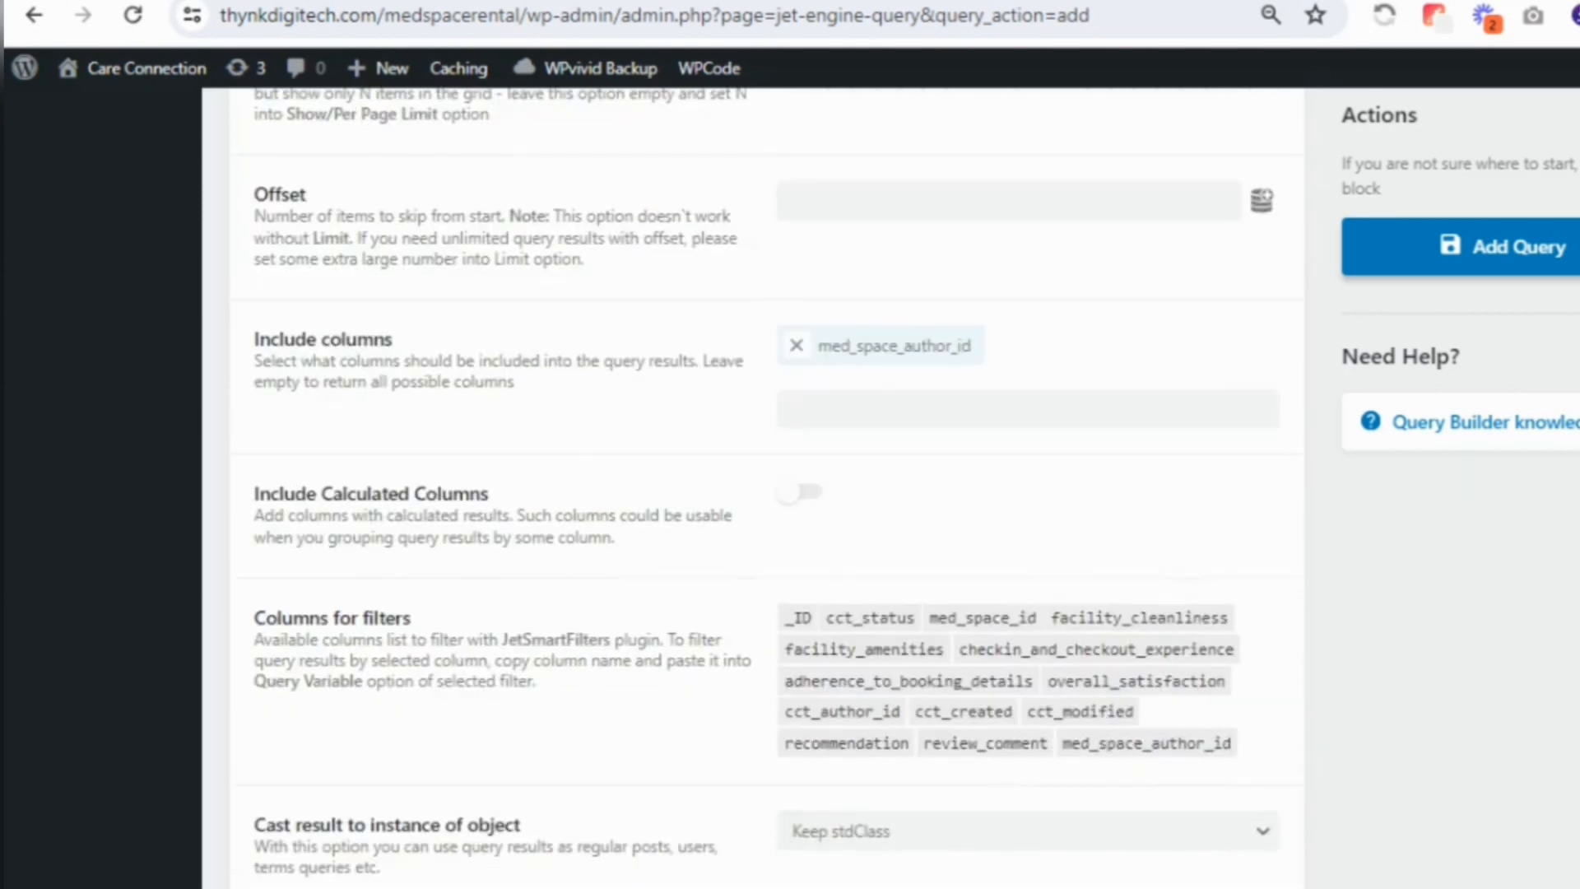
{"action": "left_click", "coordinate": [803, 498]}
{"action": "left_click", "coordinate": [369, 695]}
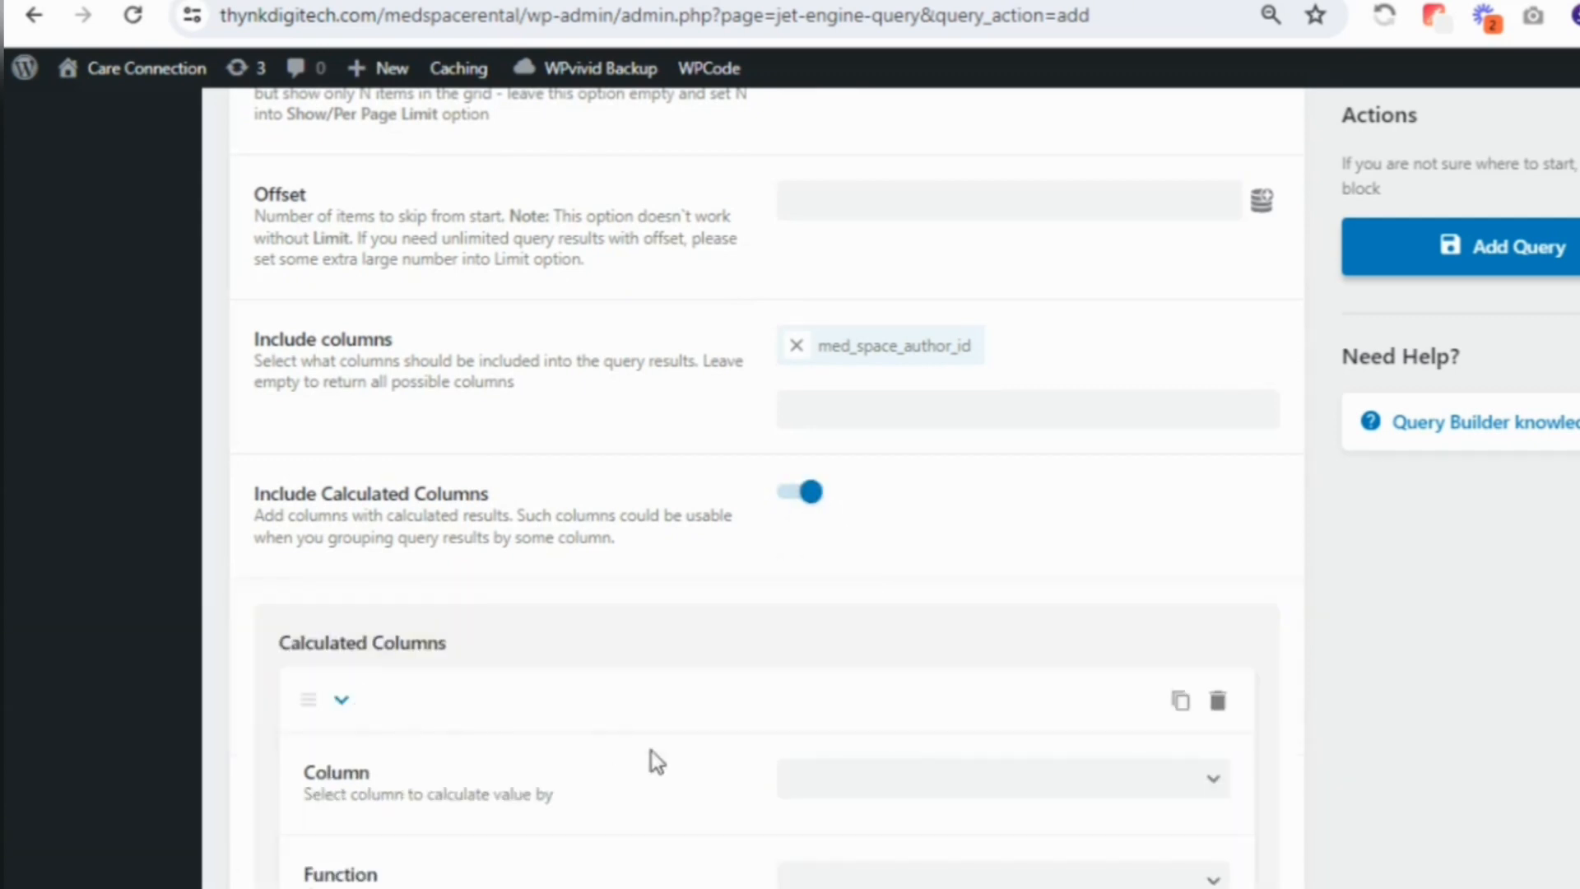
{"action": "left_click", "coordinate": [891, 781]}
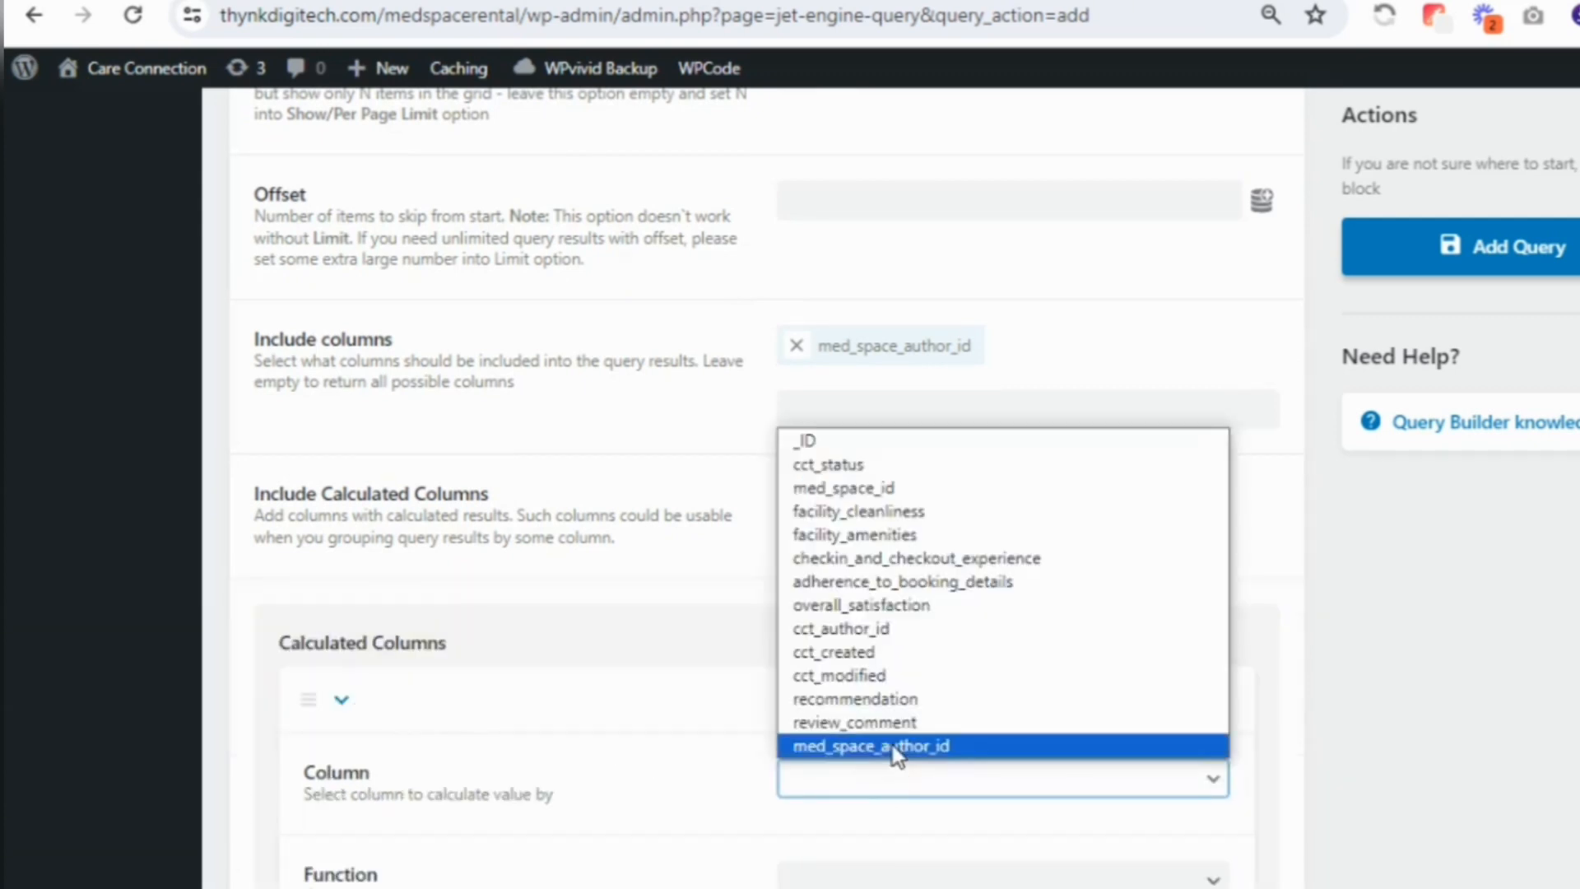
{"action": "left_click", "coordinate": [893, 746]}
{"action": "scroll", "coordinate": [765, 485], "scroll_direction": "down", "scroll_amount": 3}
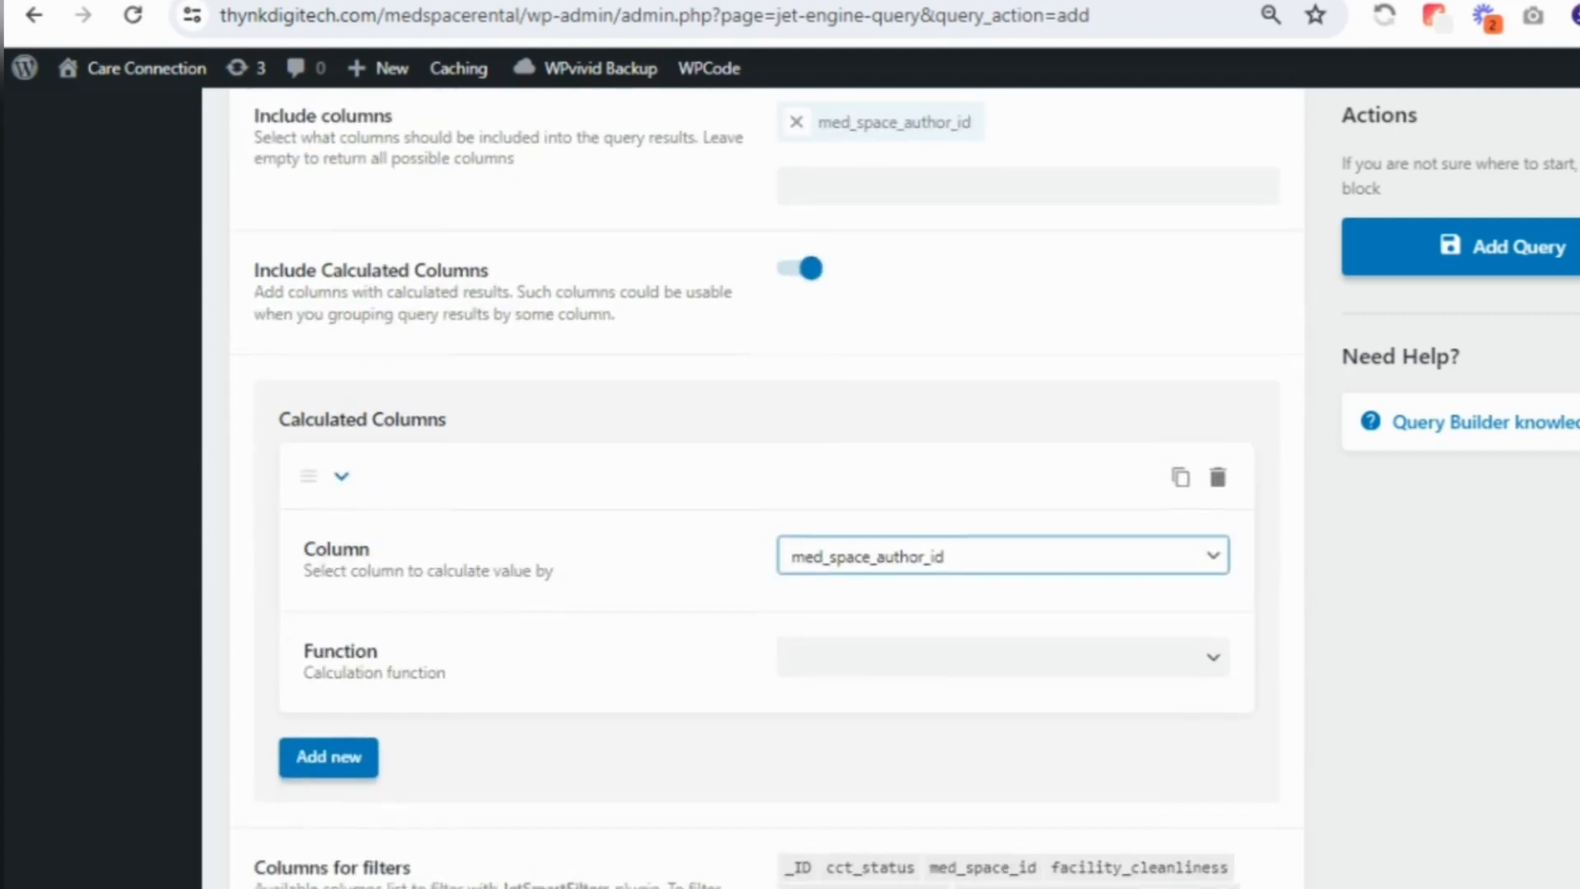
{"action": "left_click", "coordinate": [1067, 568]}
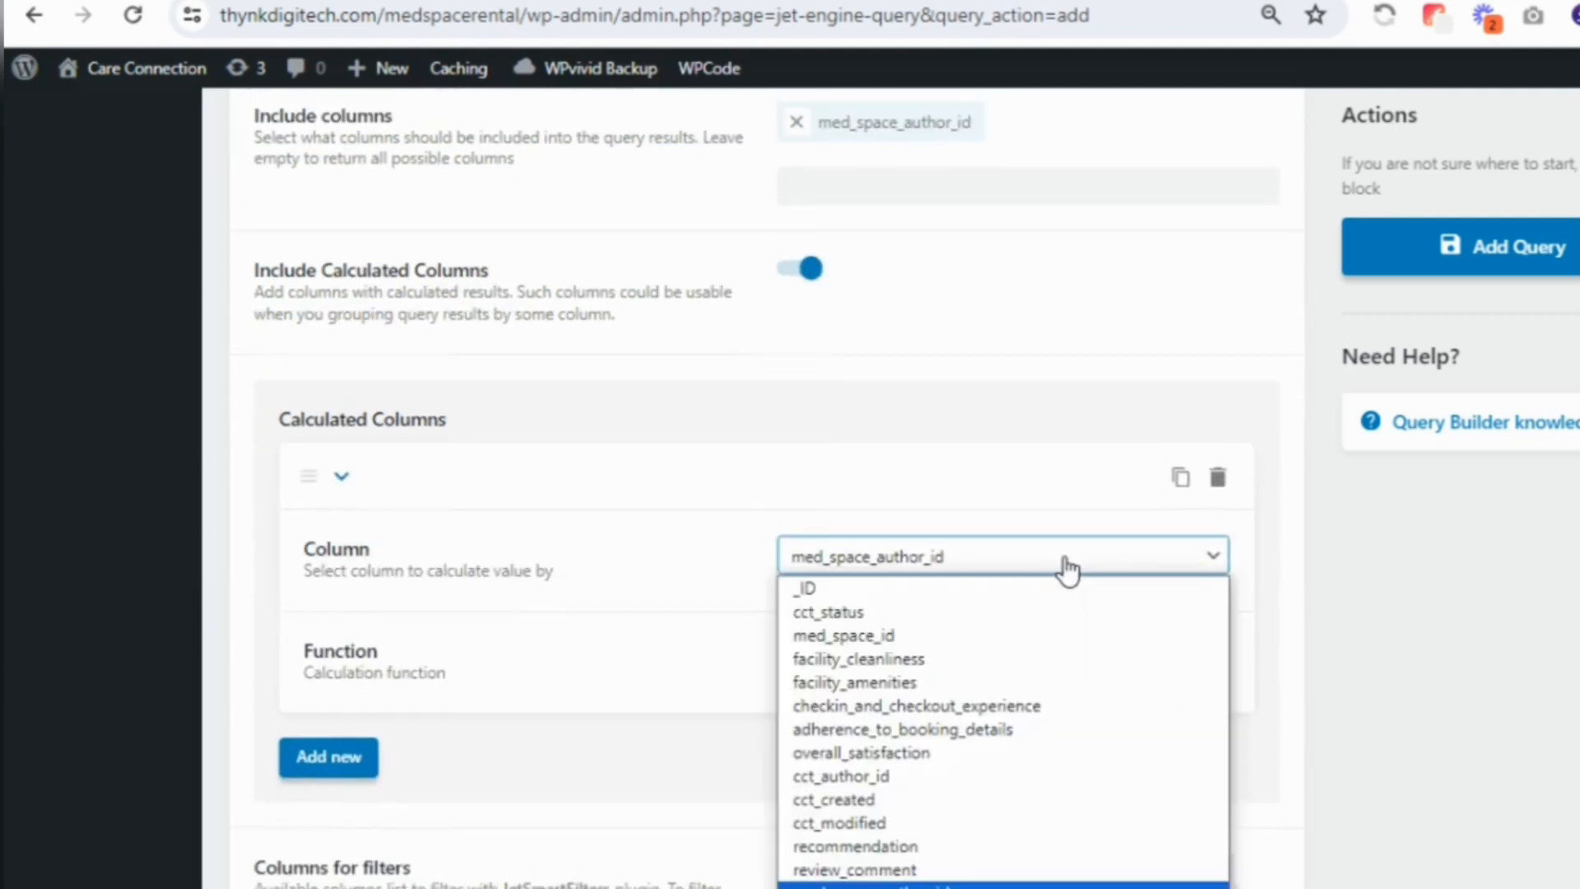
{"action": "left_click", "coordinate": [1067, 568]}
{"action": "left_click", "coordinate": [991, 658]}
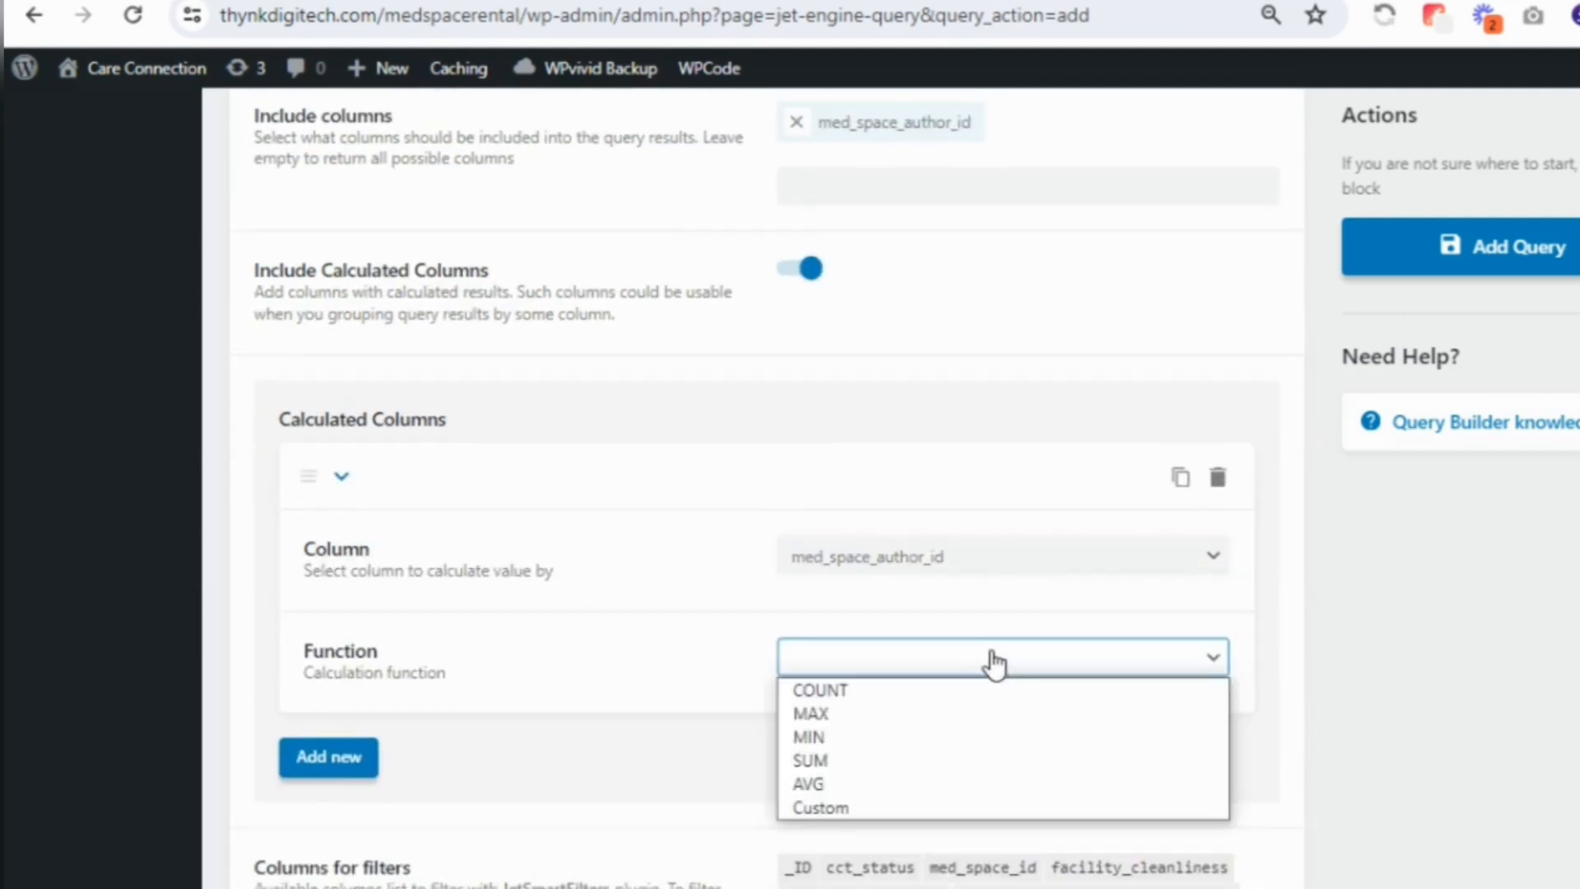
{"action": "left_click", "coordinate": [950, 695]}
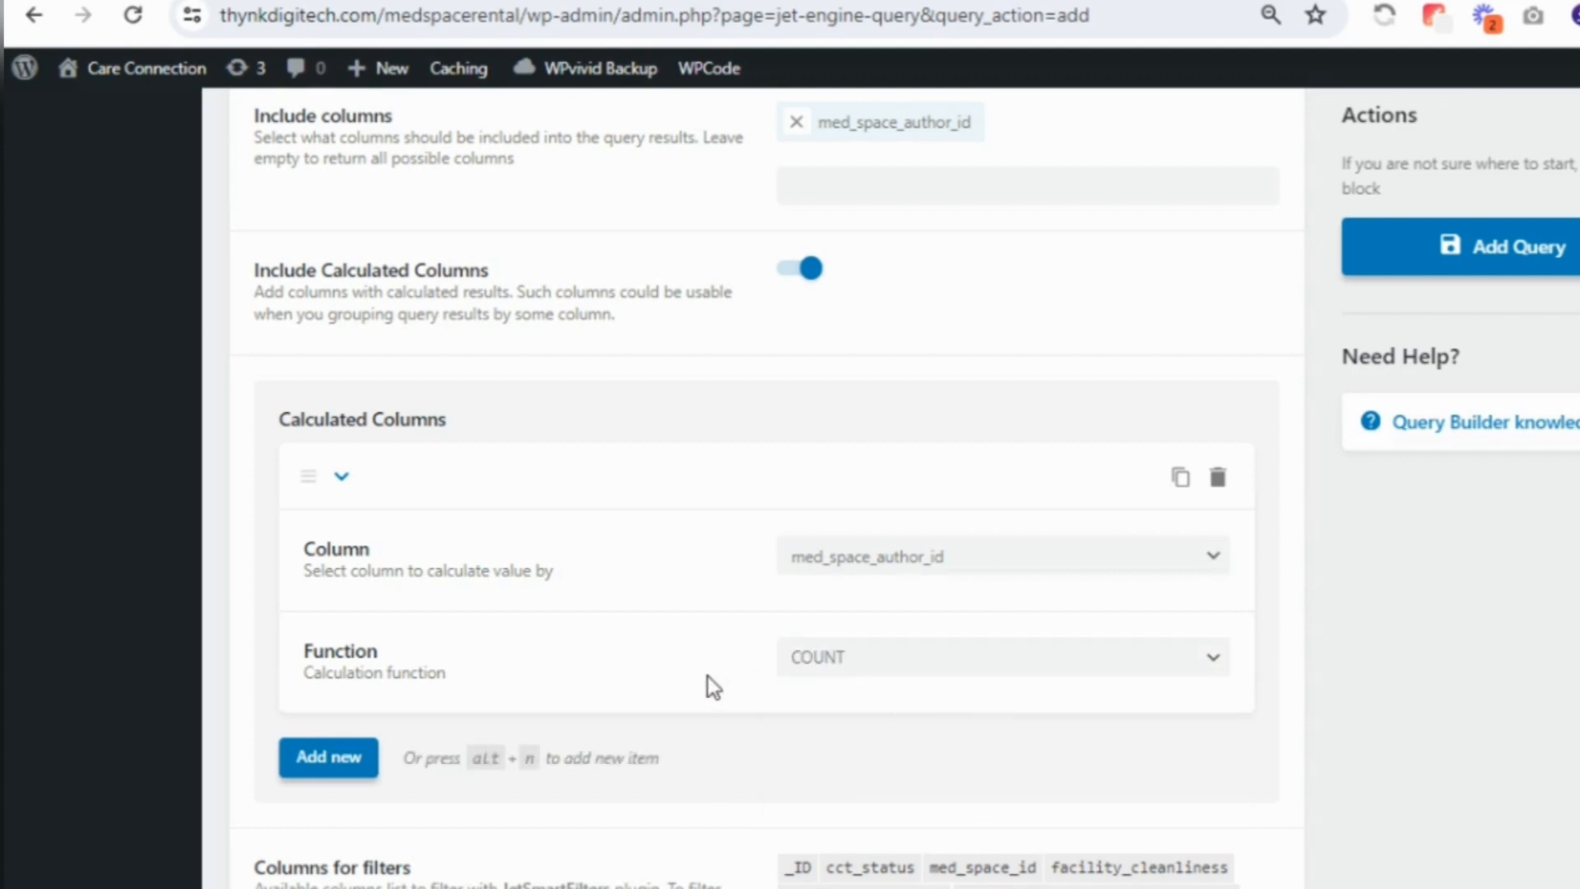
{"action": "left_click", "coordinate": [1532, 245]}
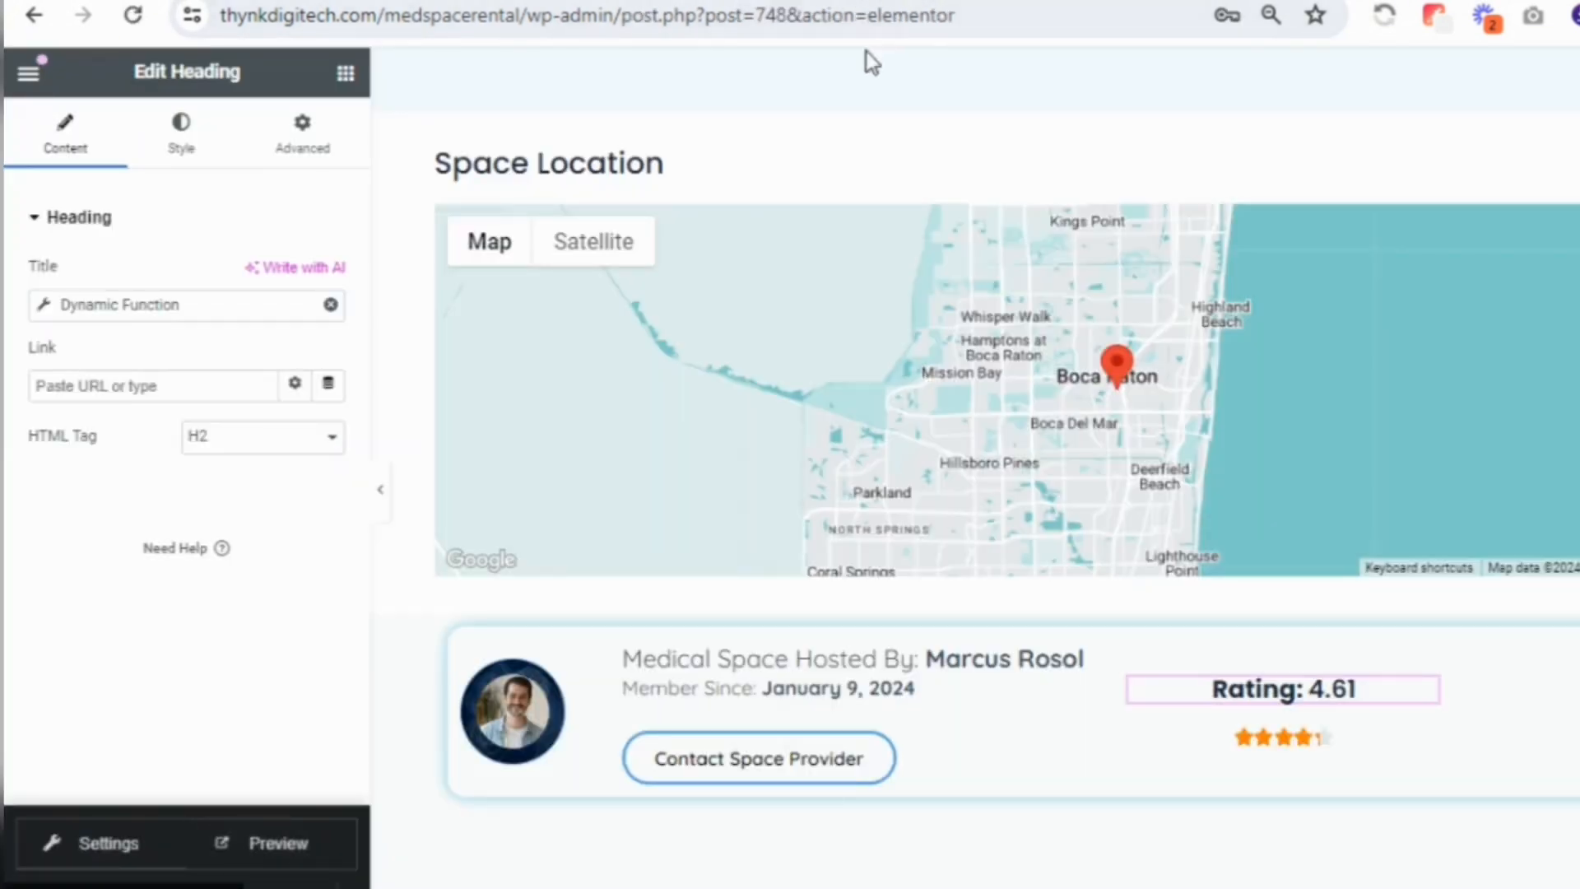
Reload the Elementor single Med Space template and remove the Query Results Count dynamic tag from the heading above Reviews in the host card
{"action": "left_click", "coordinate": [133, 15]}
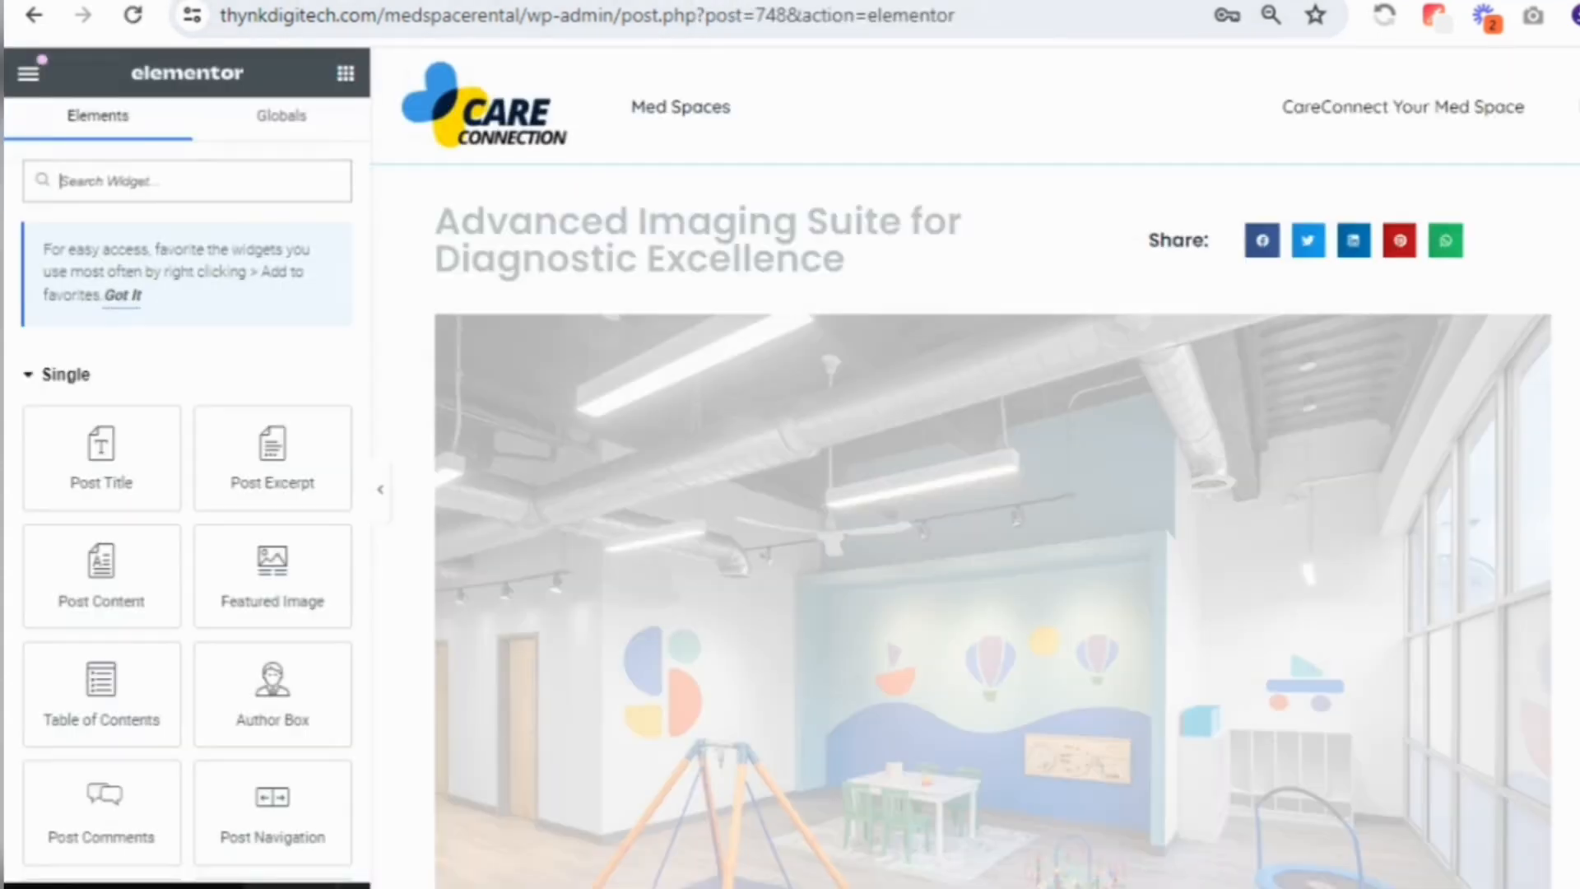
{"action": "scroll", "coordinate": [974, 467], "scroll_direction": "down", "scroll_amount": 20}
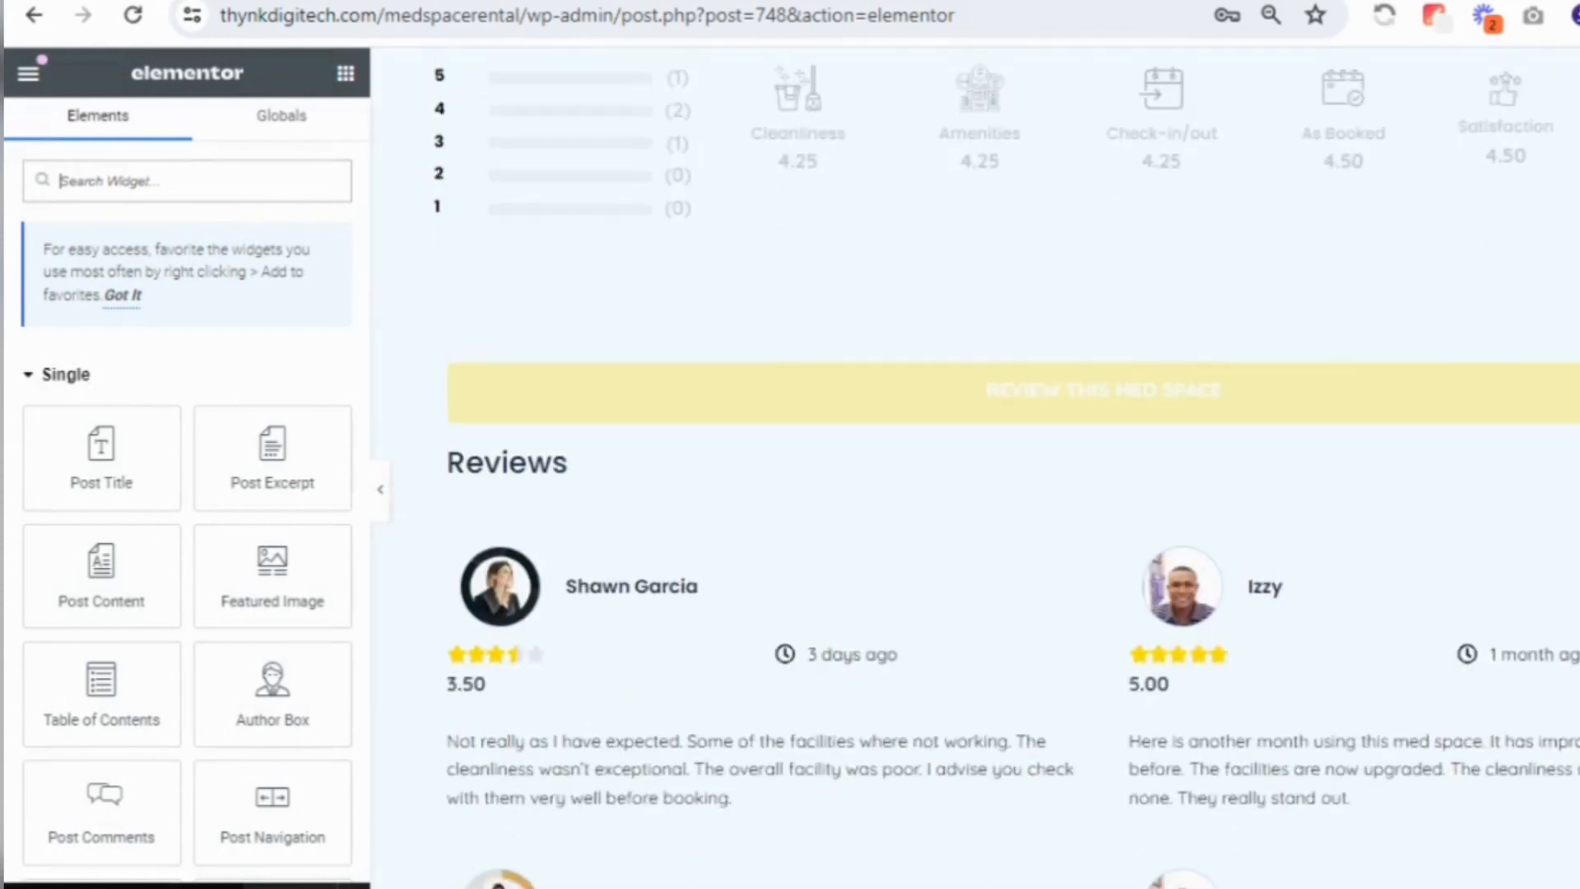
{"action": "scroll", "coordinate": [975, 467], "scroll_direction": "up", "scroll_amount": 20}
{"action": "scroll", "coordinate": [975, 467], "scroll_direction": "down", "scroll_amount": 15}
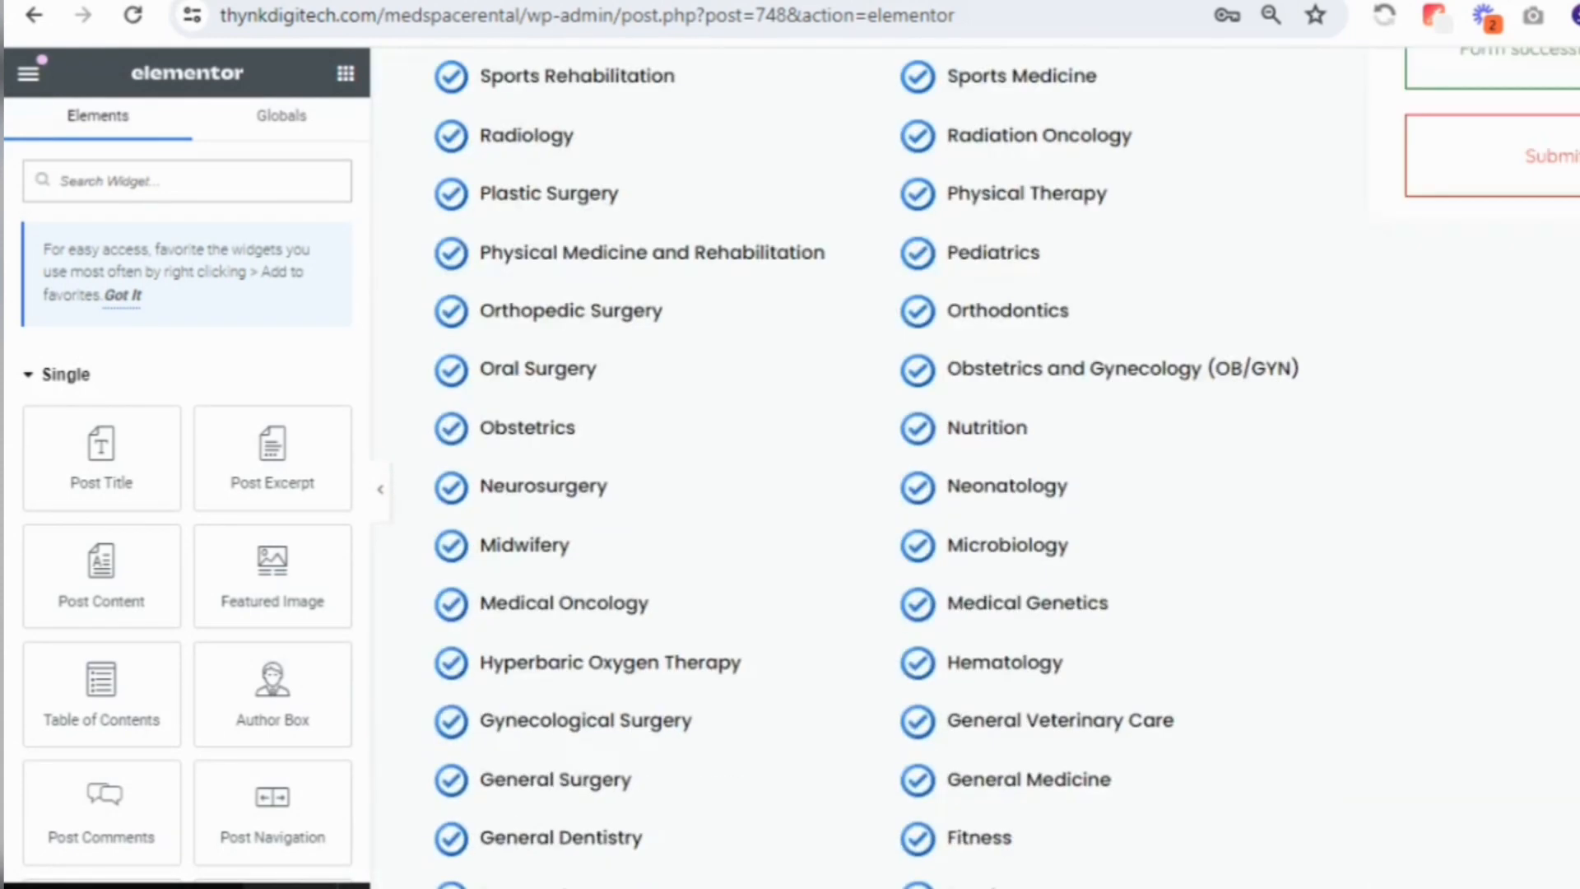
{"action": "scroll", "coordinate": [975, 467], "scroll_direction": "down", "scroll_amount": 20}
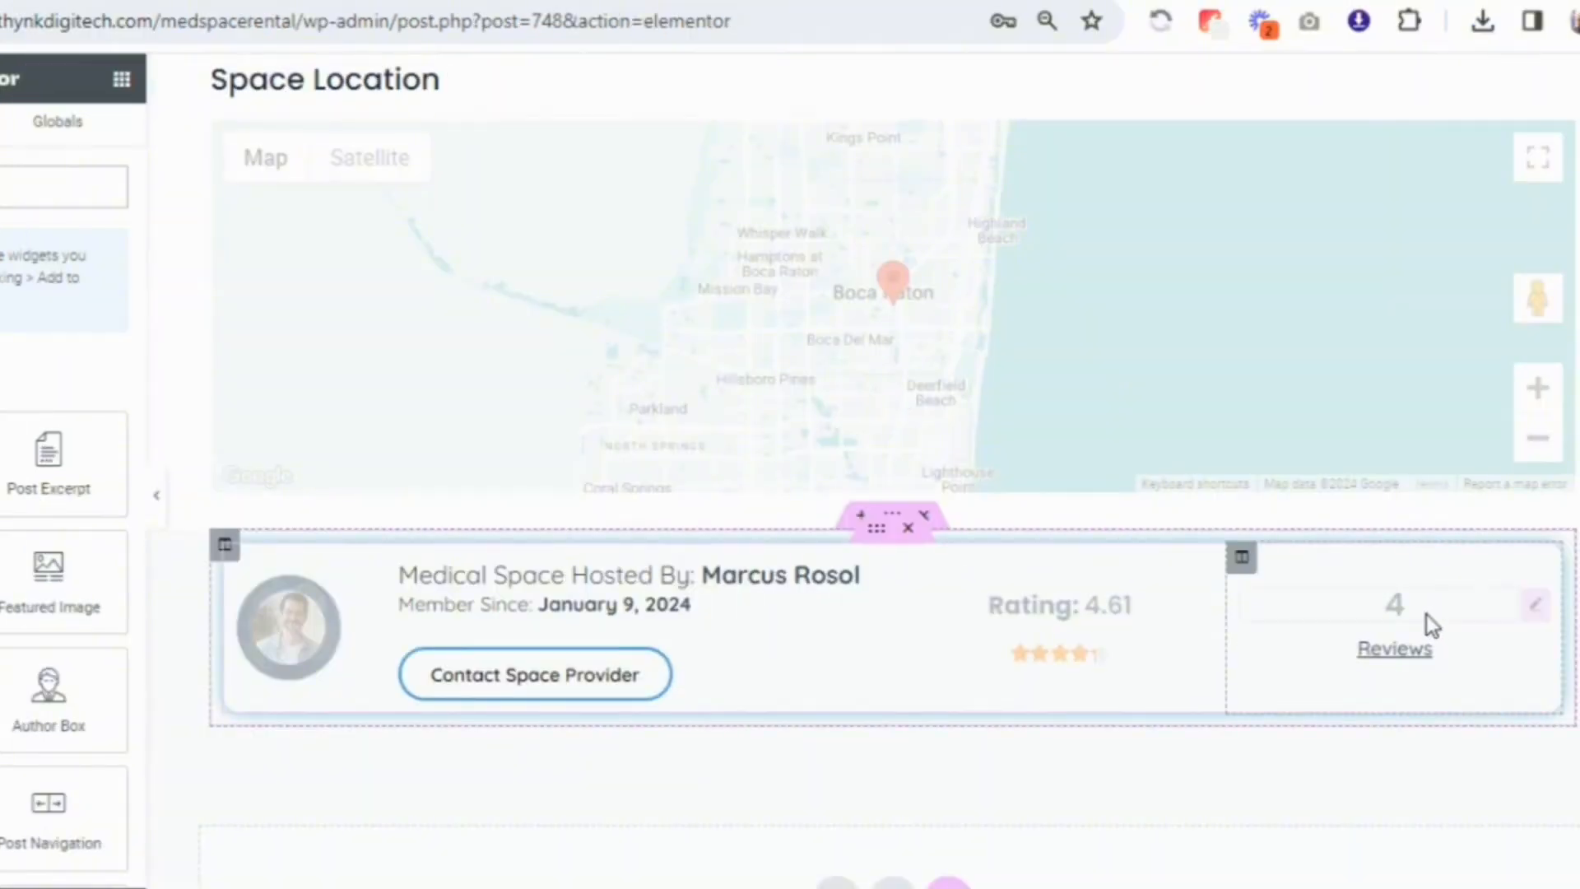
{"action": "left_click", "coordinate": [1425, 614]}
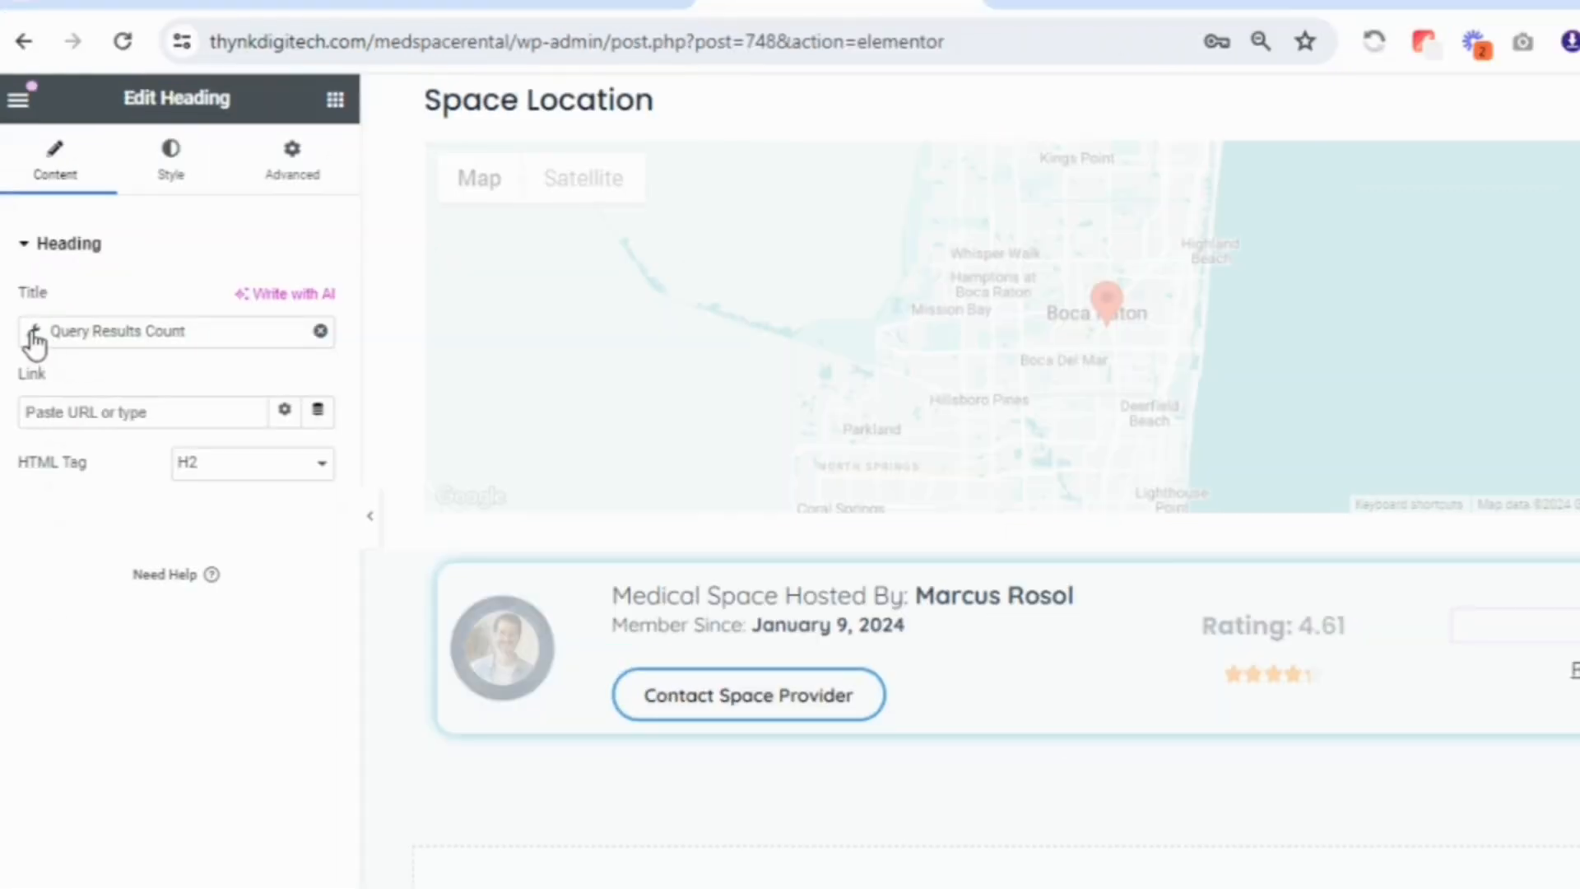
{"action": "left_click", "coordinate": [34, 332]}
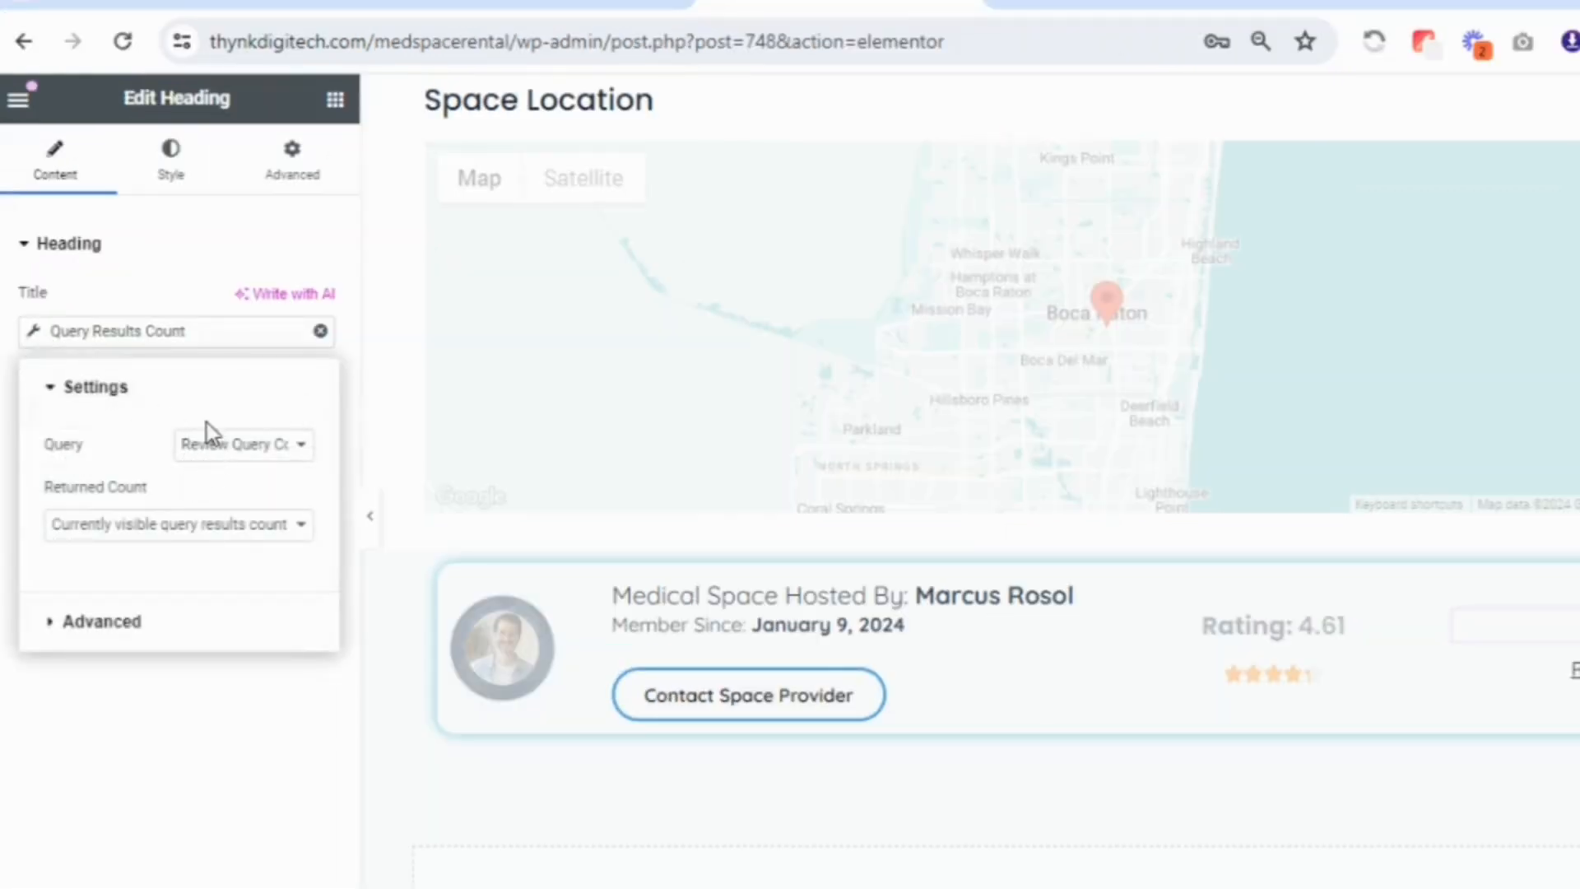
{"action": "left_click", "coordinate": [320, 330]}
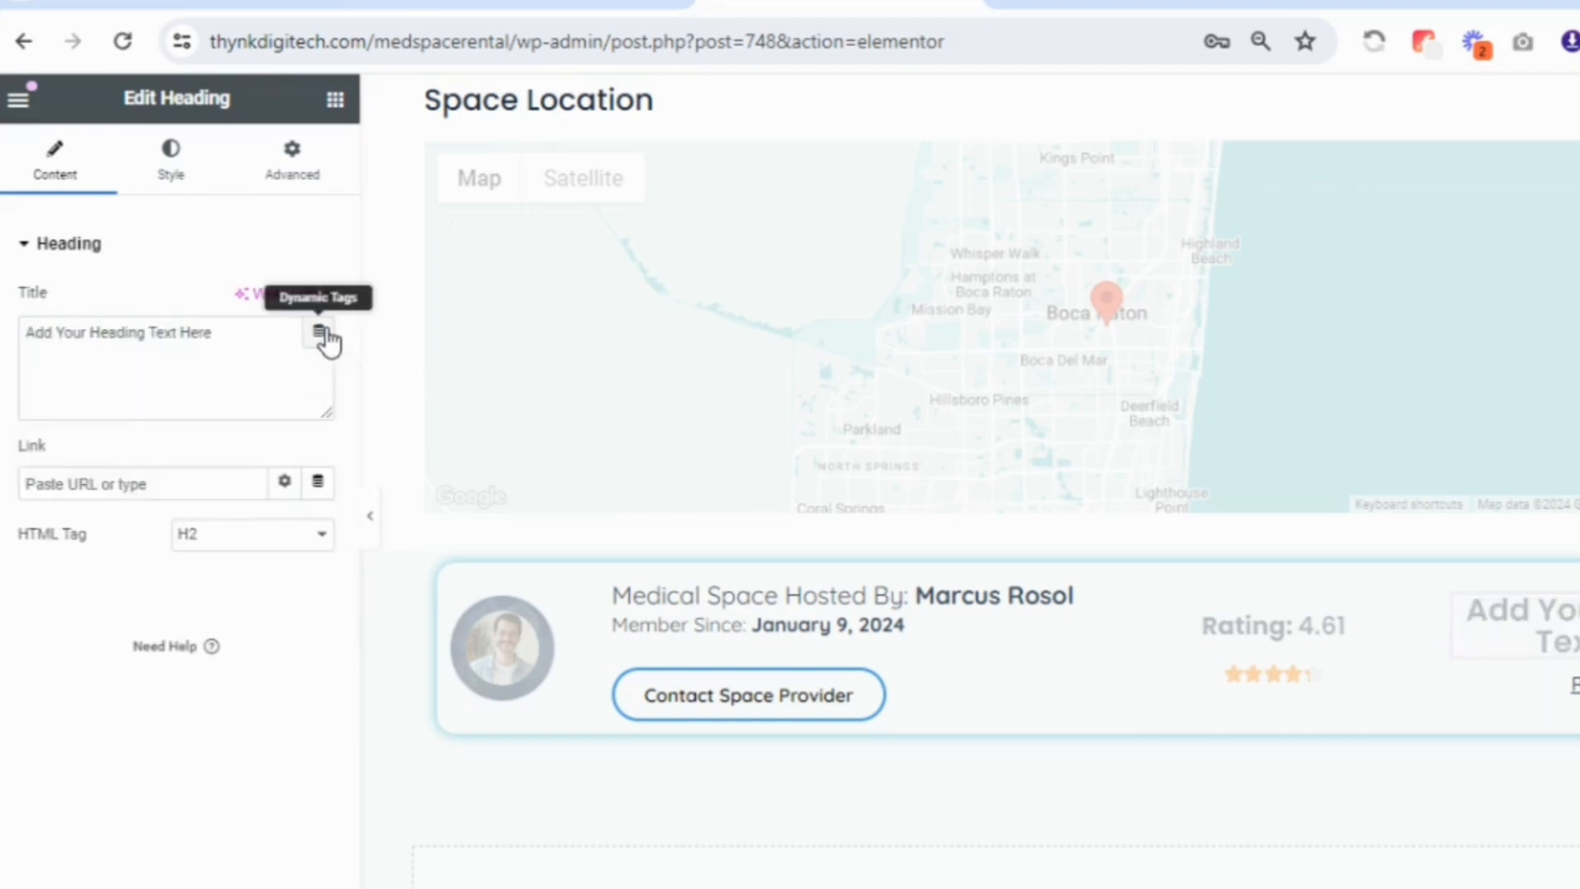
Give the heading above Reviews in the host card a JetEngine Dynamic Function tag that returns SQL query results
{"action": "left_click", "coordinate": [321, 331]}
{"action": "left_click_drag", "start_coordinate": [320, 410], "coordinate": [331, 652]}
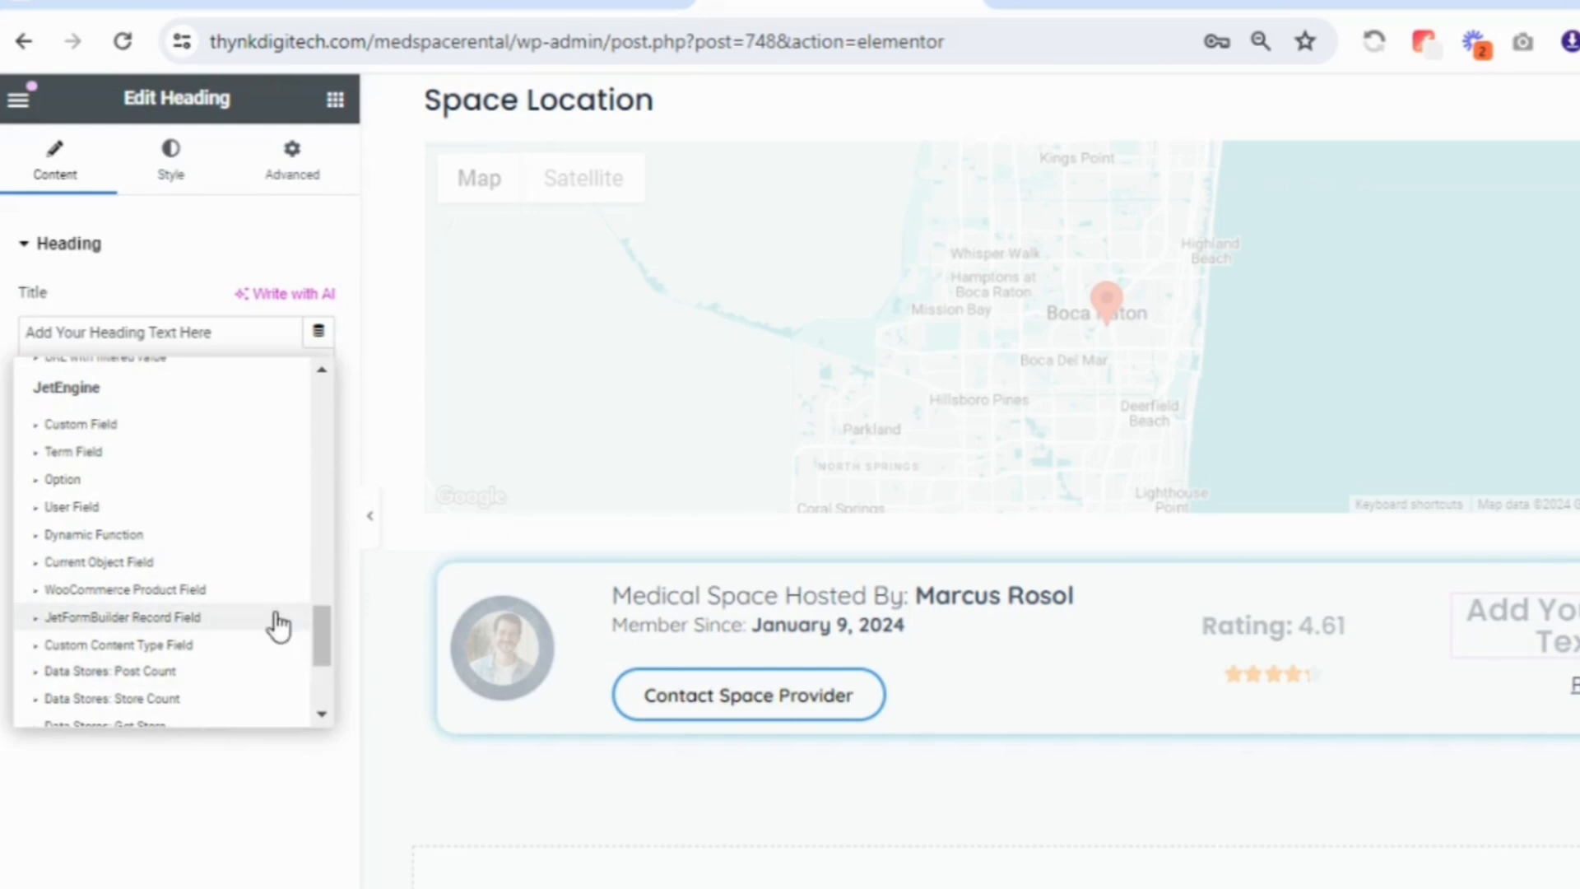
{"action": "left_click", "coordinate": [185, 536]}
{"action": "left_click", "coordinate": [212, 448]}
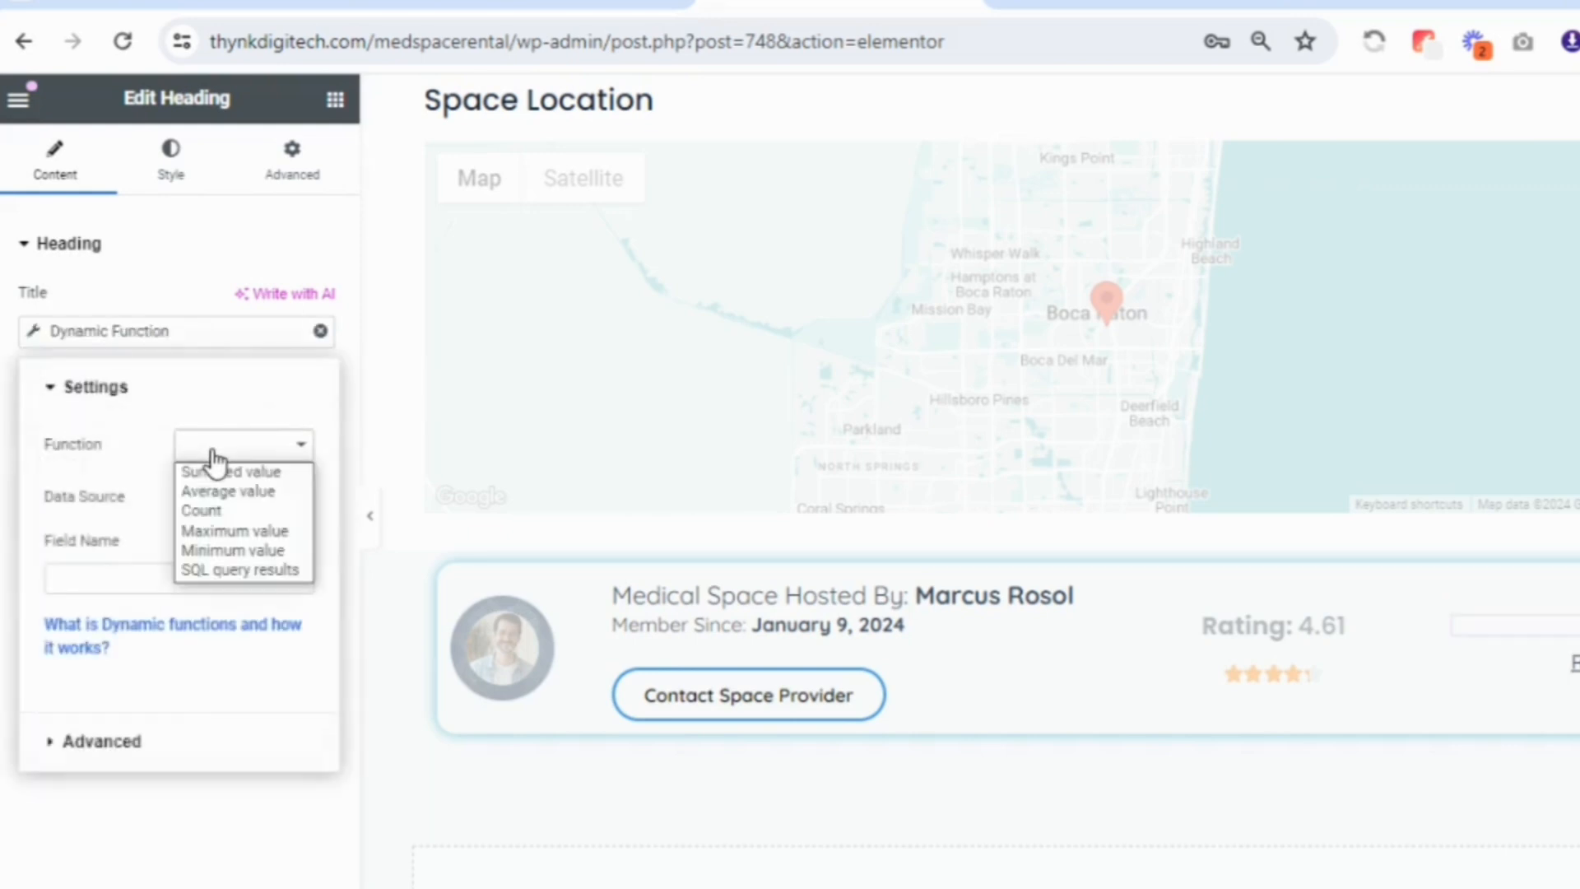
{"action": "left_click", "coordinate": [234, 569]}
Use COUNT(med_space_author_id) from Total Reviews for User Post Author as the tag's query column, and update the template
{"action": "left_click", "coordinate": [292, 498]}
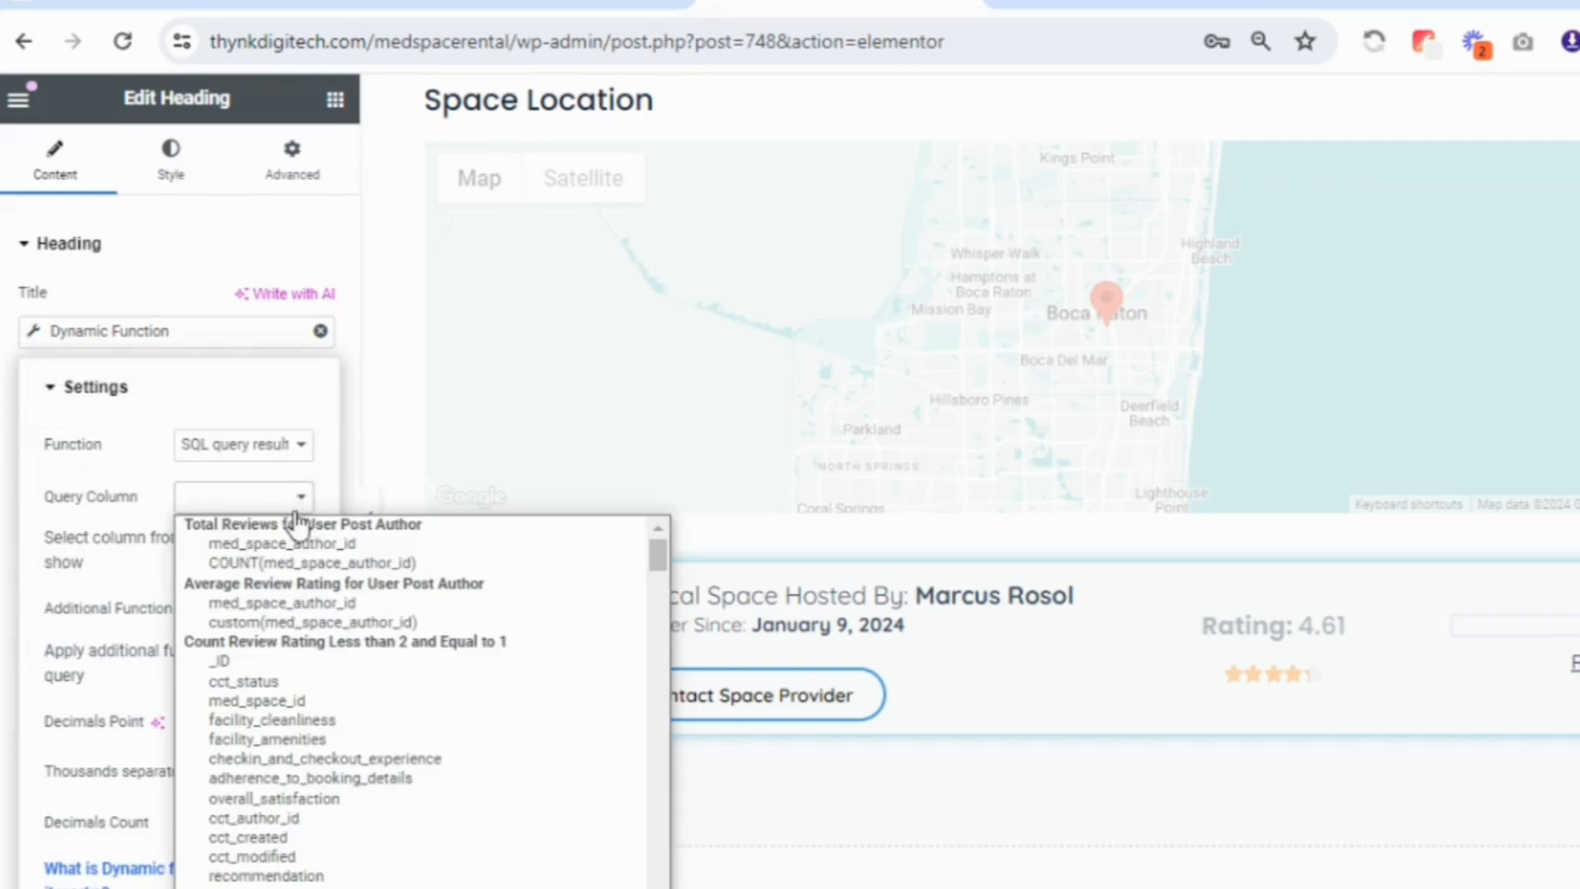
{"action": "left_click", "coordinate": [335, 564]}
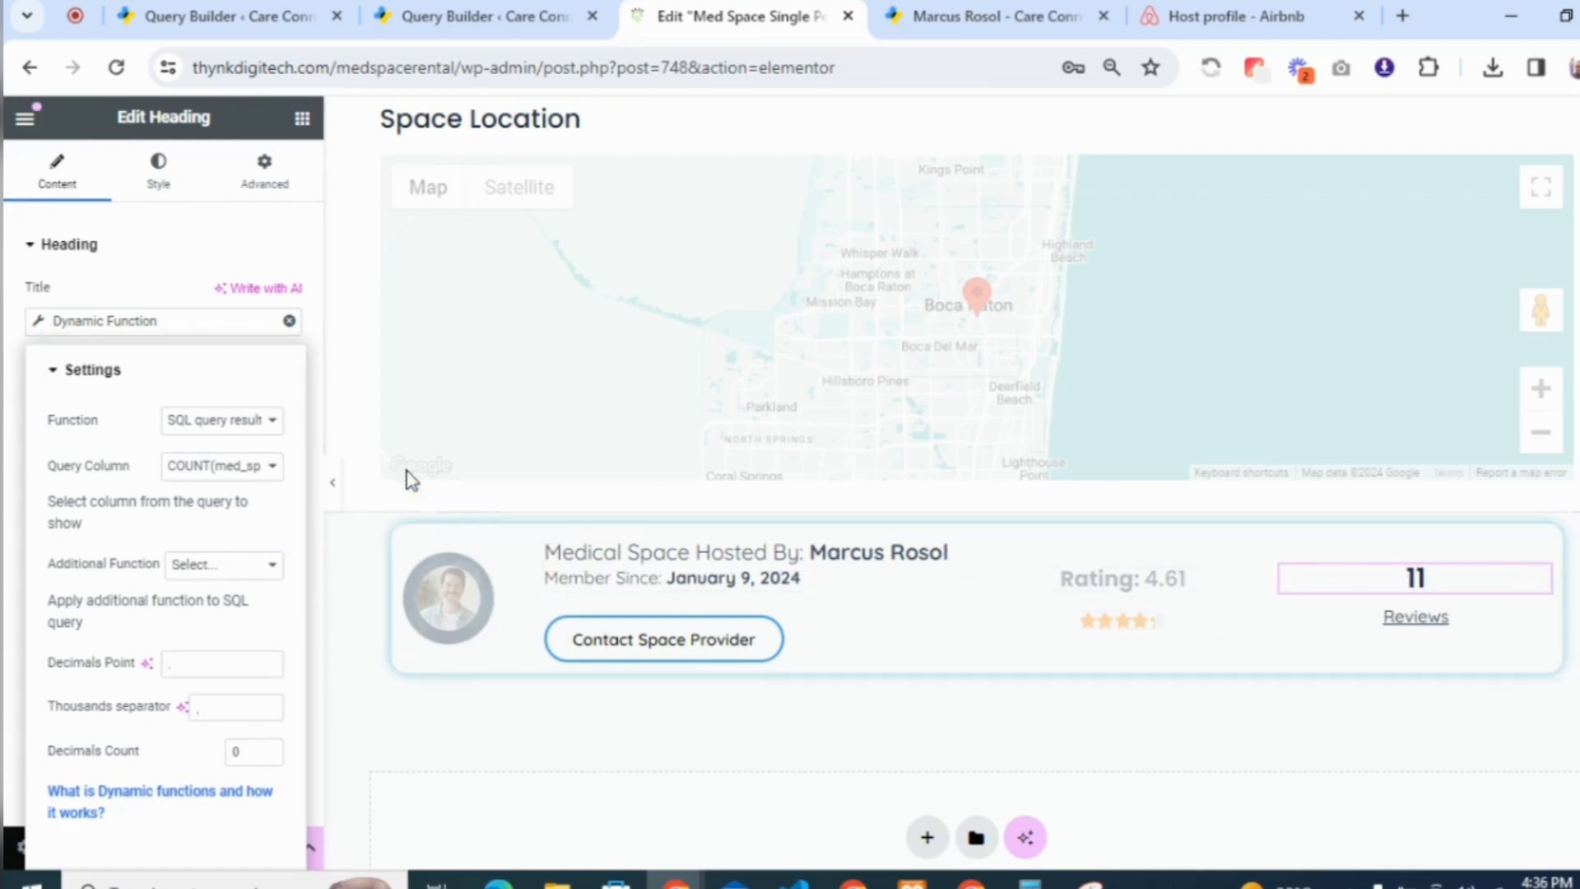
{"action": "left_click", "coordinate": [201, 294]}
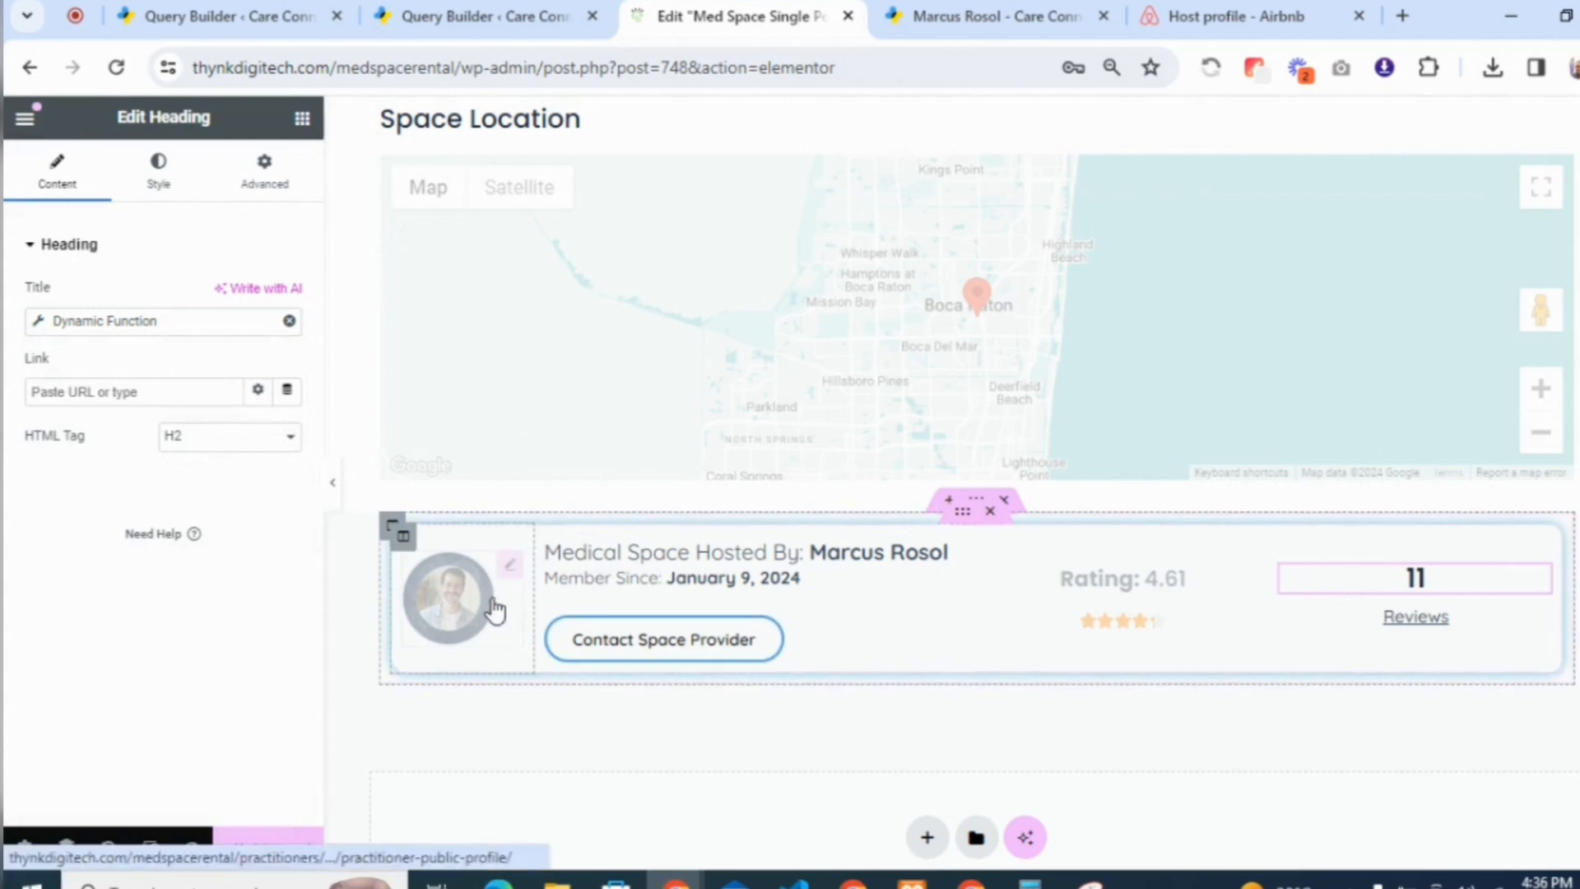
{"action": "left_click", "coordinate": [258, 848]}
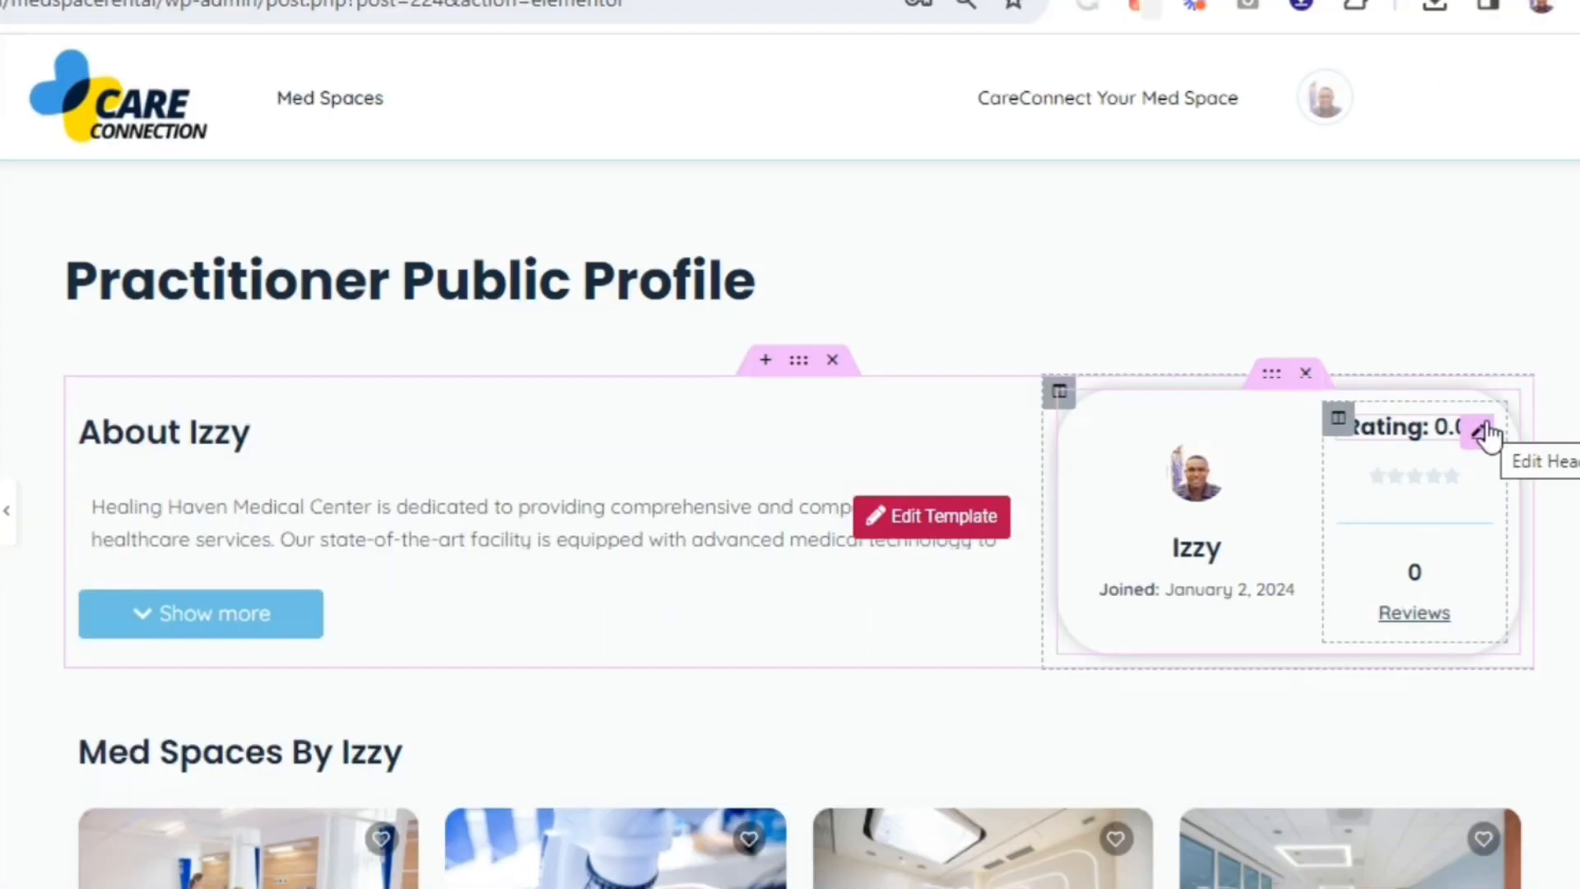
Check the Rating heading's SQL query column in the Practitioner Public Profile template, keeping custom(med_space_author_id), and preview the template
{"action": "left_click", "coordinate": [1439, 411]}
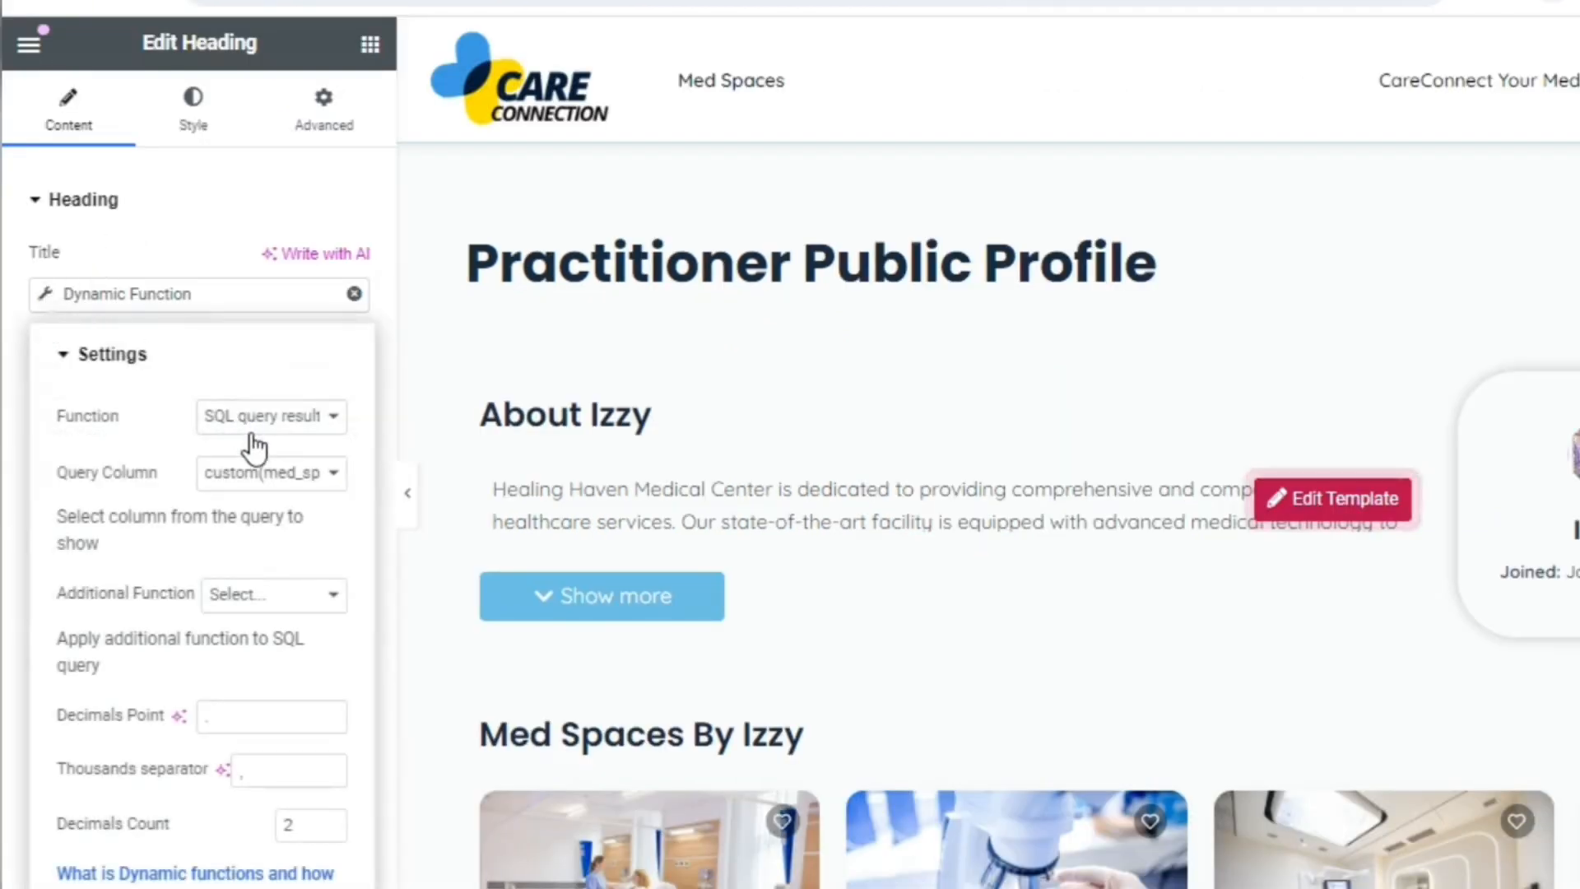
{"action": "left_click", "coordinate": [261, 475]}
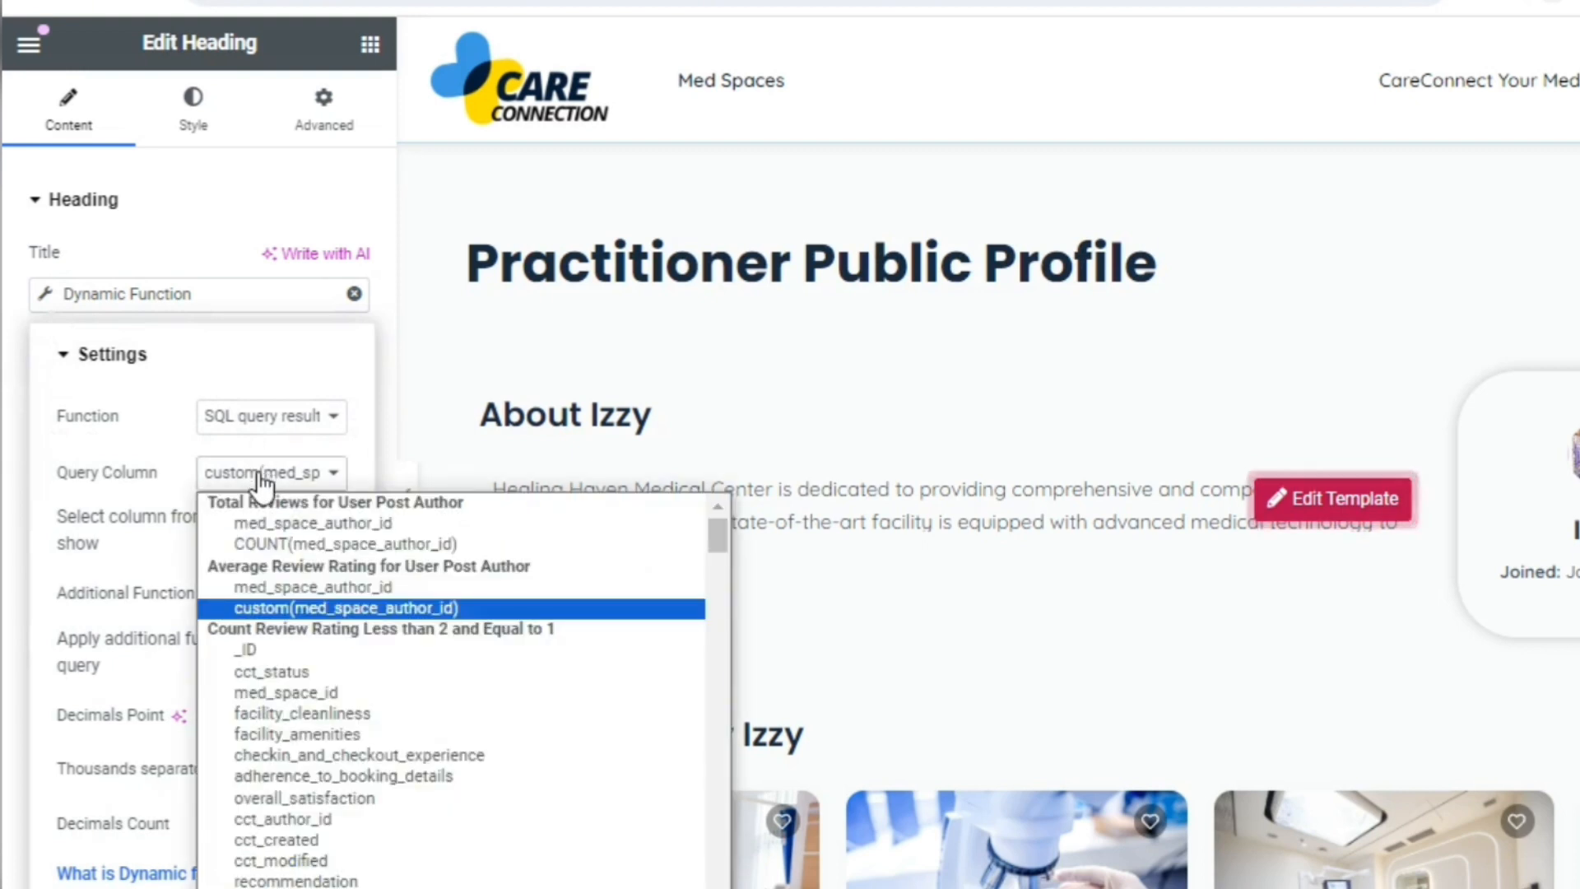
{"action": "left_click", "coordinate": [292, 606]}
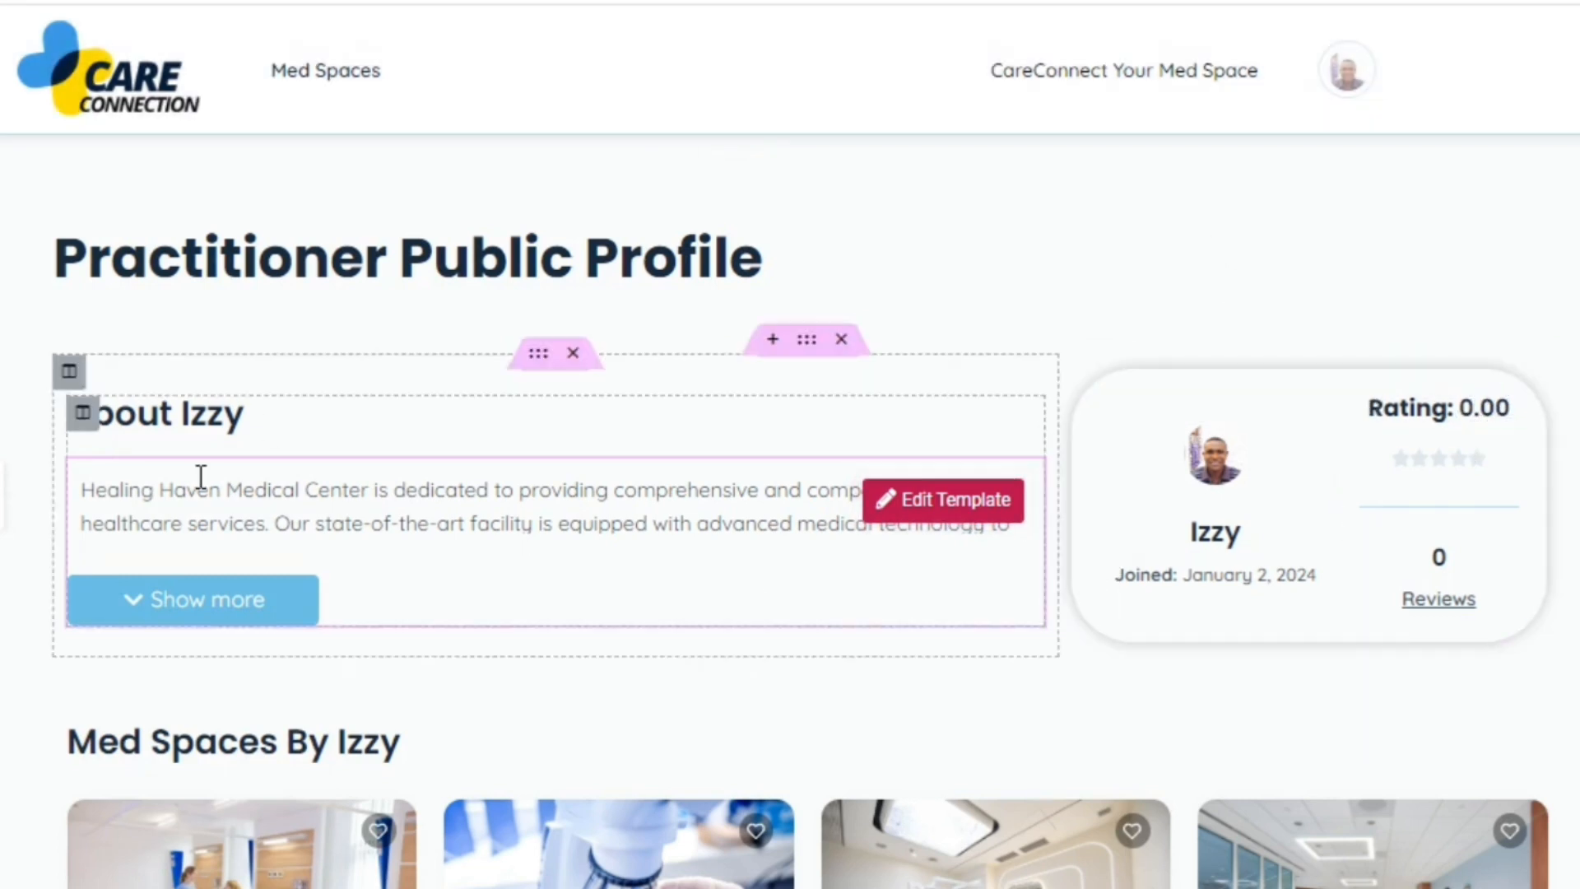
{"action": "left_click", "coordinate": [169, 849]}
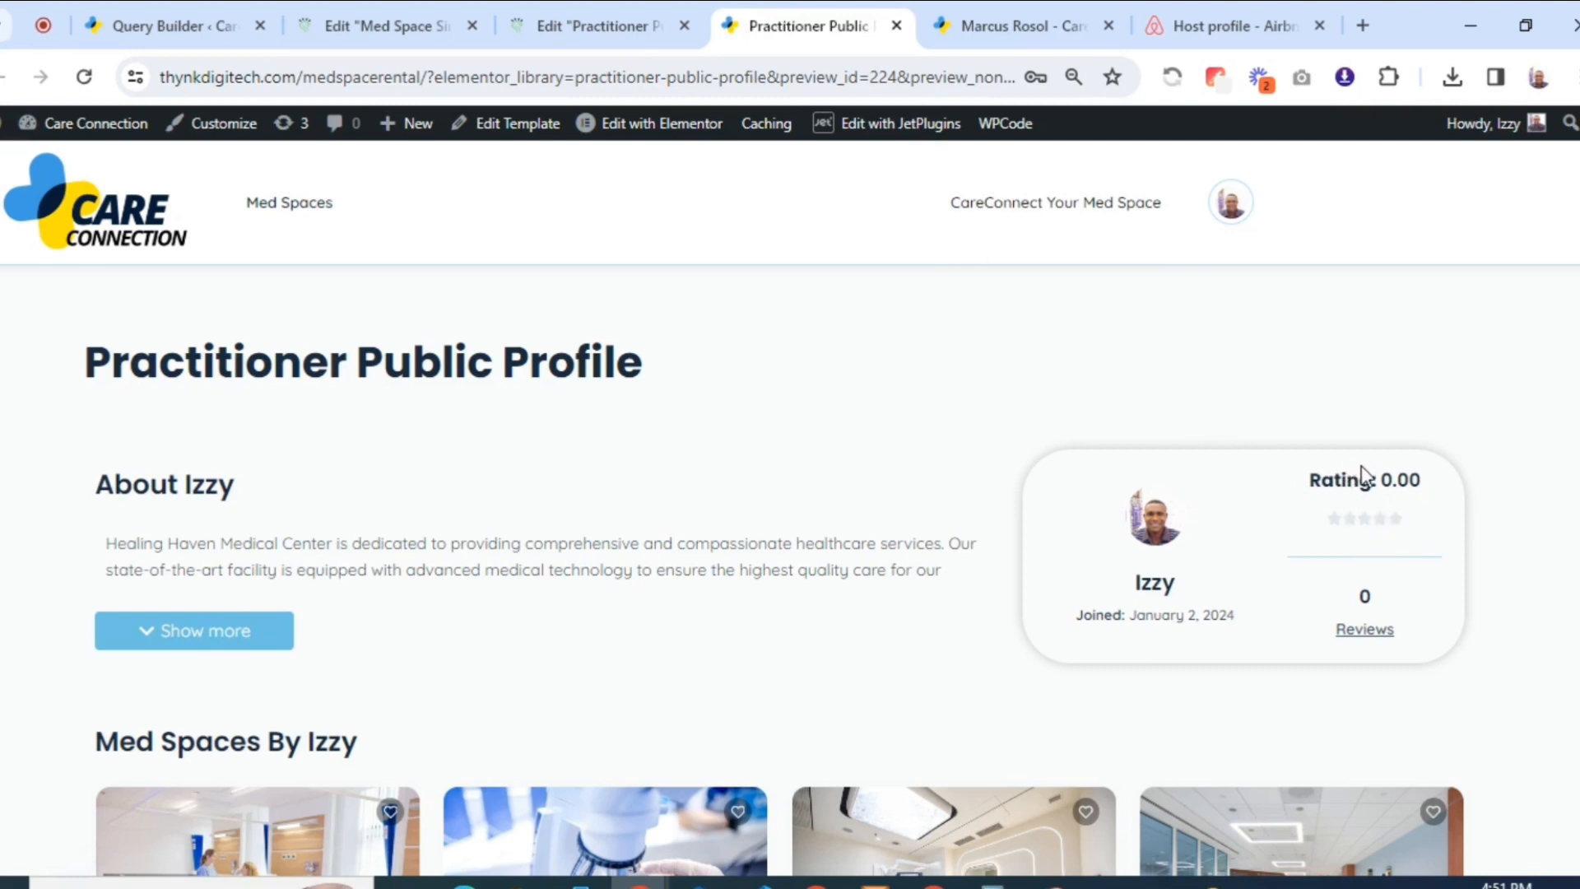
Reload the host's live public profile page to check its rating and review count, and look over the open query list and templates
{"action": "left_click", "coordinate": [1020, 25]}
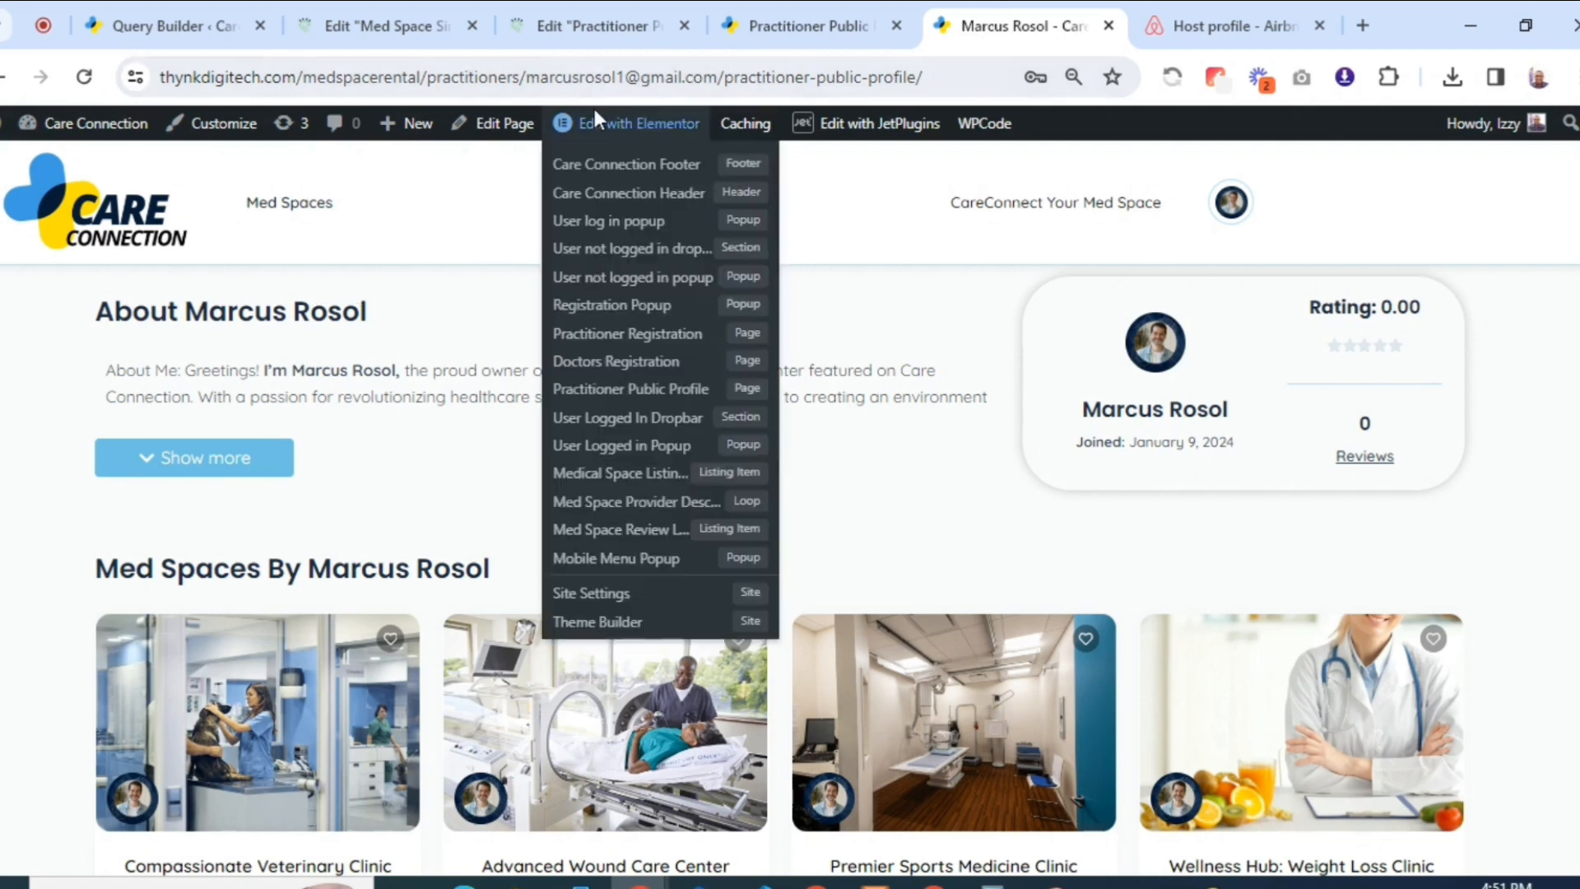
{"action": "left_click", "coordinate": [86, 77]}
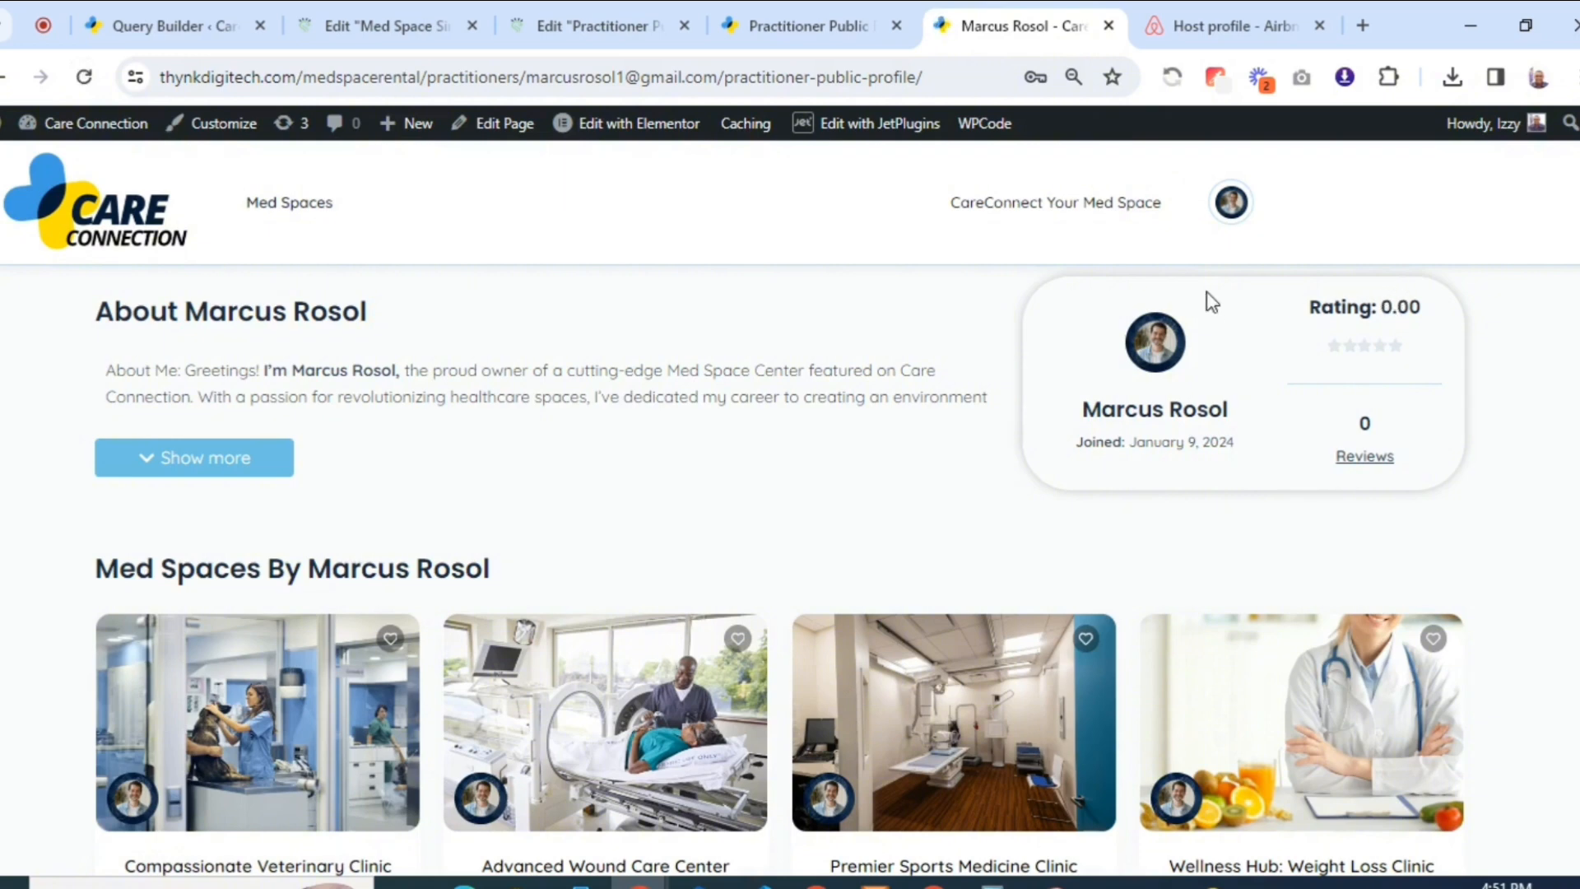
{"action": "left_click", "coordinate": [241, 16]}
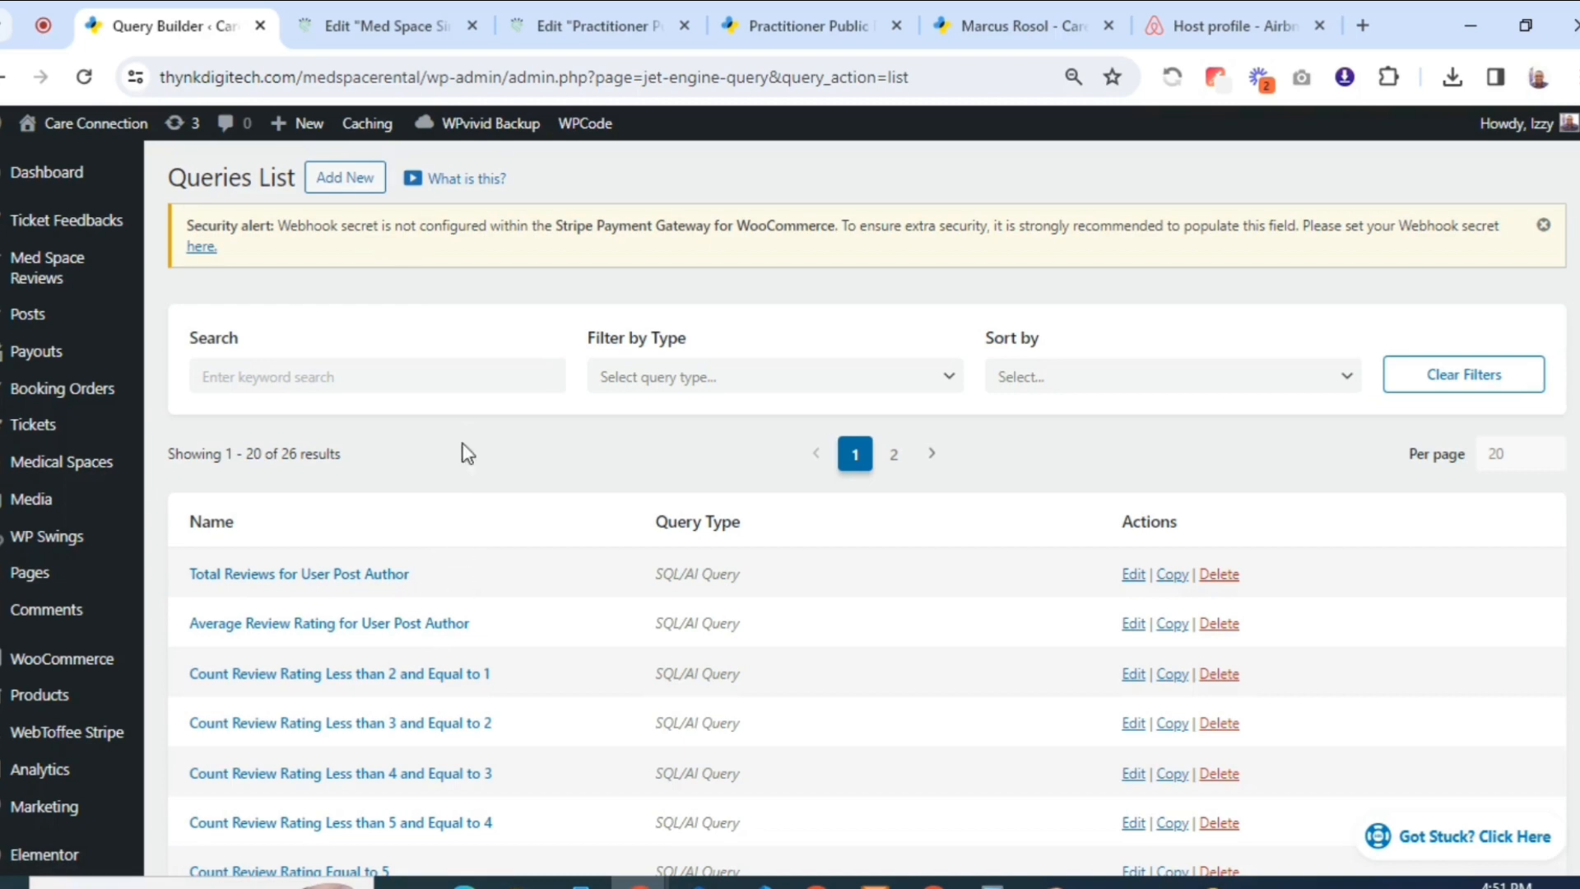
{"action": "left_click", "coordinate": [397, 25]}
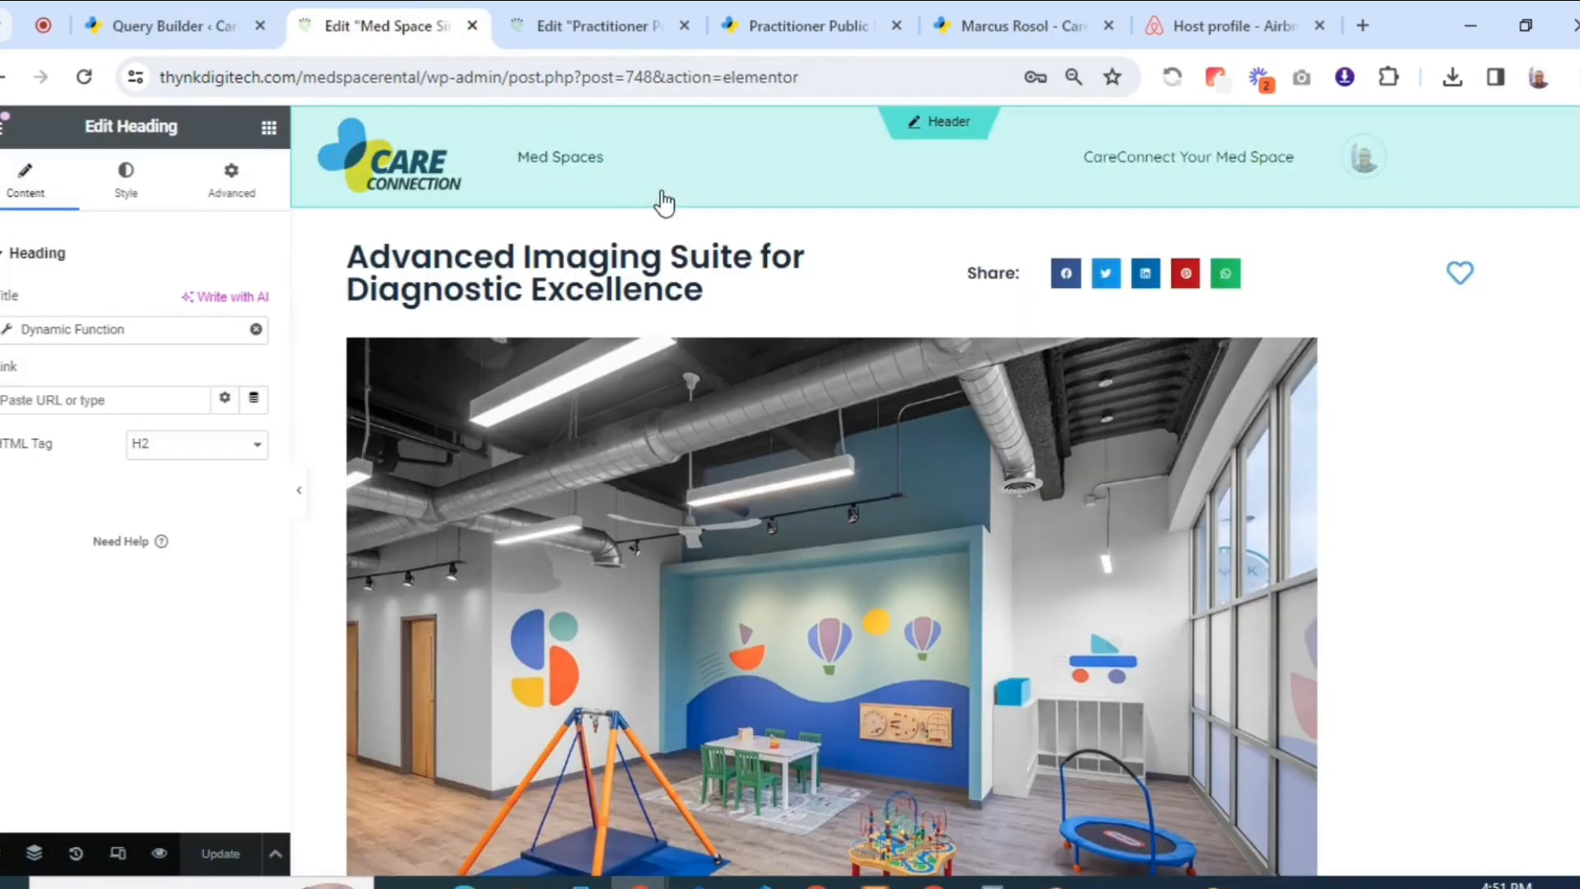
{"action": "left_click", "coordinate": [613, 25]}
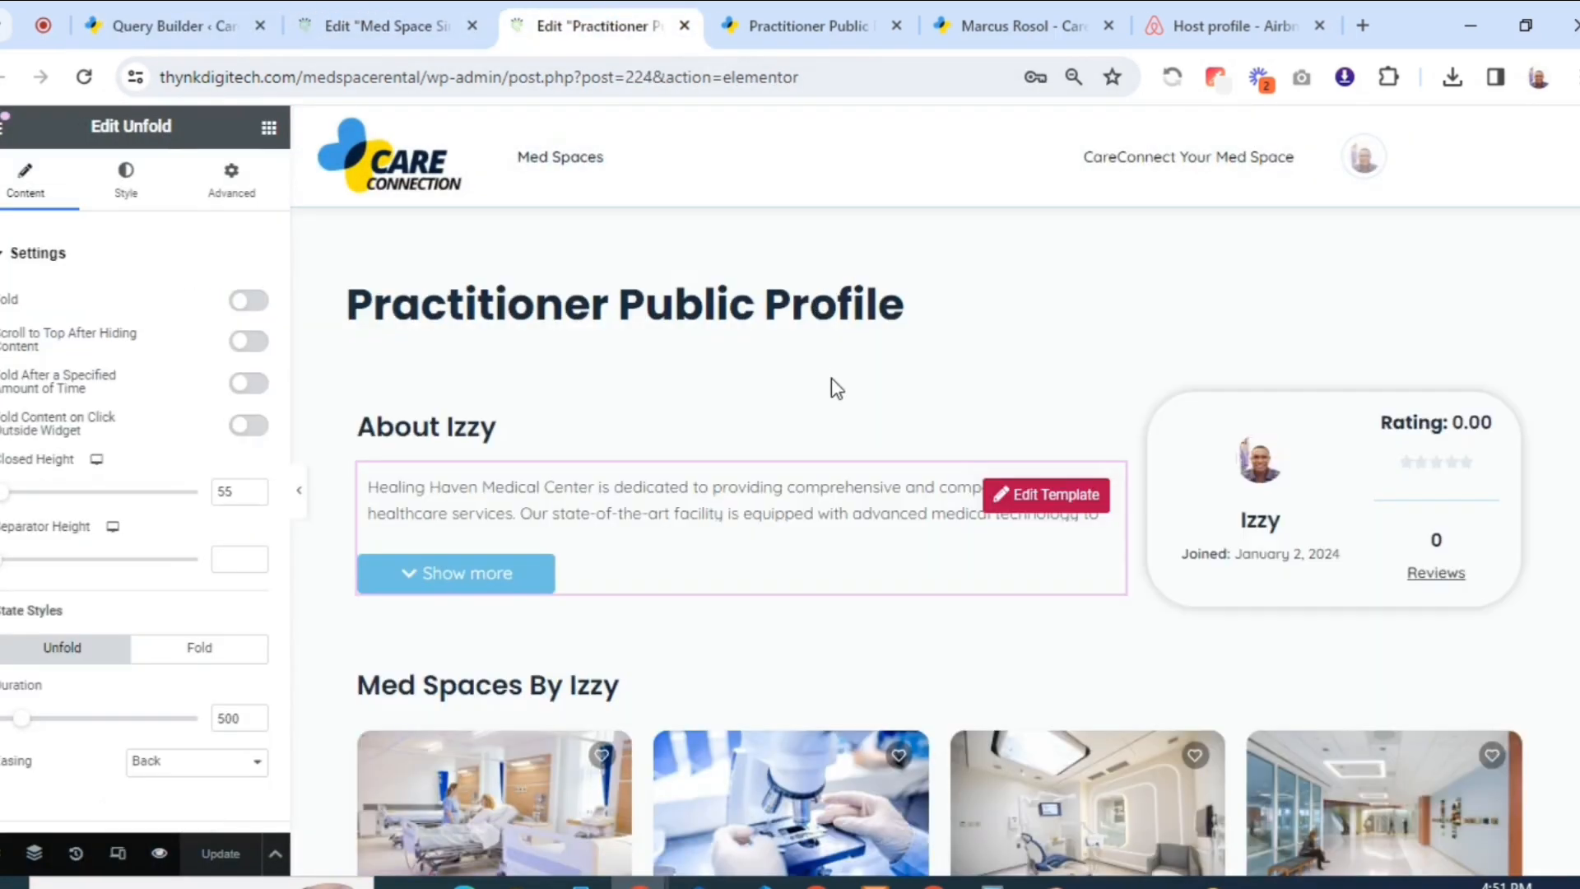
Duplicate the Average Review Rating for User Post Author and Total Reviews for User Post Author queries in the JetEngine query list
{"action": "left_click", "coordinate": [211, 12]}
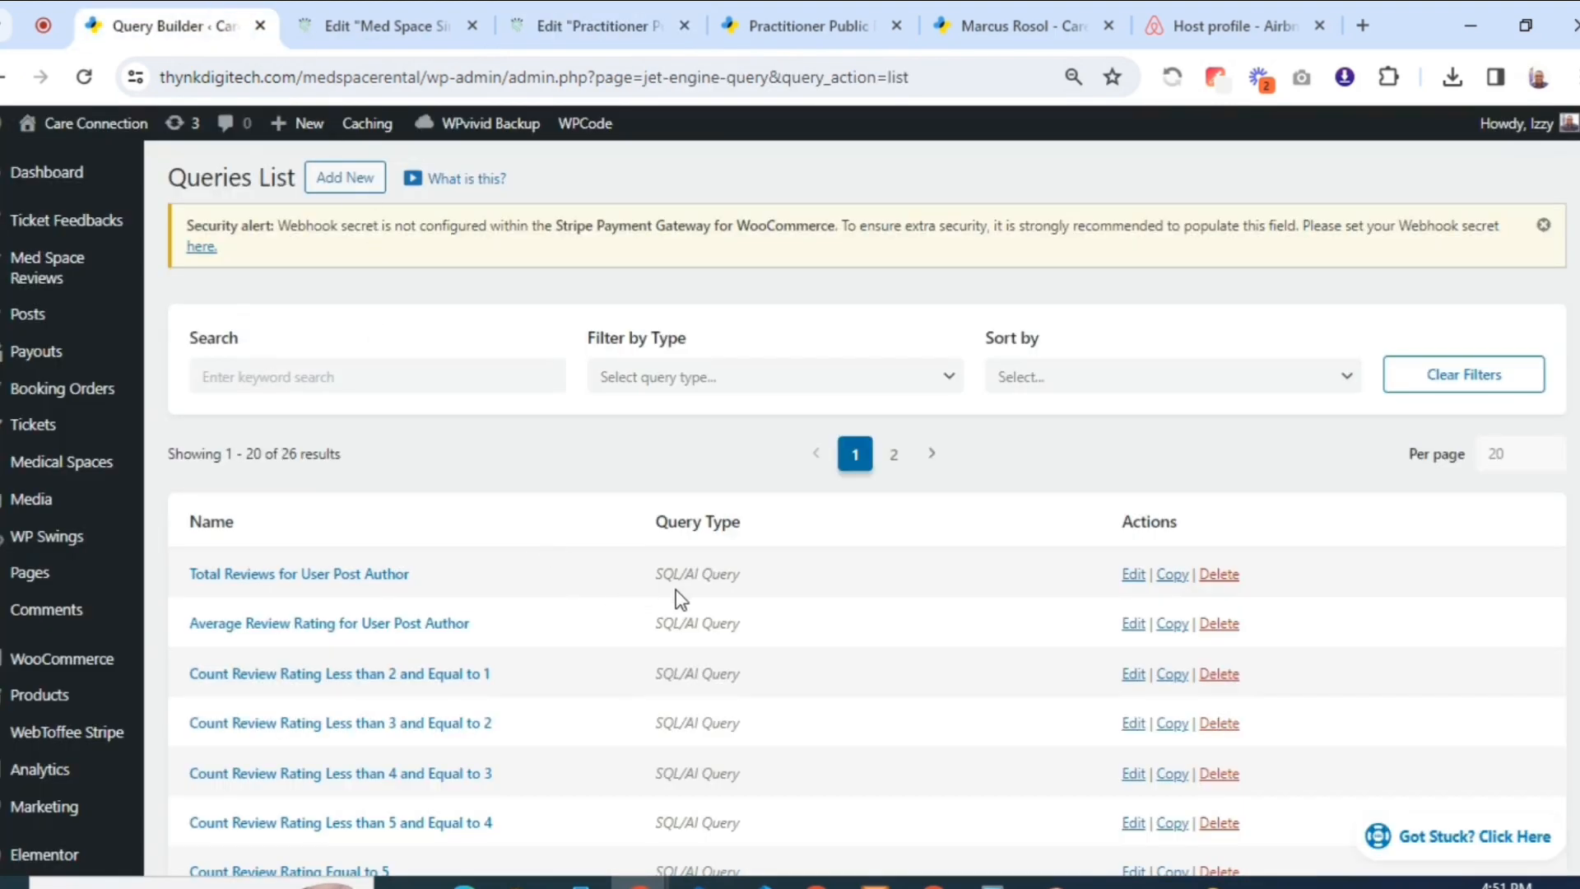
{"action": "left_click", "coordinate": [1173, 622]}
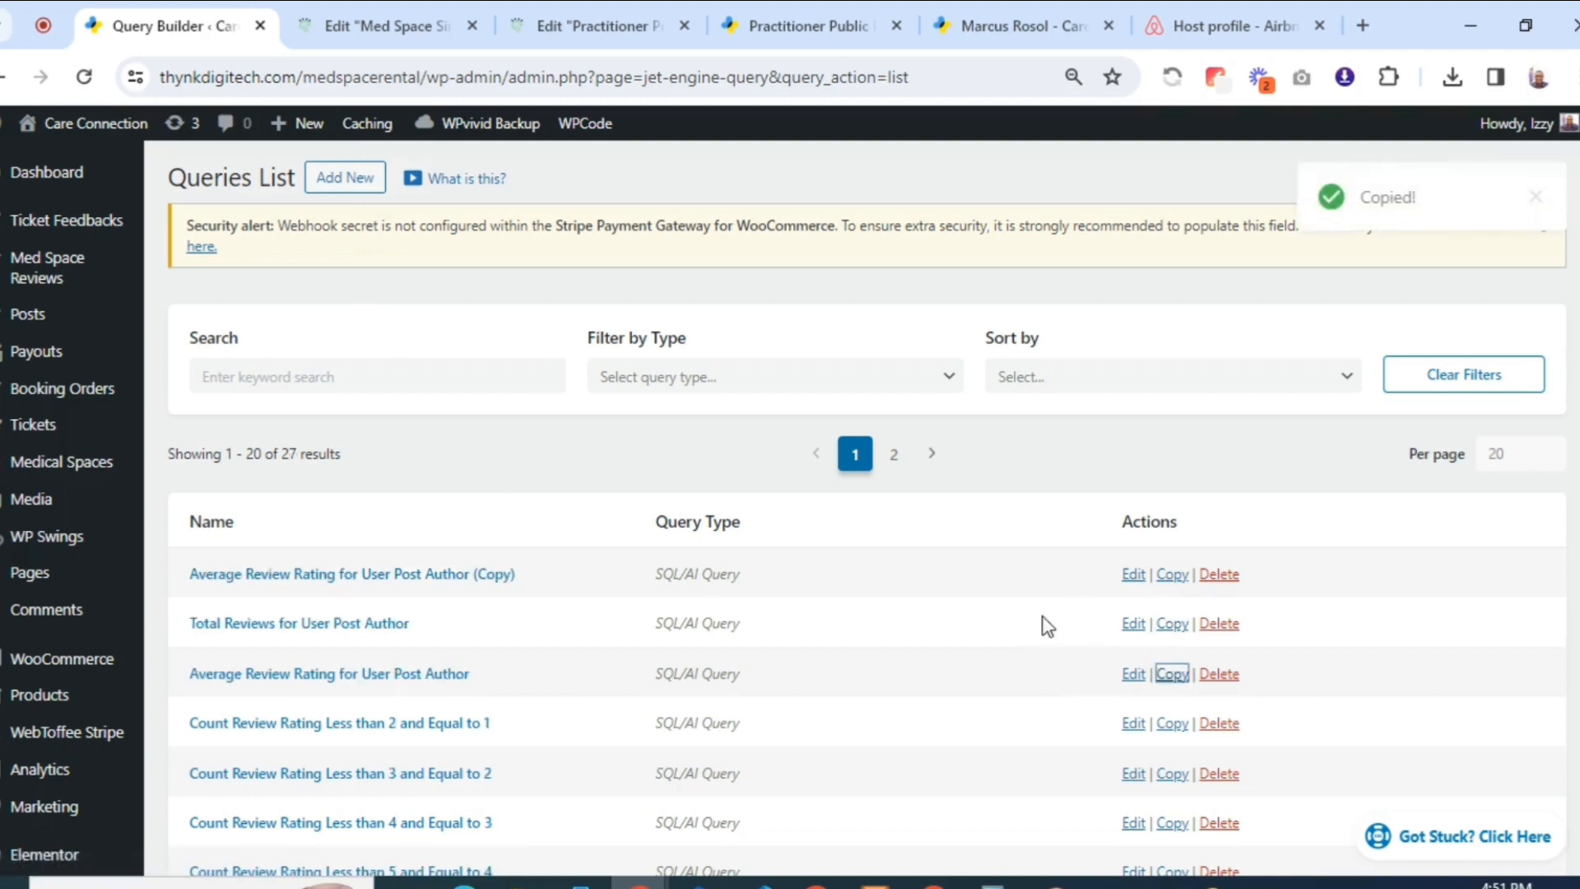
{"action": "left_click", "coordinate": [1171, 625]}
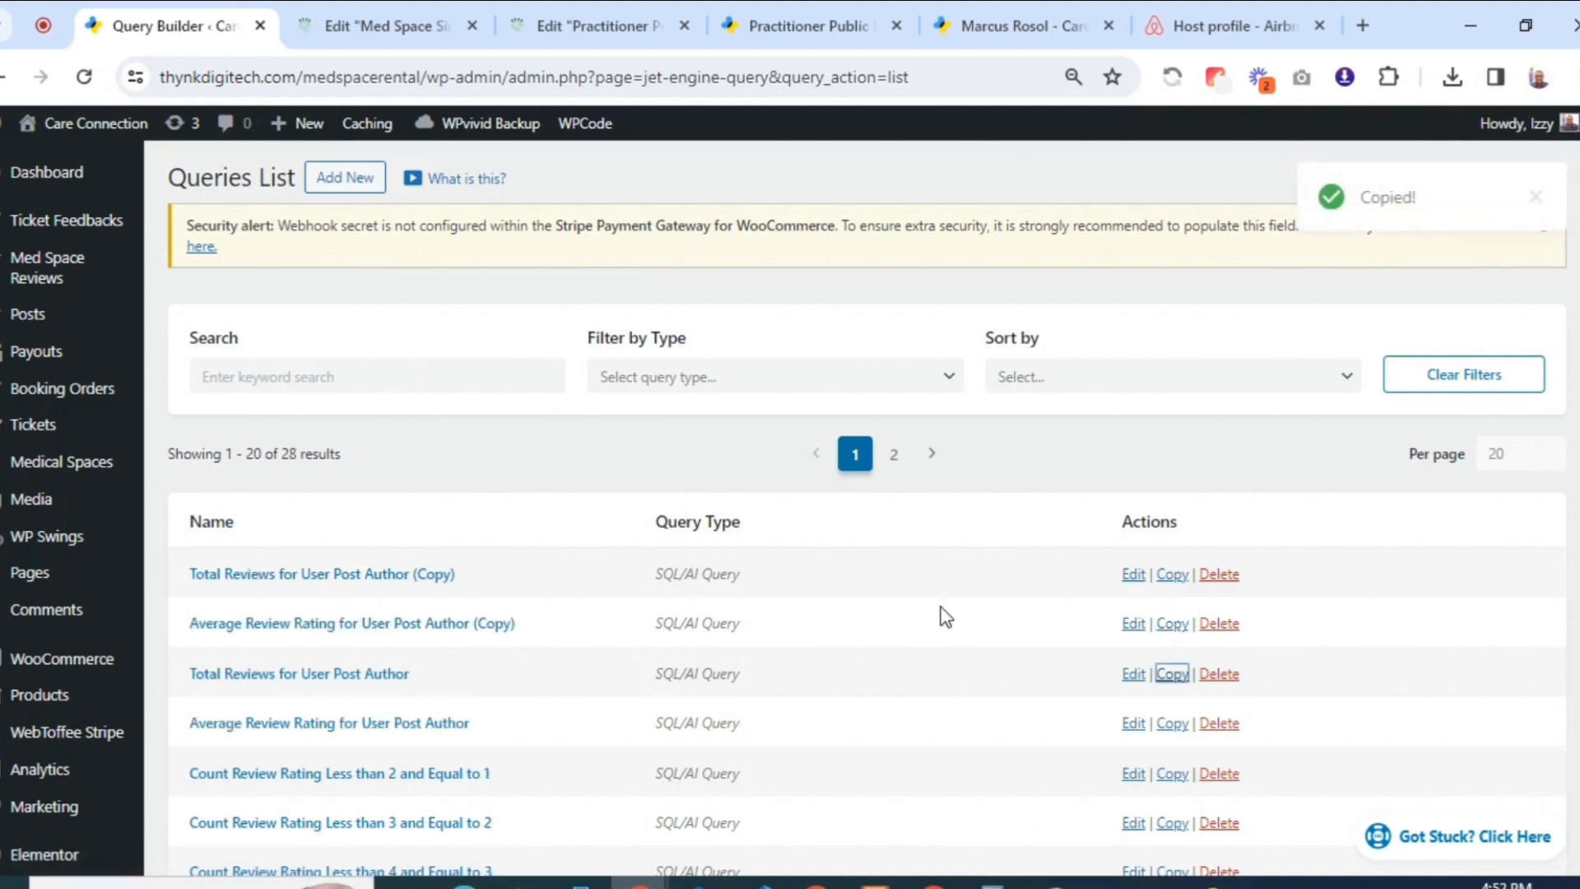
Rename the Average Review Rating query copy as "Average Review Rating for User Post Author Current Object ID"
{"action": "left_click", "coordinate": [1133, 623]}
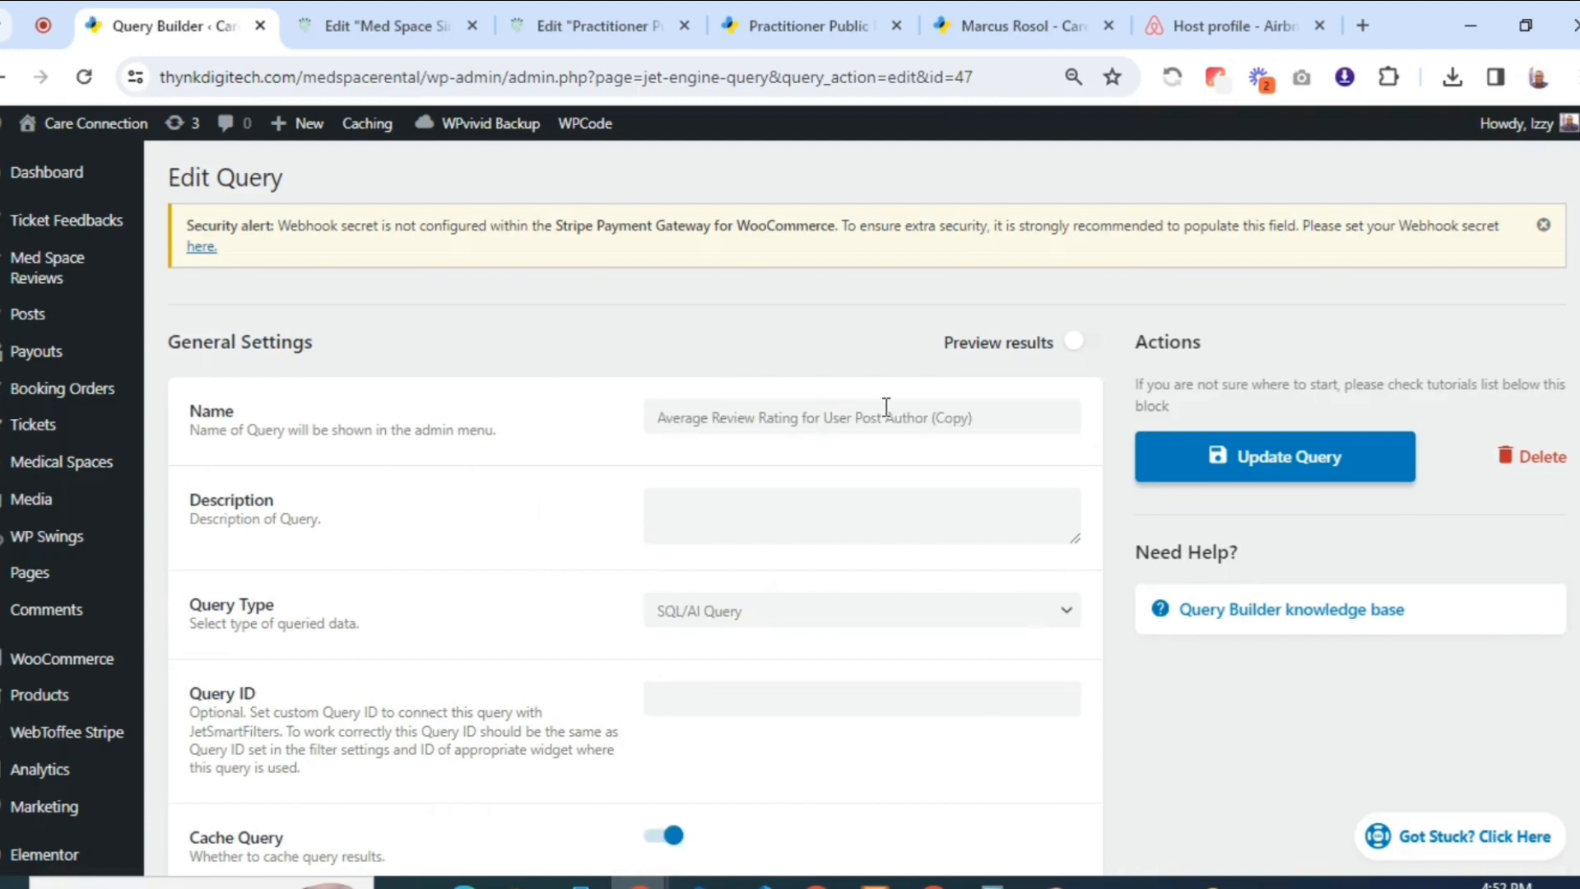
{"action": "left_click_drag", "start_coordinate": [939, 409], "coordinate": [978, 407]}
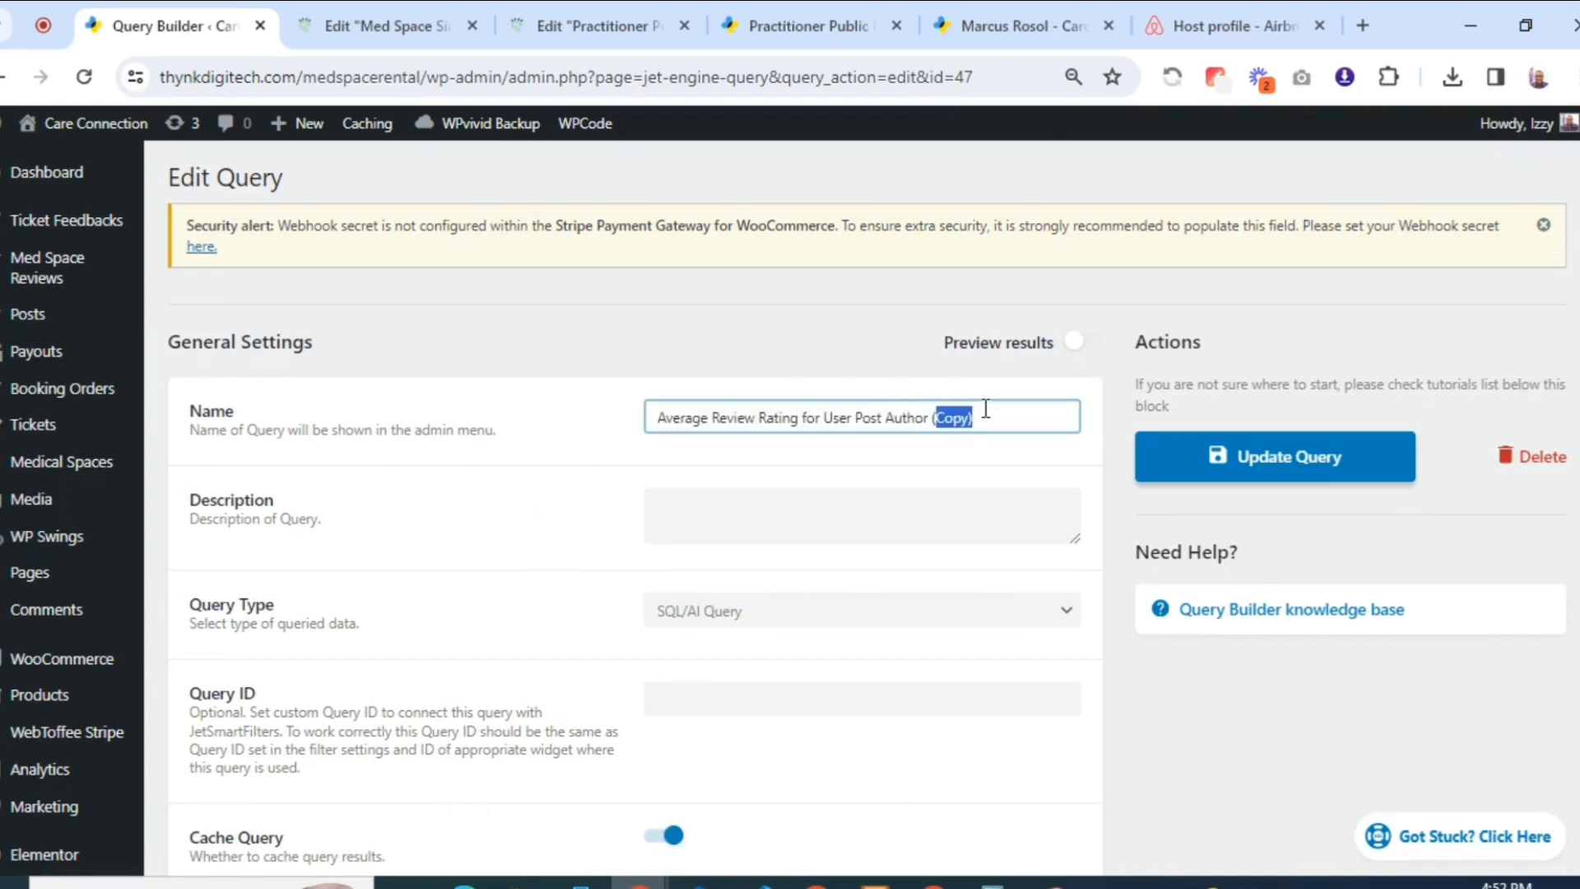
{"action": "key", "text": "BackSpace"}
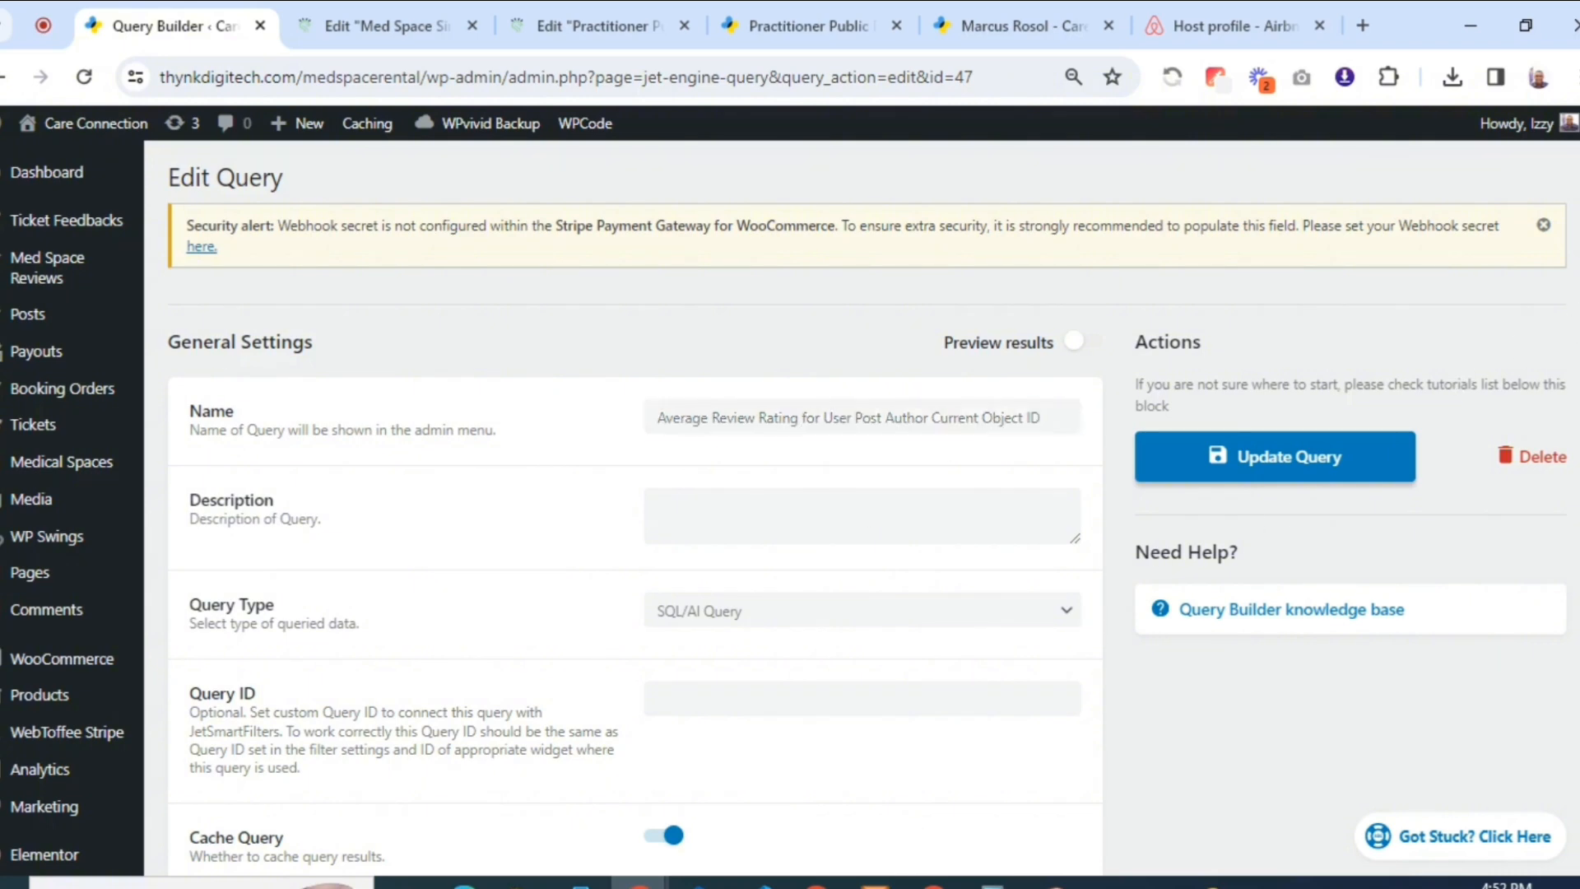
Replace the med_space_author_id clause's value with Object ID (for current context), and update the query
{"action": "scroll", "coordinate": [625, 502], "scroll_direction": "down", "scroll_amount": 14}
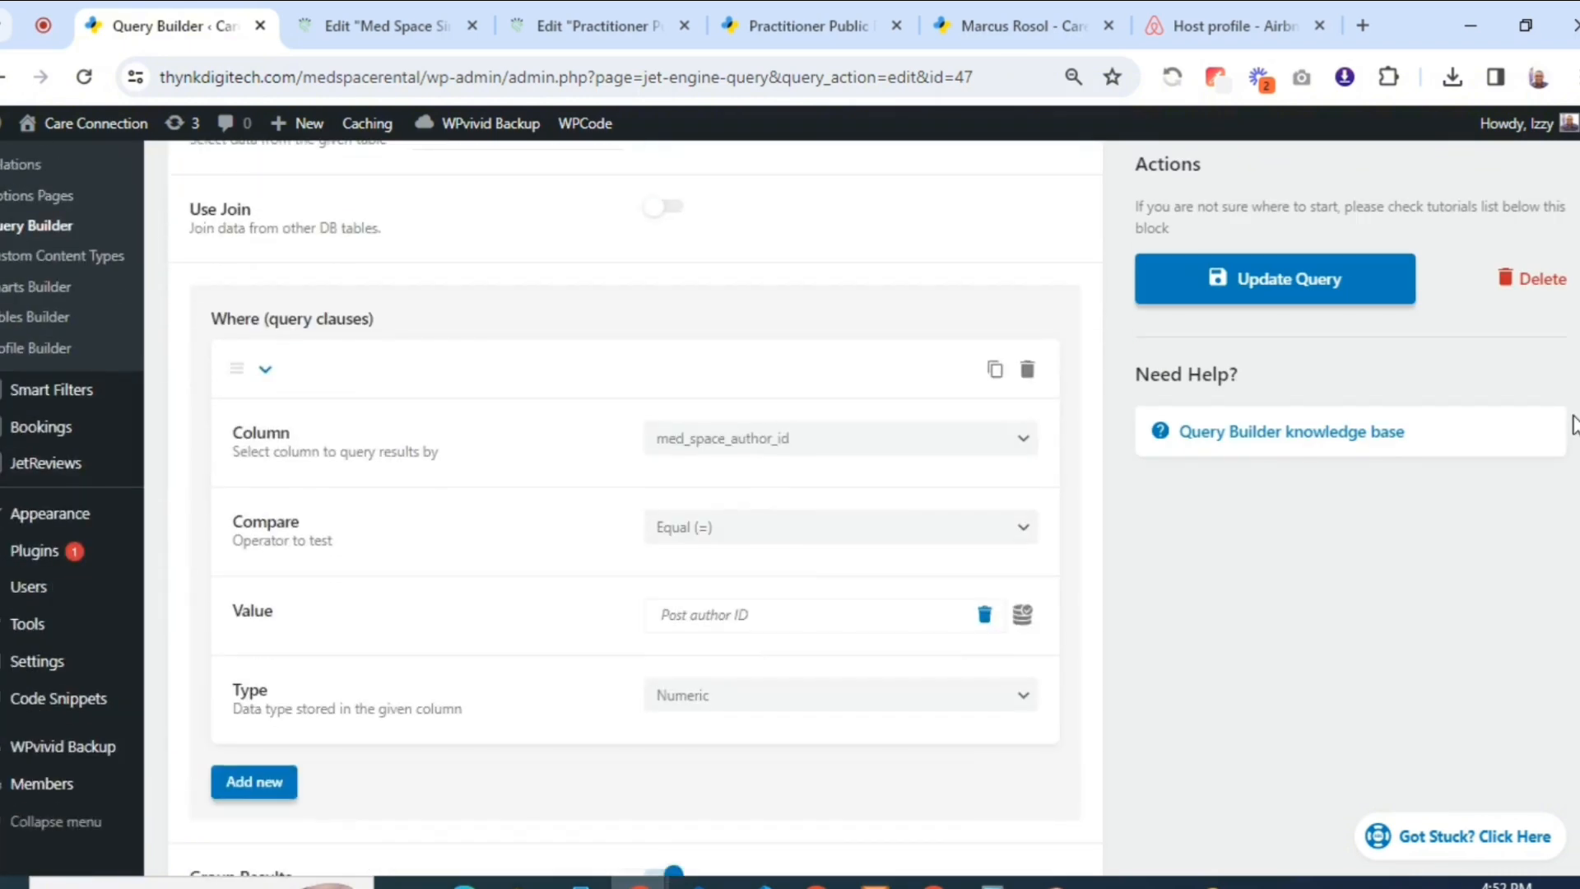
{"action": "left_click", "coordinate": [984, 614]}
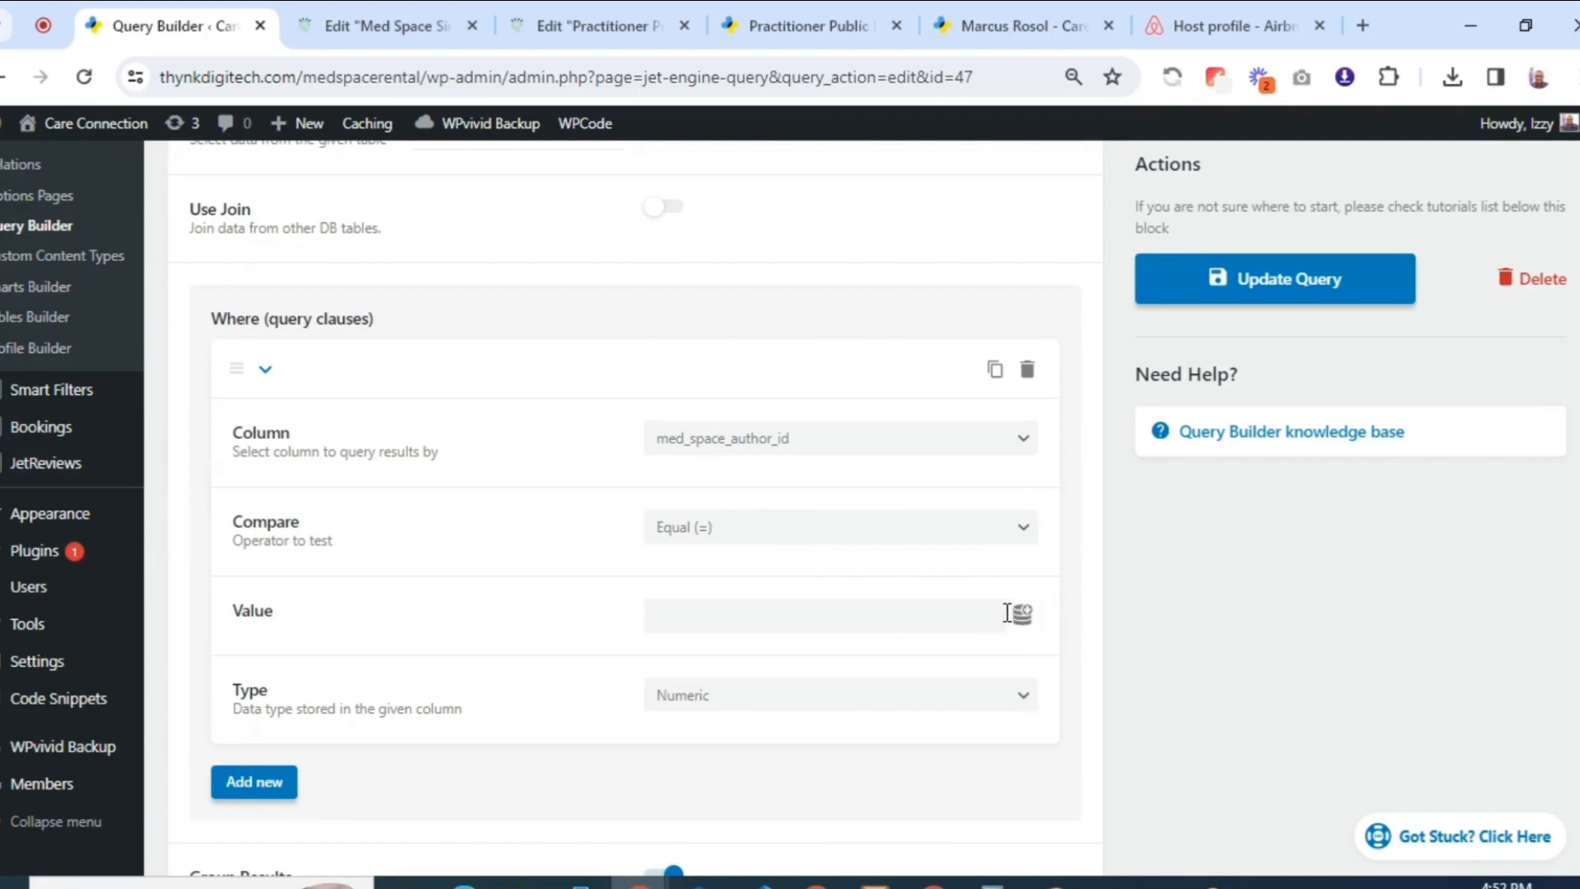
{"action": "left_click", "coordinate": [1022, 614]}
{"action": "left_click_drag", "start_coordinate": [1028, 750], "coordinate": [1028, 860]}
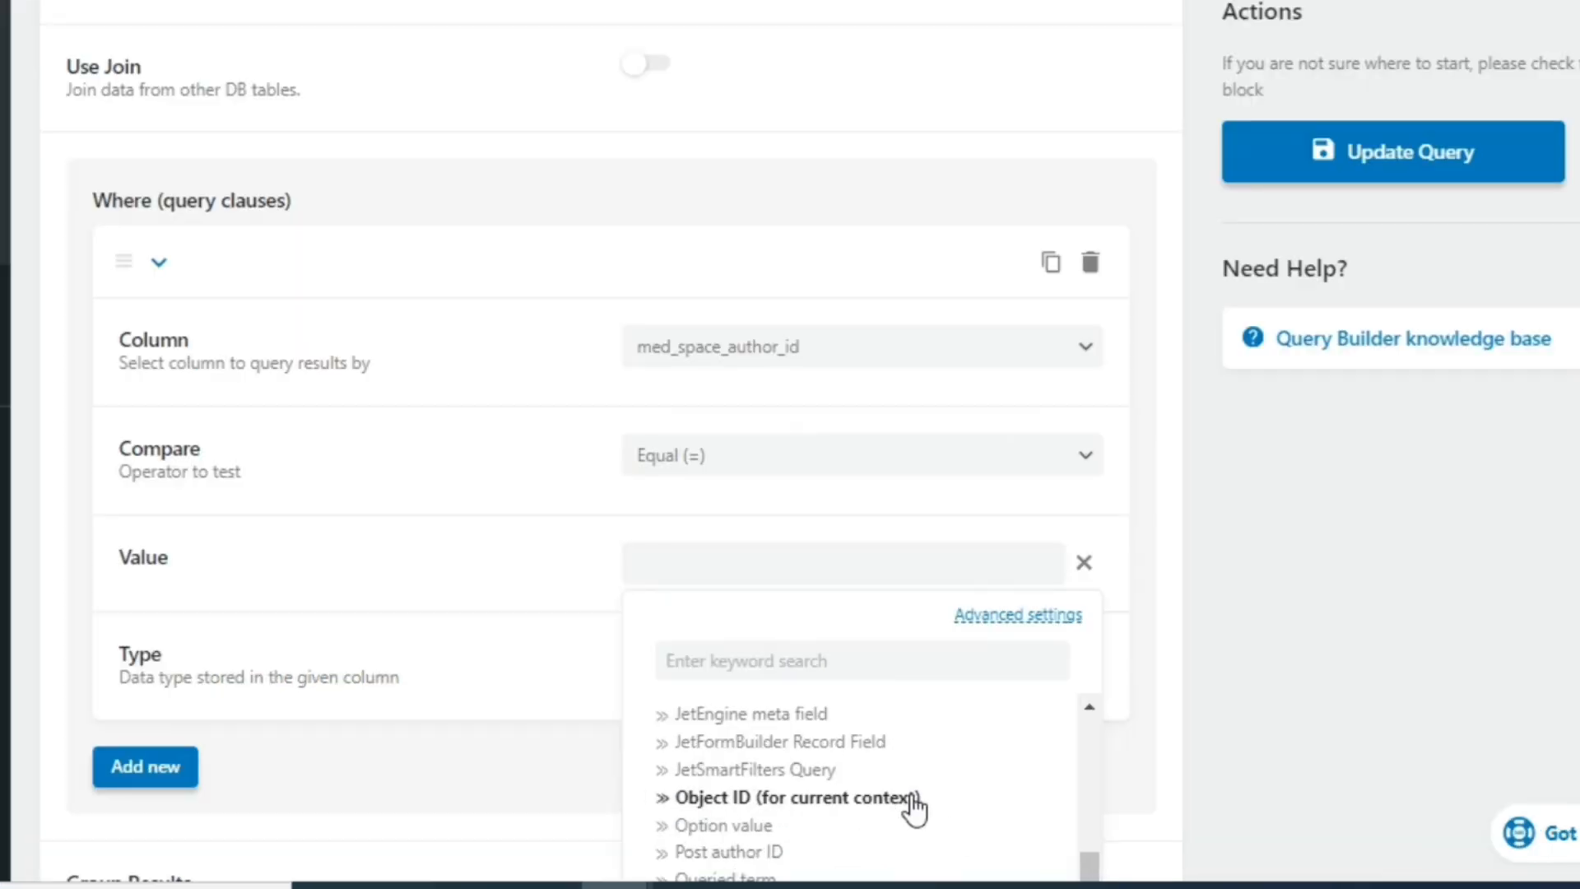
{"action": "left_click", "coordinate": [880, 807]}
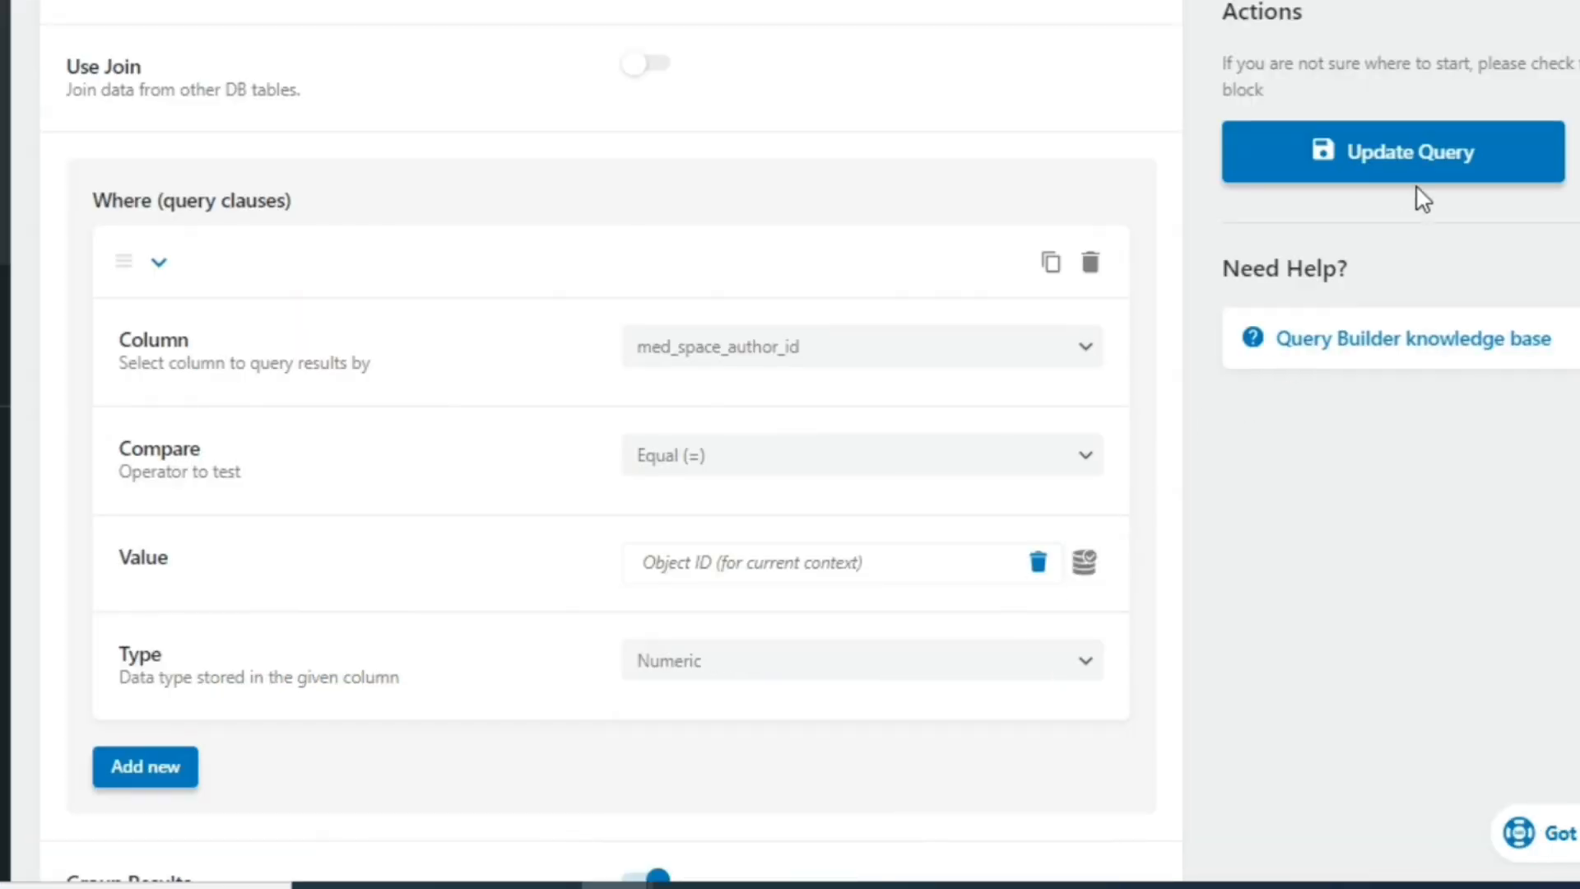
{"action": "left_click", "coordinate": [1417, 164]}
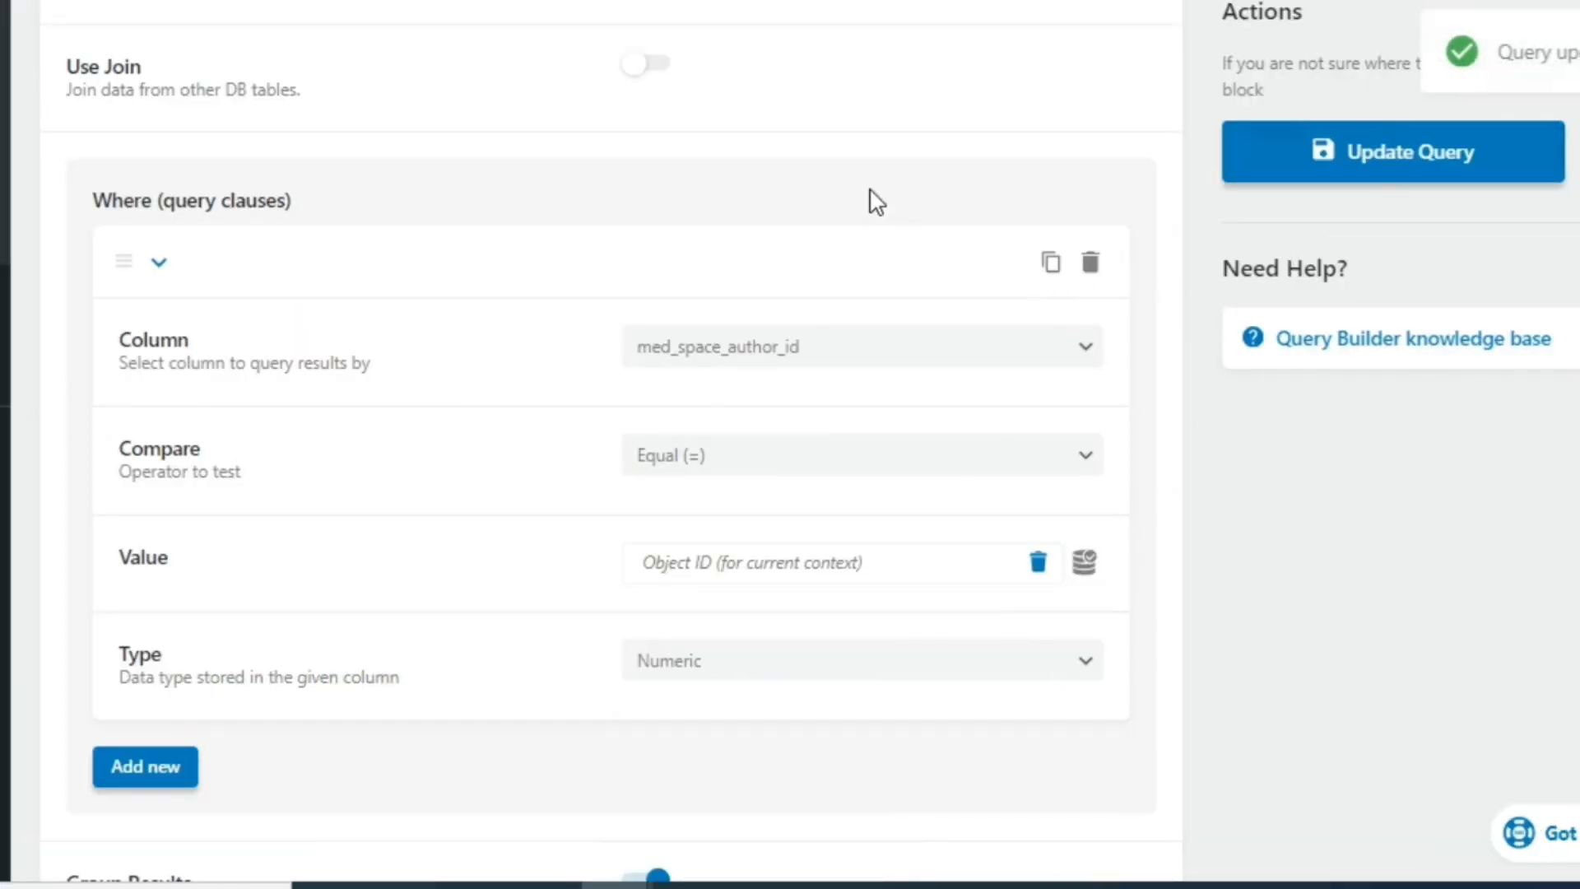
In the Total Reviews for User Post Author (Copy) query, replace the med_space_author_id clause's value with Object ID (for current context) and update it
{"action": "mouse_move", "coordinate": [521, 96]}
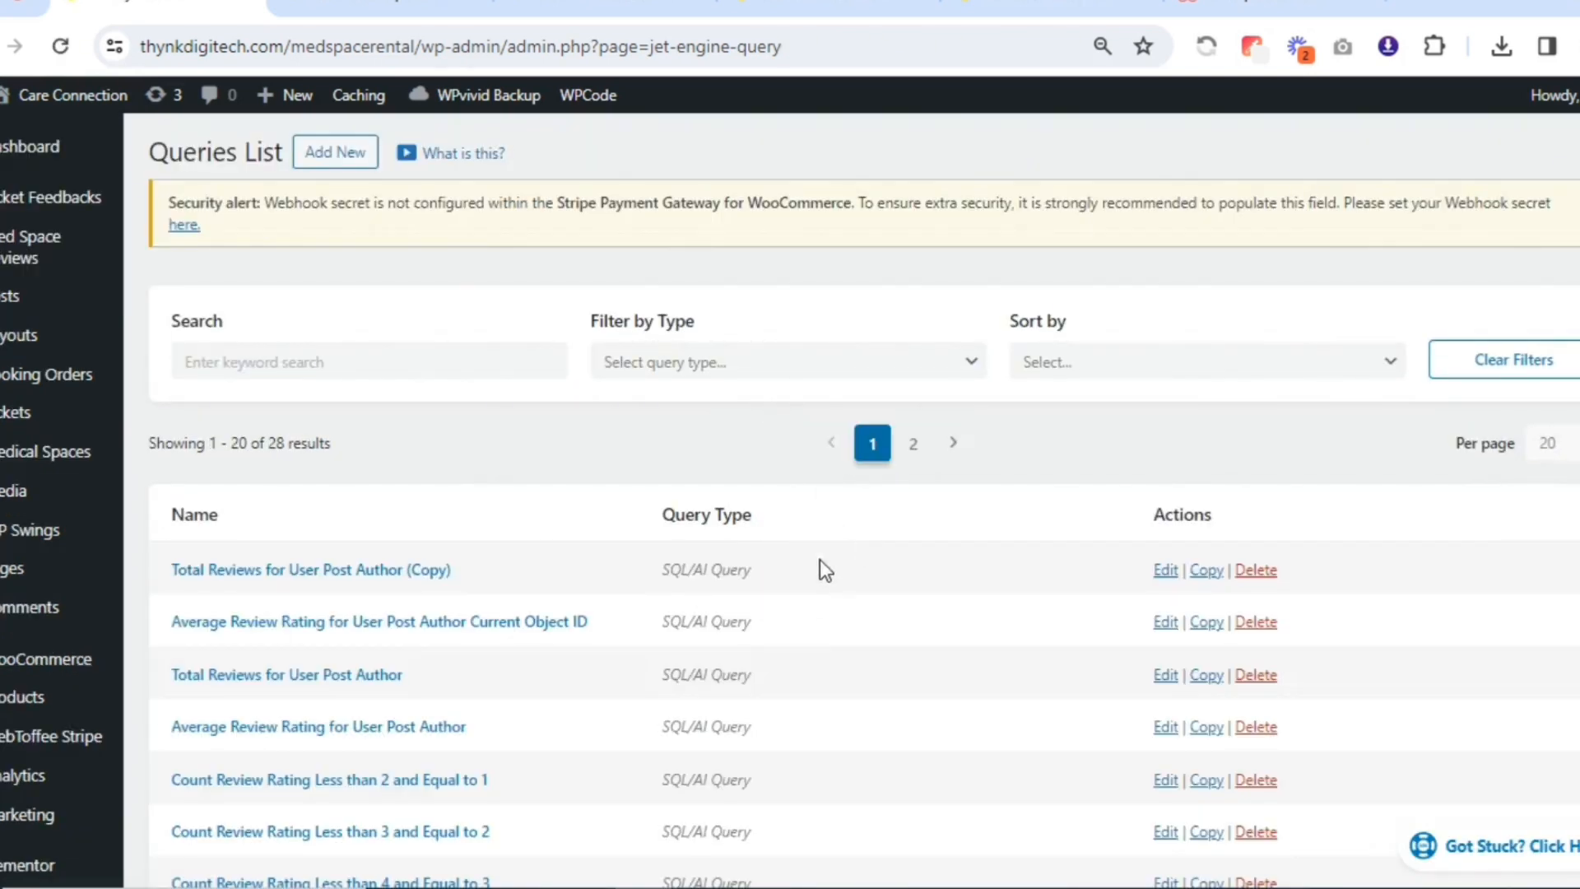
{"action": "left_click", "coordinate": [1165, 571]}
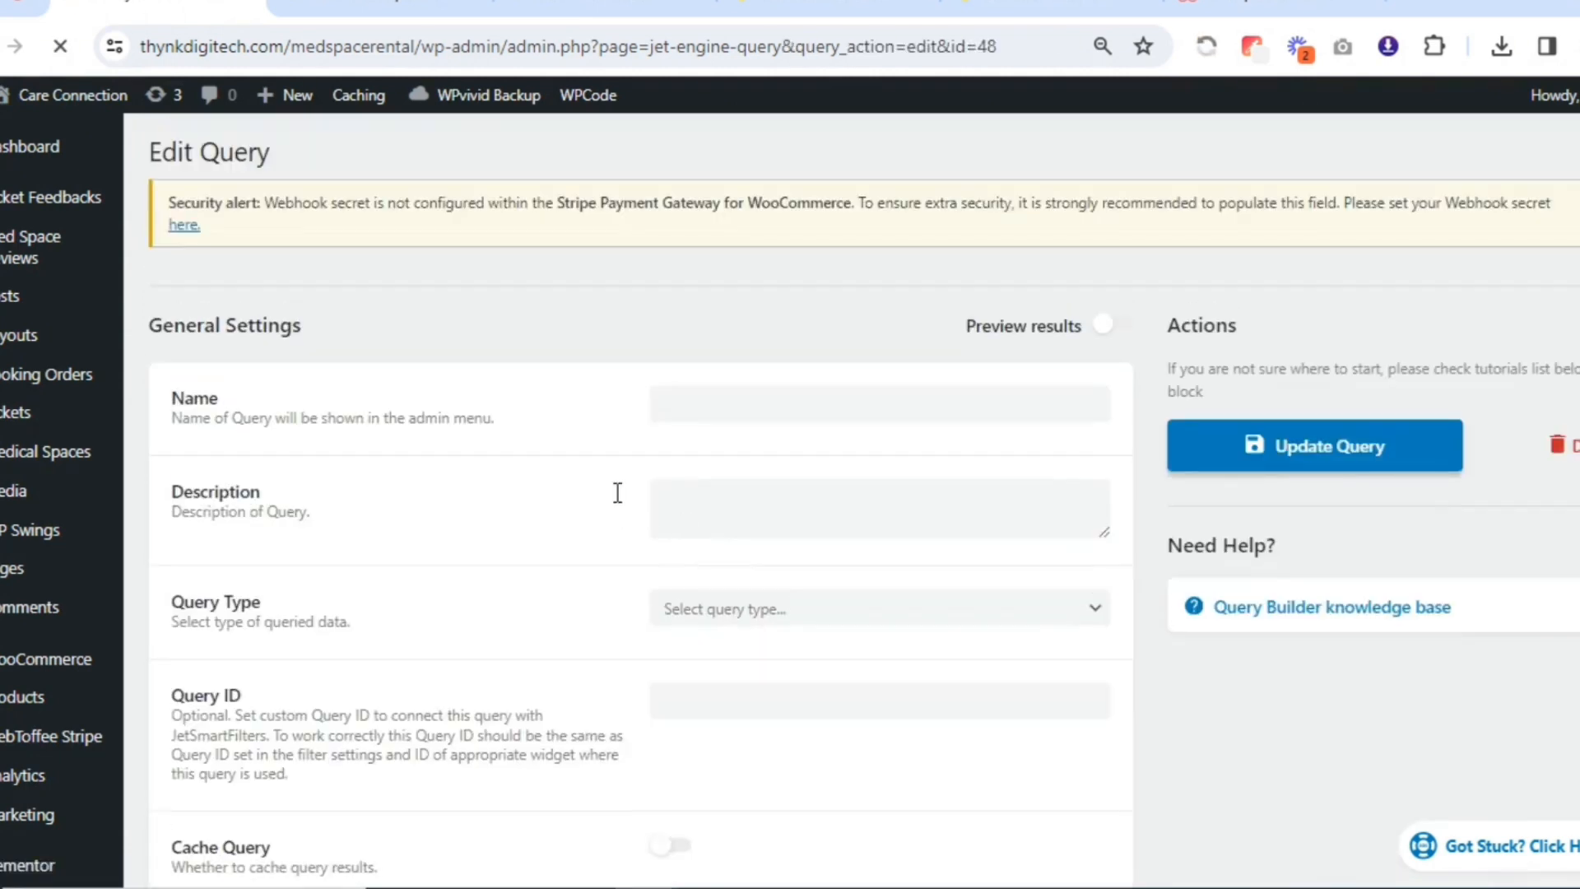
{"action": "scroll", "coordinate": [851, 500], "scroll_direction": "down", "scroll_amount": 5}
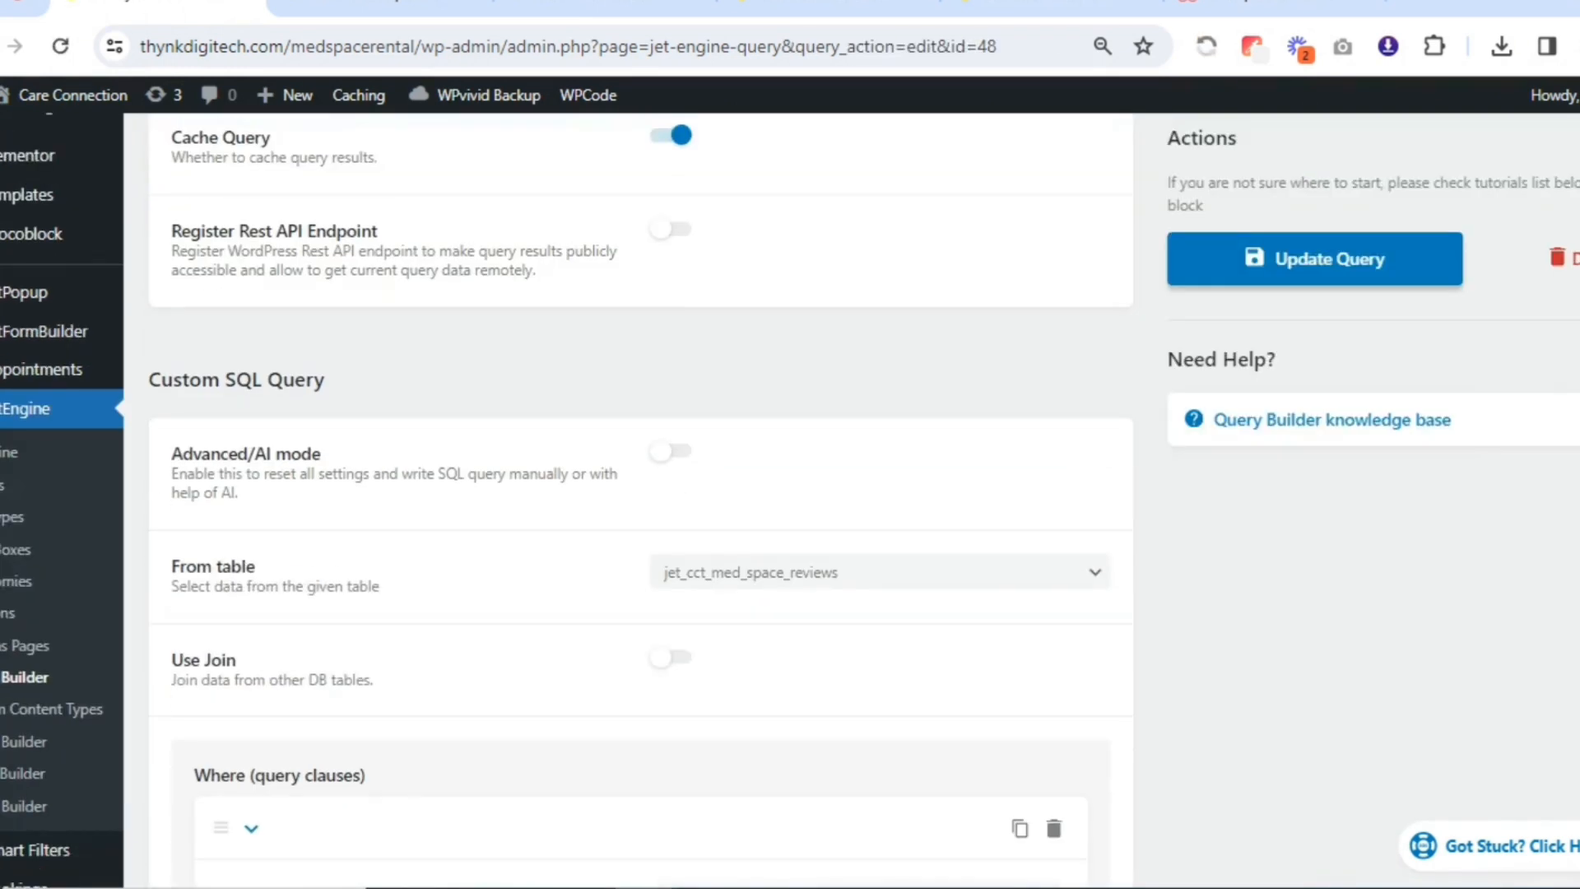
{"action": "scroll", "coordinate": [640, 500], "scroll_direction": "down", "scroll_amount": 3}
{"action": "scroll", "coordinate": [640, 501], "scroll_direction": "down", "scroll_amount": 3}
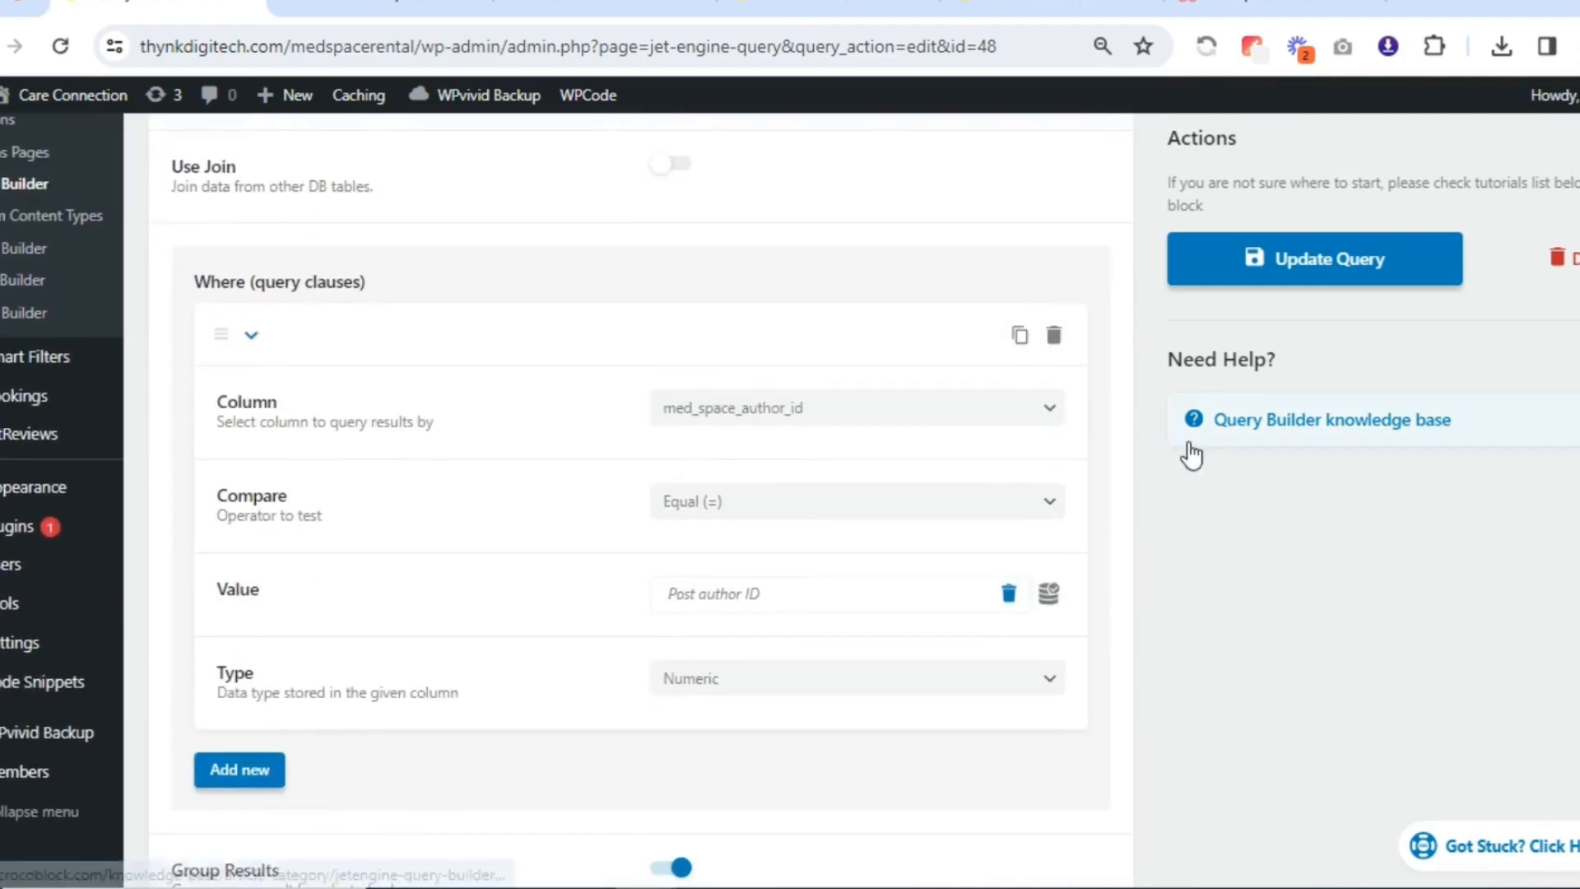
{"action": "left_click", "coordinate": [1009, 593]}
{"action": "left_click", "coordinate": [863, 596]}
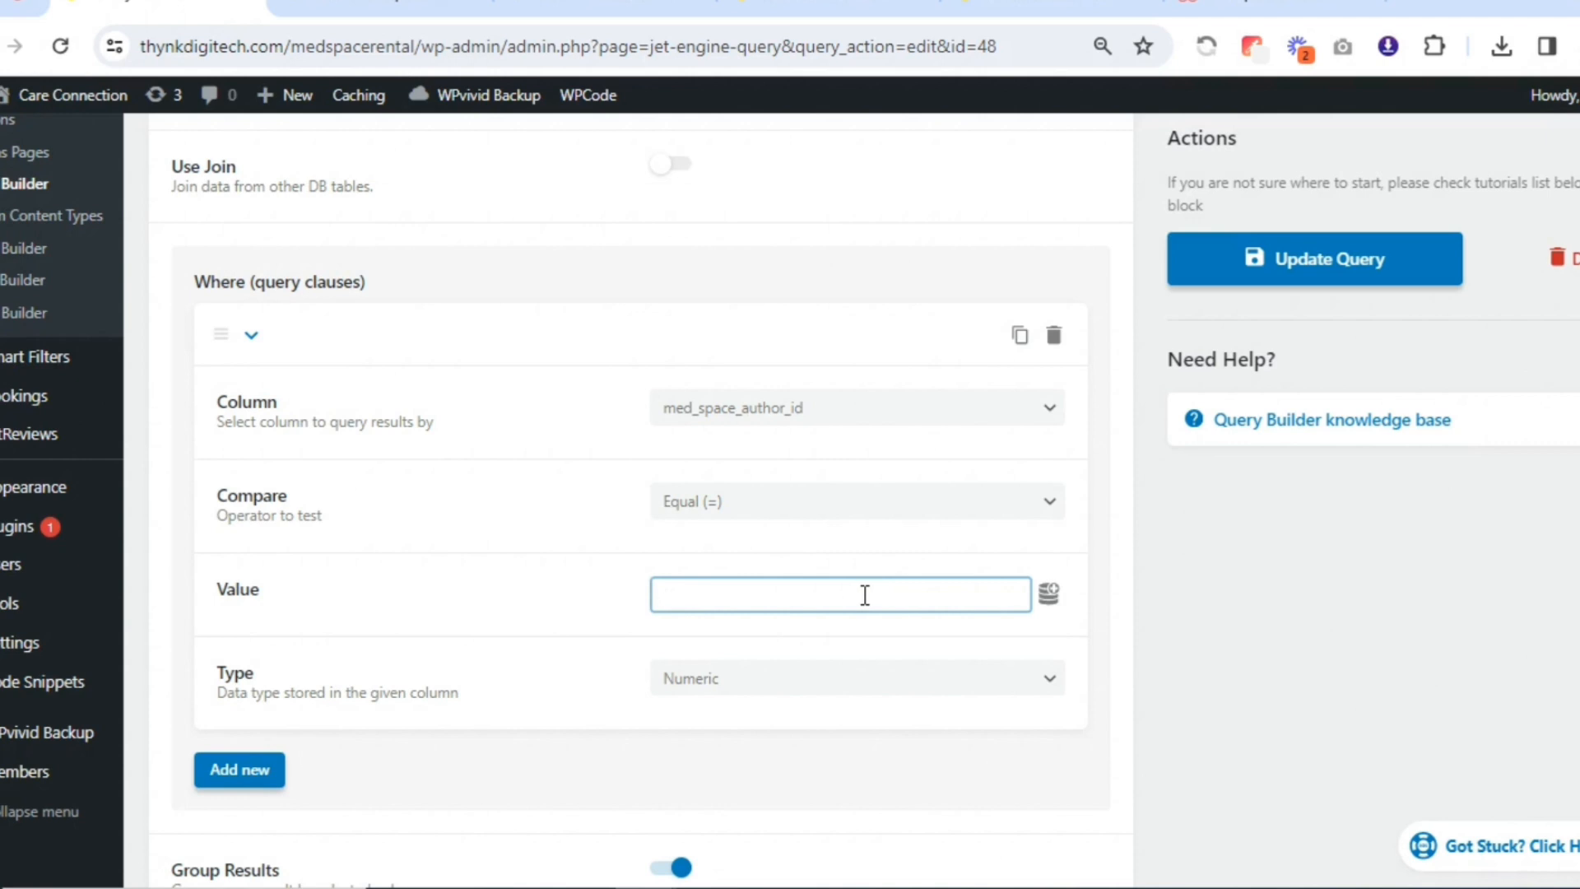
{"action": "left_click", "coordinate": [1048, 593]}
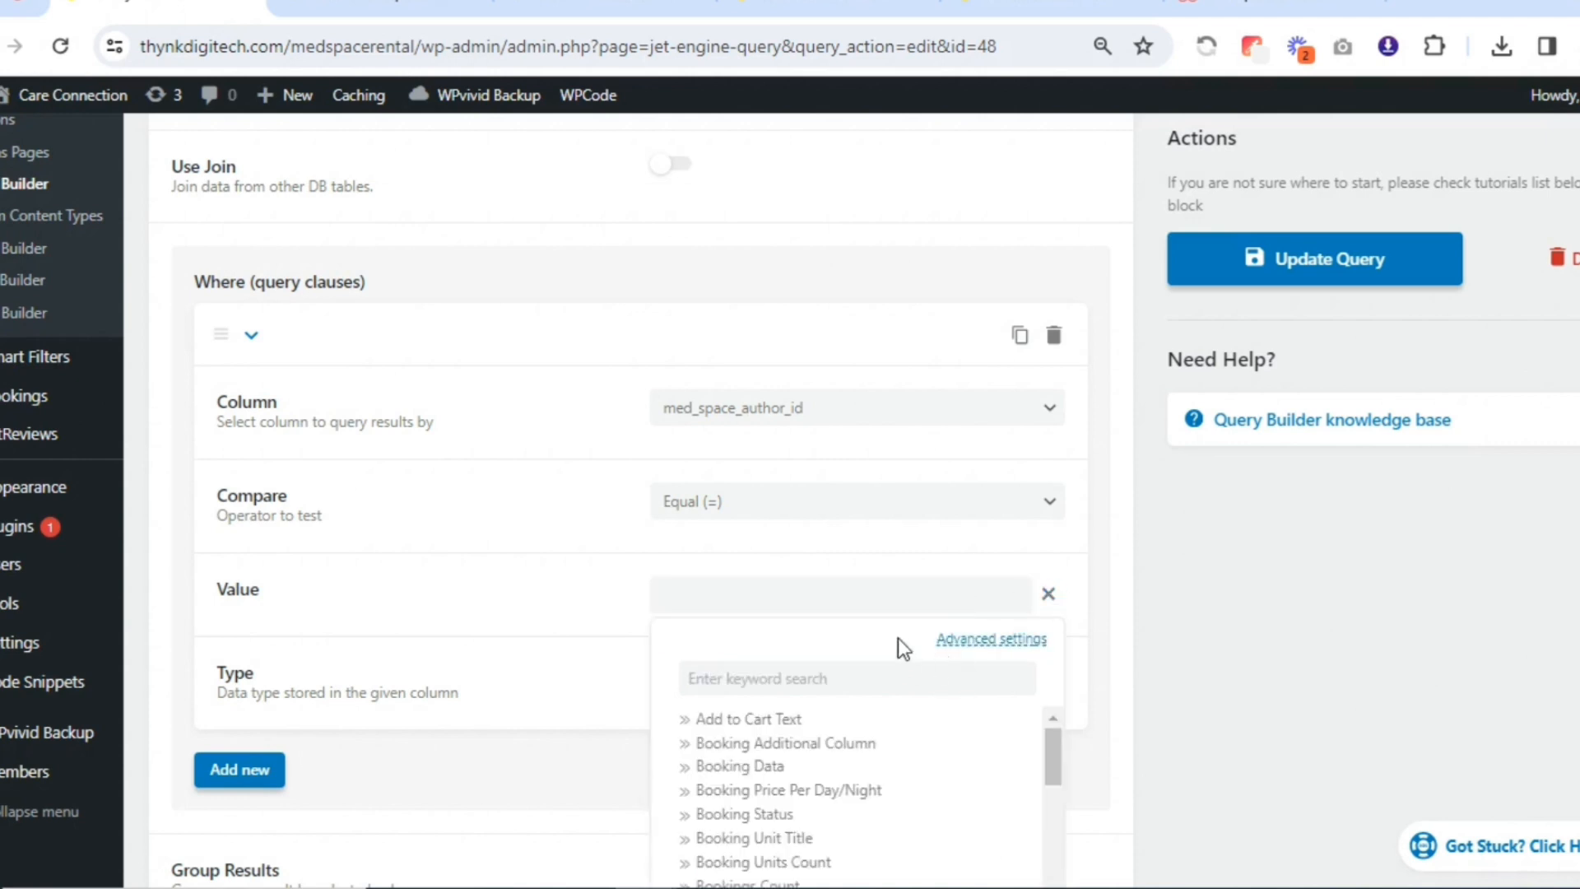
{"action": "left_click", "coordinate": [868, 676]}
{"action": "type", "text": "ob"}
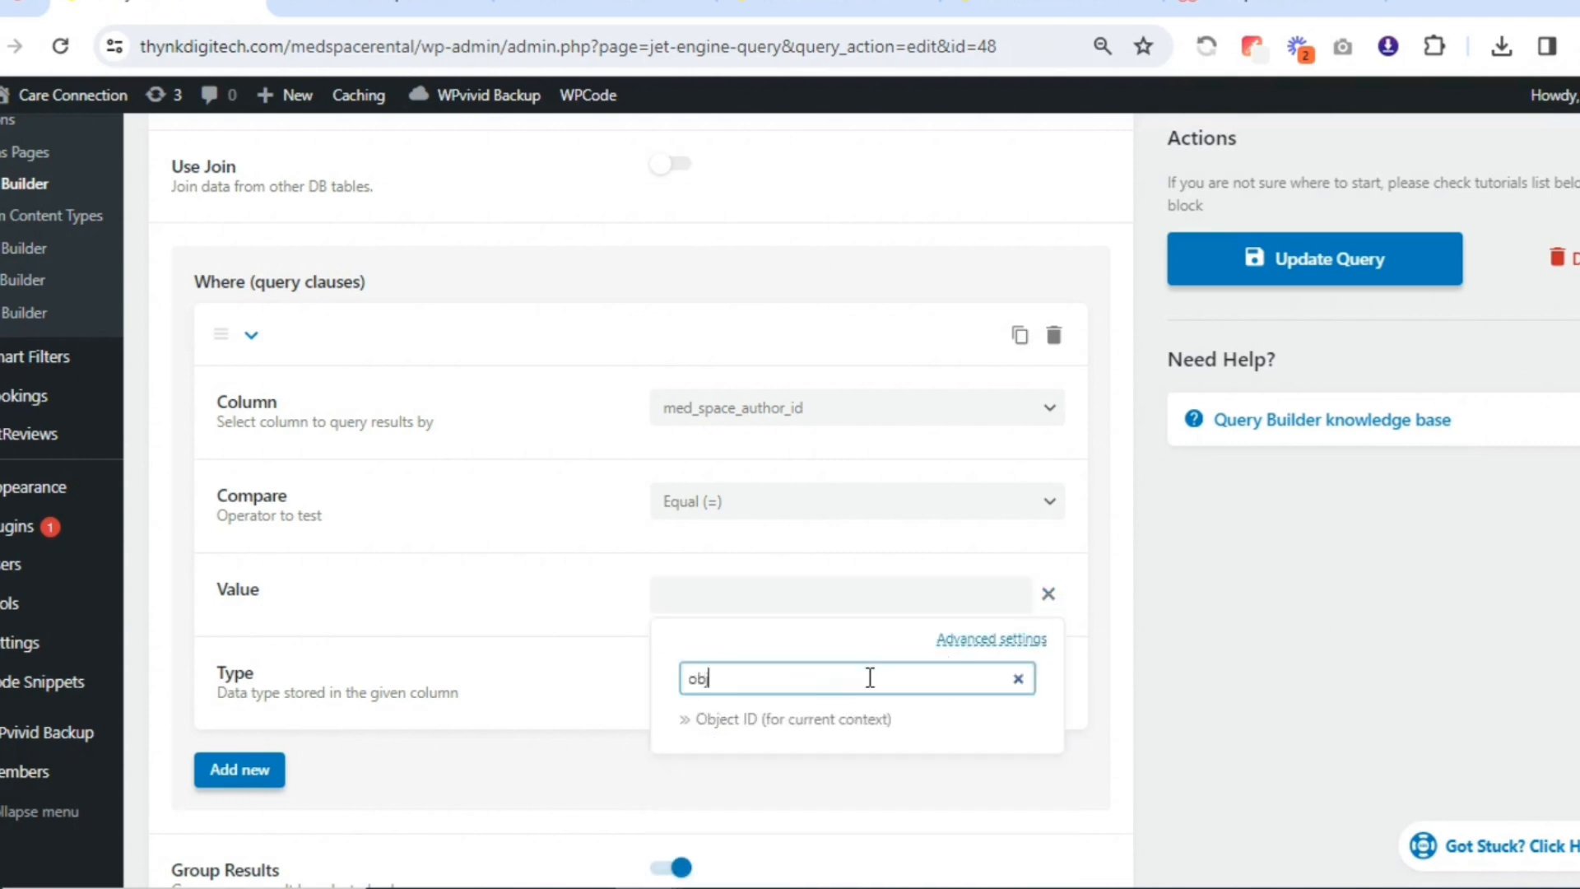
{"action": "left_click", "coordinate": [822, 719]}
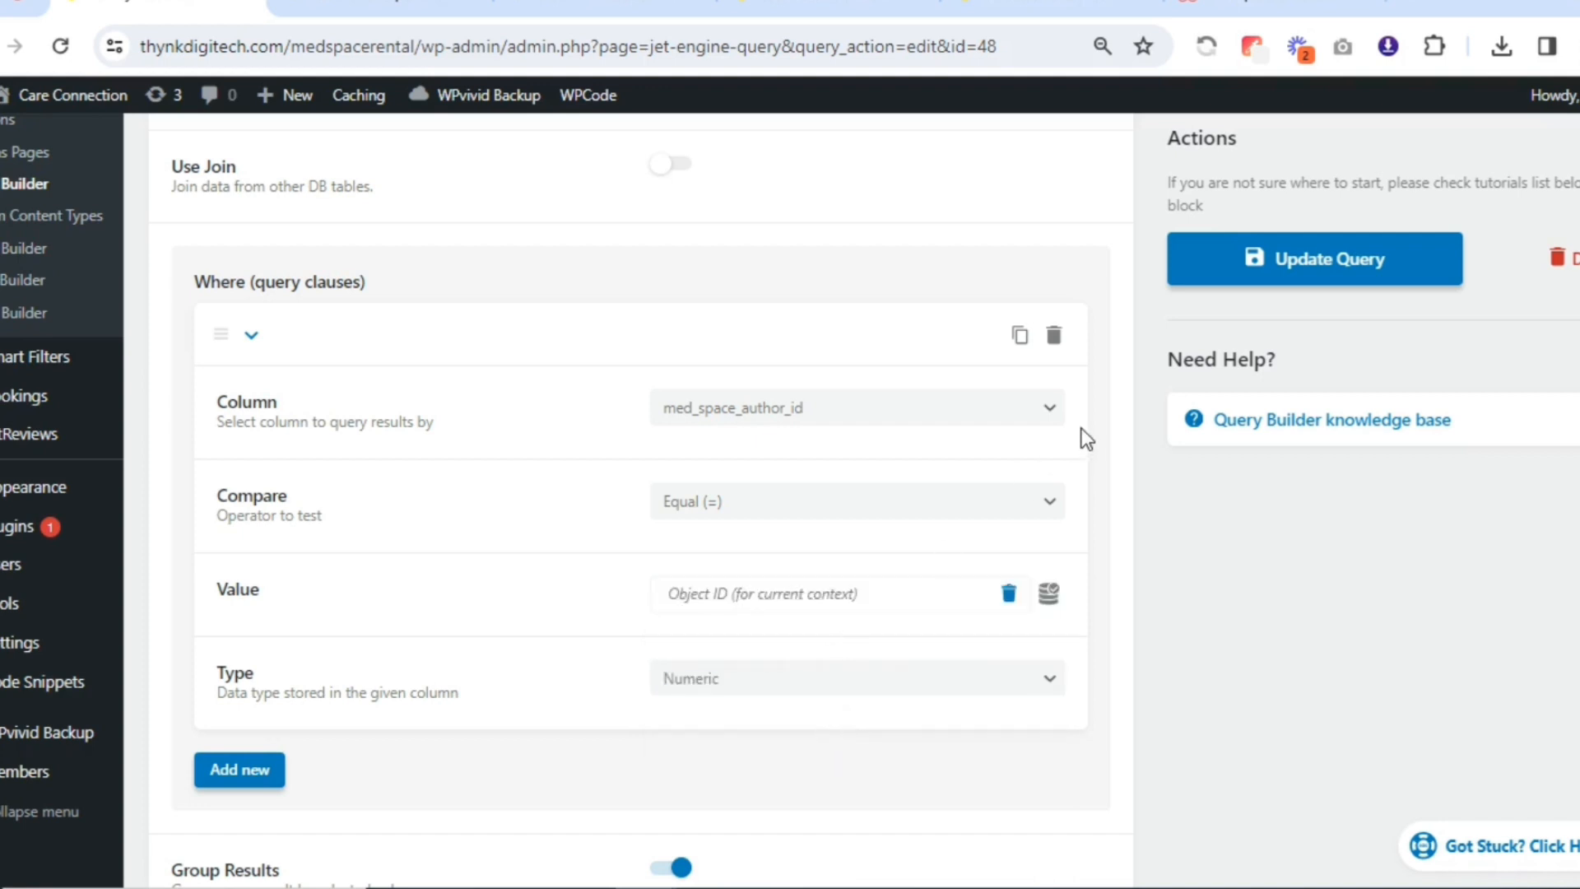
{"action": "left_click", "coordinate": [1332, 255]}
In the Practitioner Public Profile template, set the Rating heading to custom(med_space_author_id) from Average Review Rating for User Post Author Current Object ID, update, and reload the profile
{"action": "left_click", "coordinate": [614, 3]}
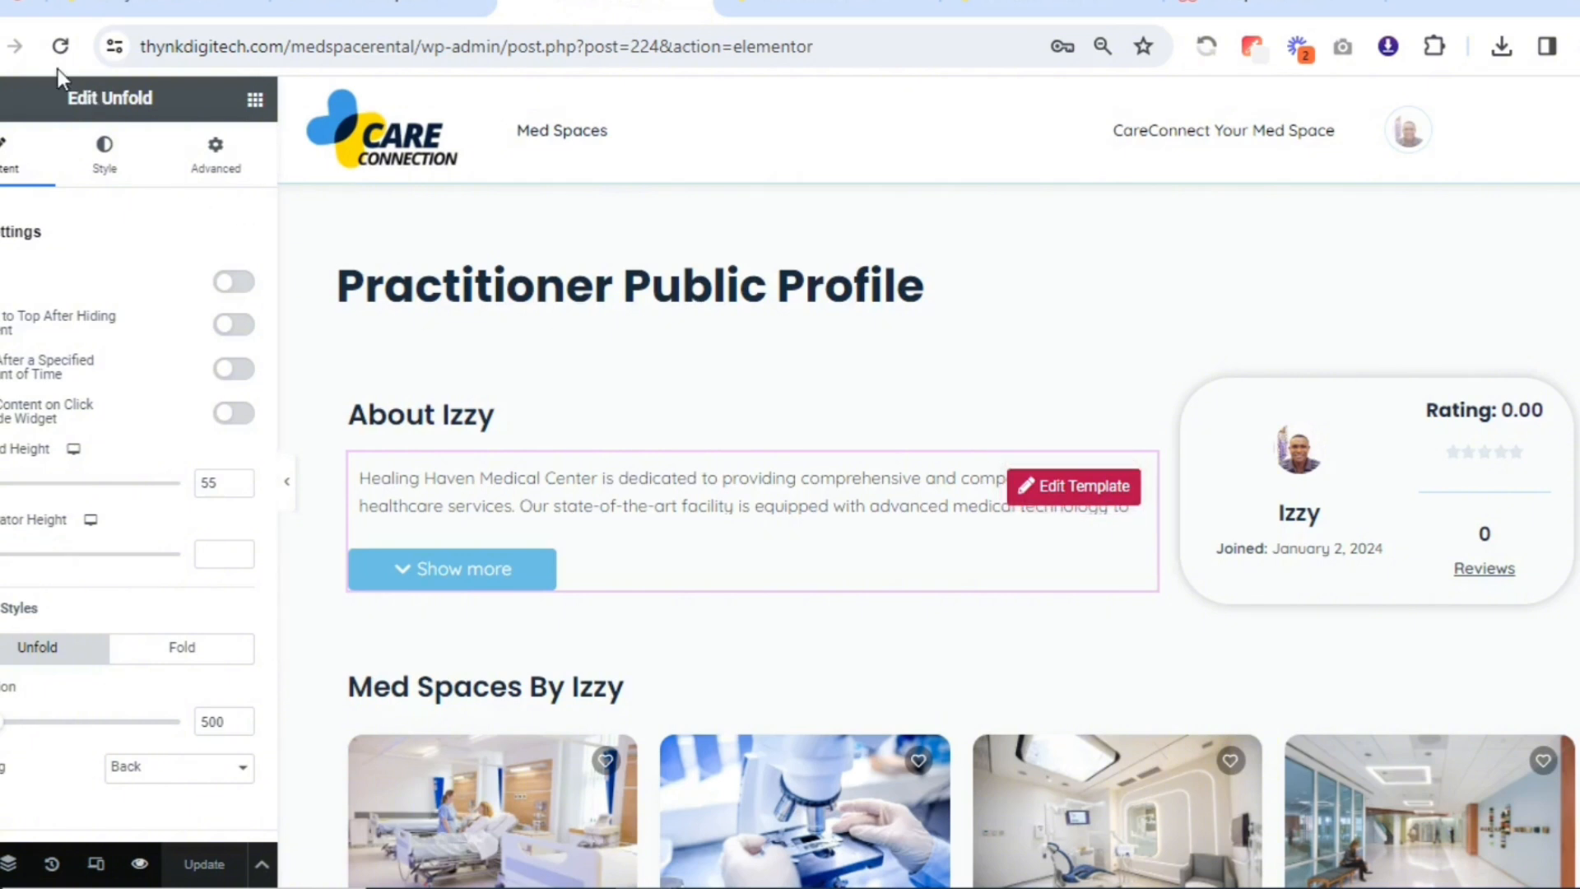
{"action": "left_click", "coordinate": [59, 46]}
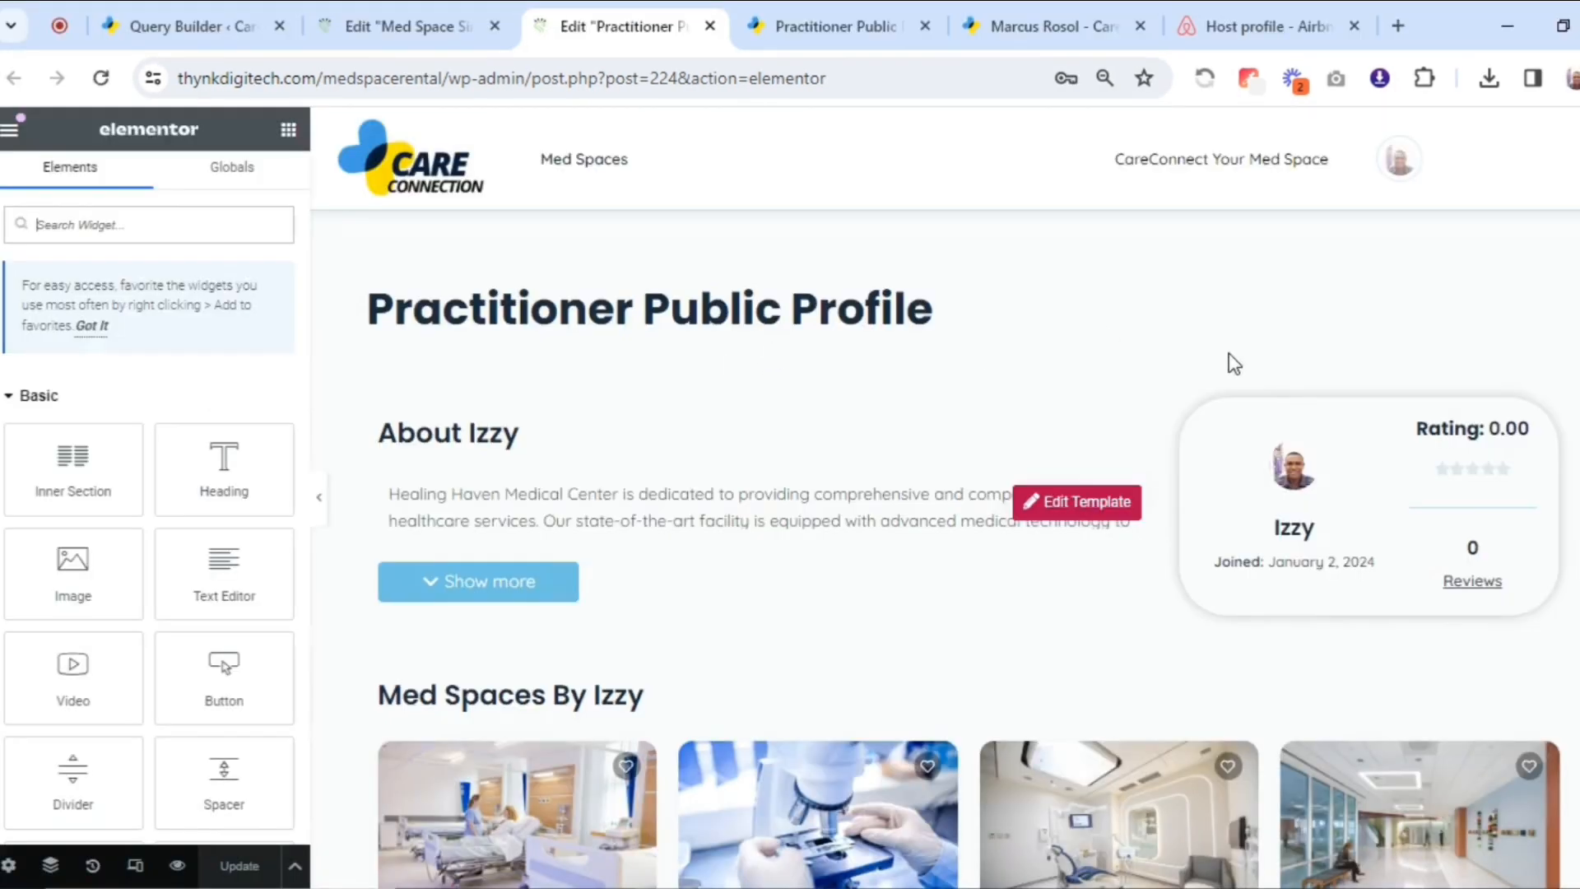
{"action": "left_click", "coordinate": [1463, 428]}
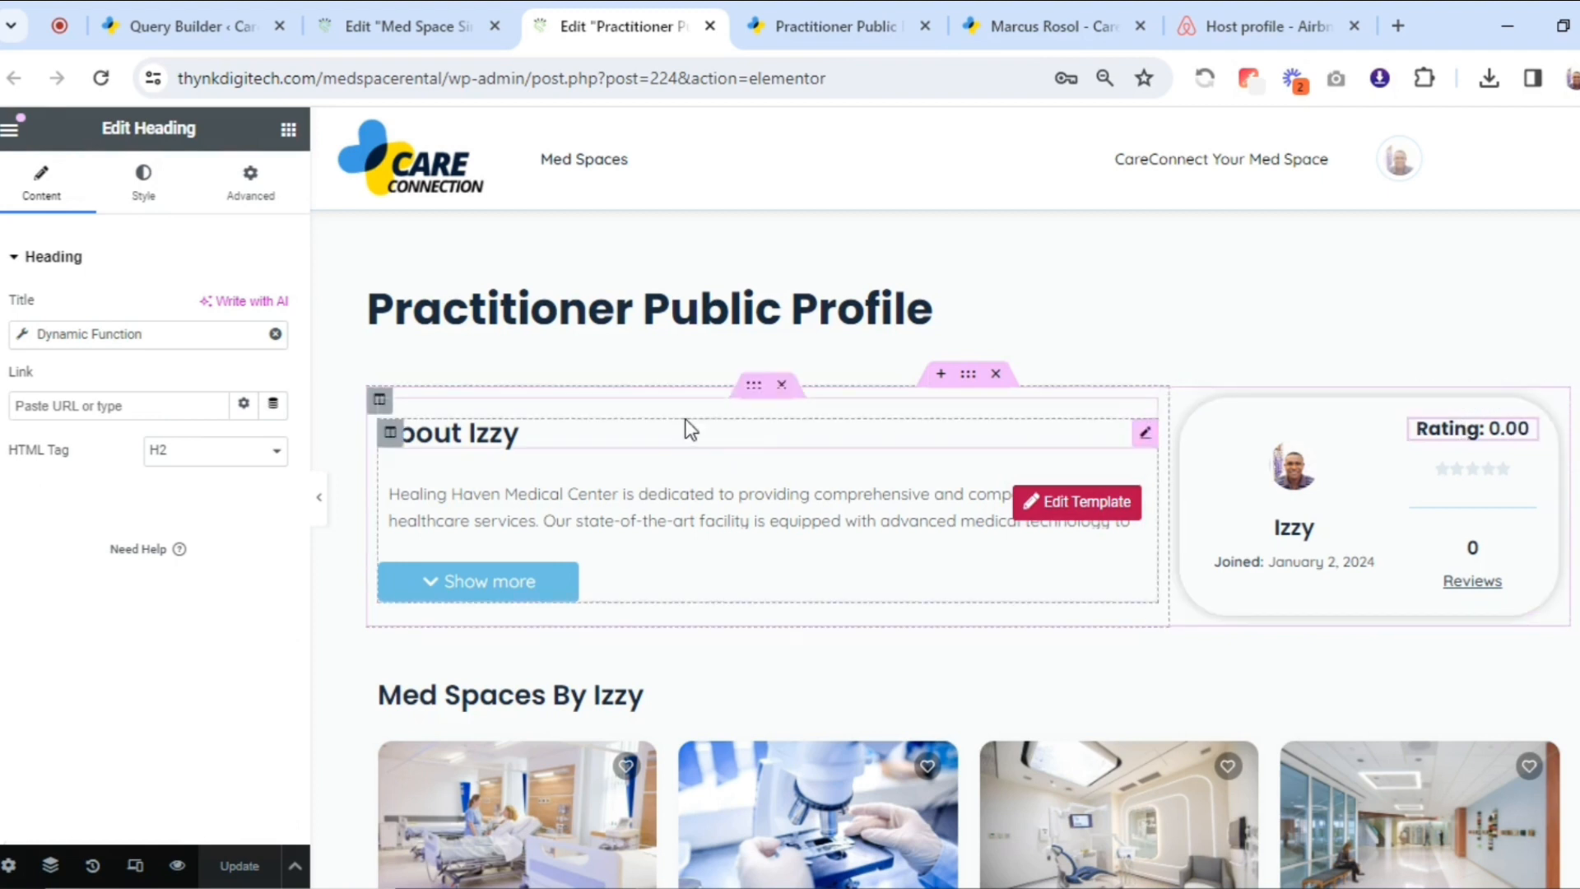
{"action": "left_click", "coordinate": [32, 337]}
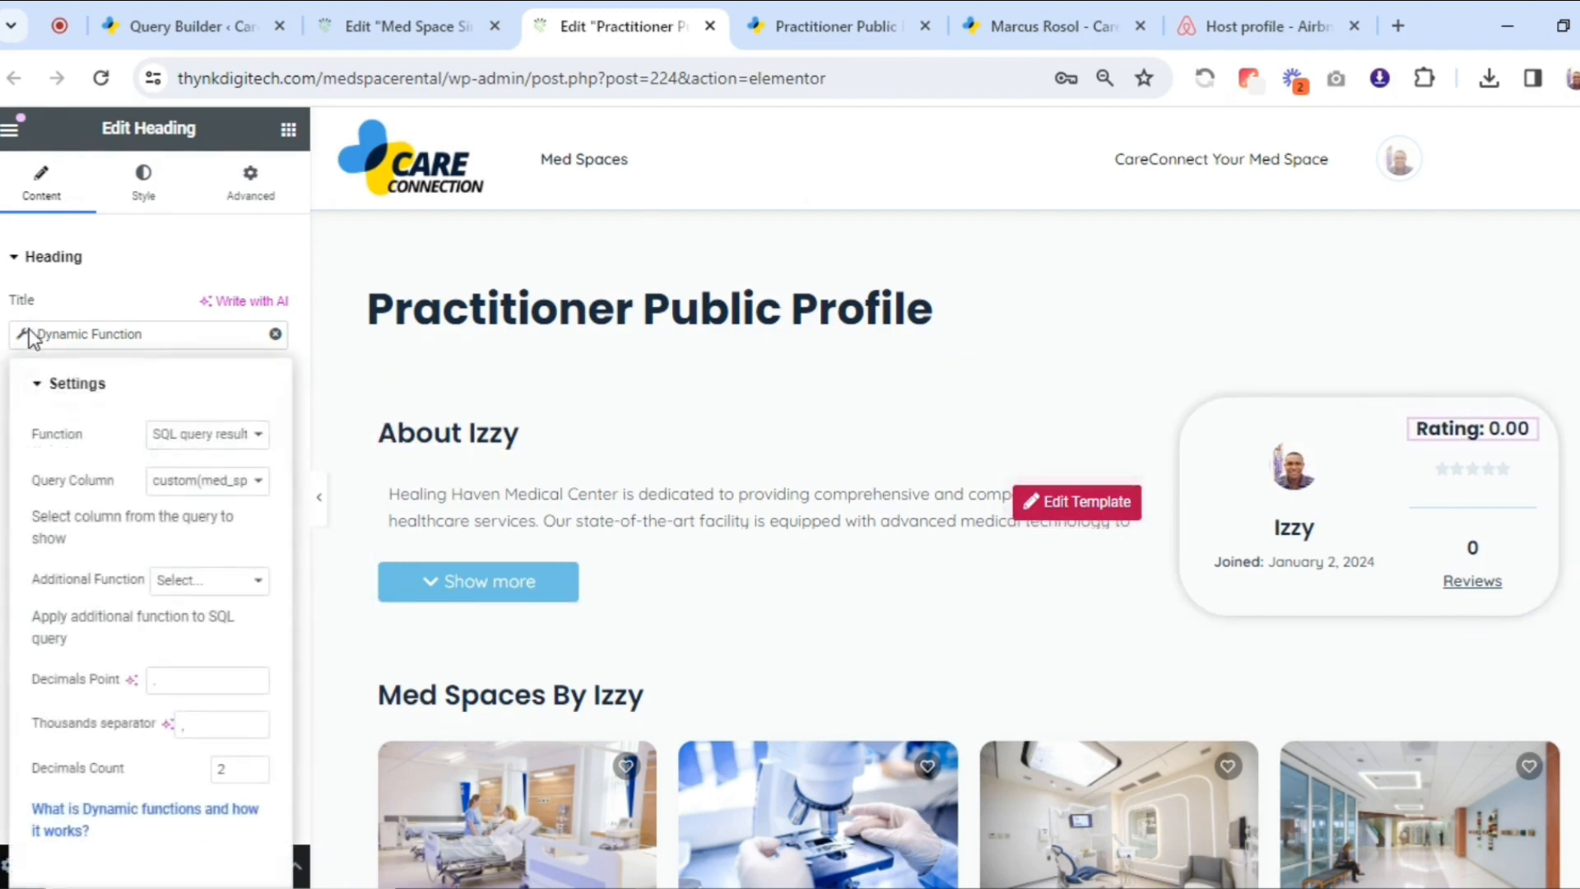
{"action": "left_click", "coordinate": [175, 482]}
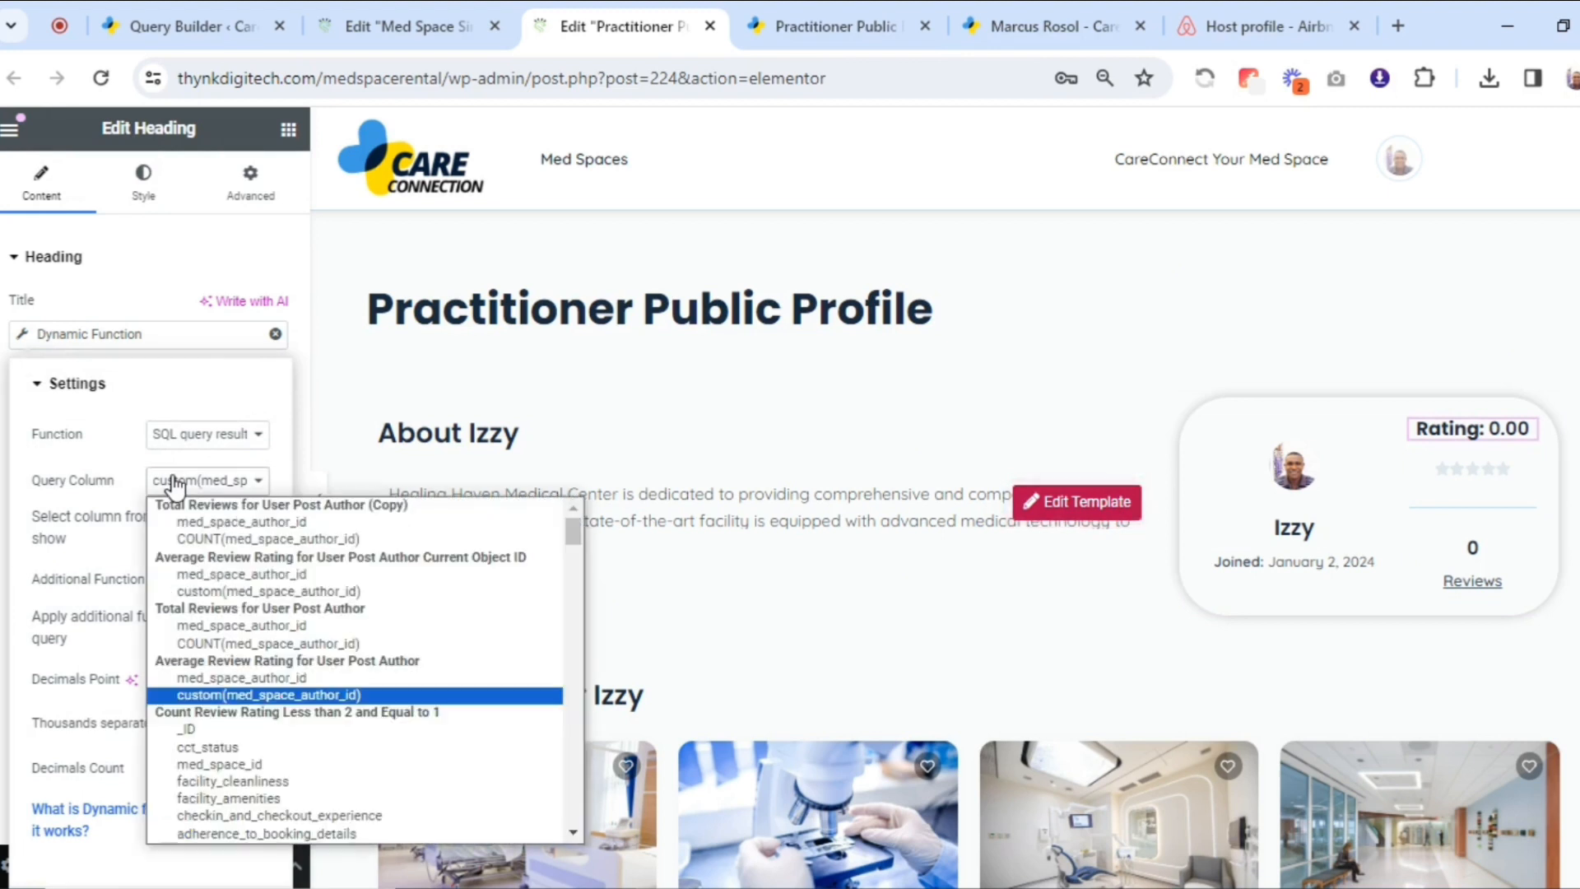
{"action": "left_click", "coordinate": [275, 591]}
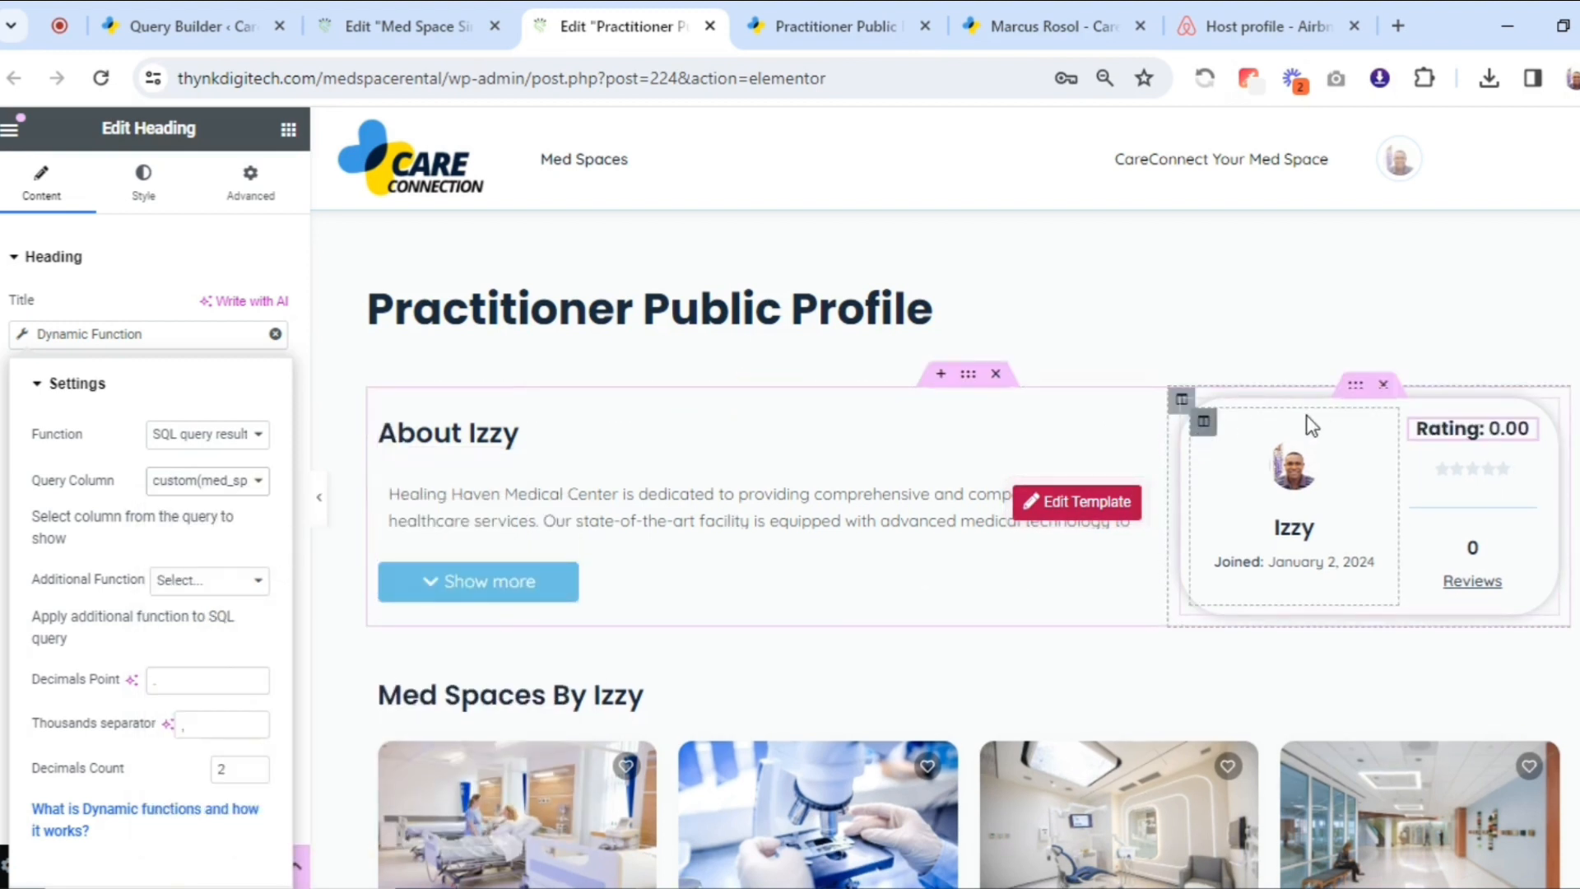
{"action": "left_click", "coordinate": [303, 802]}
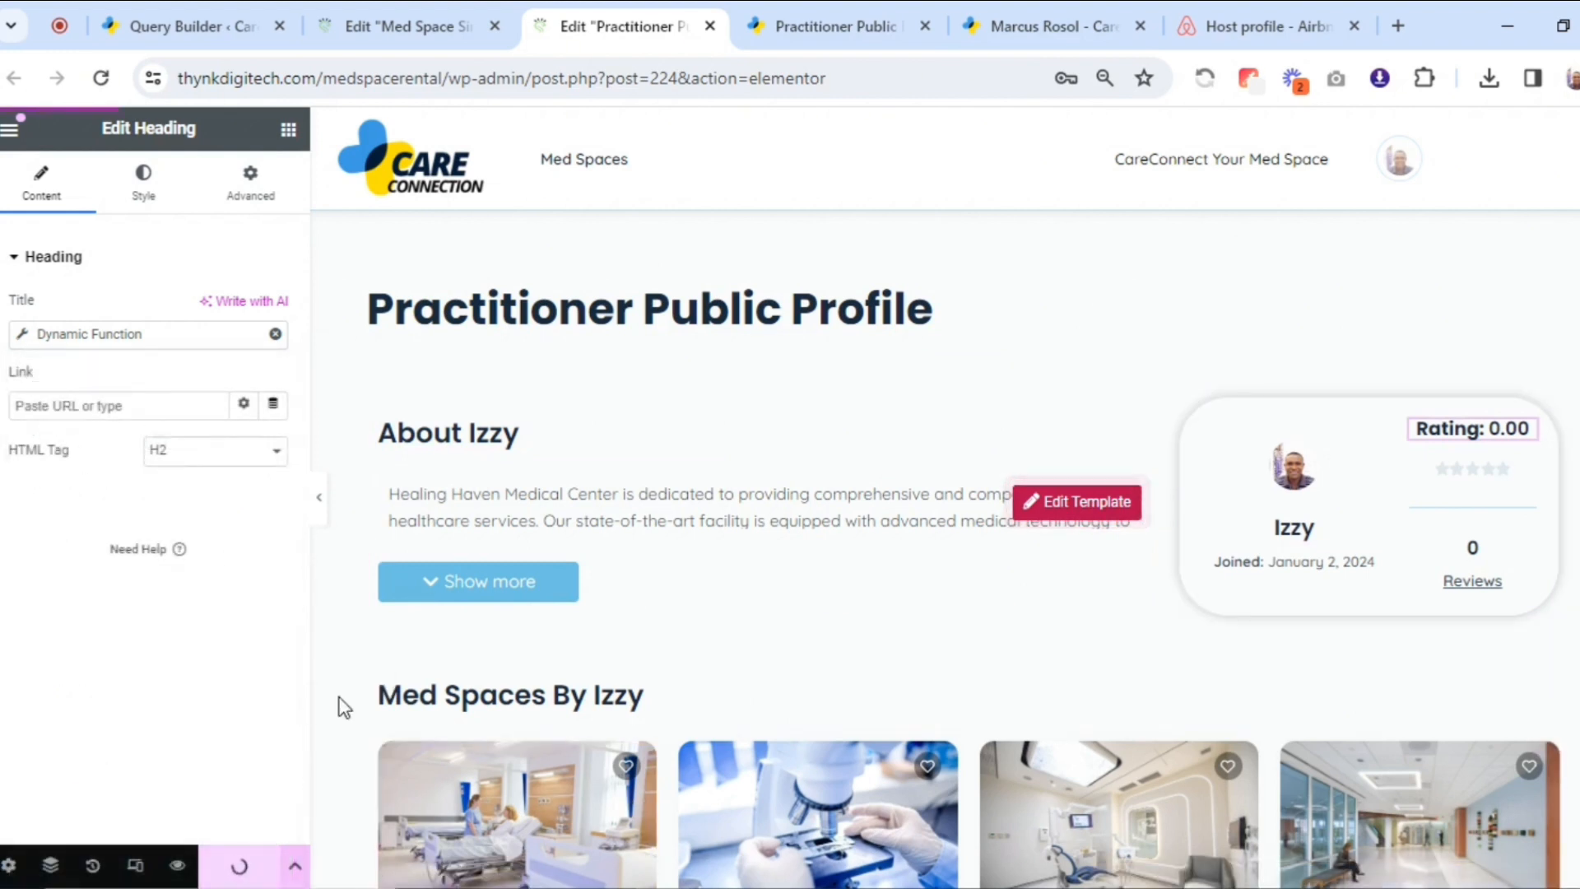
{"action": "left_click", "coordinate": [1052, 23]}
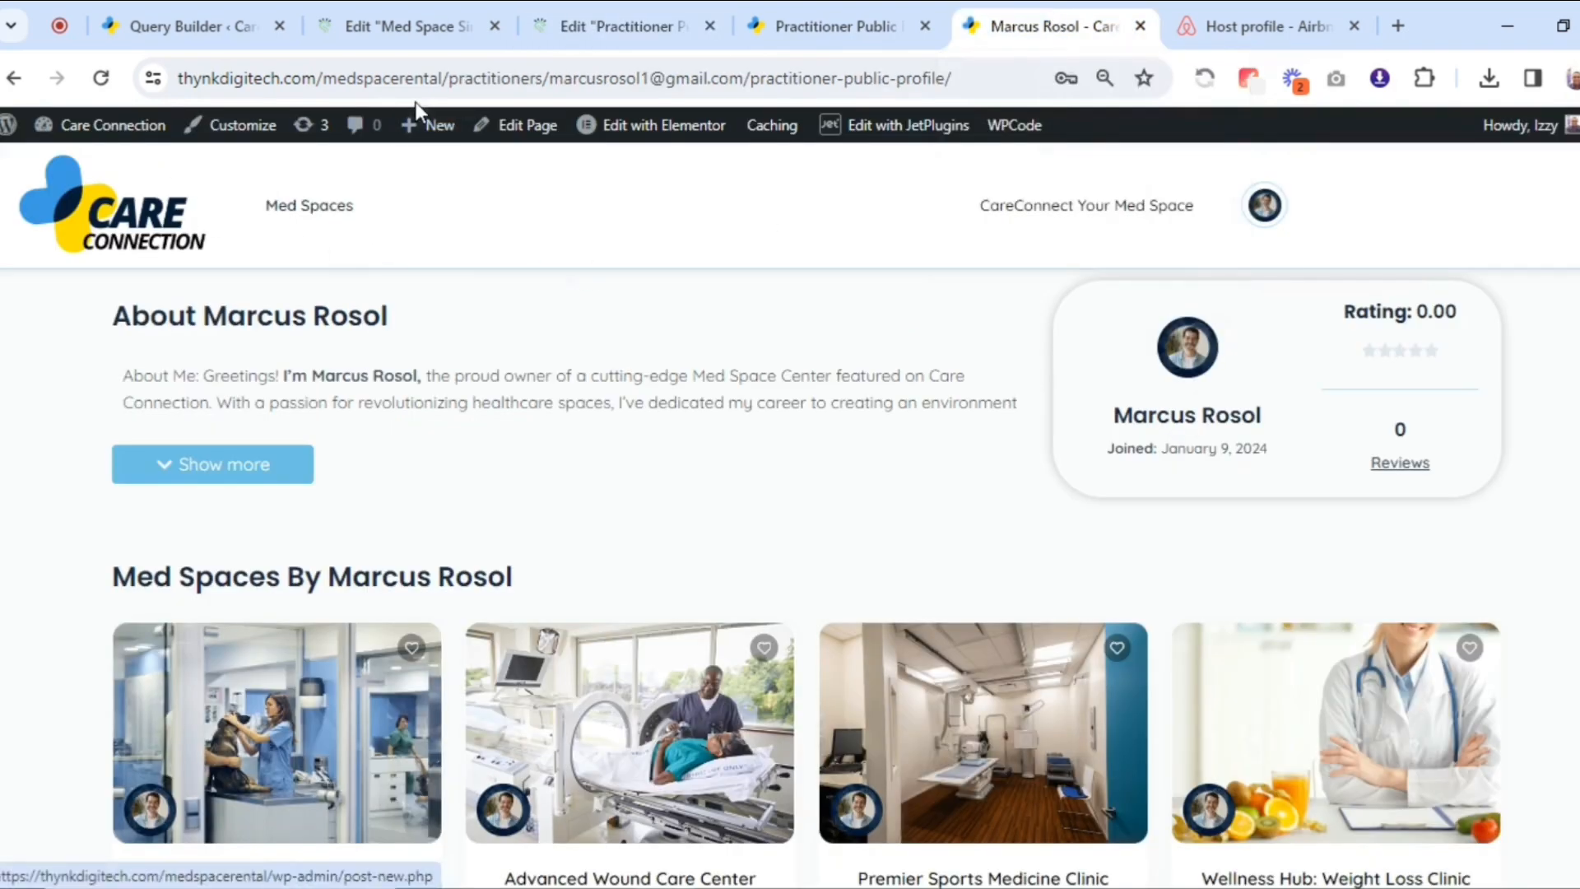
{"action": "left_click", "coordinate": [101, 78]}
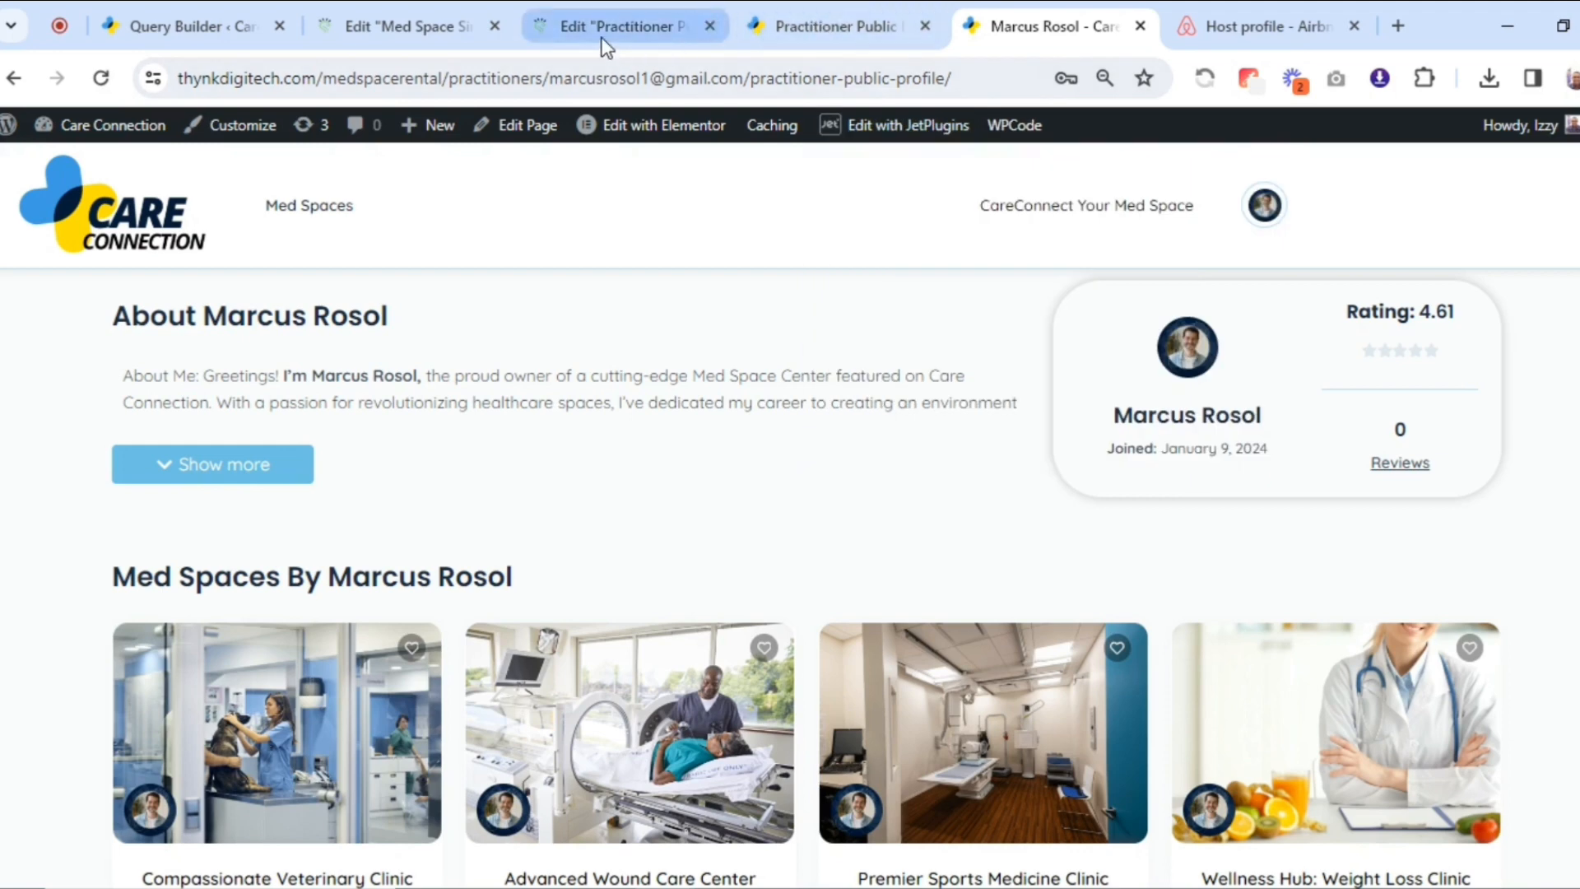
Set the template's star rating to custom(med_space_author_id) from Average Review Rating for User Post Author Current Object ID, update, and reload the practitioner's public profile
{"action": "left_click", "coordinate": [475, 30]}
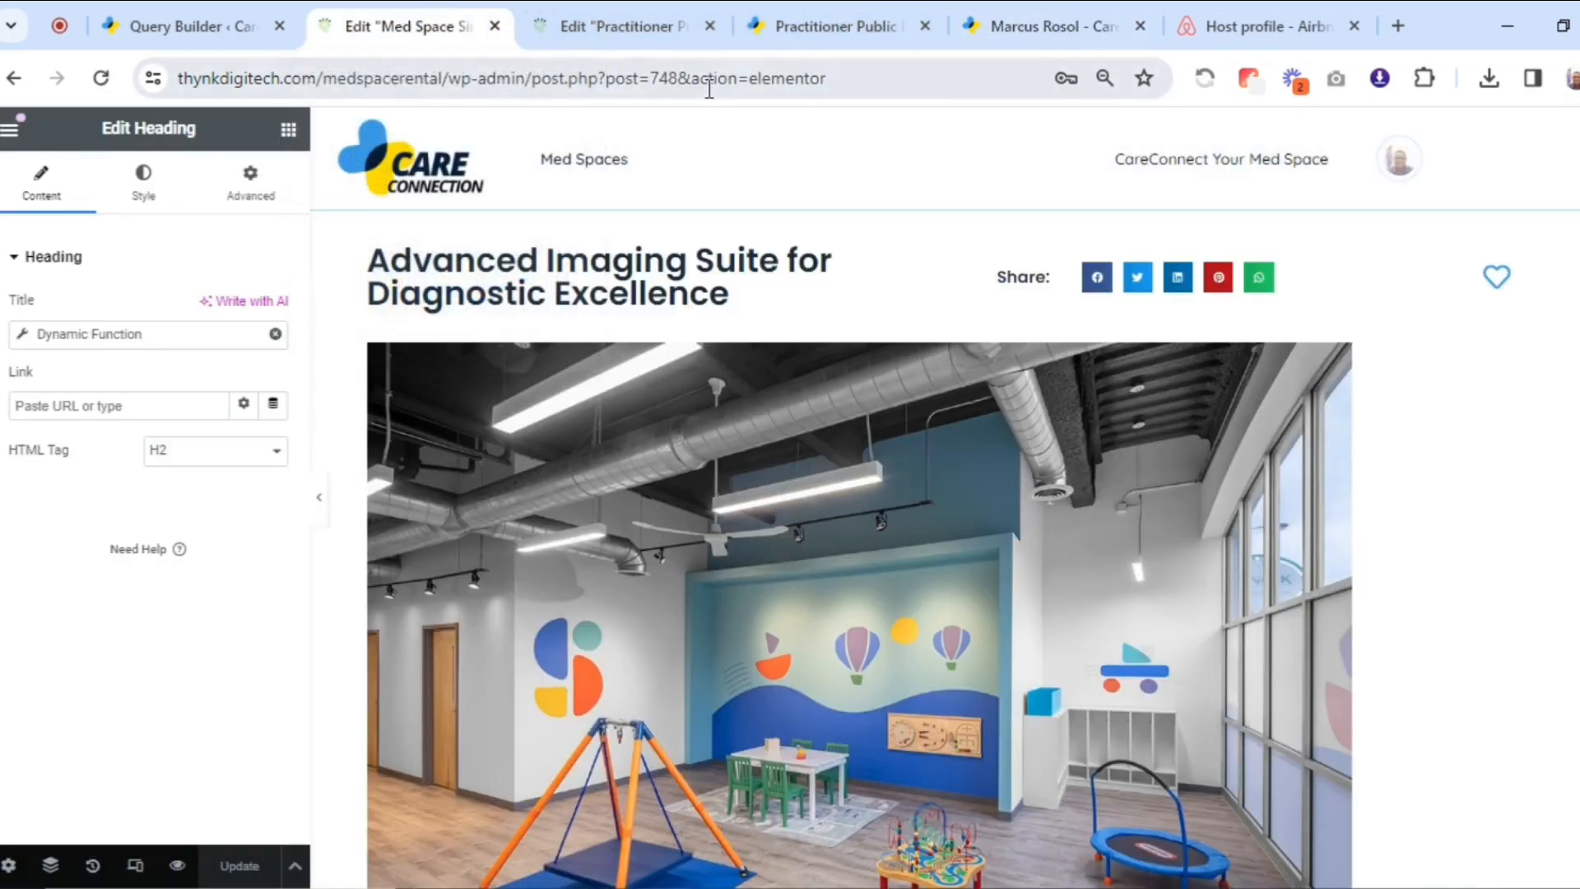
{"action": "left_click", "coordinate": [612, 23]}
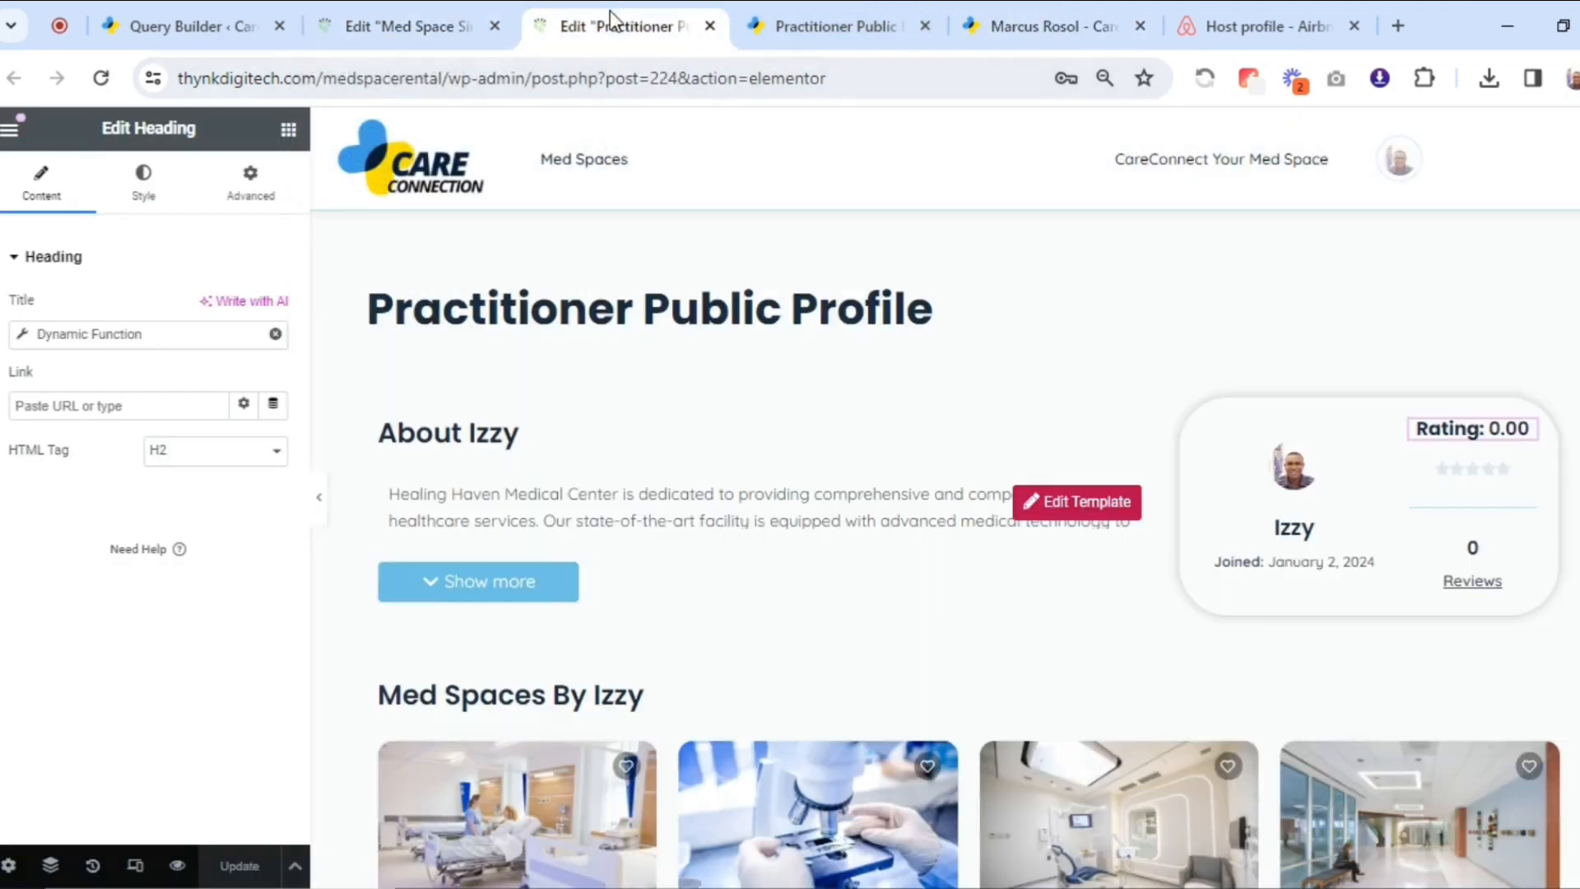
{"action": "left_click", "coordinate": [1452, 469]}
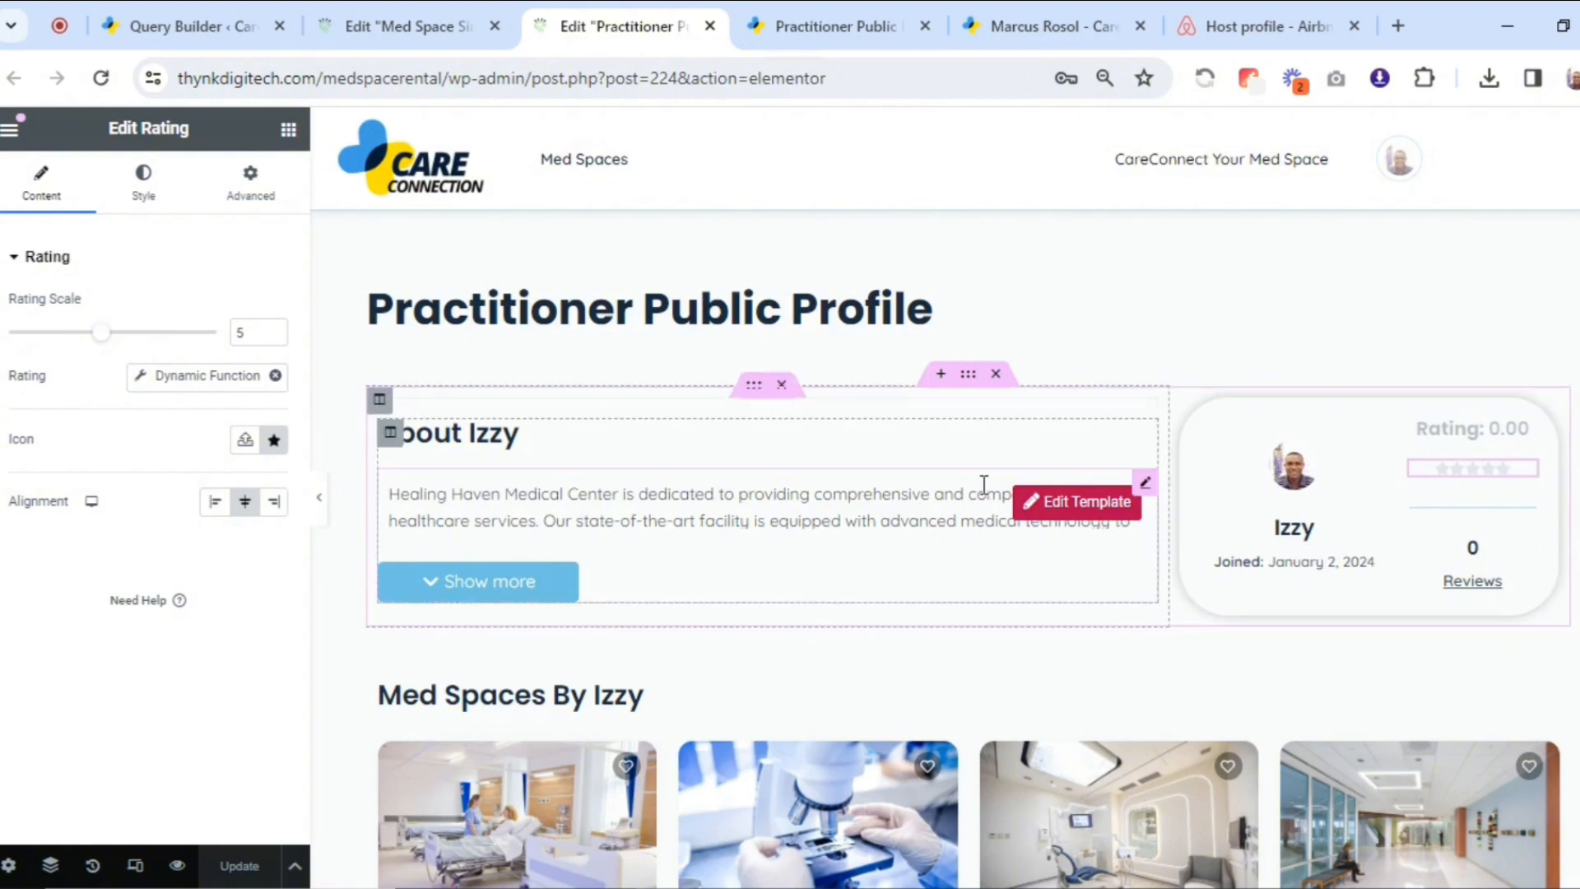
{"action": "left_click", "coordinate": [142, 376]}
{"action": "left_click", "coordinate": [327, 521]}
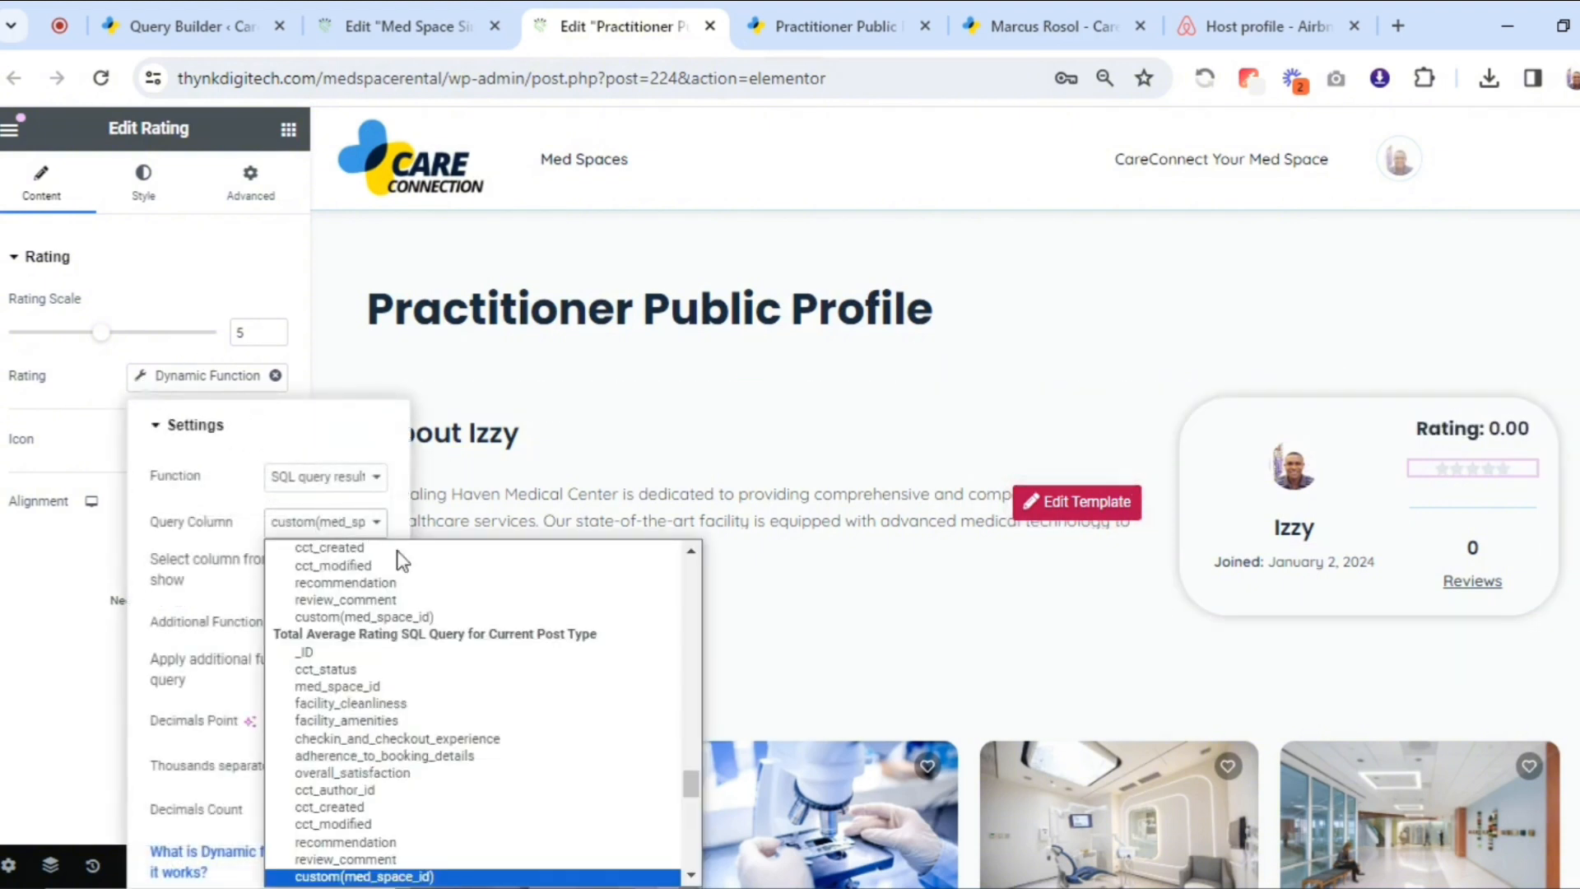
{"action": "scroll", "coordinate": [691, 586], "scroll_direction": "down", "scroll_amount": 3}
{"action": "scroll", "coordinate": [690, 578], "scroll_direction": "up", "scroll_amount": 5}
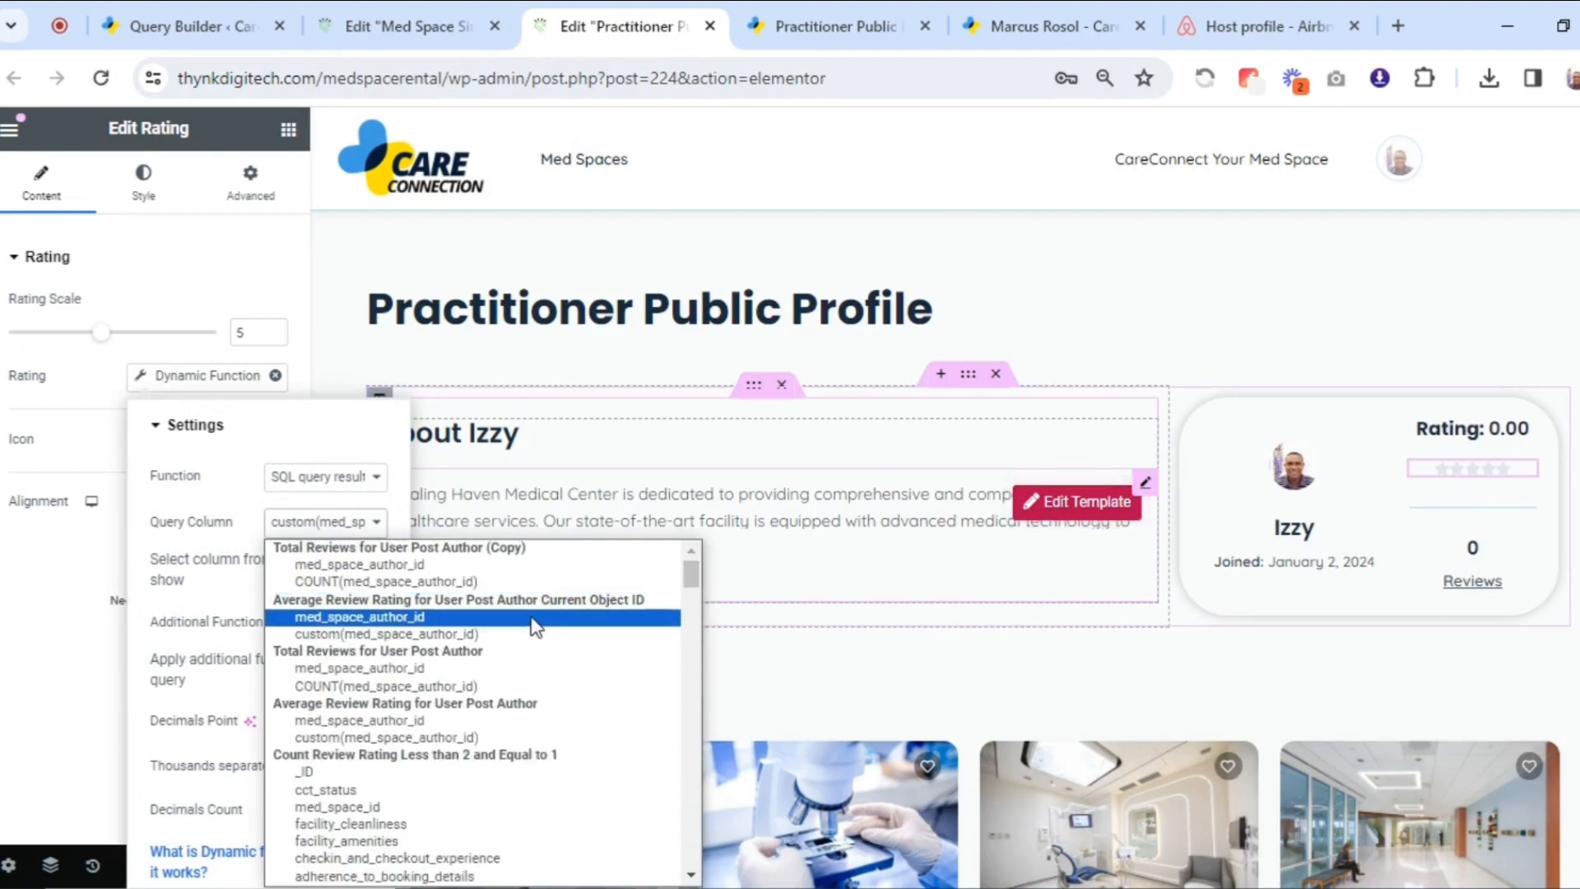
{"action": "left_click", "coordinate": [449, 633]}
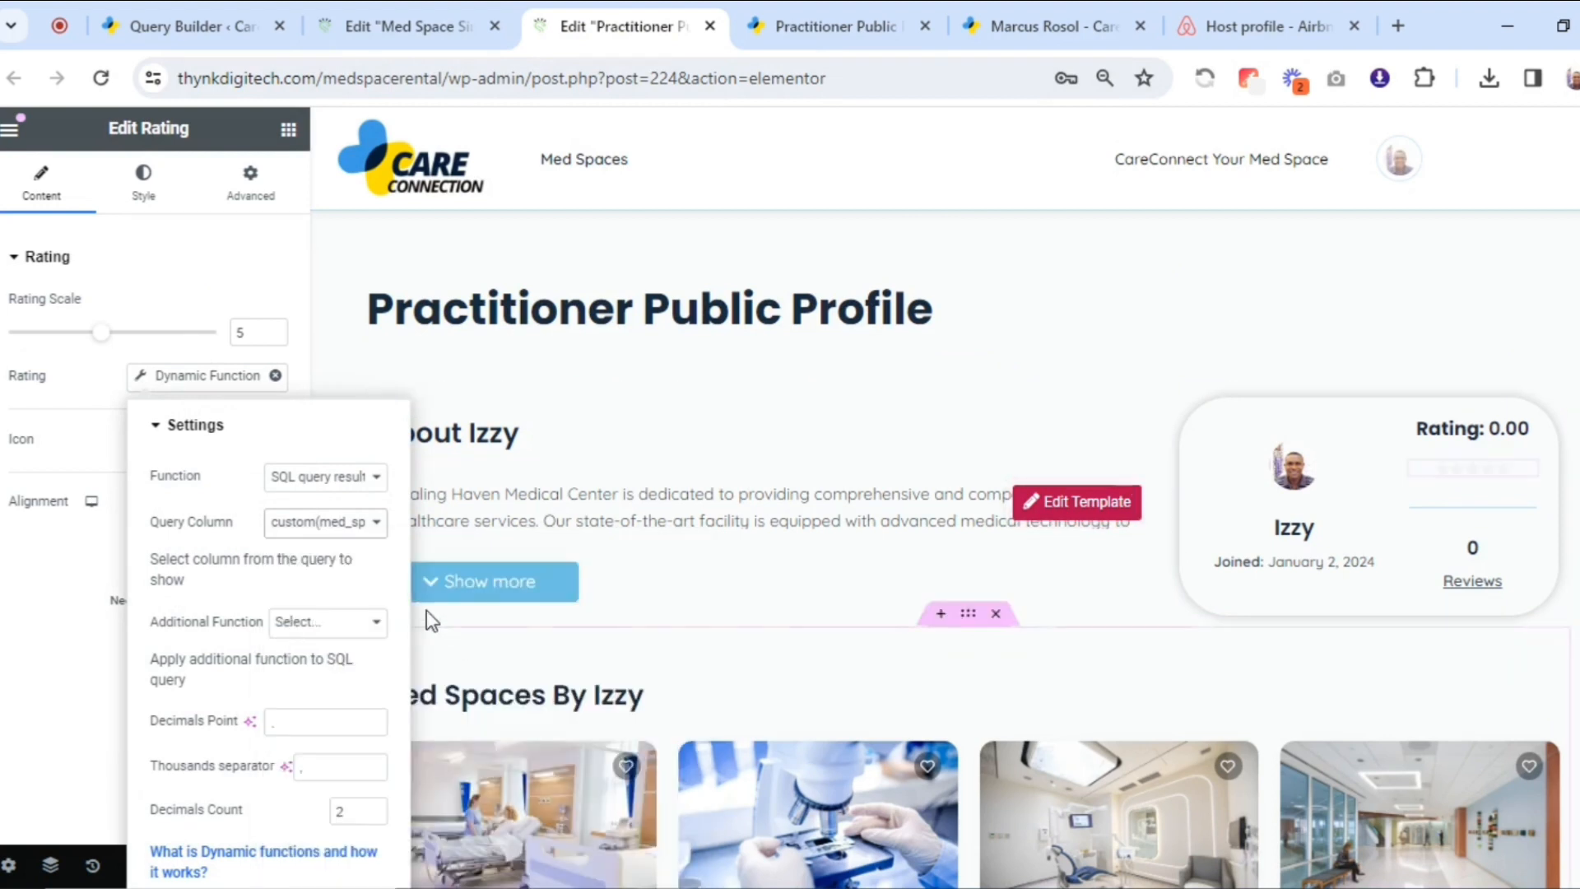
{"action": "left_click", "coordinate": [64, 788]}
{"action": "left_click", "coordinate": [238, 864]}
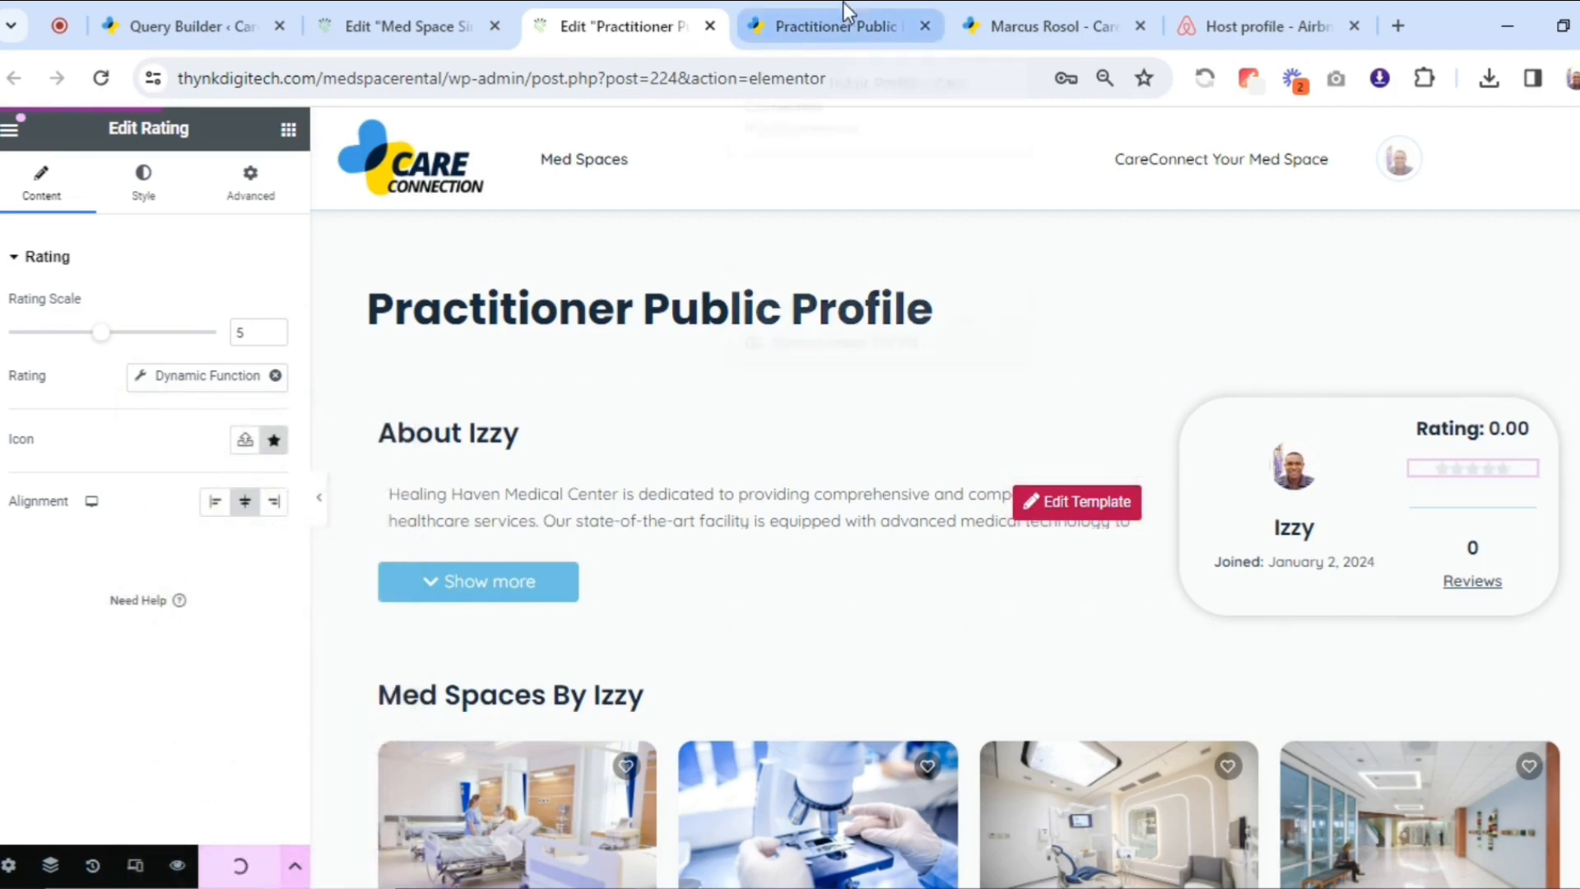
{"action": "left_click", "coordinate": [985, 2]}
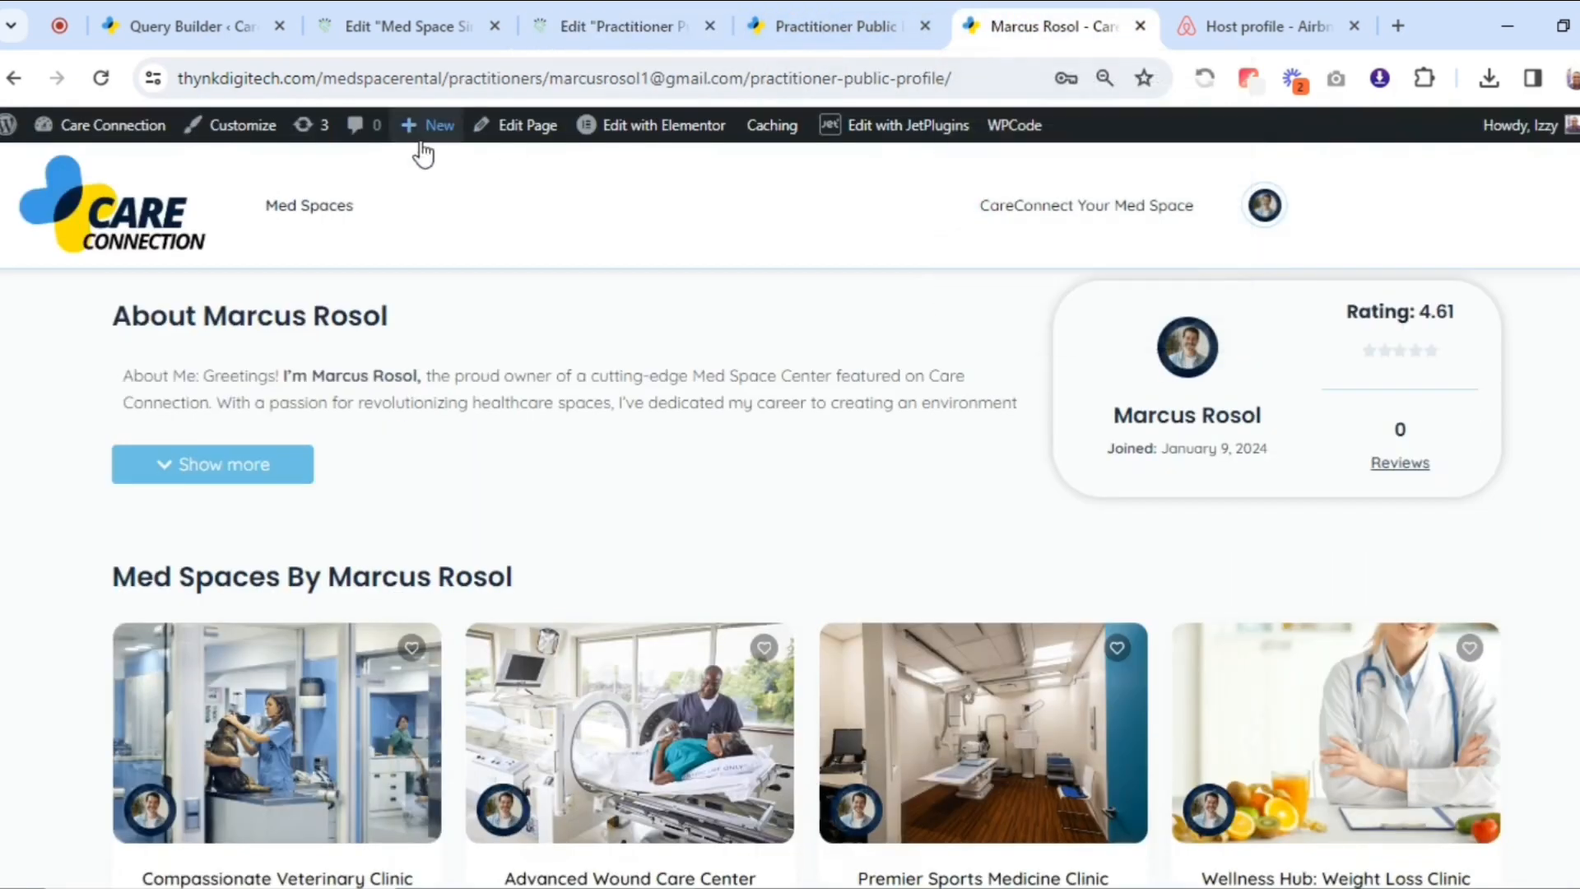
{"action": "left_click", "coordinate": [102, 78]}
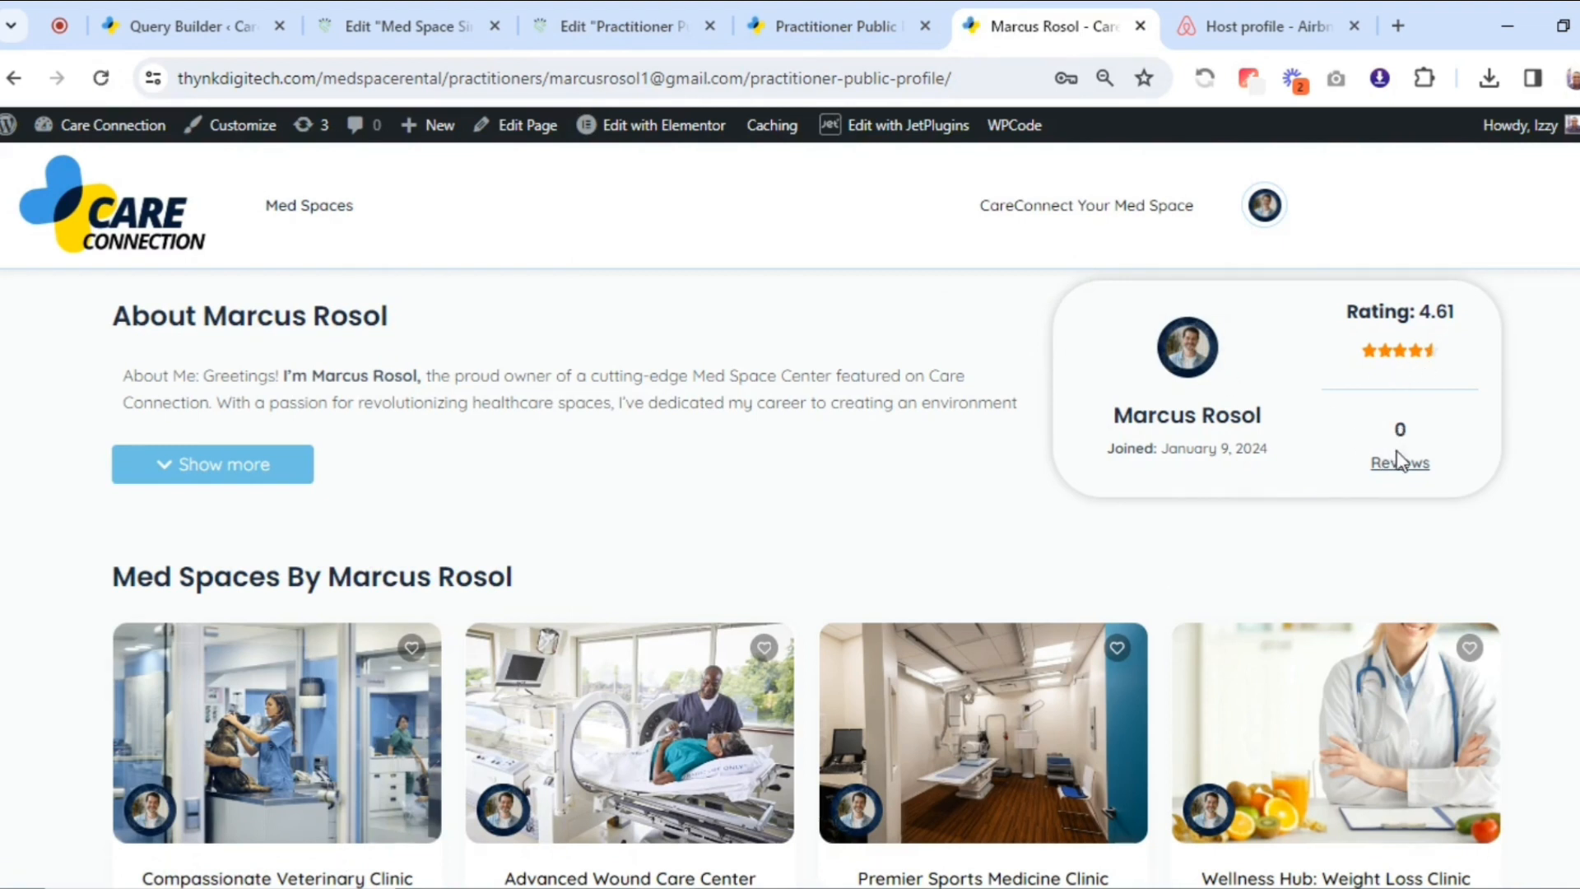
In the Practitioner Public Profile template, replace the Query Results Count tag of the heading above Reviews with the JetEngine Dynamic Function tag
{"action": "left_click", "coordinate": [422, 18]}
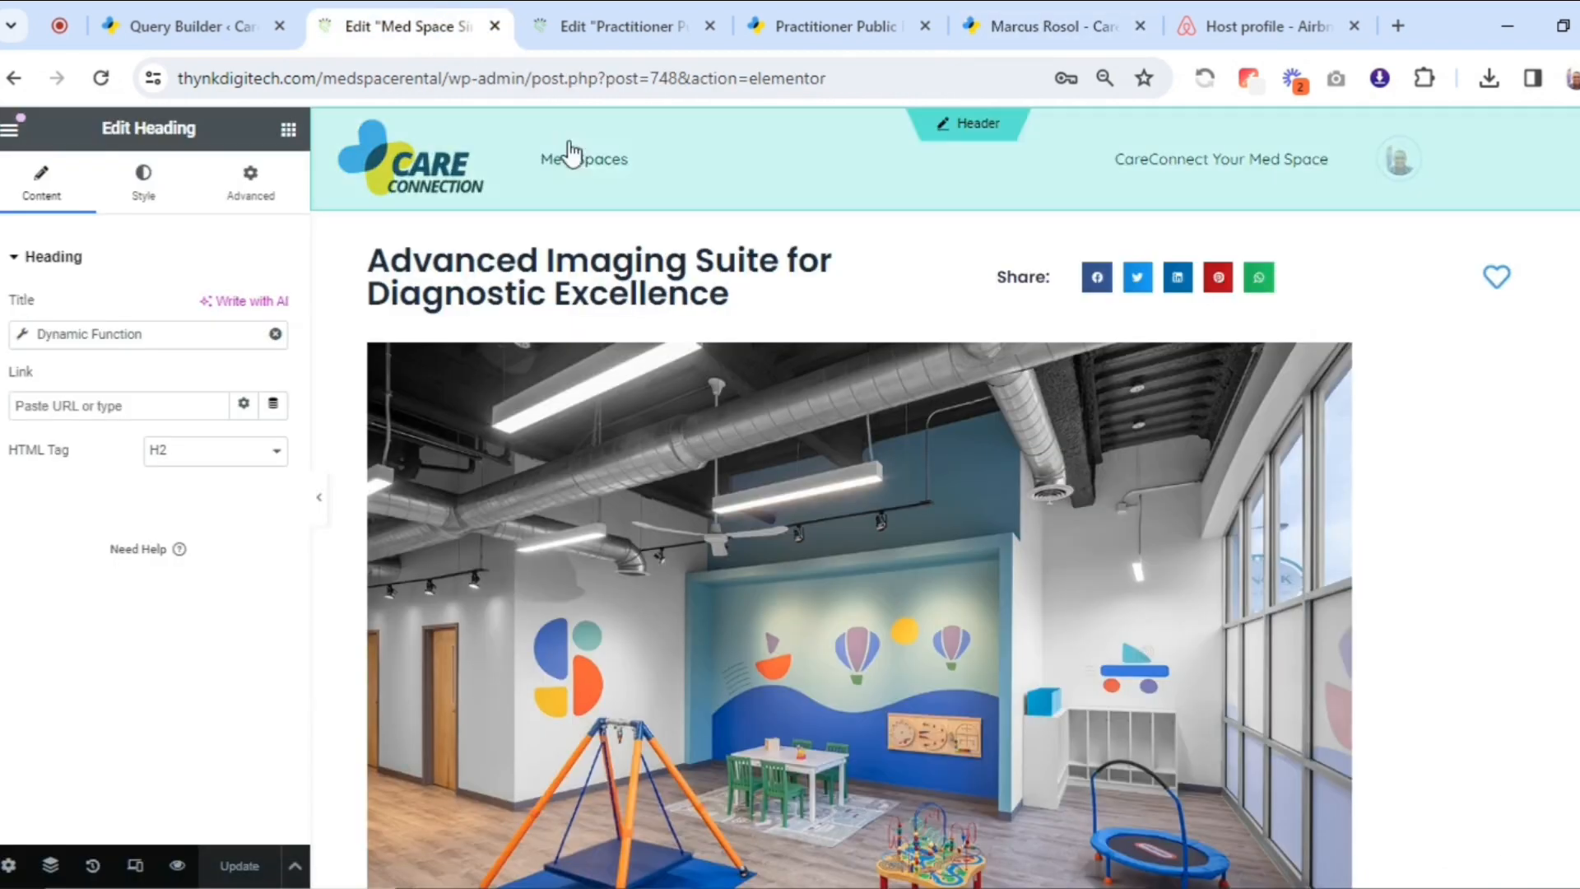
{"action": "left_click", "coordinate": [643, 27]}
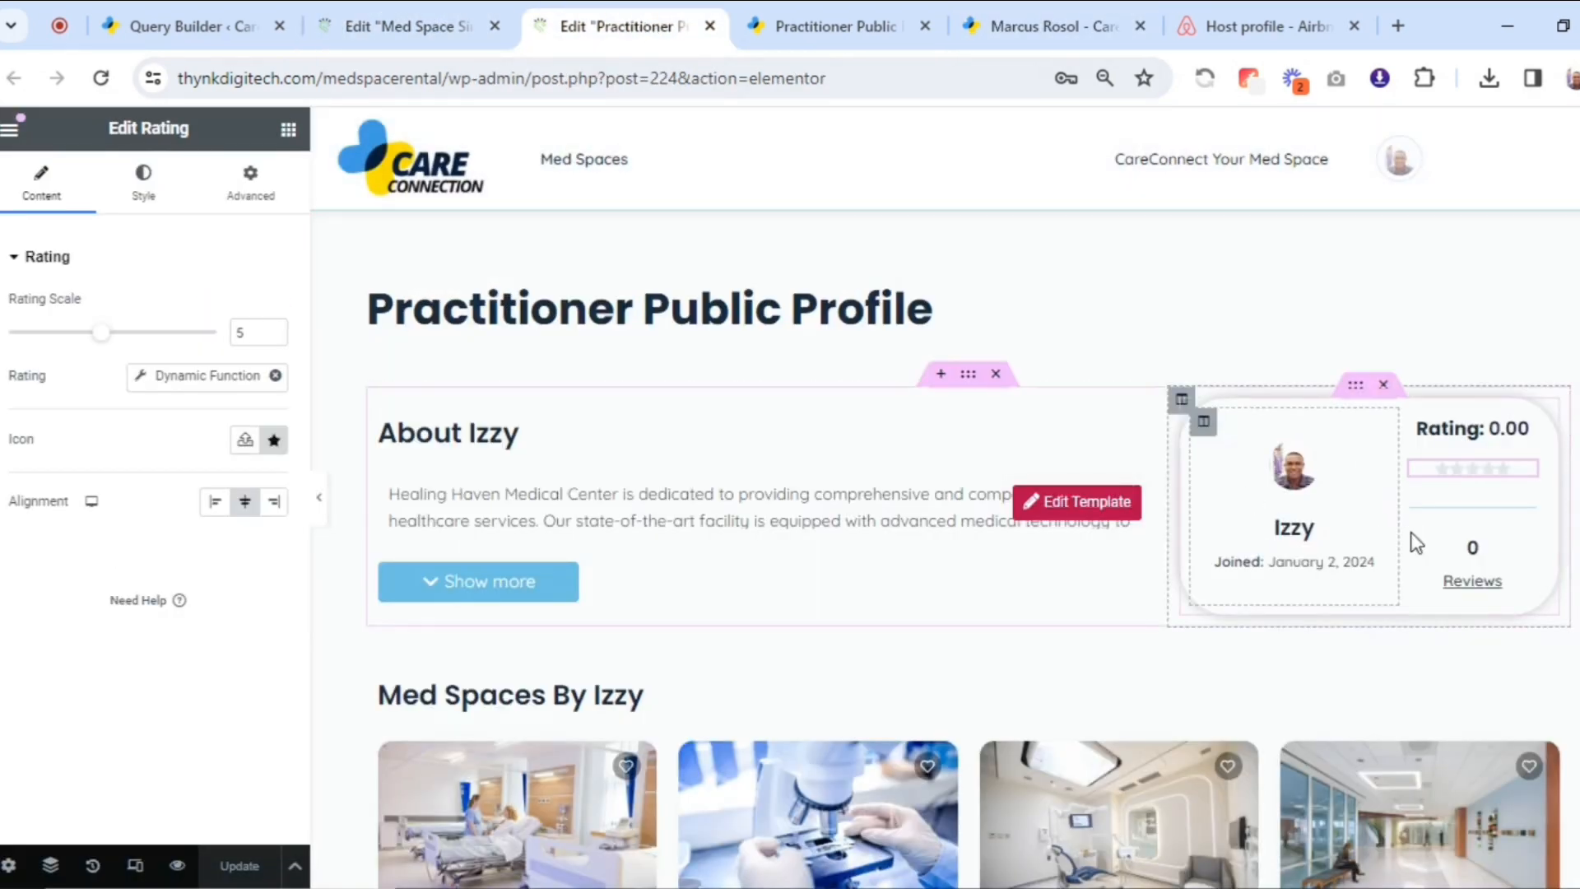
{"action": "left_click", "coordinate": [1454, 544]}
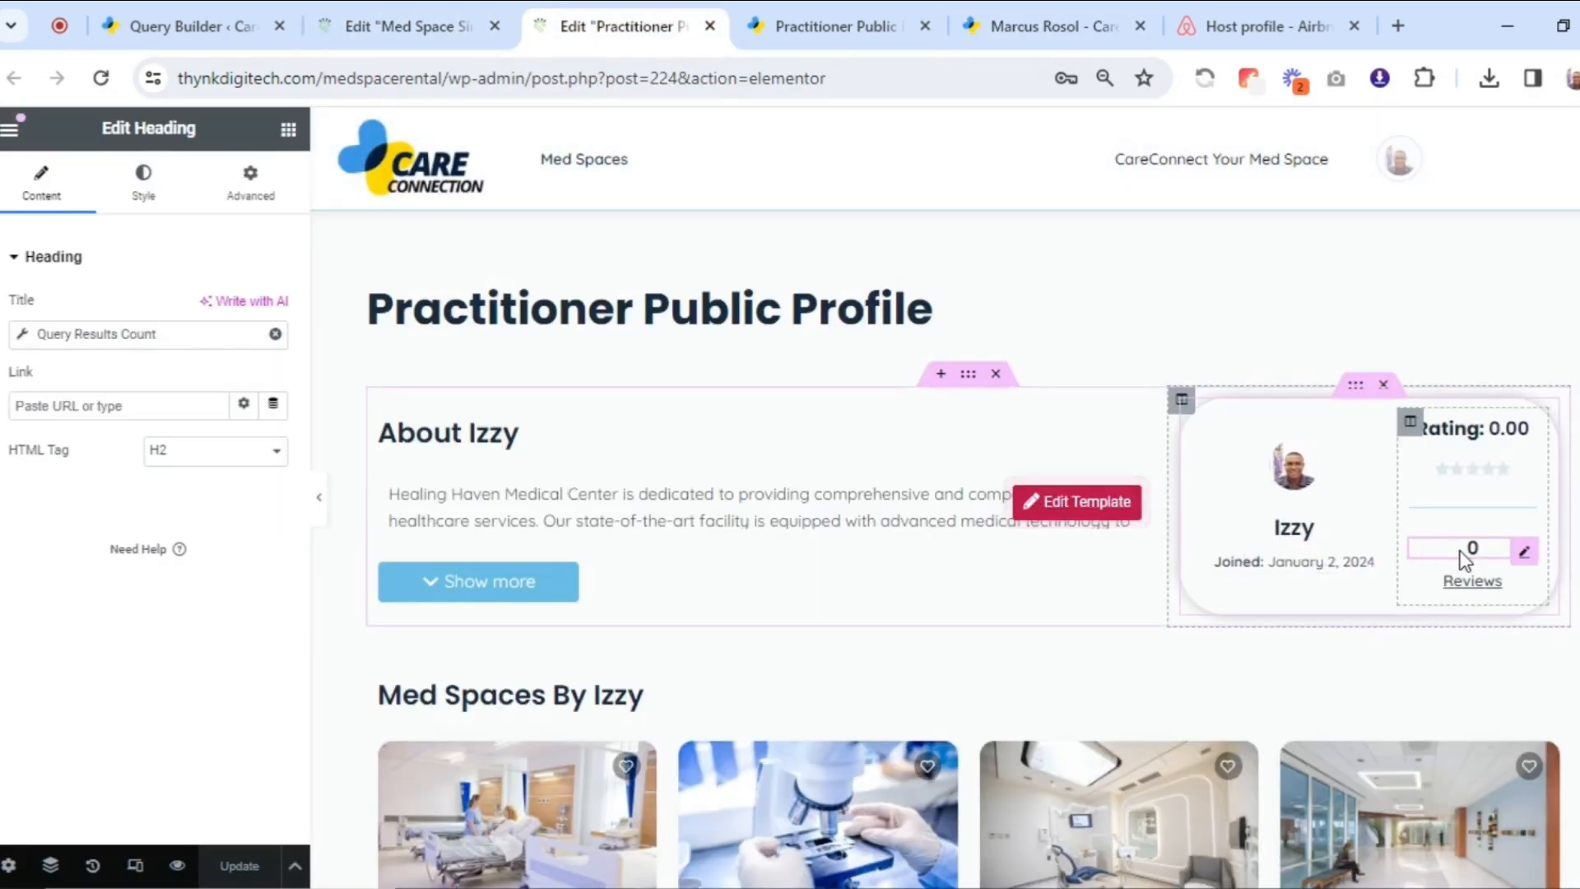
{"action": "left_click", "coordinate": [275, 334]}
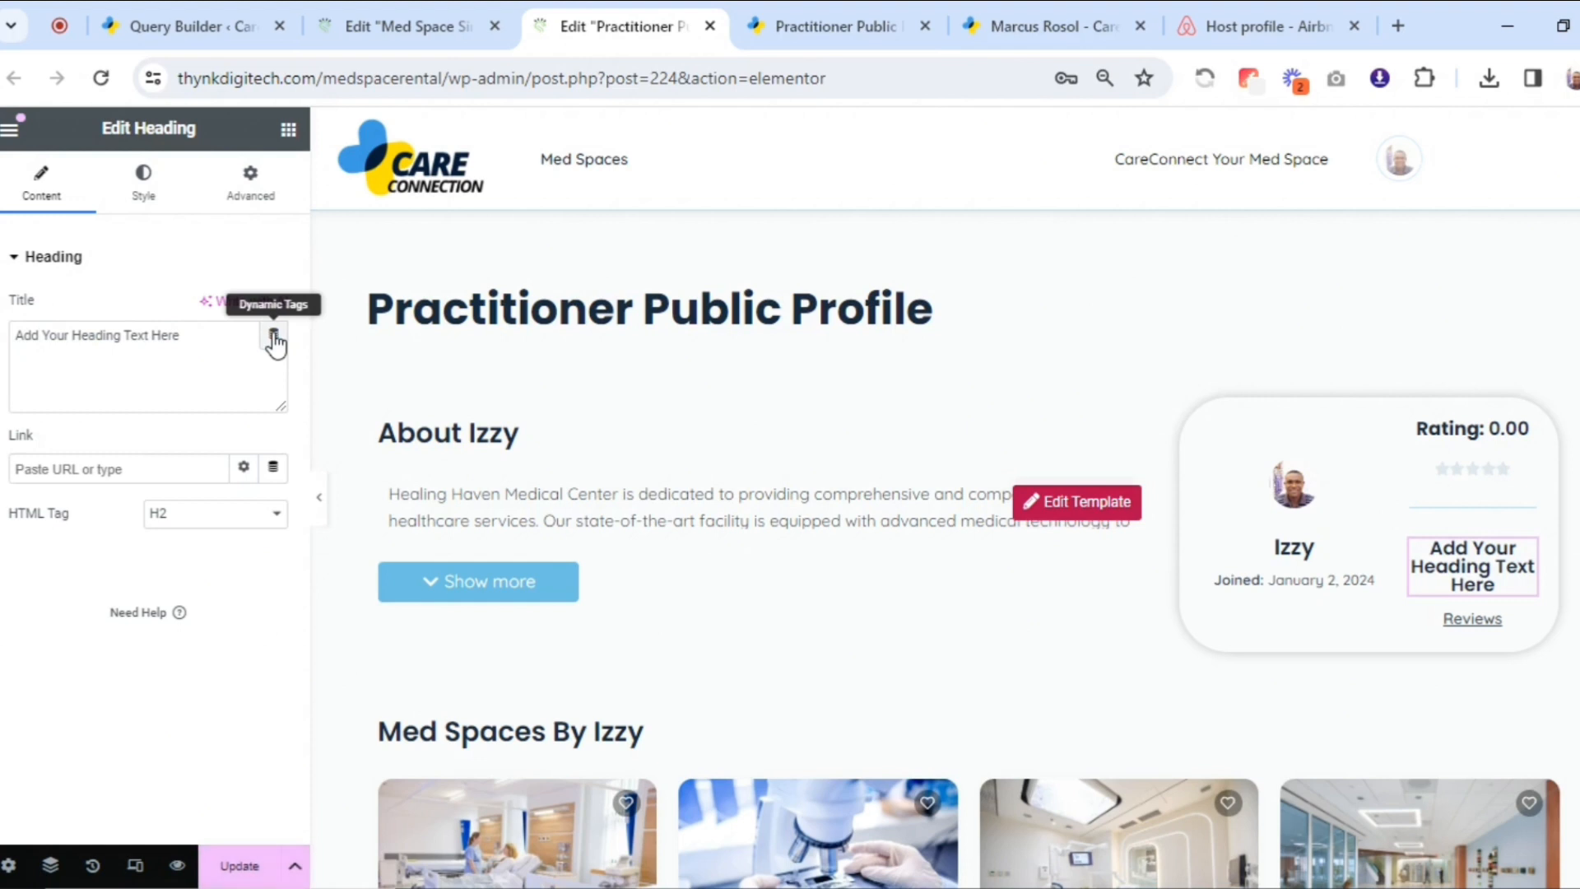
{"action": "left_click", "coordinate": [273, 334]}
{"action": "left_click_drag", "start_coordinate": [276, 422], "coordinate": [279, 609]}
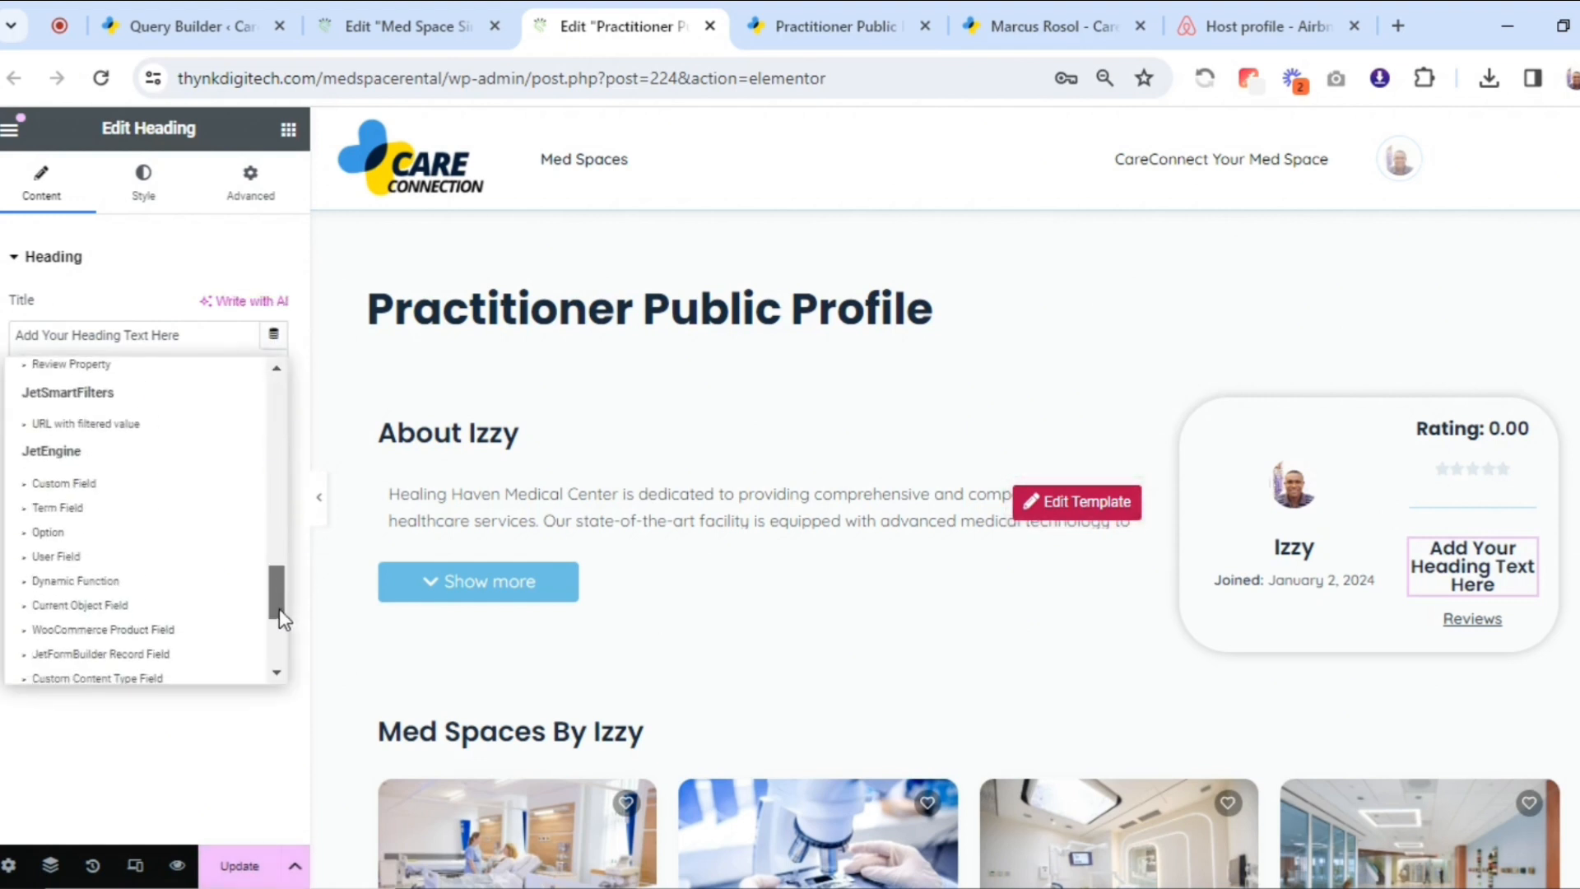
{"action": "left_click", "coordinate": [201, 586]}
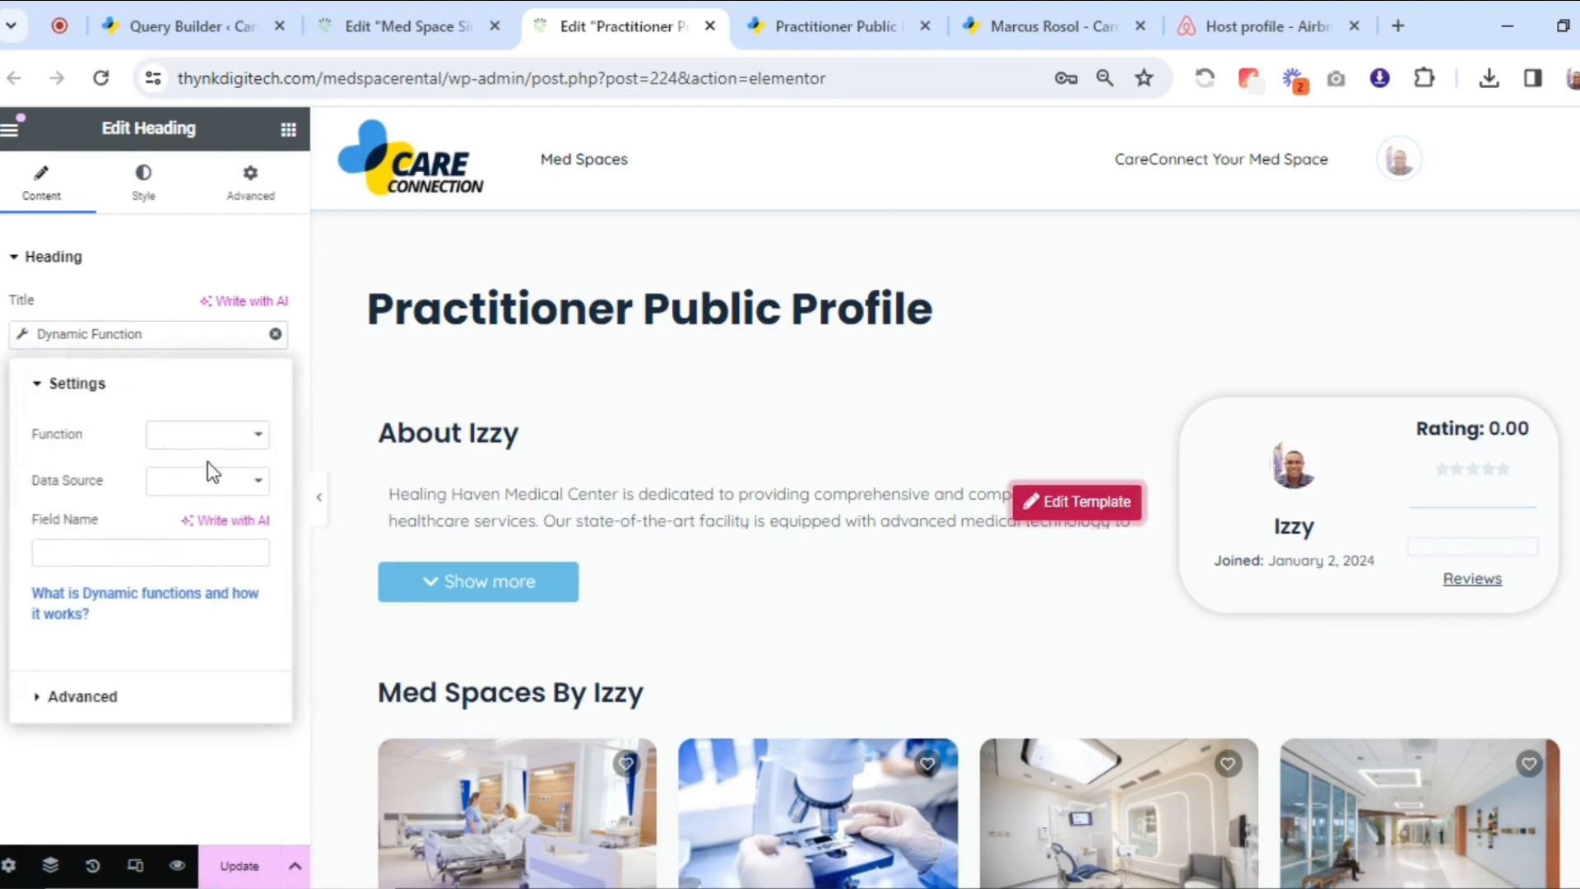
Set the function to SQL query result with COUNT(med_space_author_id) from Total Reviews for User Post Author (Copy), update the template, and reload the public profile
{"action": "left_click", "coordinate": [210, 434]}
{"action": "left_click", "coordinate": [214, 546]}
{"action": "left_click_drag", "start_coordinate": [213, 546], "coordinate": [216, 494]}
{"action": "left_click", "coordinate": [216, 484]}
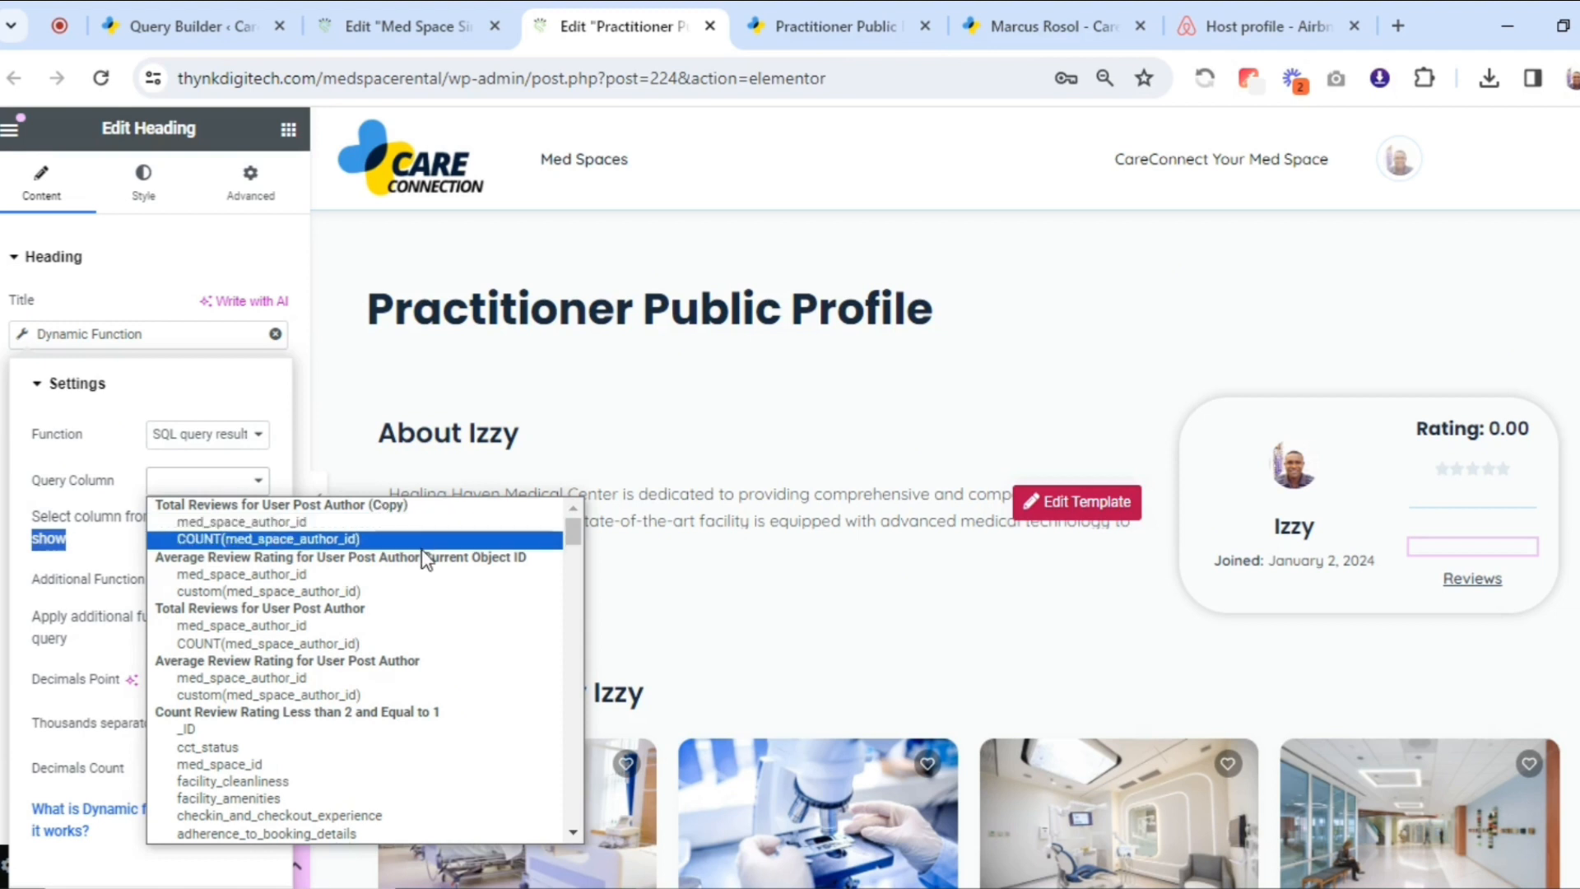
{"action": "left_click", "coordinate": [325, 540]}
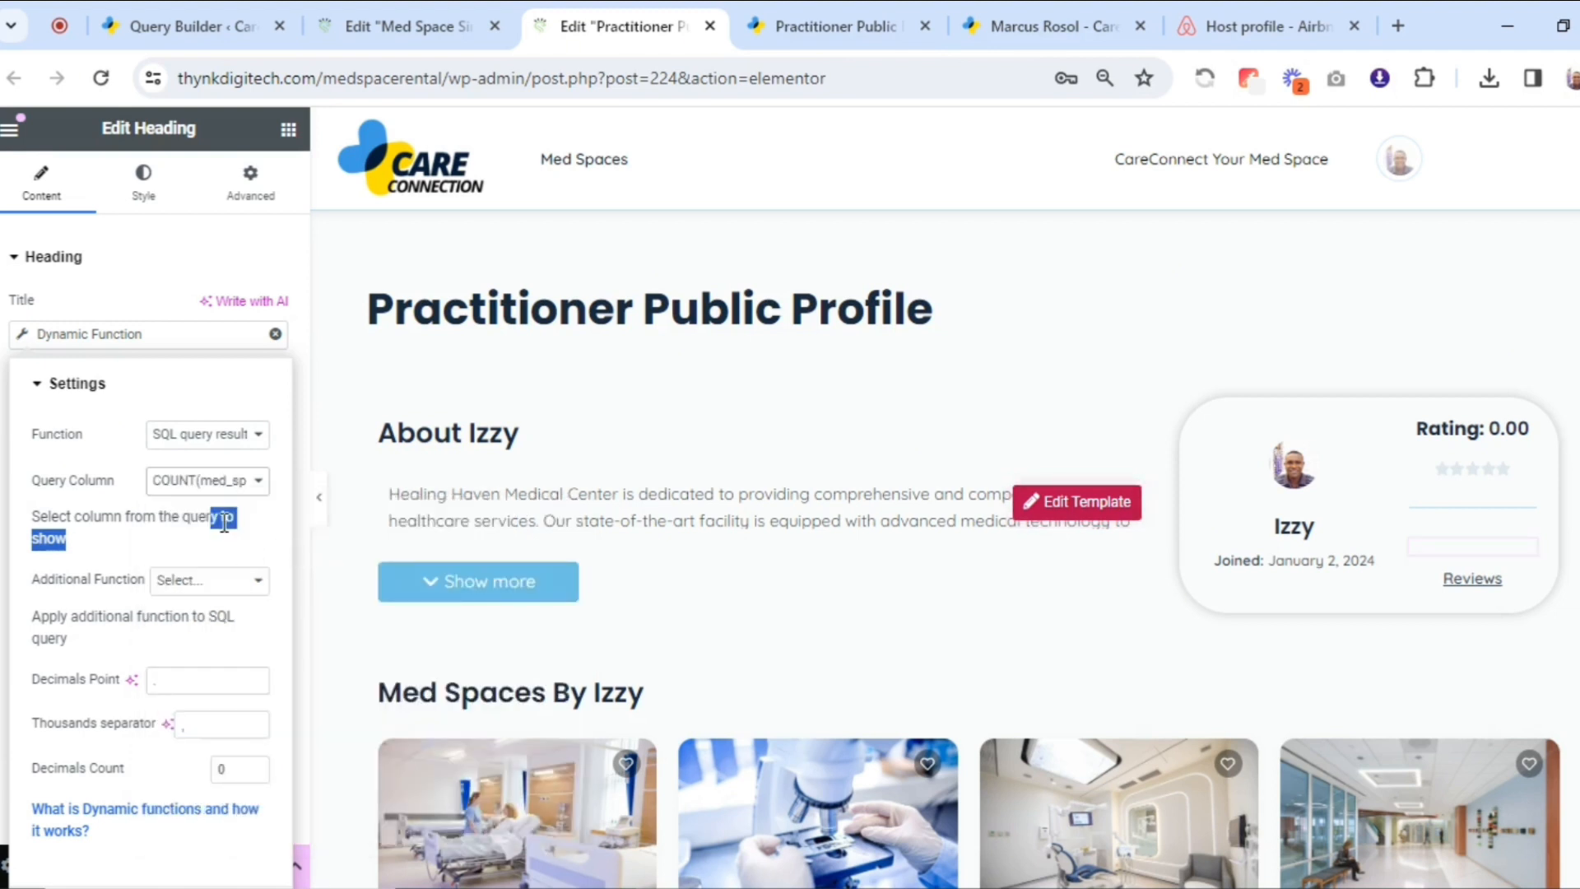
{"action": "left_click", "coordinate": [177, 339]}
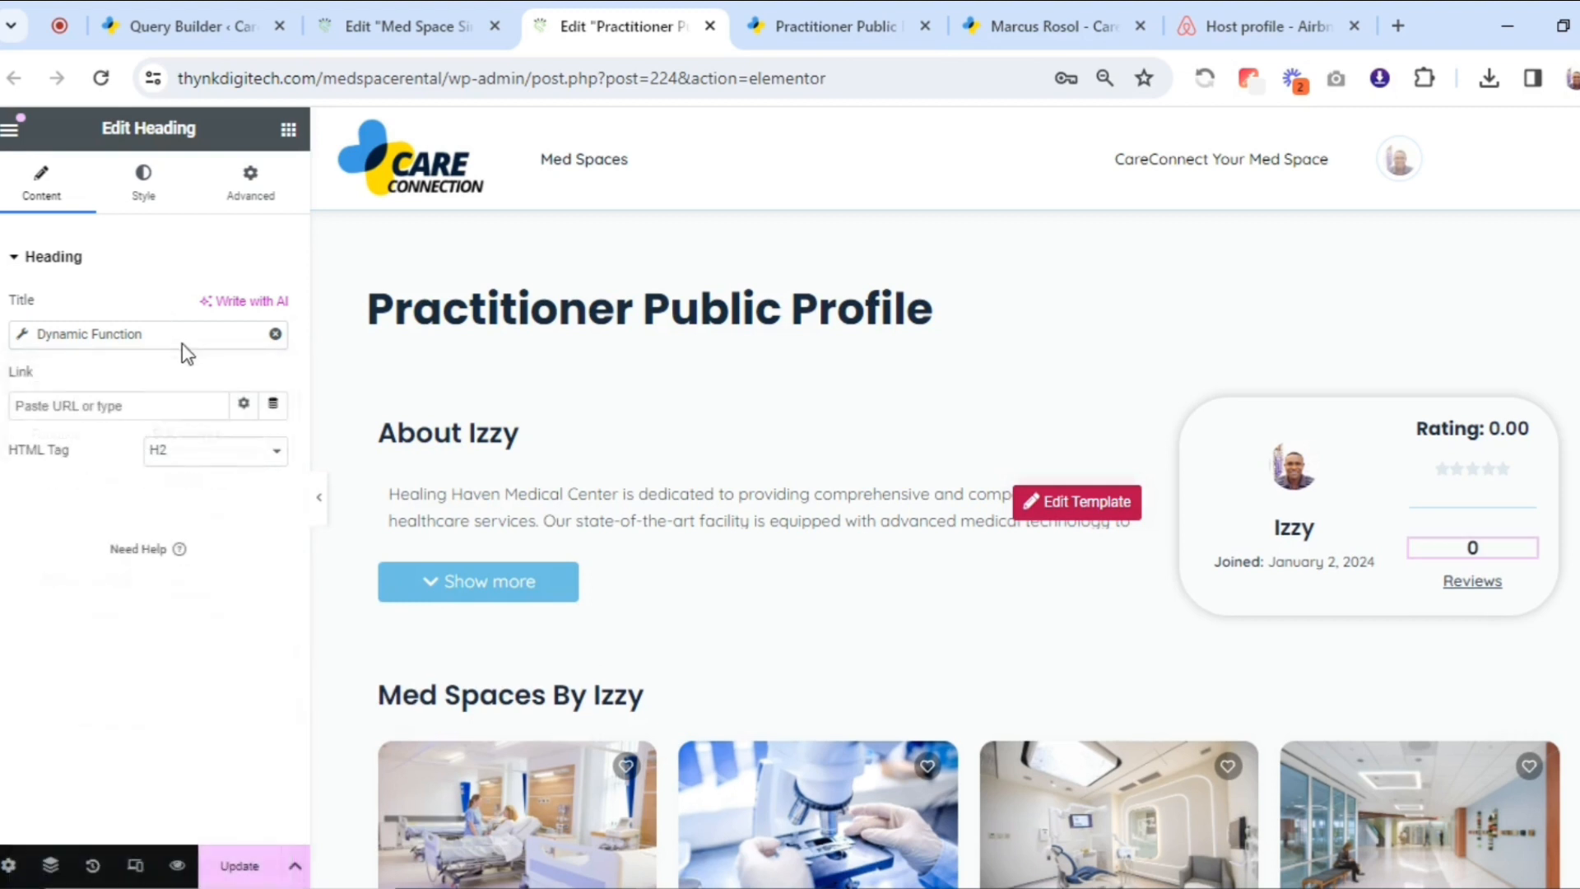
{"action": "left_click", "coordinate": [238, 865]}
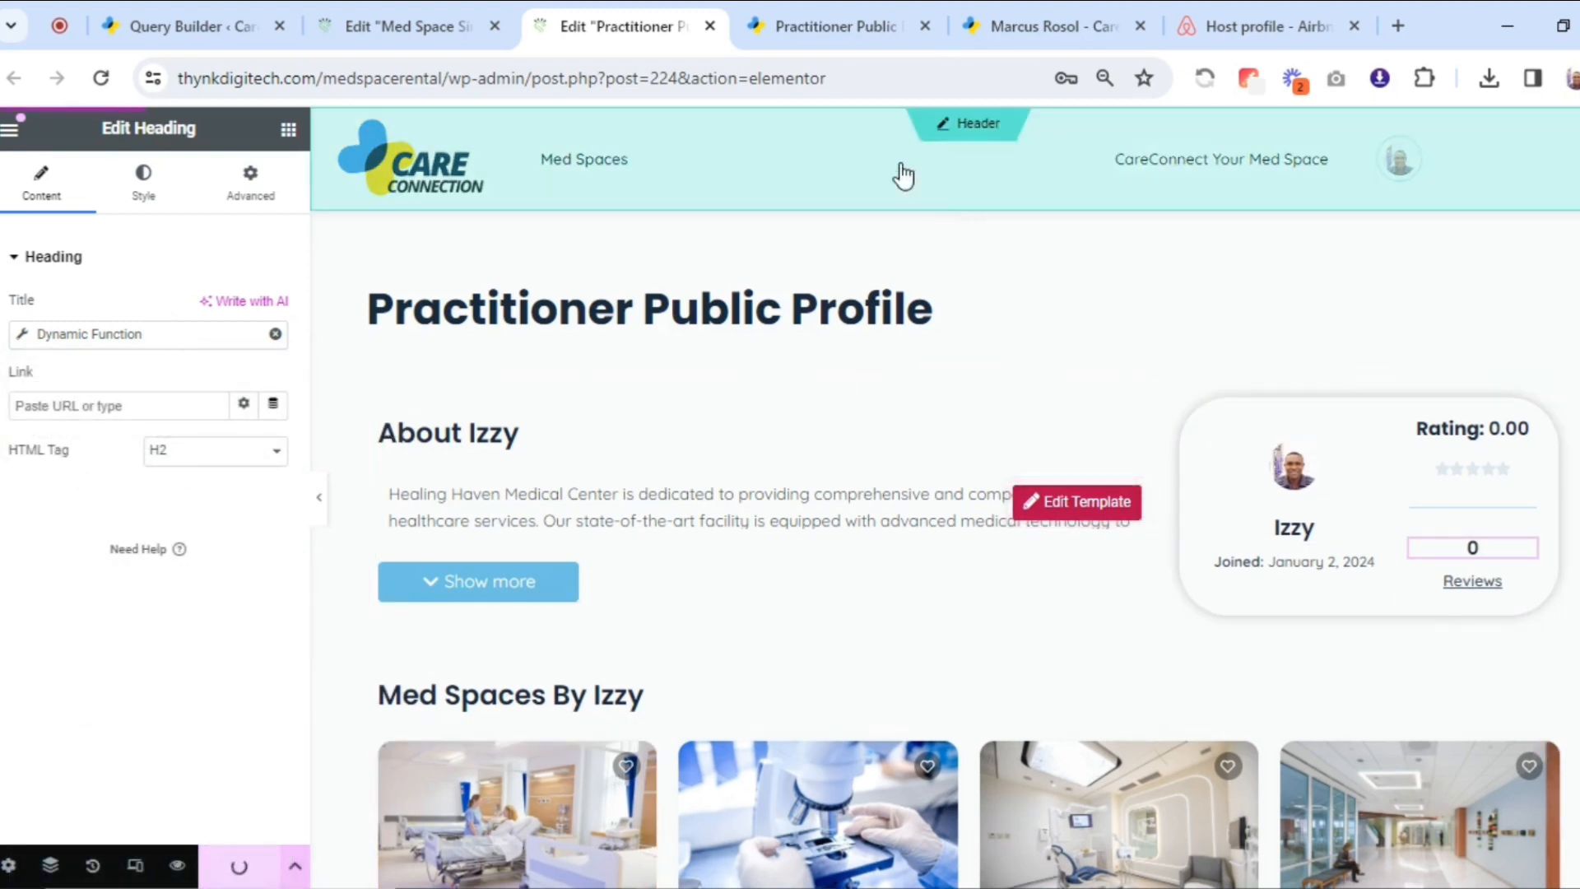
{"action": "left_click", "coordinate": [991, 26]}
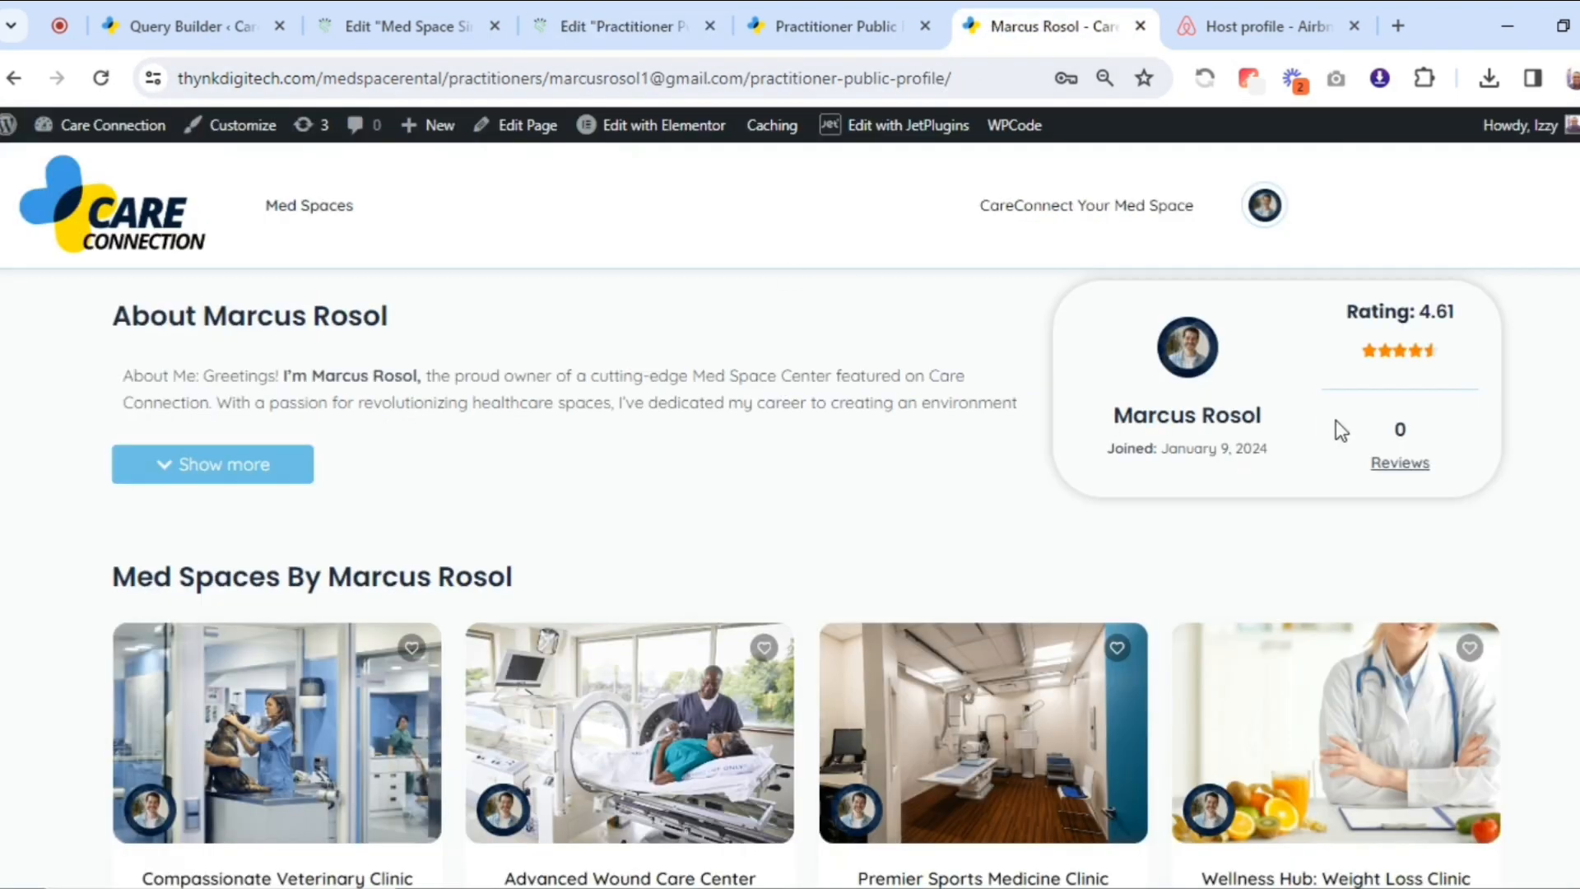
{"action": "left_click", "coordinate": [211, 138]}
Examine the reviews listing grid below the Med Spaces listing in the Practitioner Public Profile template
{"action": "scroll", "coordinate": [790, 493], "scroll_direction": "down", "scroll_amount": 3}
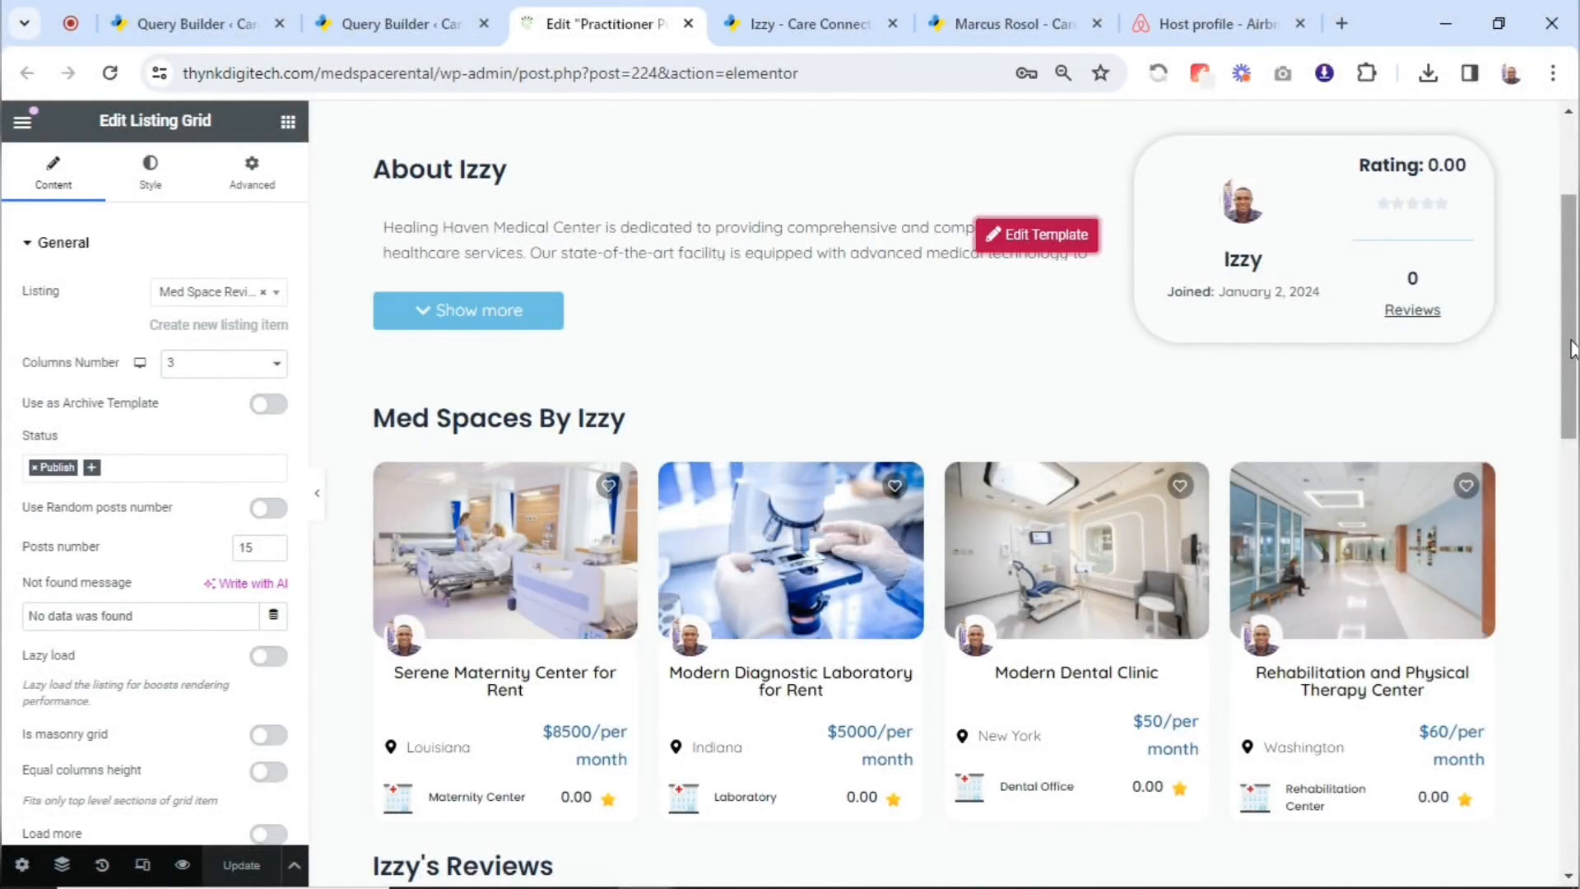
{"action": "left_click_drag", "start_coordinate": [1571, 349], "coordinate": [1571, 505]}
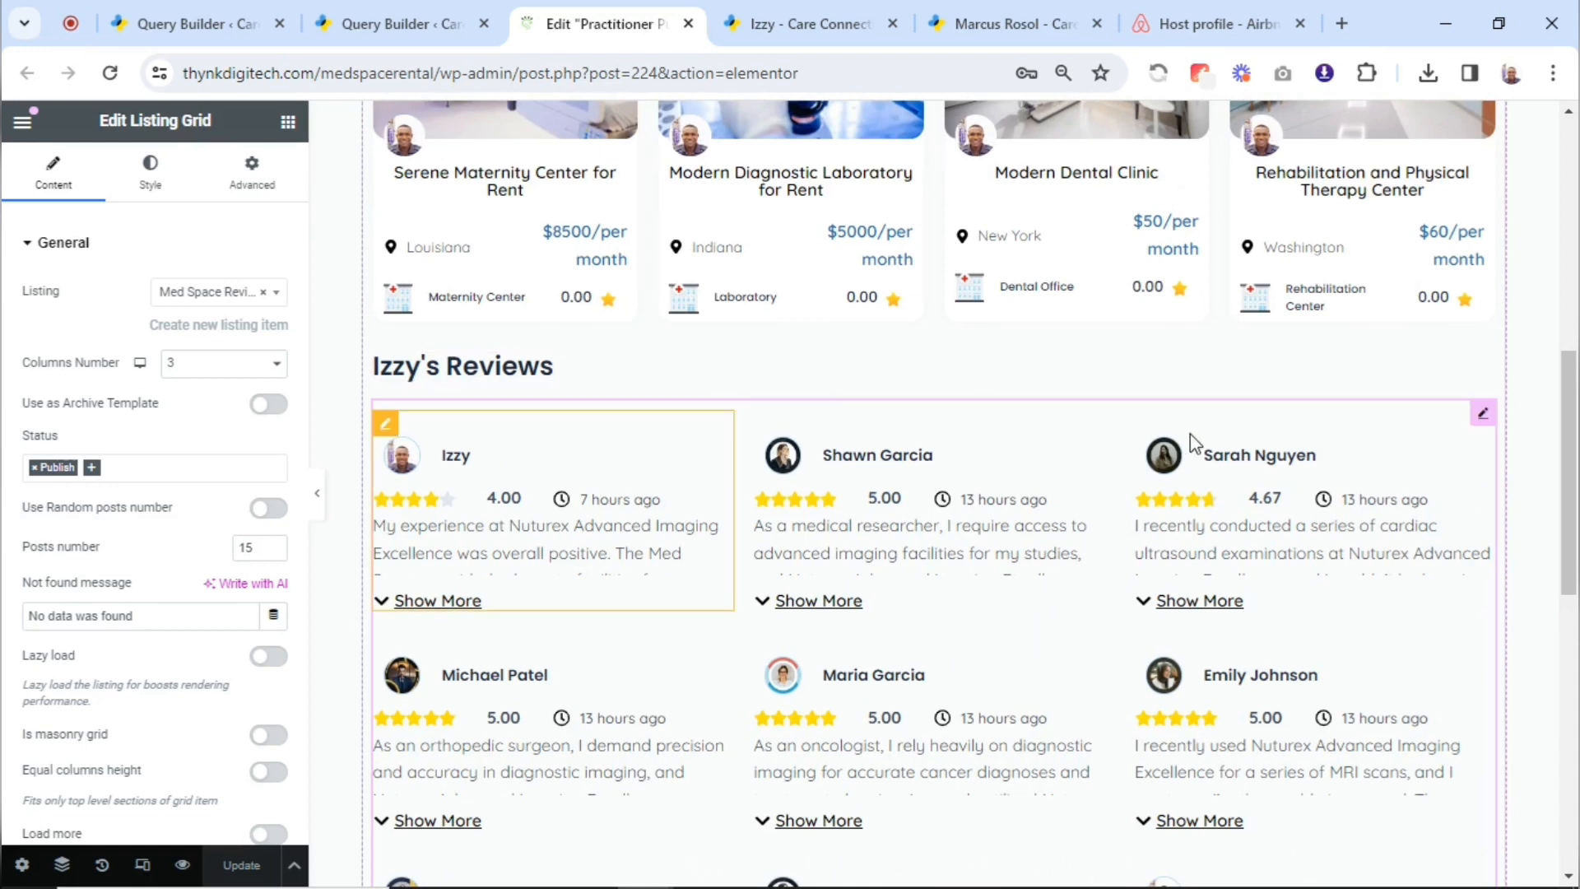
{"action": "scroll", "coordinate": [1575, 445], "scroll_direction": "down", "scroll_amount": 1}
{"action": "left_click_drag", "start_coordinate": [1576, 445], "coordinate": [1576, 537]}
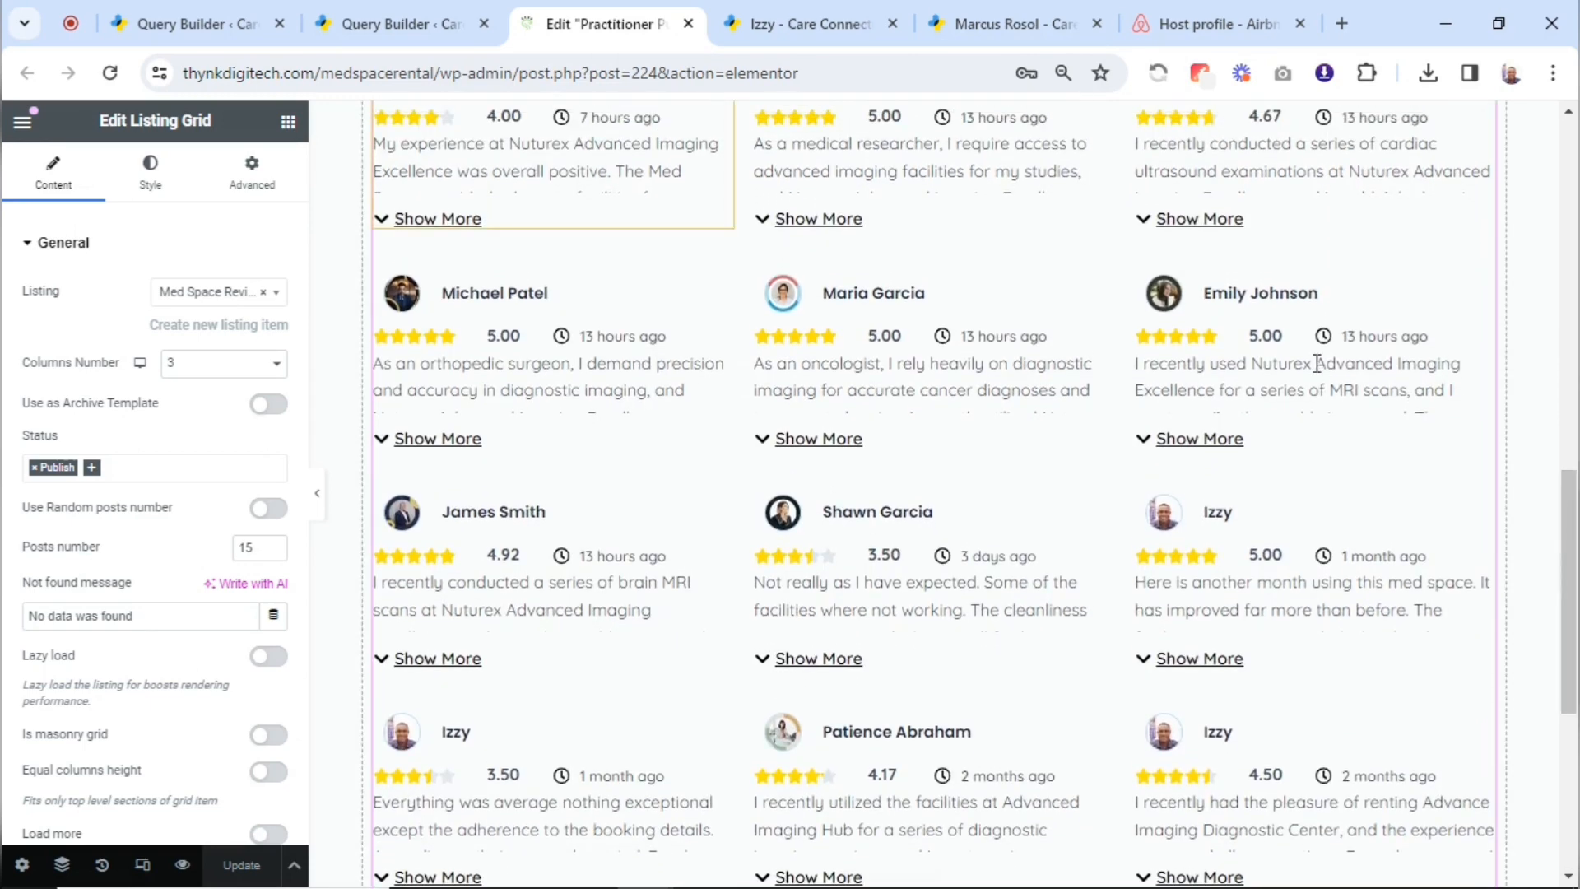
{"action": "mouse_move", "coordinate": [1024, 42]}
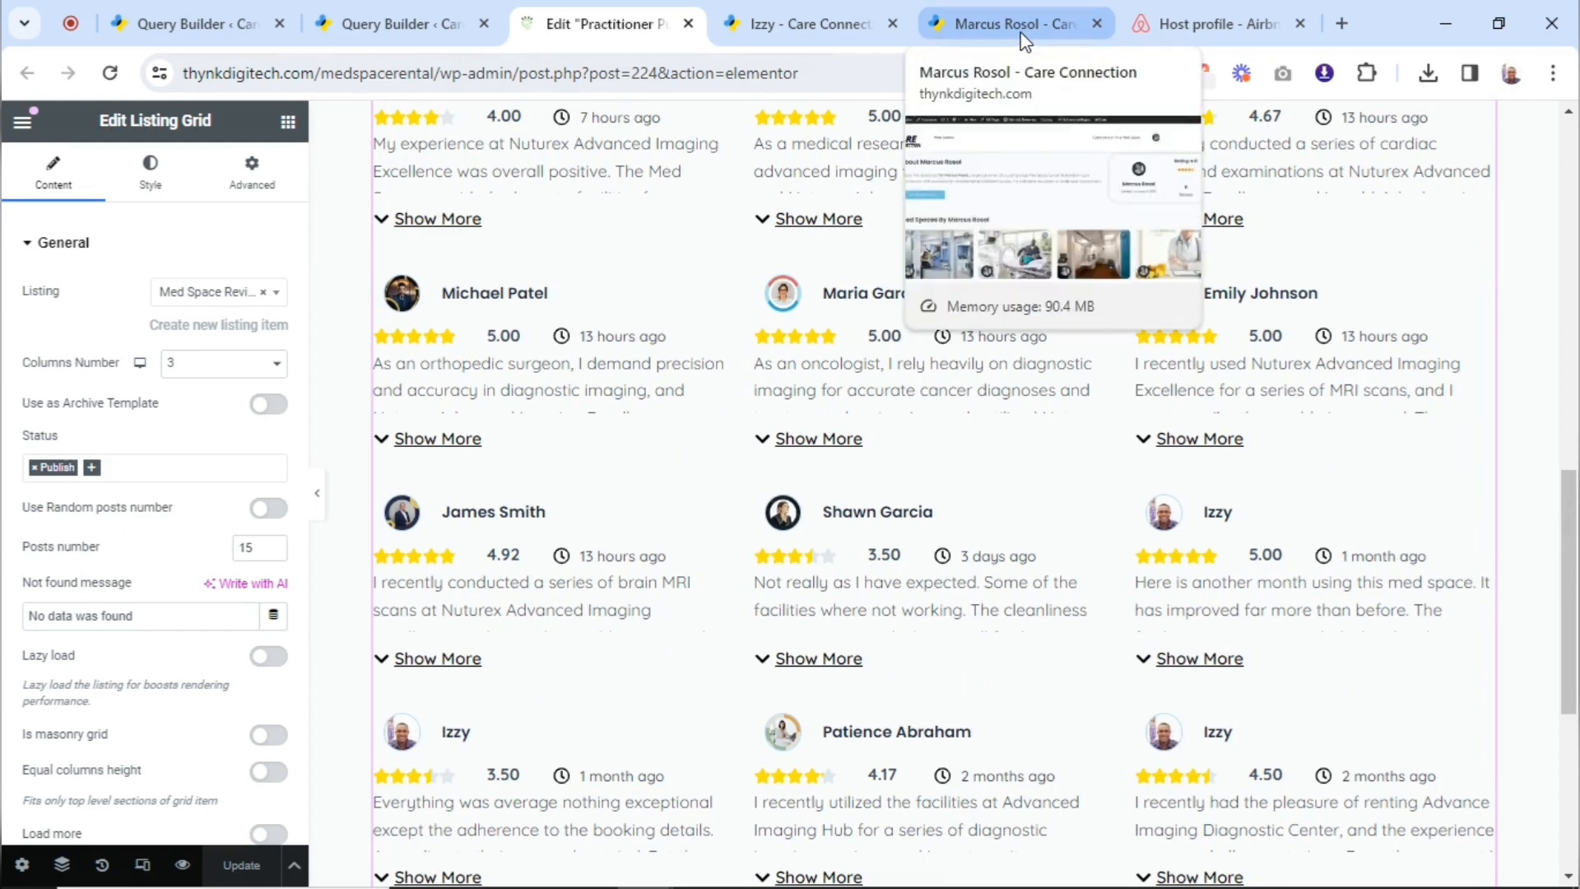
{"action": "left_click_drag", "start_coordinate": [1576, 488], "coordinate": [1577, 518]}
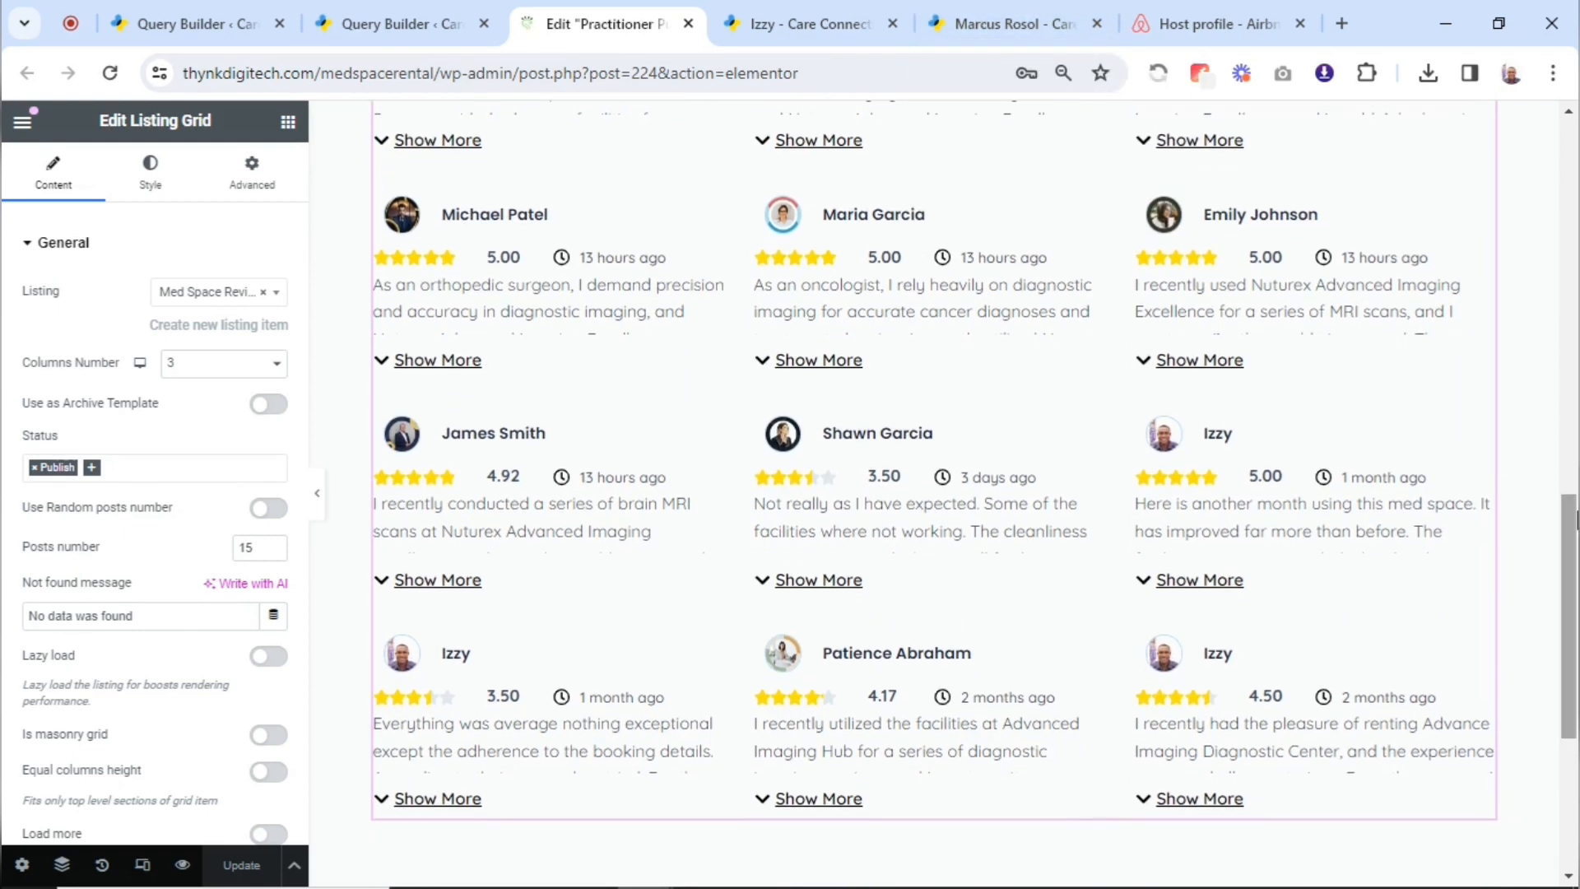
{"action": "scroll", "coordinate": [1368, 424], "scroll_direction": "up", "scroll_amount": 1}
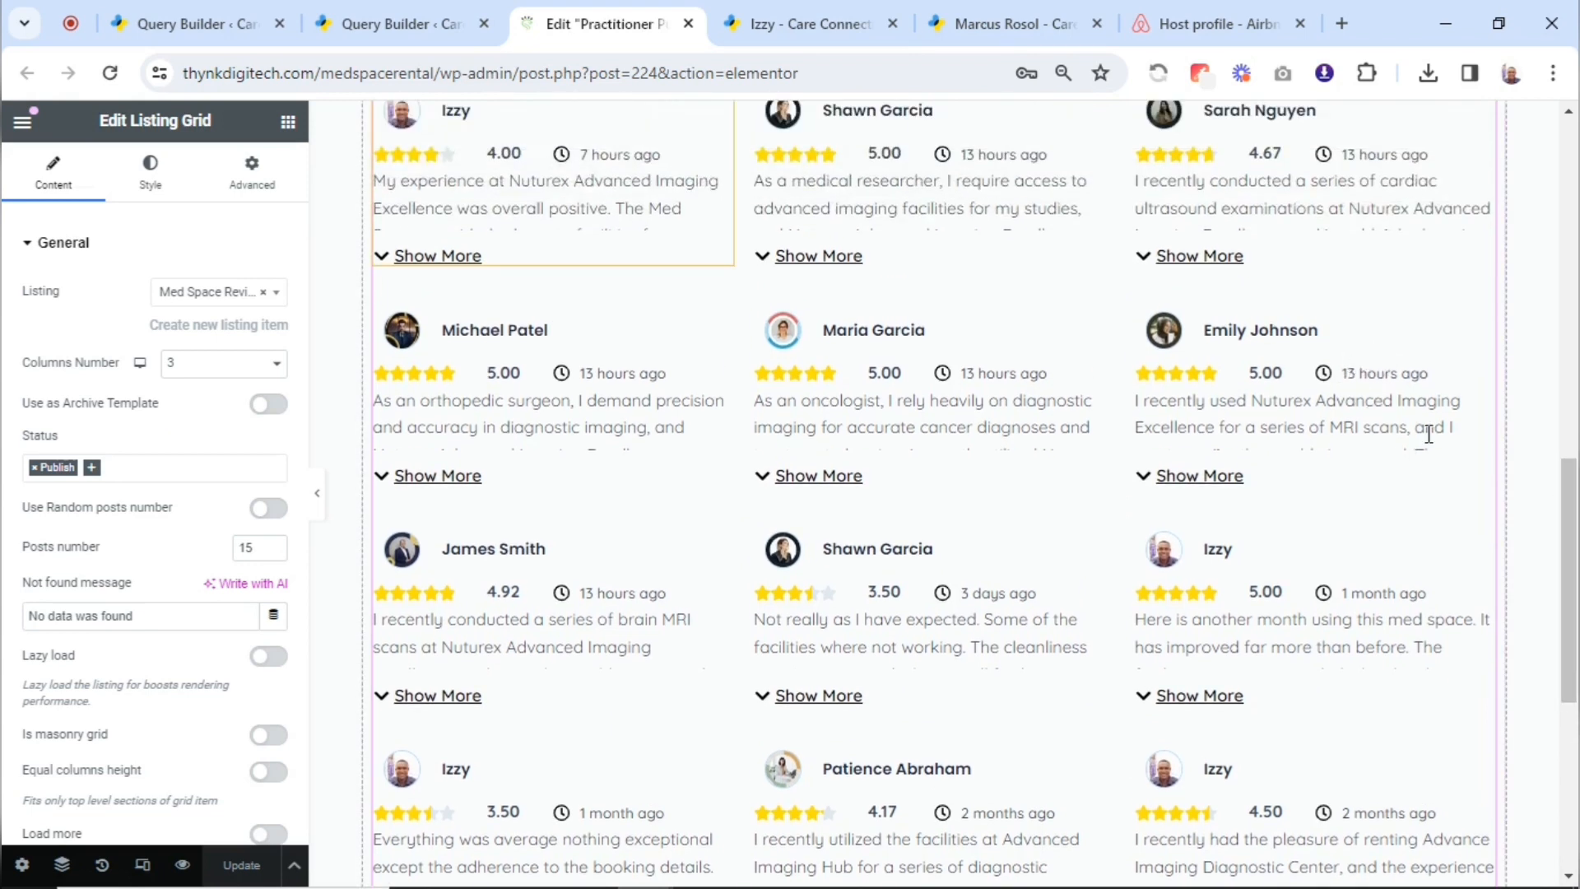
{"action": "left_click_drag", "start_coordinate": [1572, 558], "coordinate": [1473, 494]}
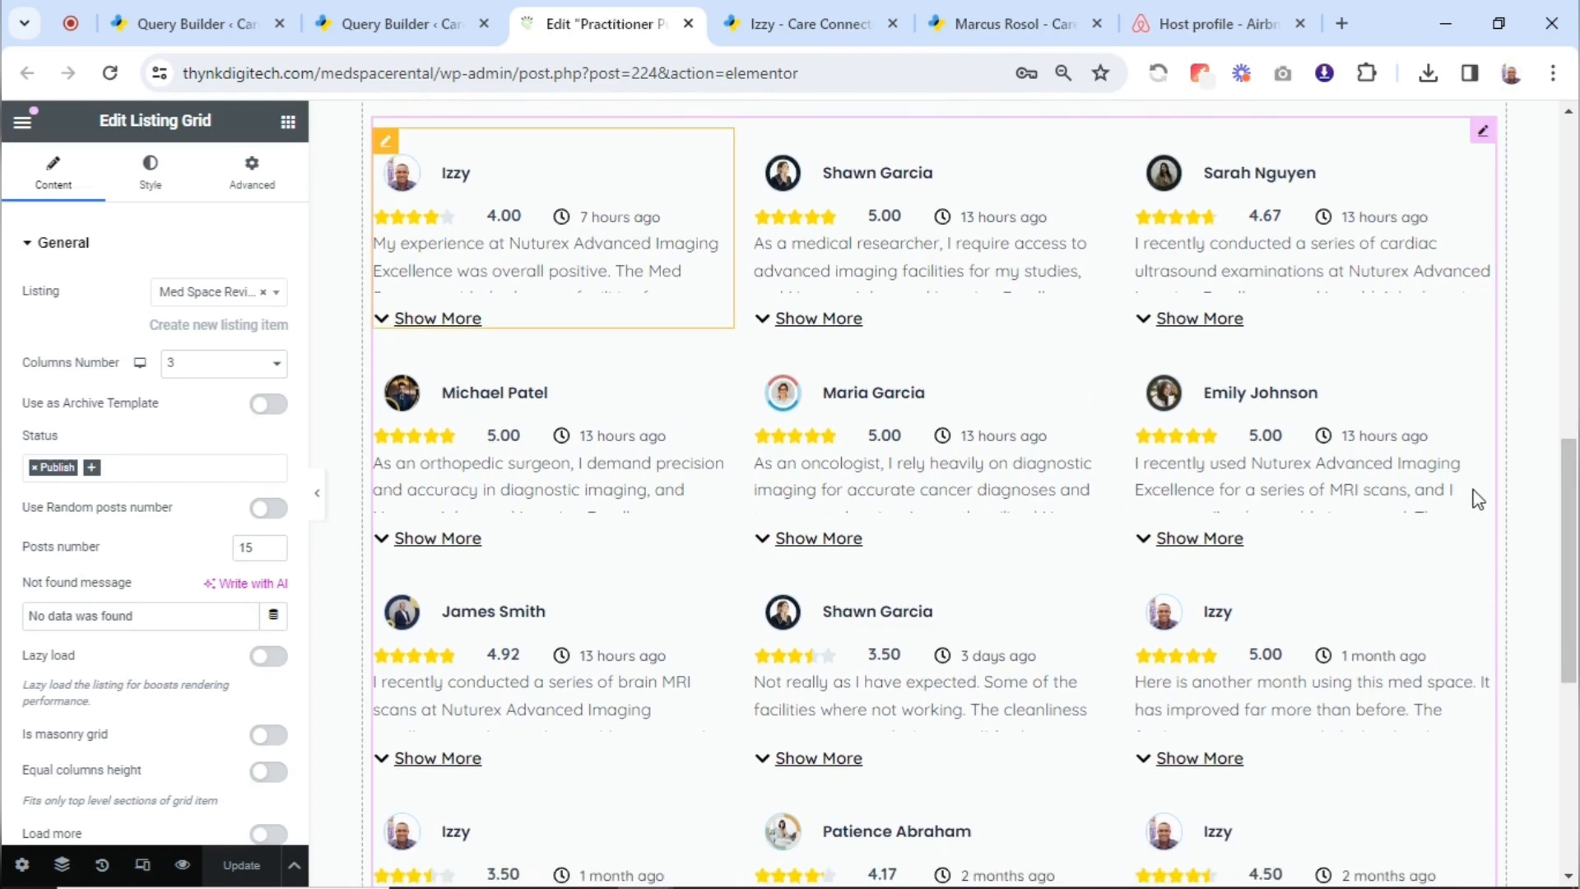
{"action": "scroll", "coordinate": [1576, 498], "scroll_direction": "up", "scroll_amount": 1}
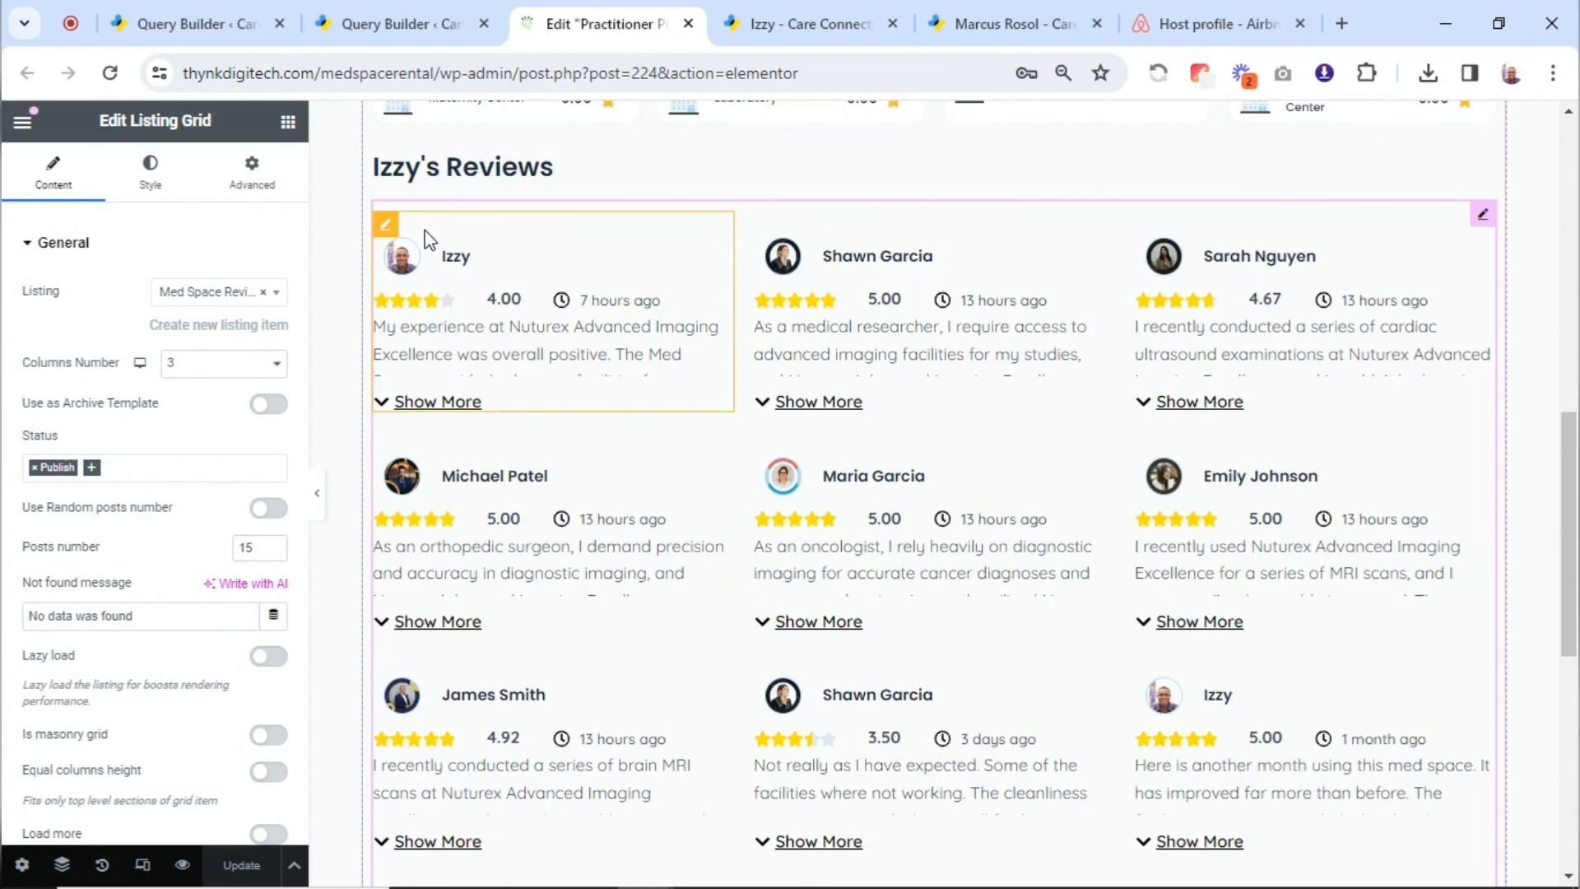
Close the duplicate Query Builder page and start a new query from the queries list
{"action": "middle_click", "coordinate": [255, 31]}
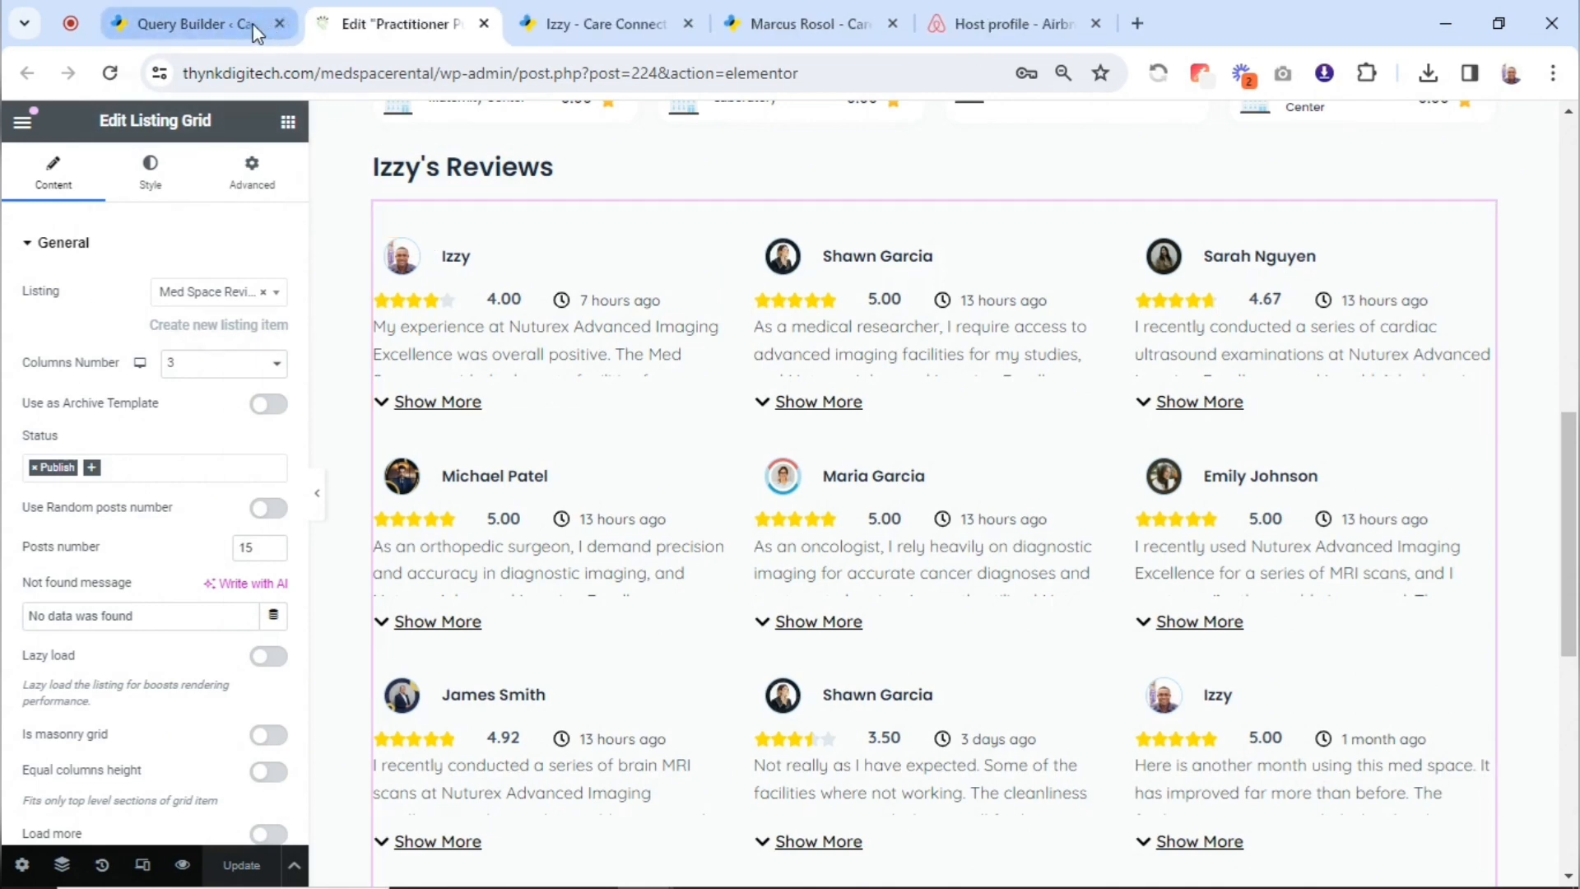
{"action": "left_click", "coordinate": [255, 33]}
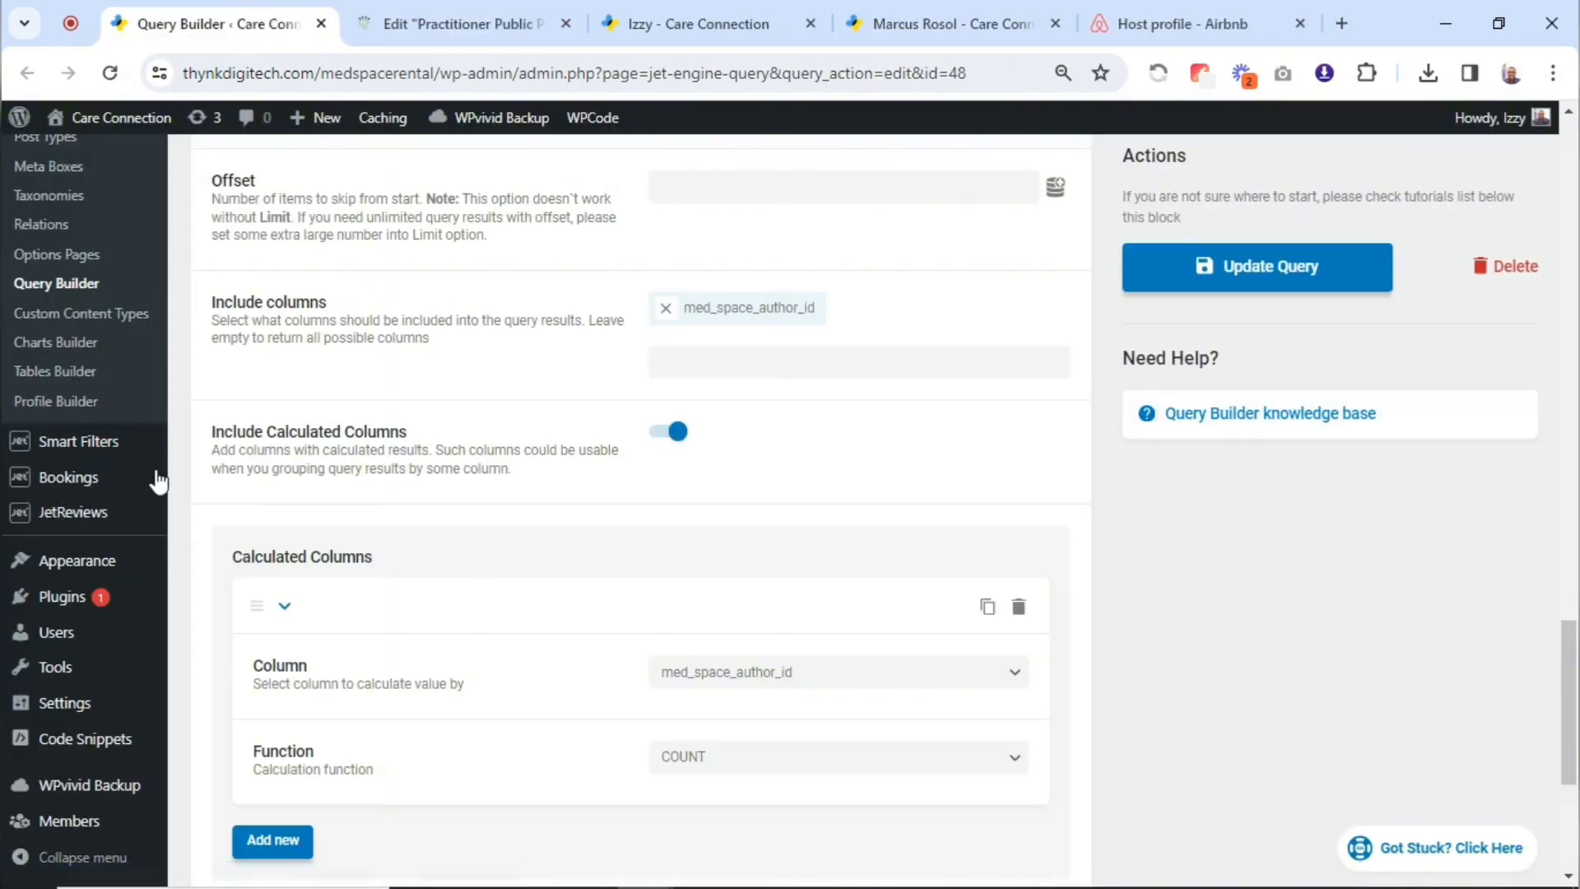
{"action": "left_click", "coordinate": [62, 286]}
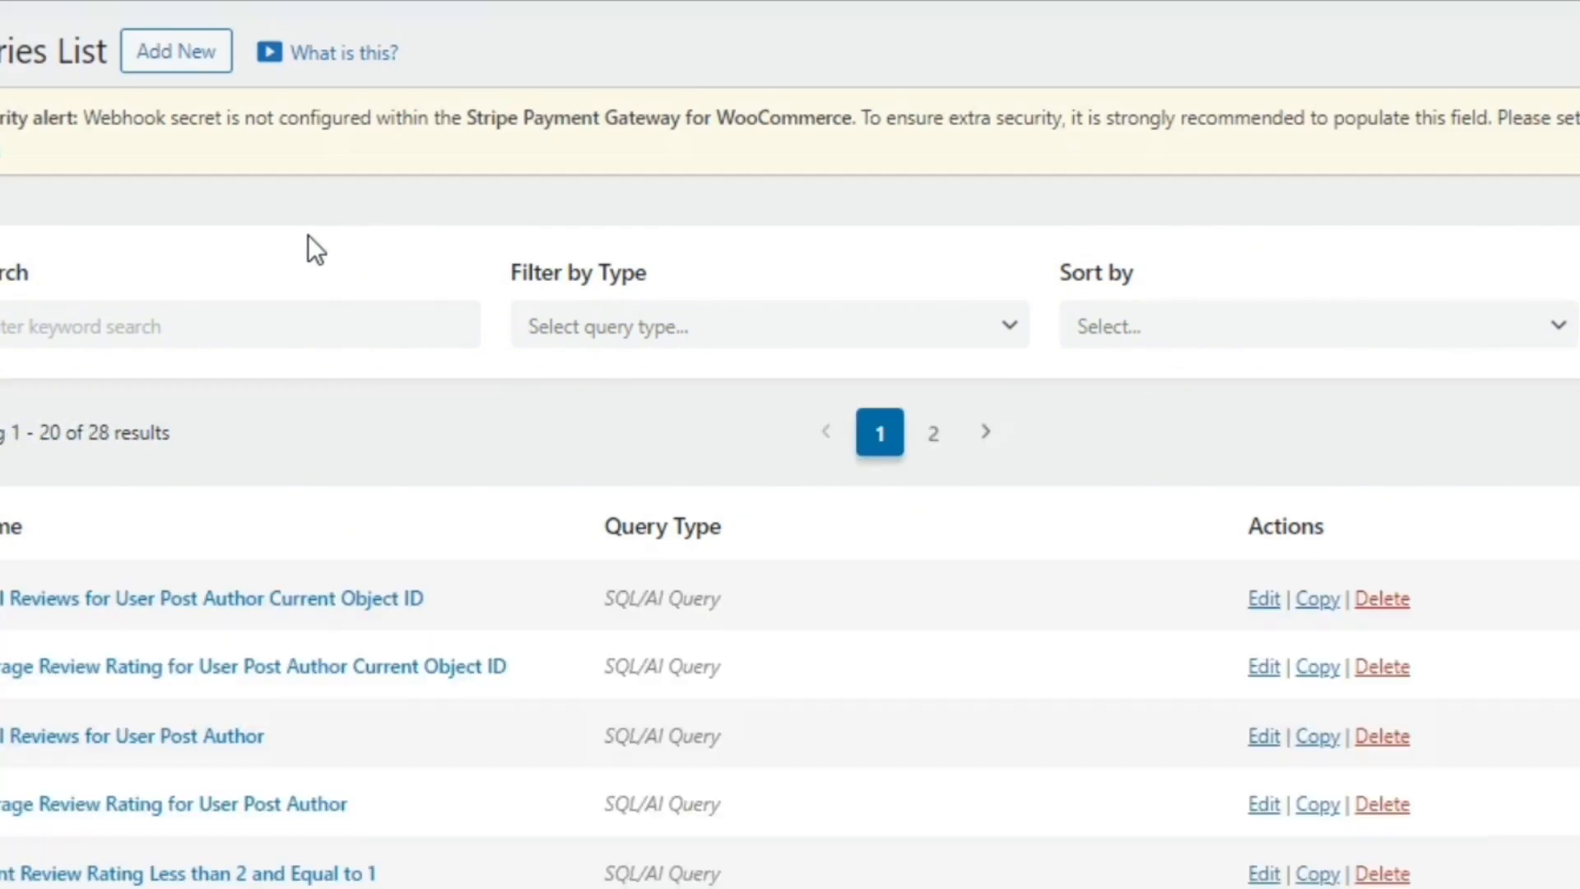
{"action": "left_click", "coordinate": [208, 58]}
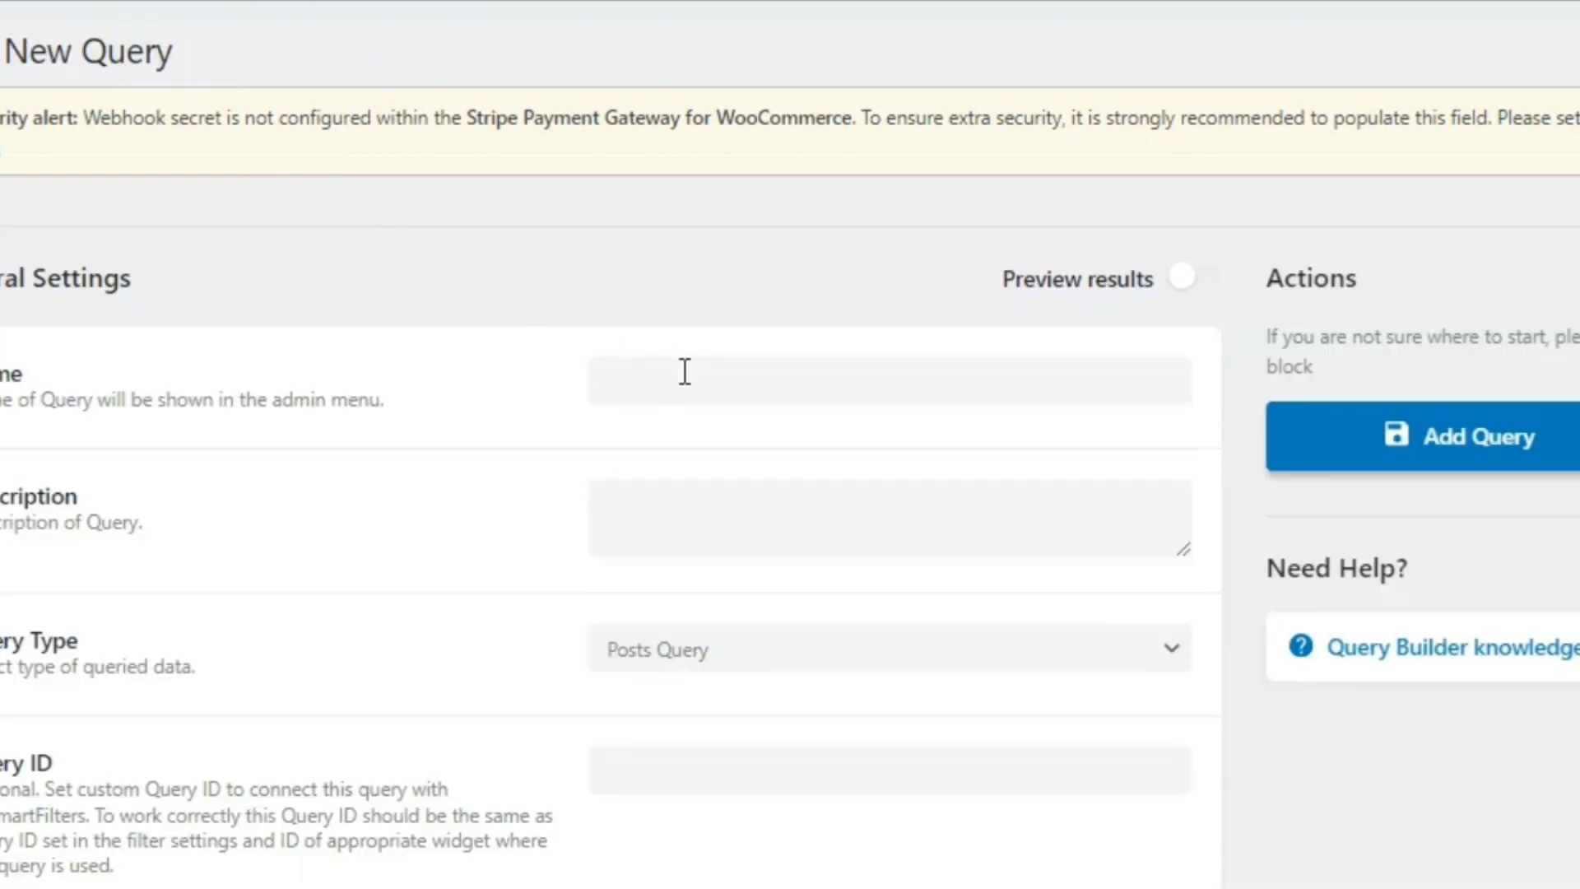
Name the new query Query Review Listing Post Author and set its type to Custom Content Type Query
{"action": "left_click", "coordinate": [687, 374]}
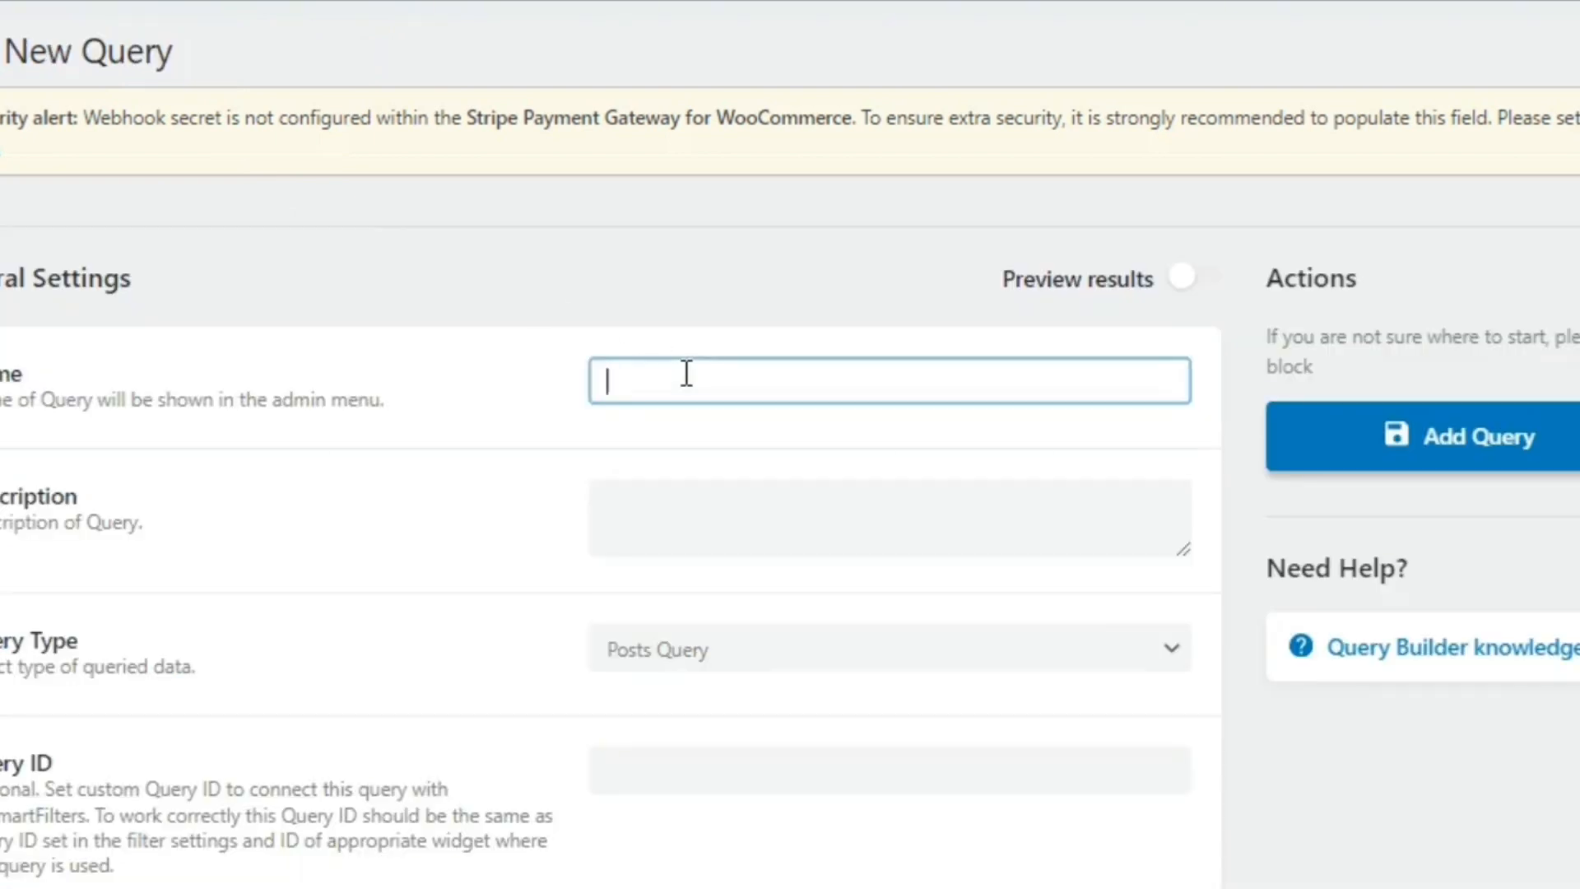
{"action": "type", "text": "Query Review Listi"}
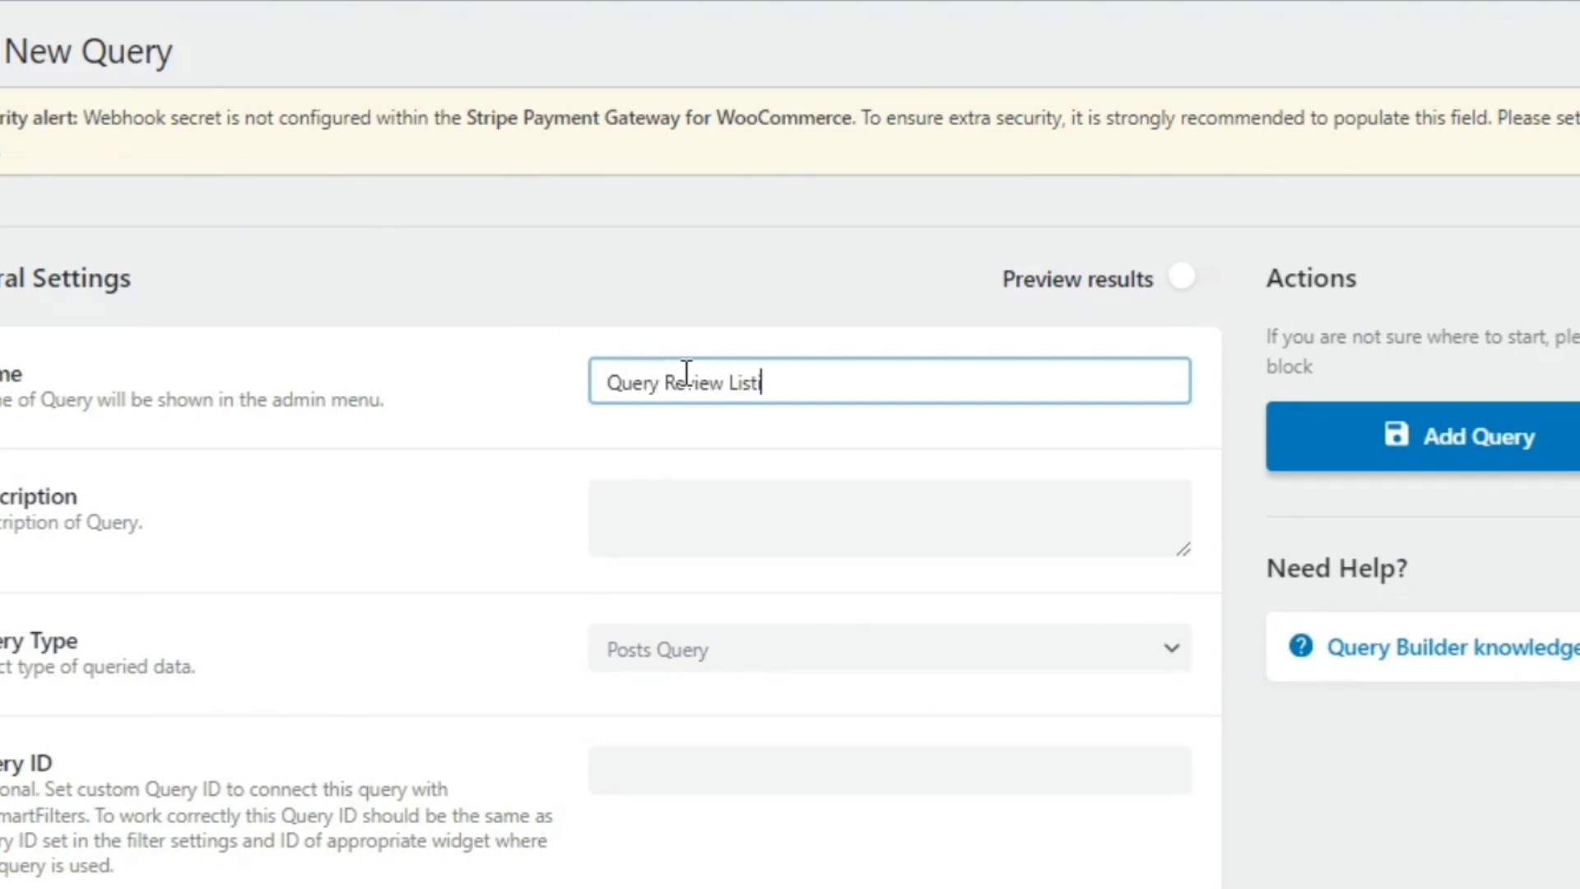
{"action": "type", "text": "ng Post Author"}
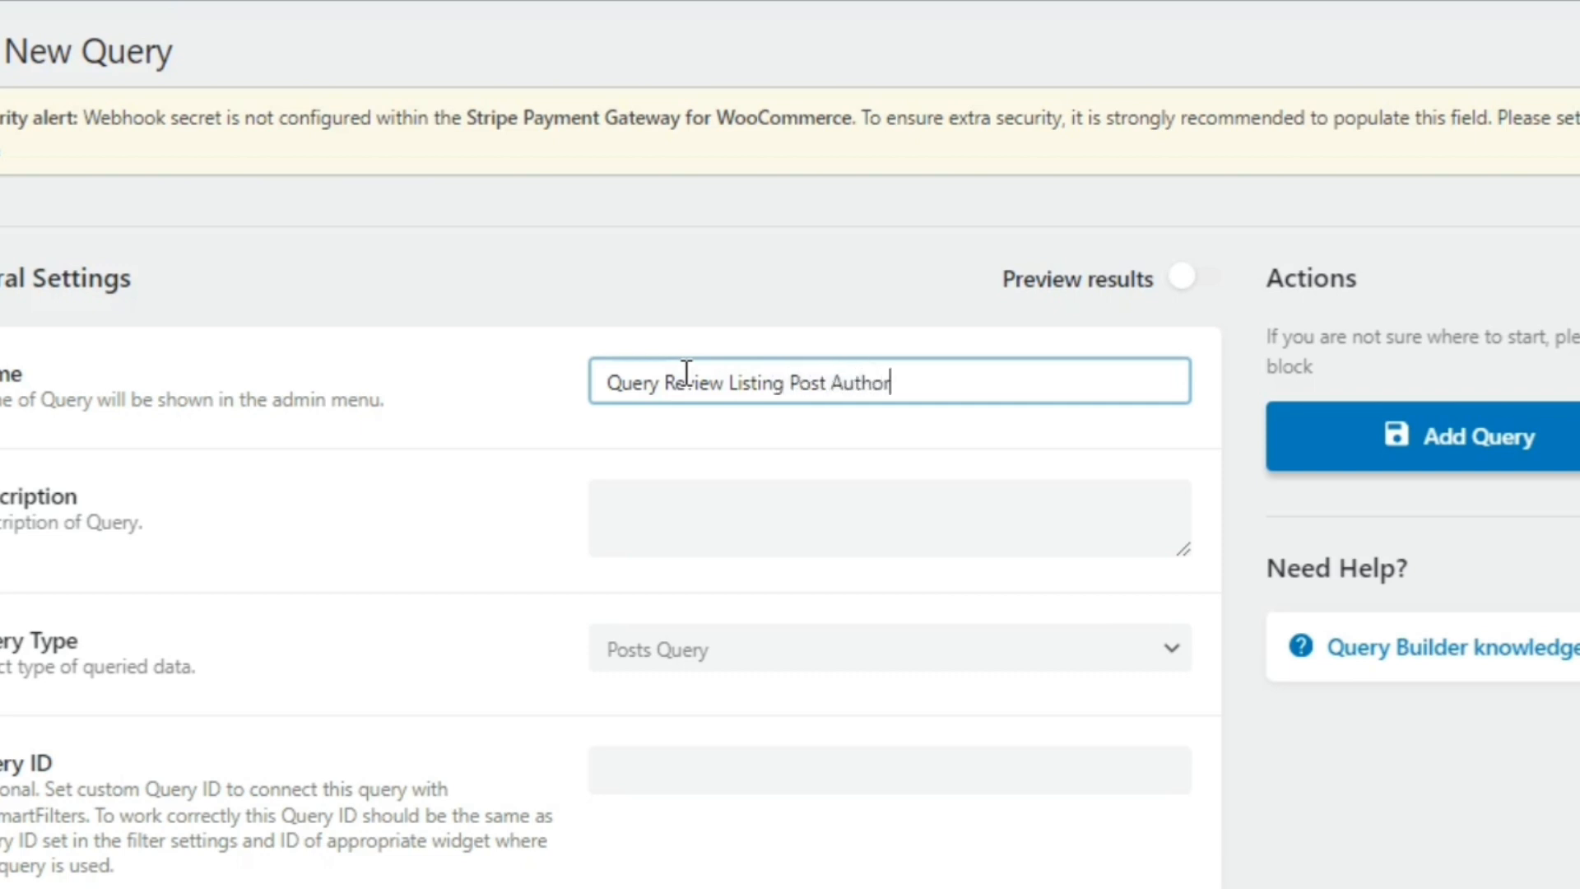
{"action": "left_click", "coordinate": [664, 649]}
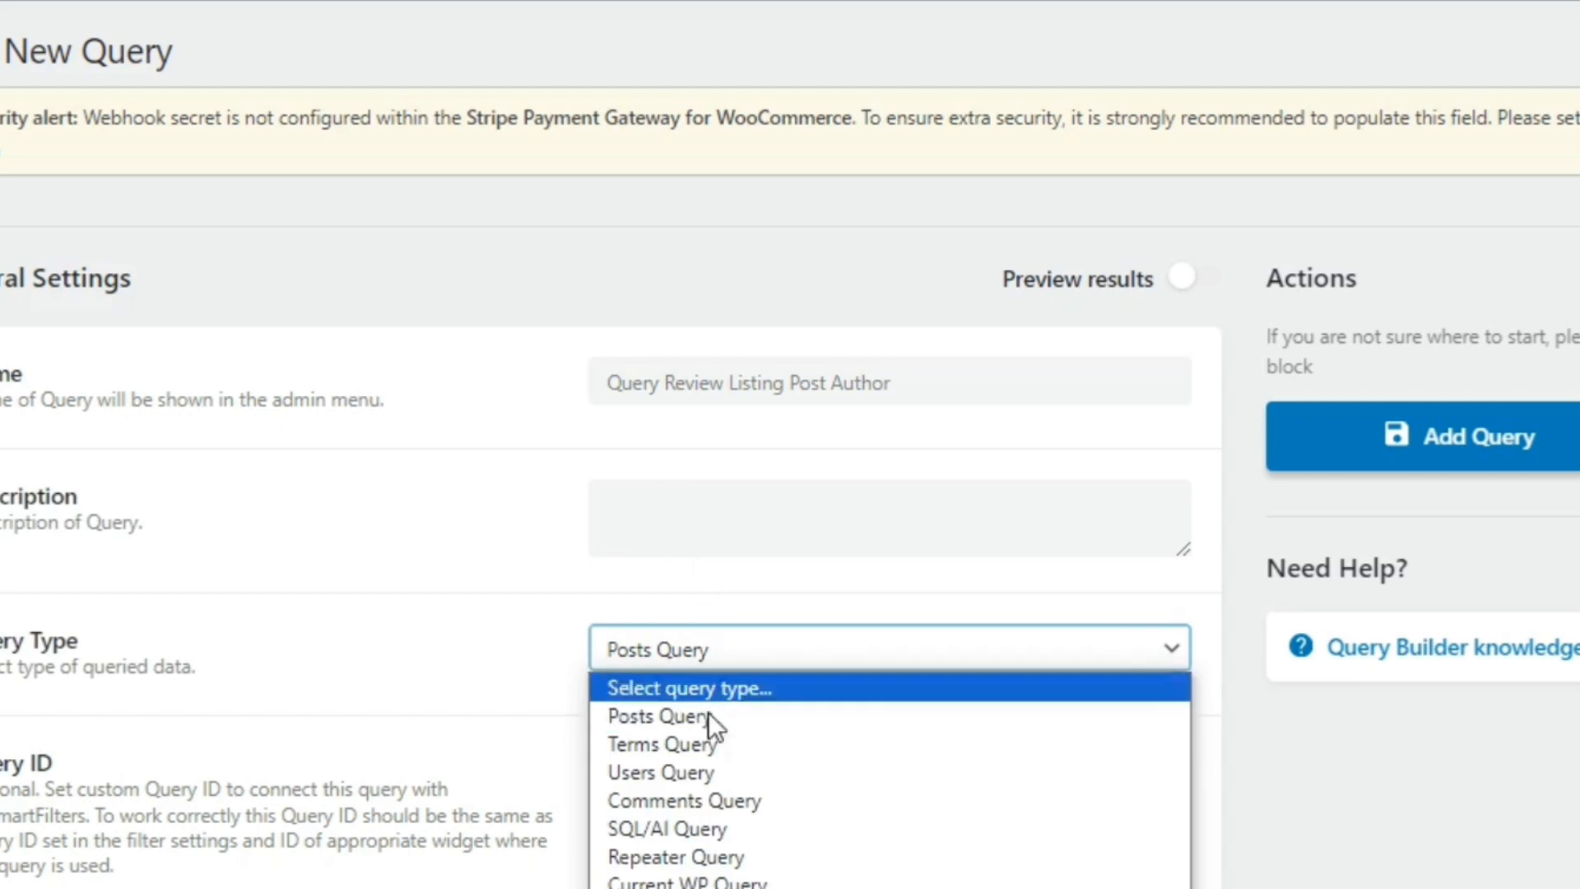
{"action": "left_click", "coordinate": [687, 888]}
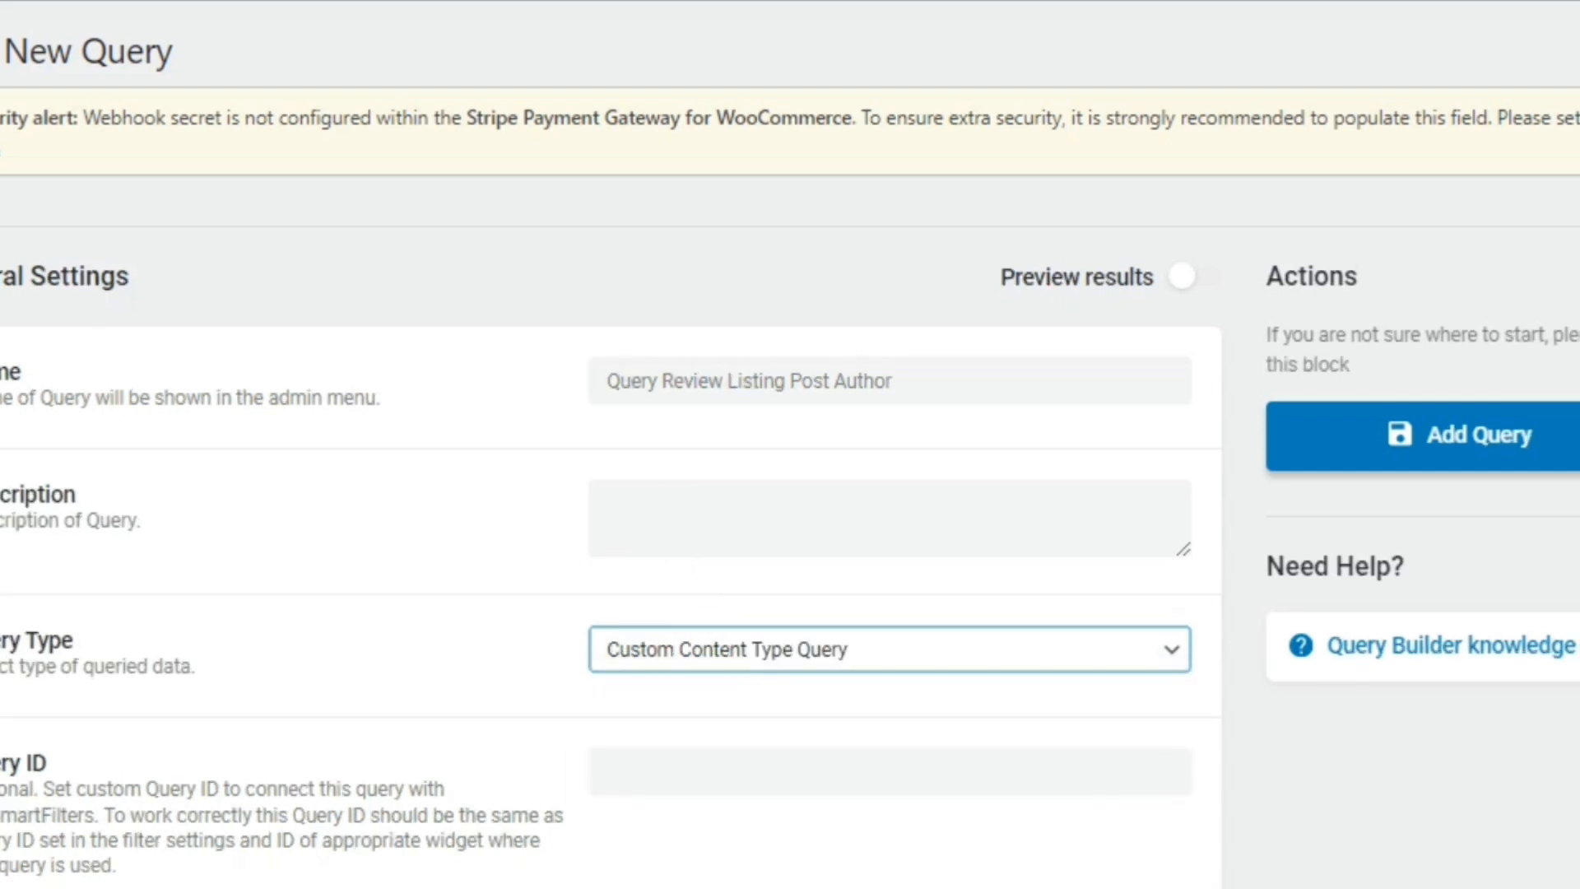
Have the query get its data from the Med Space Reviews content type, limited to items with Publish status
{"action": "scroll", "coordinate": [687, 576], "scroll_direction": "down", "scroll_amount": 5}
{"action": "scroll", "coordinate": [609, 444], "scroll_direction": "down", "scroll_amount": 2}
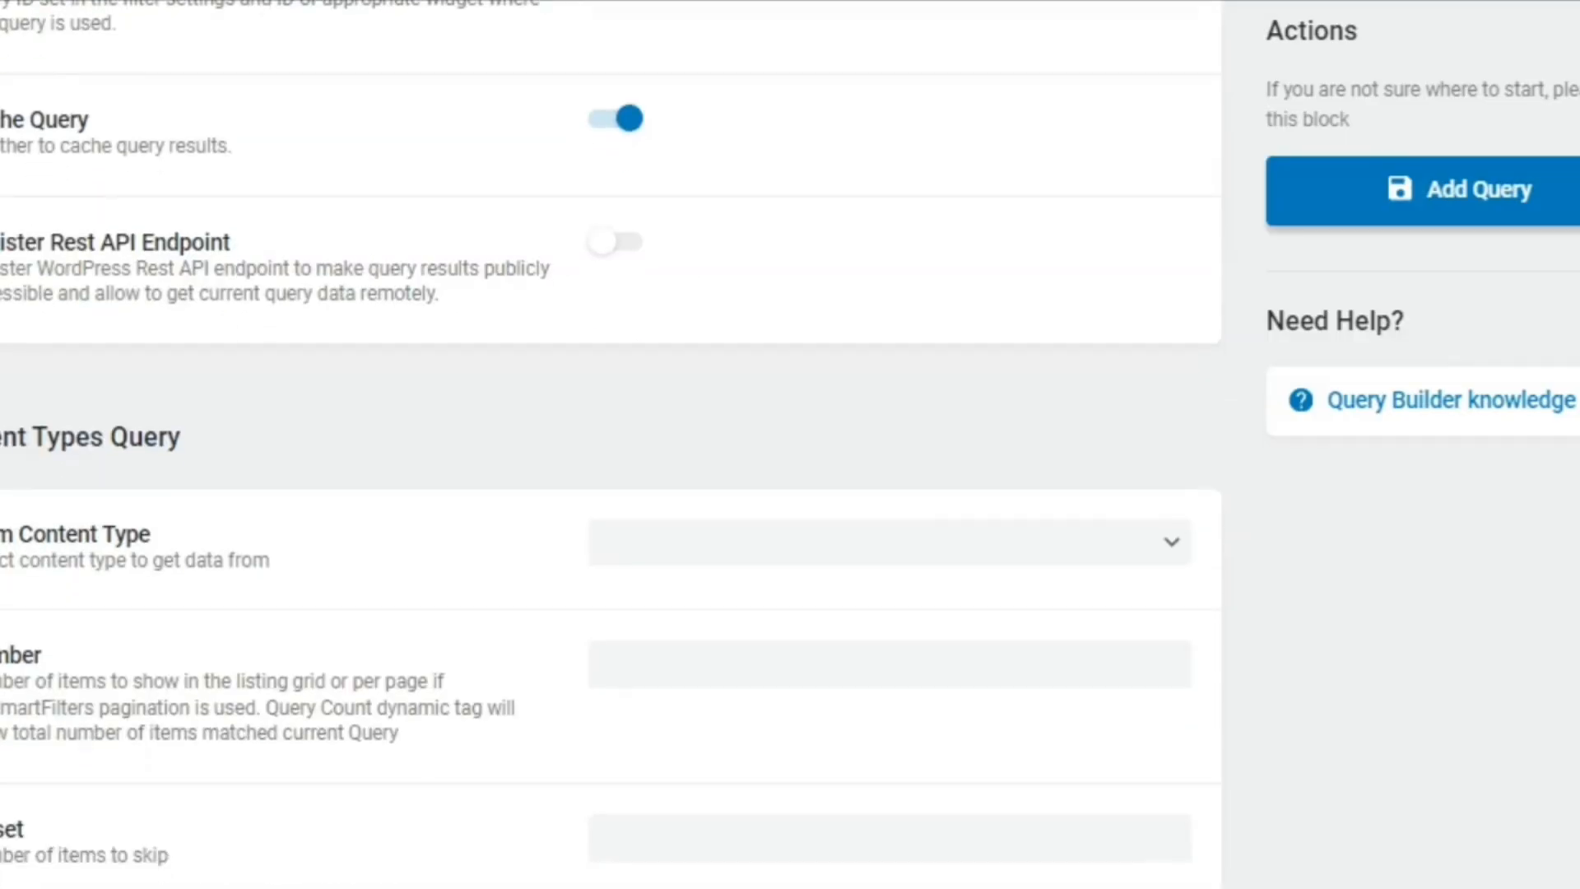
{"action": "left_click", "coordinate": [840, 454]}
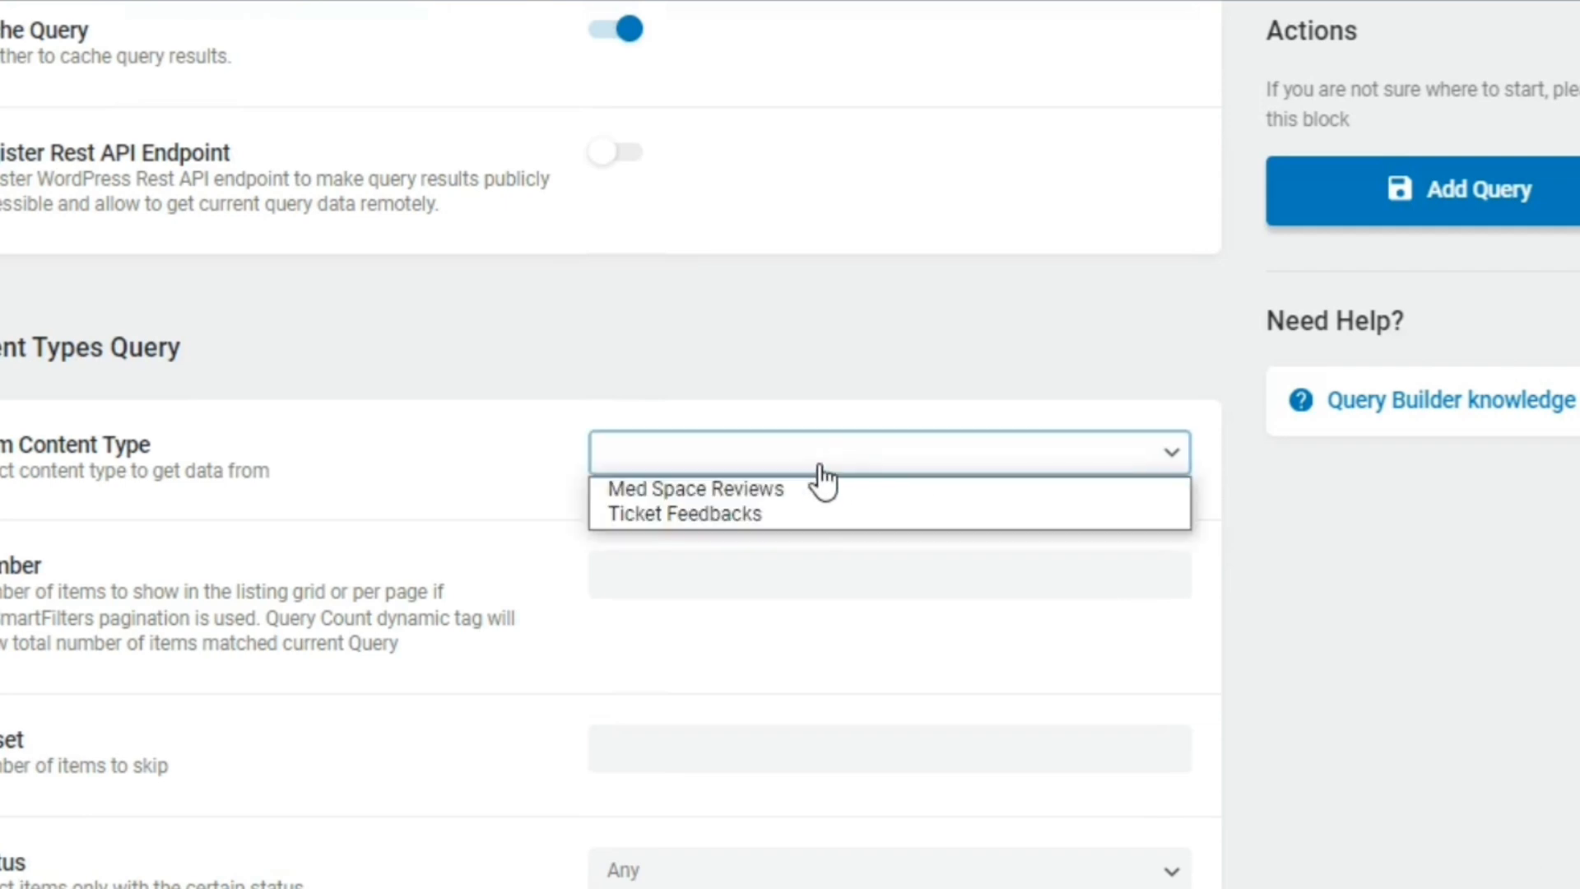
{"action": "left_click", "coordinate": [795, 489]}
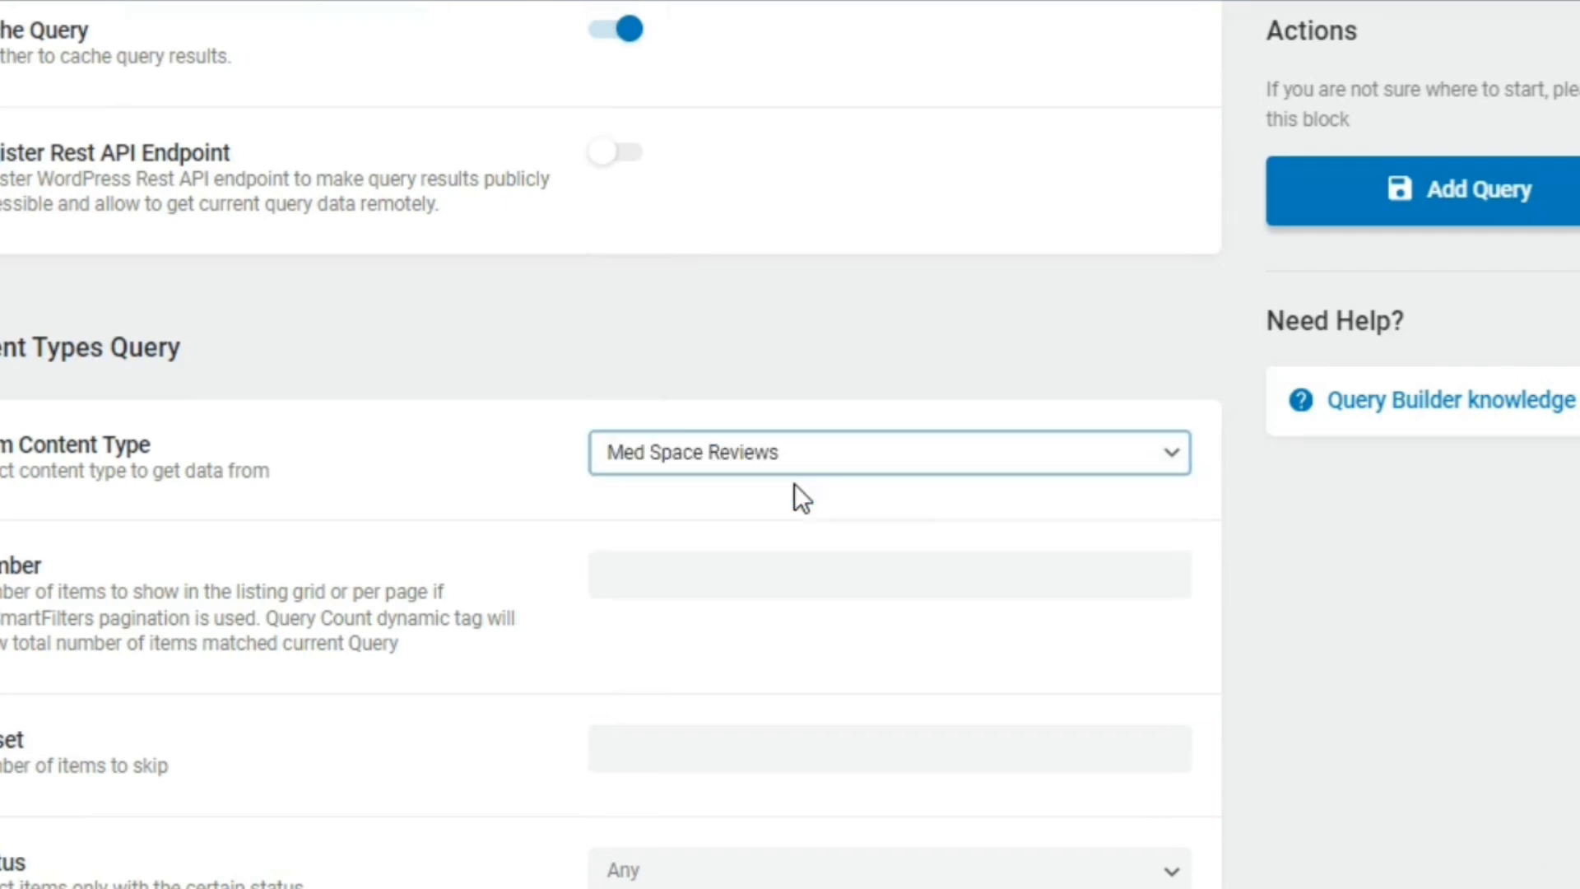
{"action": "scroll", "coordinate": [609, 444], "scroll_direction": "down", "scroll_amount": 3}
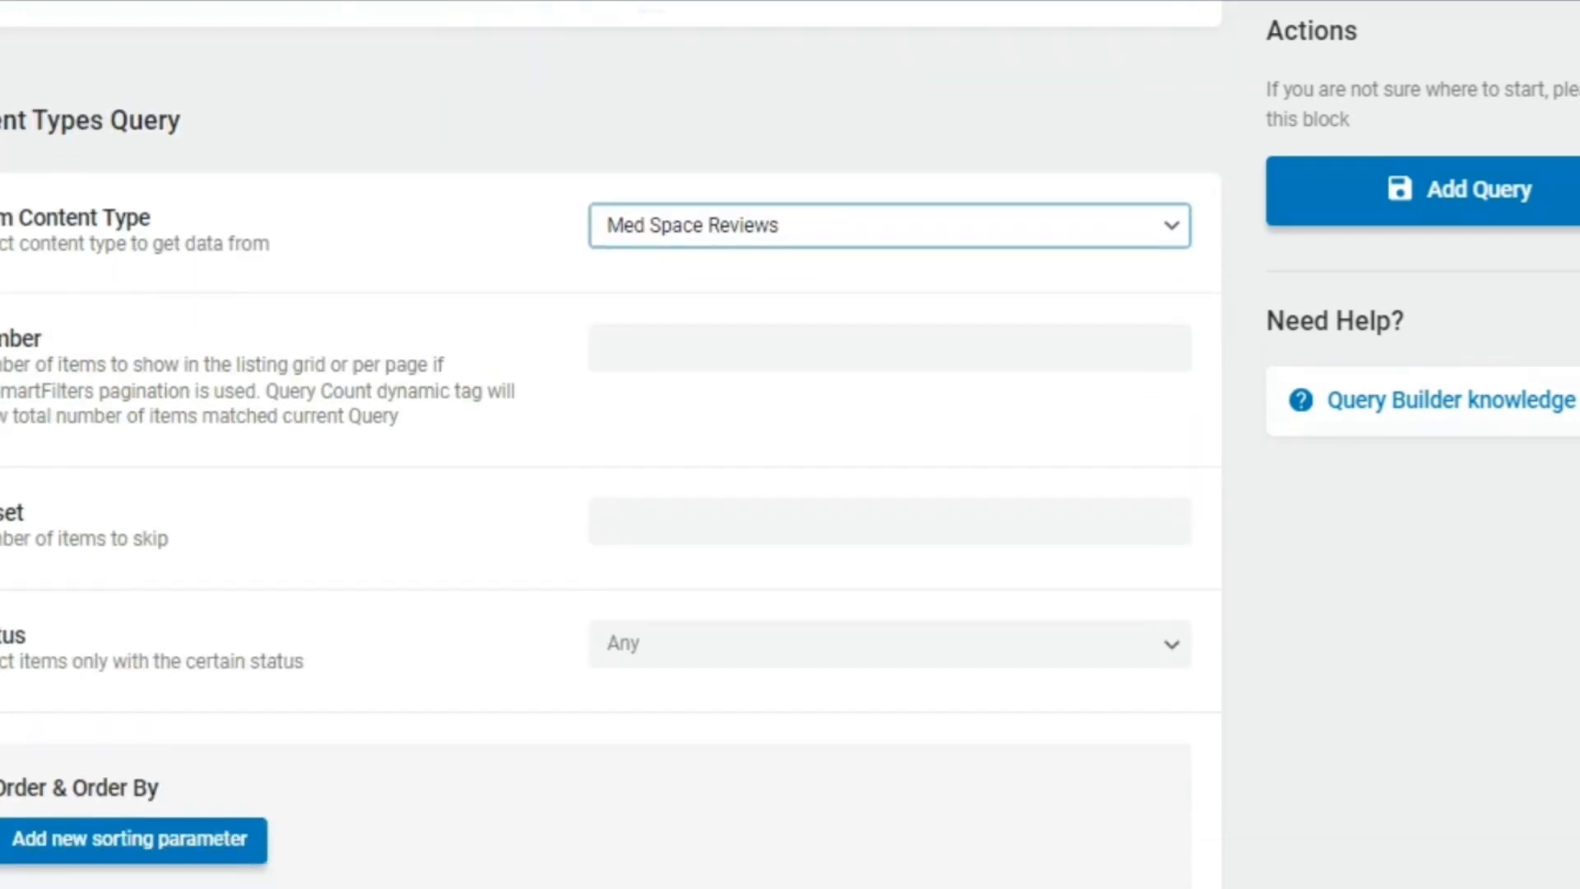
{"action": "left_click", "coordinate": [647, 664]}
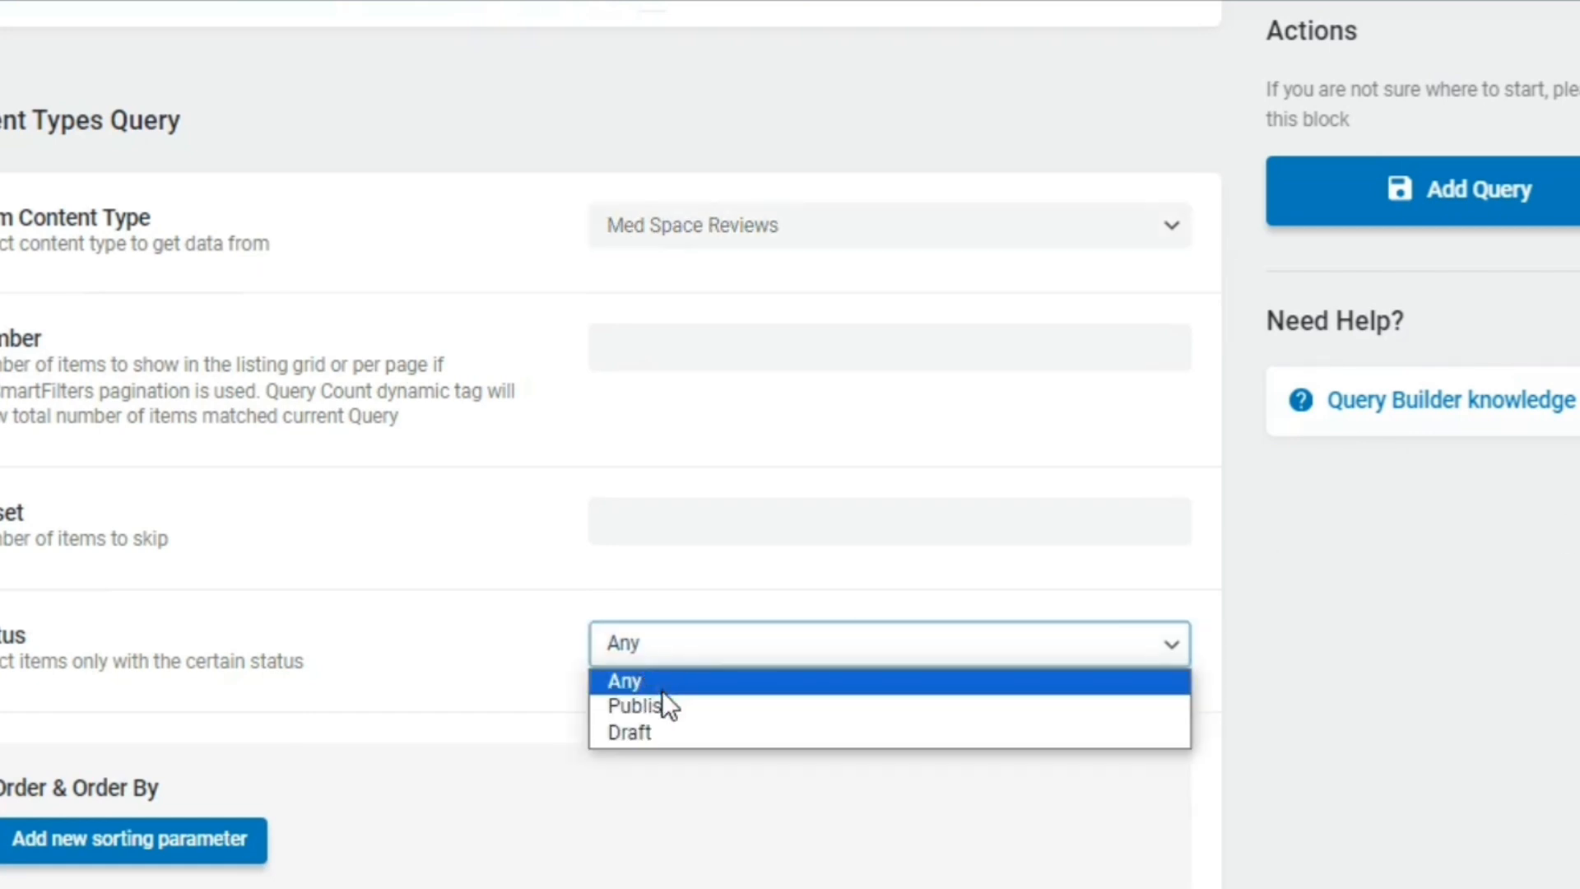
{"action": "left_click", "coordinate": [659, 702]}
Add a query condition on the Med Space Author ID field with the Equal (=) comparison
{"action": "scroll", "coordinate": [608, 444], "scroll_direction": "down", "scroll_amount": 7}
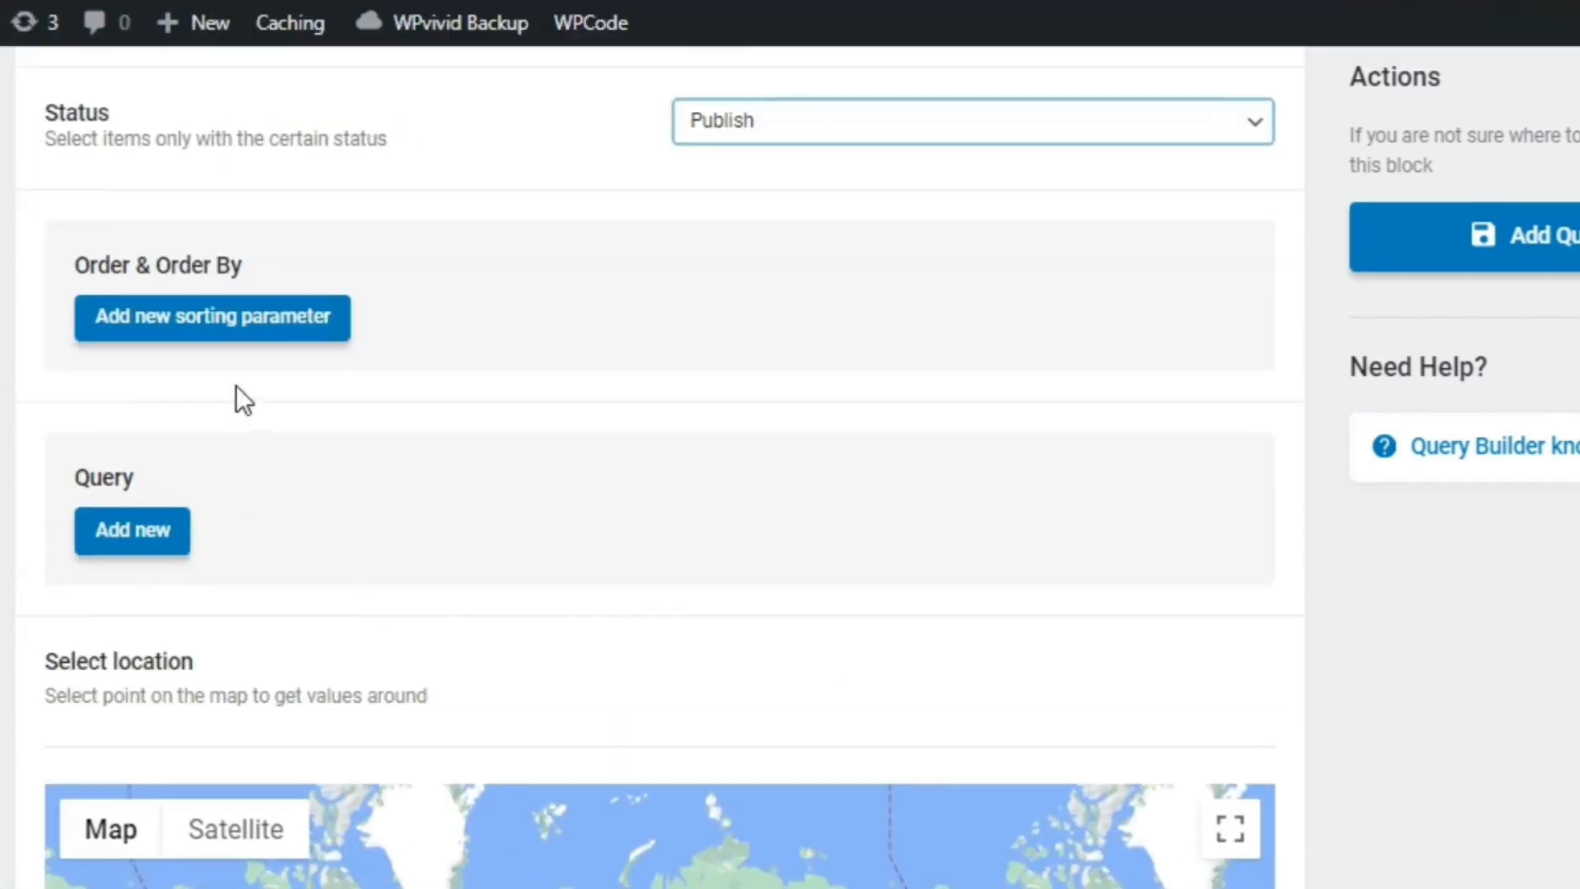
{"action": "left_click", "coordinate": [177, 532]}
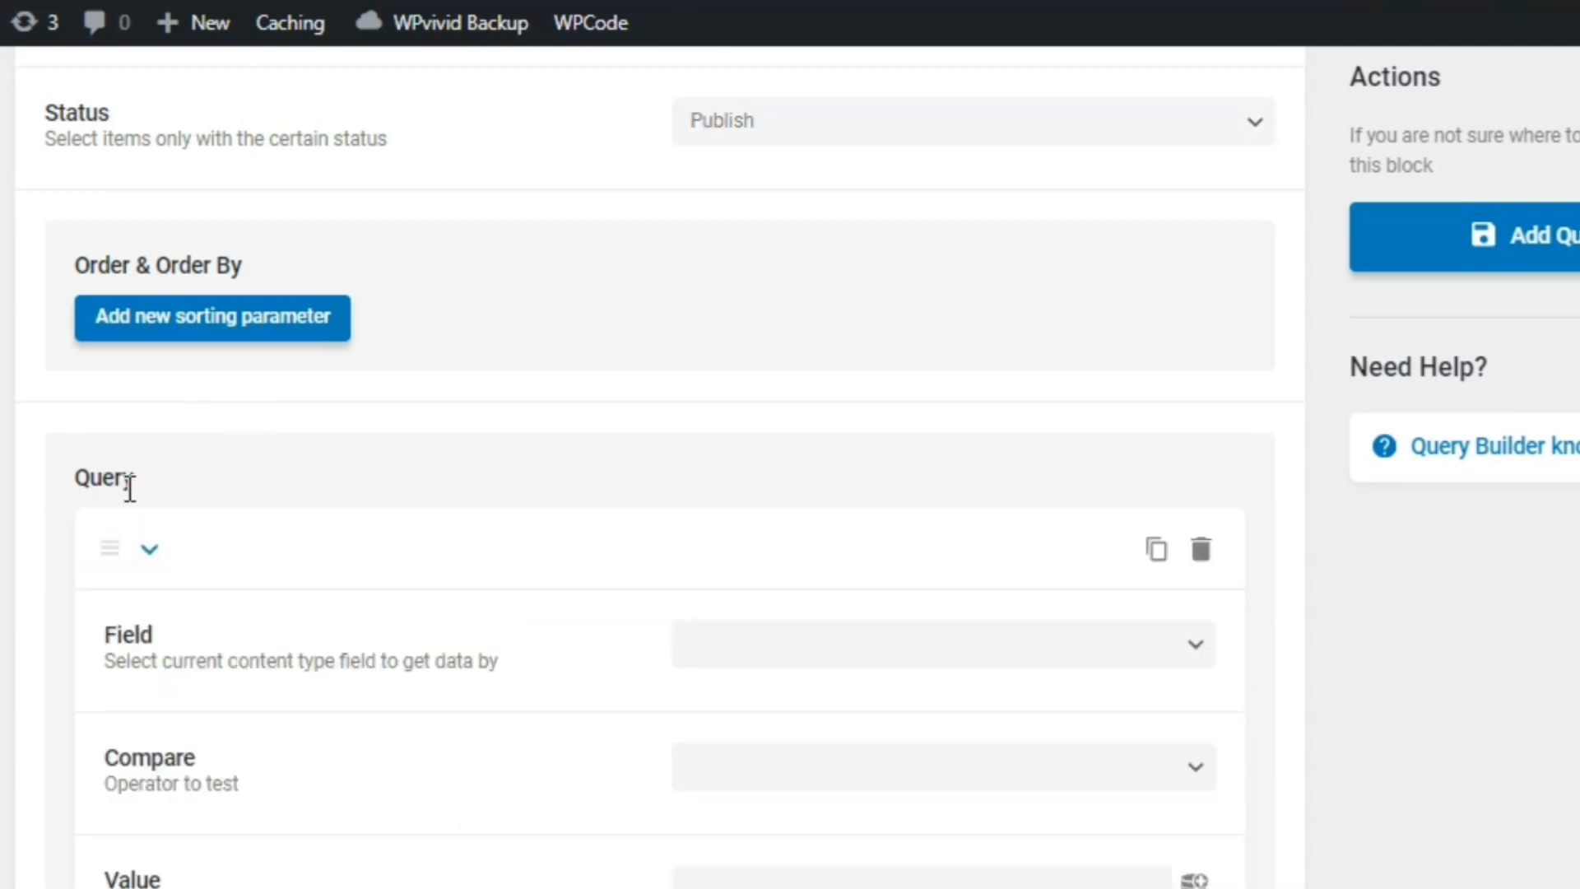
{"action": "left_click", "coordinate": [782, 652]}
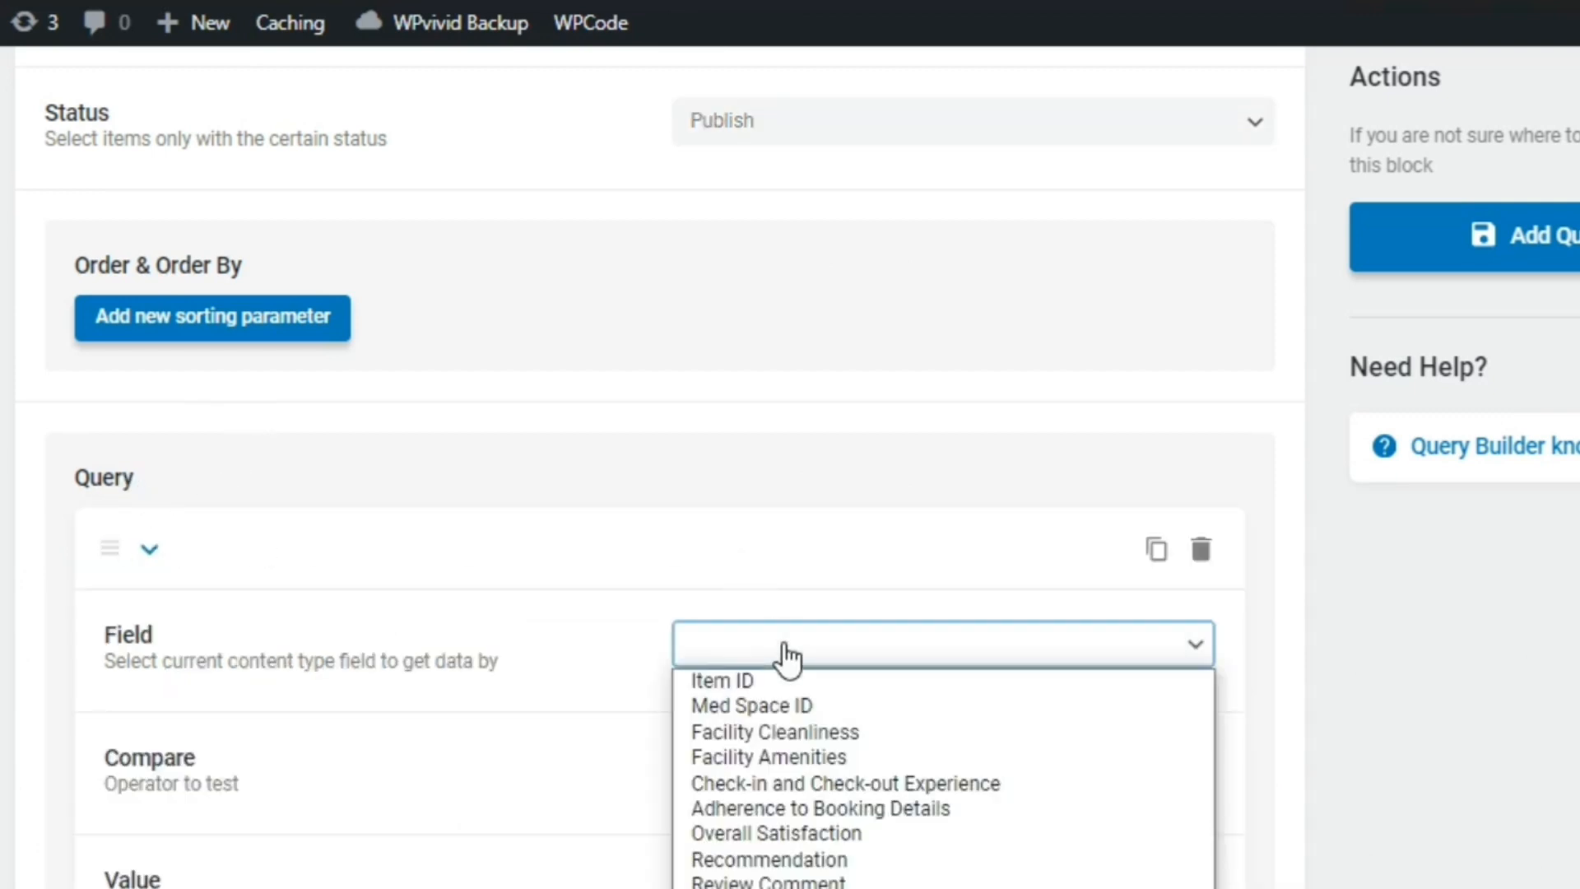
{"action": "left_click", "coordinate": [775, 884]}
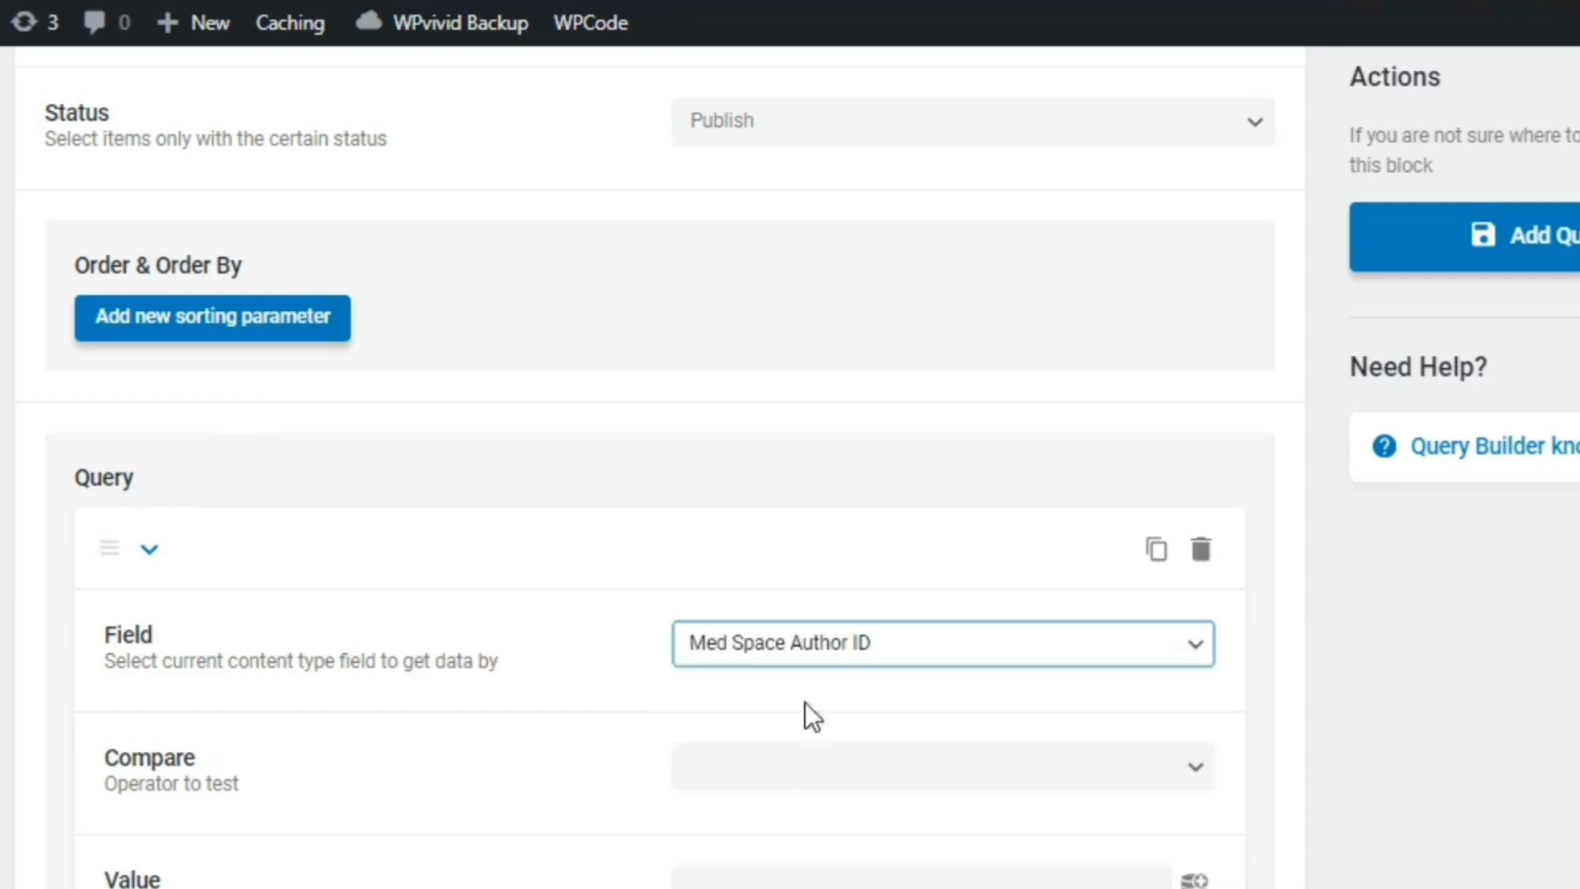
{"action": "scroll", "coordinate": [658, 460], "scroll_direction": "down", "scroll_amount": 4}
{"action": "left_click", "coordinate": [1058, 457]}
{"action": "left_click", "coordinate": [895, 470]}
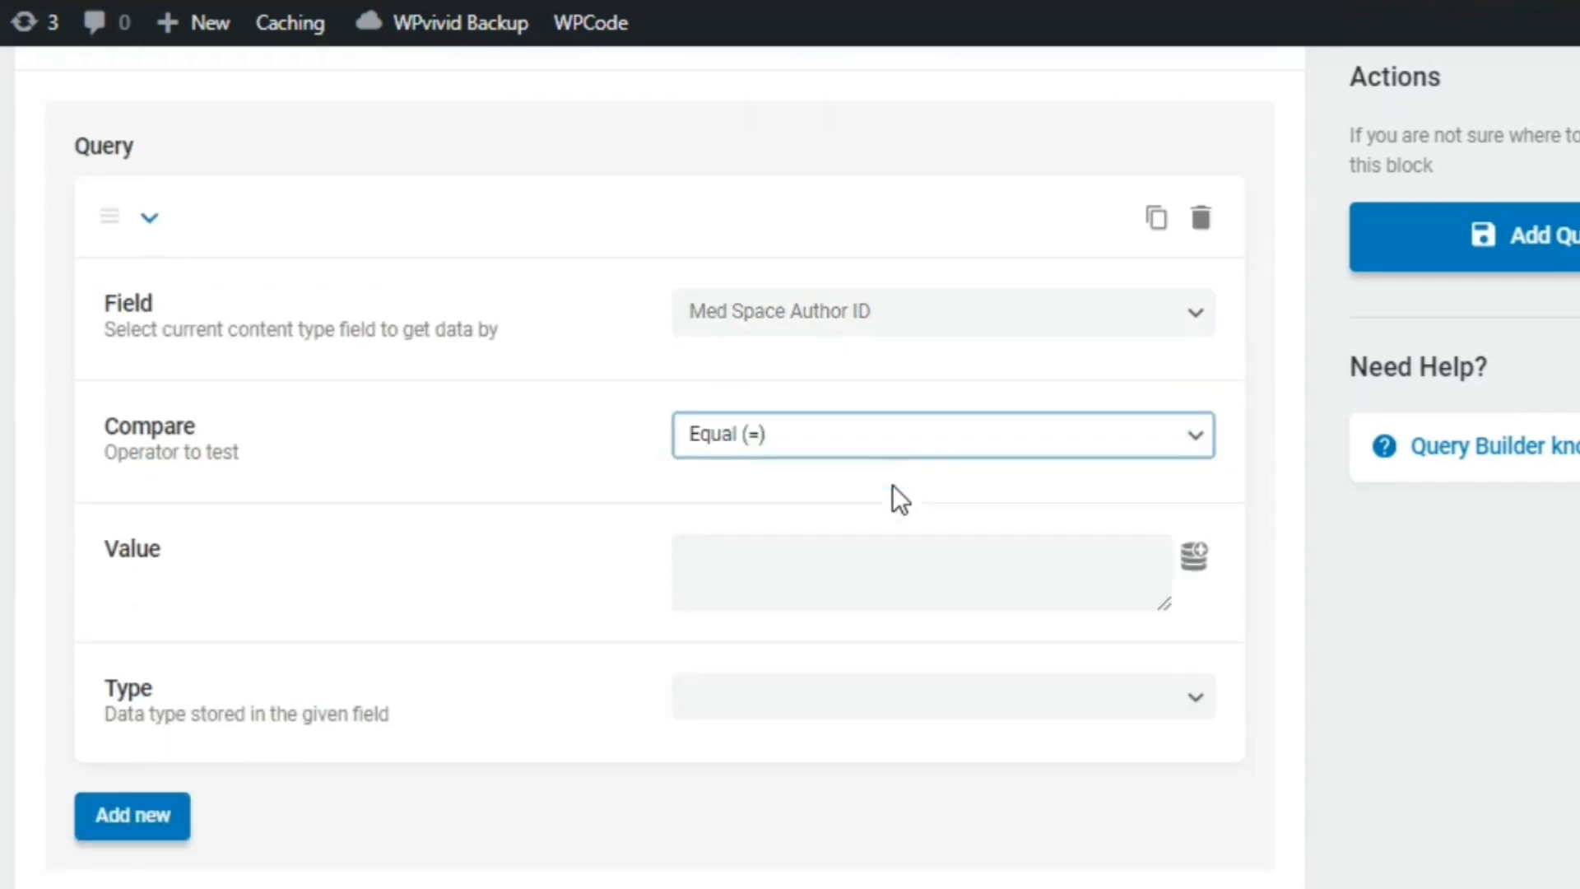
Set the condition's value to the dynamic Current ID and its data type to Numeric, and save the new query
{"action": "left_click", "coordinate": [1194, 557]}
{"action": "left_click", "coordinate": [929, 561]}
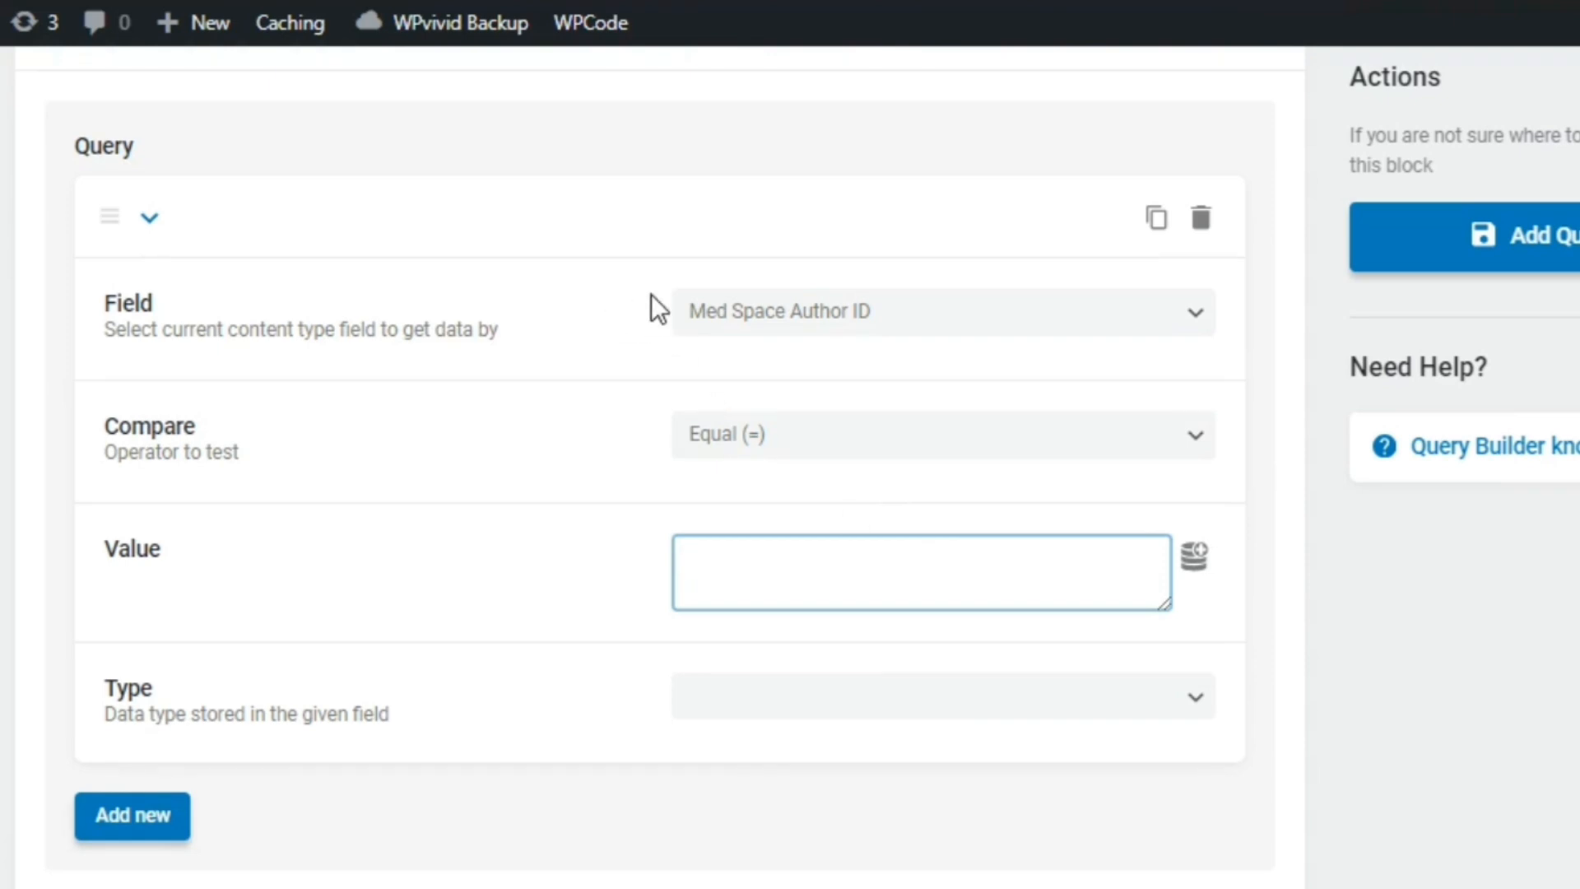
{"action": "left_click", "coordinate": [1195, 559]}
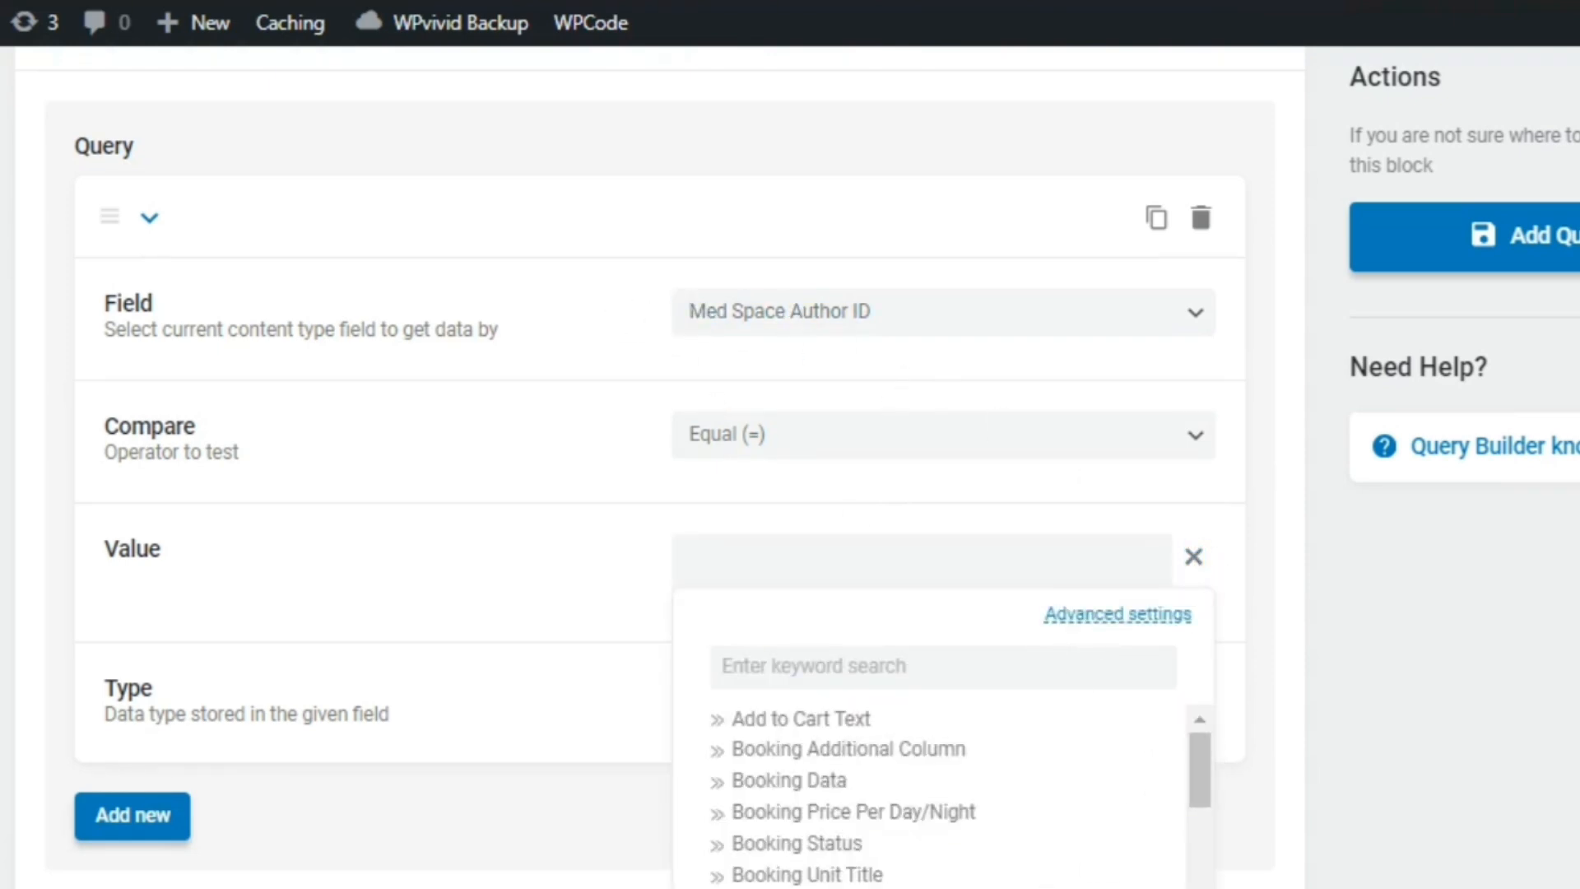
{"action": "left_click", "coordinate": [823, 886]}
{"action": "left_click", "coordinate": [834, 689]}
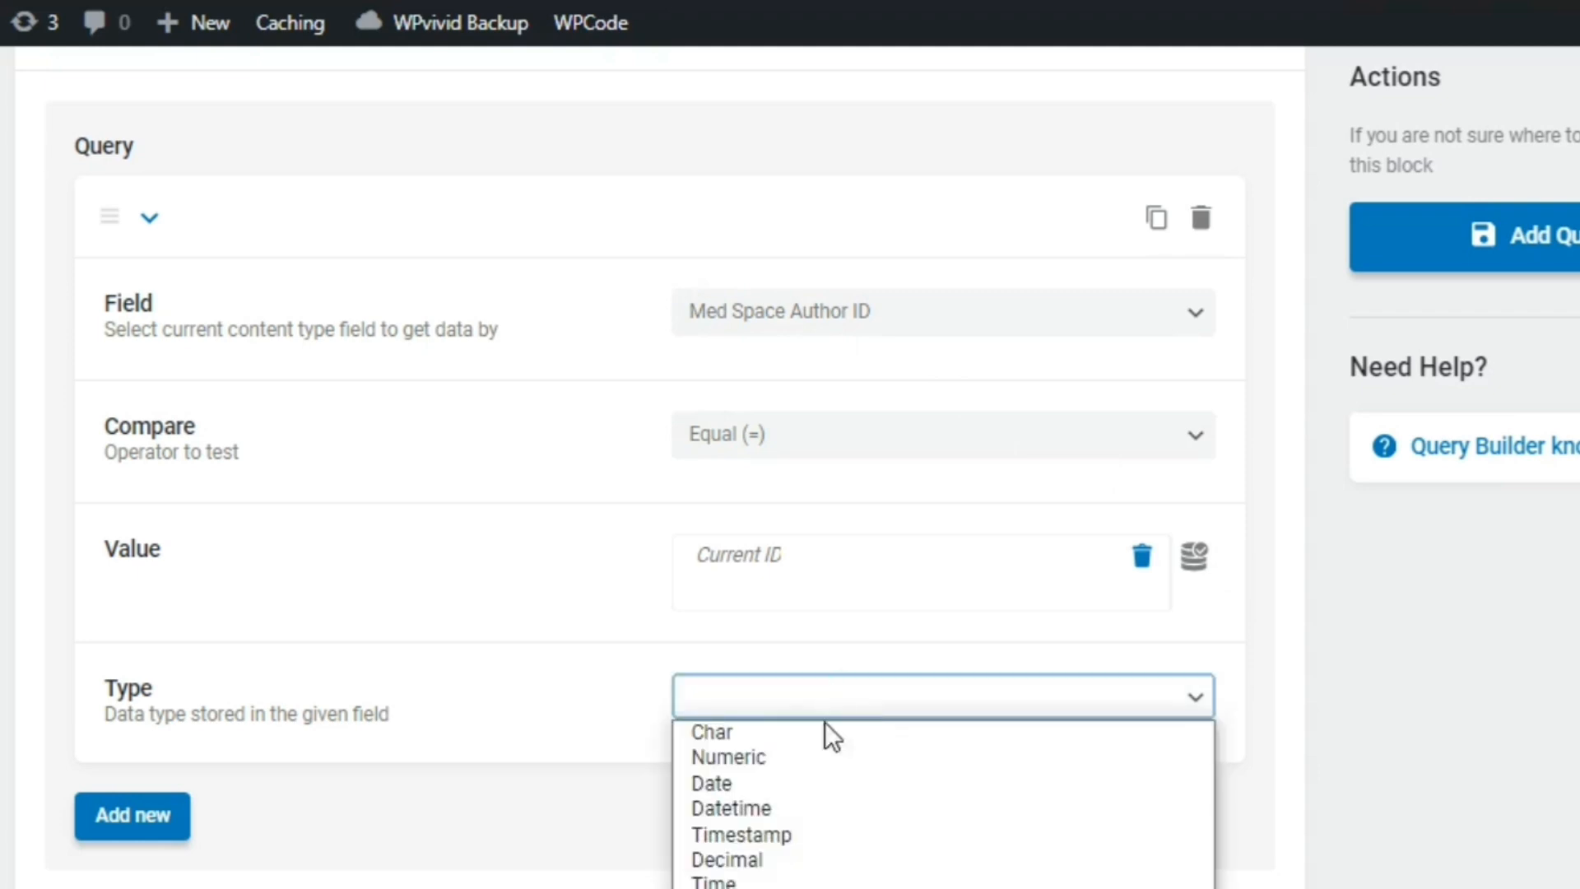
{"action": "left_click", "coordinate": [817, 752]}
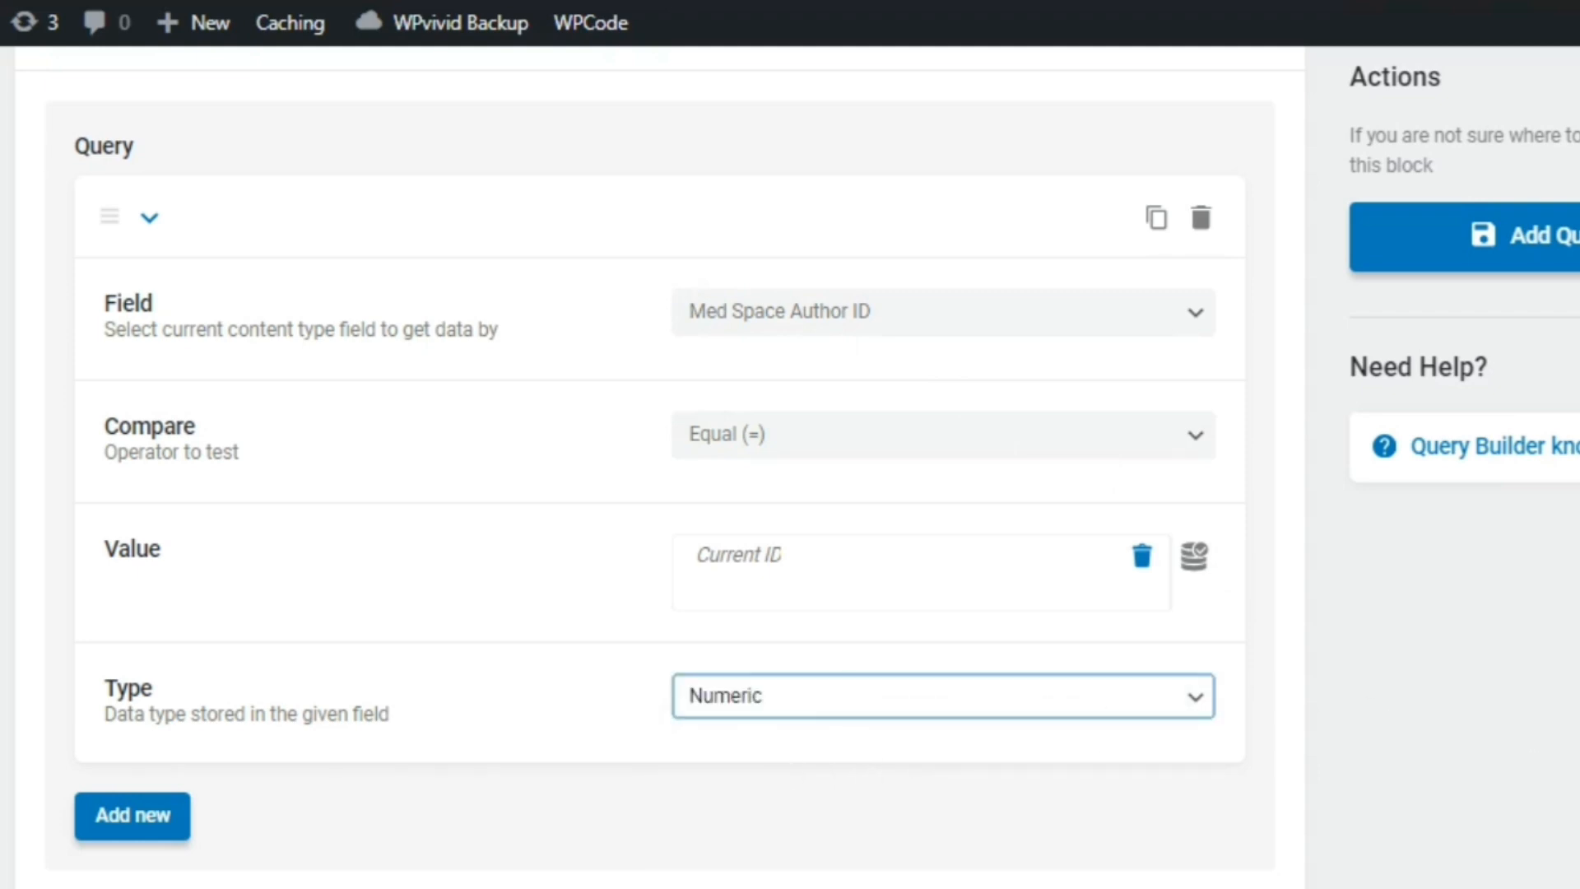
{"action": "scroll", "coordinate": [660, 467], "scroll_direction": "down", "scroll_amount": 2}
{"action": "scroll", "coordinate": [660, 466], "scroll_direction": "up", "scroll_amount": 3}
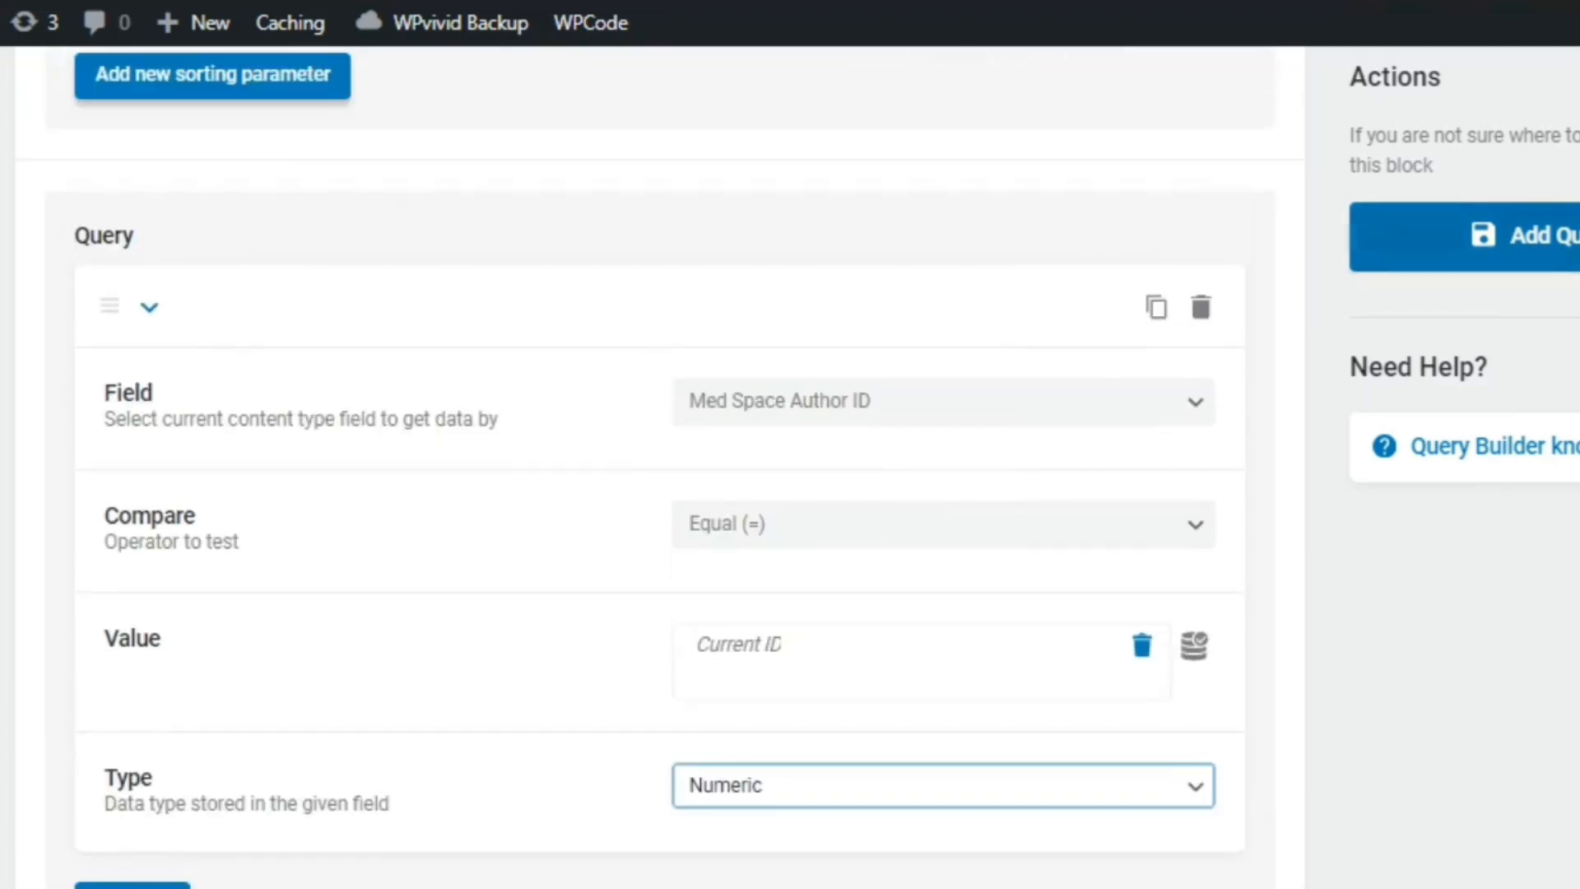
{"action": "left_click", "coordinate": [1535, 236]}
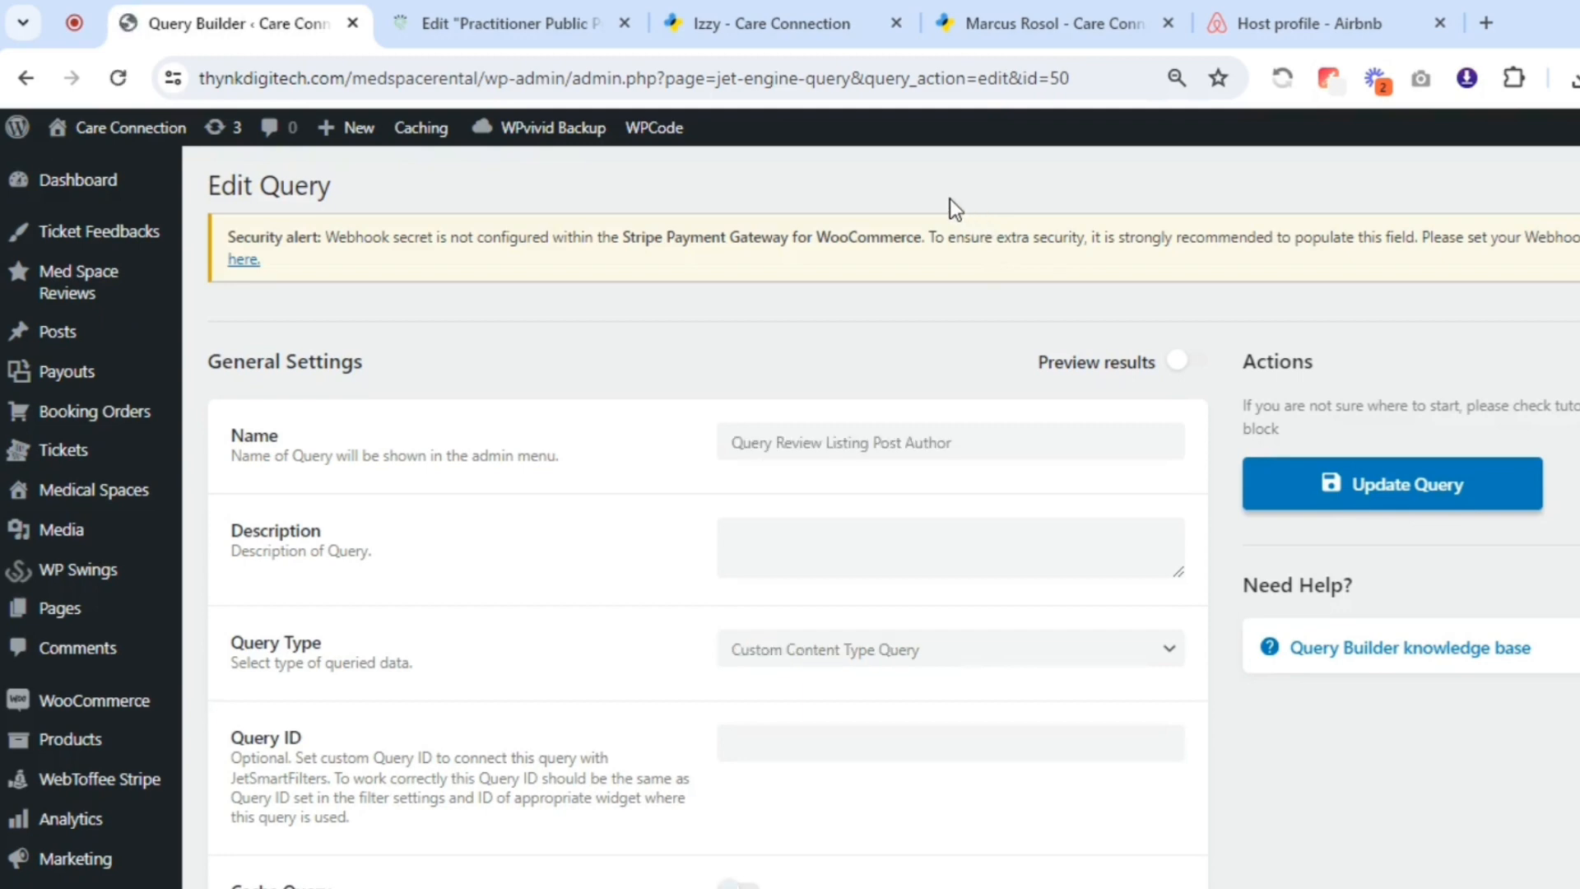
Return to the Practitioner Public Profile template in the Elementor editor and reload it
{"action": "left_click", "coordinate": [749, 23]}
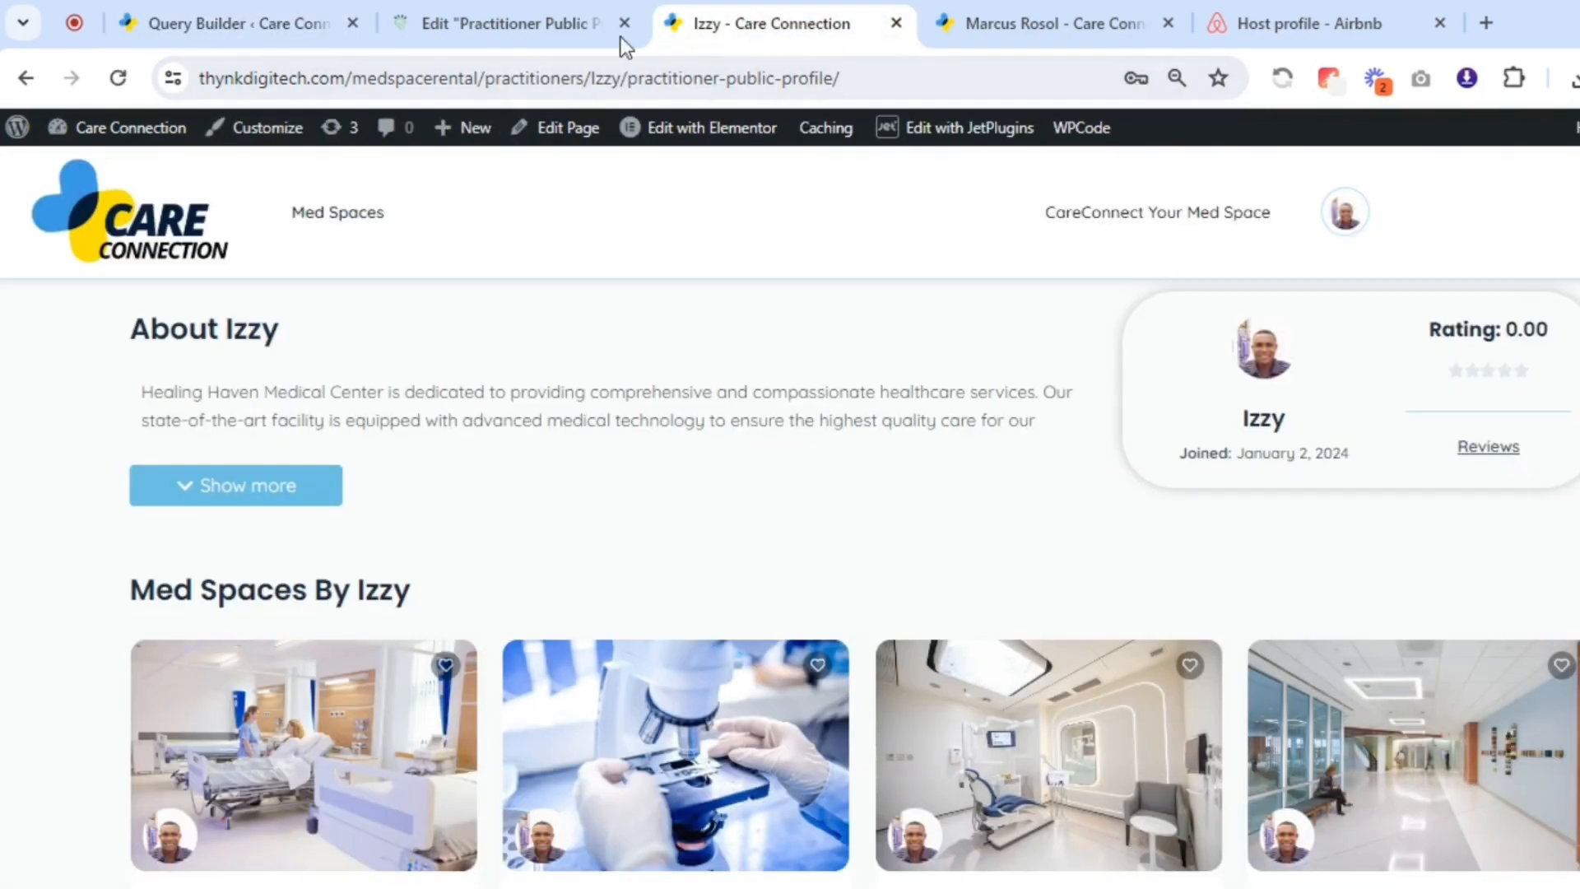
{"action": "left_click", "coordinate": [430, 23]}
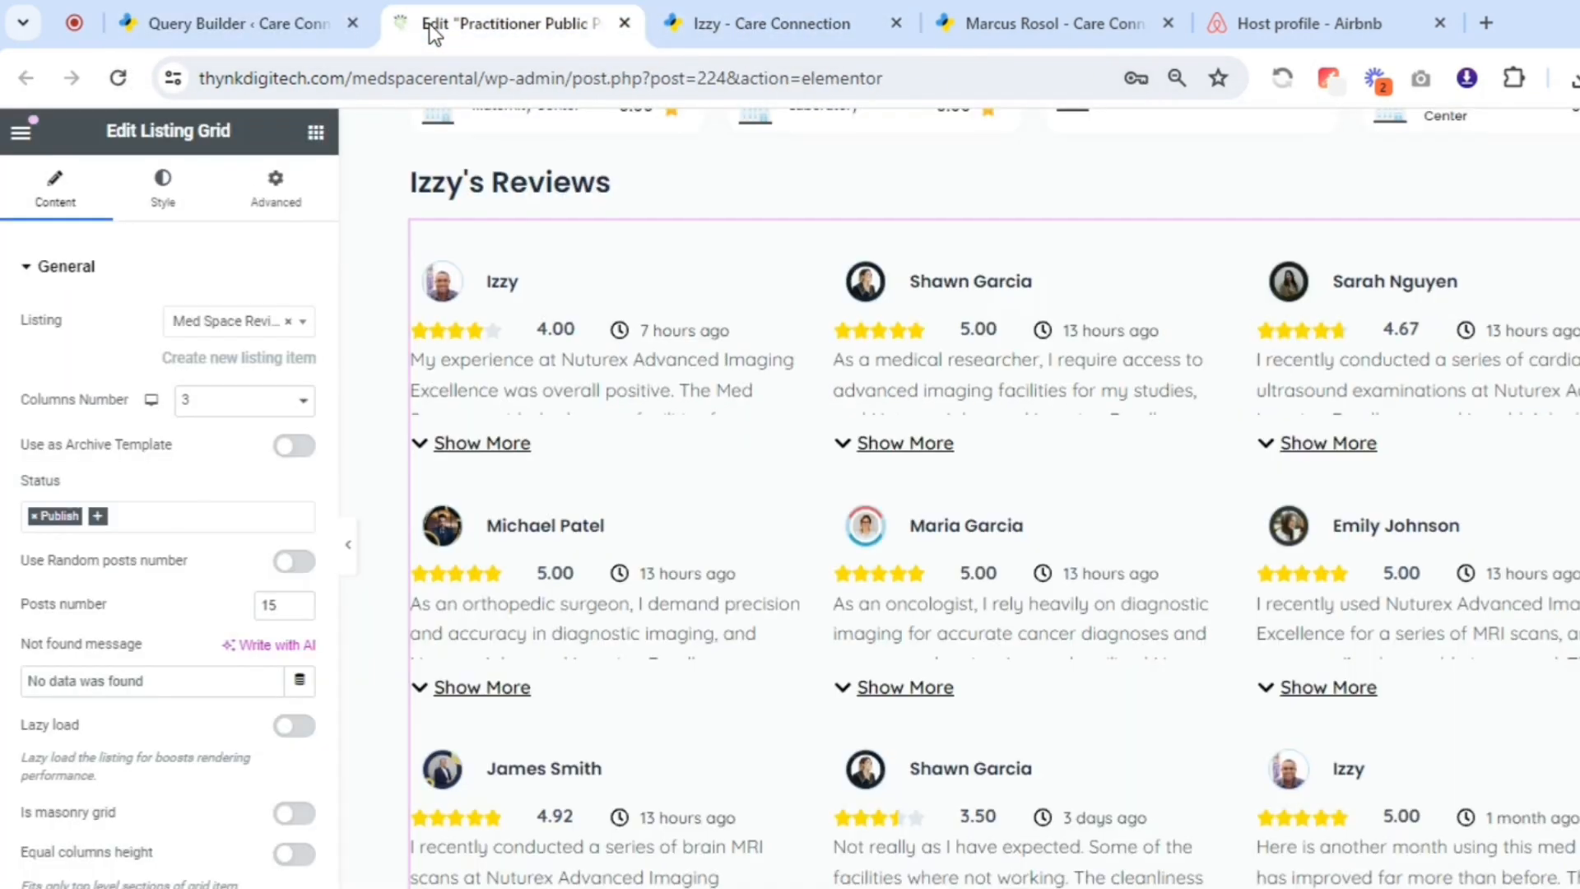
{"action": "left_click", "coordinate": [117, 78]}
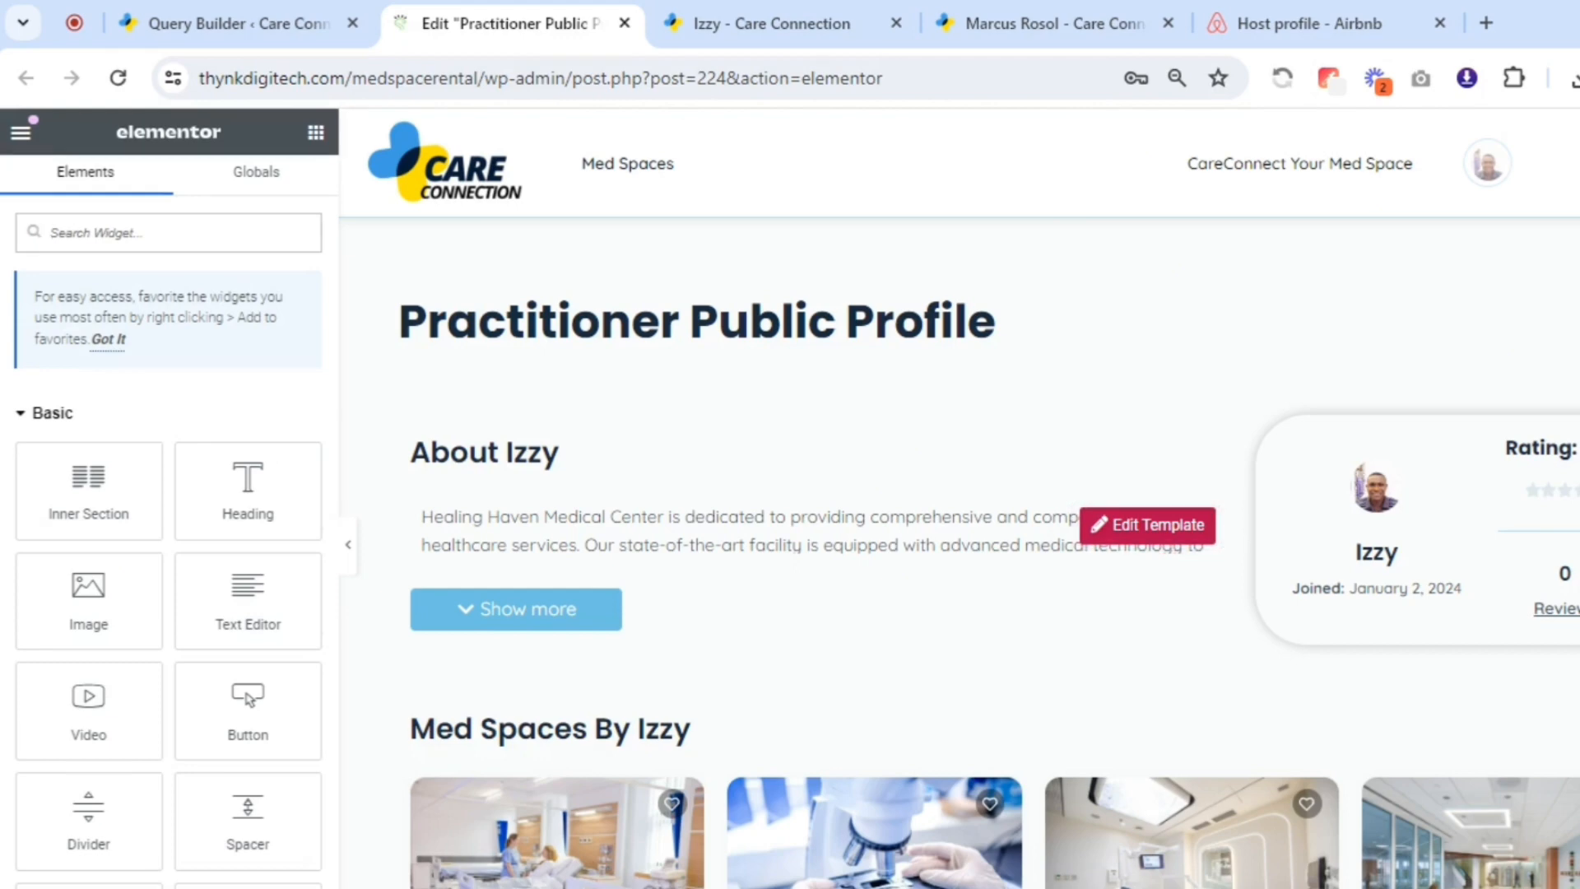
Enable the custom query on the Listing Grid in the reviews section and set it to Query Review Listing Post Author
{"action": "scroll", "coordinate": [959, 498], "scroll_direction": "down", "scroll_amount": 10}
{"action": "scroll", "coordinate": [959, 498], "scroll_direction": "down", "scroll_amount": 1}
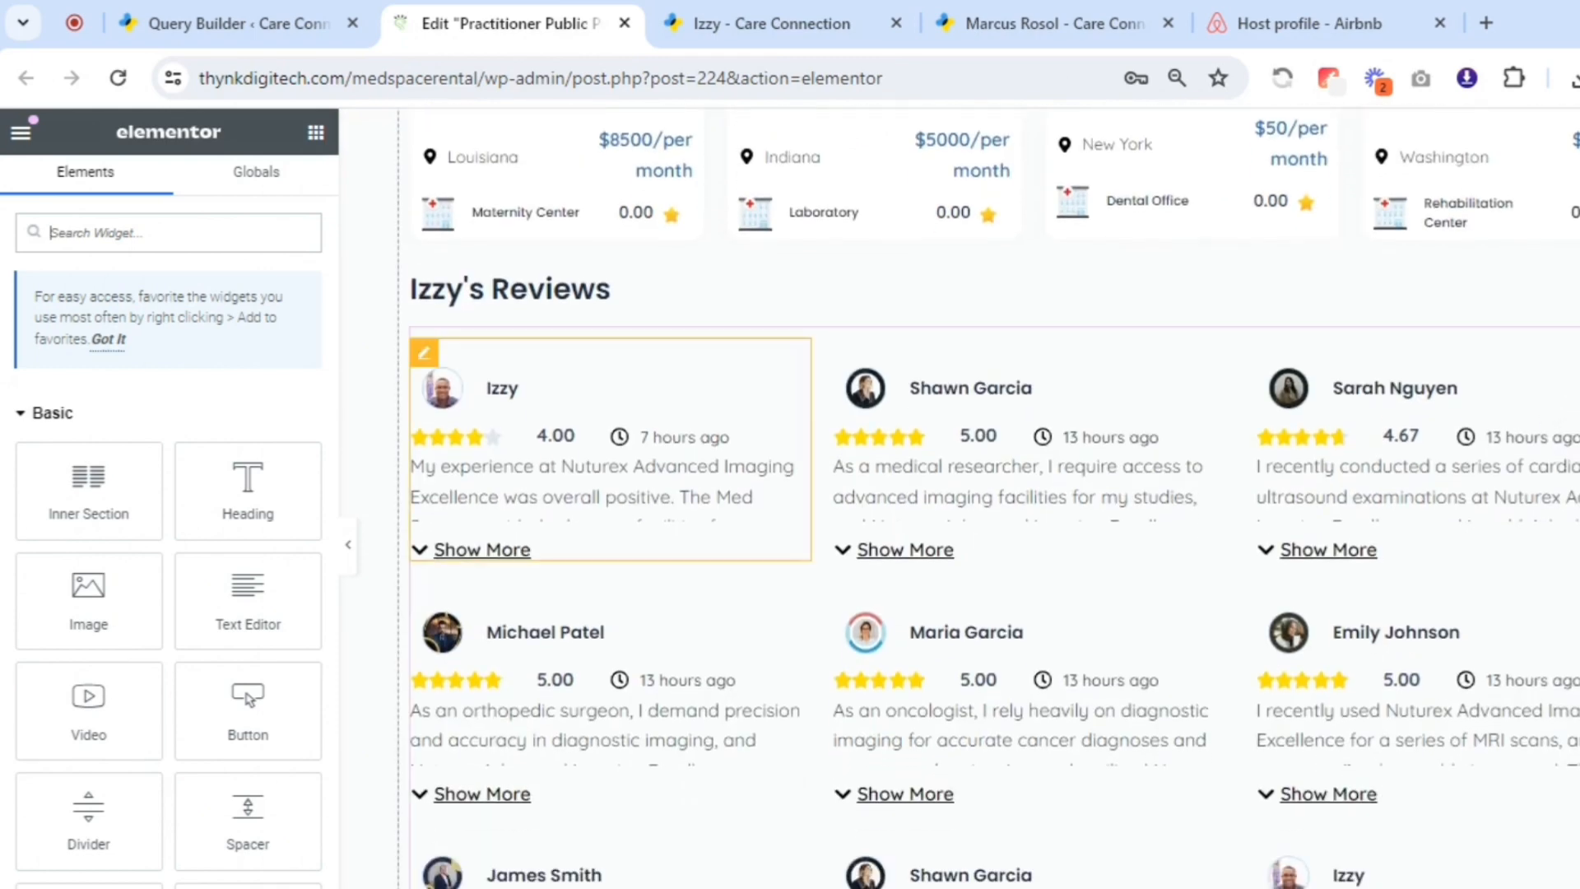
{"action": "left_click", "coordinate": [1473, 352]}
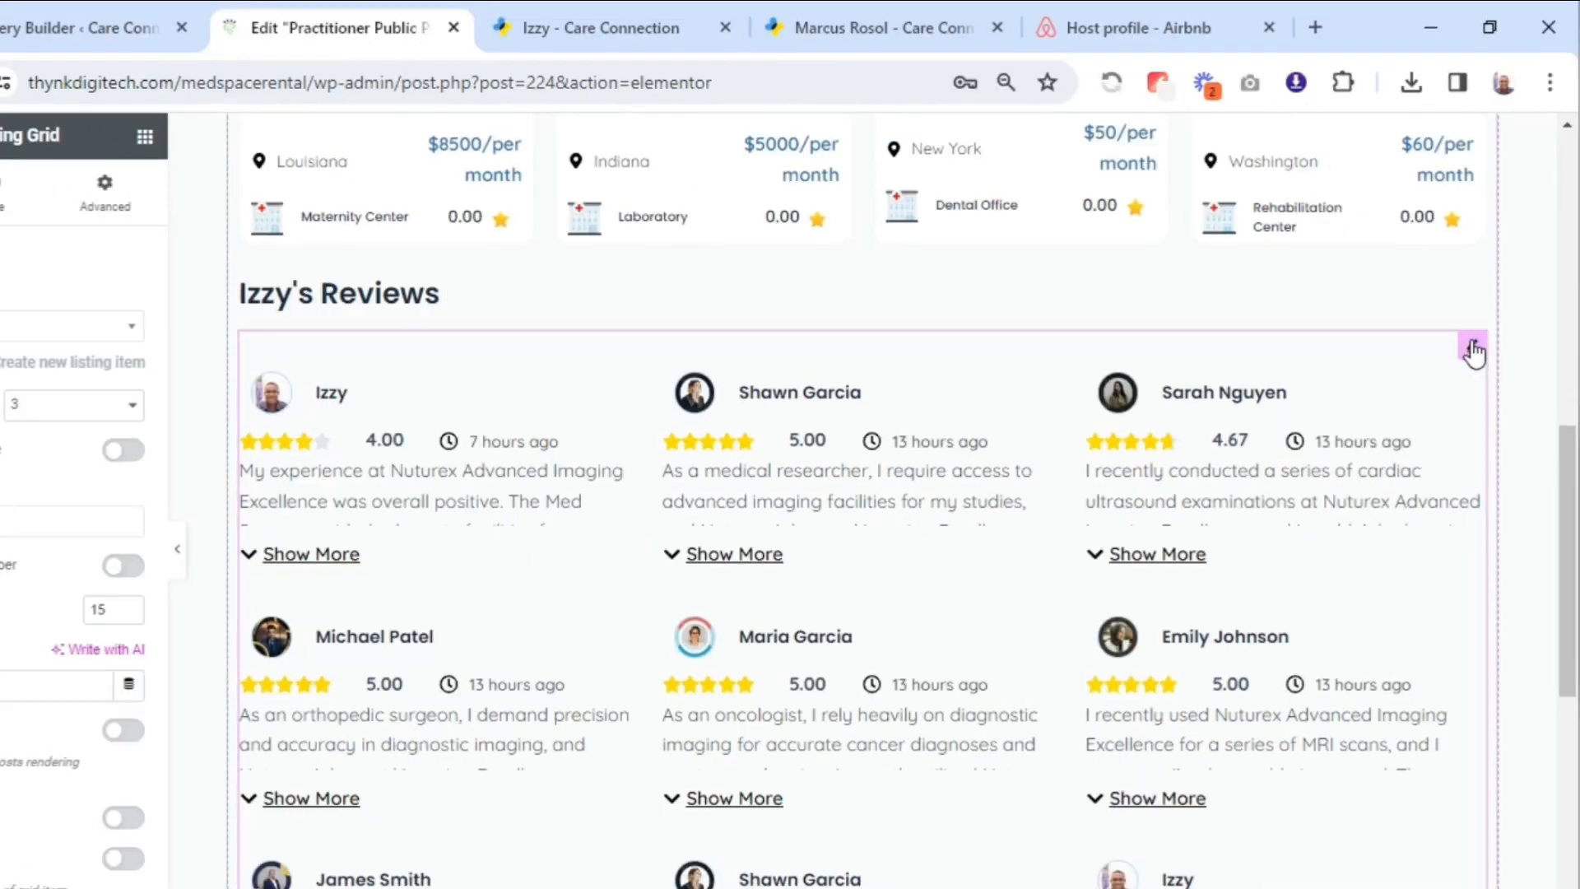
{"action": "scroll", "coordinate": [156, 529], "scroll_direction": "down", "scroll_amount": 10}
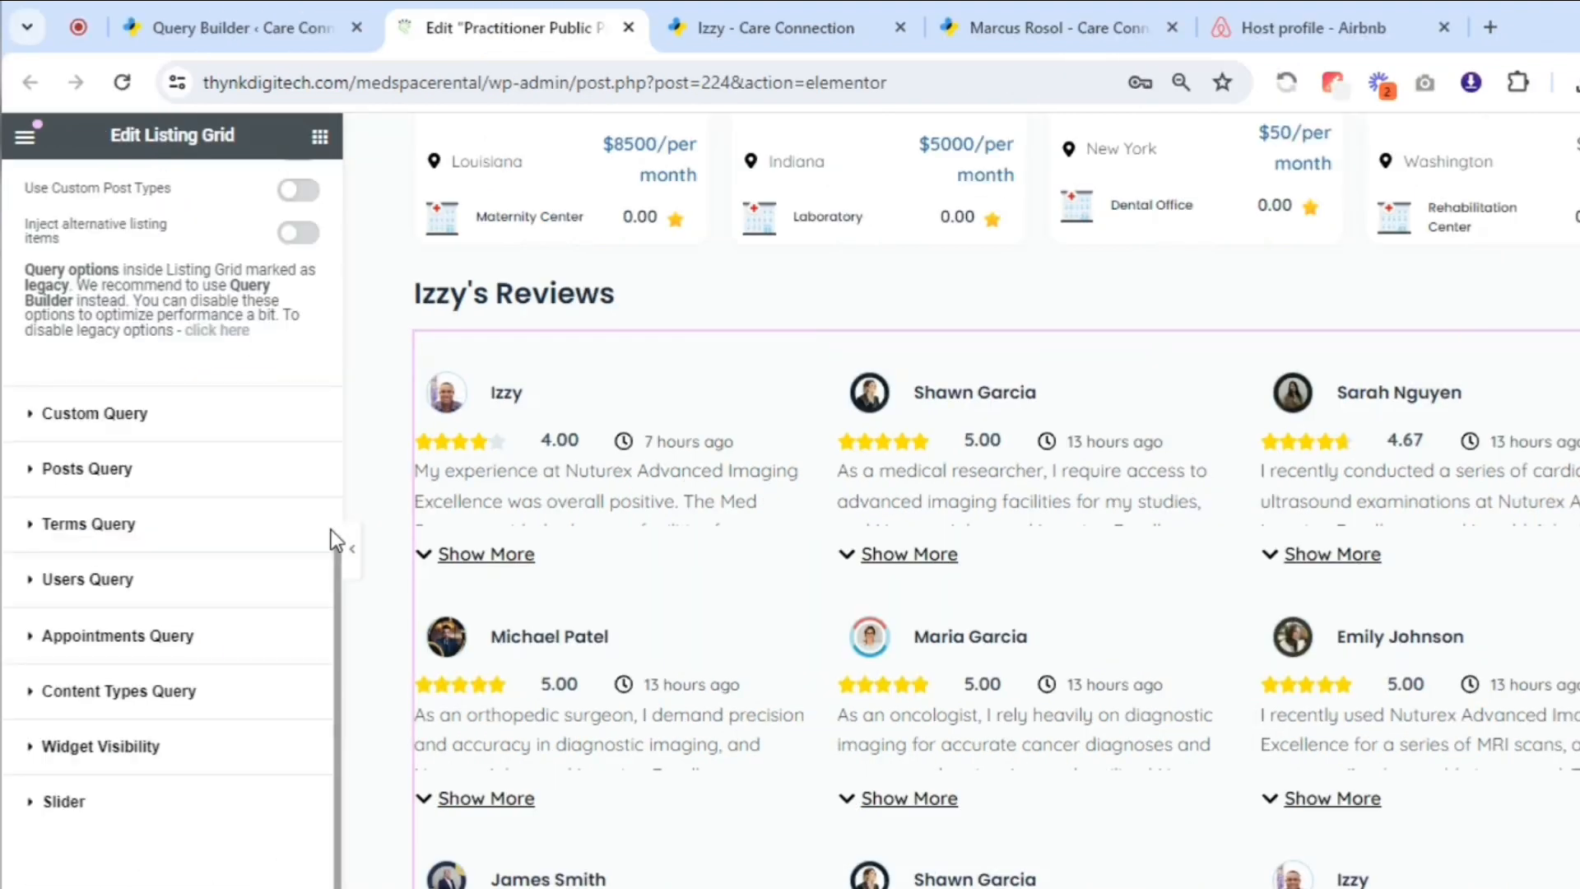
{"action": "left_click", "coordinate": [166, 424]}
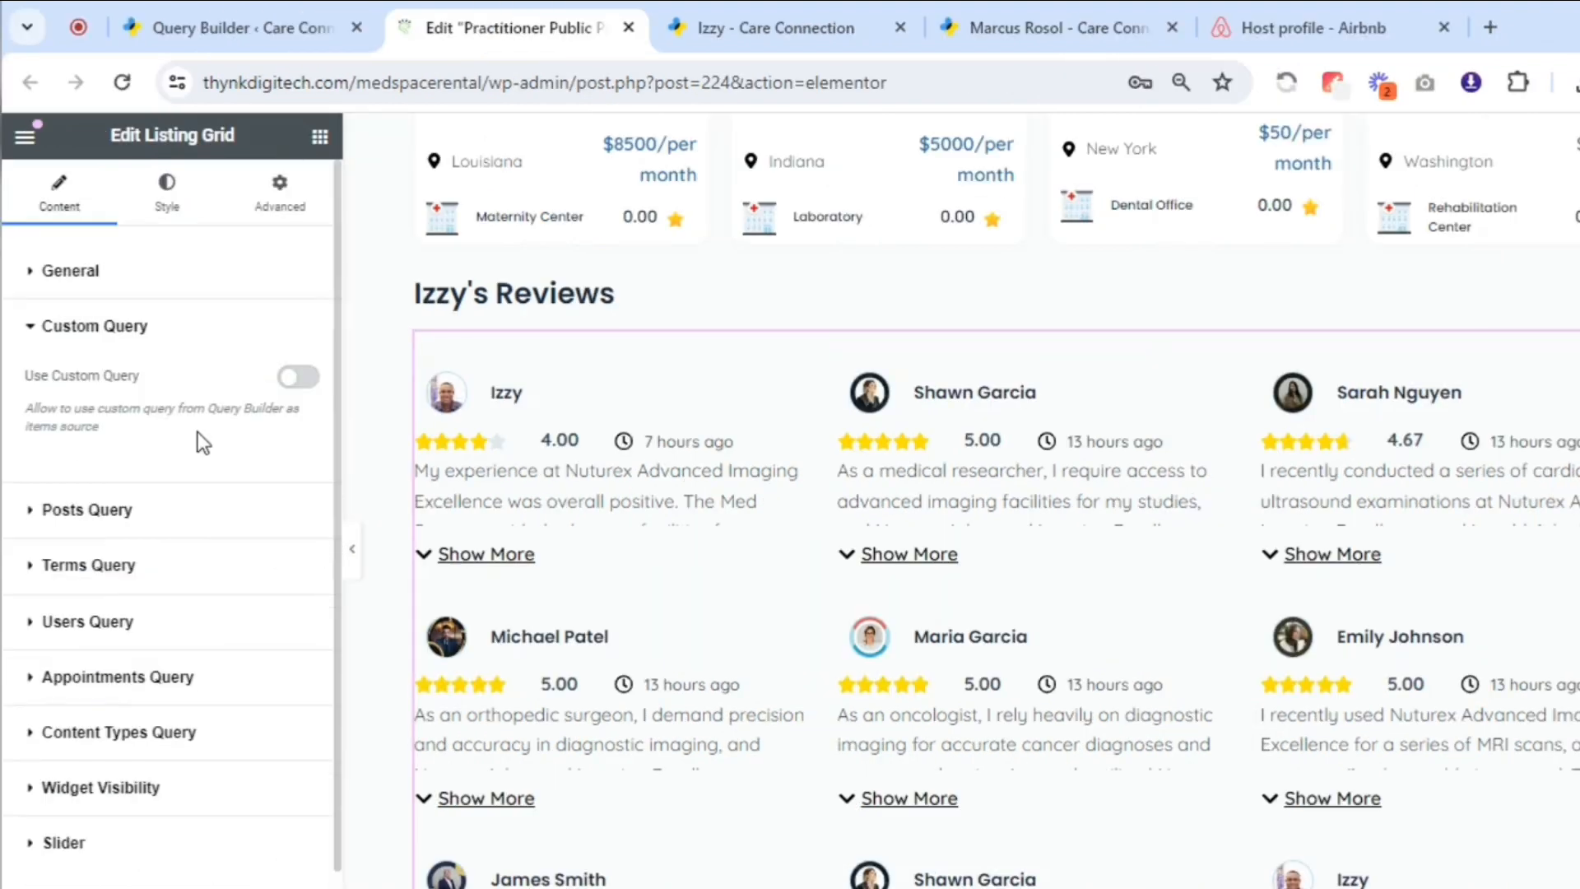
{"action": "left_click", "coordinate": [295, 378]}
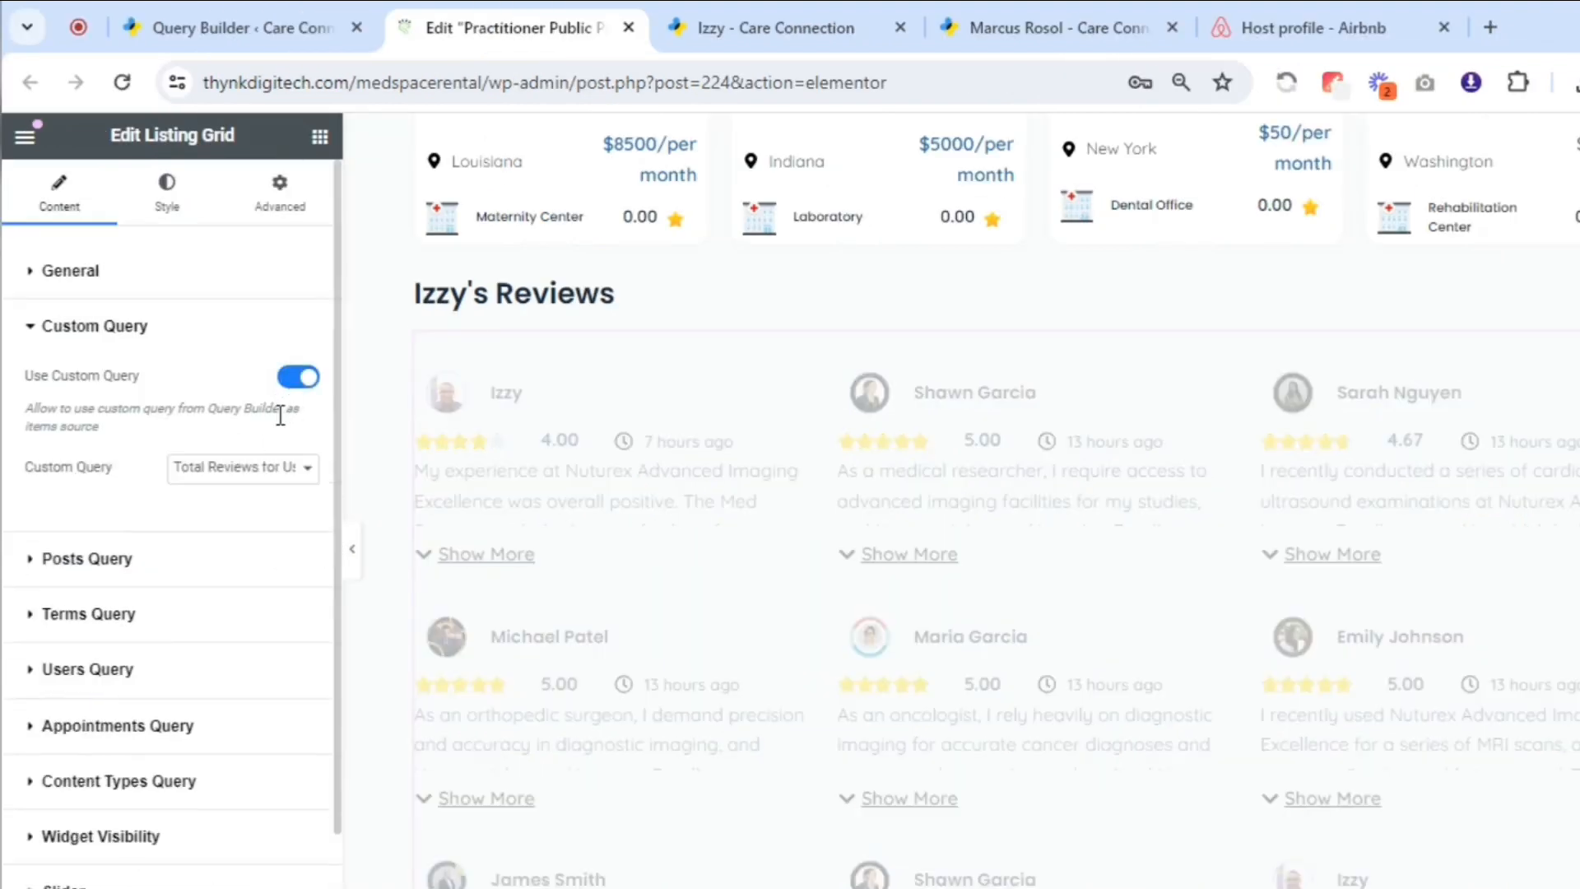
{"action": "left_click", "coordinate": [239, 470]}
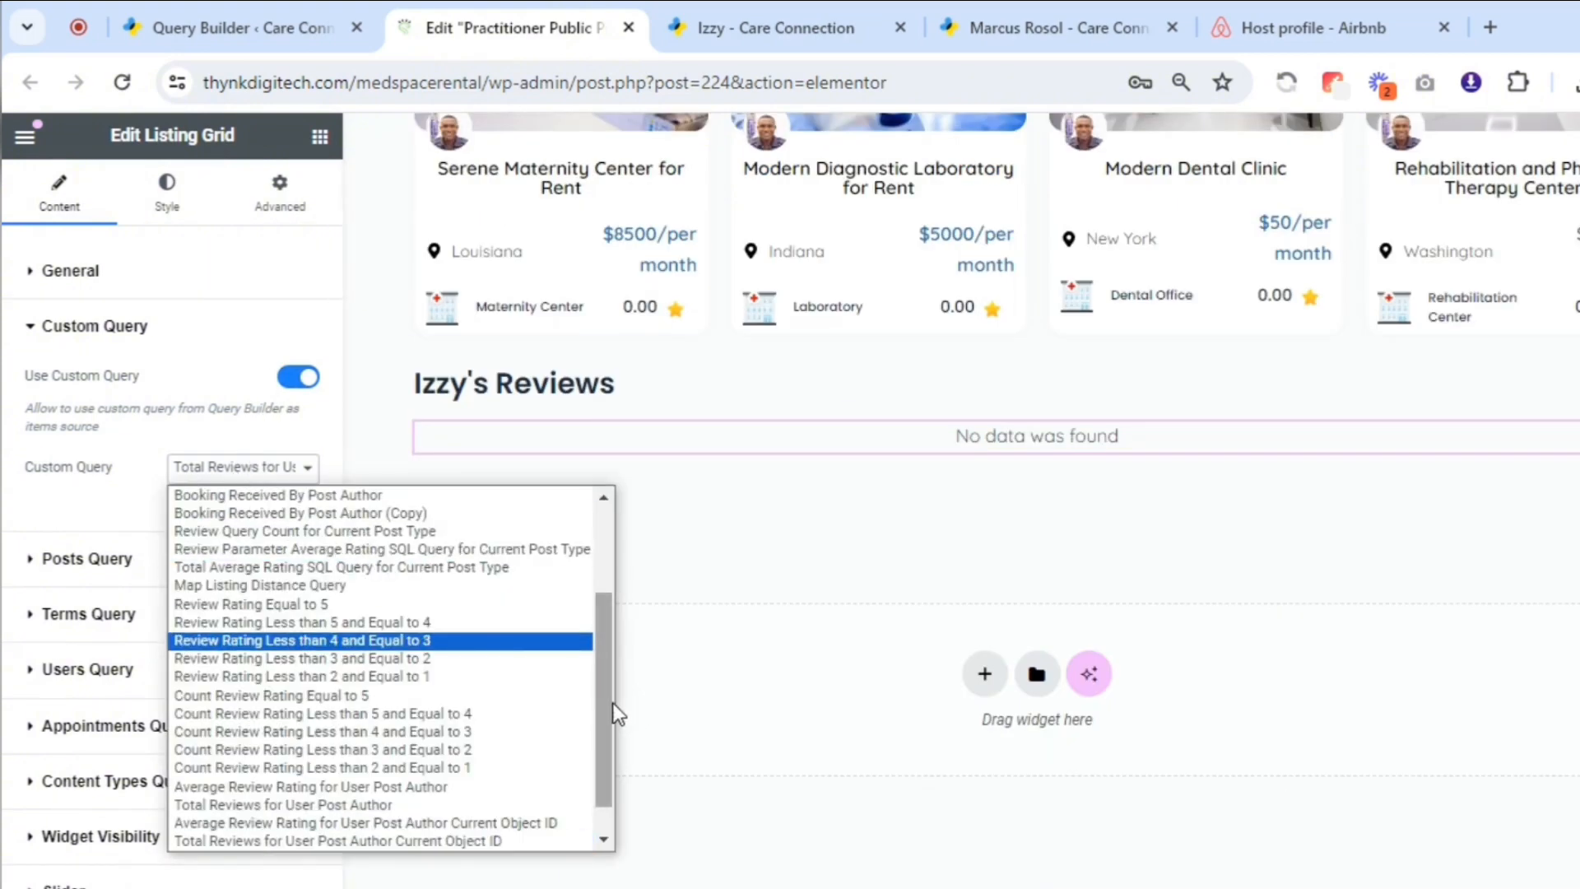
{"action": "scroll", "coordinate": [605, 702], "scroll_direction": "down", "scroll_amount": 1}
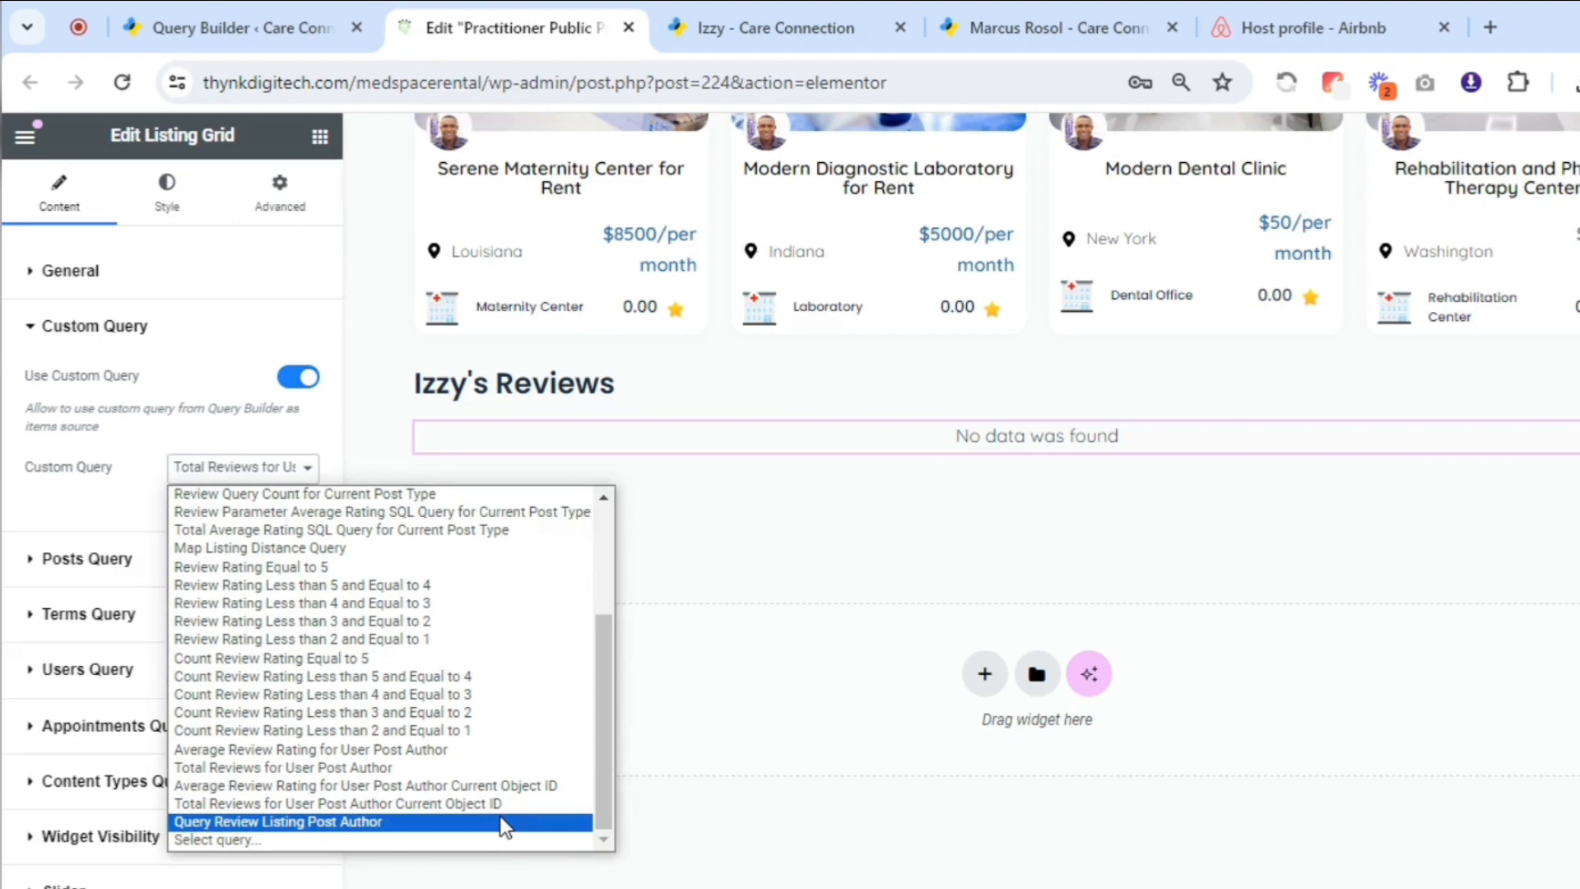
{"action": "left_click", "coordinate": [338, 823]}
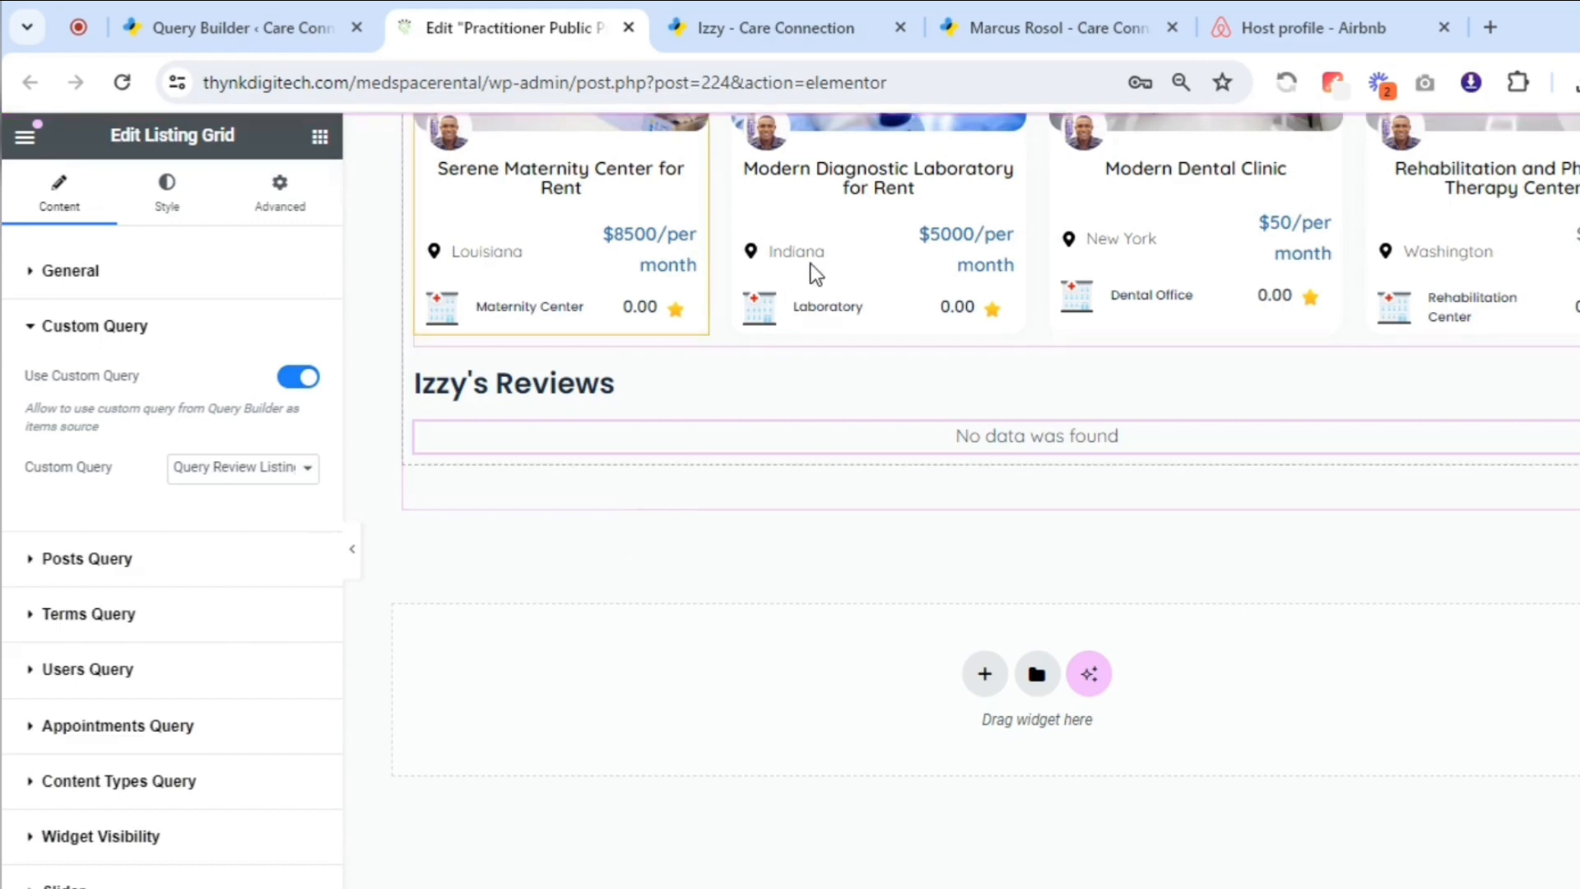
Switch to the practitioner's live public profile page with the listed reviews and reload it
{"action": "left_click", "coordinate": [961, 7]}
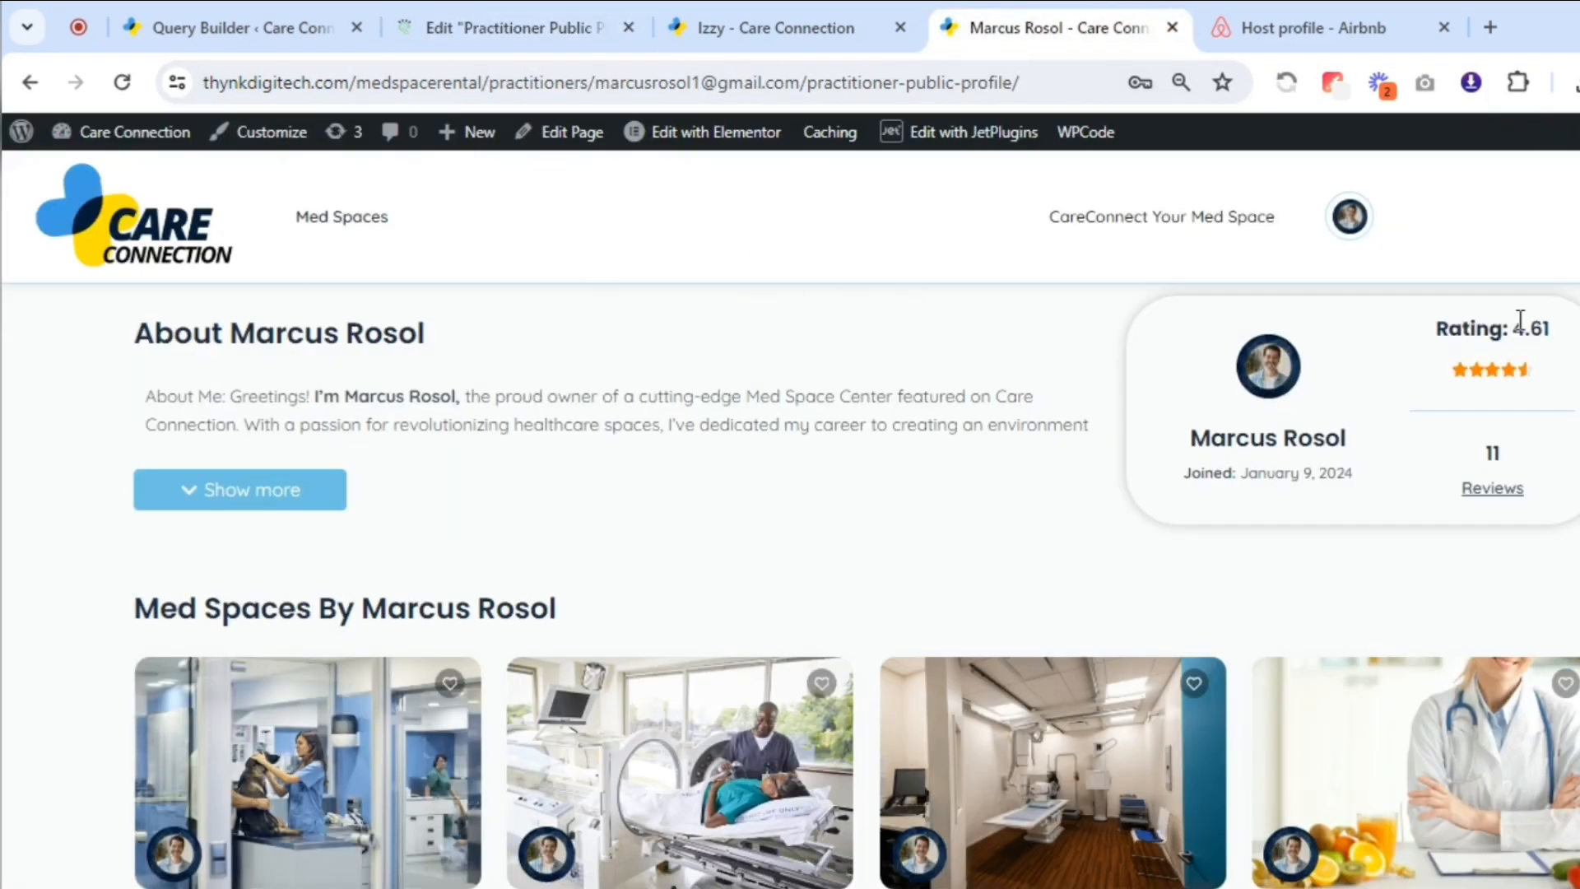
{"action": "scroll", "coordinate": [1474, 318], "scroll_direction": "down", "scroll_amount": 1}
{"action": "scroll", "coordinate": [1037, 511], "scroll_direction": "down", "scroll_amount": 8}
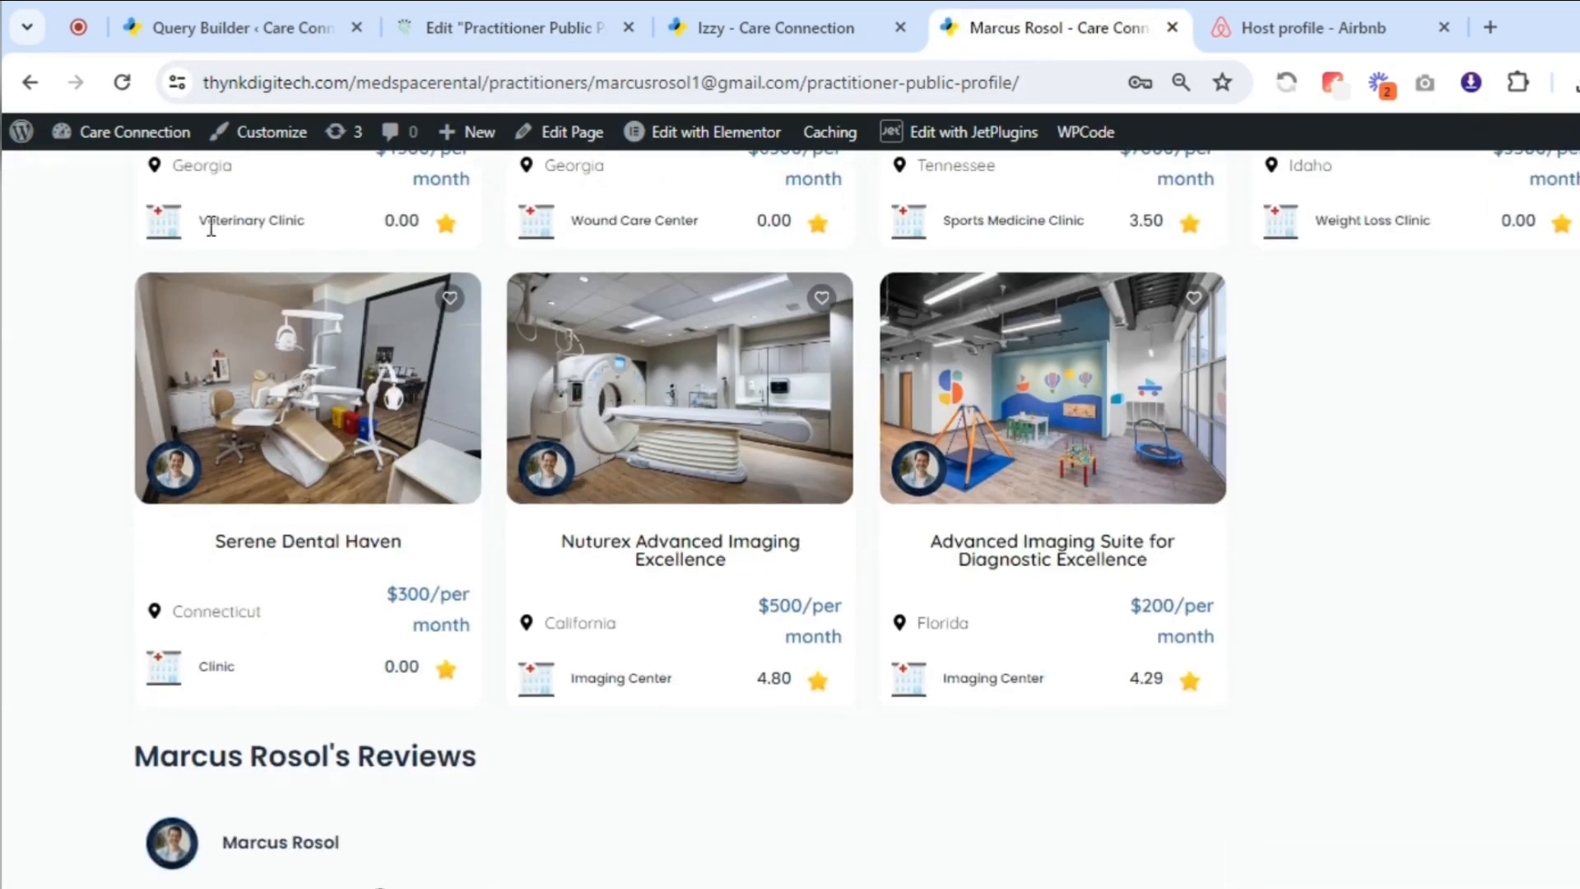
{"action": "left_click", "coordinate": [127, 82]}
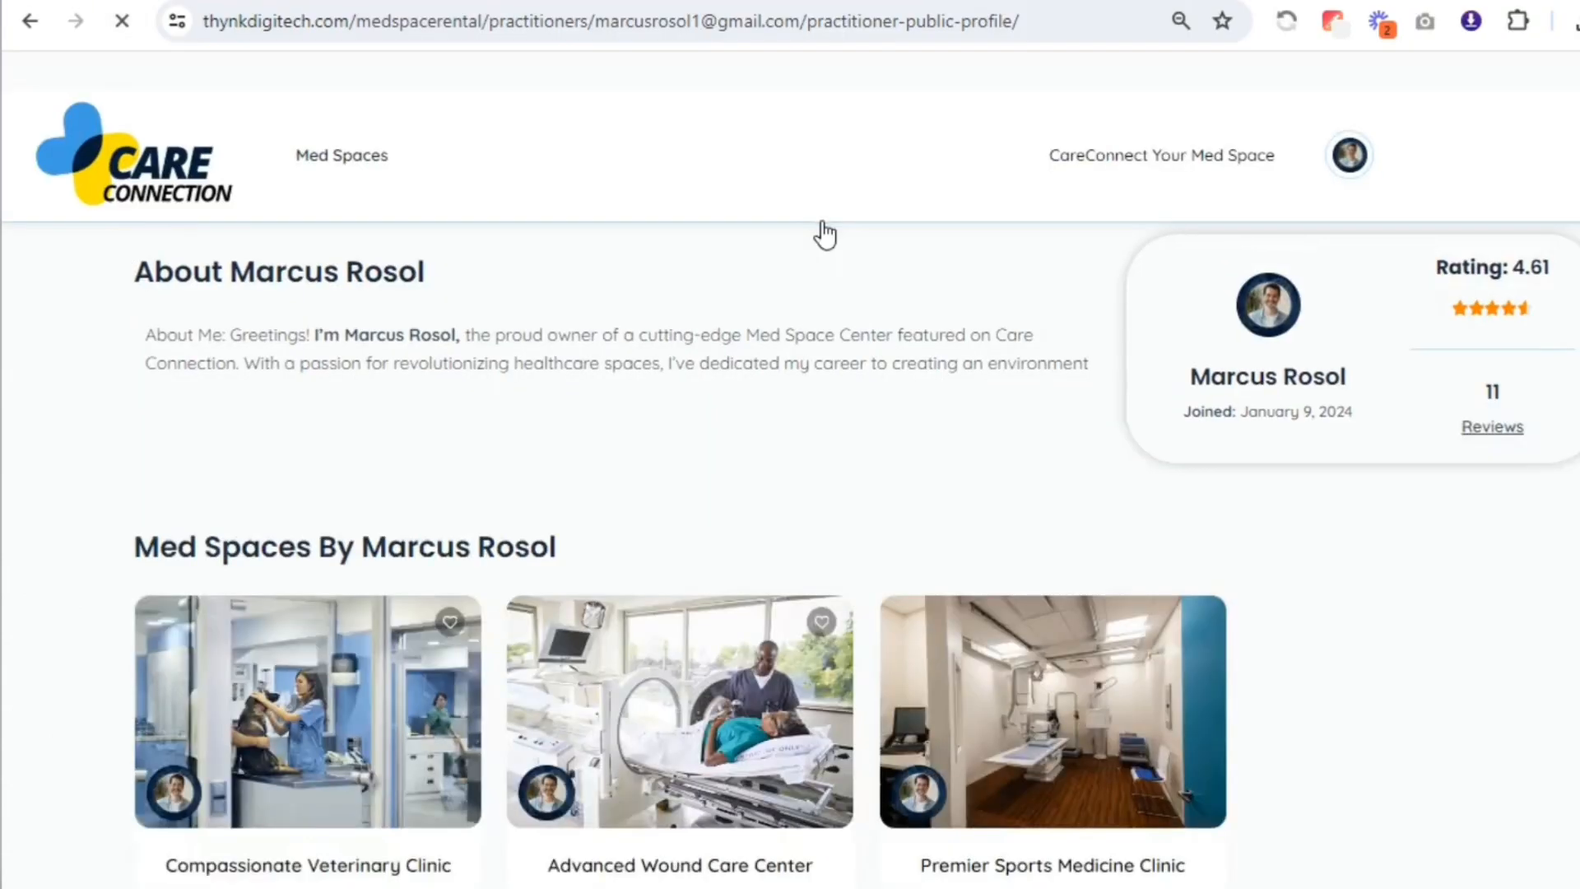
Compare the practitioner's rating and total review count with the reviews listed at the end of the profile page
{"action": "scroll", "coordinate": [1438, 429], "scroll_direction": "up", "scroll_amount": 8}
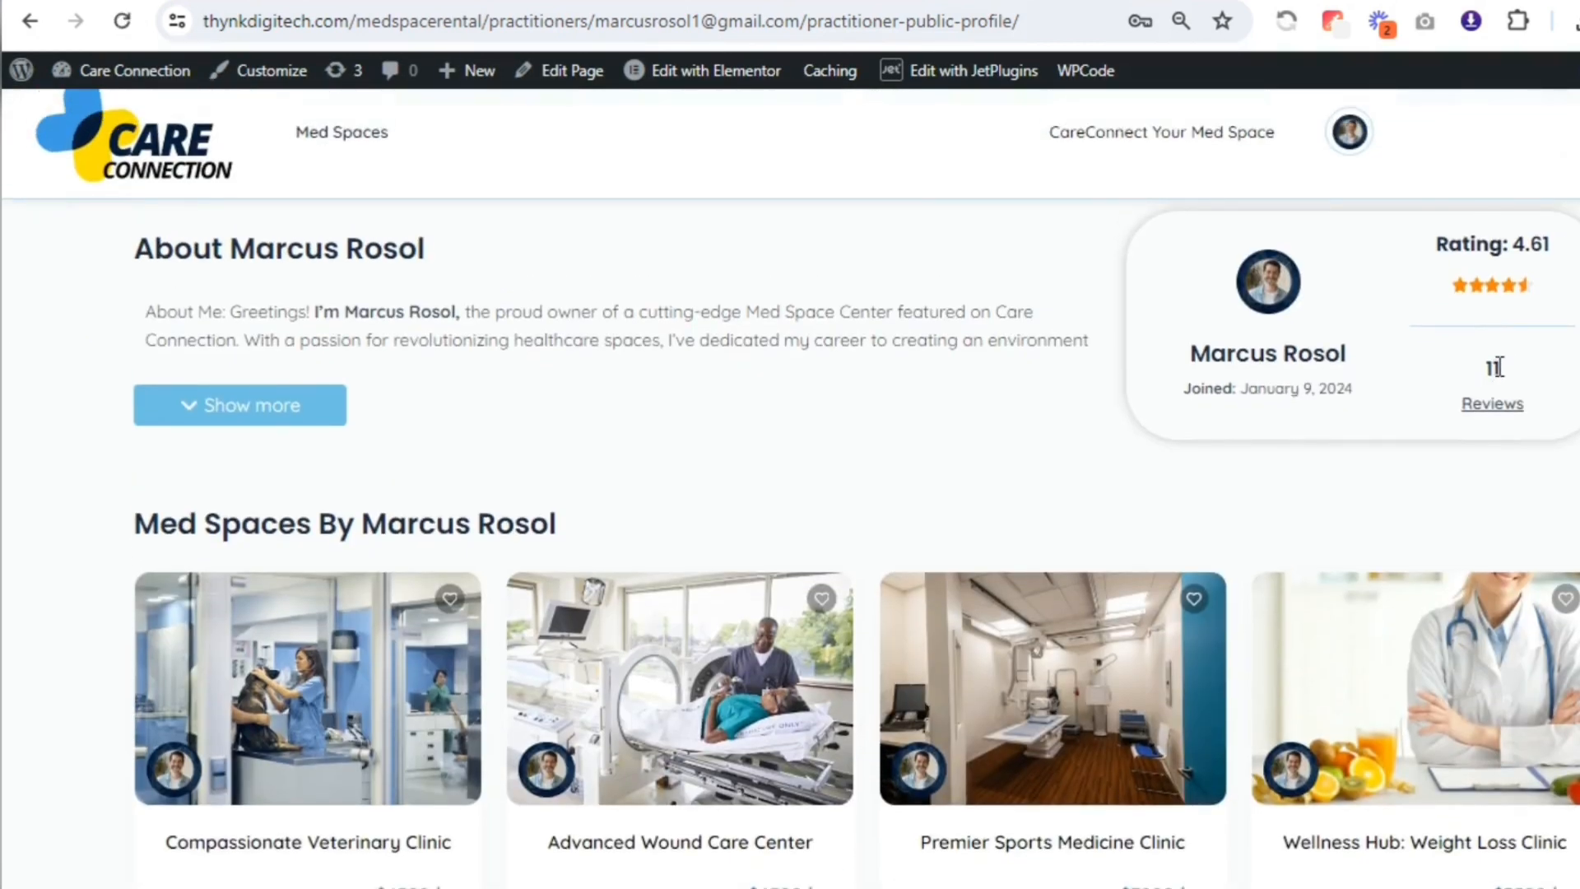
{"action": "scroll", "coordinate": [790, 485], "scroll_direction": "down", "scroll_amount": 15}
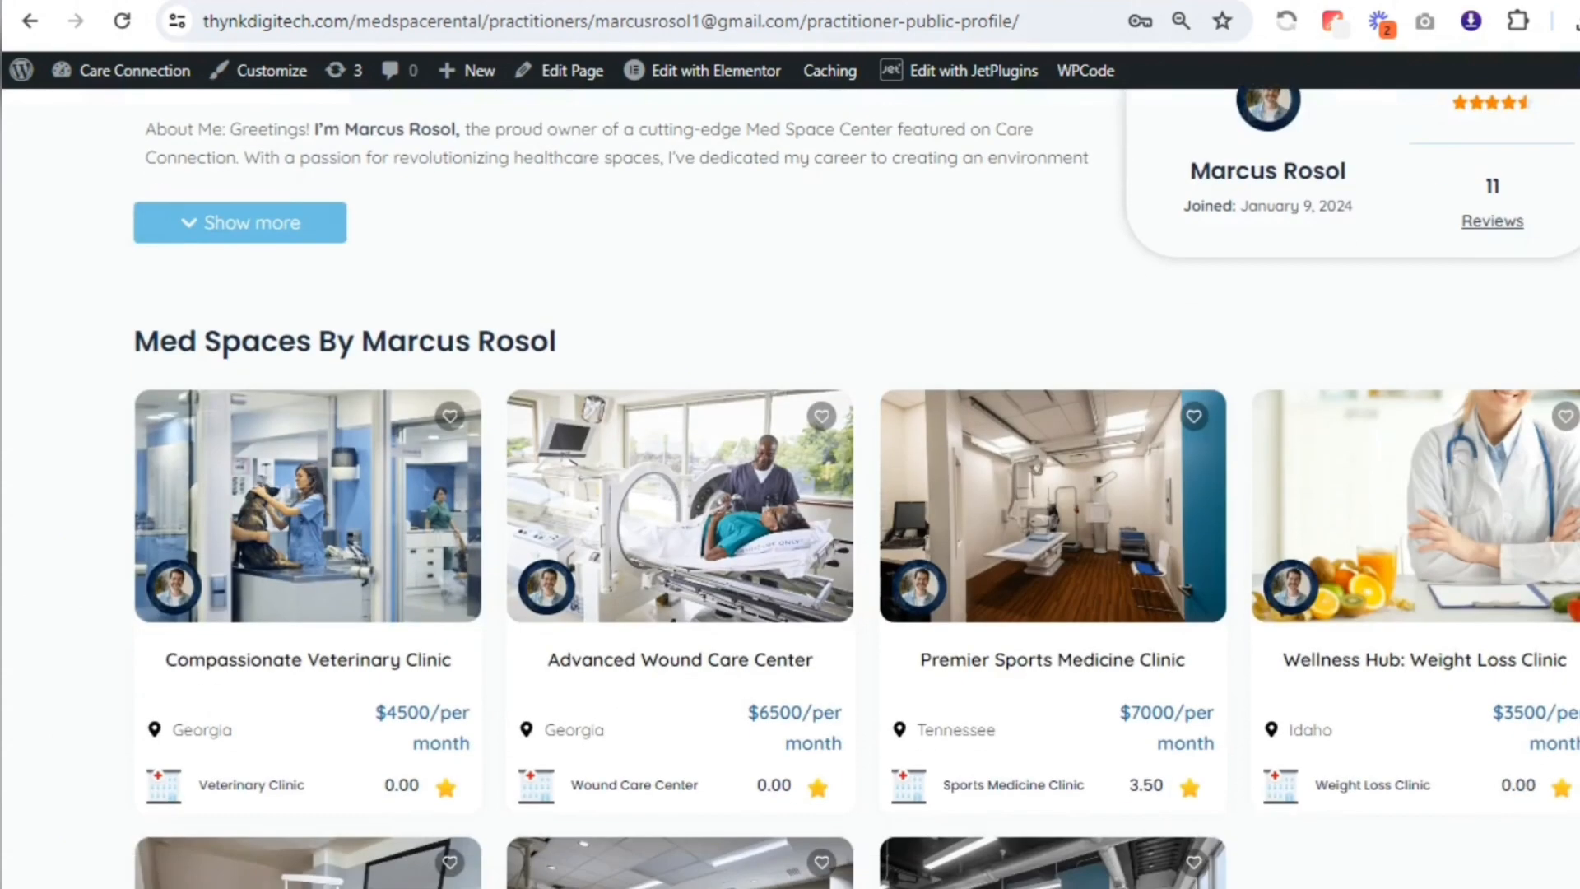
{"action": "scroll", "coordinate": [789, 485], "scroll_direction": "down", "scroll_amount": 3}
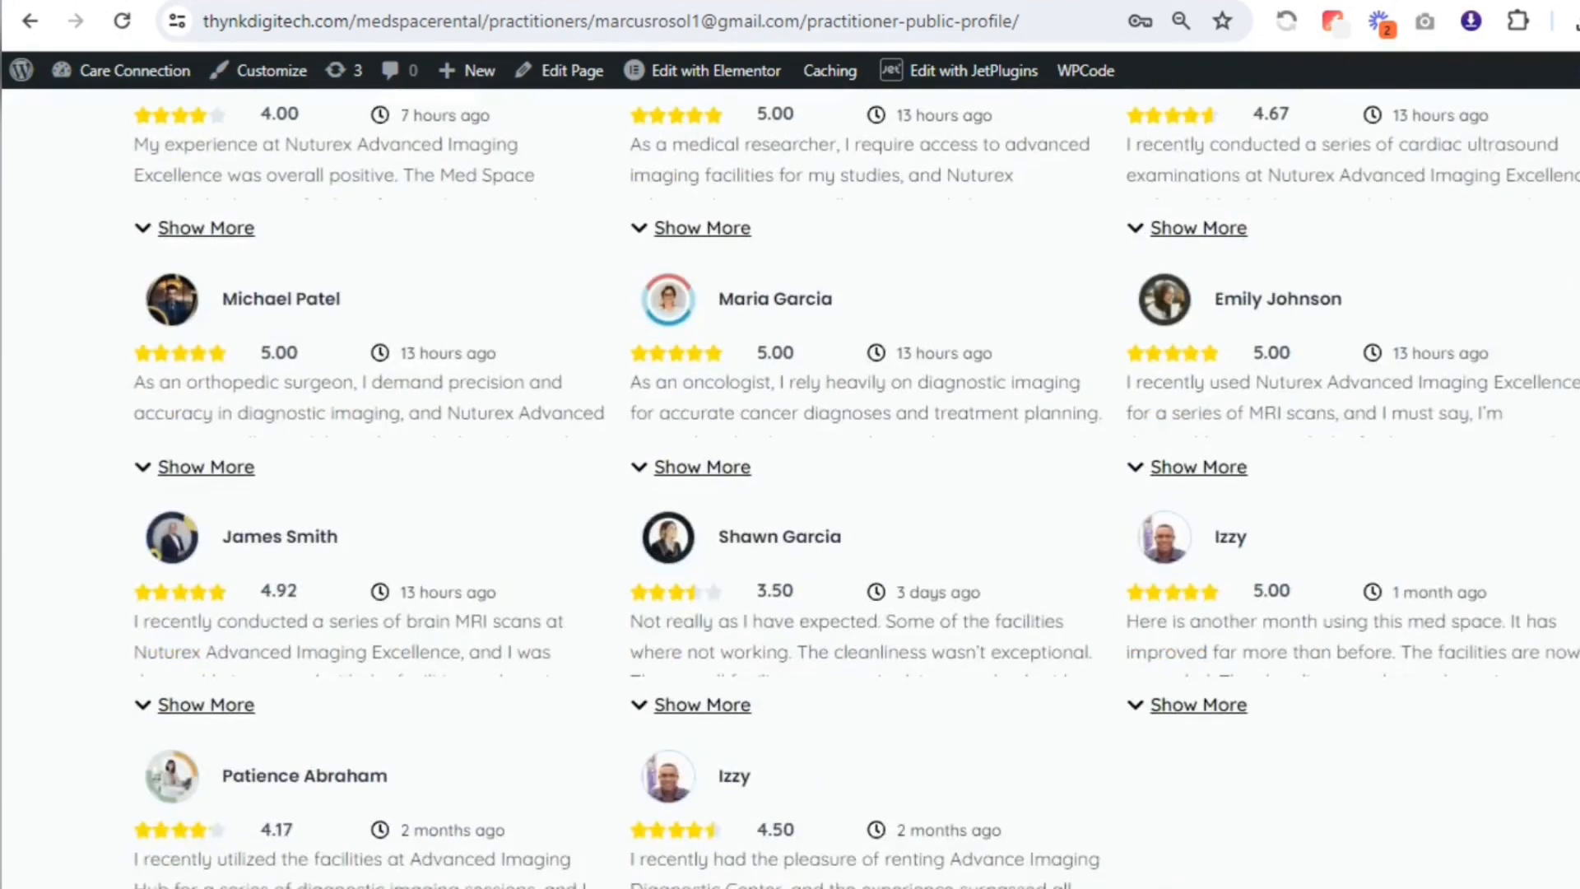
{"action": "scroll", "coordinate": [789, 486], "scroll_direction": "up", "scroll_amount": 3}
{"action": "scroll", "coordinate": [858, 360], "scroll_direction": "up", "scroll_amount": 1}
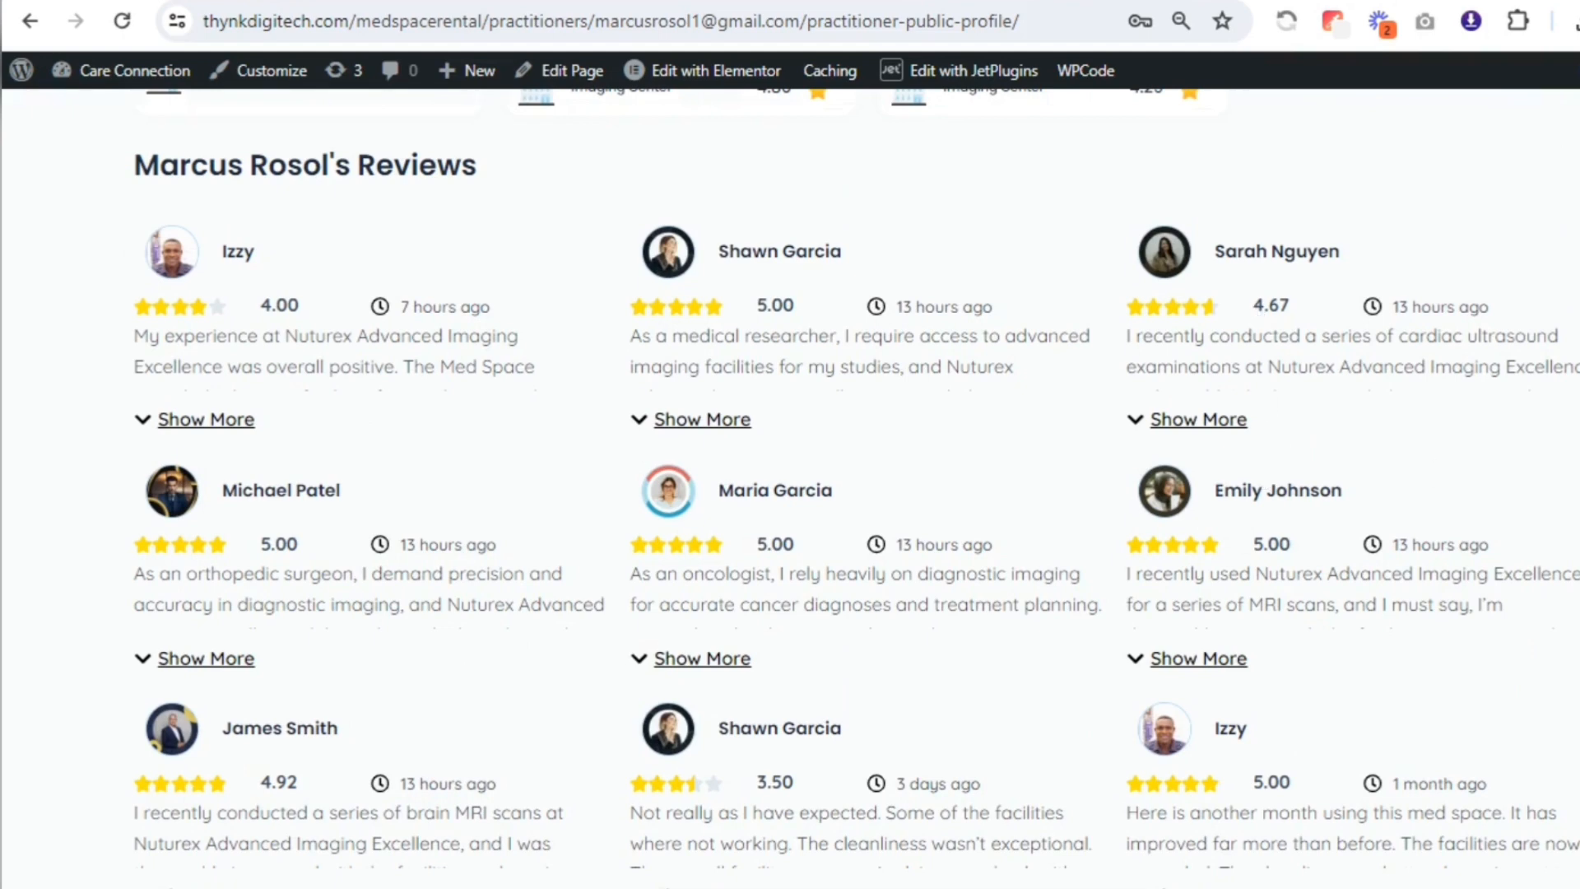
{"action": "scroll", "coordinate": [790, 486], "scroll_direction": "down", "scroll_amount": 4}
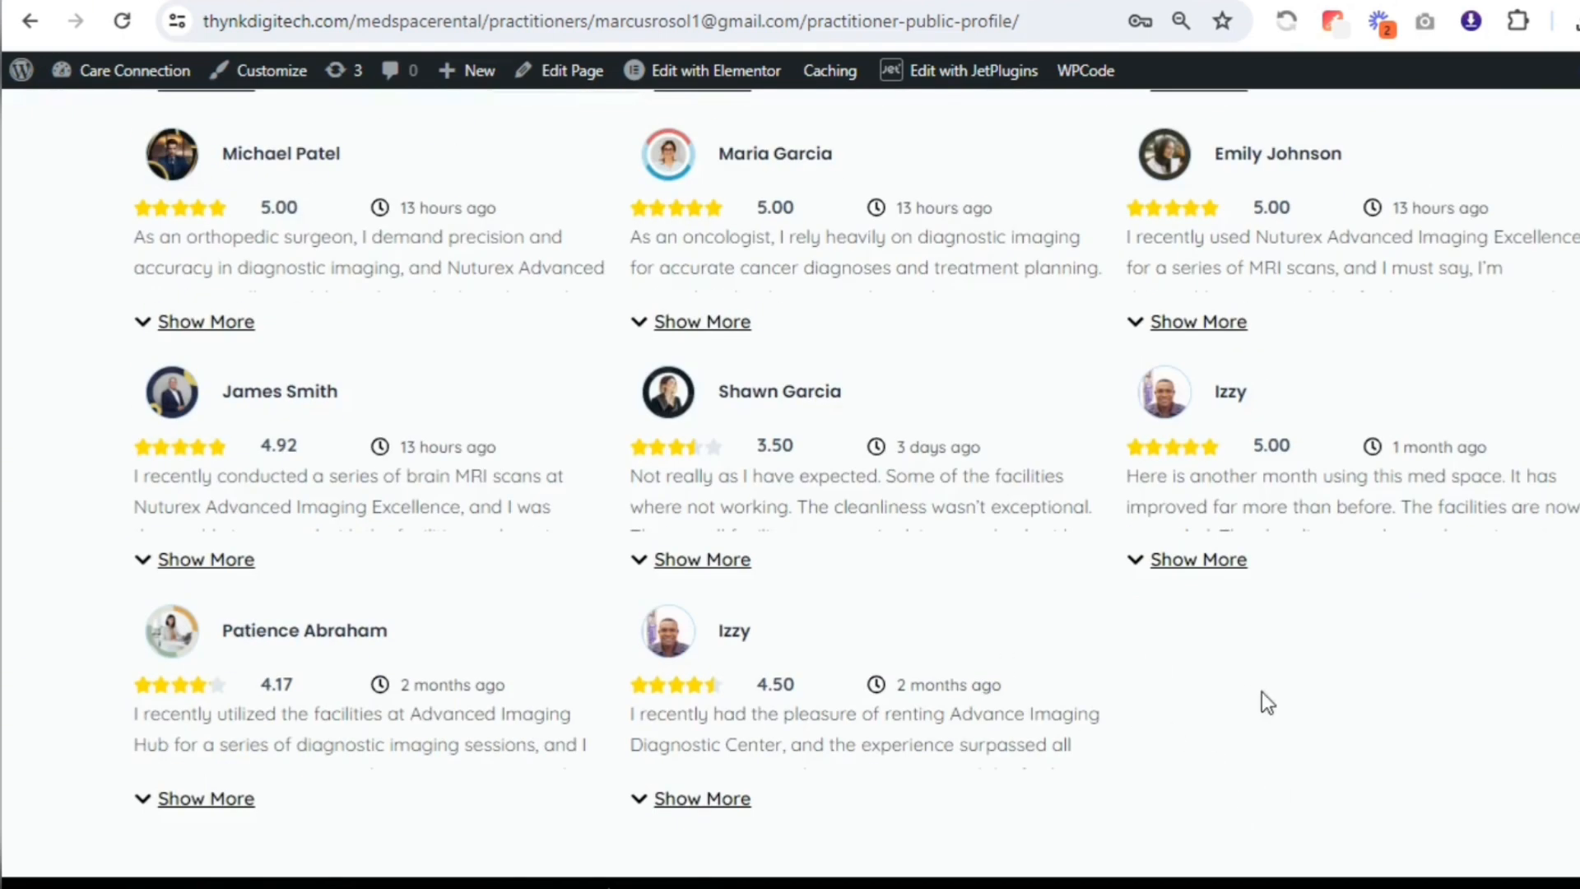
{"action": "scroll", "coordinate": [790, 485], "scroll_direction": "up", "scroll_amount": 6}
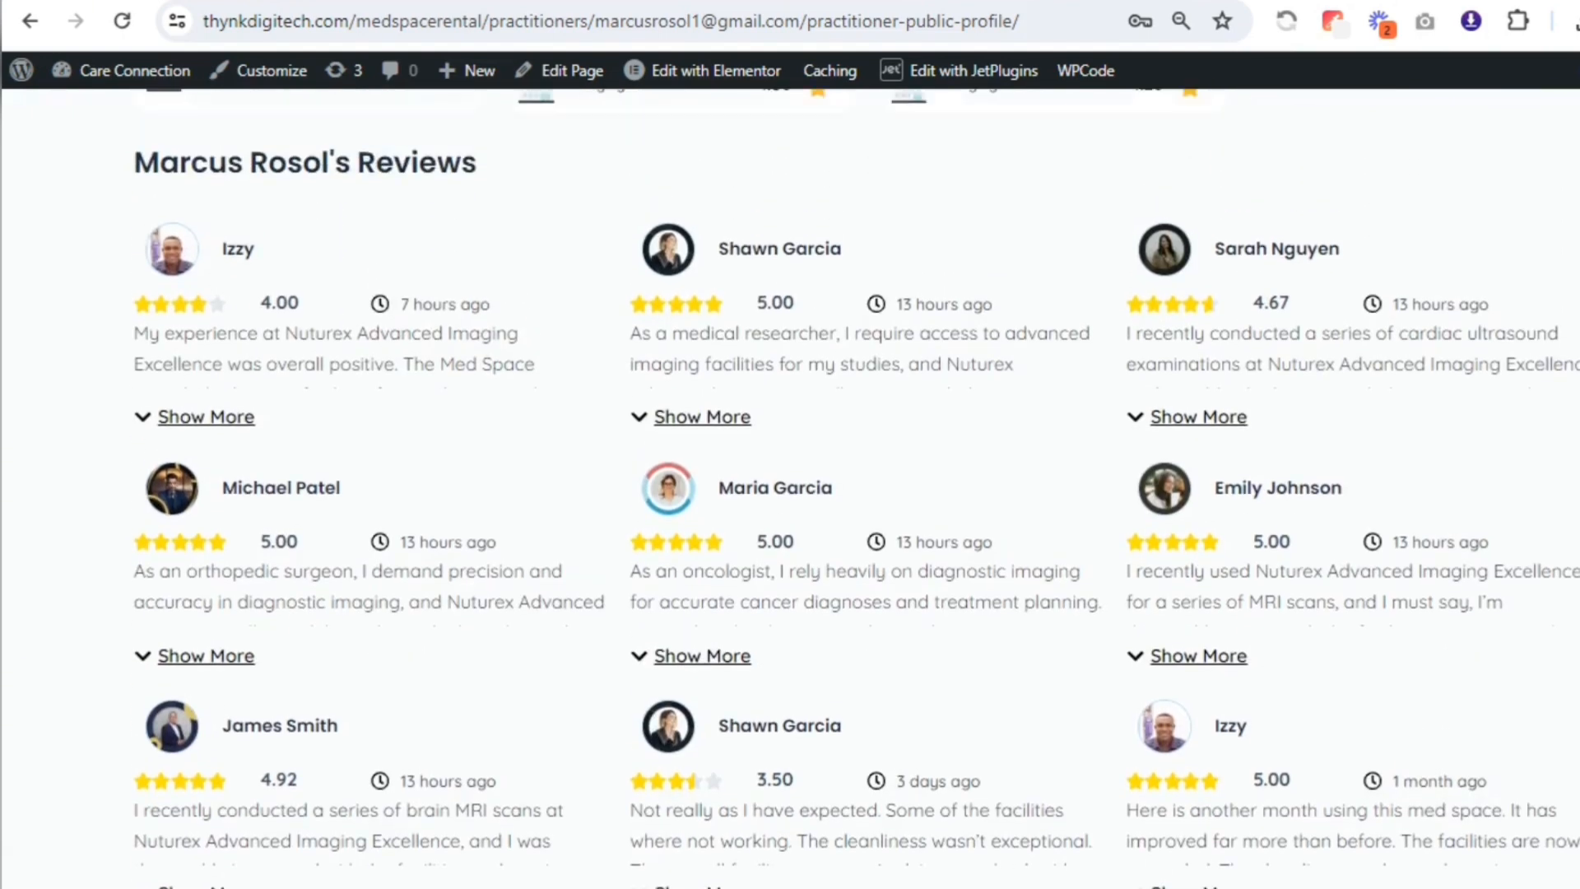
{"action": "scroll", "coordinate": [789, 485], "scroll_direction": "up", "scroll_amount": 2}
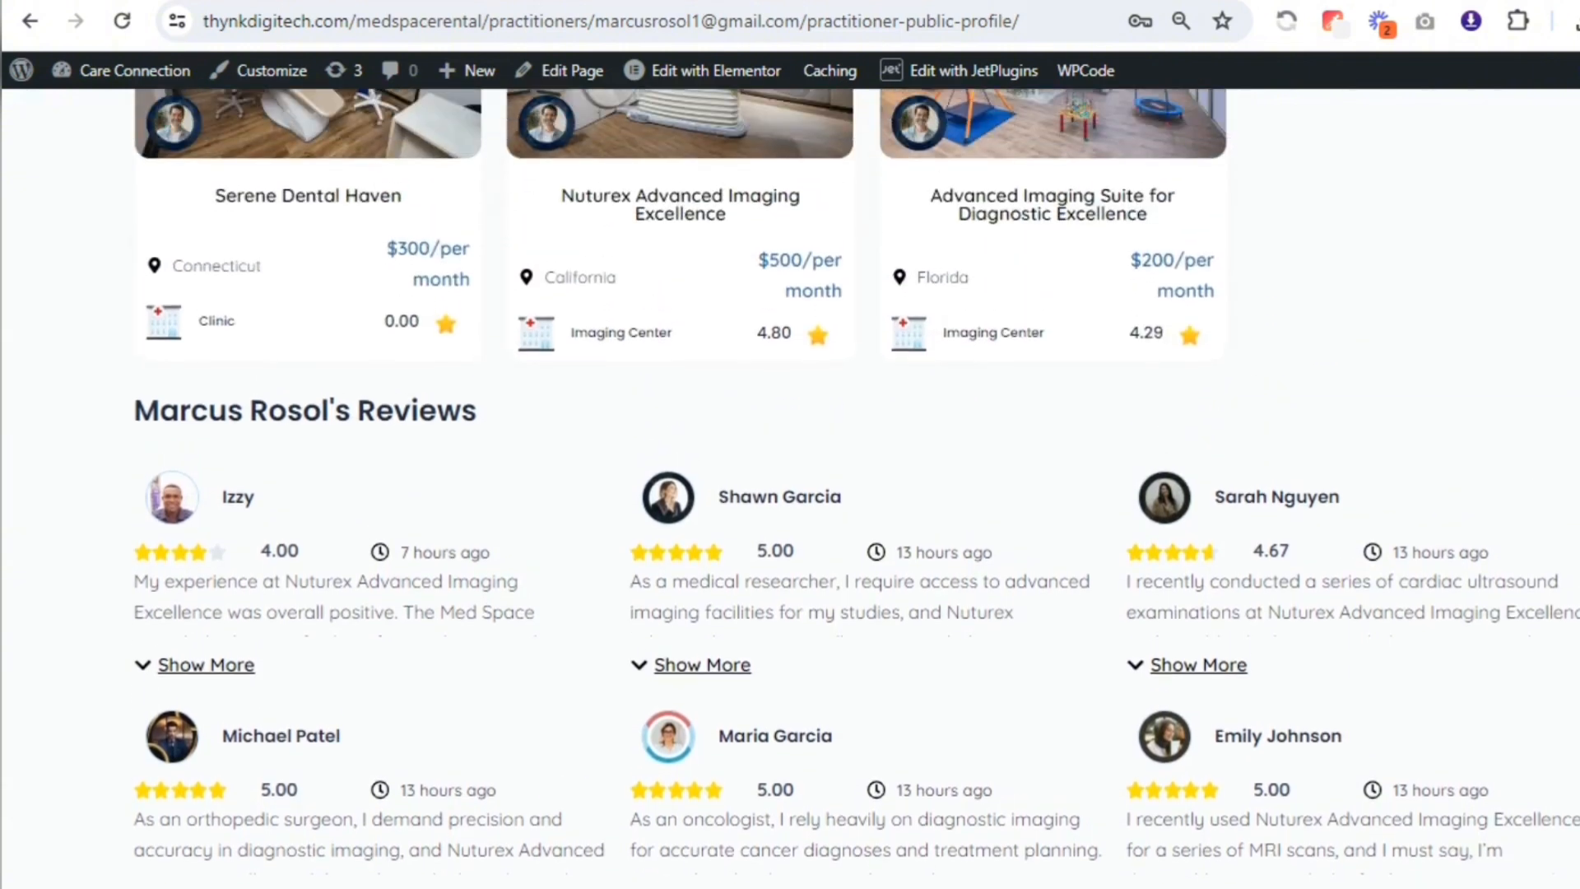